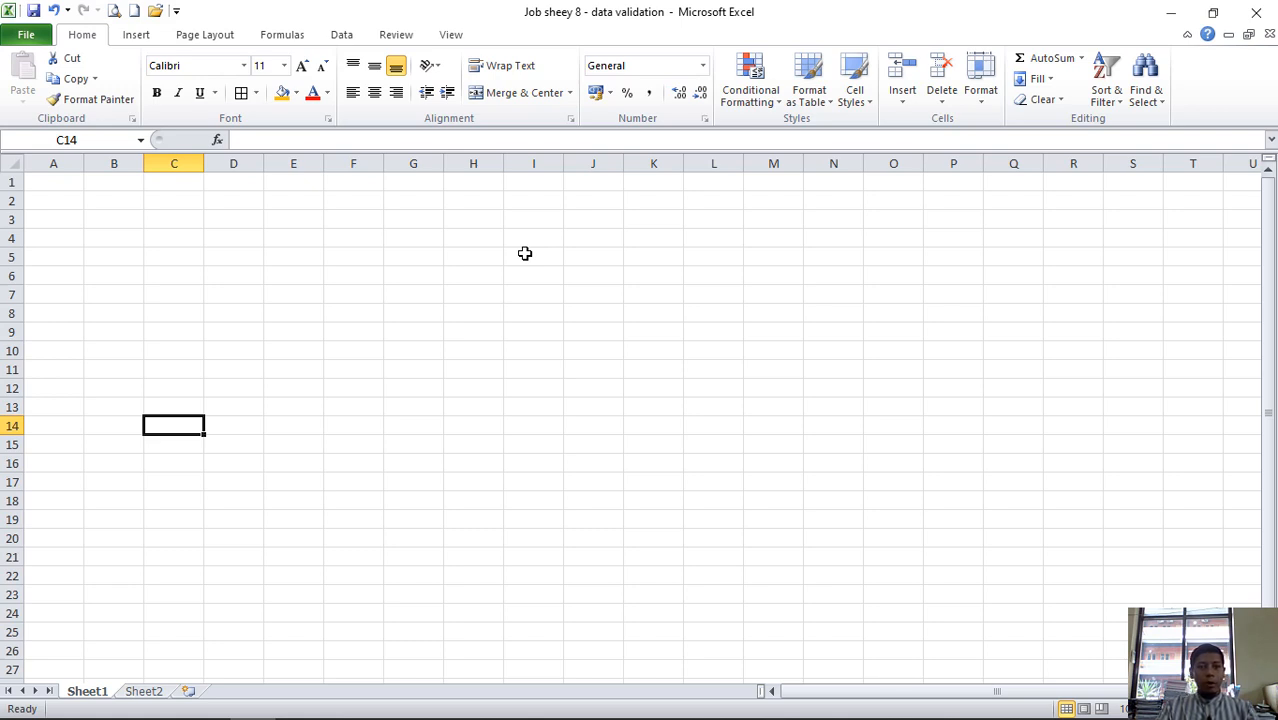
{"action": "left_click", "coordinate": [56, 163]}
{"action": "left_click", "coordinate": [113, 164]}
{"action": "left_click", "coordinate": [168, 164]}
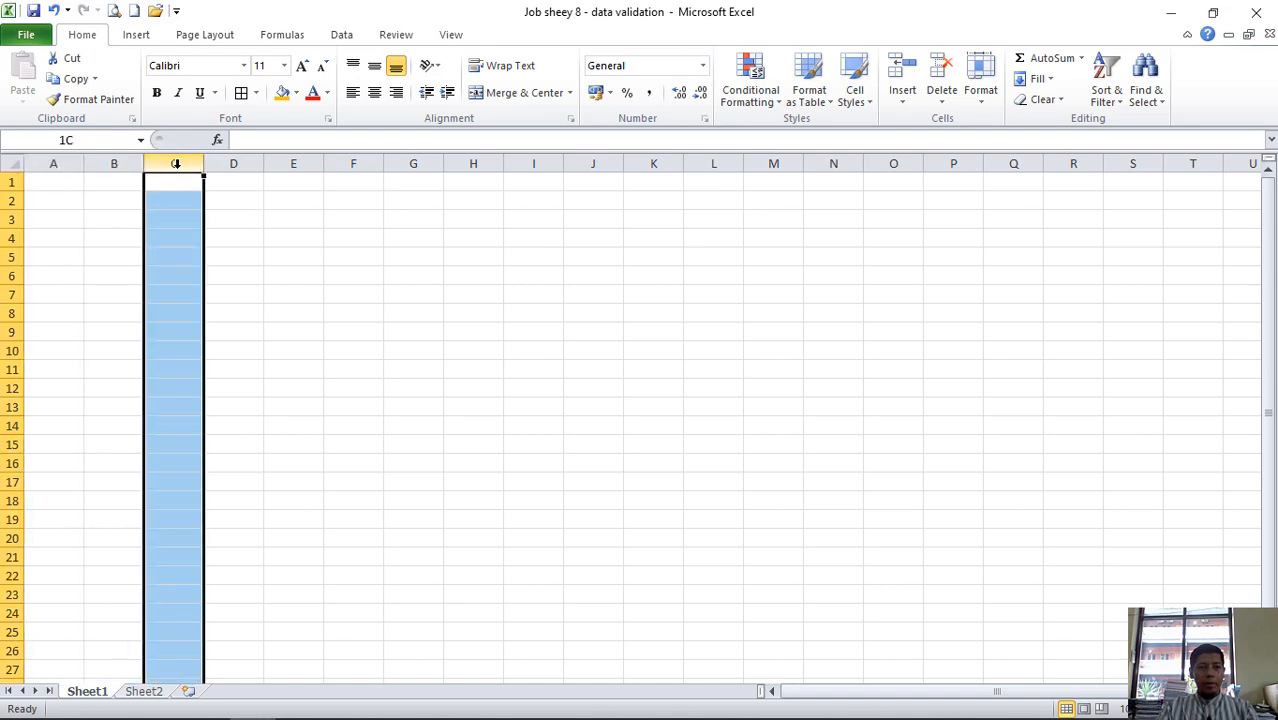
{"action": "left_click", "coordinate": [53, 163]}
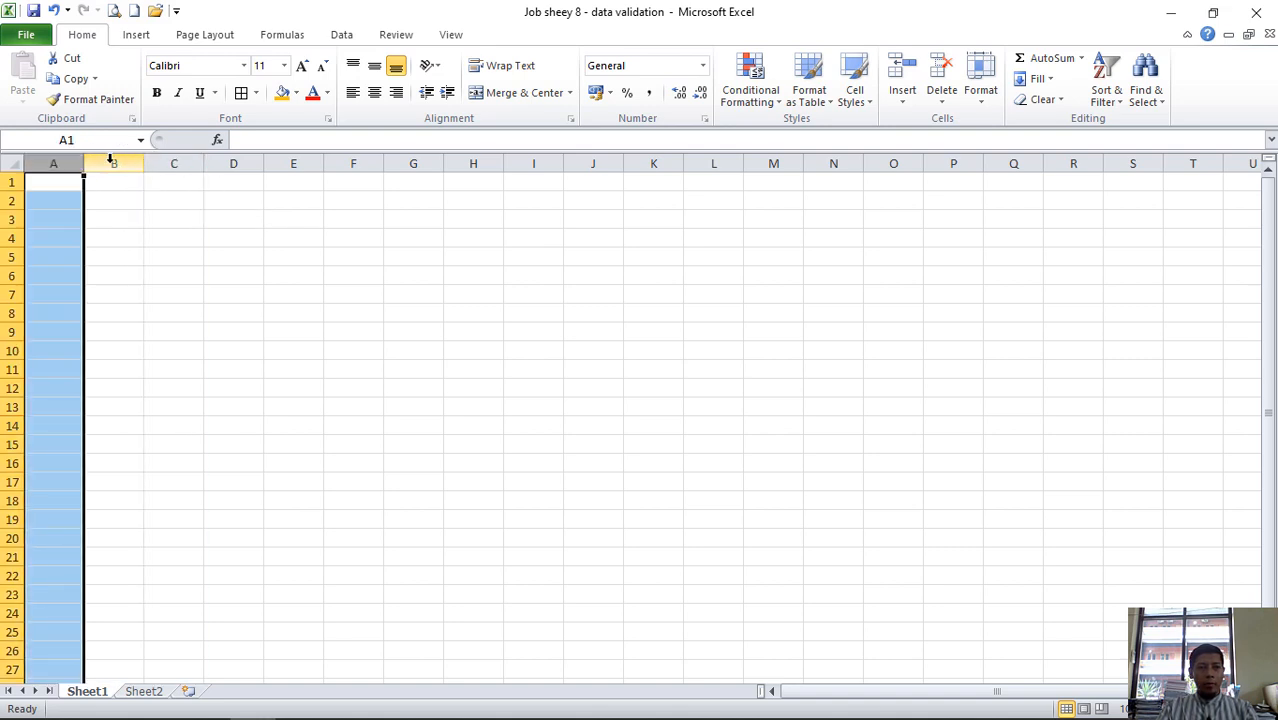
{"action": "left_click", "coordinate": [11, 182]}
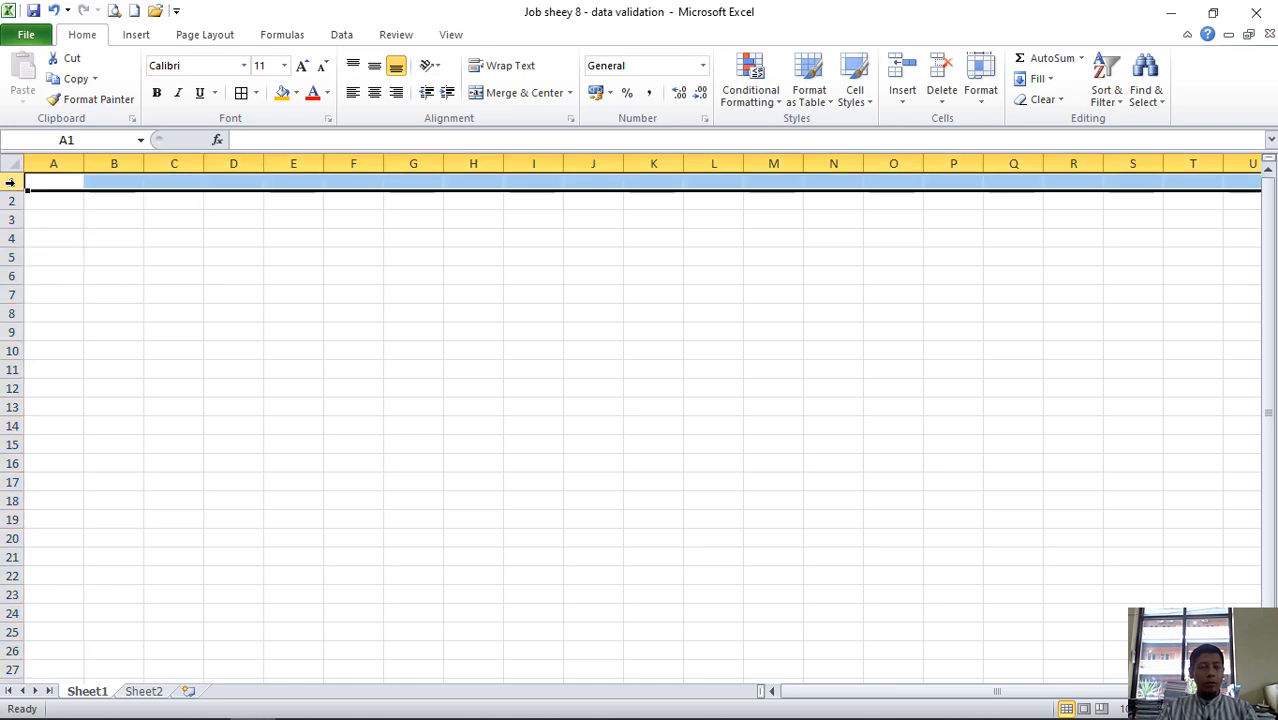
{"action": "left_click", "coordinate": [103, 217]}
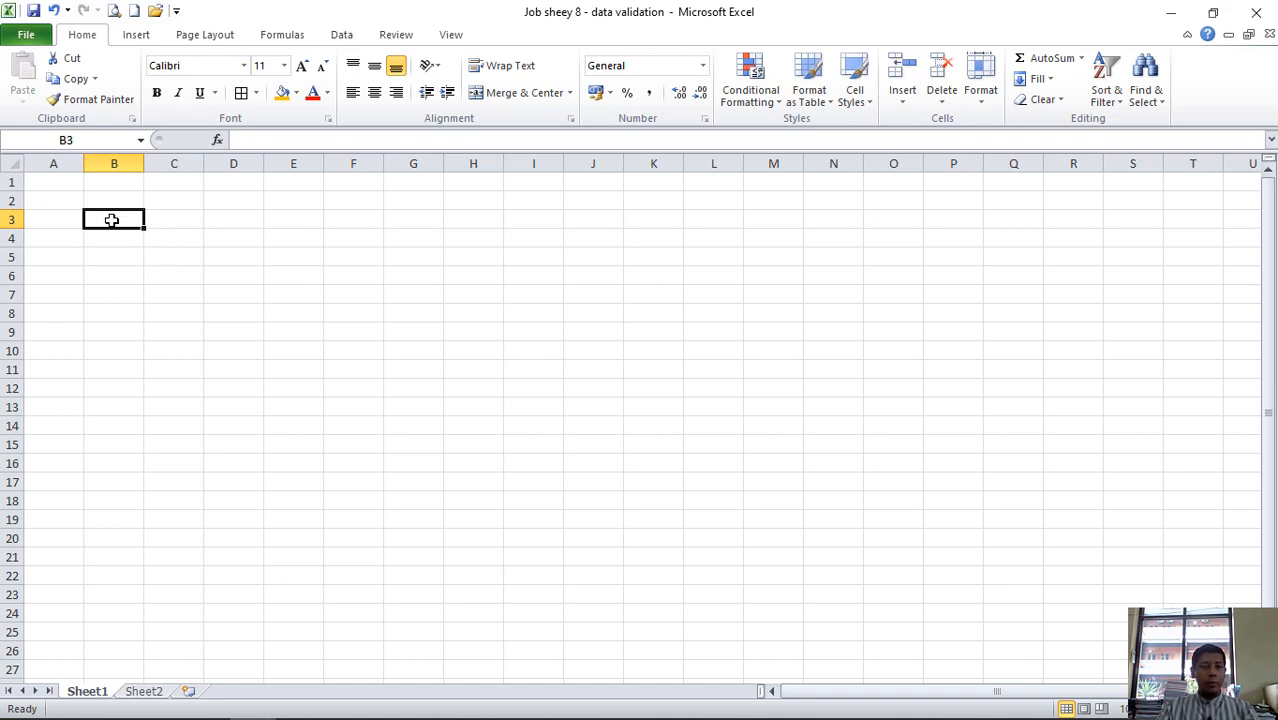
{"action": "left_click", "coordinate": [171, 221]}
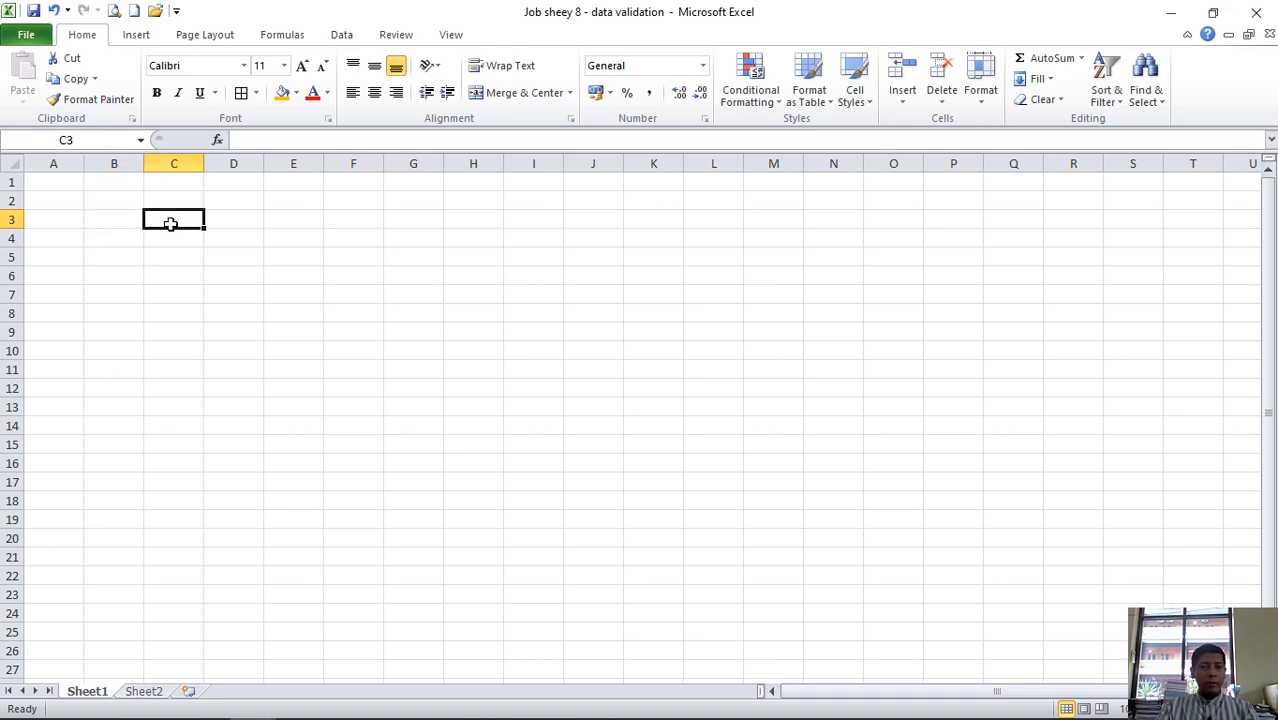
{"action": "left_click", "coordinate": [295, 217]}
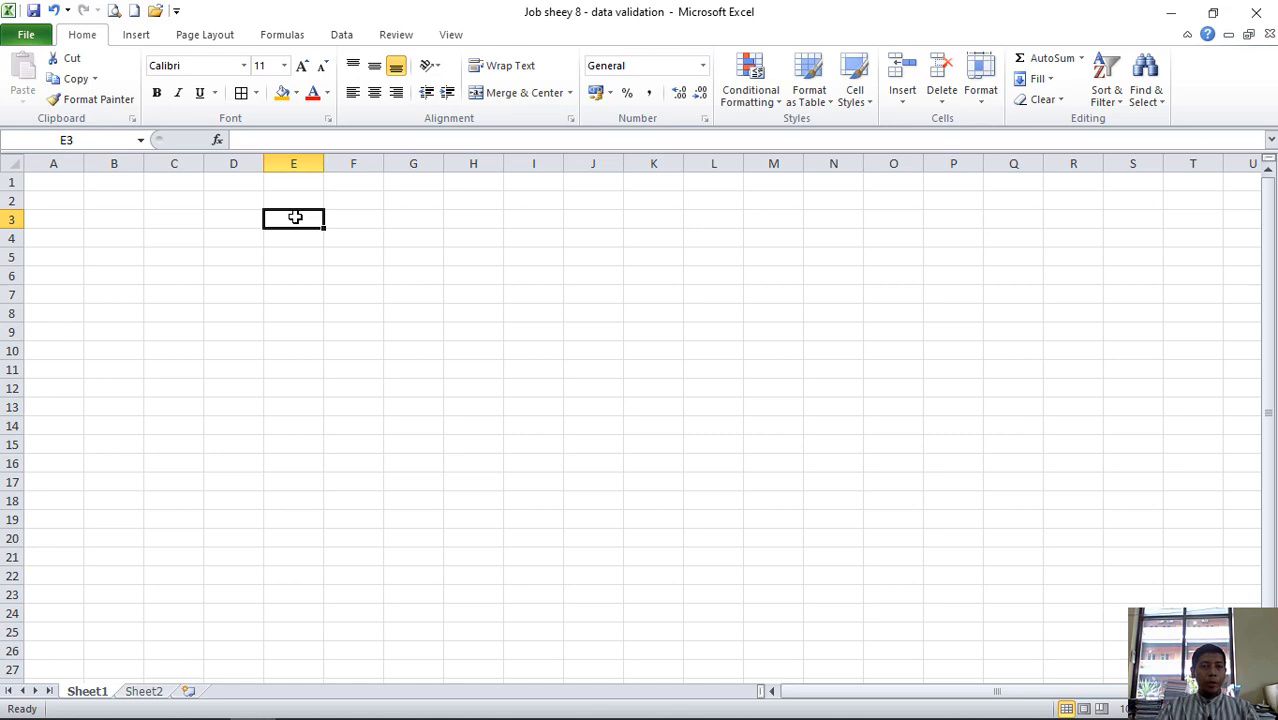
{"action": "left_click", "coordinate": [111, 220]}
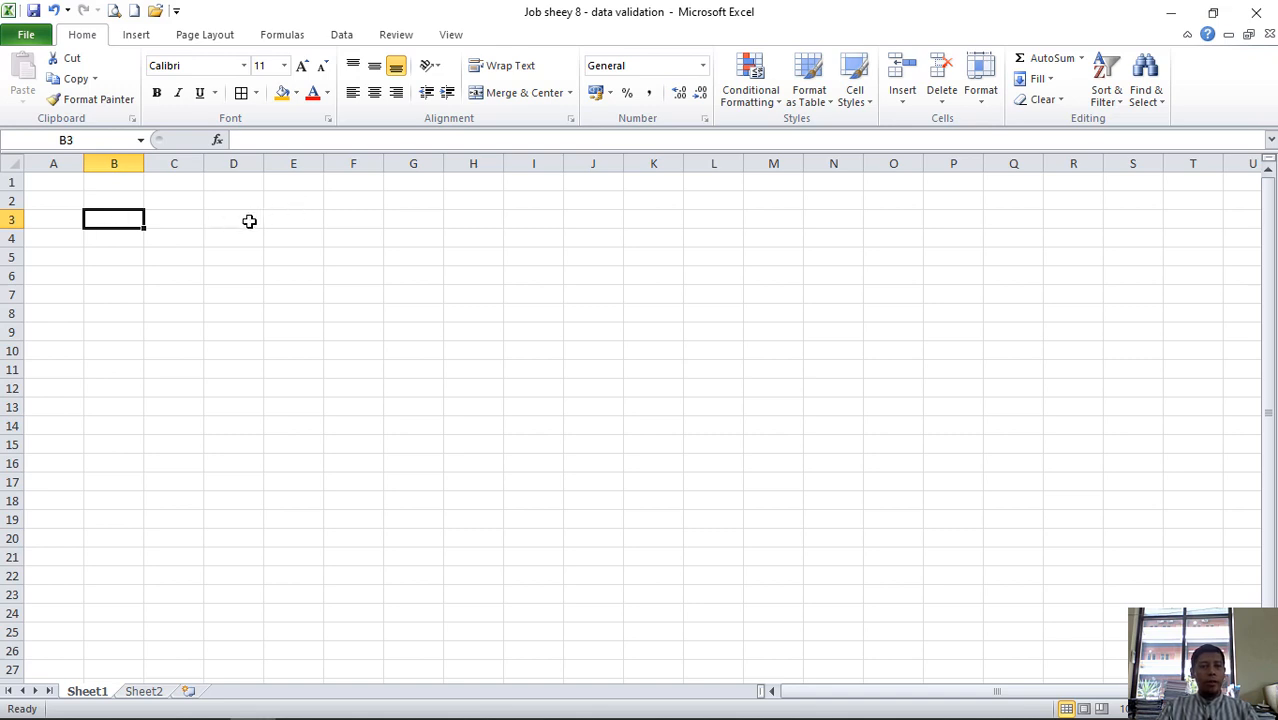
{"action": "left_click", "coordinate": [288, 217]}
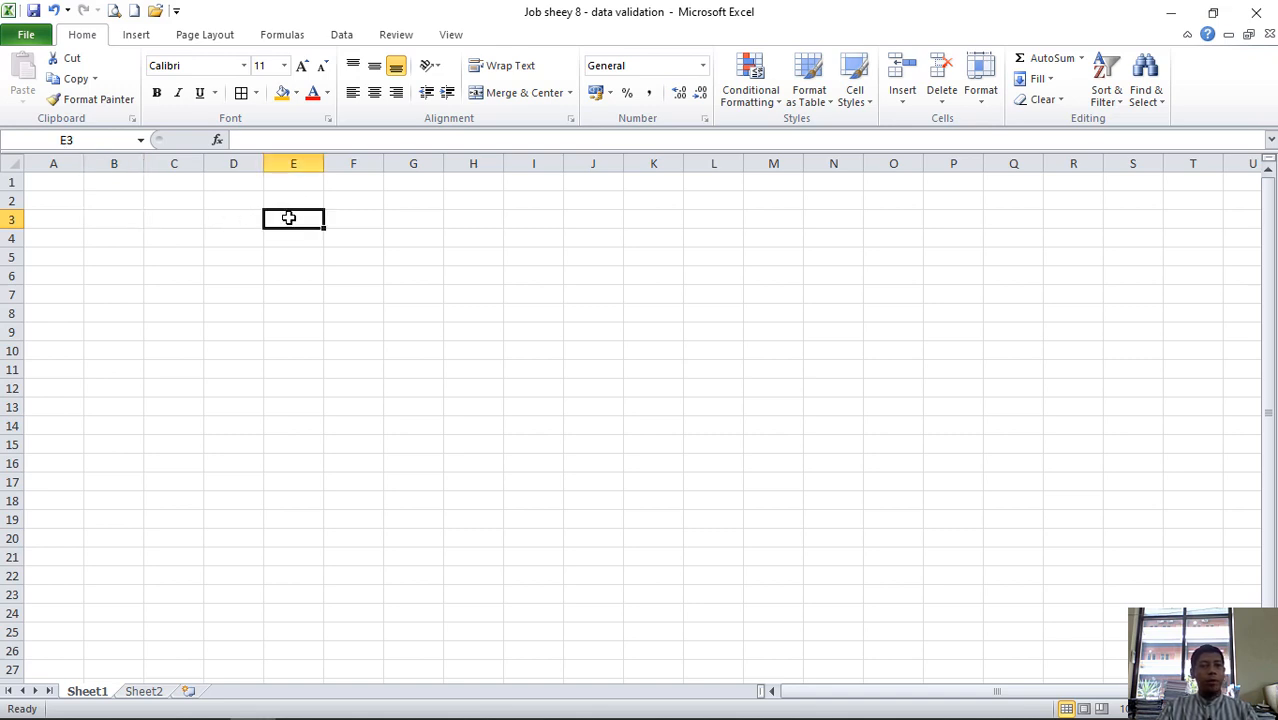
{"action": "left_click", "coordinate": [122, 217]}
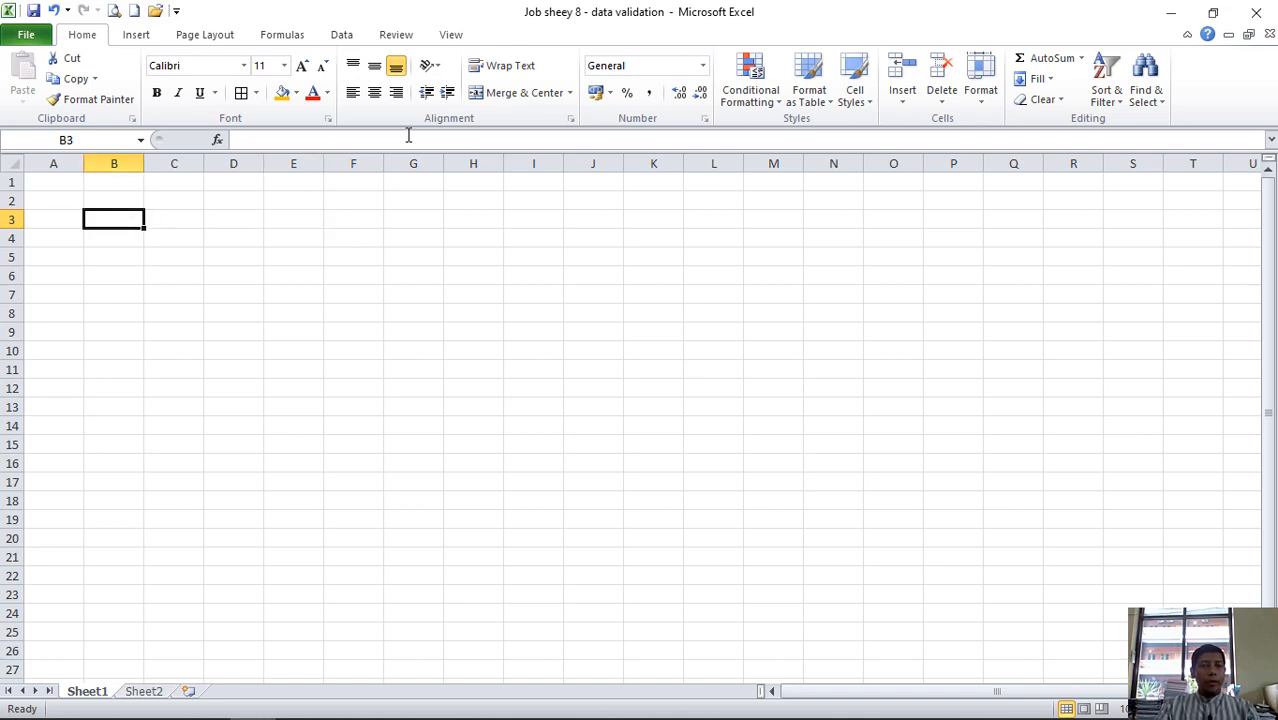
{"action": "left_click", "coordinate": [340, 36]}
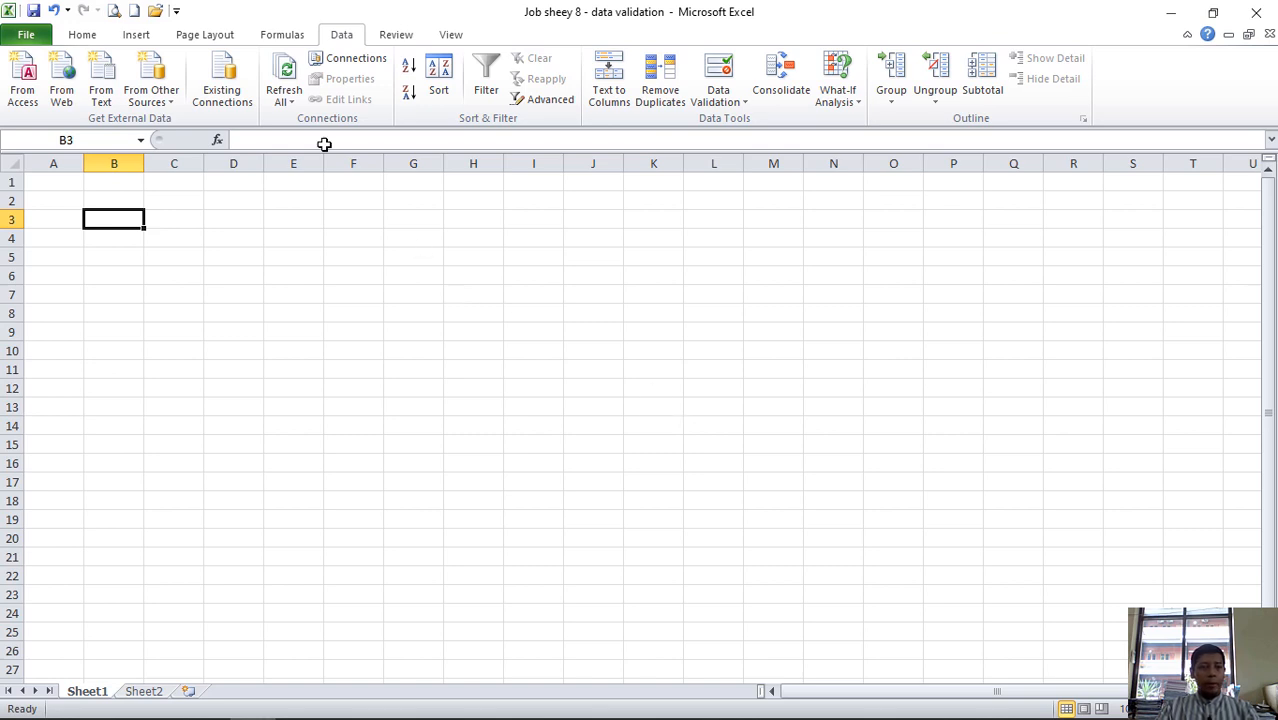
{"action": "left_click", "coordinate": [84, 35]}
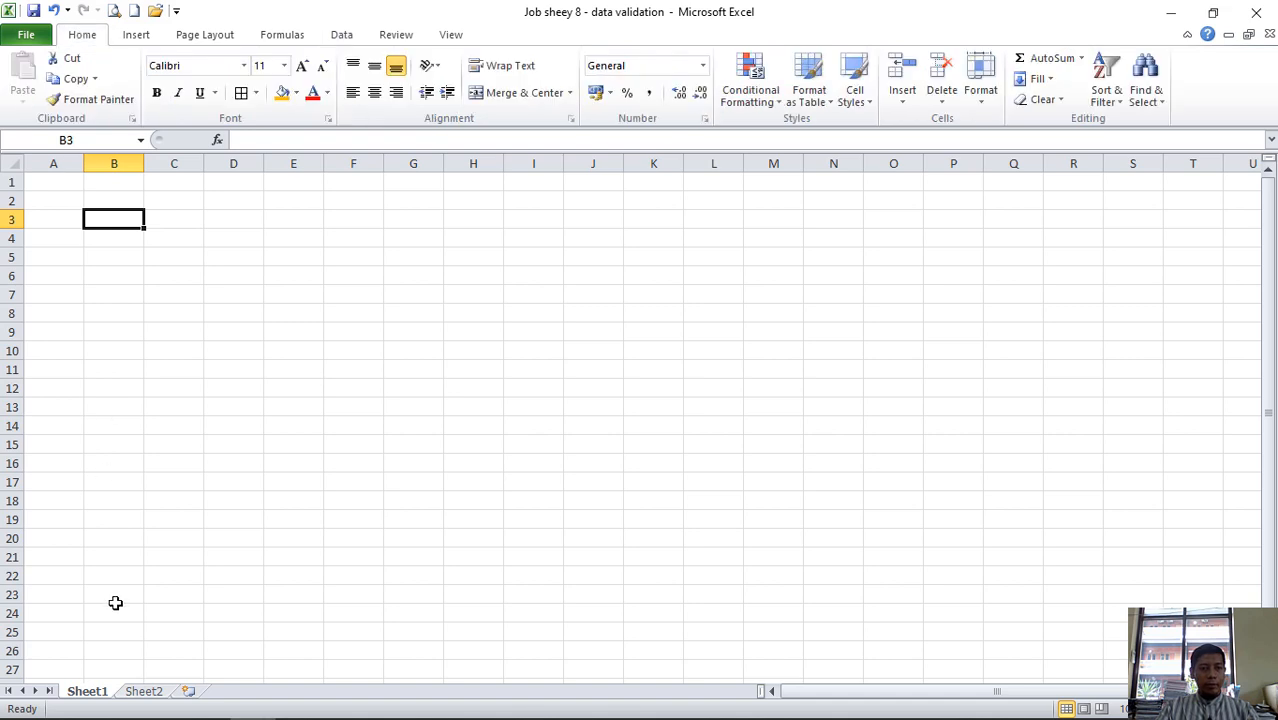
{"action": "left_click", "coordinate": [82, 683]}
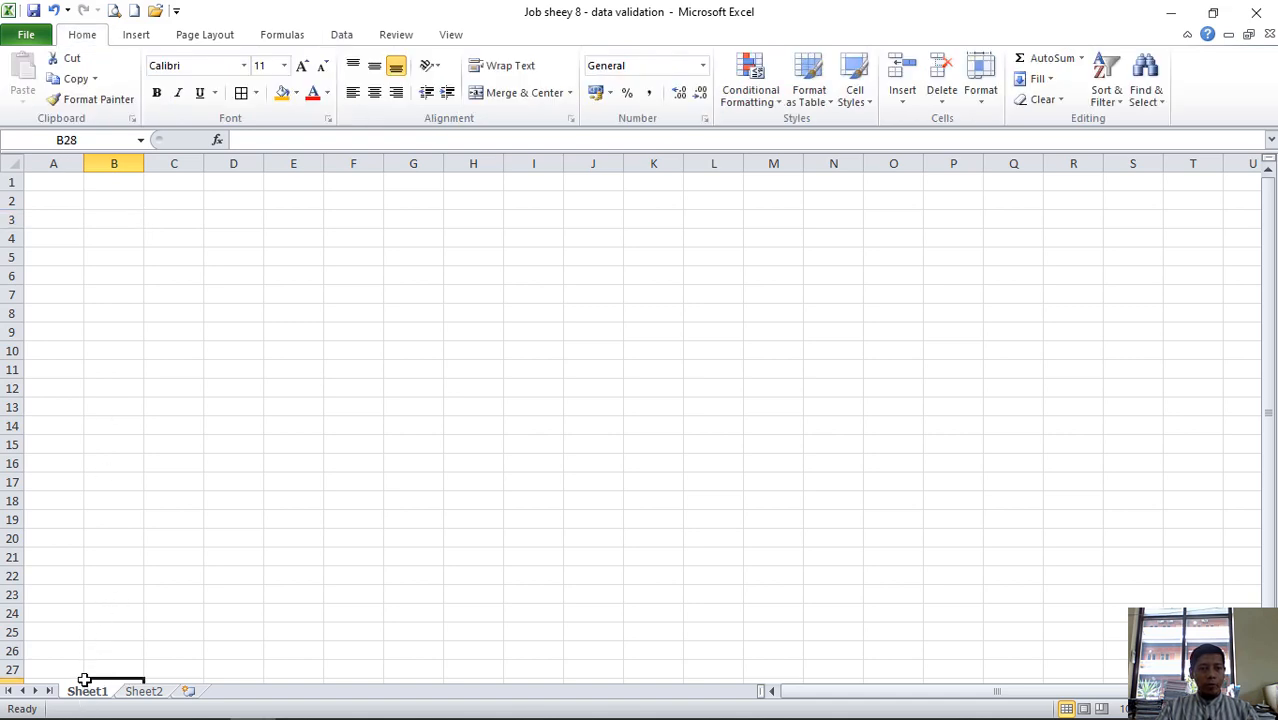
{"action": "left_click", "coordinate": [136, 696]}
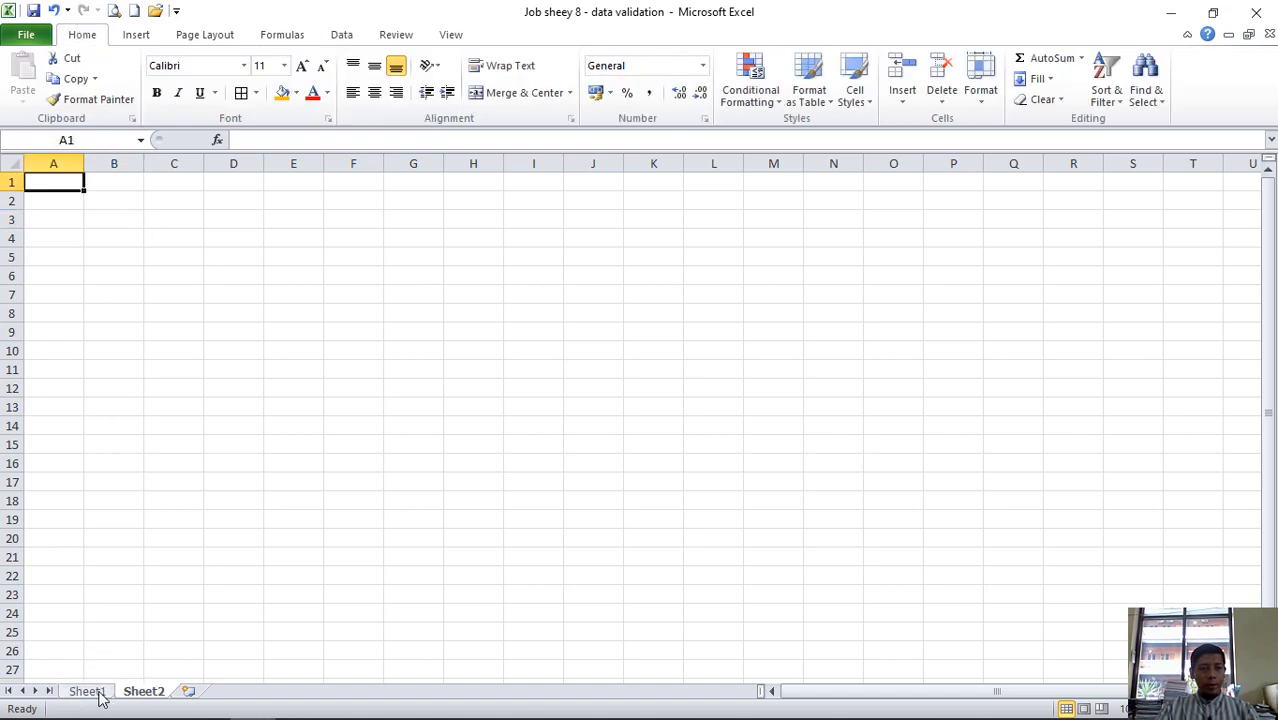
{"action": "left_click", "coordinate": [94, 695]}
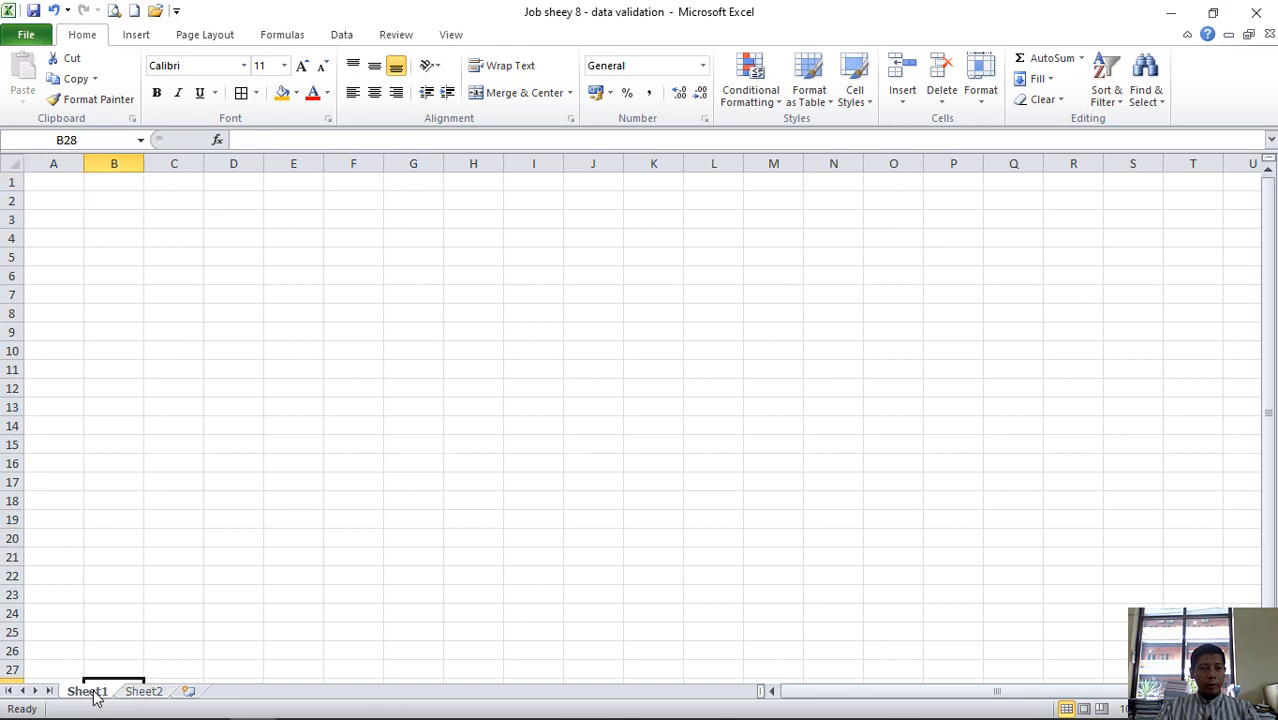
- On Sheet2, enter the headers No, NIM, NAMA, JURUSAN, SEMESTER and Th. MASUK in cells A2 to F2
{"action": "left_click", "coordinate": [143, 695]}
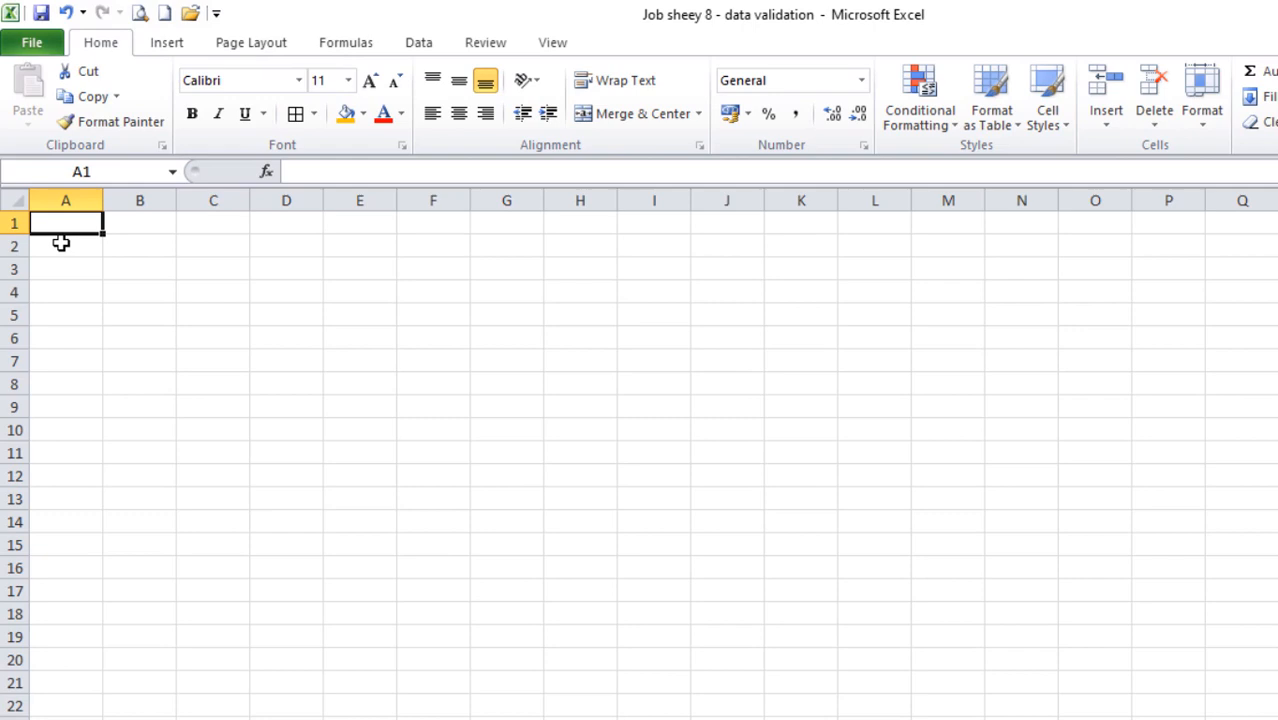
{"action": "left_click", "coordinate": [61, 243]}
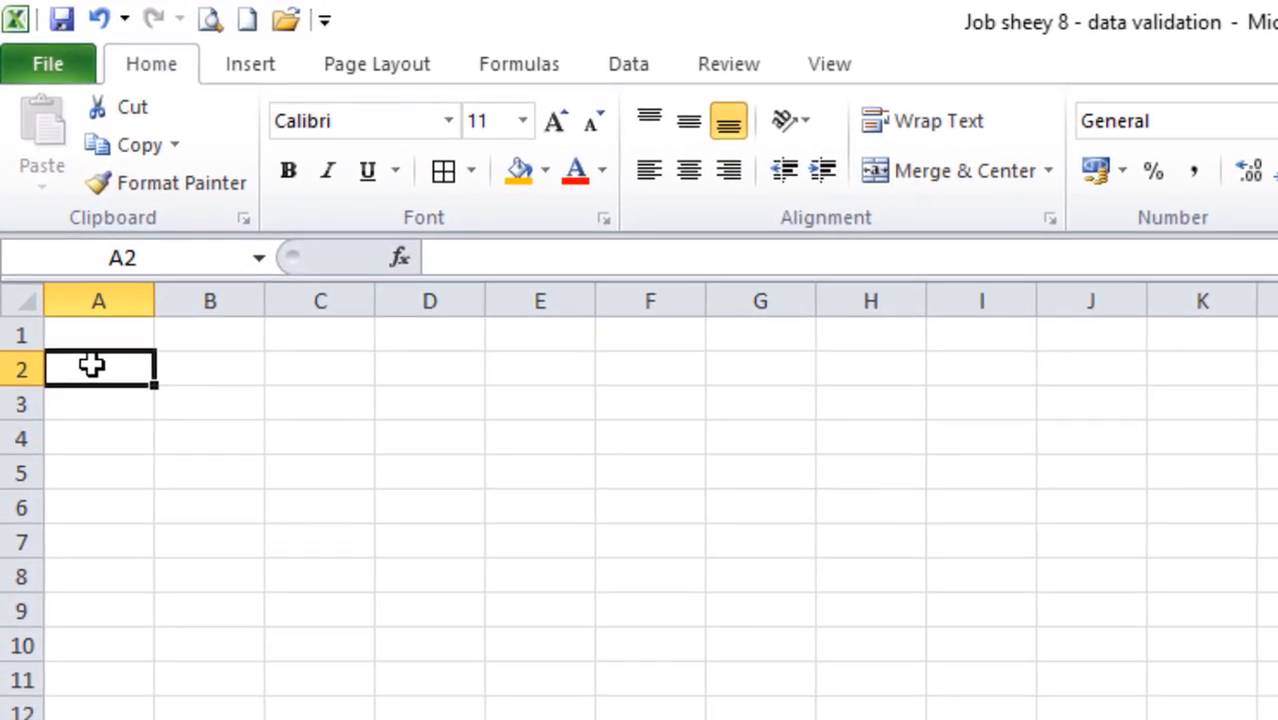
{"action": "type", "text": "No"}
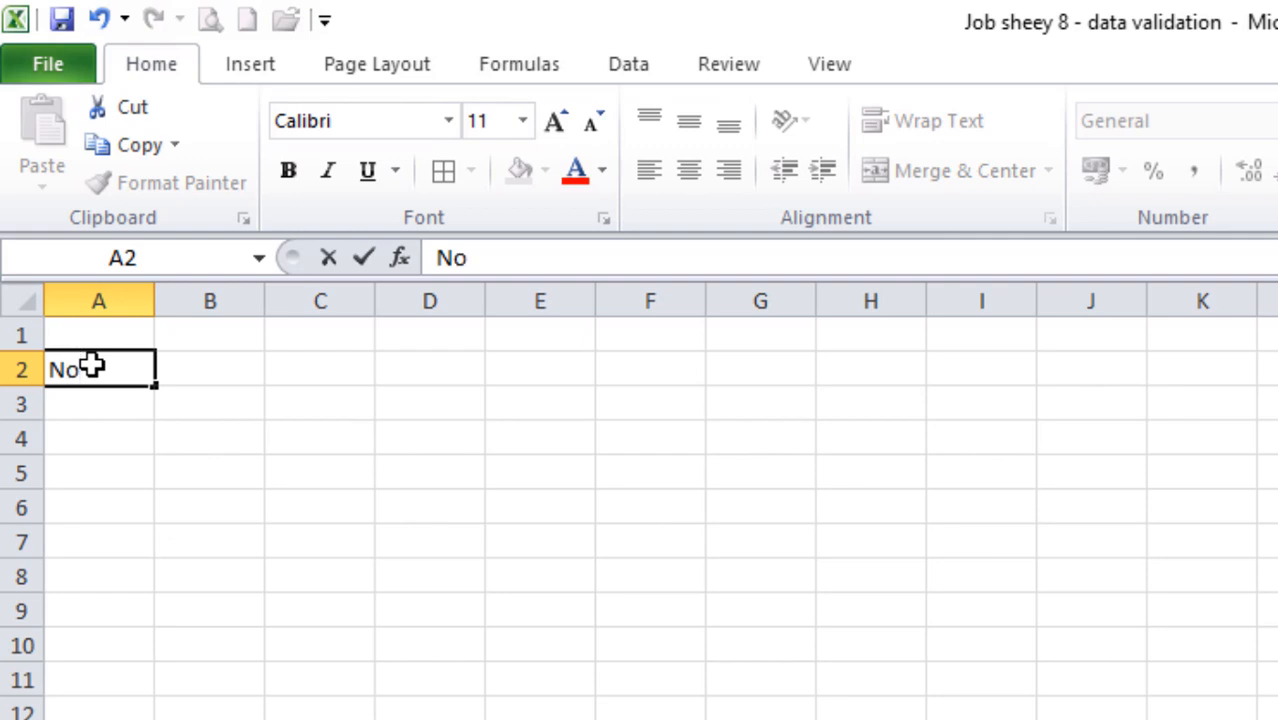
{"action": "key", "text": "Tab"}
{"action": "type", "text": "NIM"}
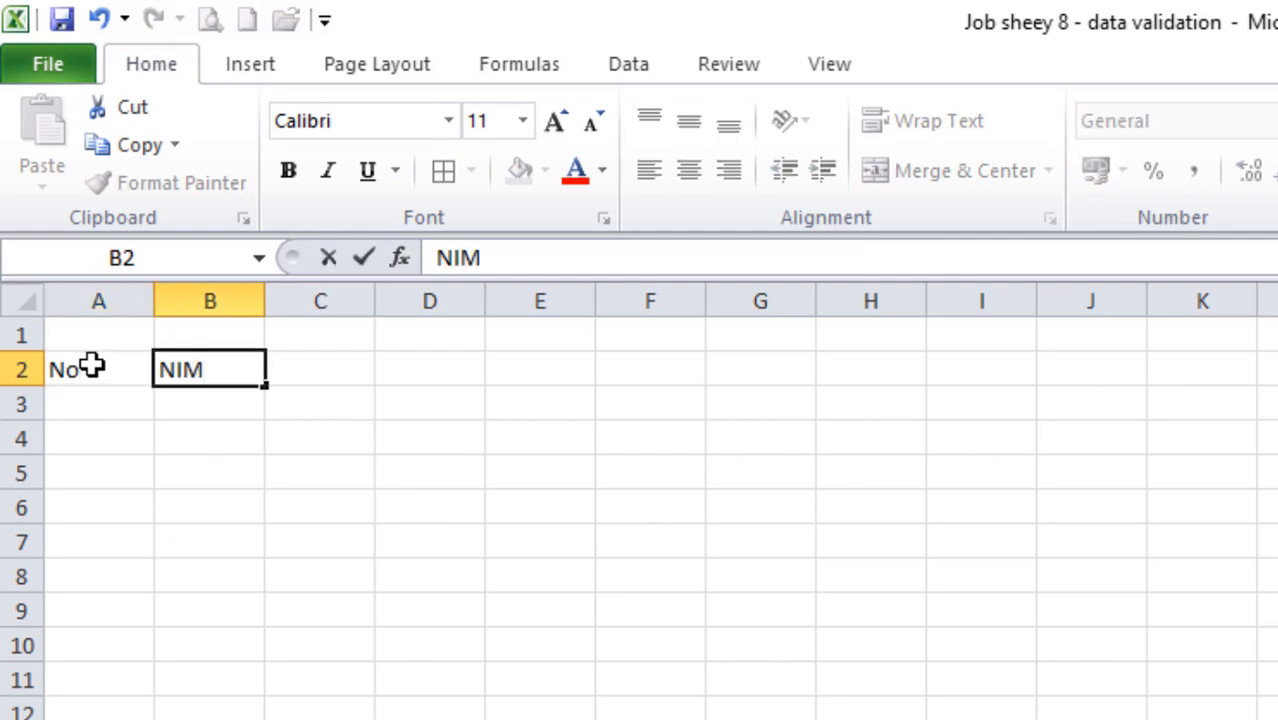
{"action": "key", "text": "Tab"}
{"action": "type", "text": "NAMA"}
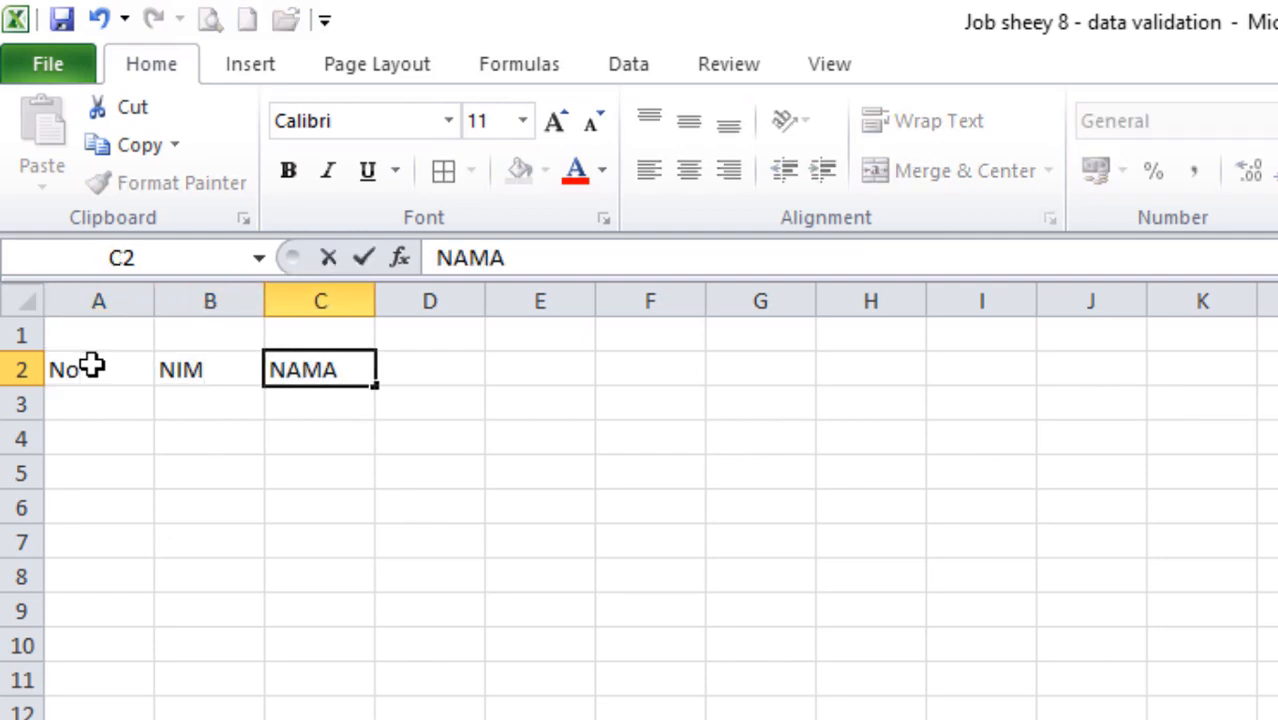
{"action": "key", "text": "Tab"}
{"action": "type", "text": "JURUSAN"}
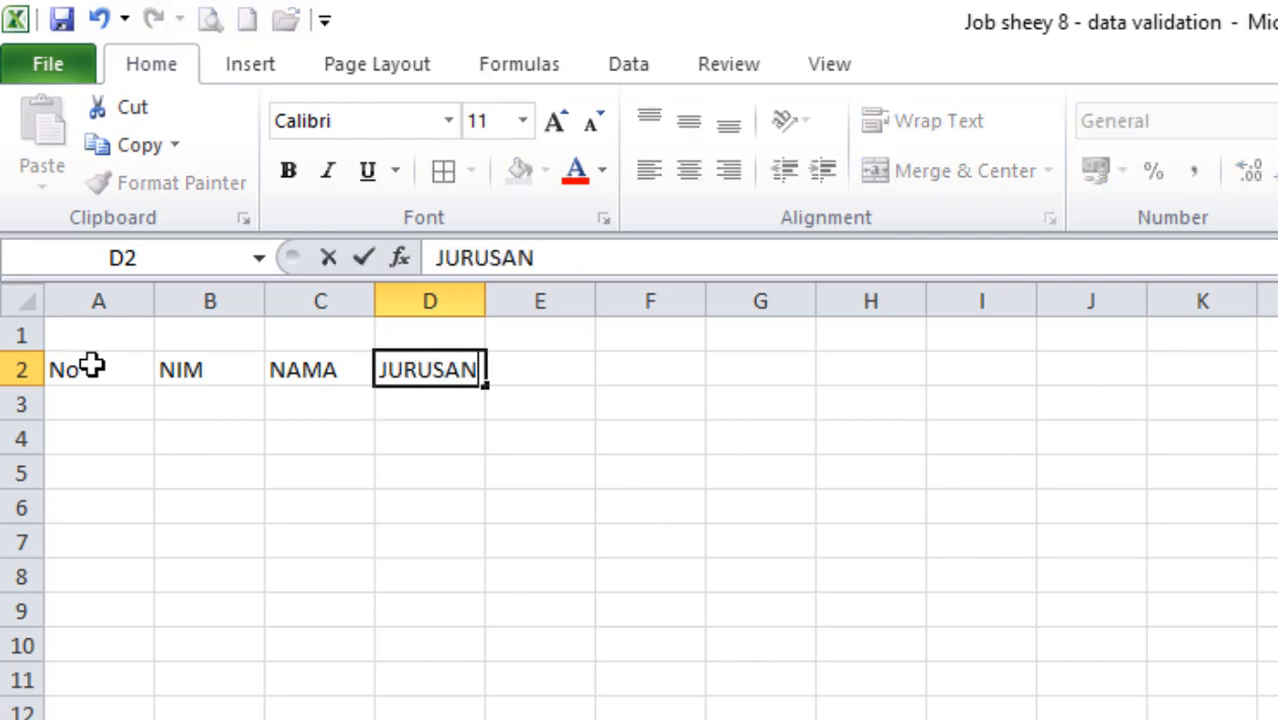
{"action": "key", "text": "Tab"}
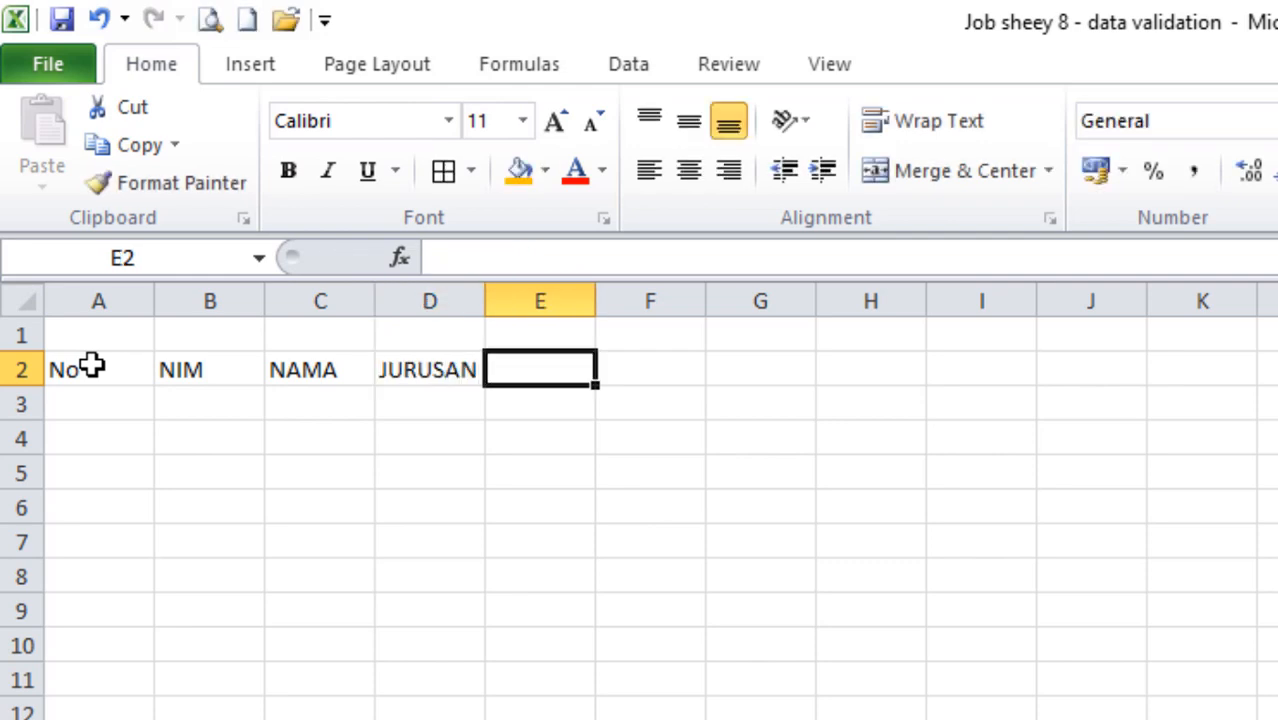
{"action": "type", "text": "SEMESTER"}
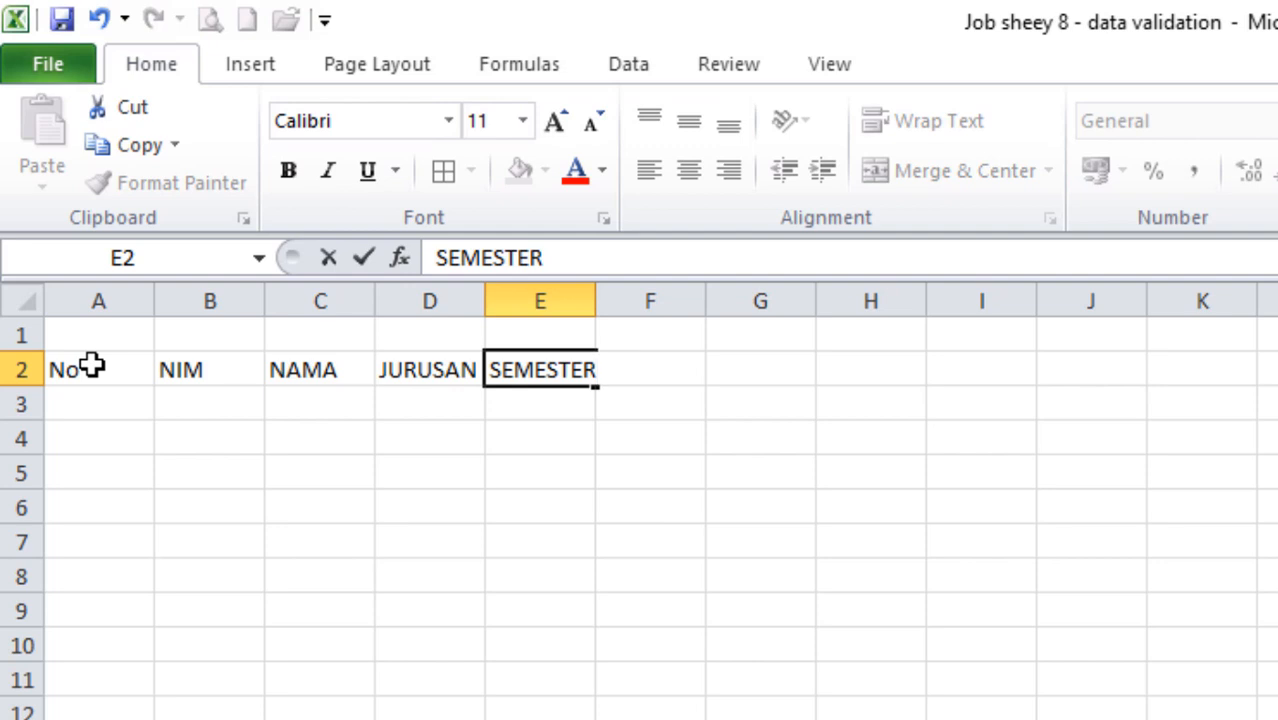
{"action": "key", "text": "Tab"}
{"action": "type", "text": "Th"}
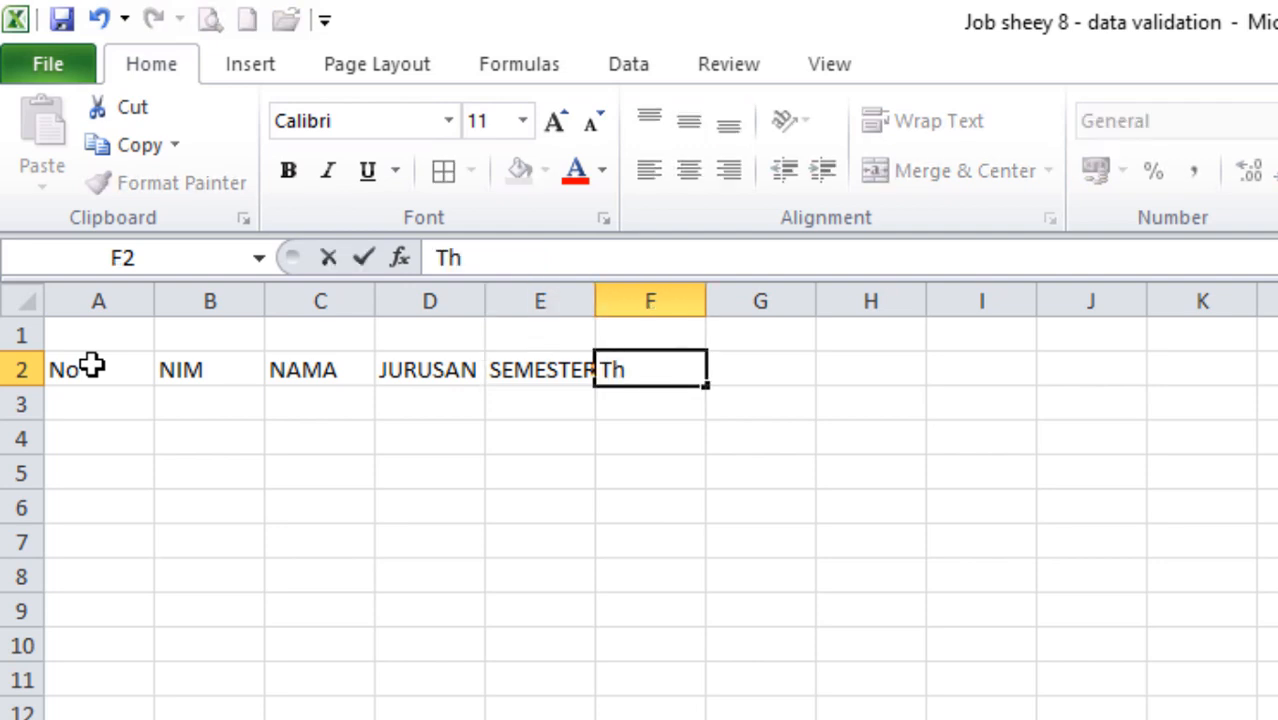
{"action": "type", "text": ". MASUK"}
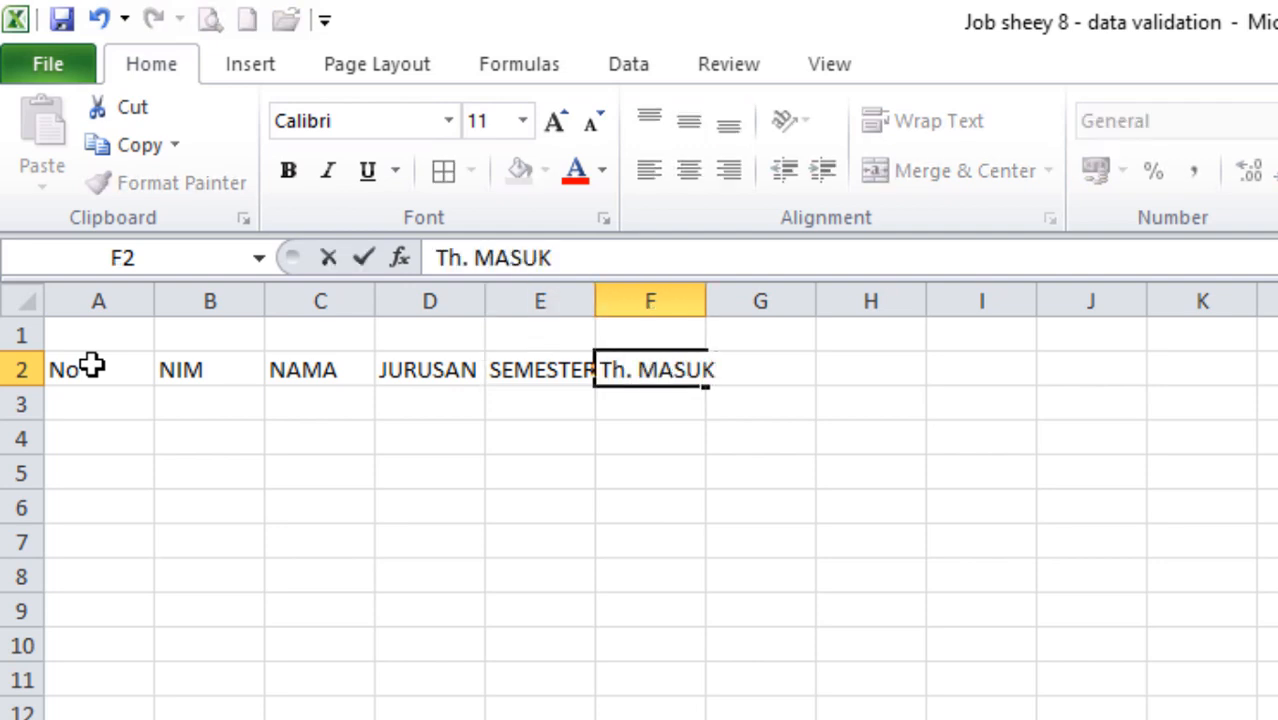
- Center the header texts in row 2 both vertically and horizontally
{"action": "left_click", "coordinate": [14, 368]}
{"action": "left_click", "coordinate": [690, 122]}
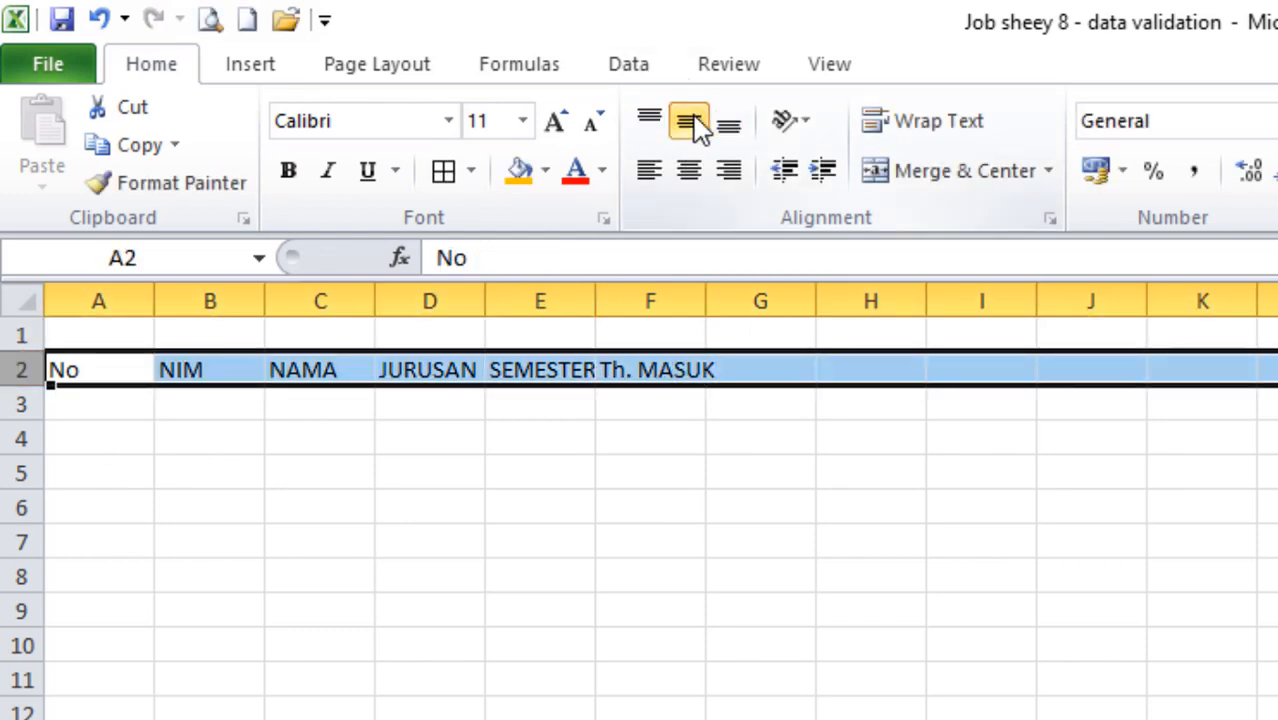
{"action": "left_click", "coordinate": [689, 170]}
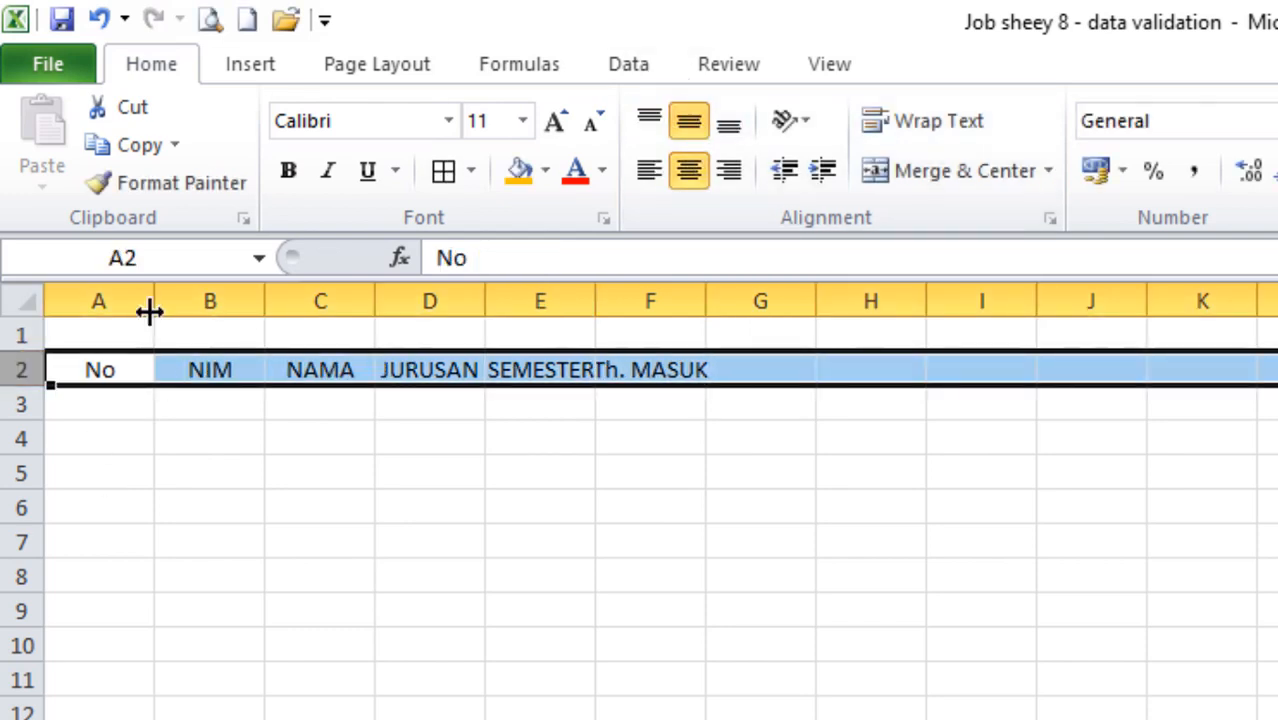
- Narrow the No column and widen columns B to F to fit their headers, making NAMA the widest
{"action": "left_click_drag", "start_coordinate": [149, 312], "coordinate": [127, 300]}
{"action": "left_click_drag", "start_coordinate": [243, 300], "coordinate": [270, 300]}
{"action": "left_click_drag", "start_coordinate": [378, 300], "coordinate": [516, 300]}
{"action": "left_click_drag", "start_coordinate": [628, 300], "coordinate": [690, 300]}
{"action": "left_click_drag", "start_coordinate": [800, 300], "coordinate": [840, 300]}
{"action": "left_click_drag", "start_coordinate": [950, 300], "coordinate": [998, 300]}
{"action": "left_click", "coordinate": [1163, 710]}
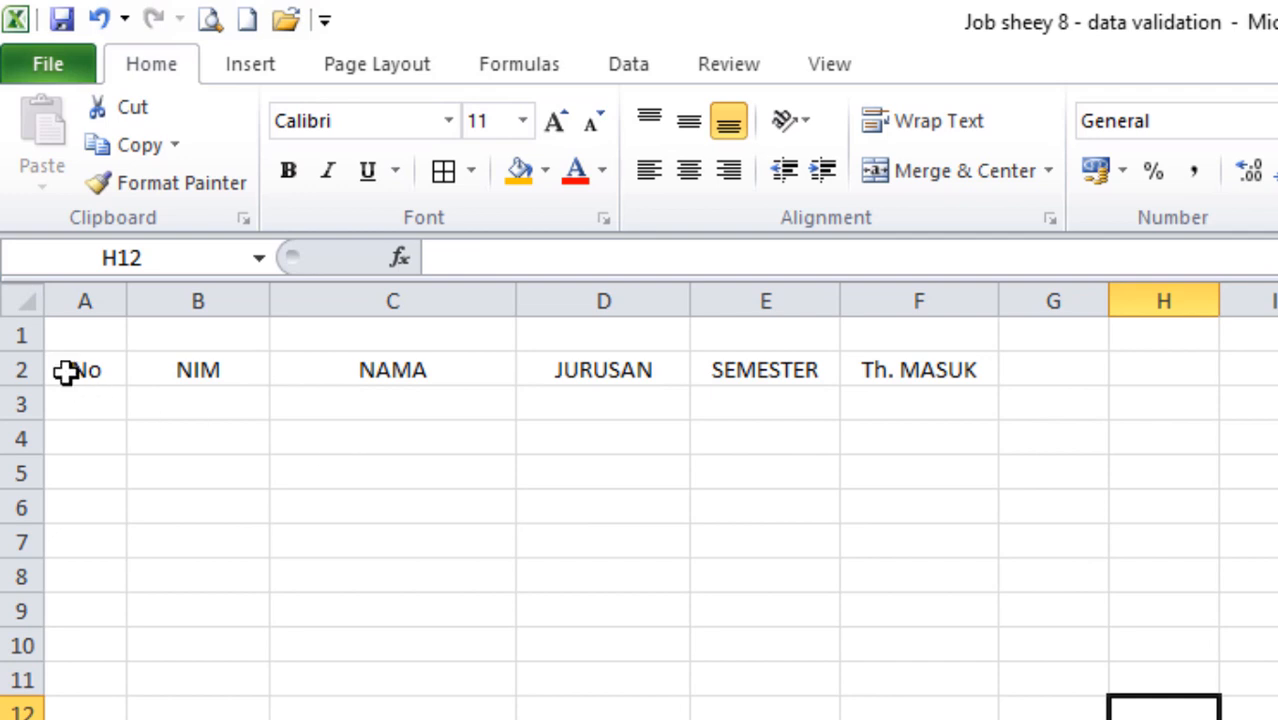
- Make row 1 about twice as tall, and merge and center A1:F1 with middle vertical alignment
{"action": "left_click", "coordinate": [22, 336]}
{"action": "left_click_drag", "start_coordinate": [22, 351], "coordinate": [25, 389]}
{"action": "left_click", "coordinate": [85, 338]}
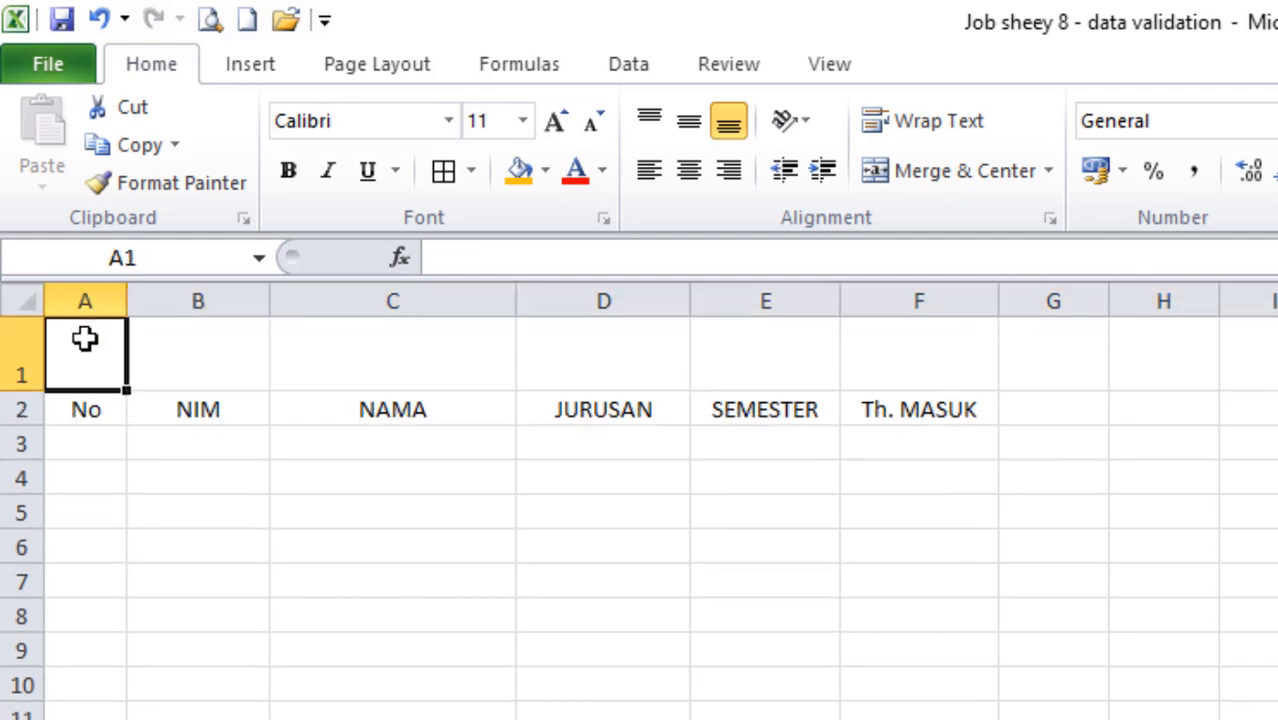
{"action": "left_click_drag", "start_coordinate": [85, 338], "coordinate": [907, 342]}
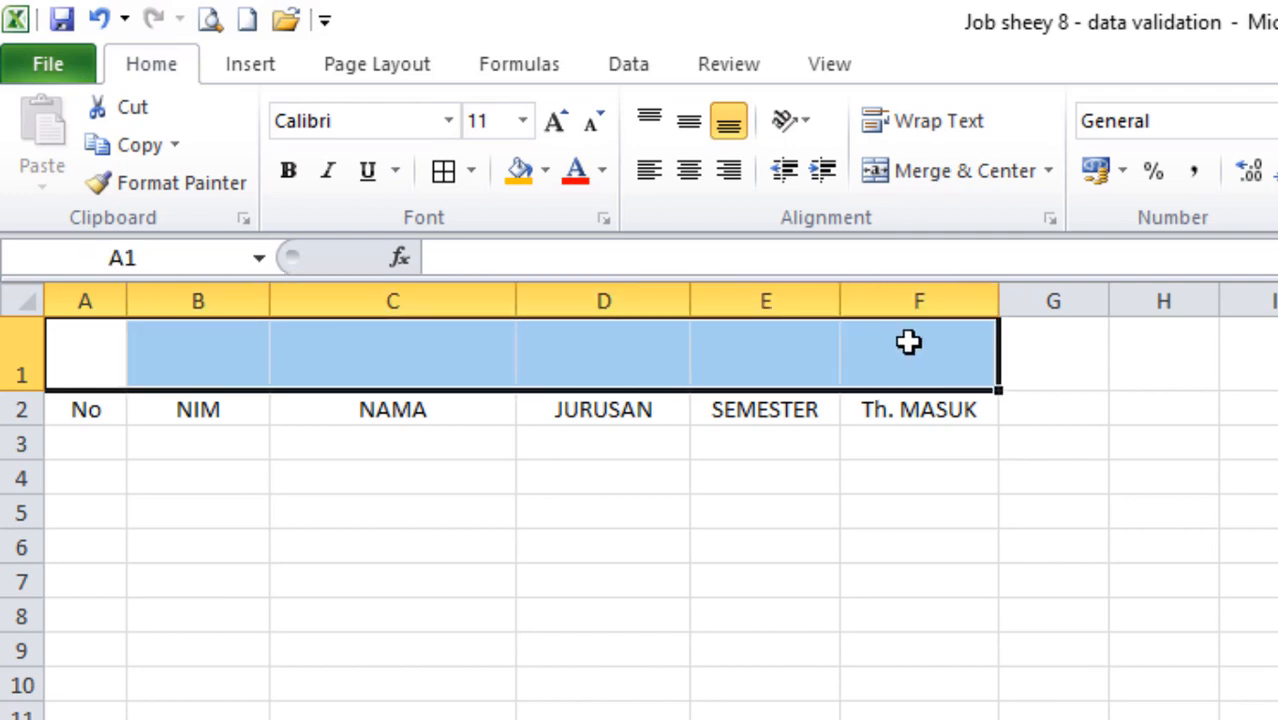
{"action": "left_click", "coordinate": [868, 182]}
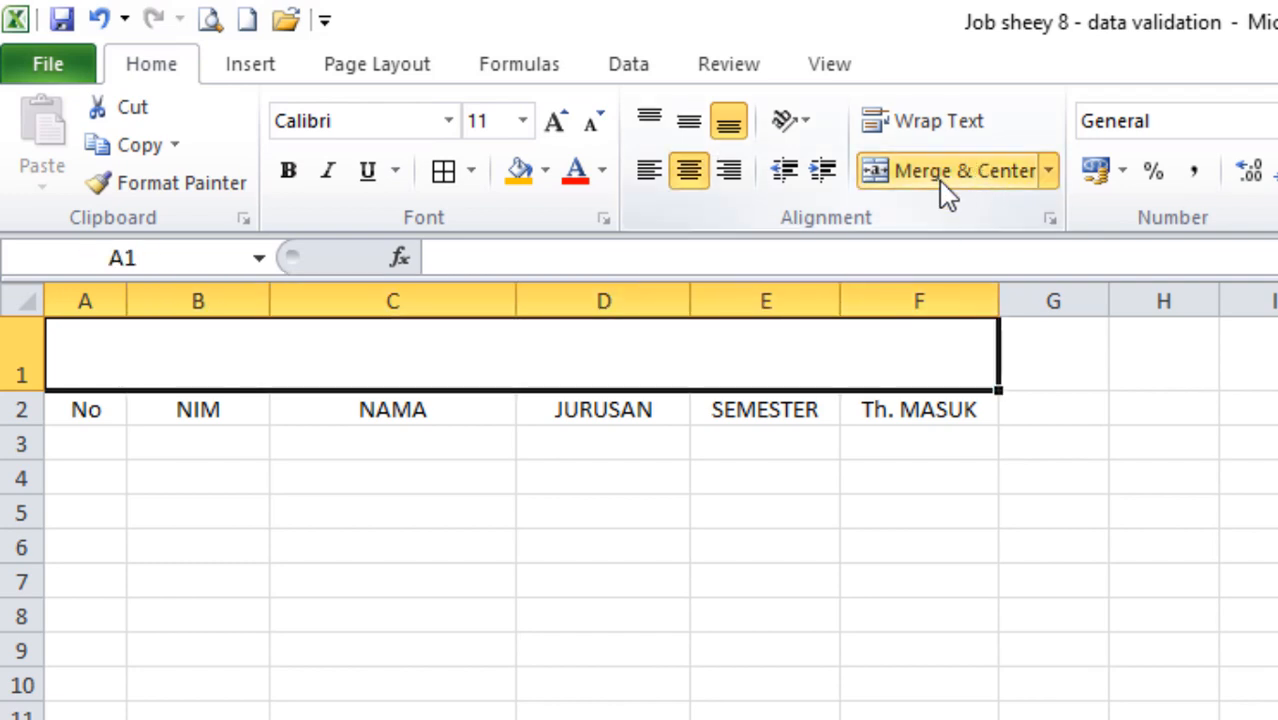
{"action": "left_click", "coordinate": [689, 124]}
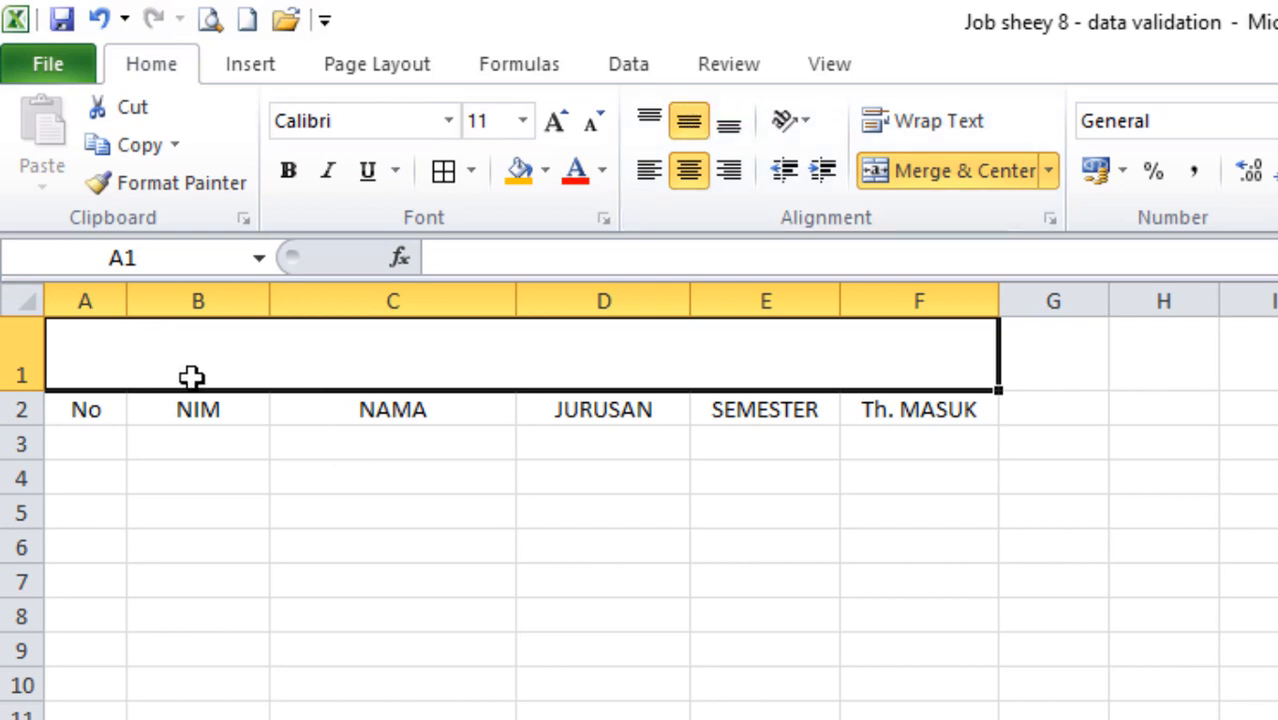
- Enter the title DAFTAR PESERTA SEMINAR "AWESOME EDUCATION LEARNING" in the merged cell A1
{"action": "type", "text": "DAF"}
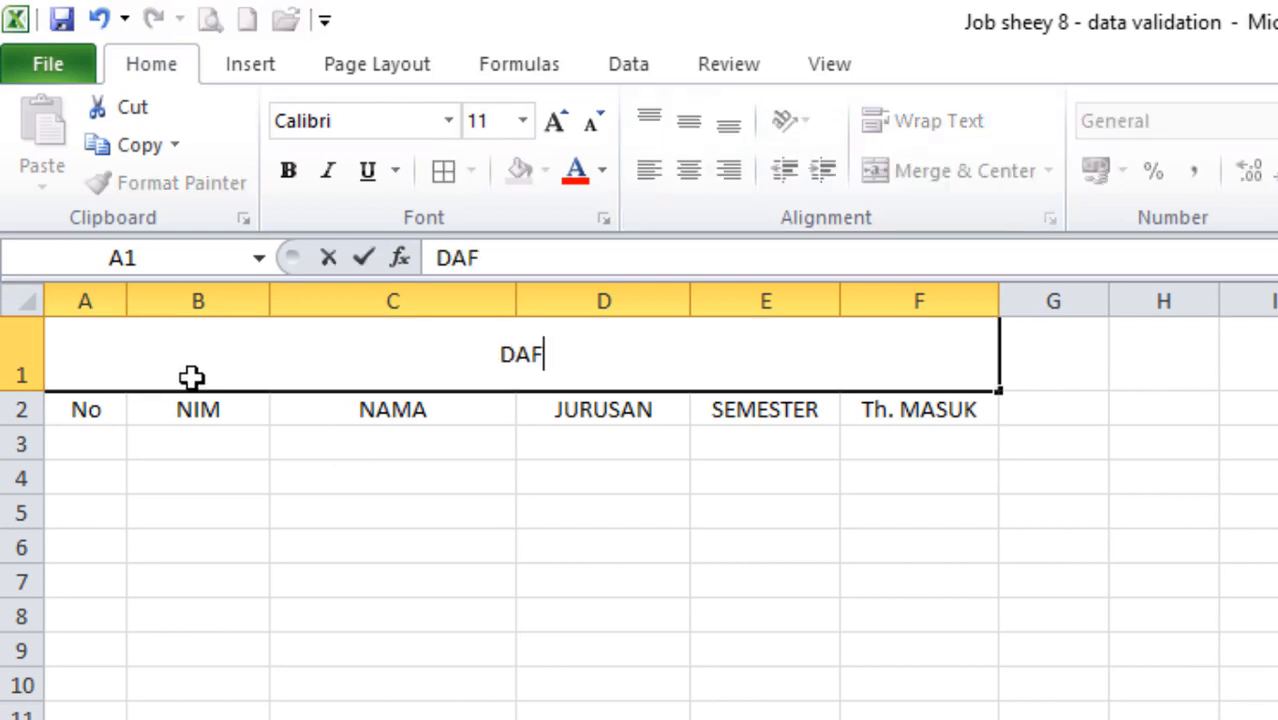
{"action": "type", "text": "TAR "}
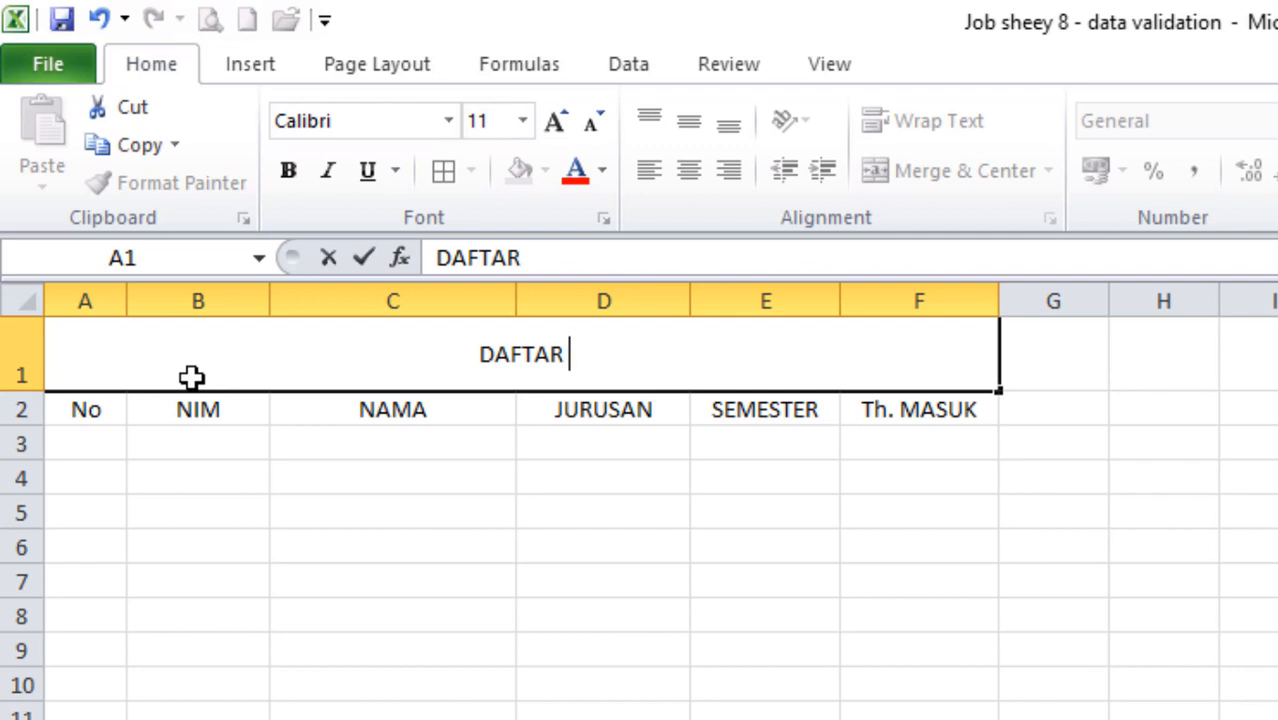
{"action": "type", "text": "PESERTA S"}
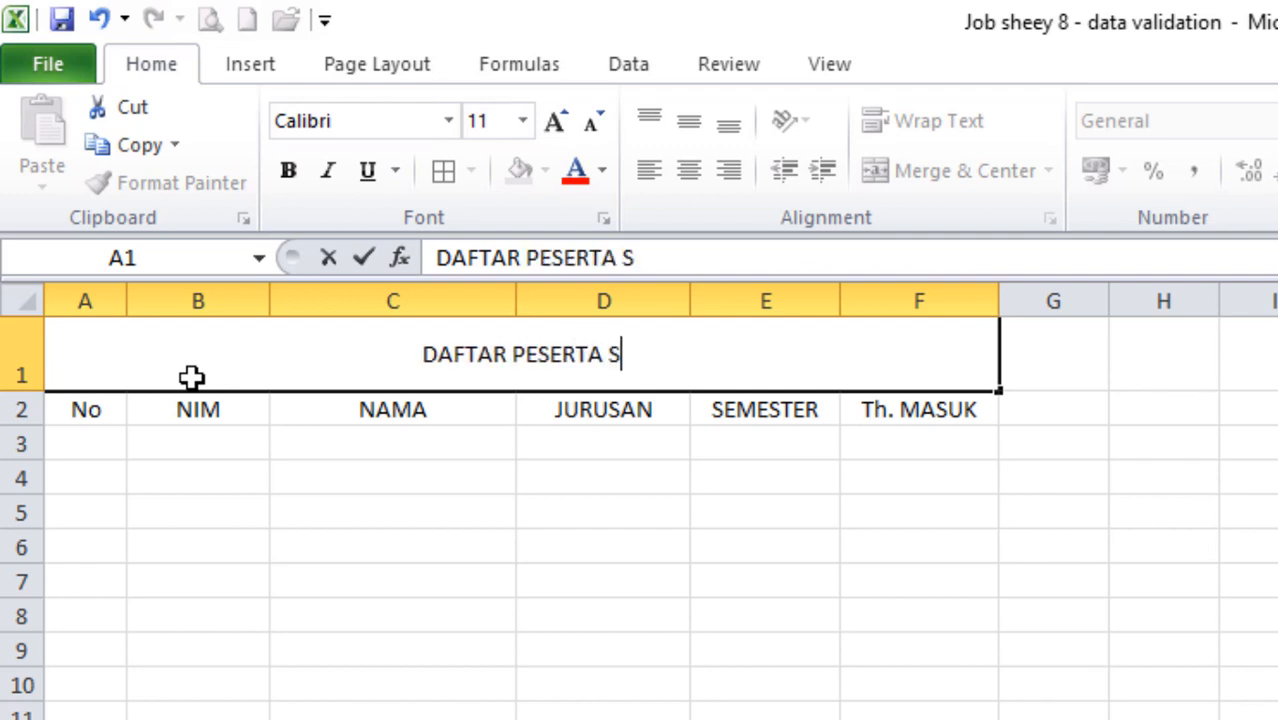
{"action": "type", "text": "EMINAR :"}
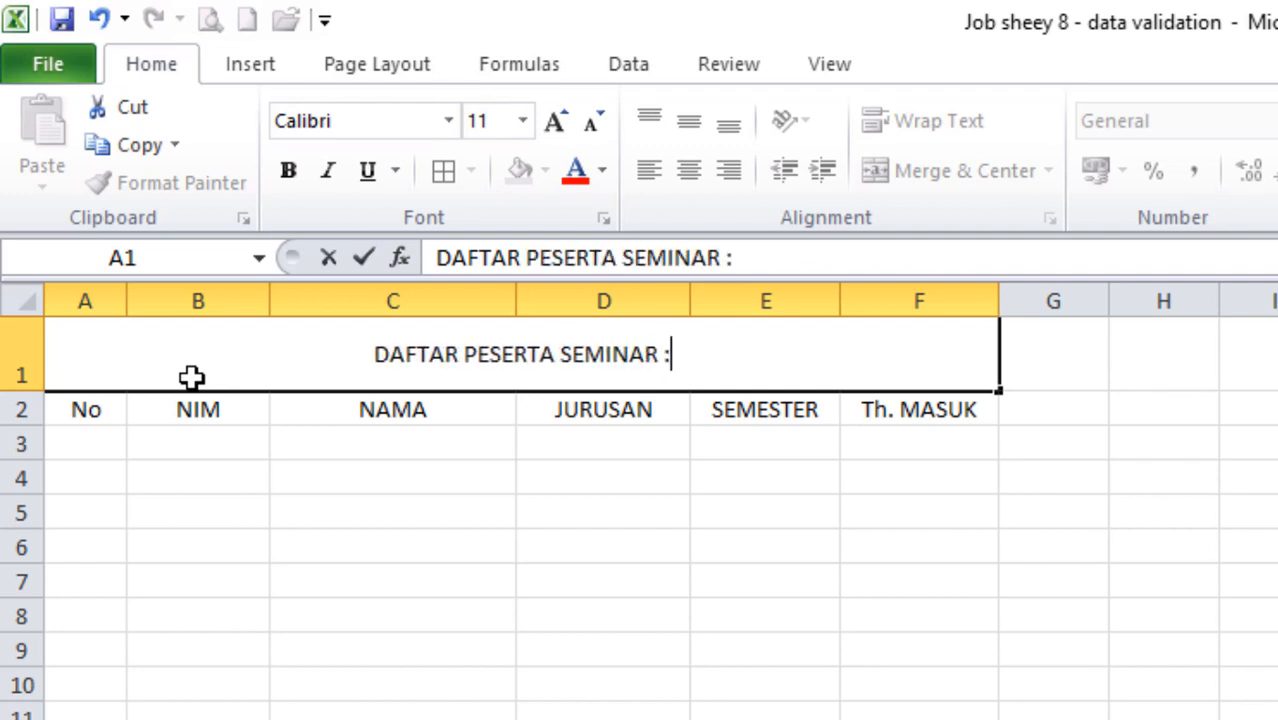
{"action": "key", "text": "BackSpace"}
{"action": "type", "text": "\""}
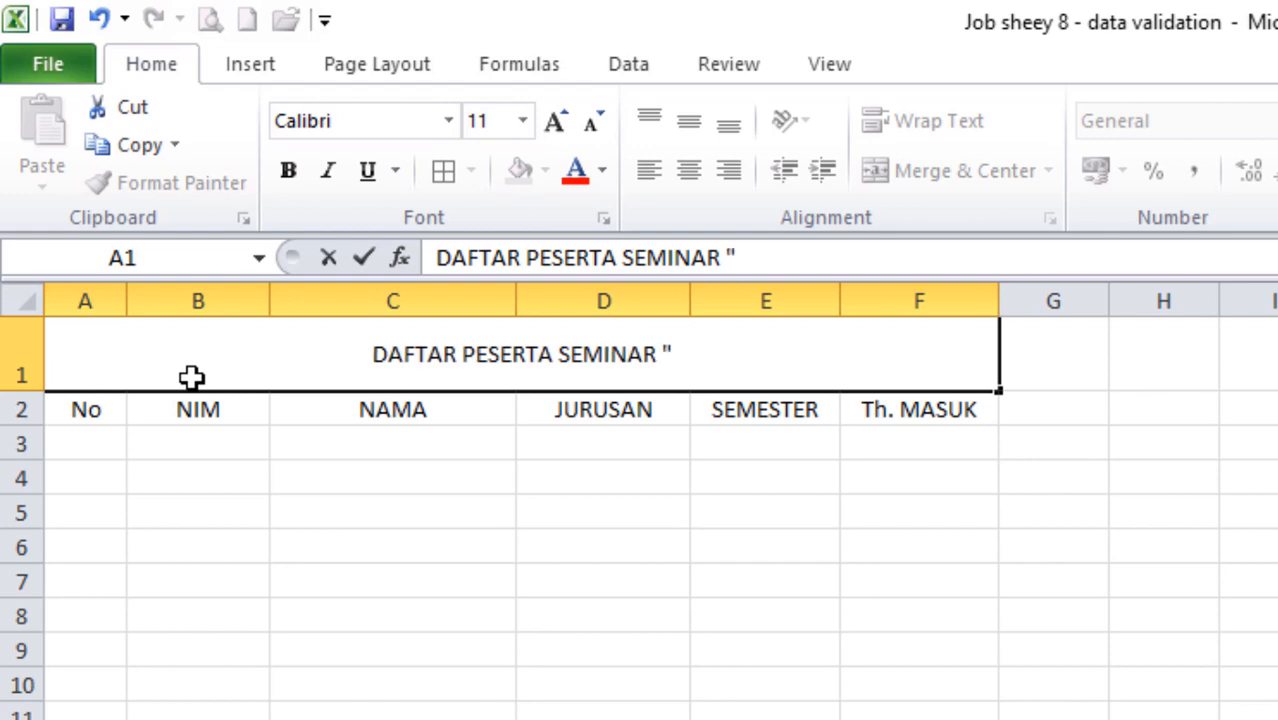
{"action": "type", "text": "AWESOME"}
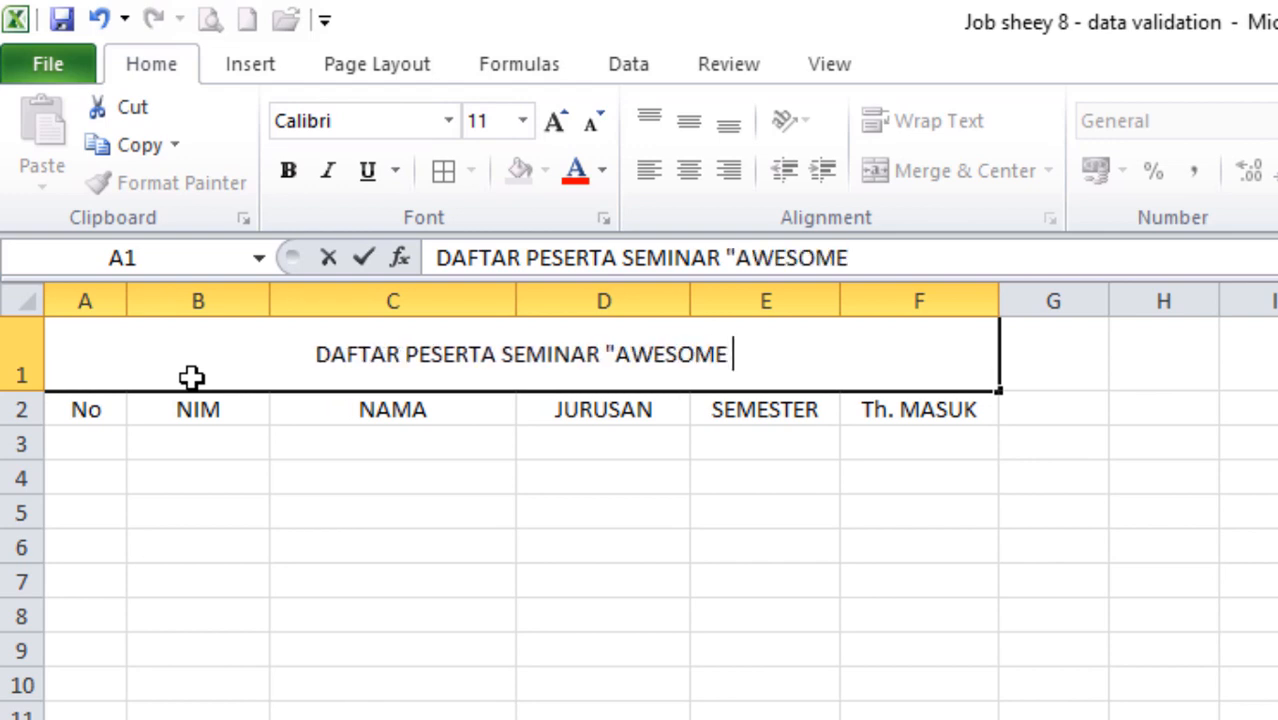
{"action": "type", "text": " EDUC"}
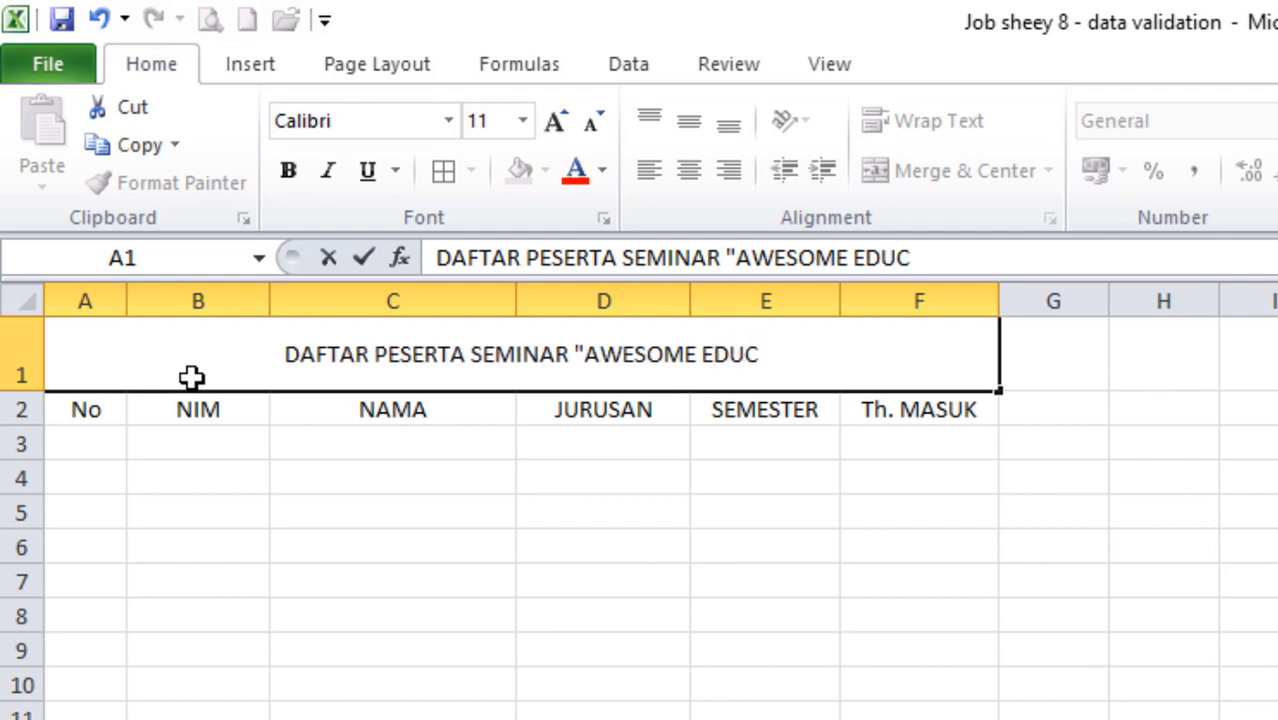
{"action": "type", "text": "ATION"}
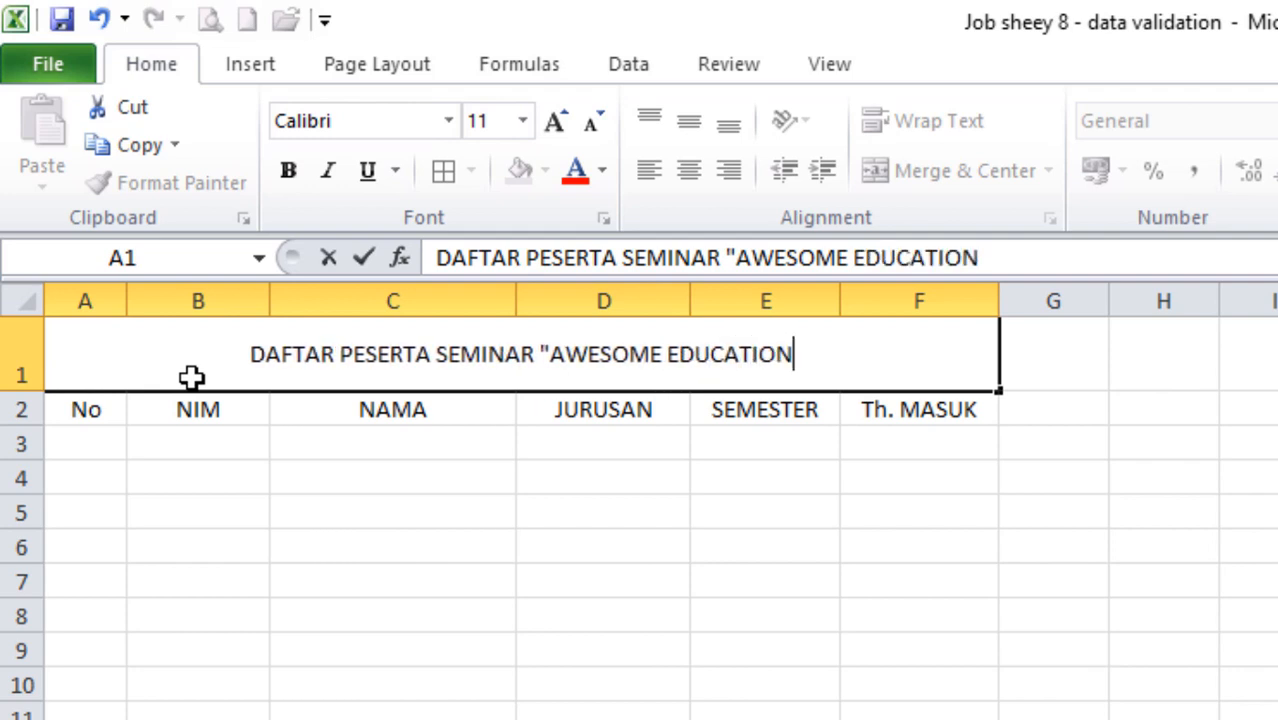
{"action": "type", "text": " LEARNI"}
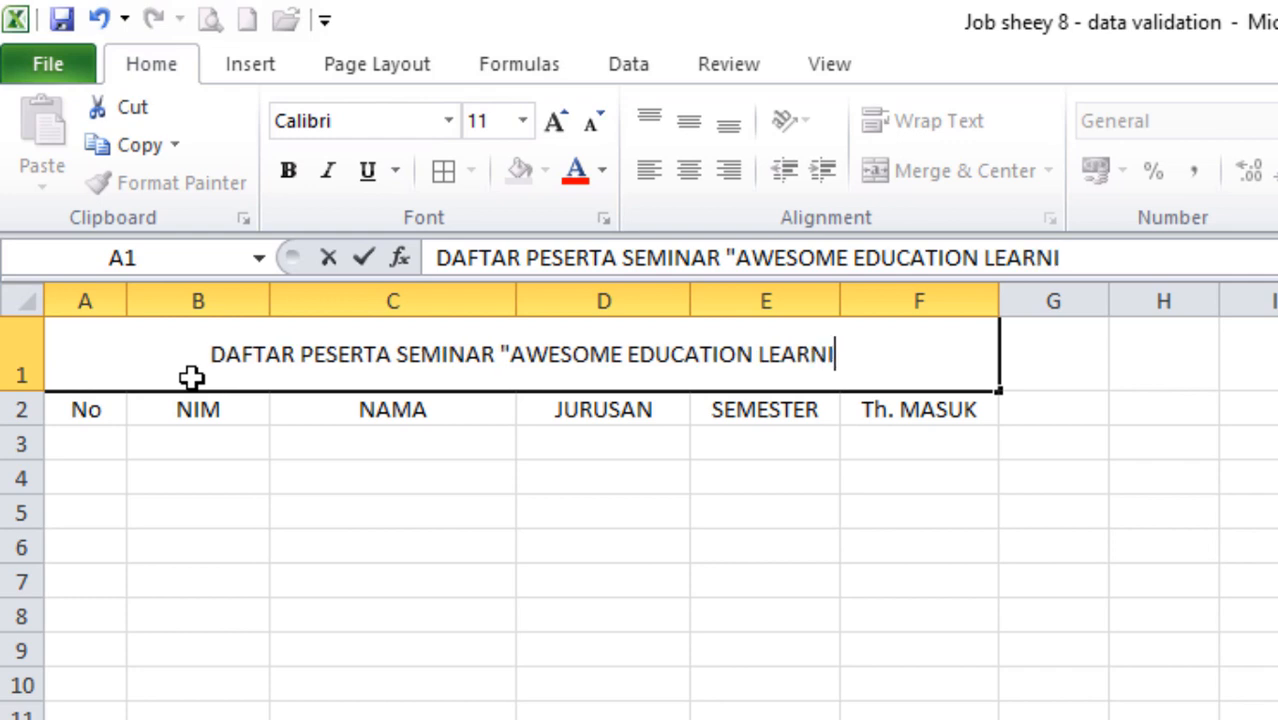
{"action": "type", "text": "NG\""}
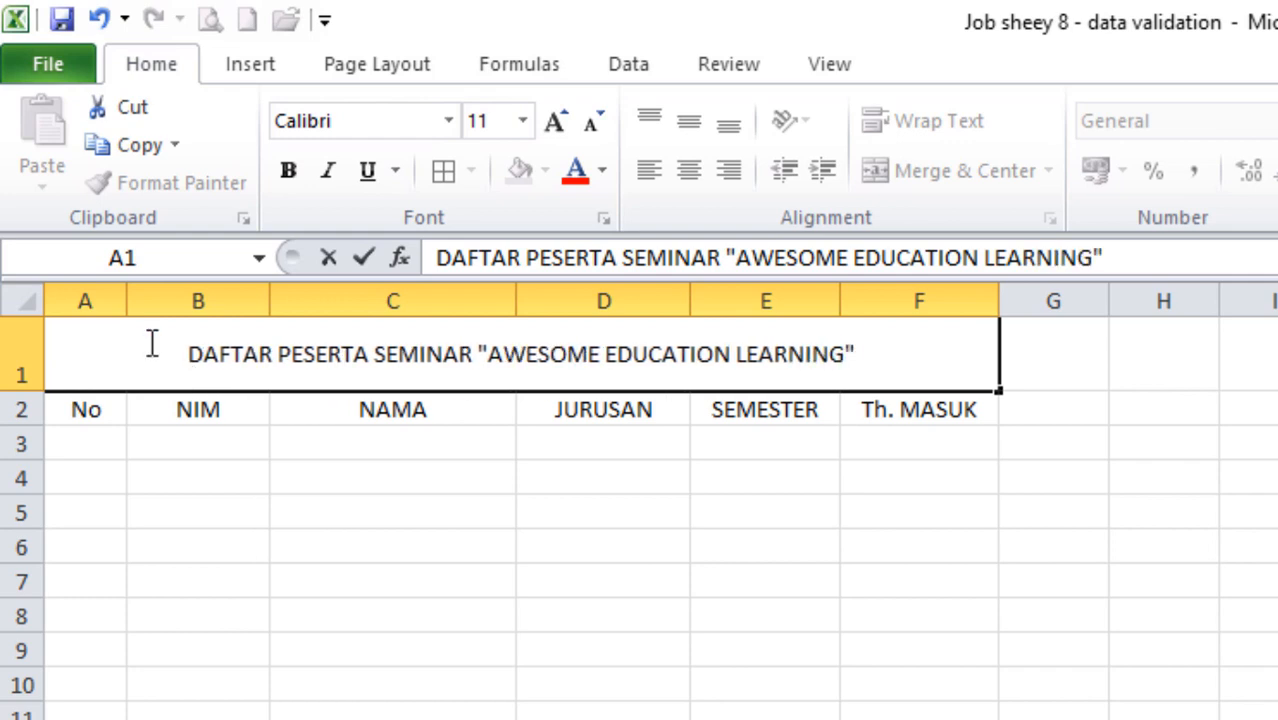
{"action": "left_click", "coordinate": [230, 580]}
- Make the title in A1 bold and set its font size to 14
{"action": "left_click", "coordinate": [71, 357]}
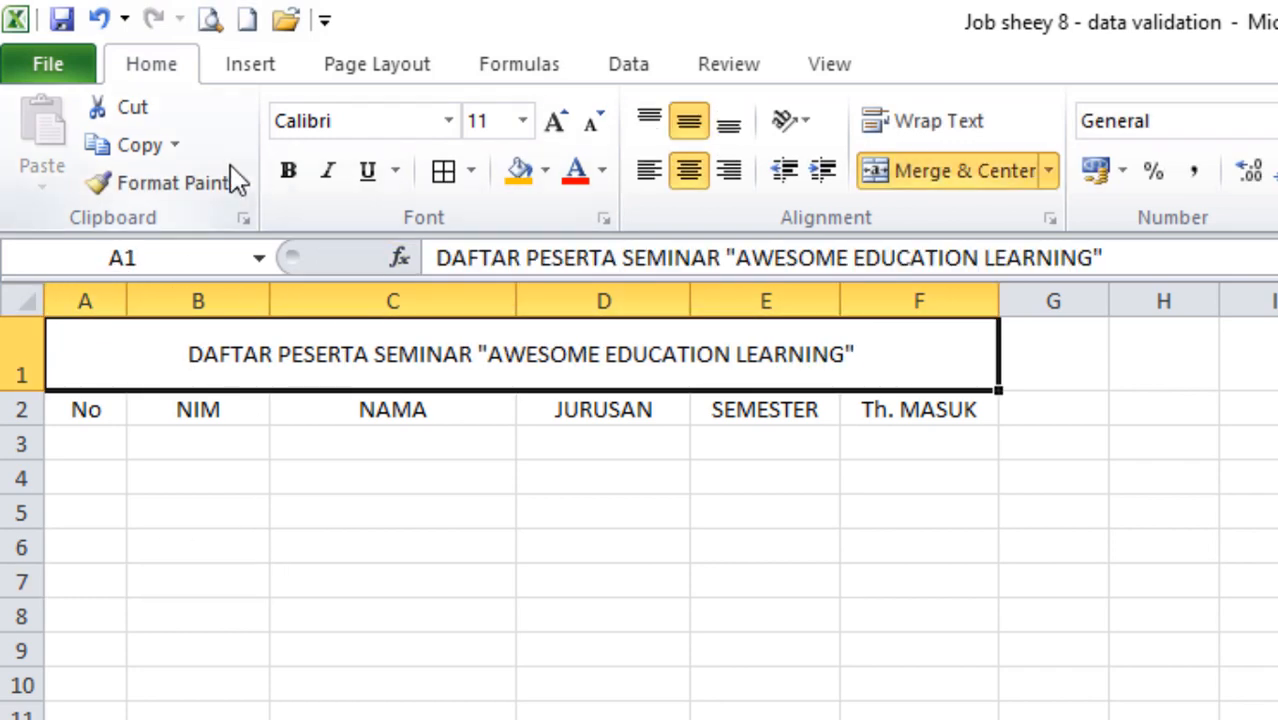
{"action": "left_click", "coordinate": [281, 180]}
{"action": "left_click", "coordinate": [522, 121]}
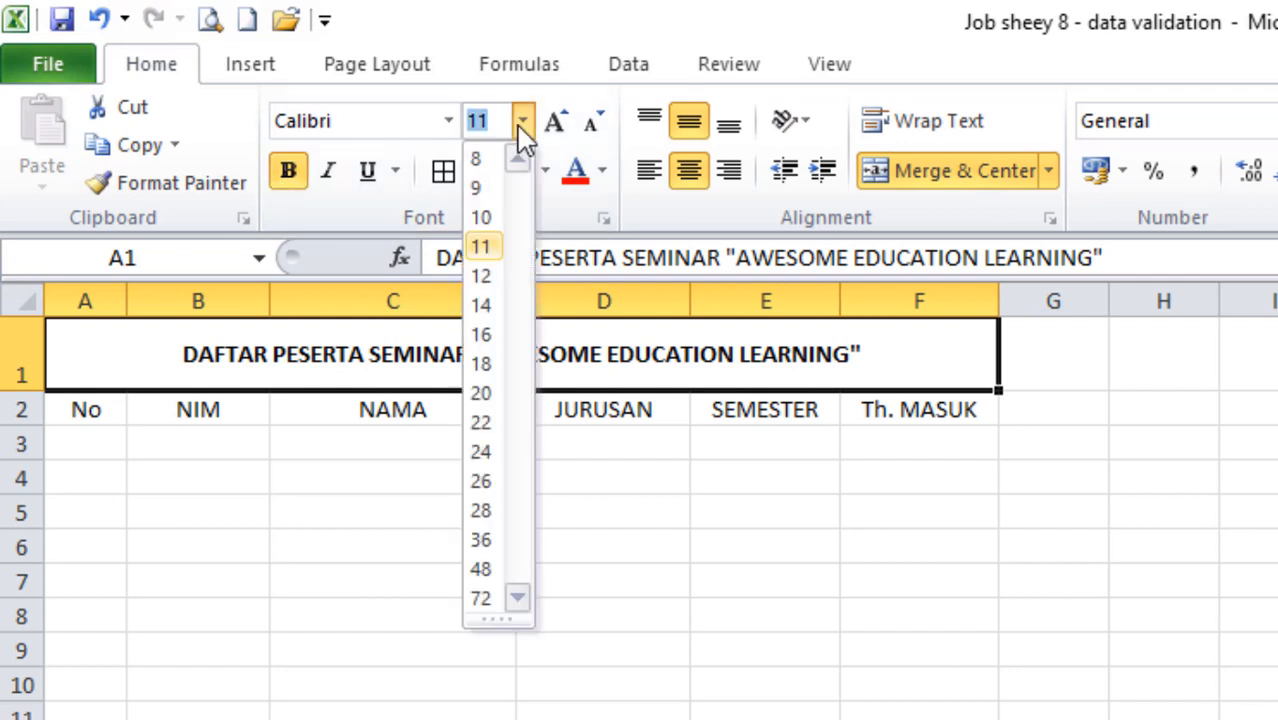
{"action": "left_click", "coordinate": [482, 298]}
- Make the column headers in A2:F2 bold
{"action": "left_click", "coordinate": [86, 414]}
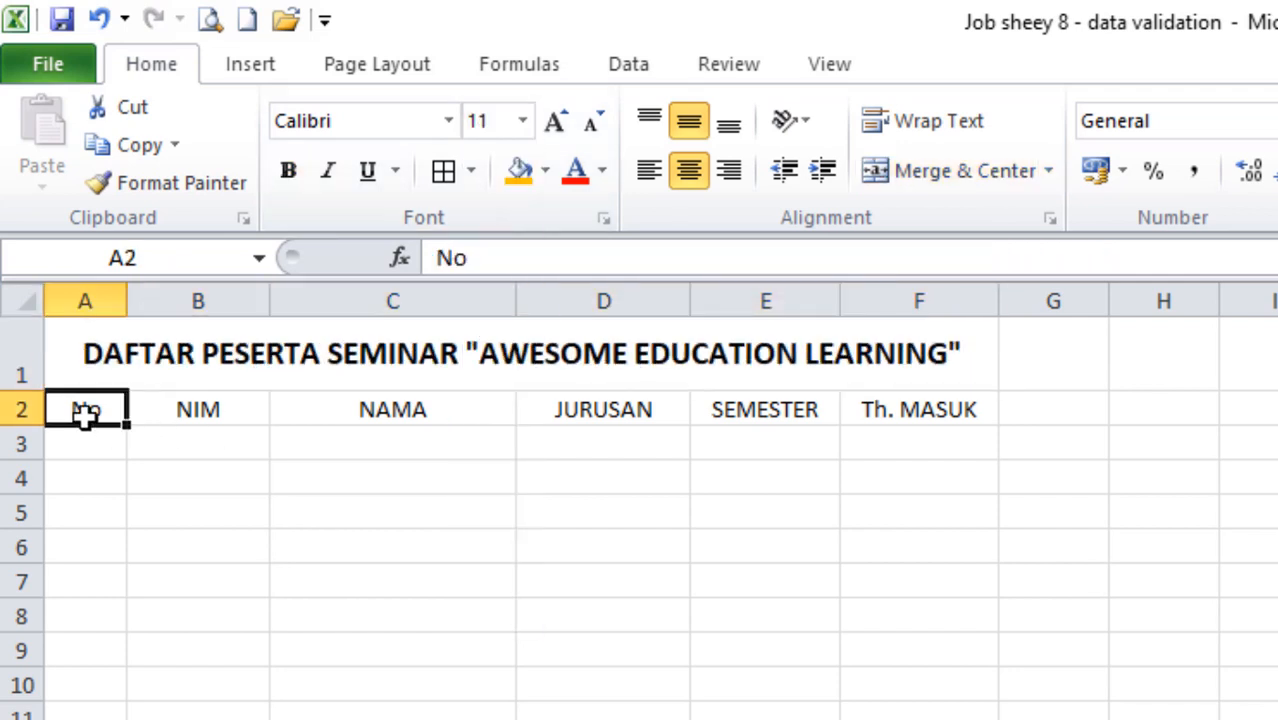
{"action": "left_click", "coordinate": [20, 411]}
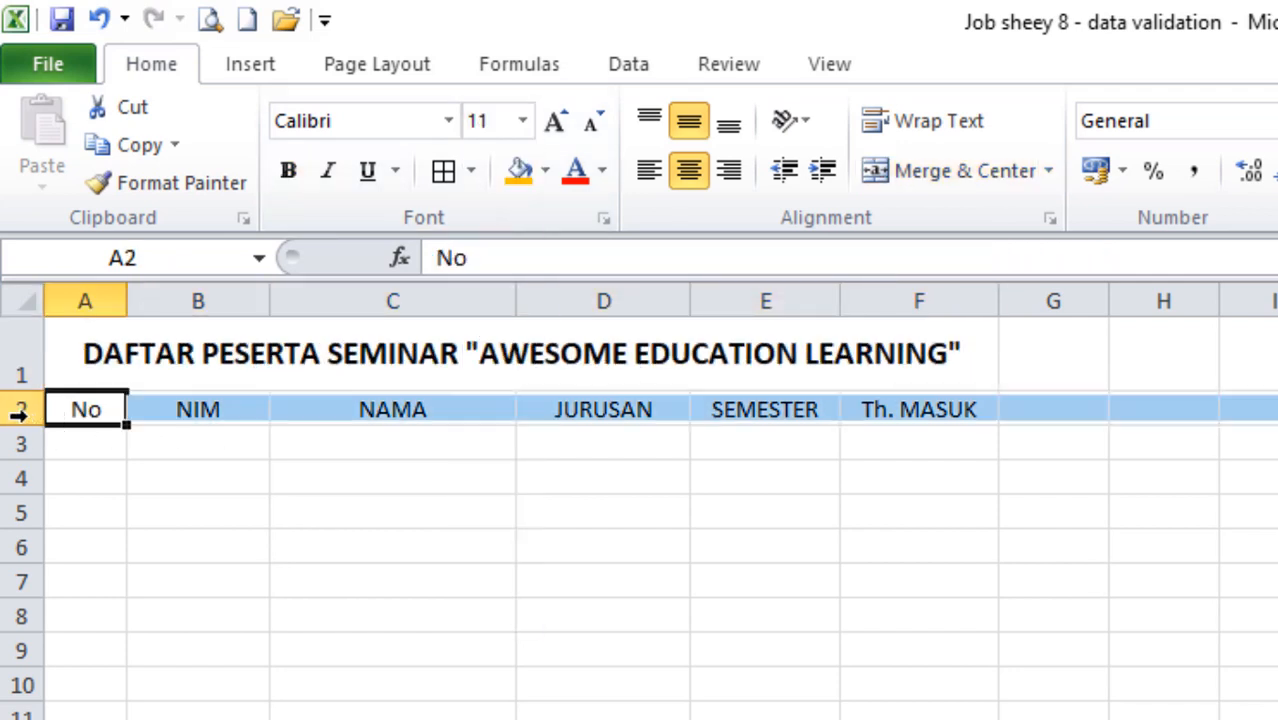
{"action": "left_click", "coordinate": [696, 532]}
{"action": "left_click_drag", "start_coordinate": [100, 412], "coordinate": [918, 405]}
{"action": "left_click", "coordinate": [288, 172]}
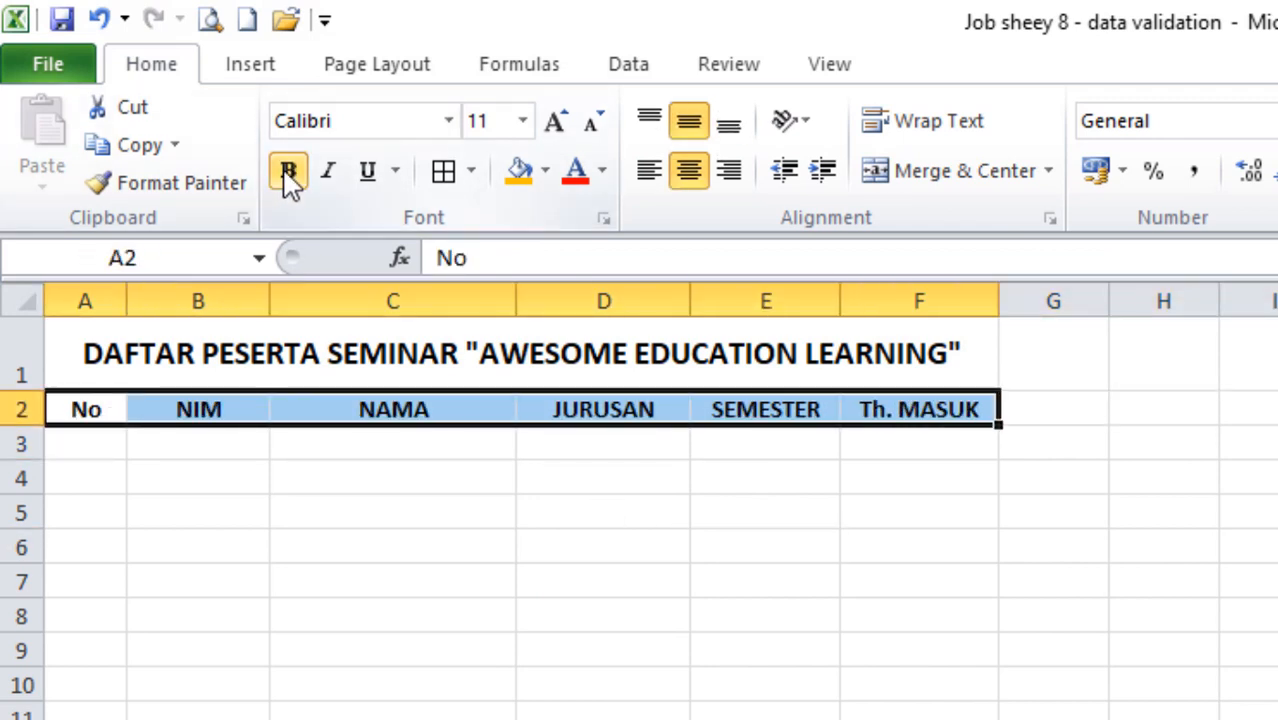
- Fill the header cells A2:F2 with orange and make row 2 slightly taller
{"action": "left_click", "coordinate": [530, 168]}
{"action": "left_click", "coordinate": [390, 708]}
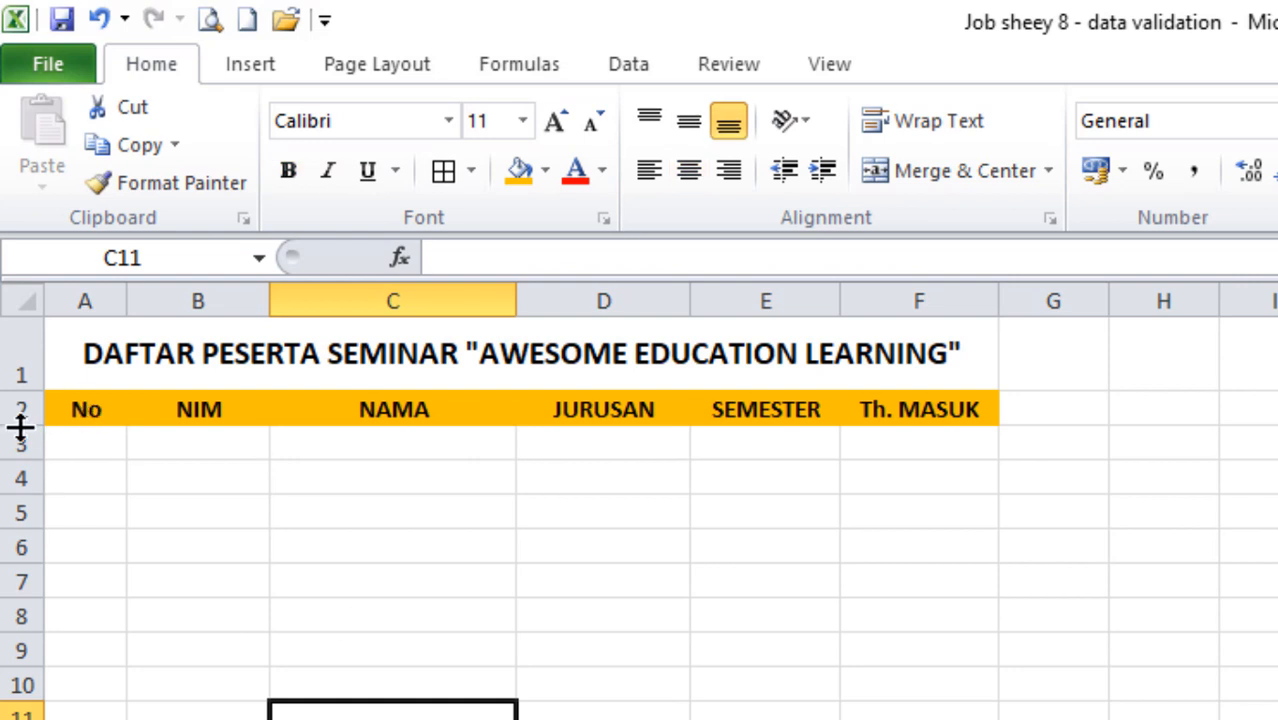
{"action": "left_click_drag", "start_coordinate": [18, 426], "coordinate": [17, 437]}
{"action": "left_click", "coordinate": [78, 452]}
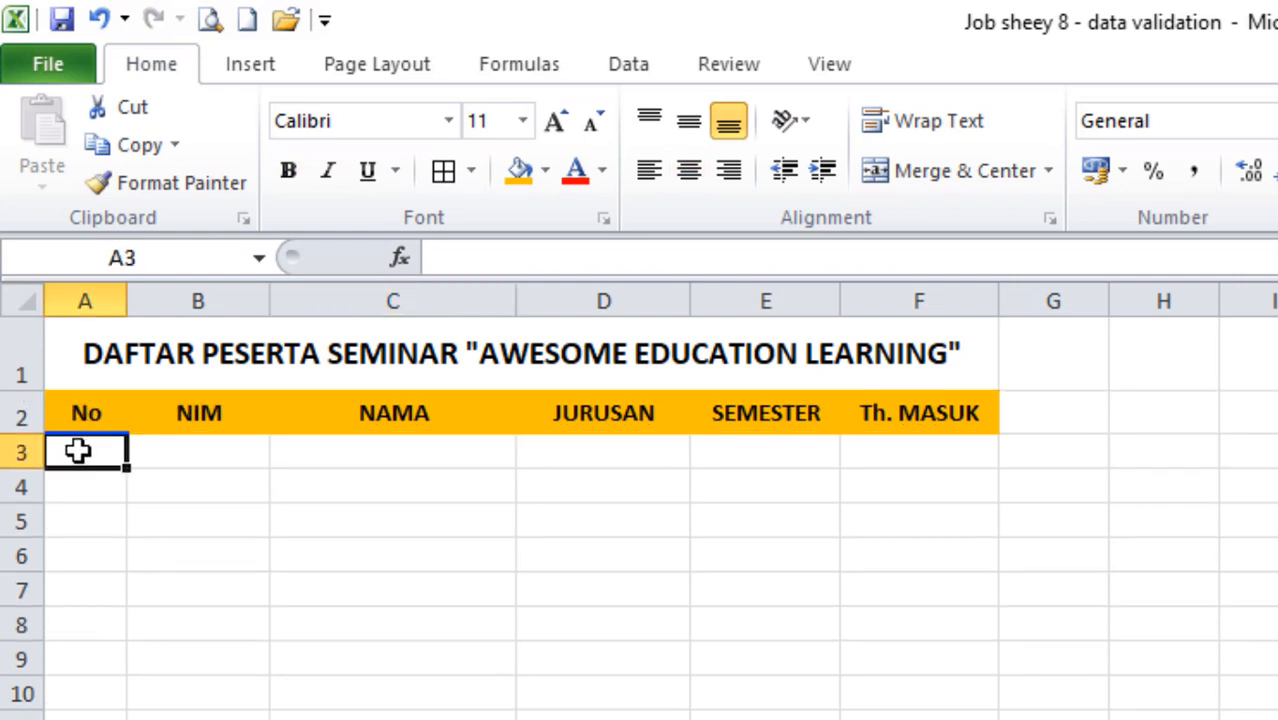
- Set the whole No column (A) to middle vertical and centered horizontal alignment
{"action": "left_click", "coordinate": [77, 296]}
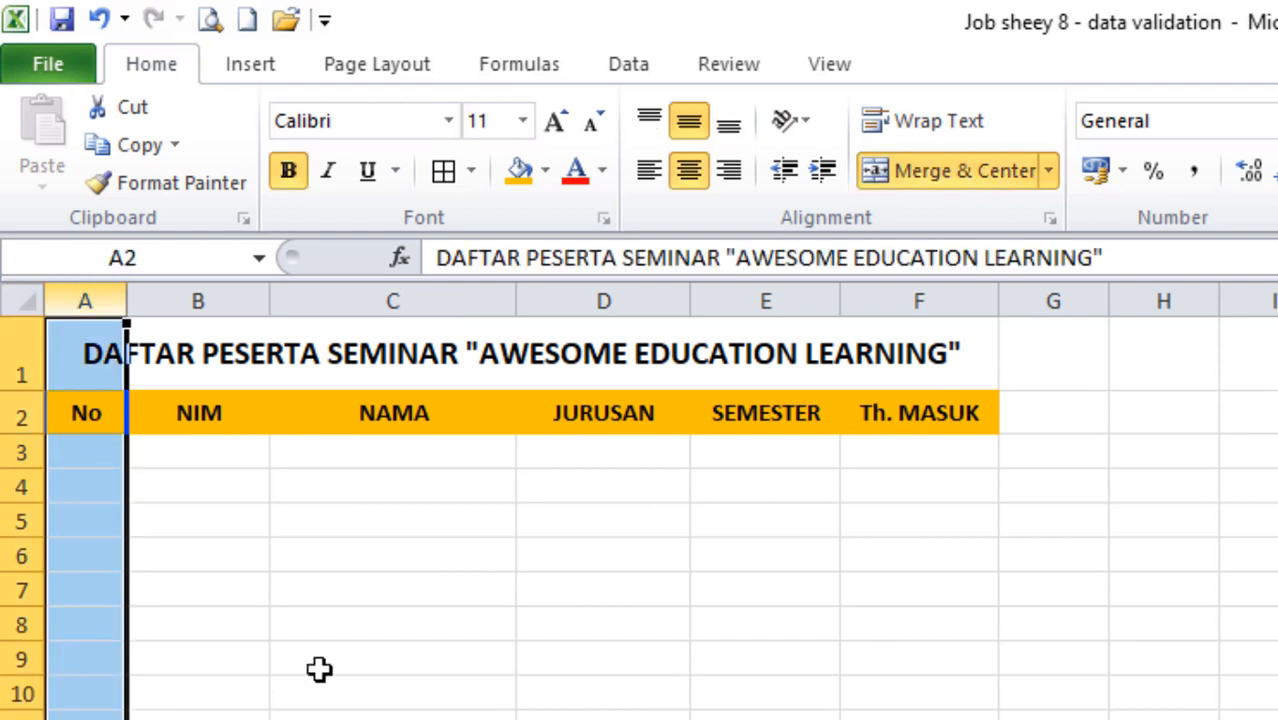
{"action": "left_click", "coordinate": [319, 675]}
{"action": "left_click", "coordinate": [94, 293]}
{"action": "left_click", "coordinate": [697, 135]}
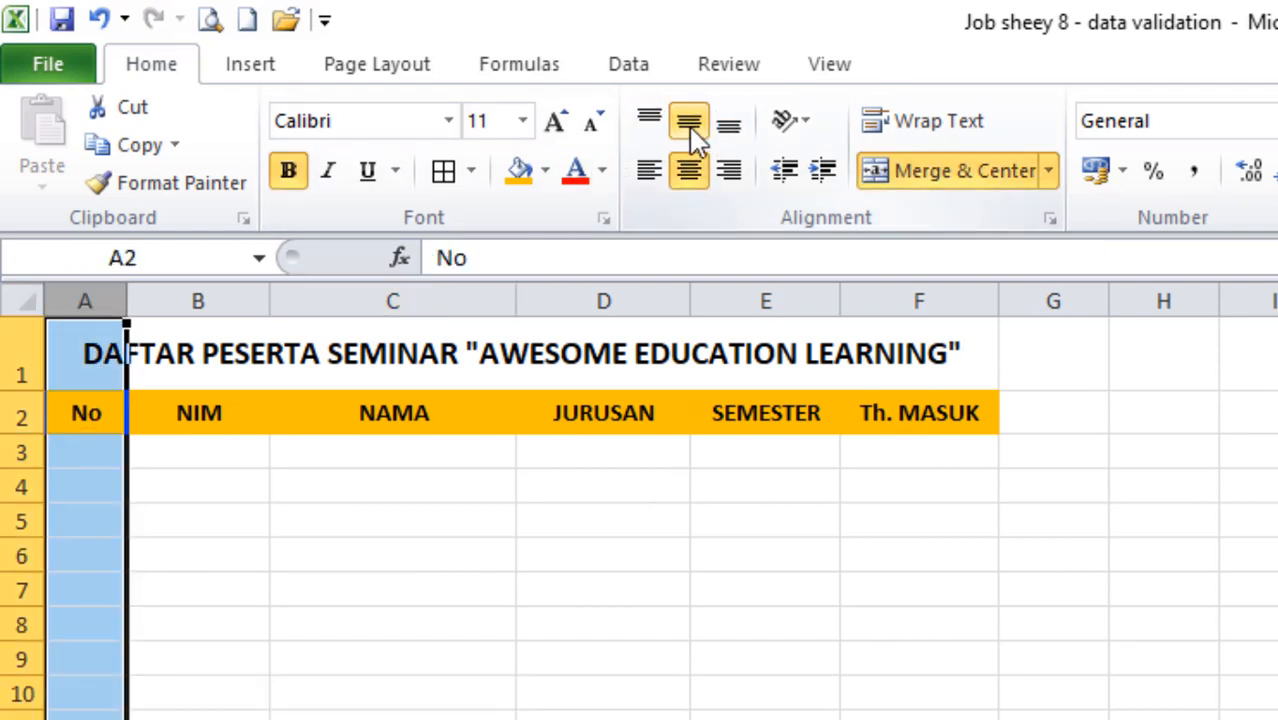
{"action": "left_click", "coordinate": [690, 172]}
{"action": "left_click", "coordinate": [690, 172]}
{"action": "left_click", "coordinate": [456, 688]}
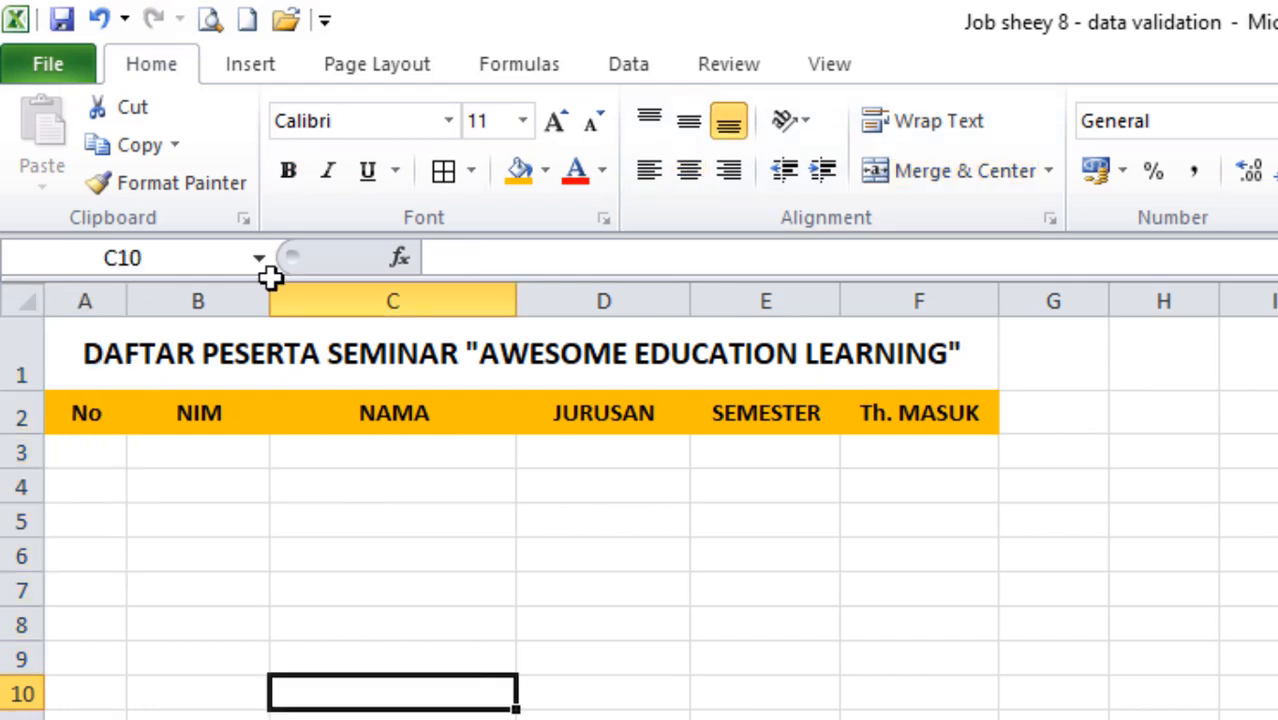
- Set the whole NIM column (B) to middle vertical and centered horizontal alignment
{"action": "left_click", "coordinate": [188, 292]}
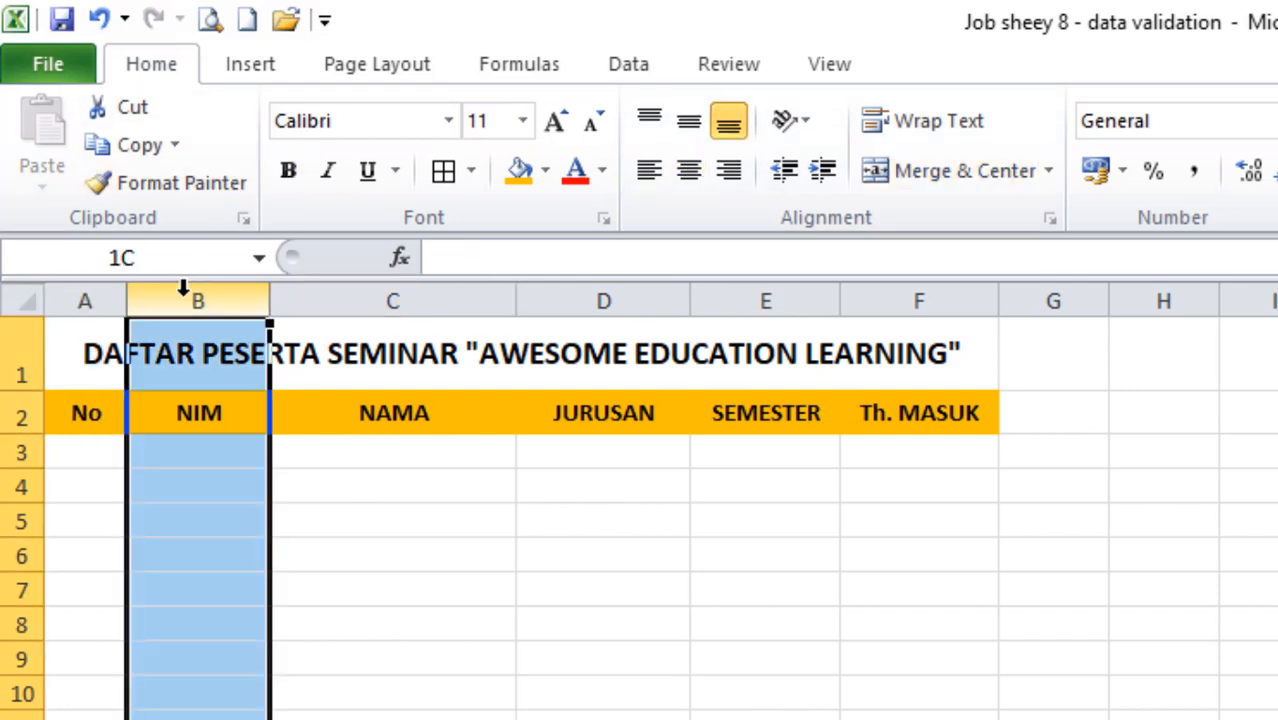
{"action": "left_click", "coordinate": [693, 135]}
{"action": "left_click", "coordinate": [690, 172]}
{"action": "left_click", "coordinate": [690, 172]}
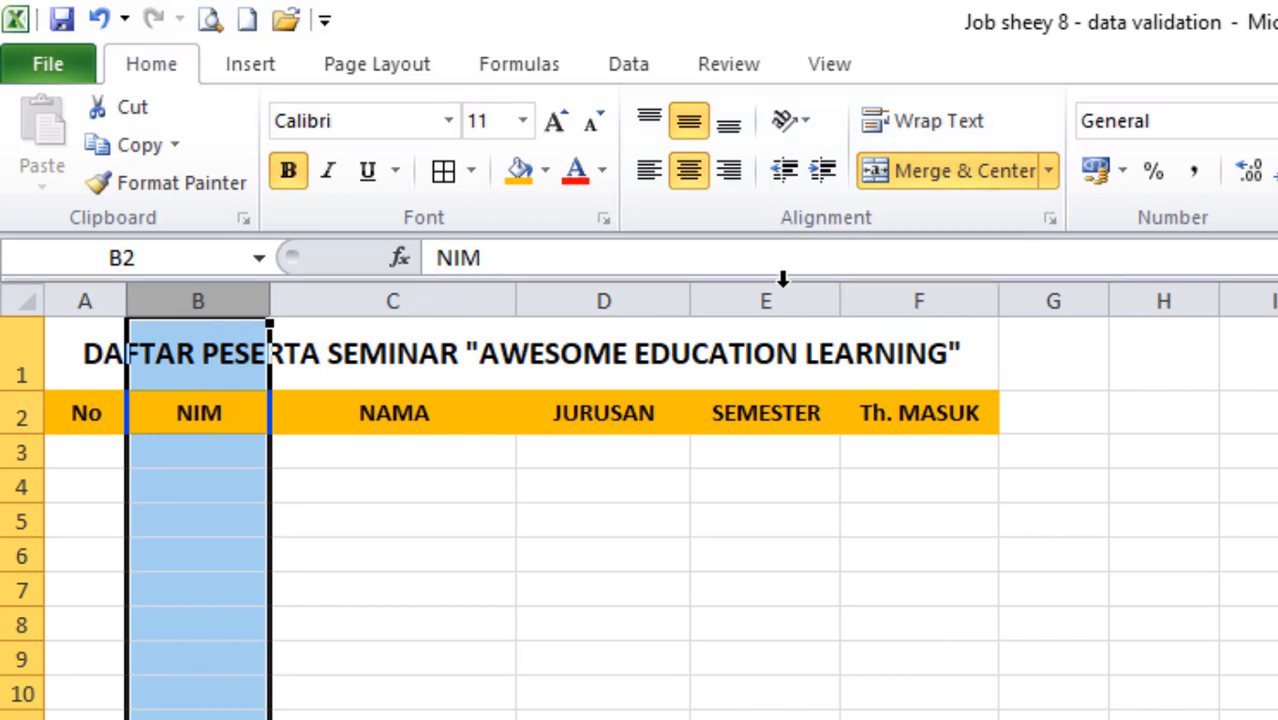
- Set columns D to F to middle vertical and centered horizontal alignment, and widen the NAMA column slightly
{"action": "left_click_drag", "start_coordinate": [783, 292], "coordinate": [868, 294]}
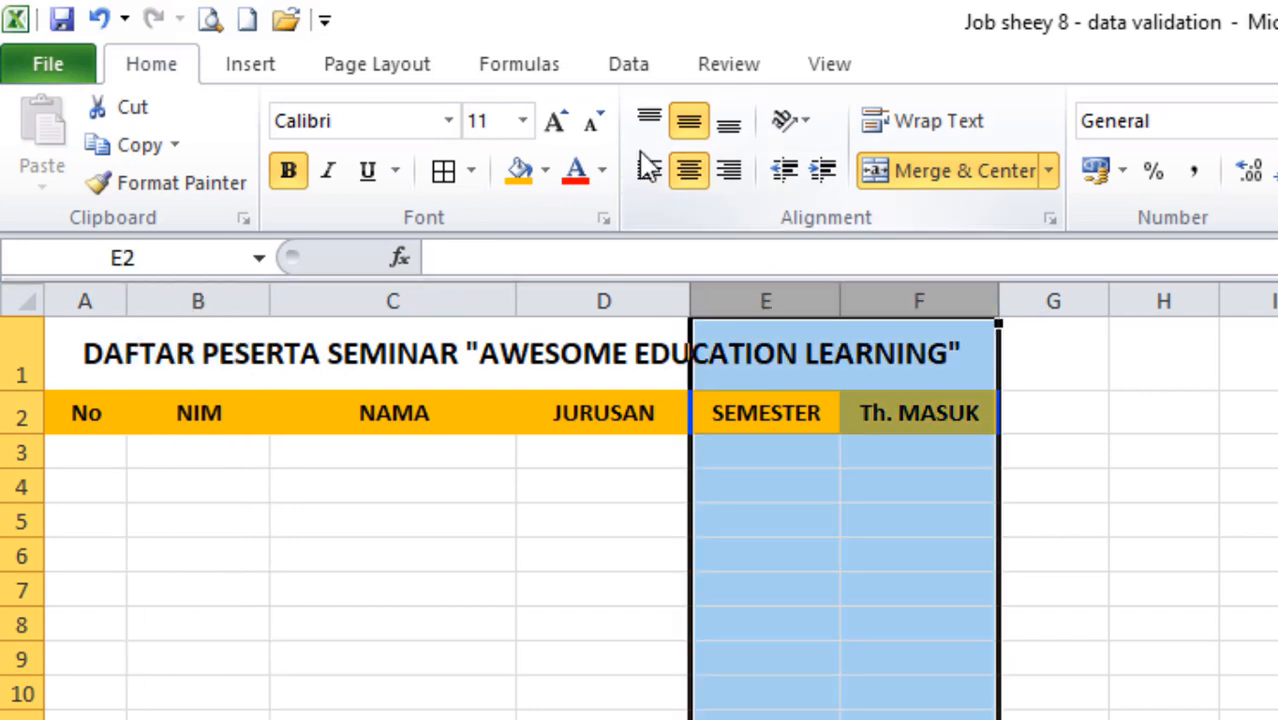
{"action": "left_click", "coordinate": [600, 293]}
{"action": "left_click_drag", "start_coordinate": [760, 300], "coordinate": [893, 296]}
{"action": "left_click", "coordinate": [690, 124]}
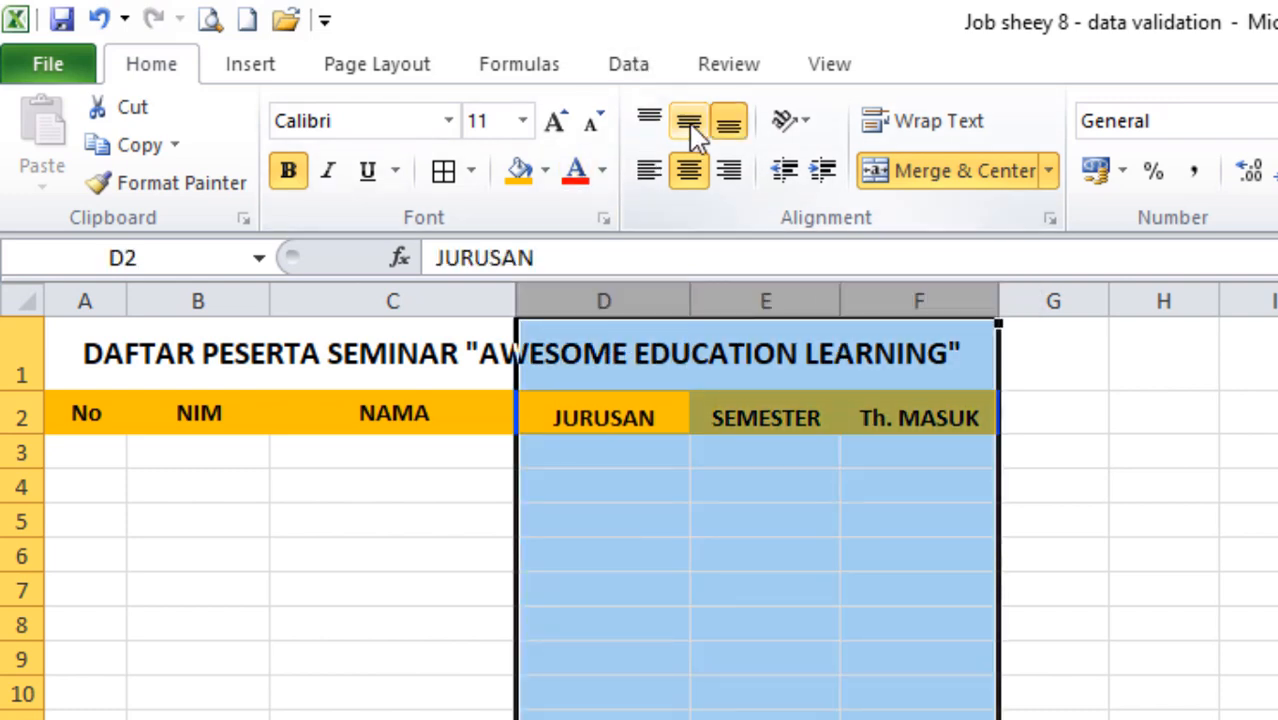
{"action": "left_click", "coordinate": [690, 126]}
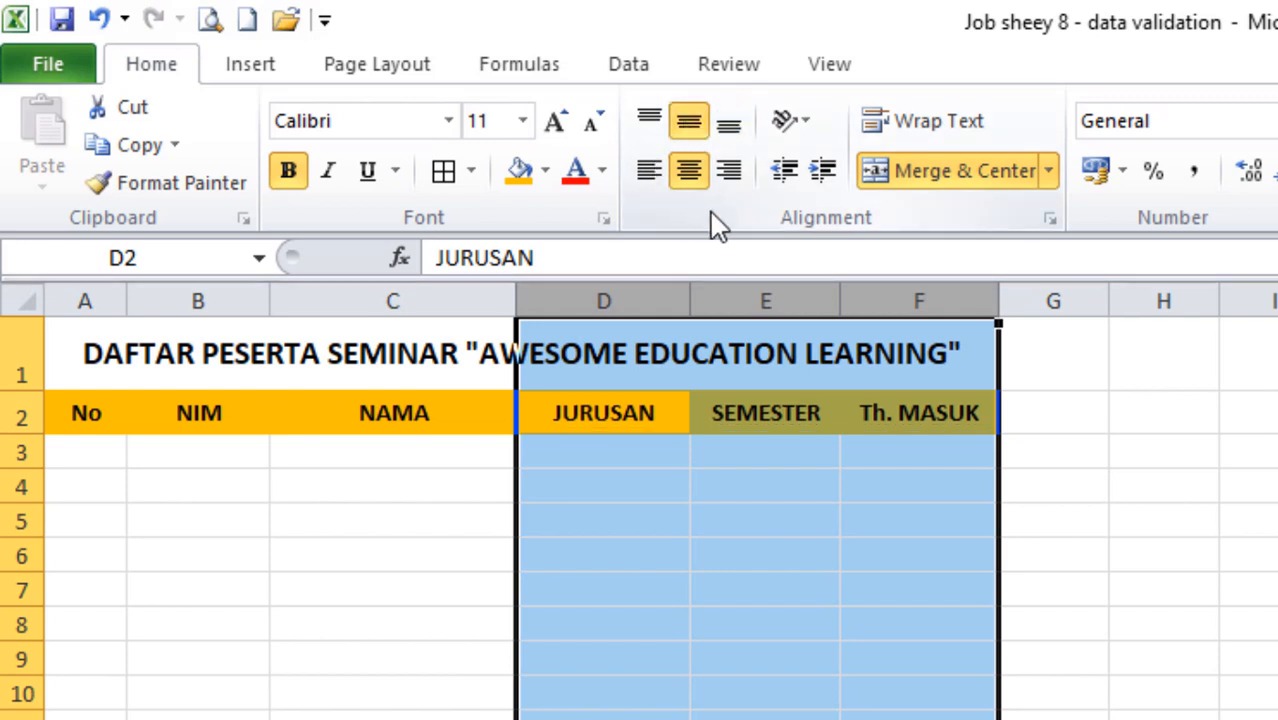
{"action": "left_click", "coordinate": [770, 622]}
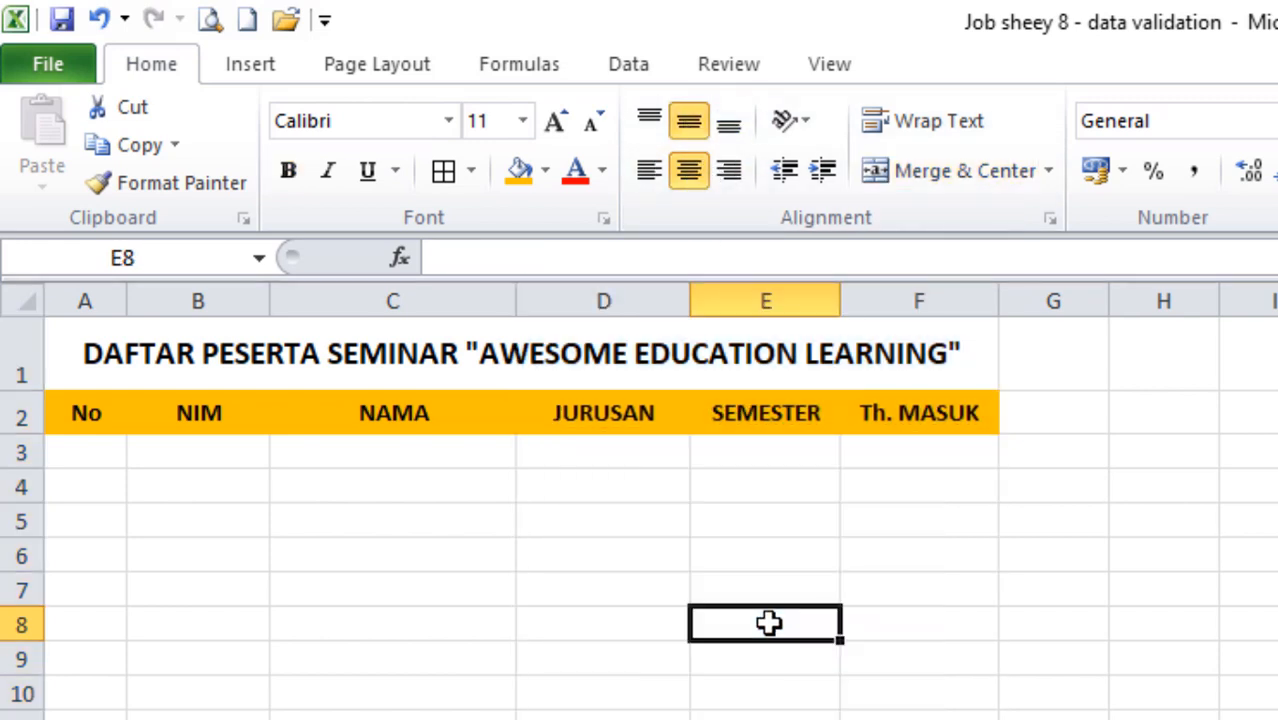
{"action": "left_click_drag", "start_coordinate": [516, 300], "coordinate": [546, 300]}
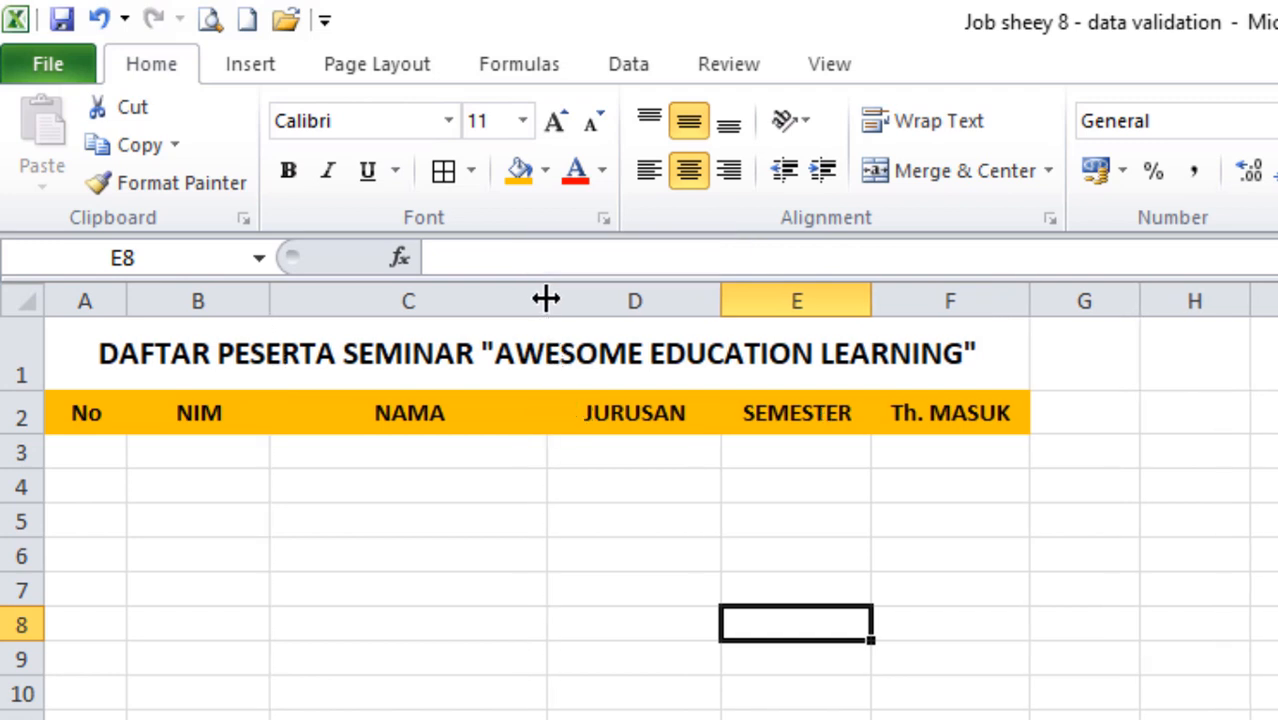
{"action": "left_click", "coordinate": [89, 421]}
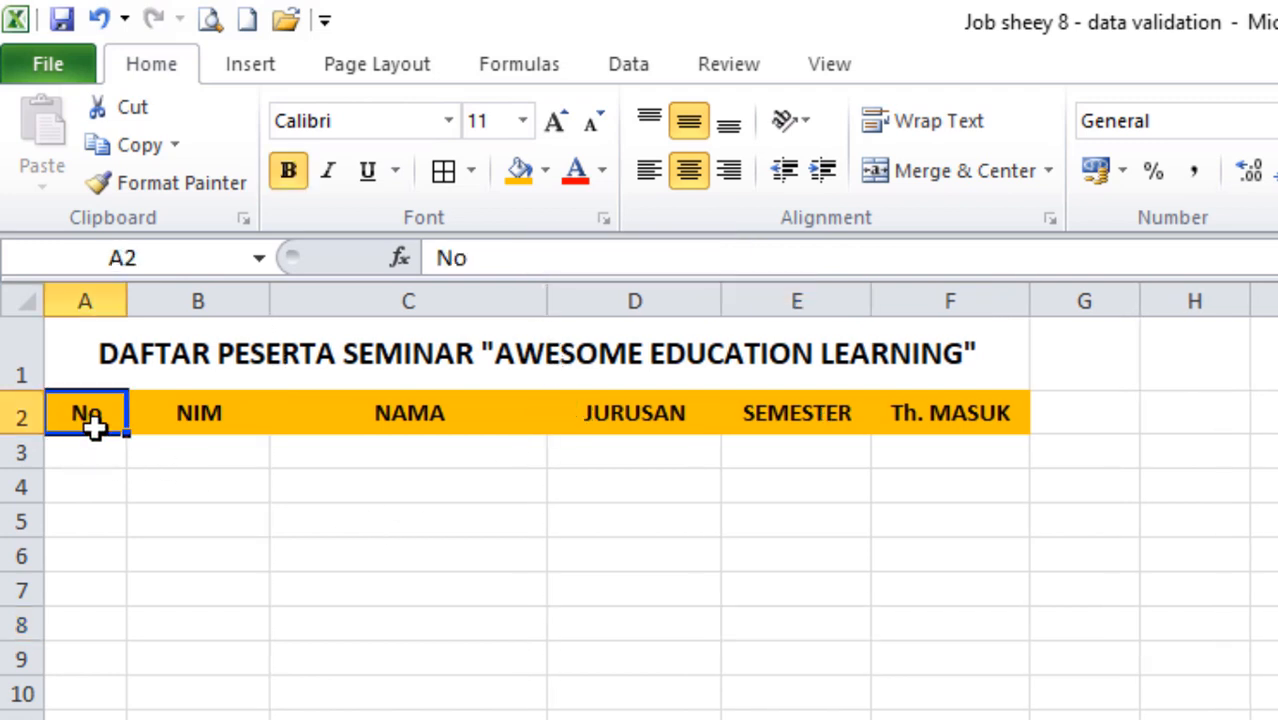
{"action": "left_click", "coordinate": [767, 626]}
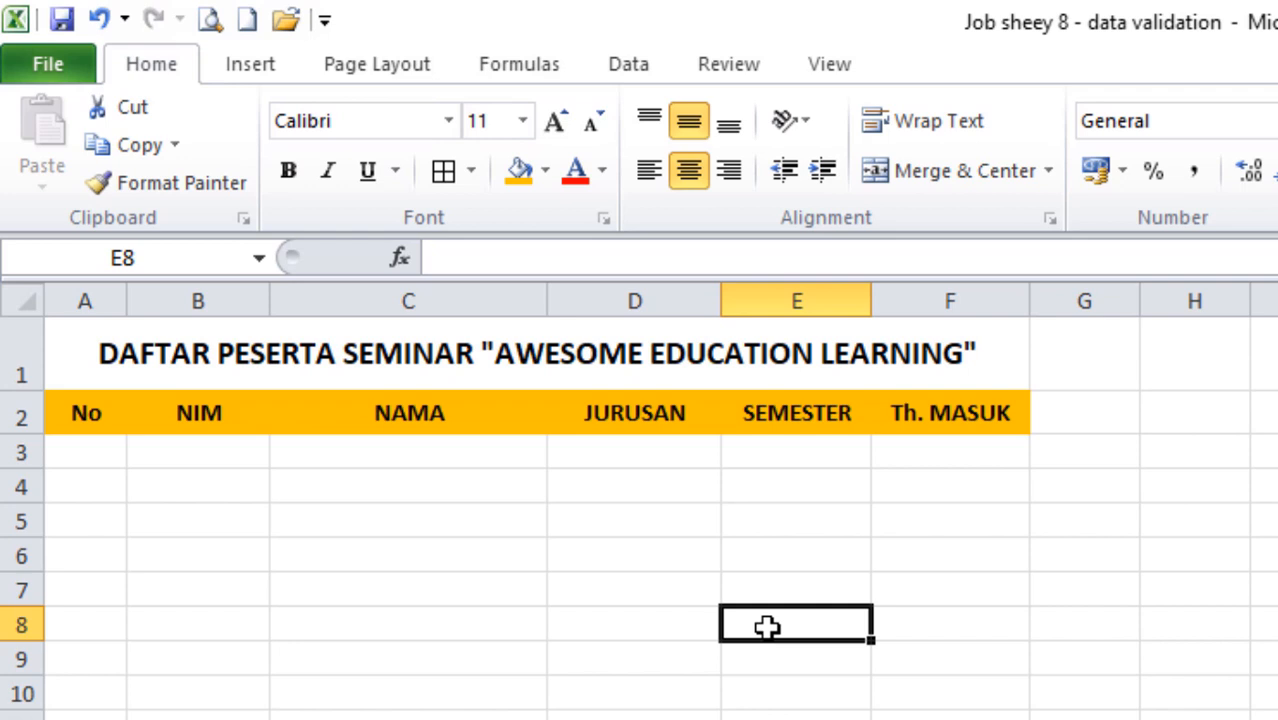
{"action": "left_click", "coordinate": [73, 421]}
{"action": "left_click", "coordinate": [199, 429]}
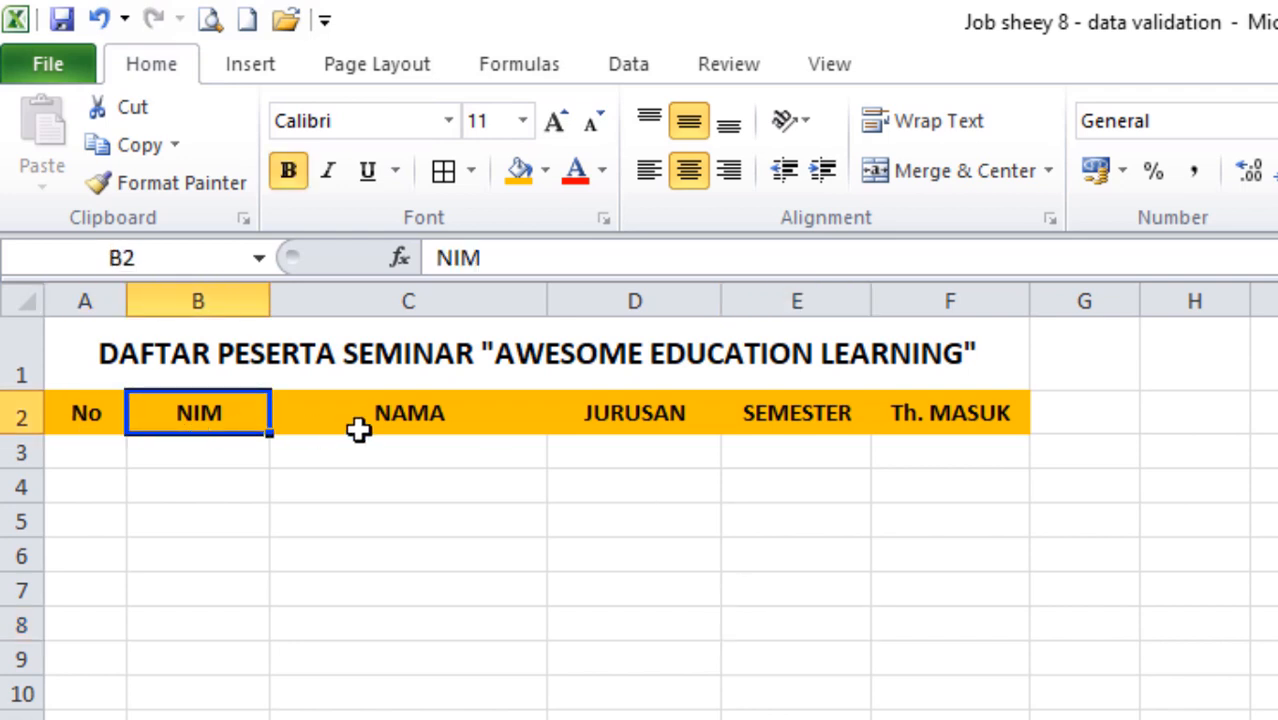
{"action": "left_click", "coordinate": [358, 429]}
- Apply borders around all header cells in A2:F2
{"action": "left_click_drag", "start_coordinate": [88, 410], "coordinate": [856, 409]}
{"action": "left_click", "coordinate": [443, 172]}
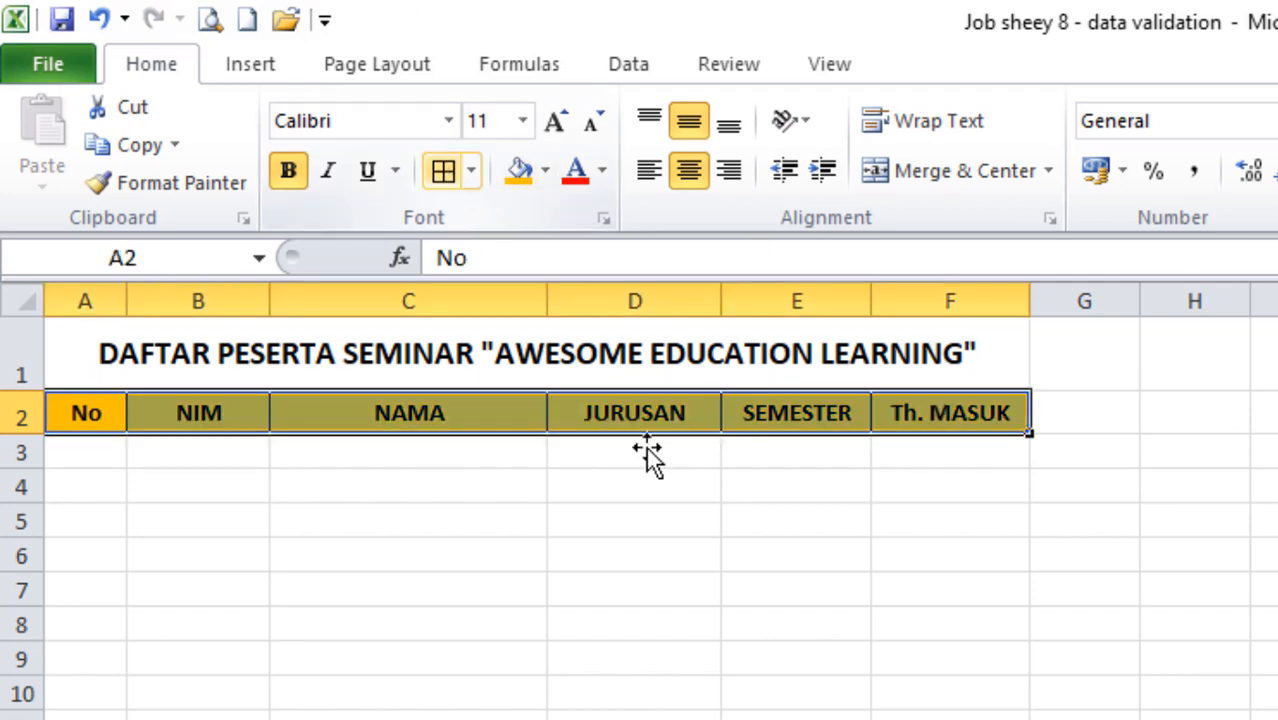
{"action": "left_click", "coordinate": [829, 586]}
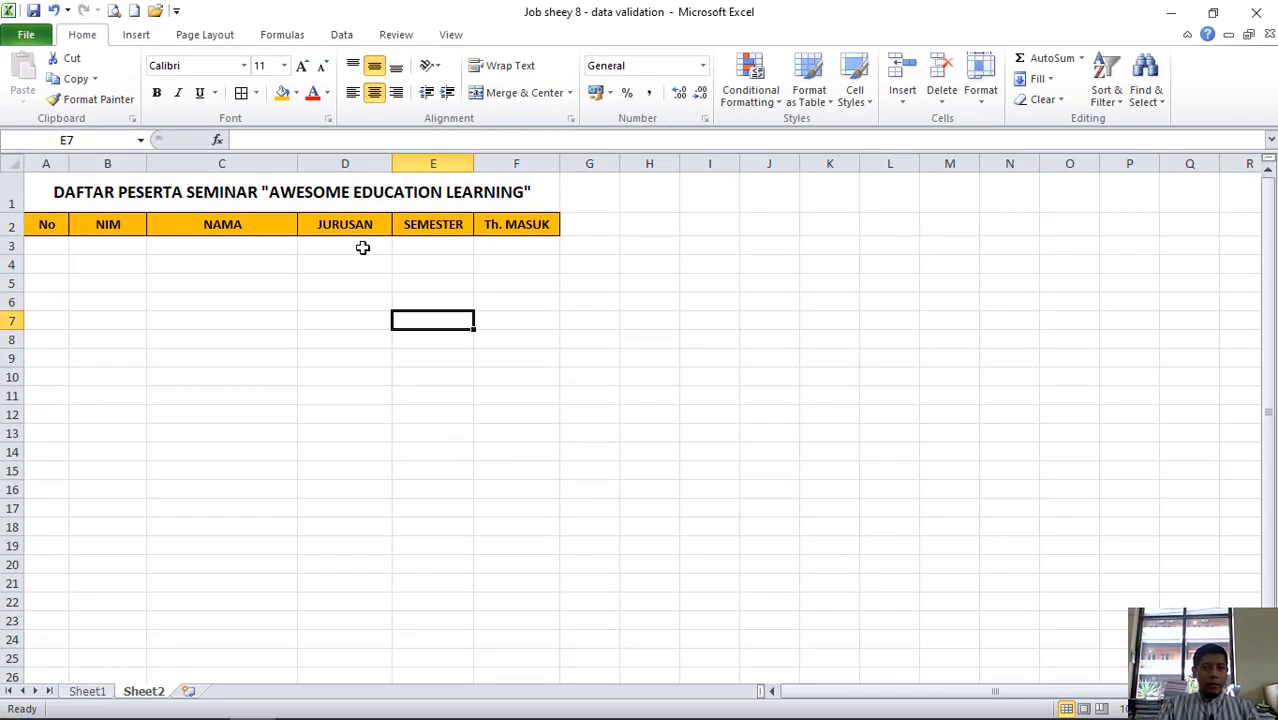
{"action": "left_click", "coordinate": [352, 243]}
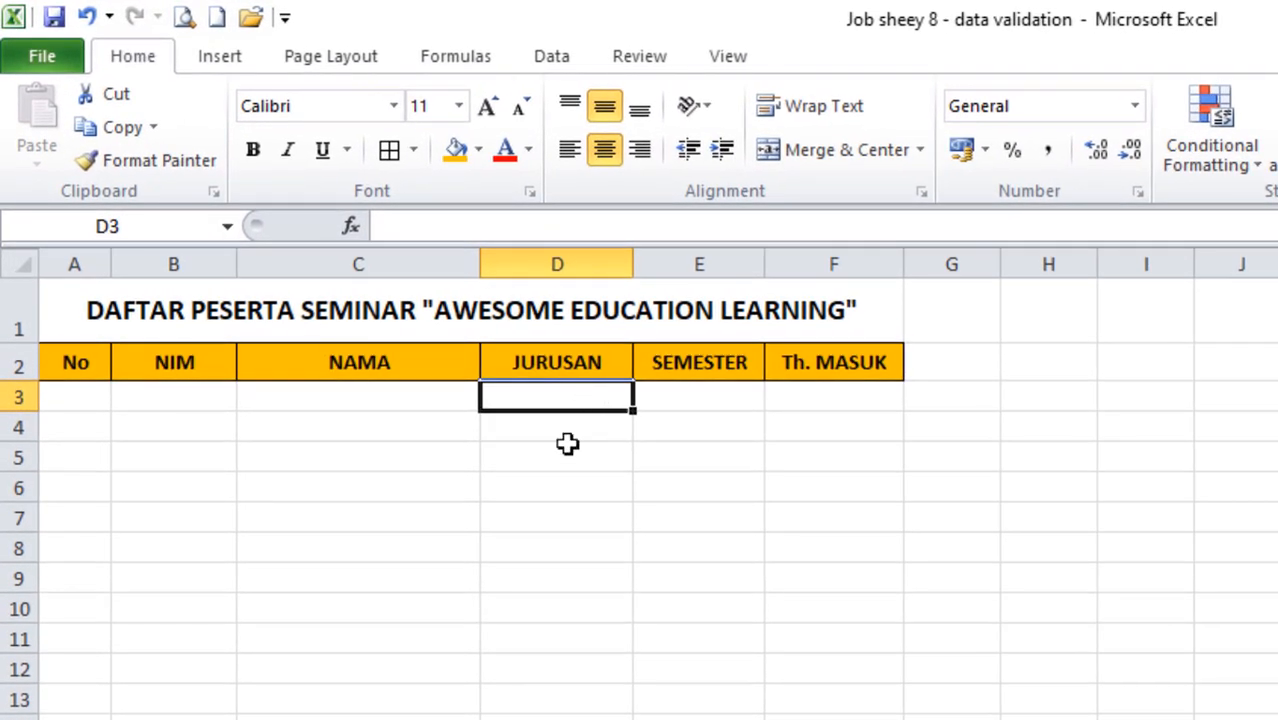
{"action": "left_click", "coordinate": [567, 446]}
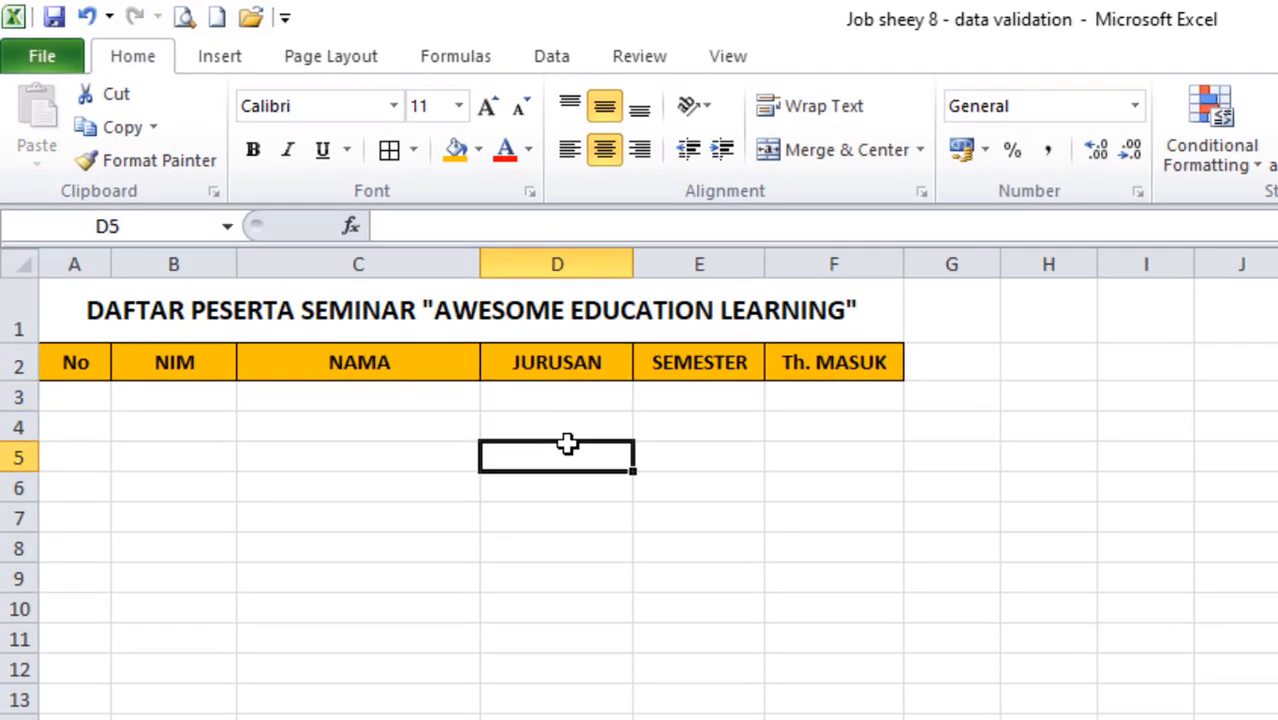
{"action": "left_click", "coordinate": [568, 397]}
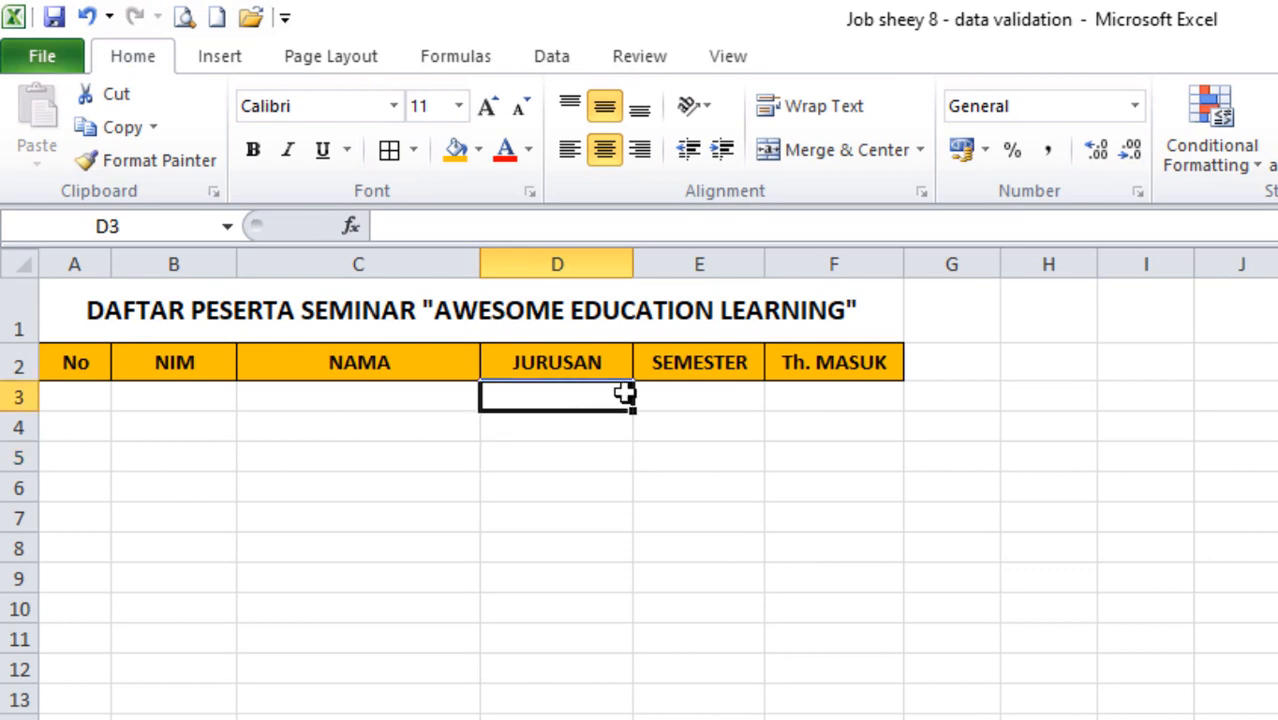
{"action": "left_click", "coordinate": [688, 372]}
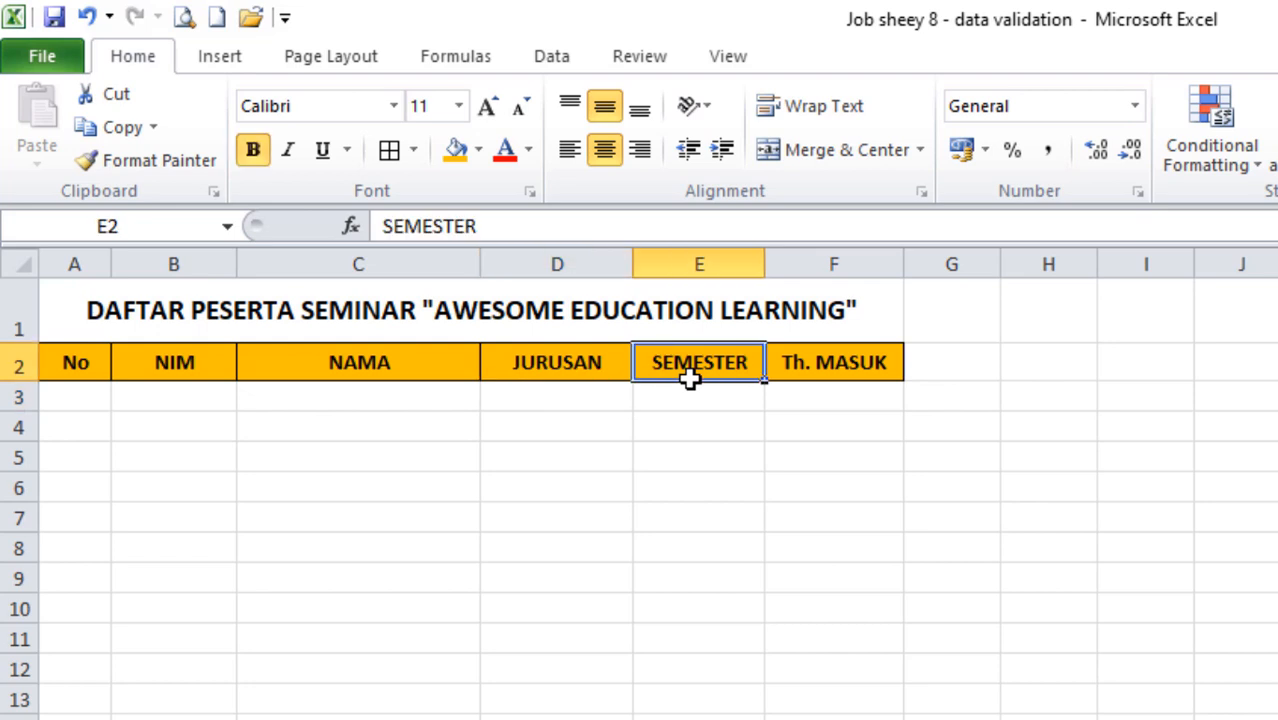
{"action": "left_click", "coordinate": [676, 396]}
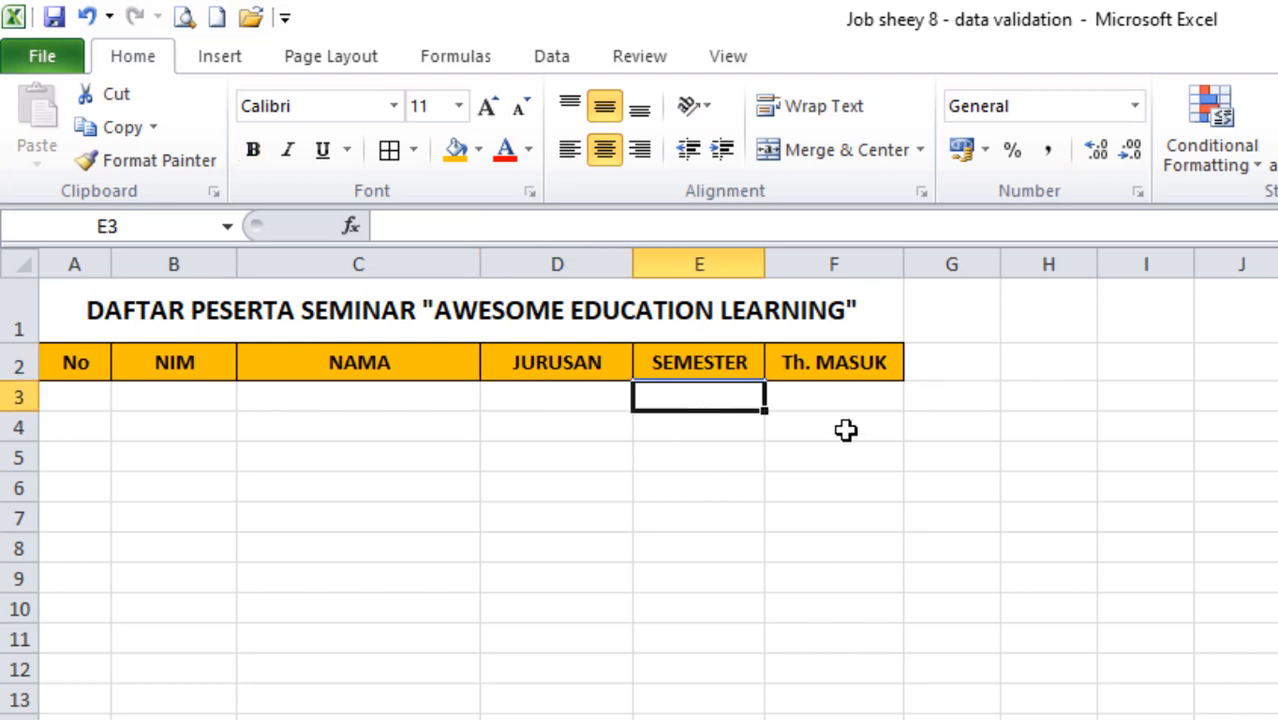
{"action": "left_click", "coordinate": [830, 401]}
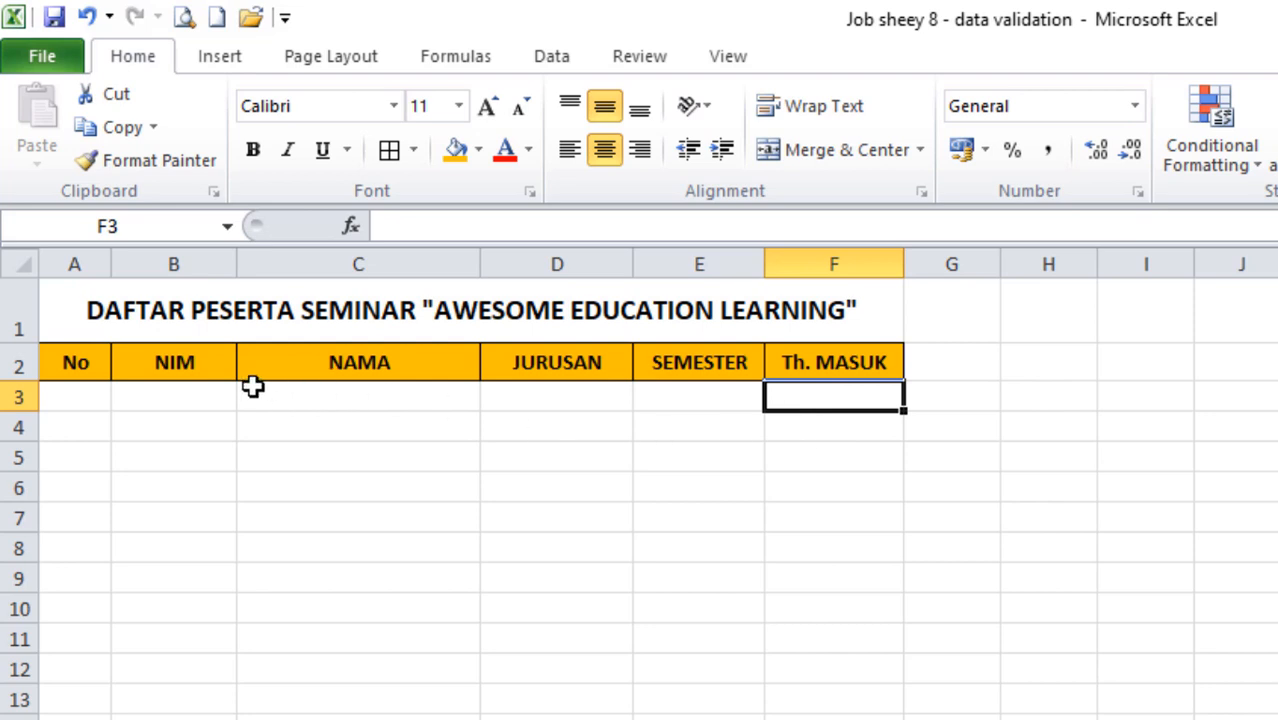
- Widen the NAMA column (C) of the seminar participant table a little more
{"action": "left_click", "coordinate": [176, 392]}
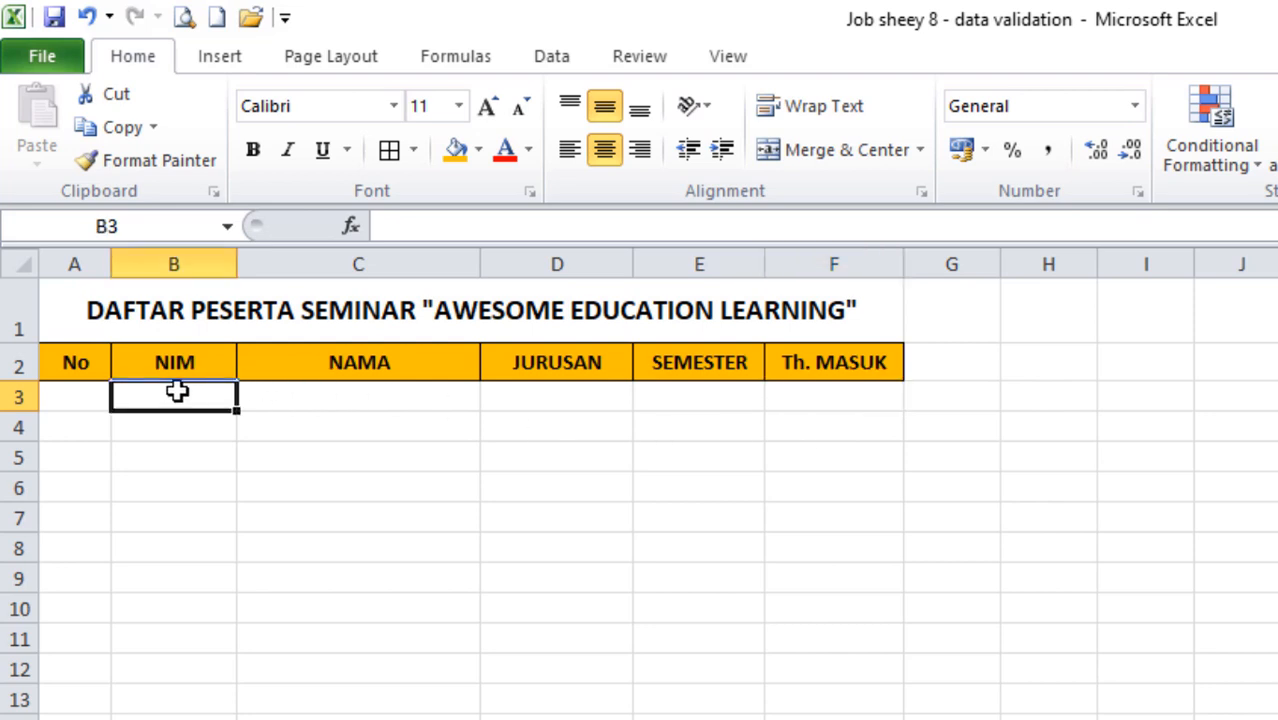
{"action": "left_click", "coordinate": [334, 388]}
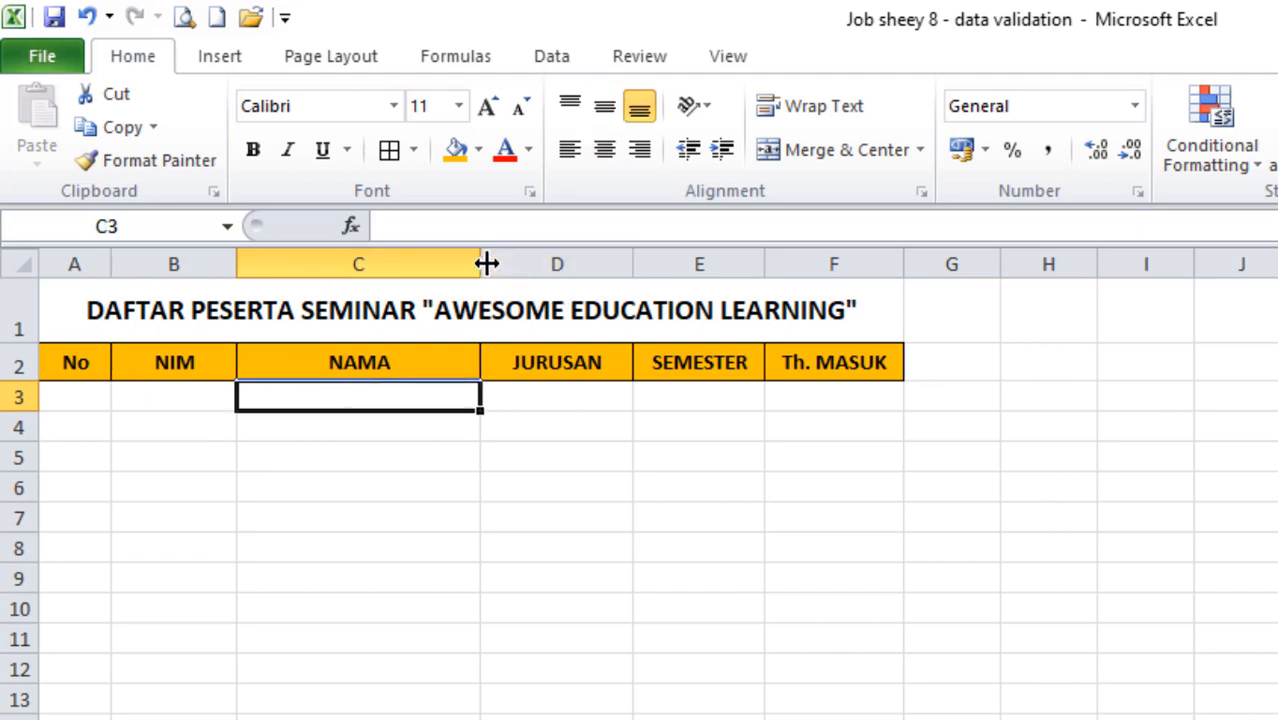
{"action": "left_click_drag", "start_coordinate": [481, 263], "coordinate": [496, 261]}
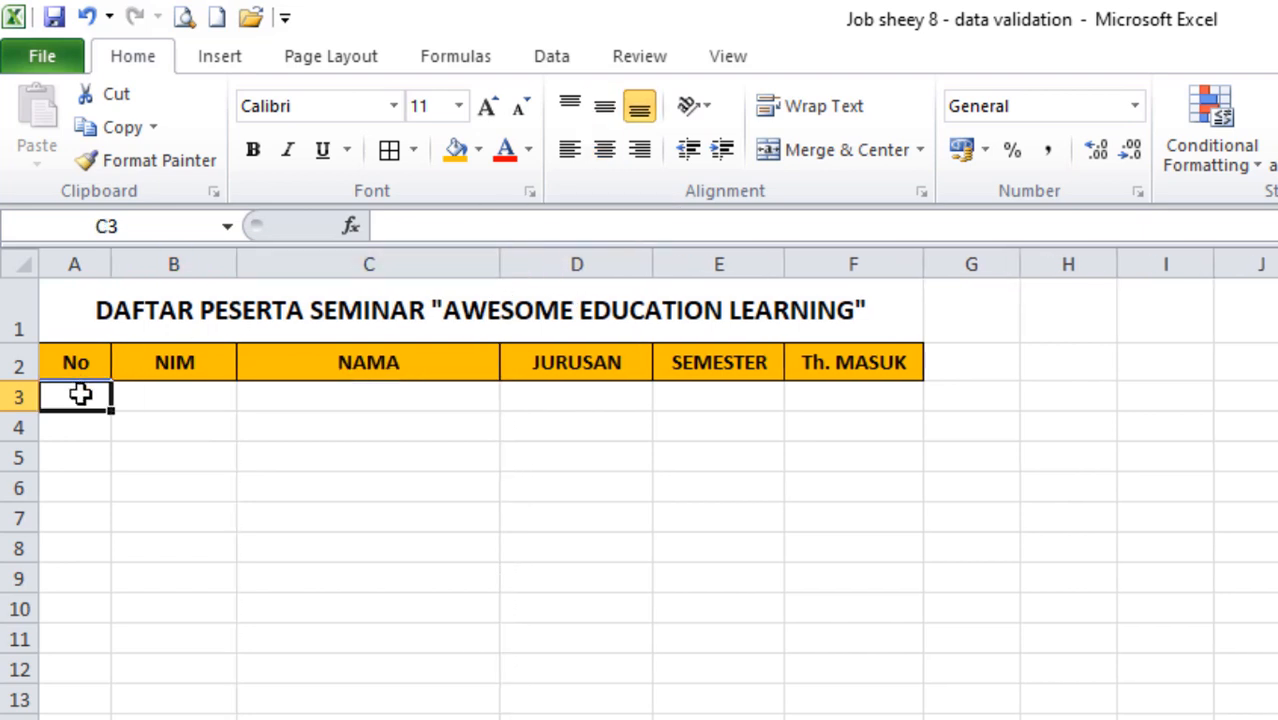
{"action": "left_click", "coordinate": [79, 395]}
{"action": "left_click", "coordinate": [258, 398]}
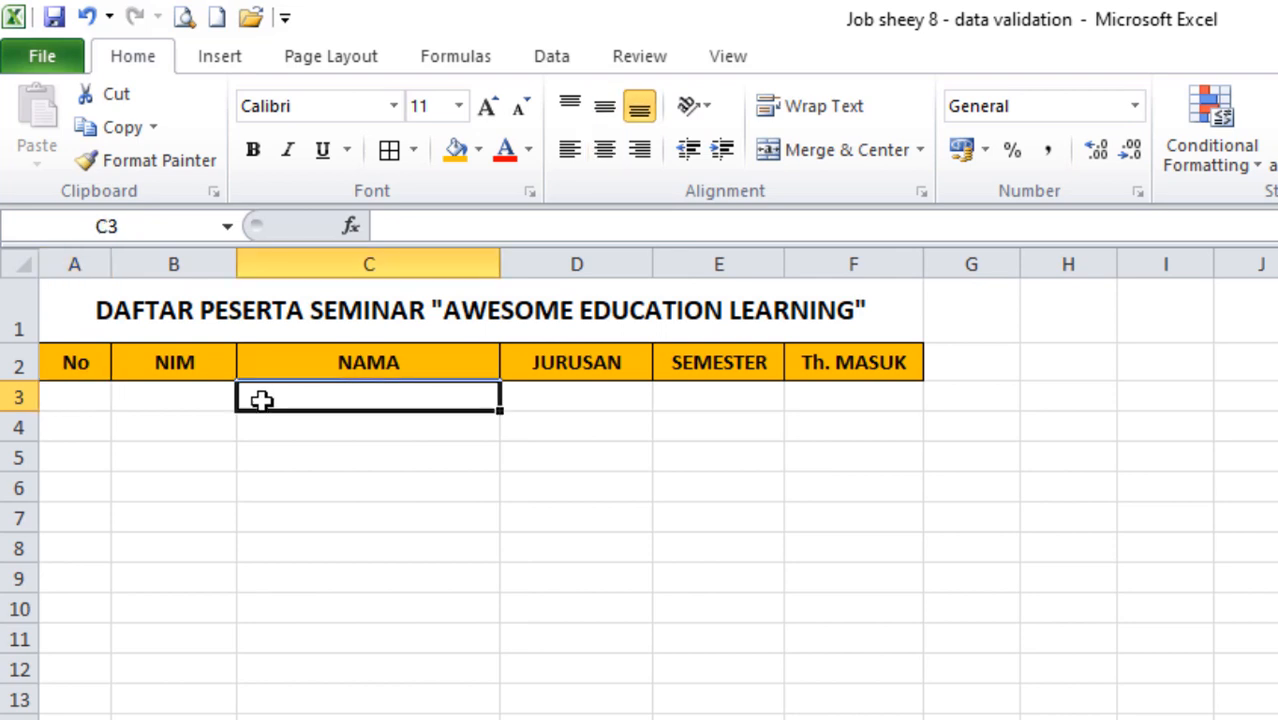
{"action": "left_click", "coordinate": [590, 395]}
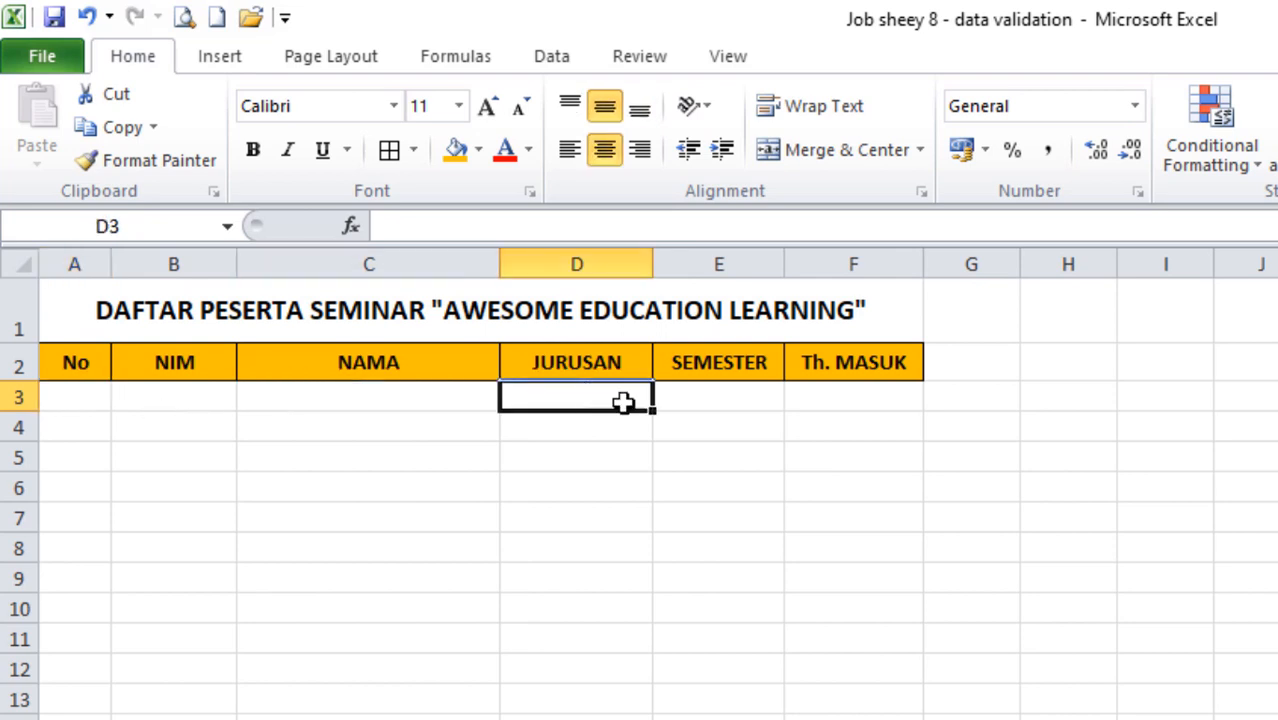
{"action": "left_click", "coordinate": [714, 405]}
{"action": "left_click", "coordinate": [580, 402]}
{"action": "left_click", "coordinate": [699, 402]}
{"action": "left_click", "coordinate": [579, 397]}
{"action": "left_click", "coordinate": [672, 402]}
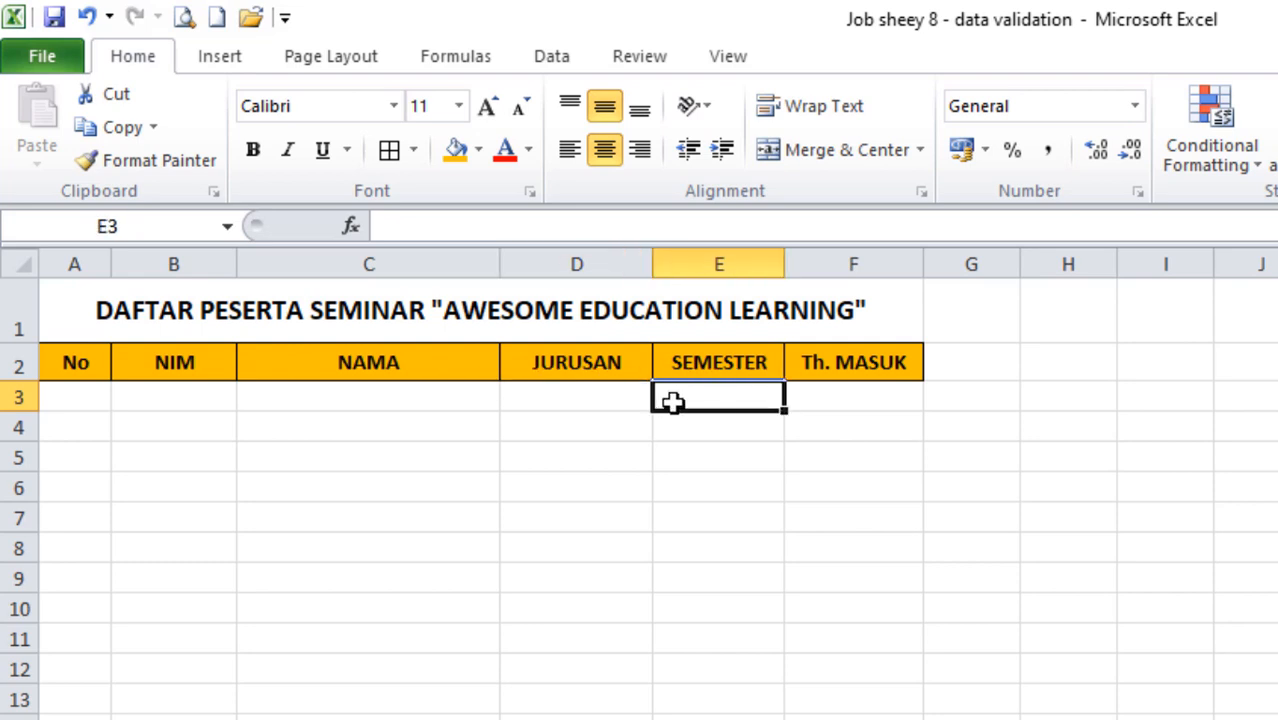
{"action": "left_click", "coordinate": [574, 392]}
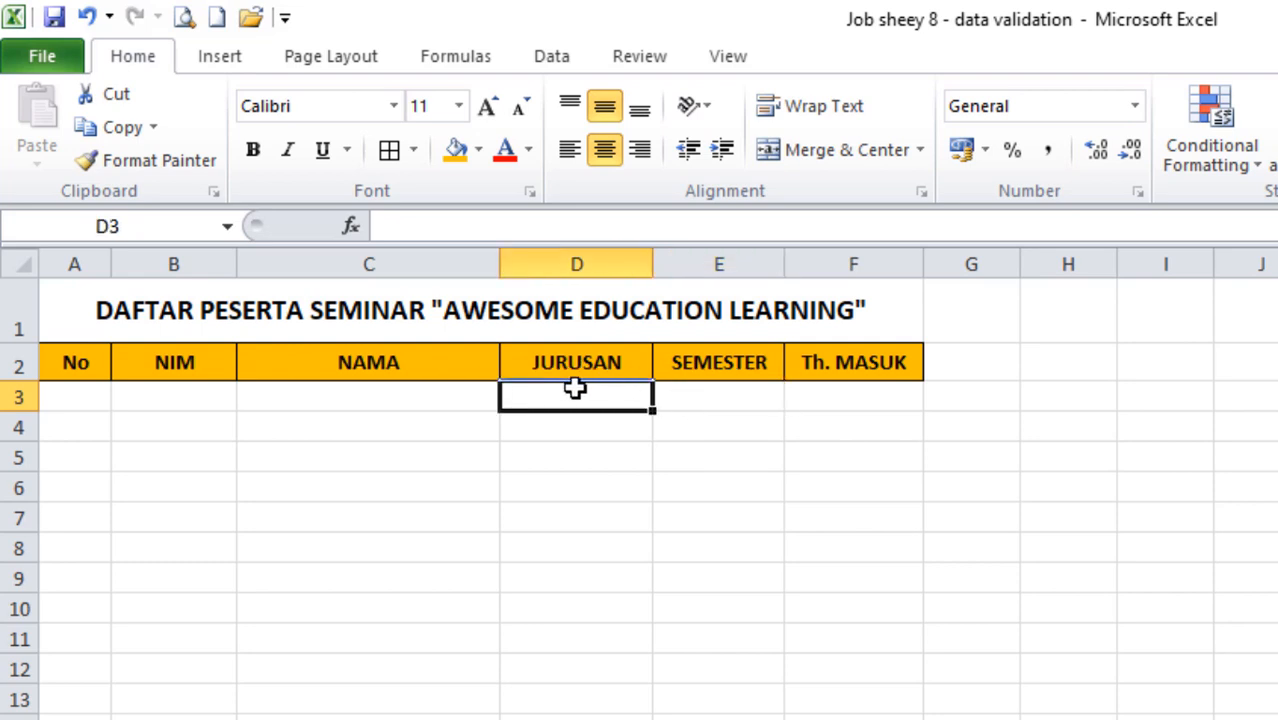
{"action": "left_click", "coordinate": [696, 395]}
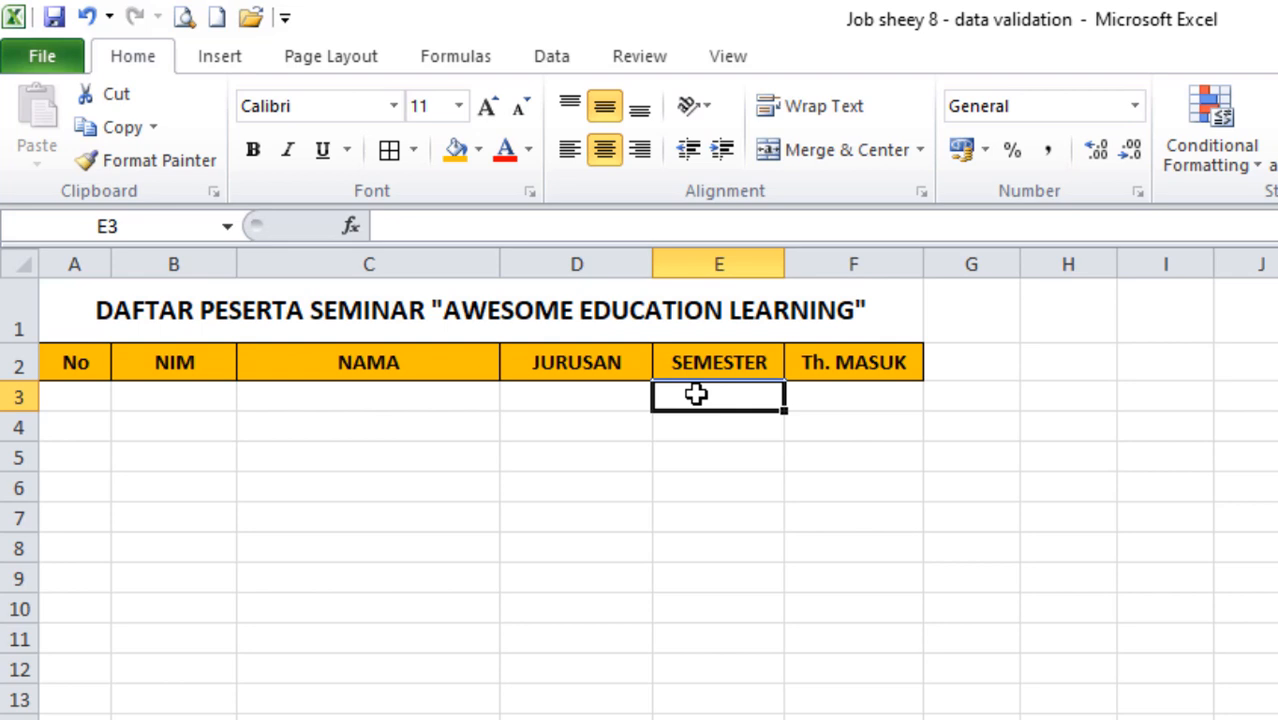
{"action": "left_click", "coordinate": [583, 397]}
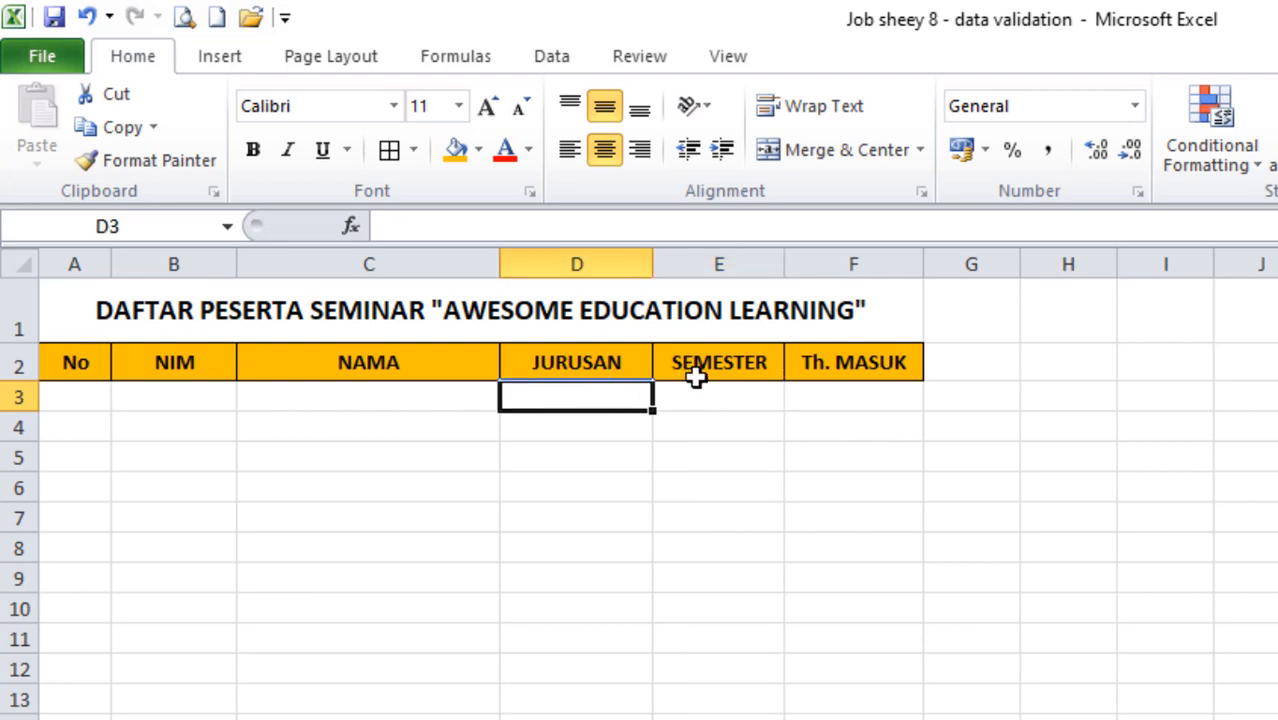
{"action": "left_click", "coordinate": [696, 392]}
{"action": "left_click", "coordinate": [584, 403]}
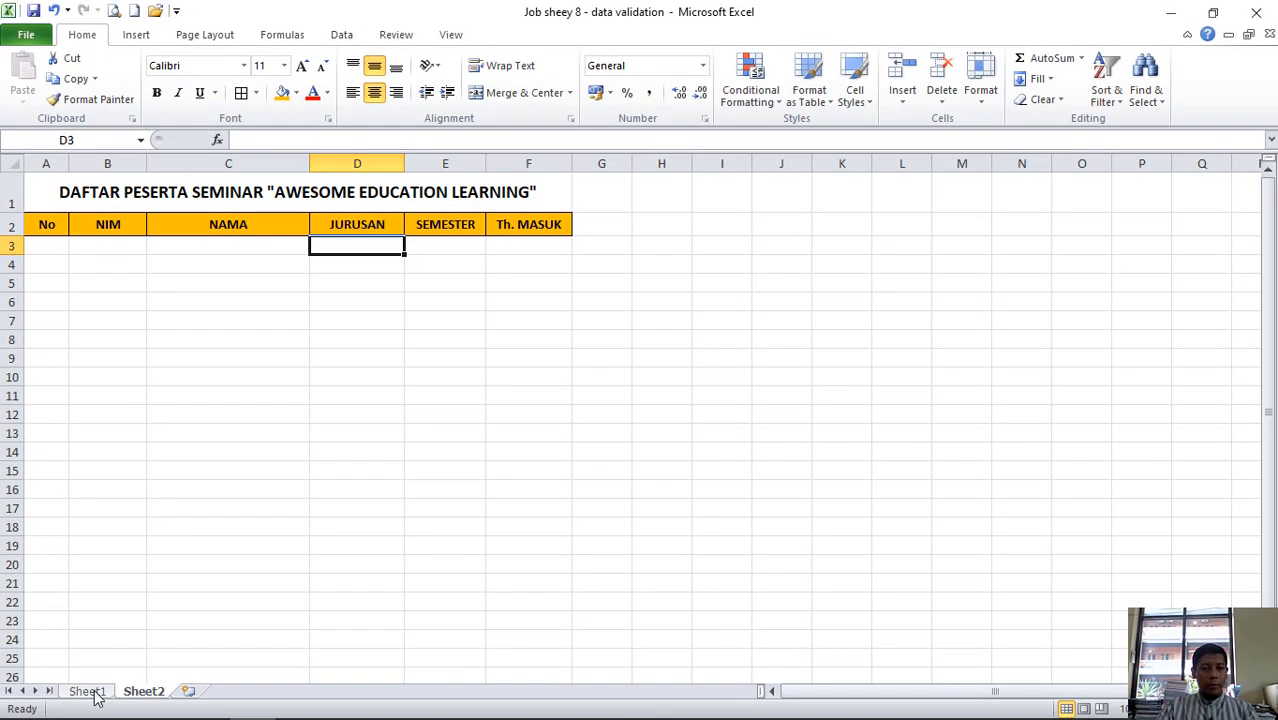
- Enter the title TABEL MASTER in cell A1 of Sheet1
{"action": "left_click", "coordinate": [92, 694]}
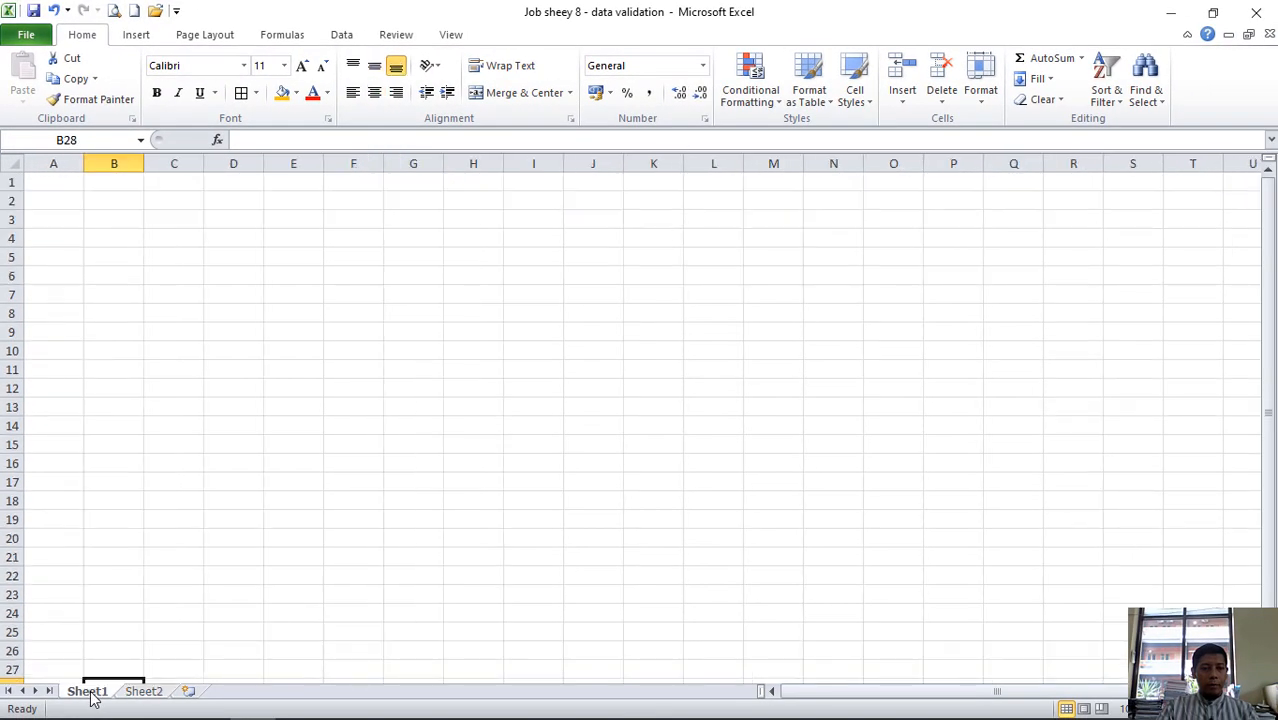
{"action": "left_click", "coordinate": [49, 185]}
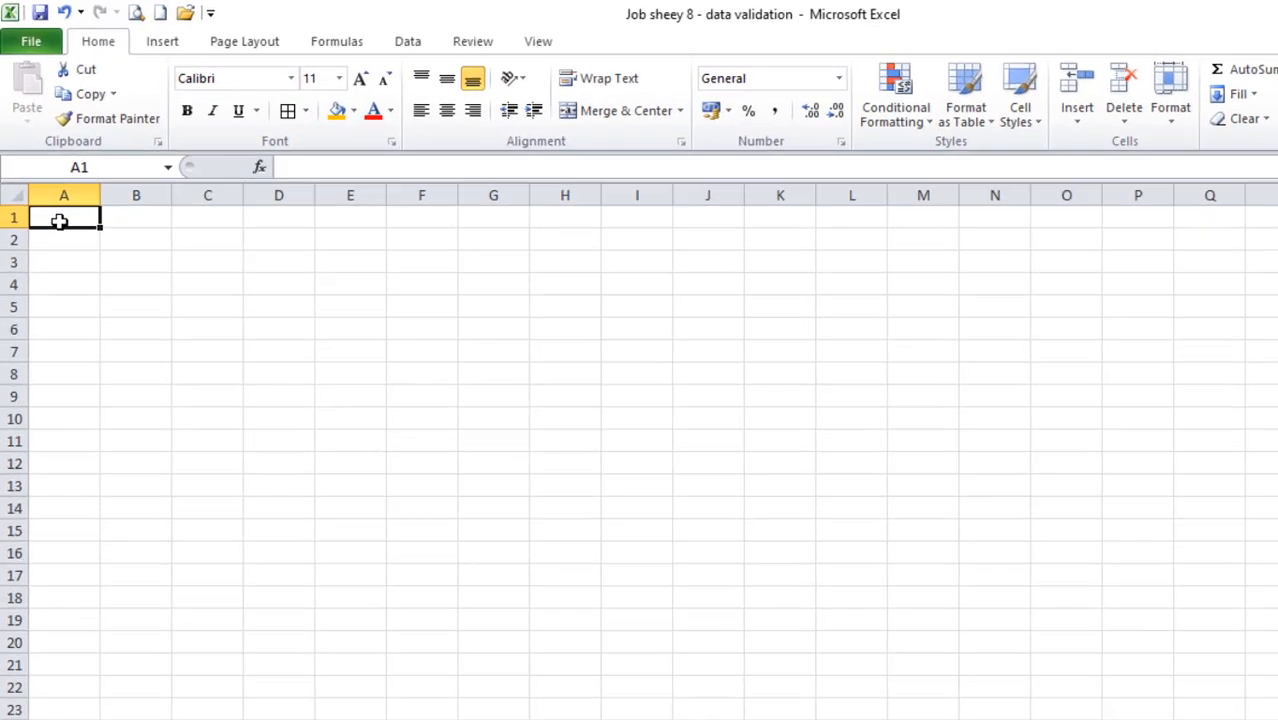
{"action": "type", "text": "TABEL"}
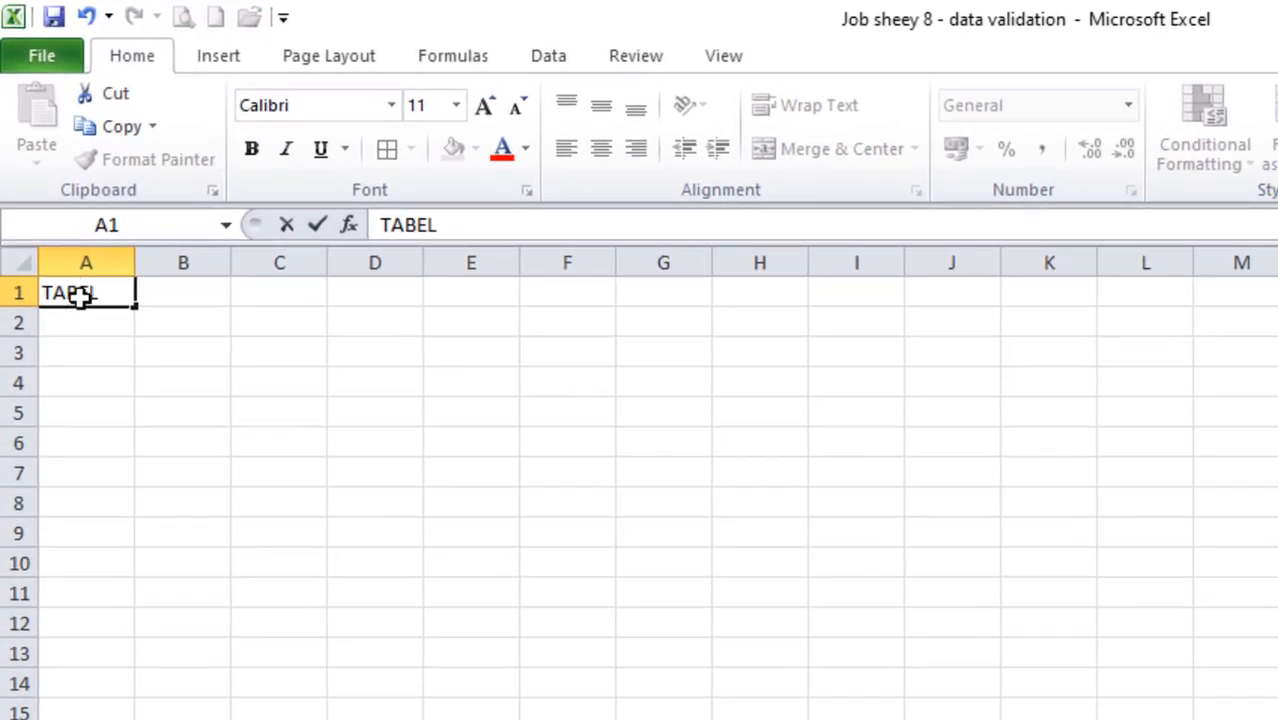
{"action": "type", "text": " MAST"}
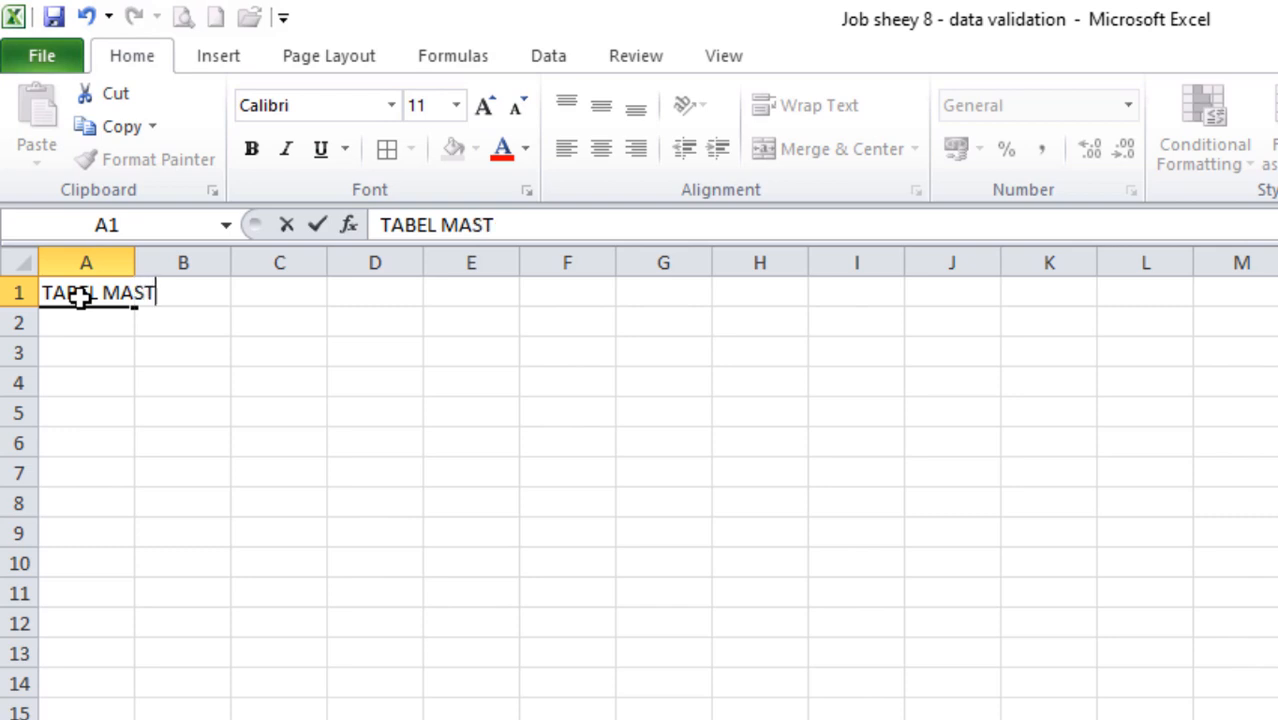
{"action": "type", "text": "ER"}
{"action": "left_click", "coordinate": [183, 427]}
- Increase the height of row 1 and set the title in A1 to middle vertical and centered horizontal alignment
{"action": "left_click_drag", "start_coordinate": [20, 307], "coordinate": [23, 322]}
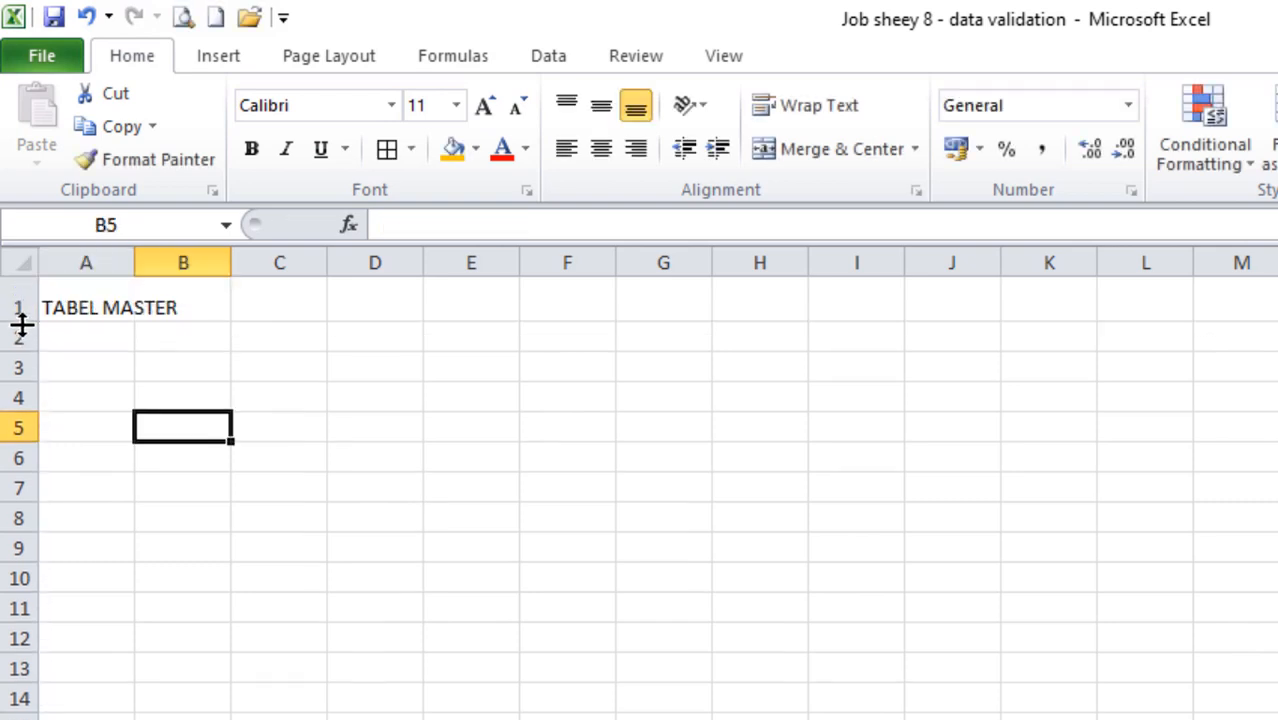
{"action": "left_click", "coordinate": [91, 368]}
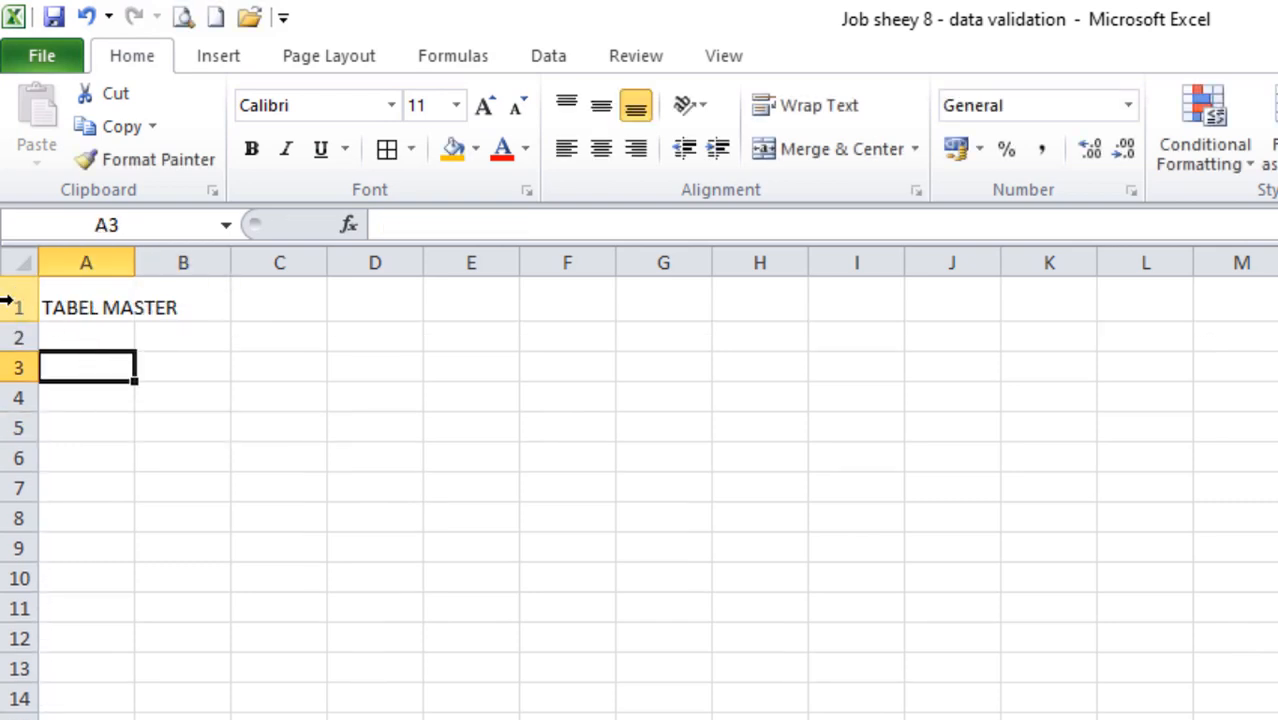
{"action": "left_click_drag", "start_coordinate": [18, 318], "coordinate": [17, 330]}
{"action": "left_click", "coordinate": [72, 316]}
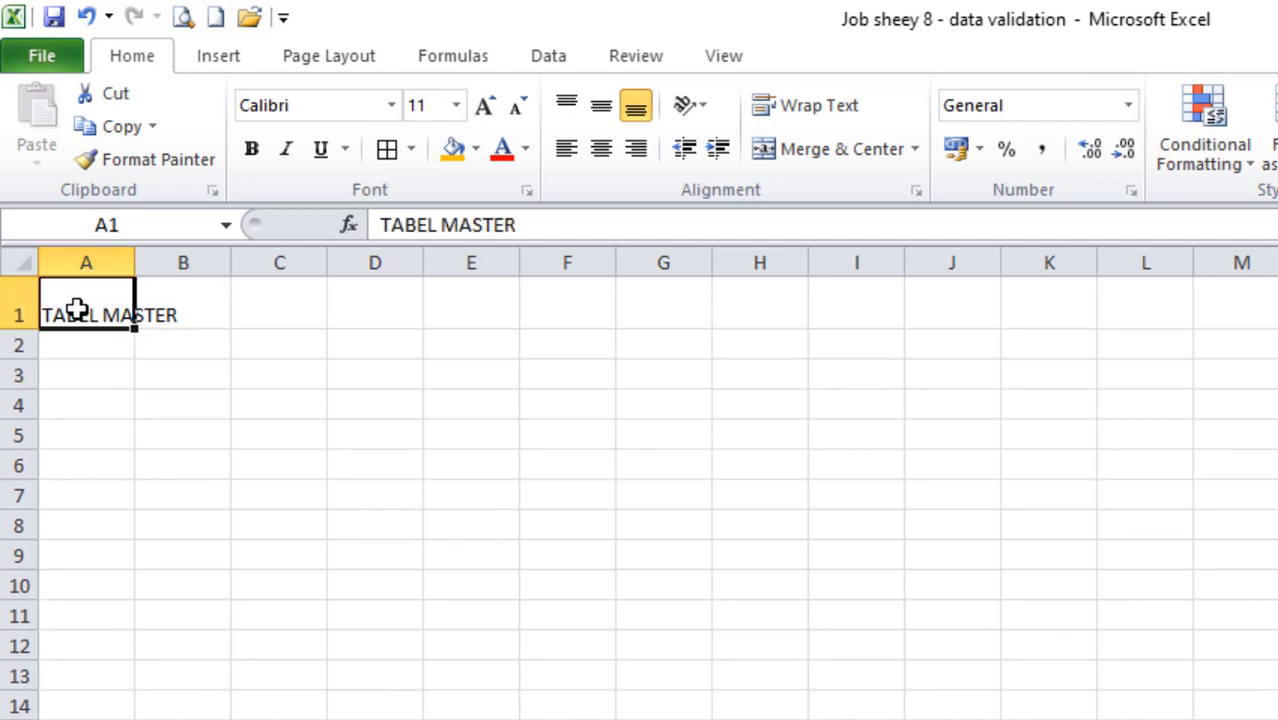
{"action": "left_click", "coordinate": [601, 105]}
{"action": "left_click", "coordinate": [601, 148]}
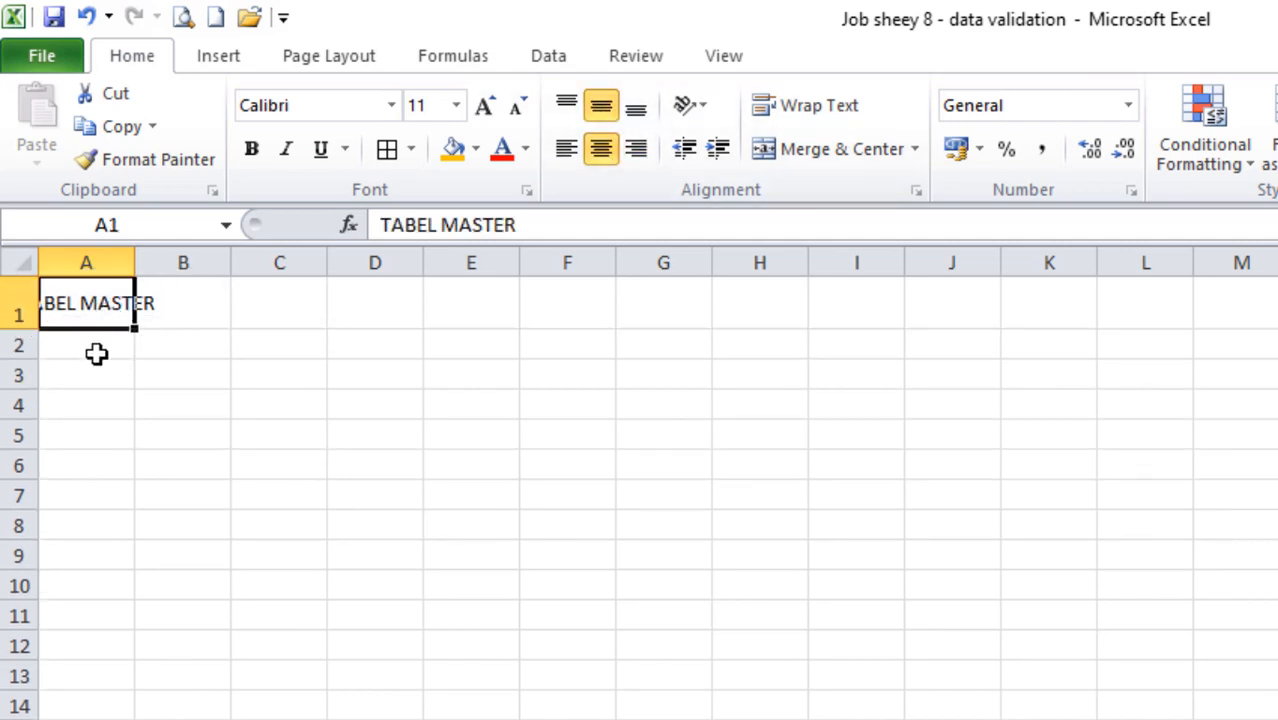
- Enter the column headers No in A2 and JURUSAN in B2 below the title
{"action": "left_click", "coordinate": [89, 349]}
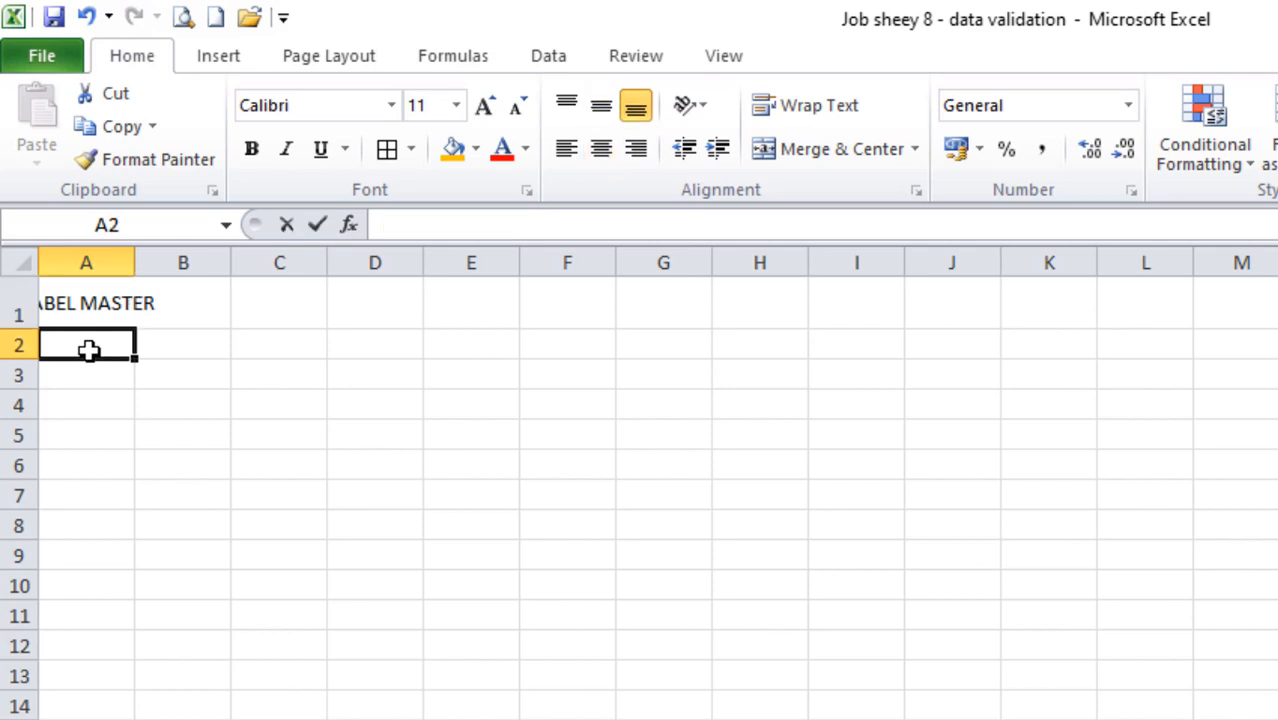
{"action": "type", "text": "No"}
{"action": "key", "text": "Tab"}
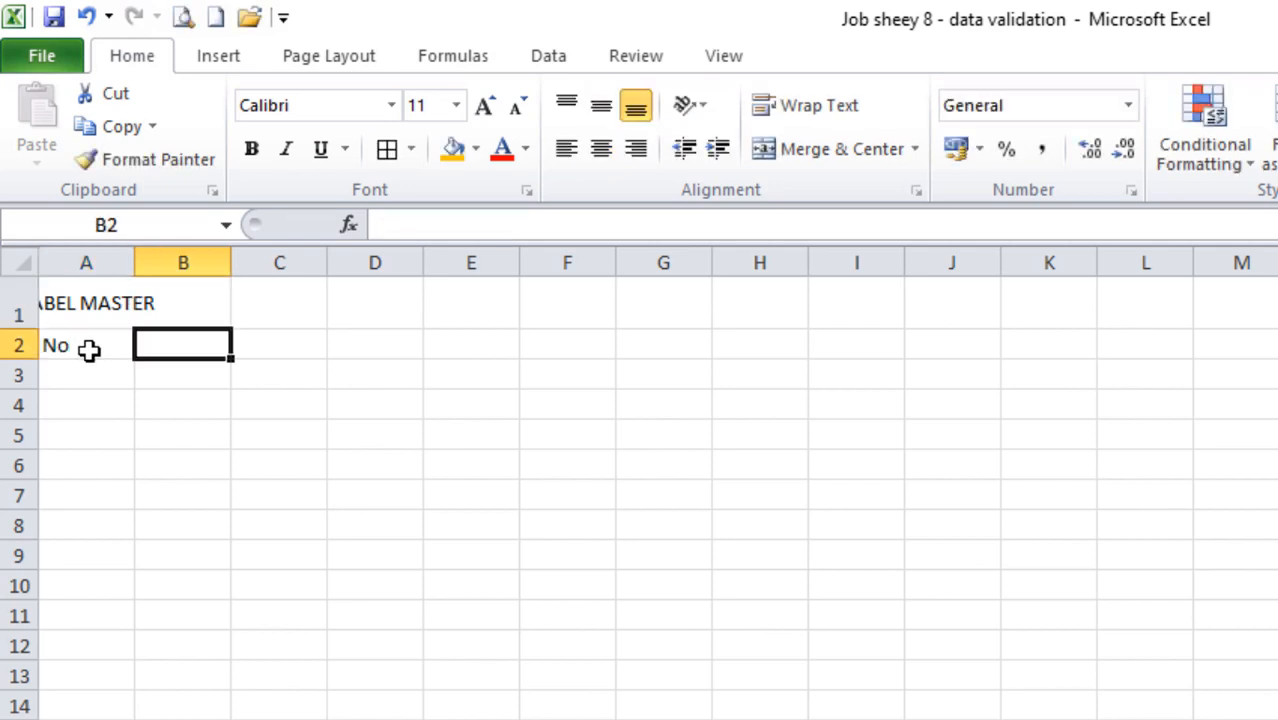
{"action": "type", "text": "JURUSAN"}
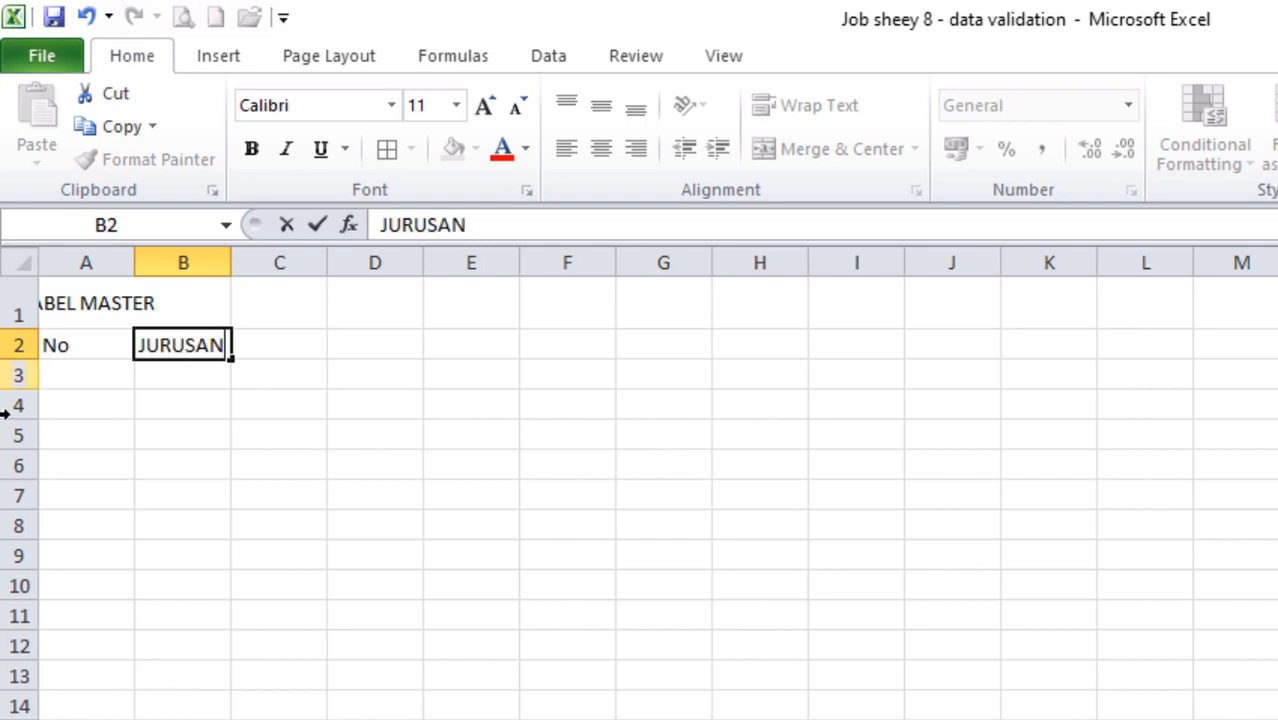
{"action": "left_click", "coordinate": [70, 322]}
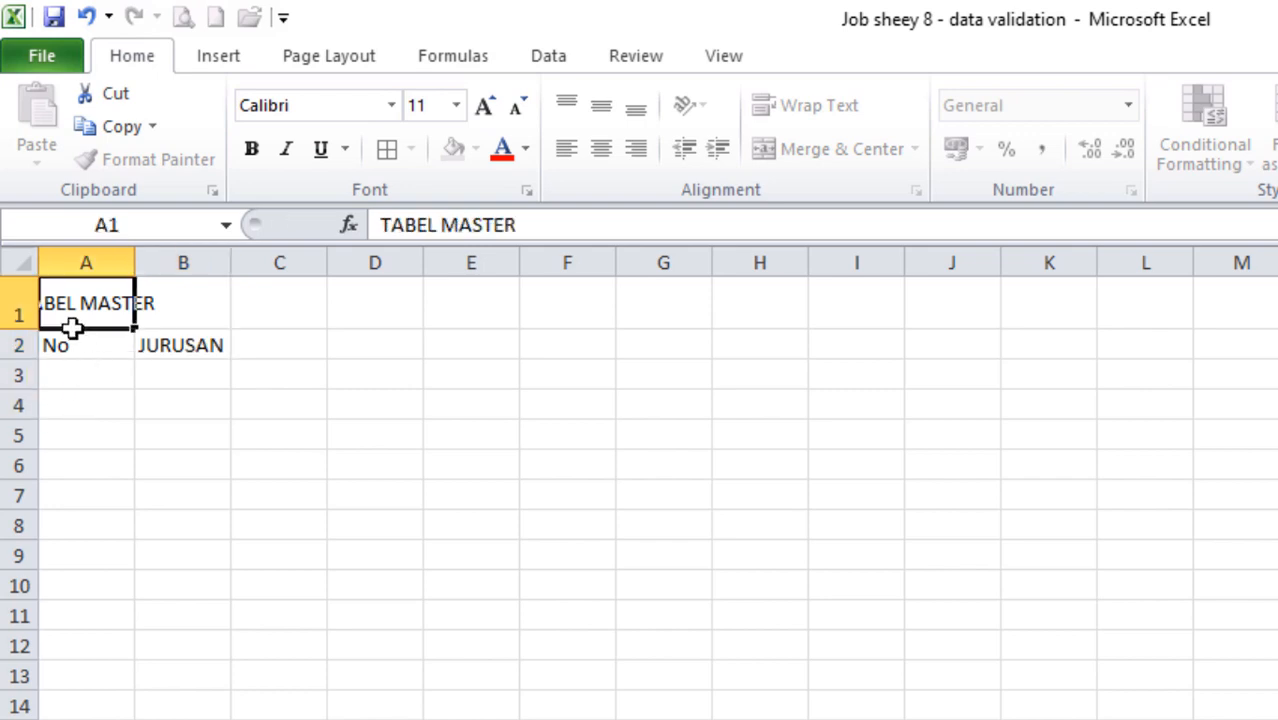
- Replace the header in A2 with KODE and enter the header SEMESTER in C2
{"action": "left_click", "coordinate": [67, 338]}
{"action": "type", "text": "KODE"}
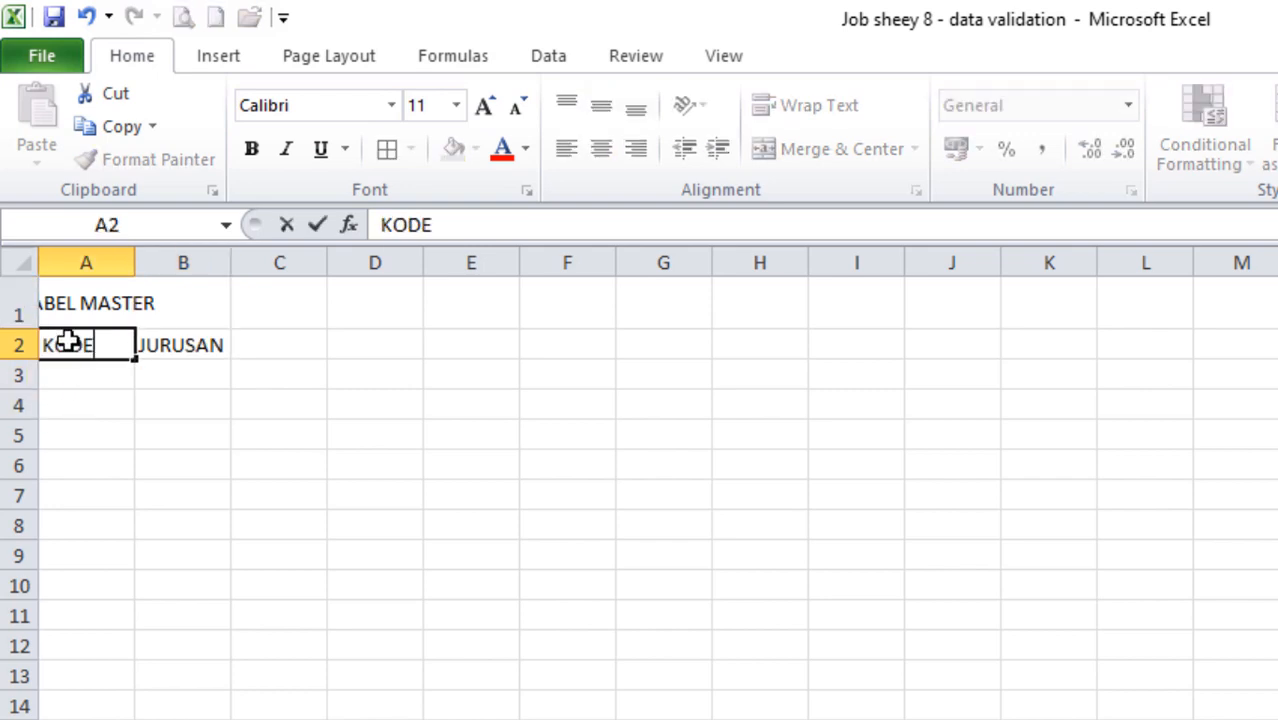
{"action": "left_click", "coordinate": [282, 364]}
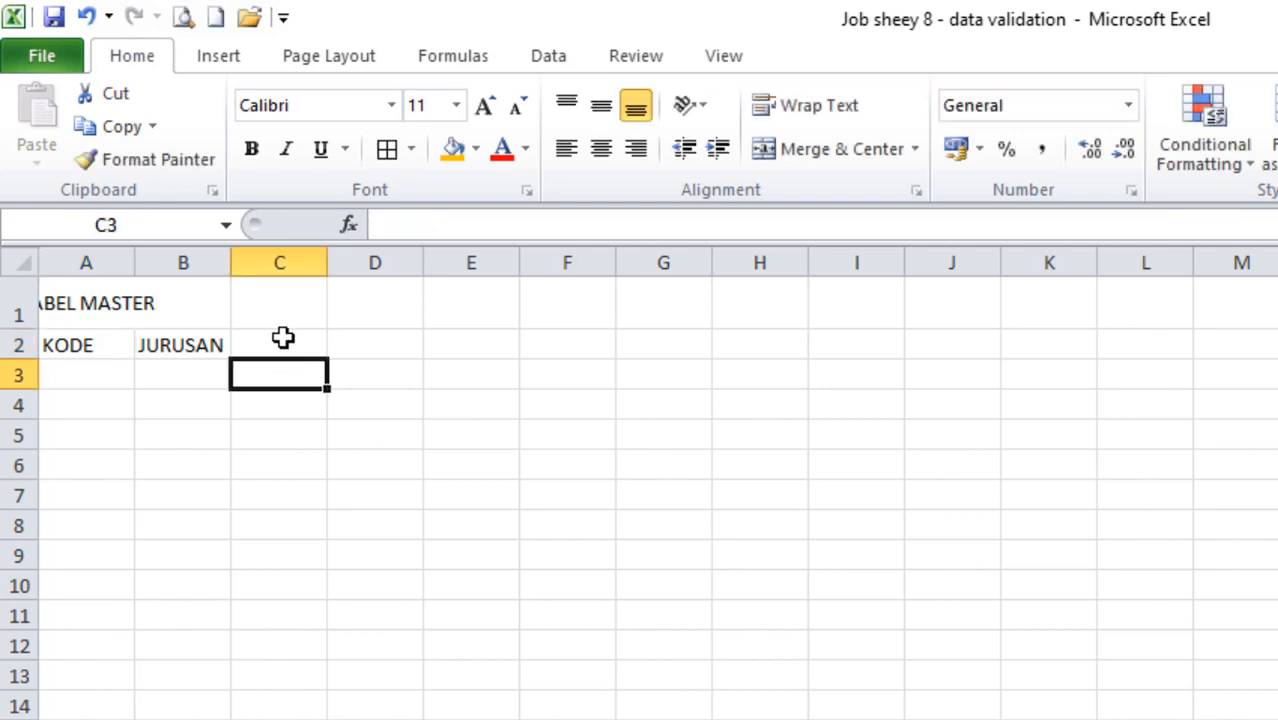
{"action": "left_click", "coordinate": [282, 340]}
{"action": "type", "text": "SEME"}
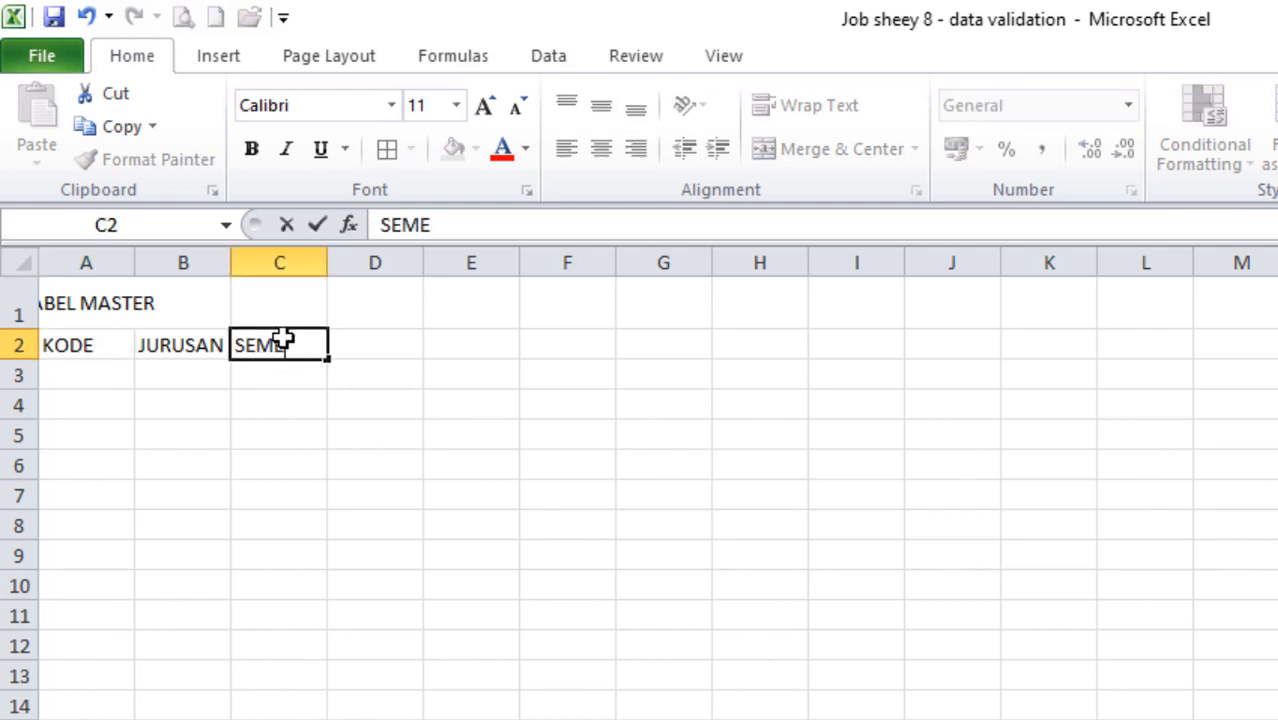
{"action": "type", "text": "STER"}
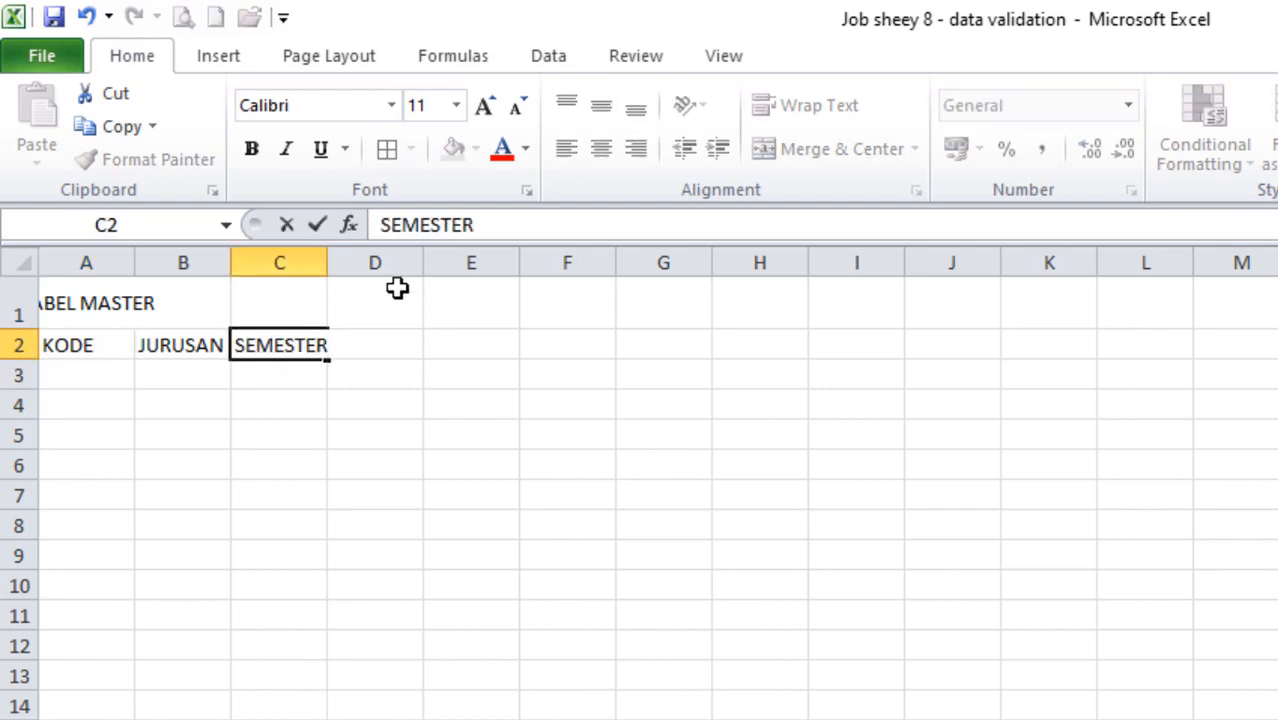
{"action": "left_click", "coordinate": [180, 434]}
- Merge and center the title across A1:C1, and set all of row 2 to middle vertical and centered horizontal alignment
{"action": "left_click_drag", "start_coordinate": [79, 308], "coordinate": [296, 288]}
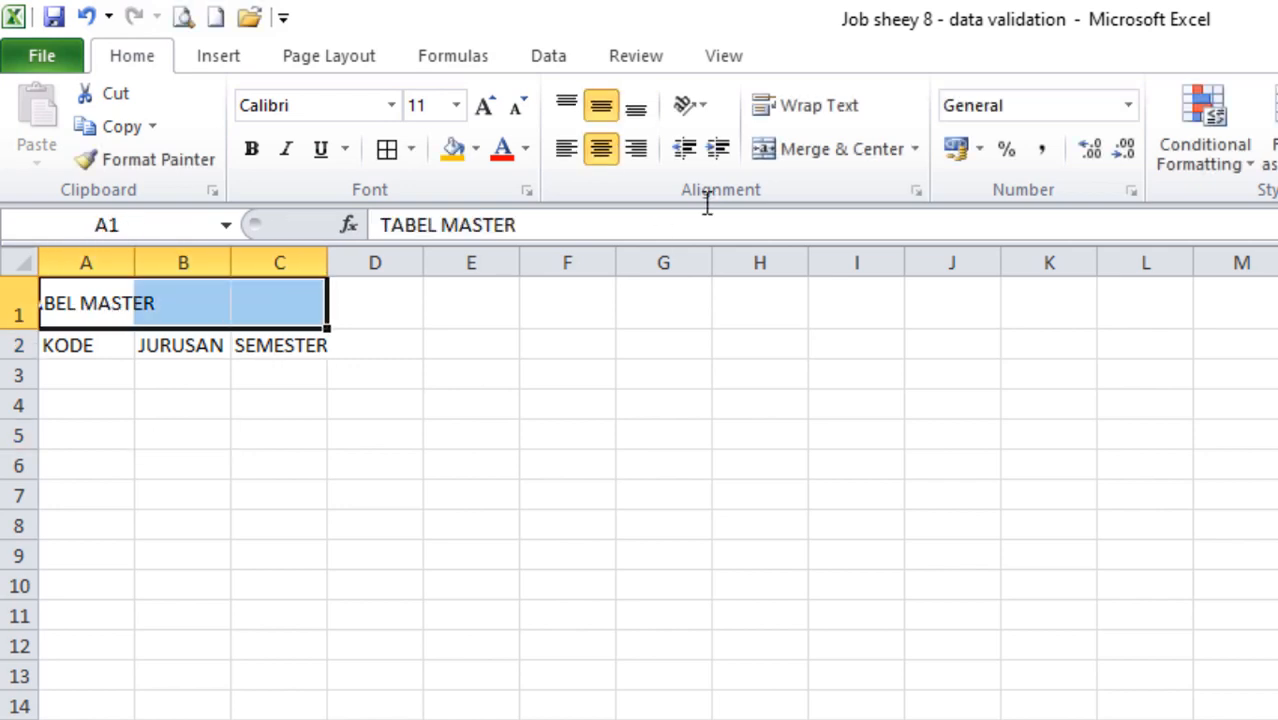
{"action": "left_click", "coordinate": [810, 160]}
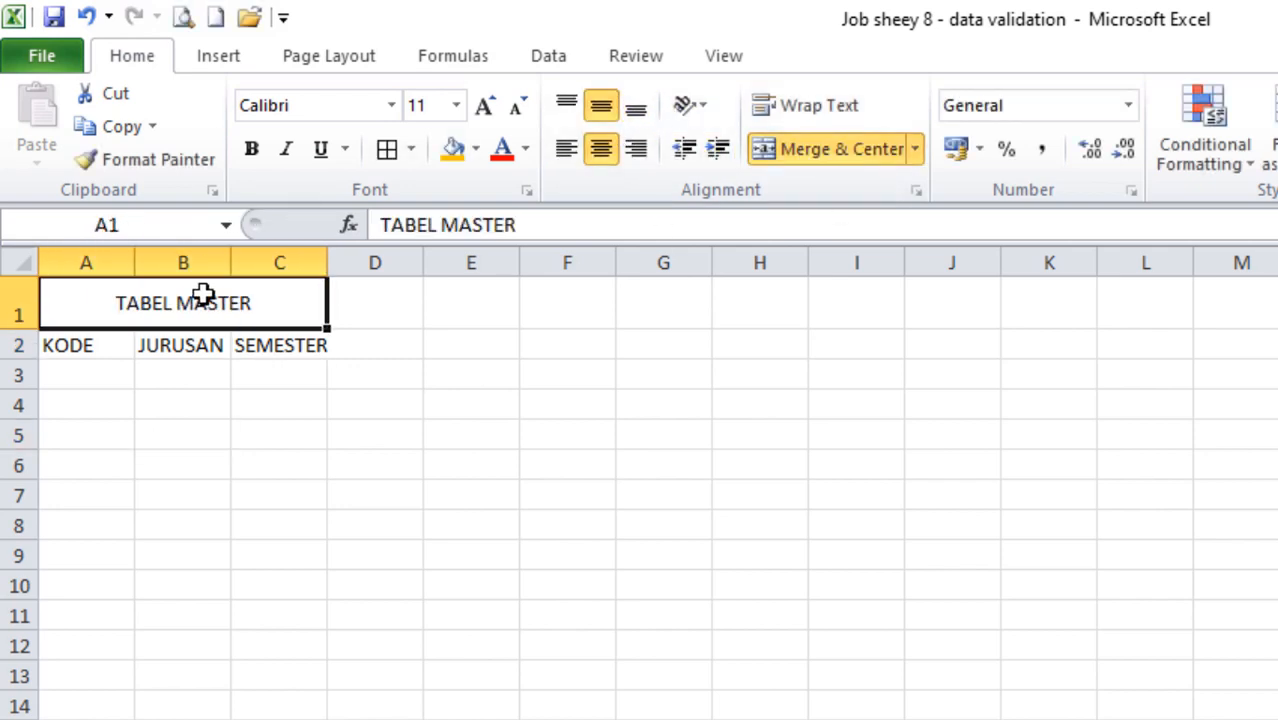
{"action": "left_click", "coordinate": [18, 345]}
{"action": "left_click", "coordinate": [601, 106]}
{"action": "left_click", "coordinate": [601, 148]}
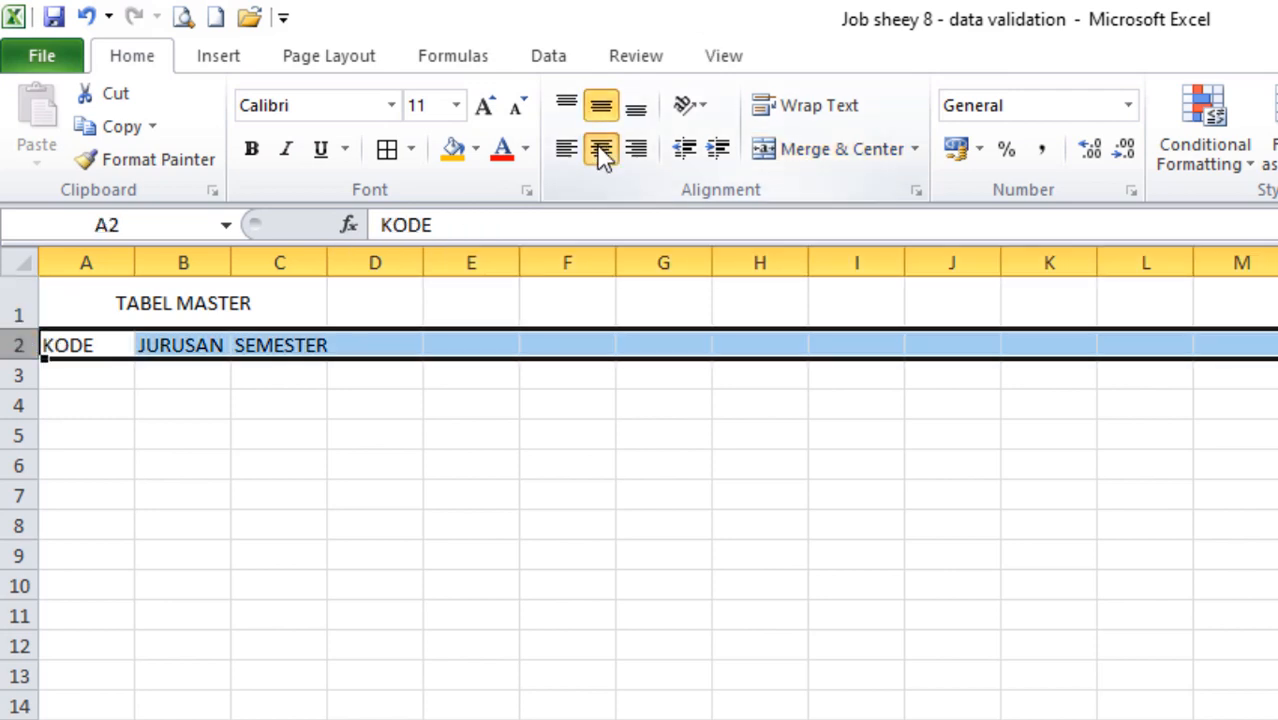
- Narrow column A slightly and widen columns B and C of the master table
{"action": "left_click", "coordinate": [265, 432]}
{"action": "left_click_drag", "start_coordinate": [134, 256], "coordinate": [122, 256]}
{"action": "left_click_drag", "start_coordinate": [218, 260], "coordinate": [276, 260]}
{"action": "left_click_drag", "start_coordinate": [362, 258], "coordinate": [407, 260]}
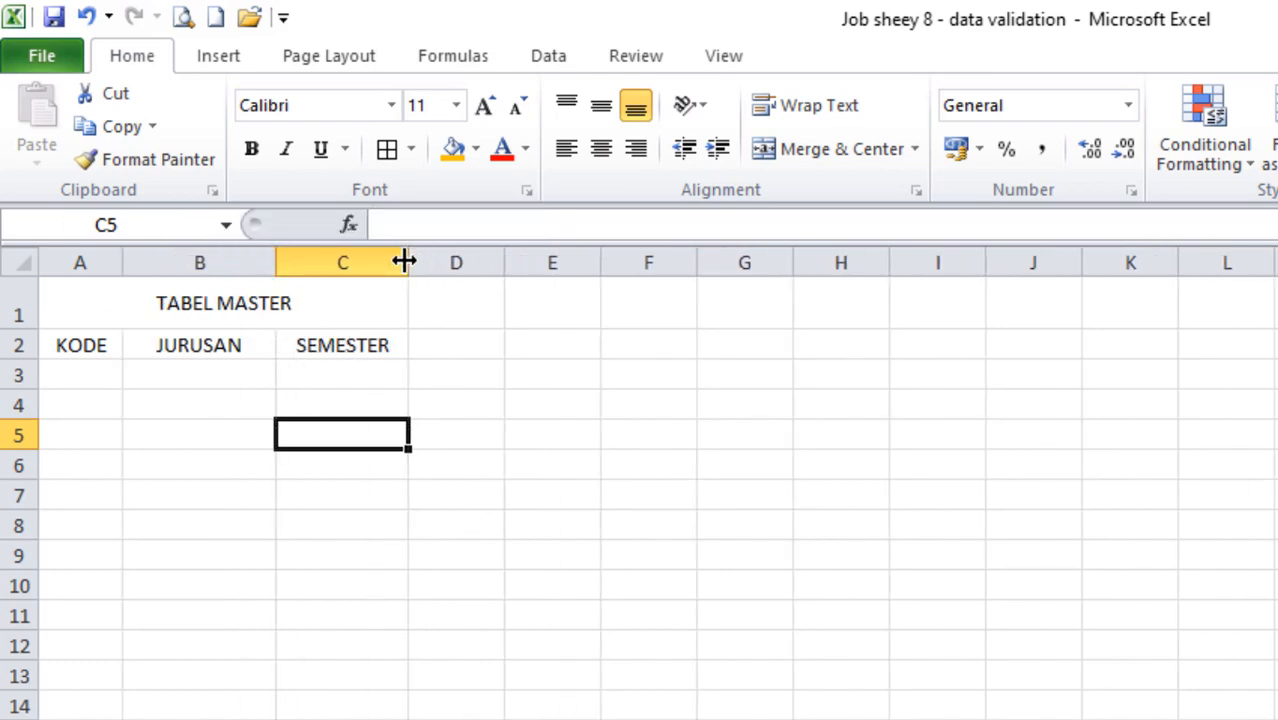
{"action": "left_click_drag", "start_coordinate": [279, 261], "coordinate": [291, 260]}
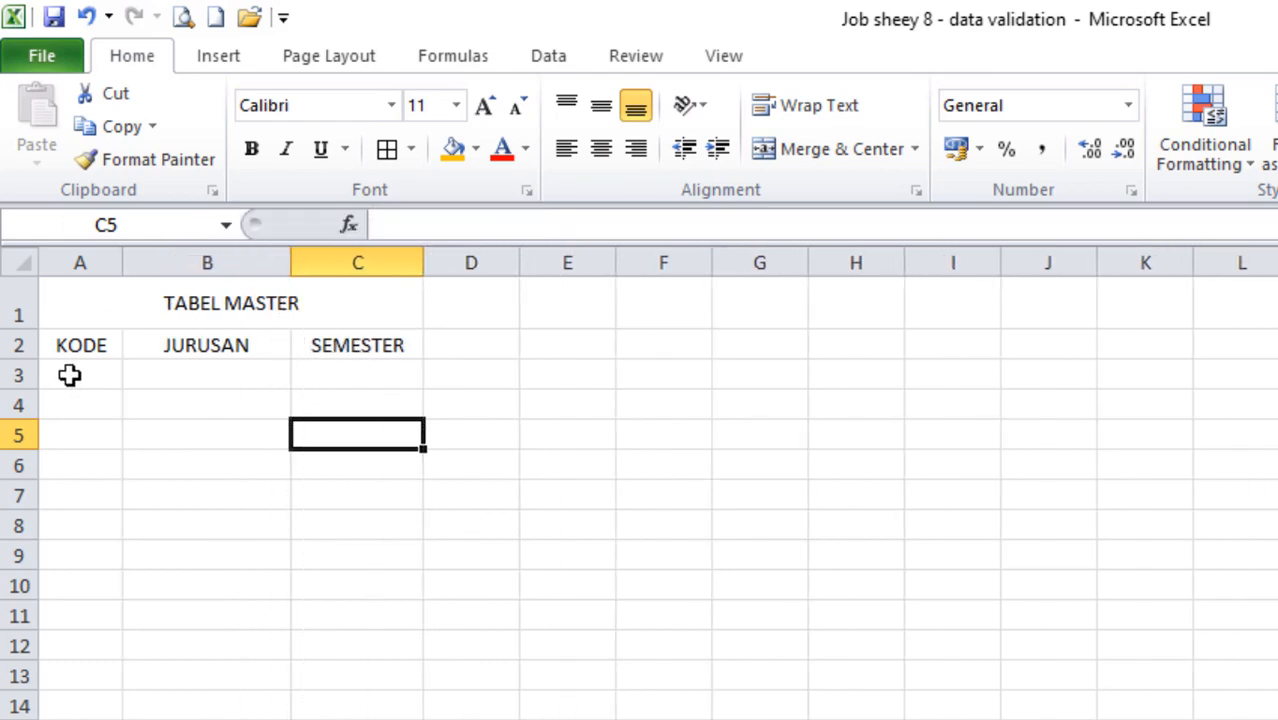
- Make the title in row 1 and the column headers in A2:C2 bold
{"action": "left_click_drag", "start_coordinate": [57, 347], "coordinate": [340, 302]}
{"action": "left_click", "coordinate": [251, 149]}
{"action": "left_click", "coordinate": [119, 369]}
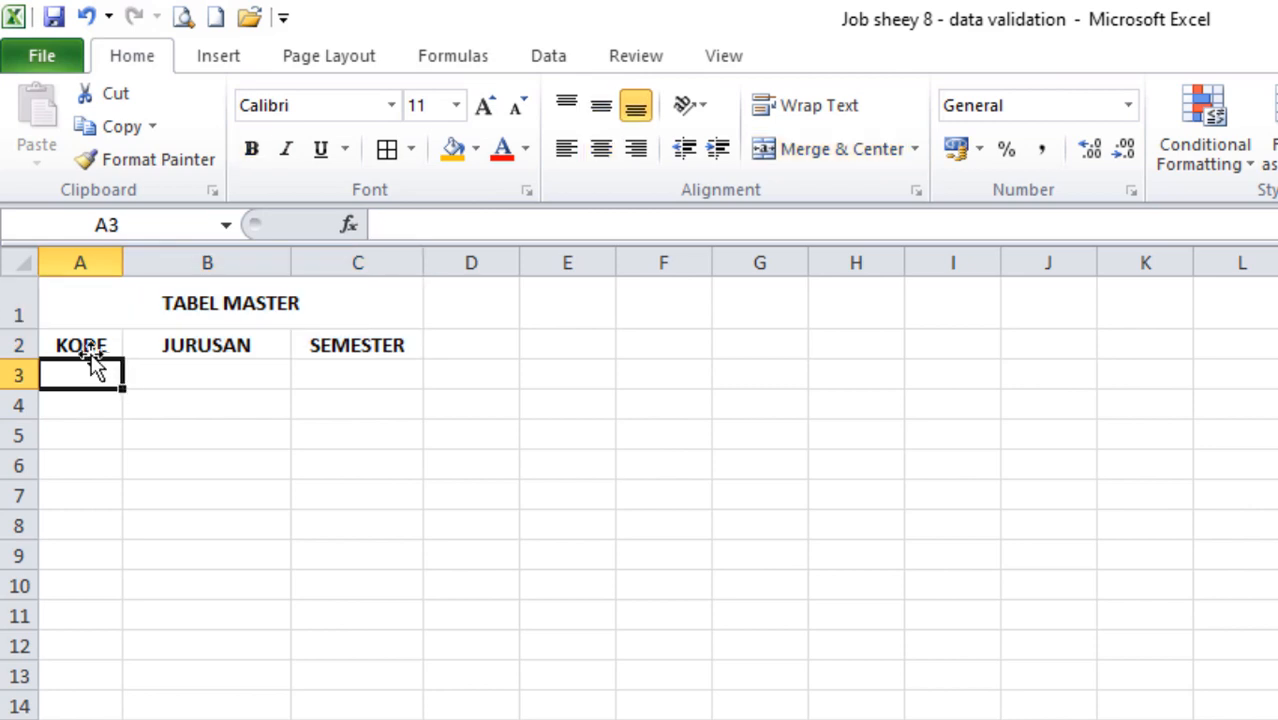
- Enter Sekretaris, Akuntansi, Manajemen Perusahaan and Manajemen Informatika in B3:B6 under JURUSAN
{"action": "left_click", "coordinate": [192, 380]}
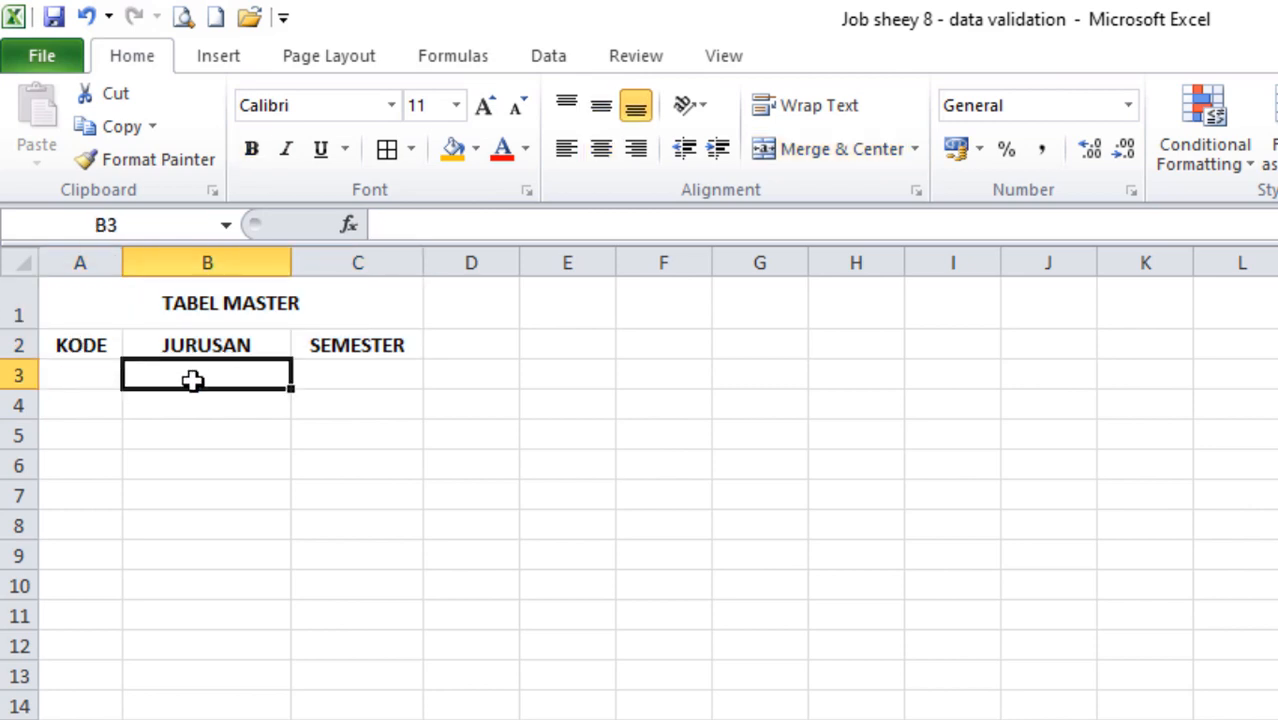
{"action": "type", "text": "Sekr"}
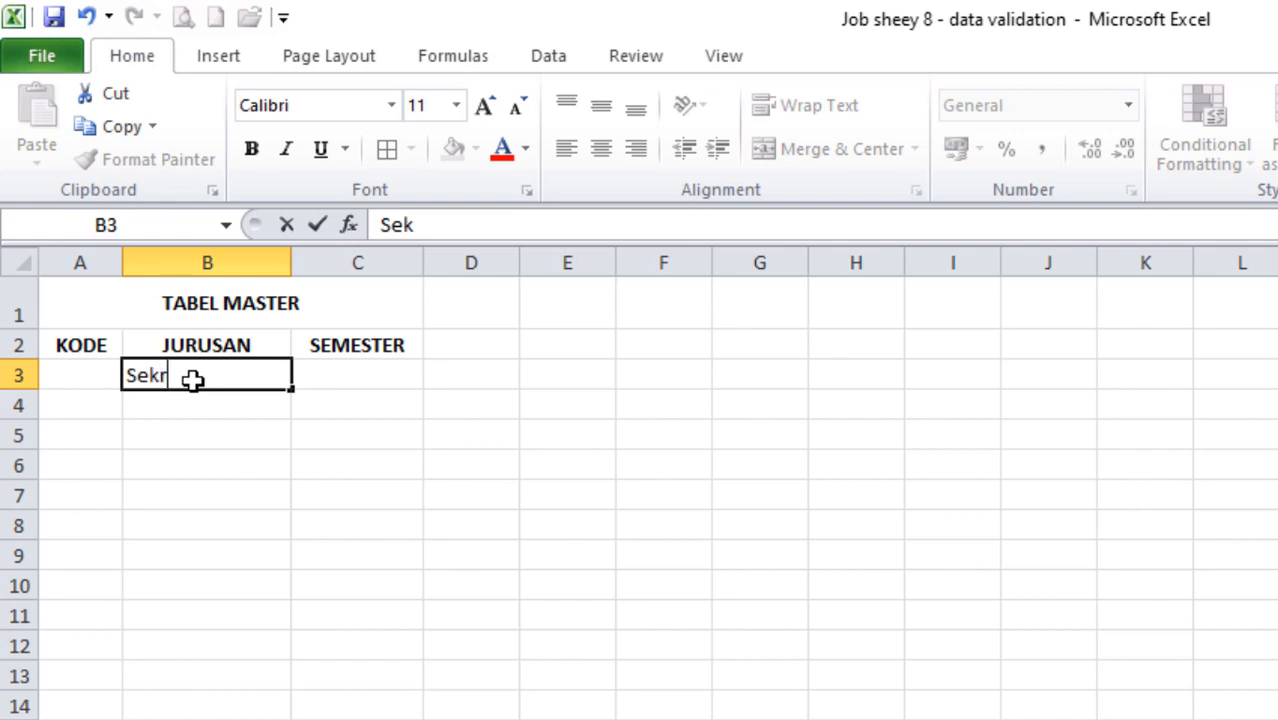
{"action": "type", "text": "etaris"}
{"action": "key", "text": "Return"}
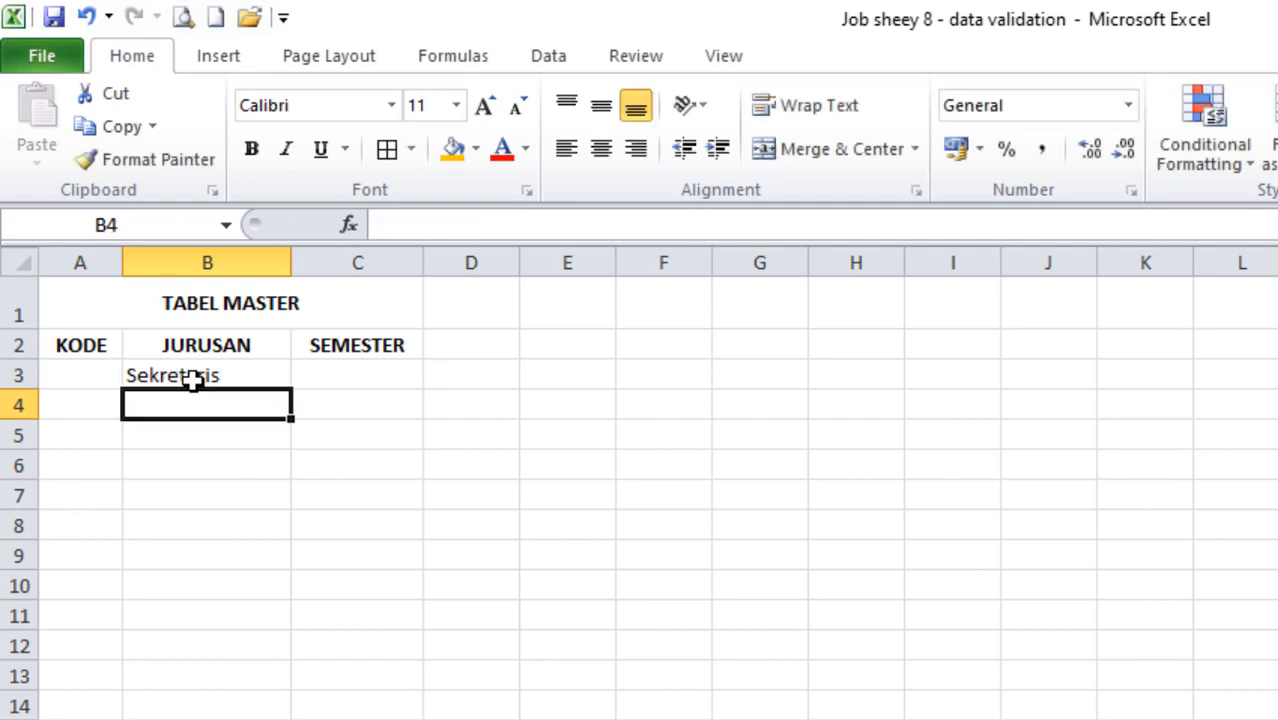
{"action": "type", "text": "Akuntans"}
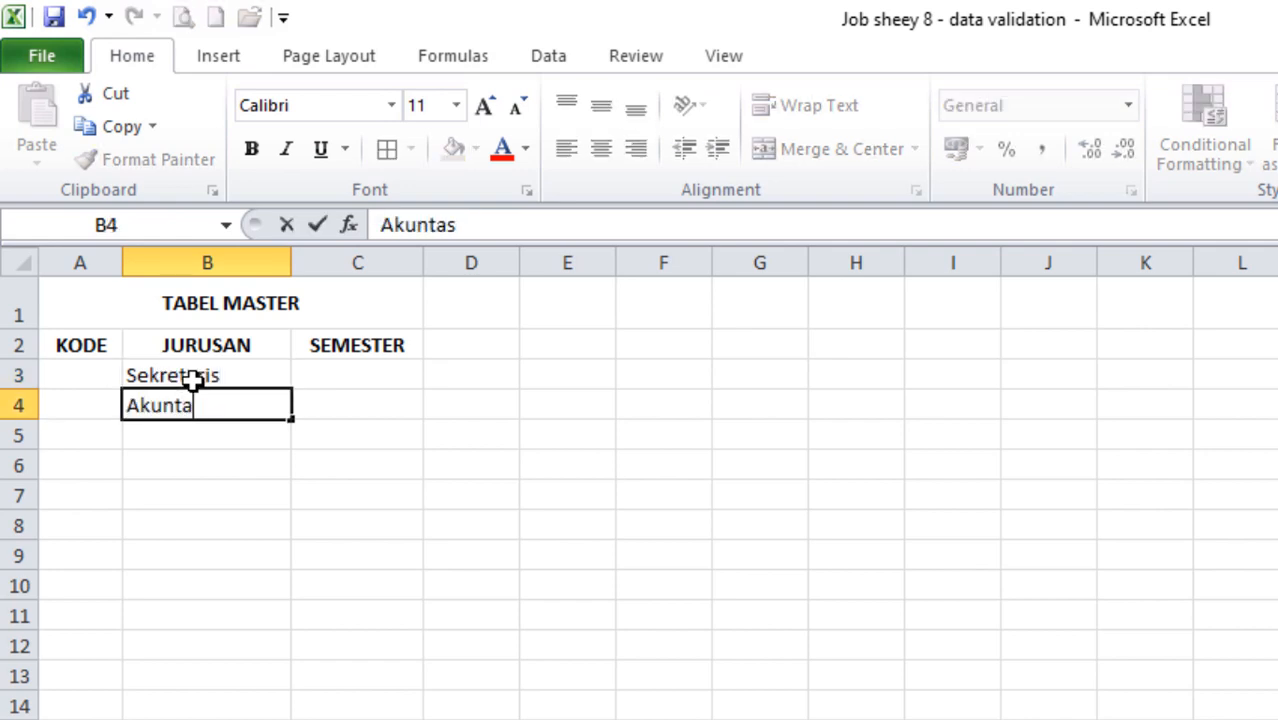
{"action": "type", "text": "i"}
{"action": "key", "text": "Return"}
{"action": "type", "text": "Manajemen Perusahaan"}
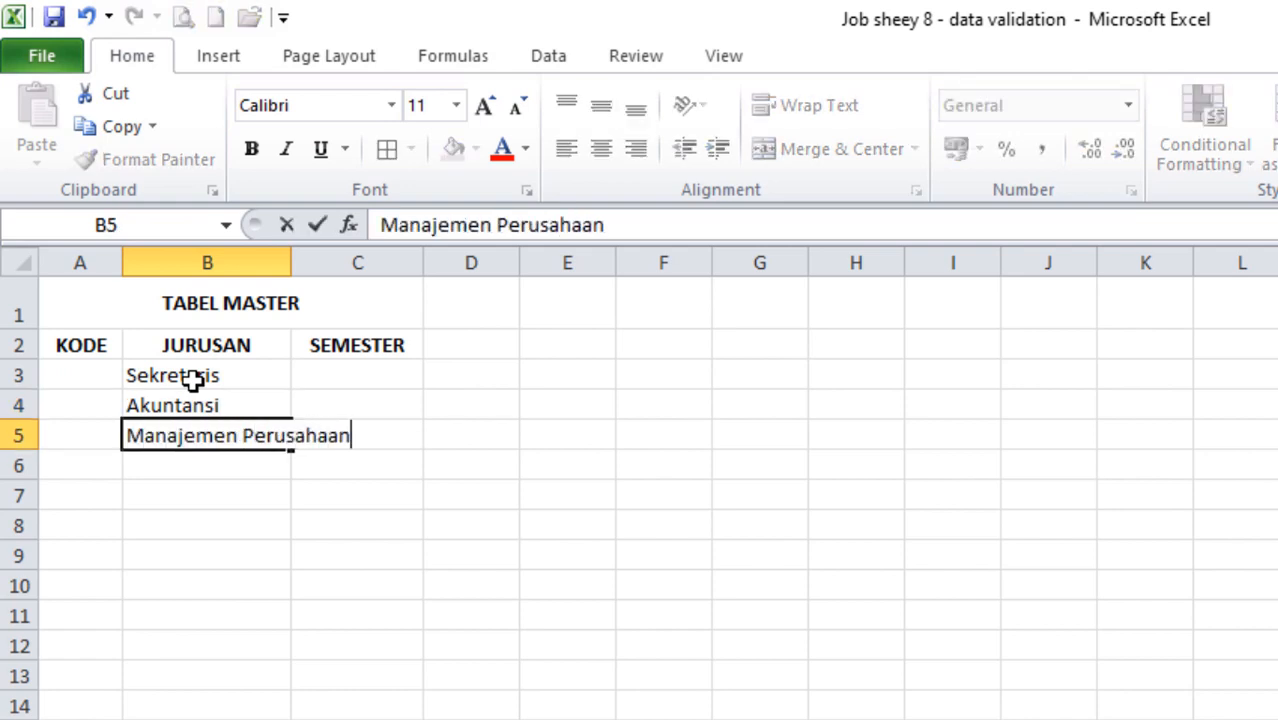
{"action": "key", "text": "Return"}
{"action": "type", "text": "Manajemen Informatika"}
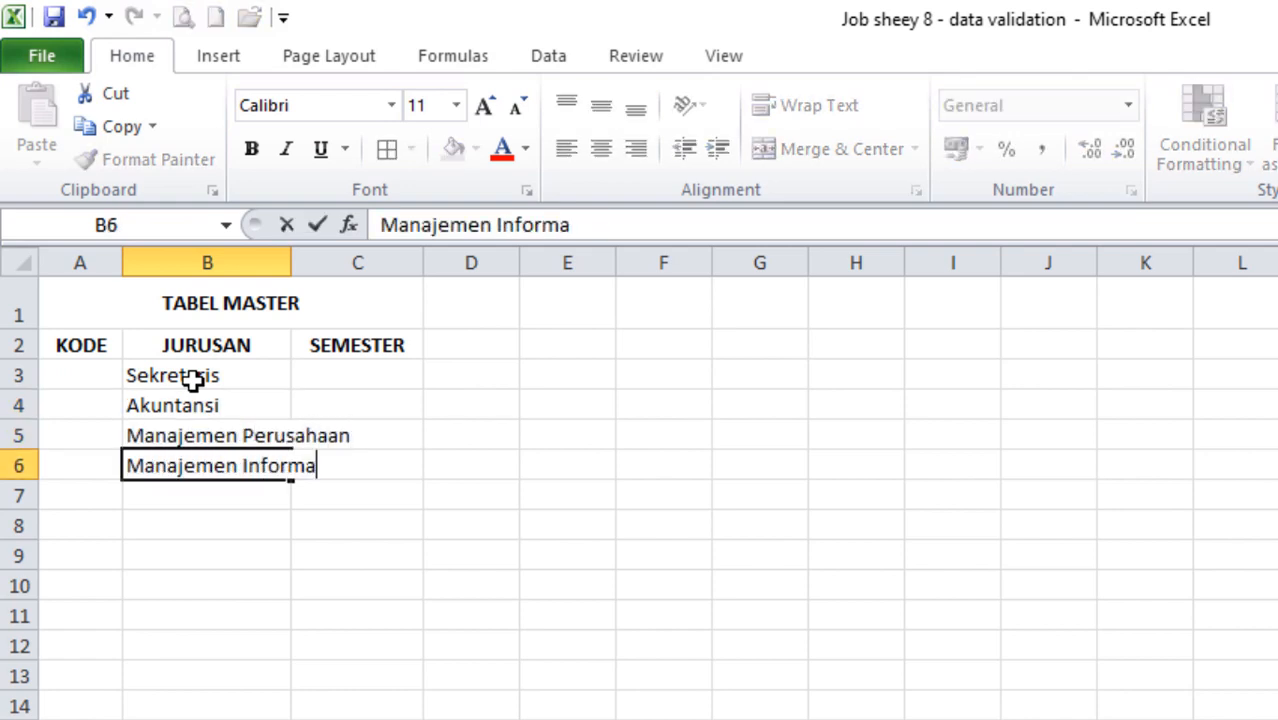
{"action": "key", "text": "Return"}
- Enter Teknik Elektro, Teknik Komputer, Teknik Mesin and Teknik Otomotif in B7:B10
{"action": "type", "text": "Teknik Elektro"}
{"action": "key", "text": "Return"}
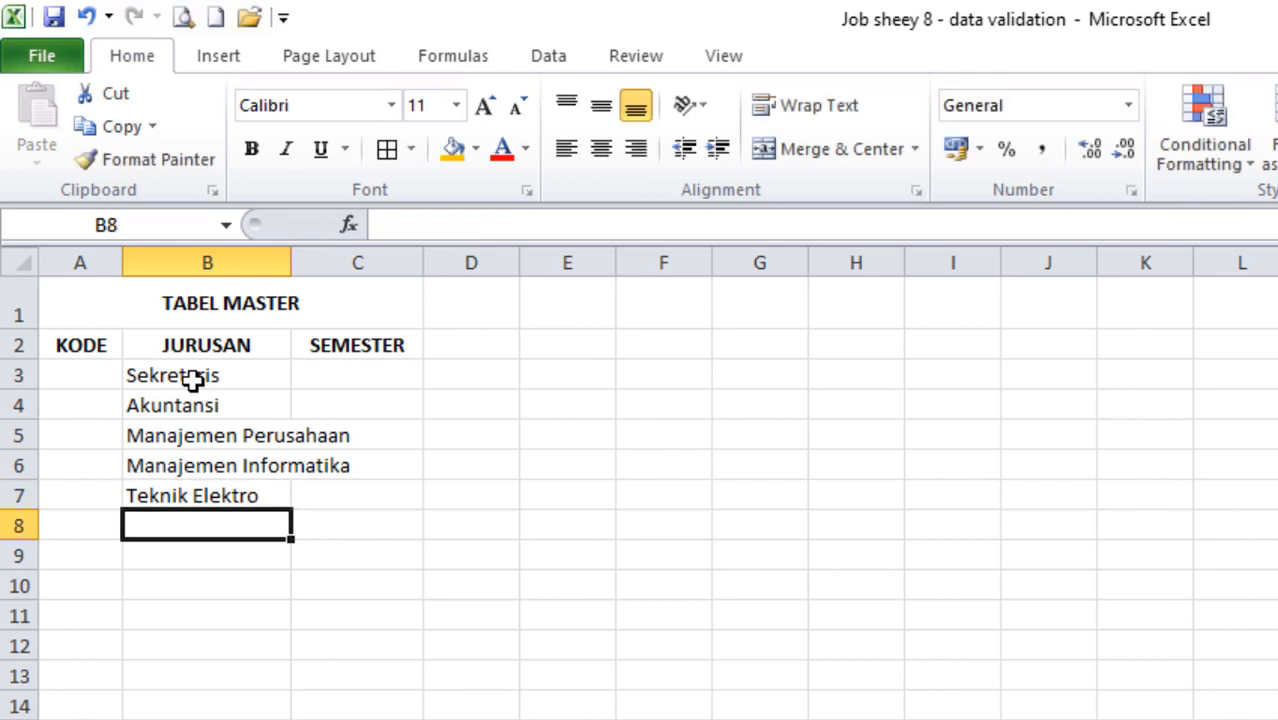
{"action": "type", "text": "Teknik KOmput"}
{"action": "key", "text": "BackSpace"}
{"action": "key", "text": "BackSpace"}
{"action": "key", "text": "BackSpace"}
{"action": "key", "text": "BackSpace"}
{"action": "key", "text": "BackSpace"}
{"action": "type", "text": "omputer"}
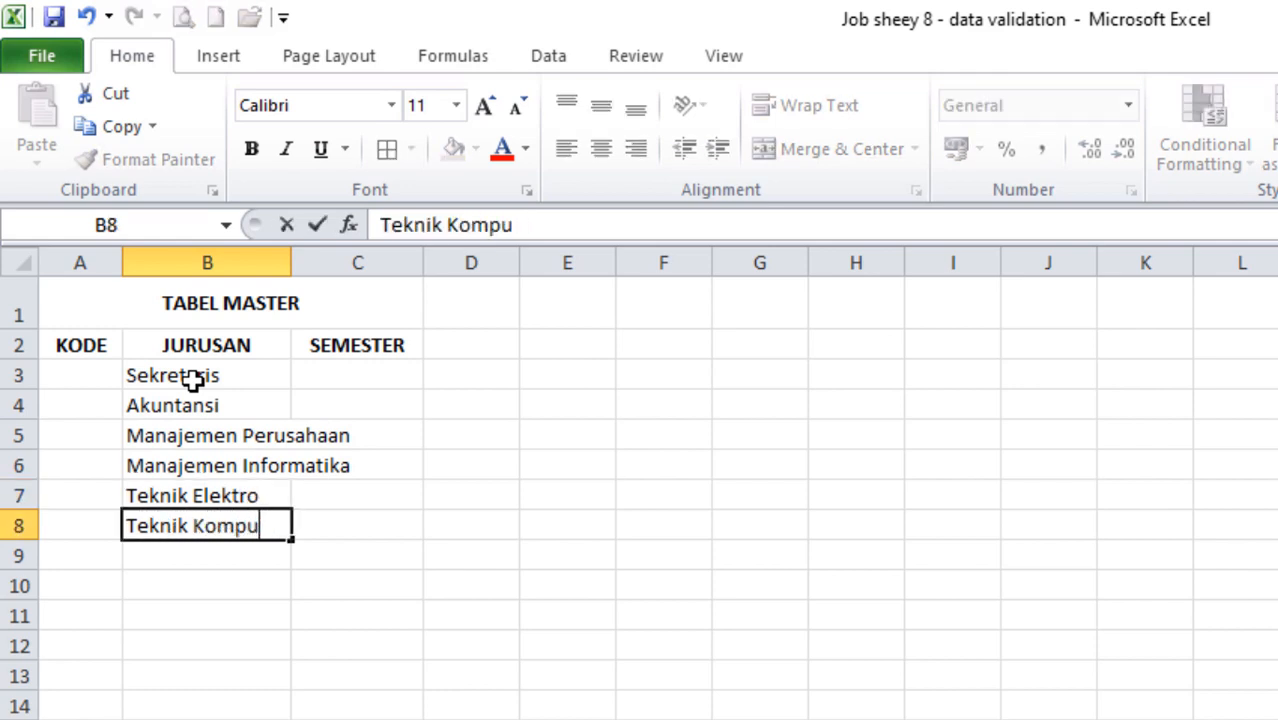
{"action": "key", "text": "Return"}
{"action": "type", "text": "Teknik Mesin"}
{"action": "key", "text": "Return"}
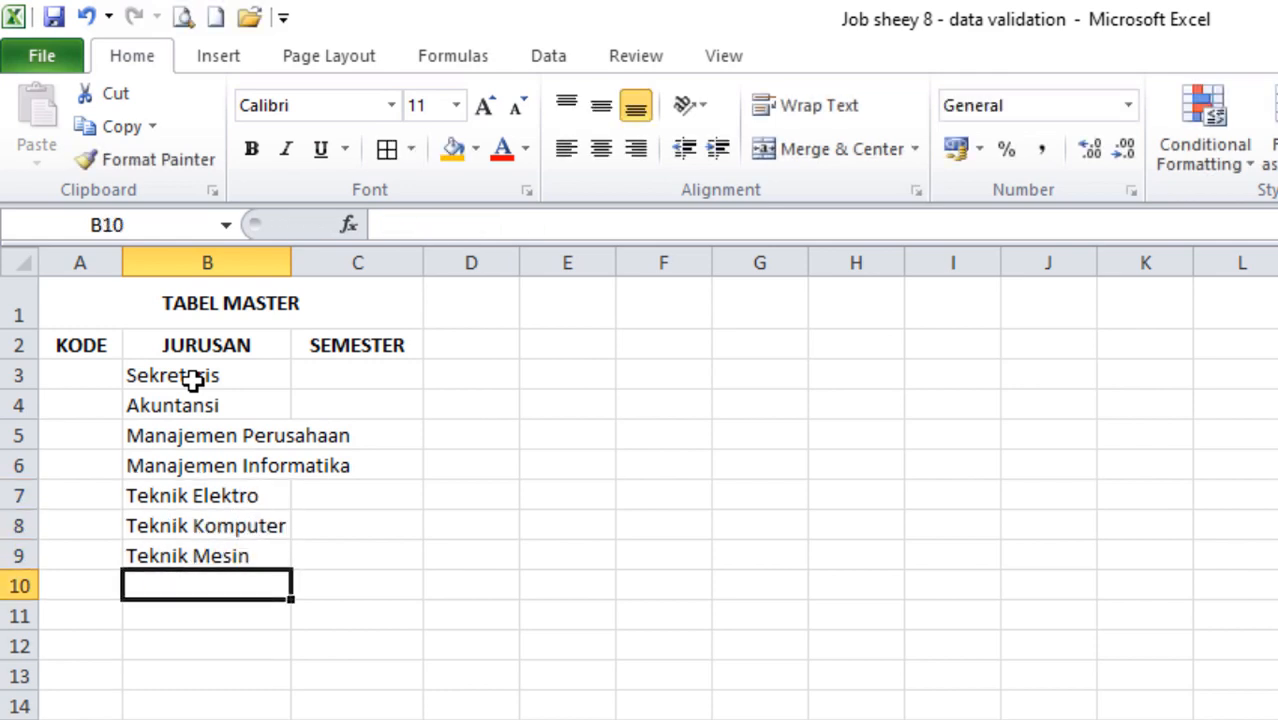
{"action": "type", "text": "Teknik Otomotif"}
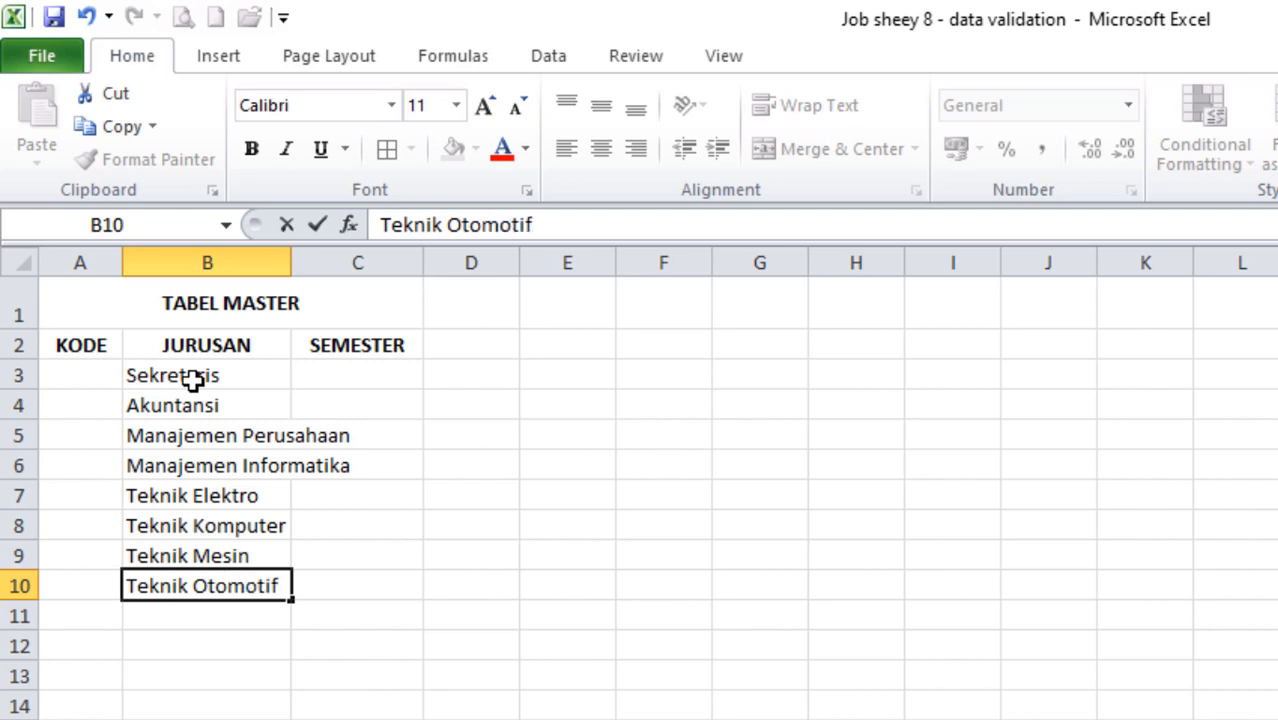
{"action": "key", "text": "Return"}
- Enter Kebidanan, Keperawatan, Rekam Medis and Lainnya in B11:B14, and widen column B to fit the longest entries
{"action": "type", "text": "Kebidanan"}
{"action": "key", "text": "Return"}
{"action": "type", "text": "Keperawa"}
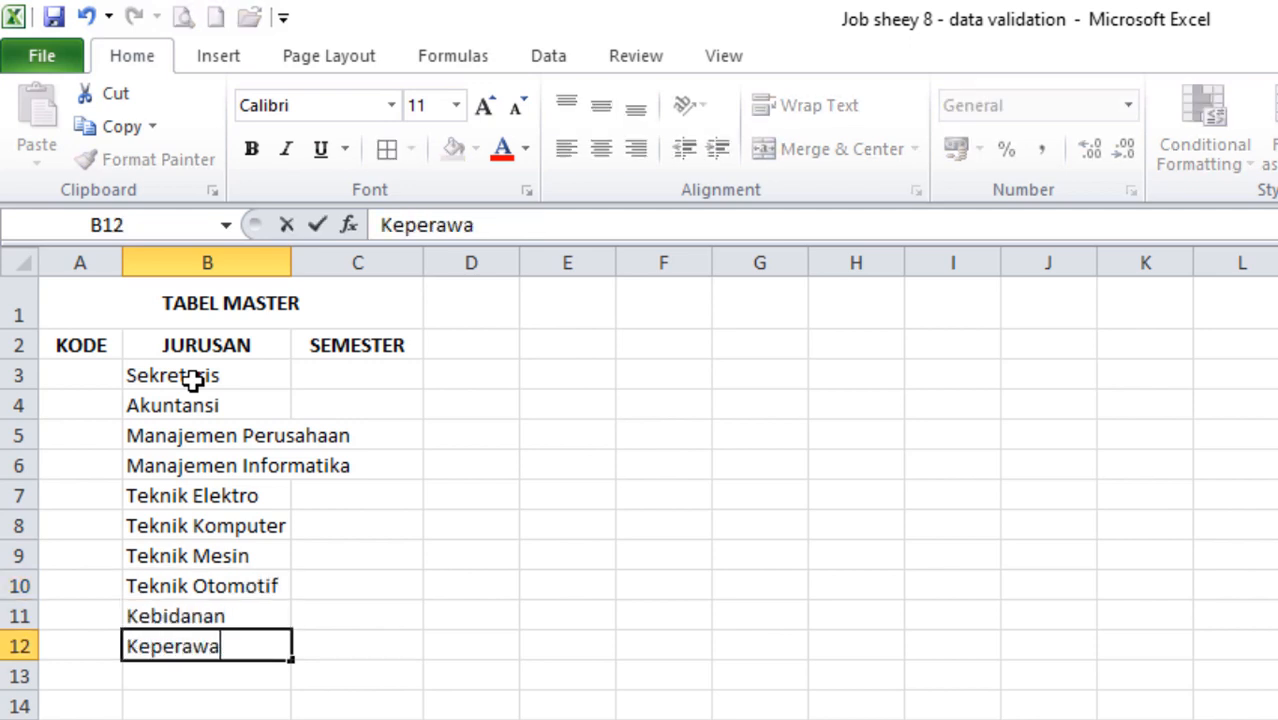
{"action": "type", "text": "tan"}
{"action": "key", "text": "Return"}
{"action": "type", "text": "Rekam Medis"}
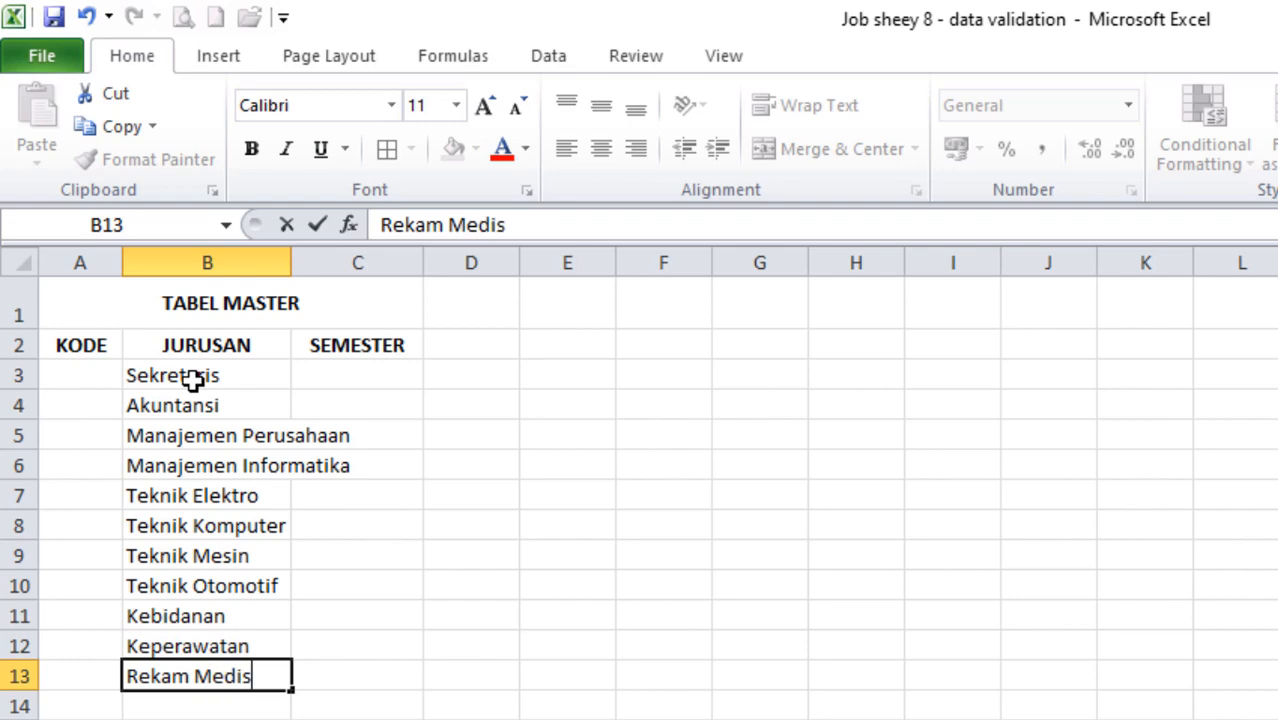
{"action": "key", "text": "Return"}
{"action": "type", "text": "Lainnya"}
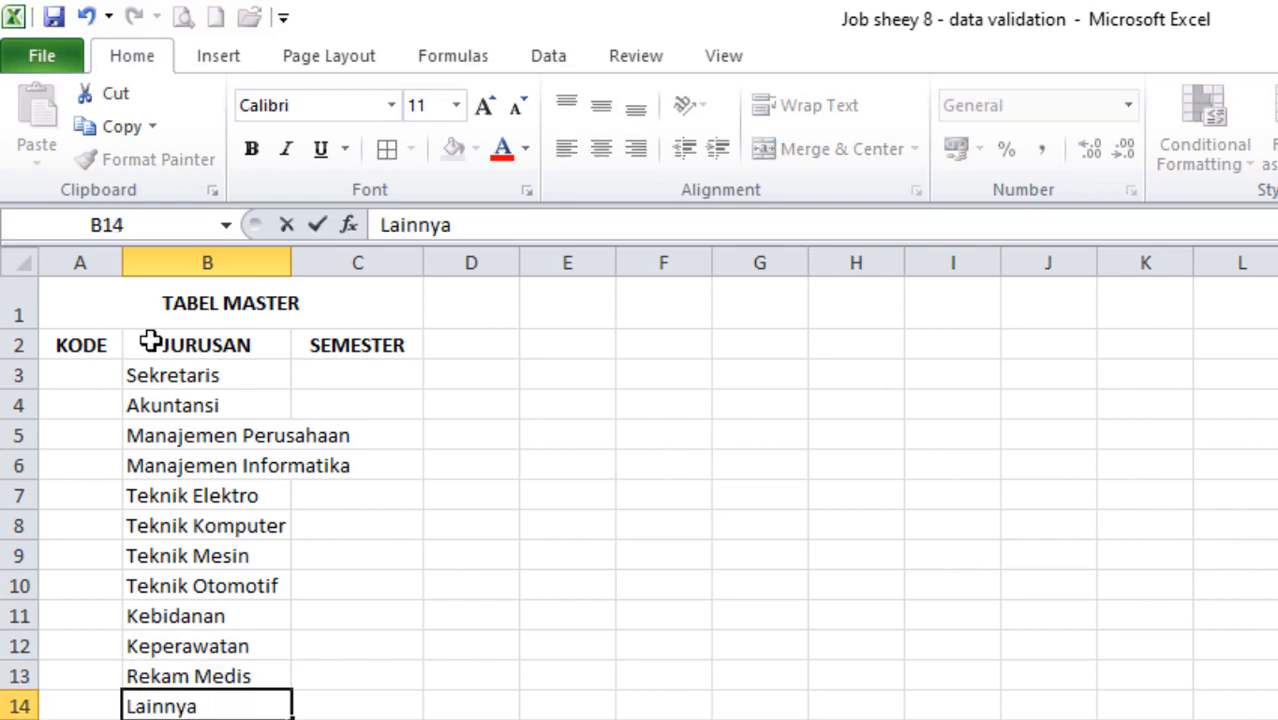
{"action": "key", "text": "Return"}
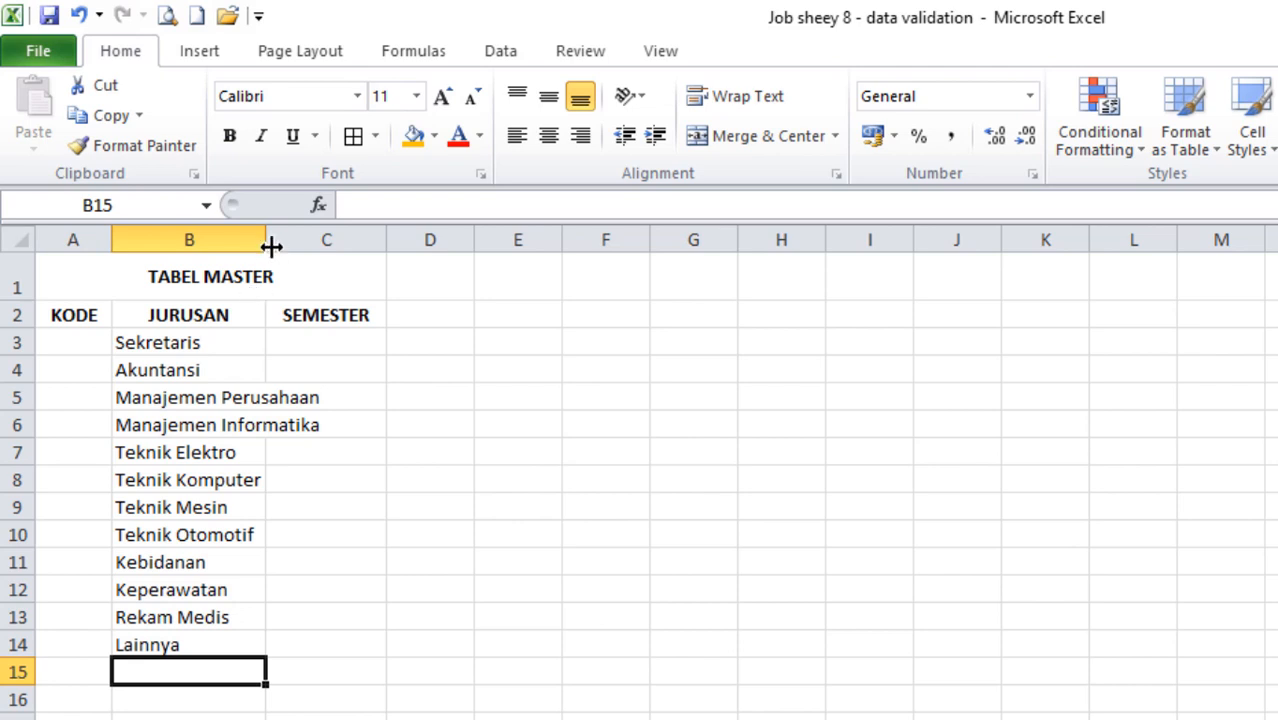
{"action": "left_click_drag", "start_coordinate": [270, 245], "coordinate": [333, 243]}
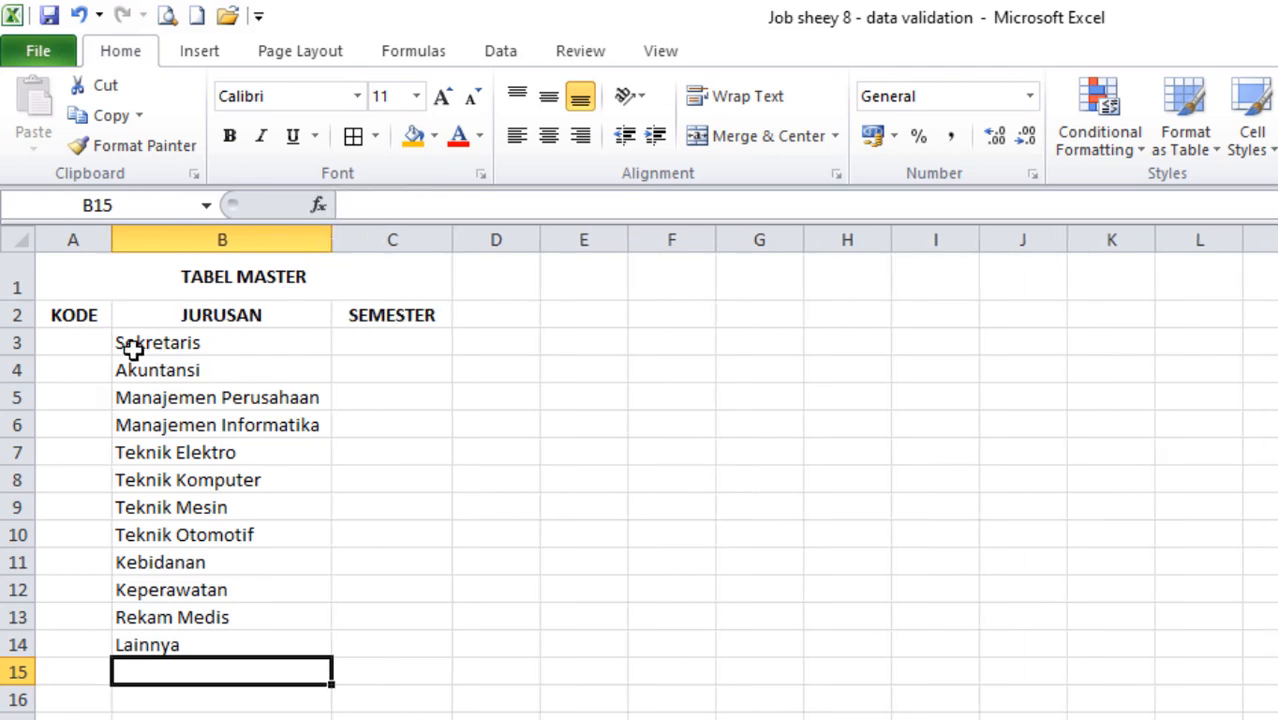
- Set the whole of column A to middle vertical and centered horizontal alignment
{"action": "left_click", "coordinate": [87, 343]}
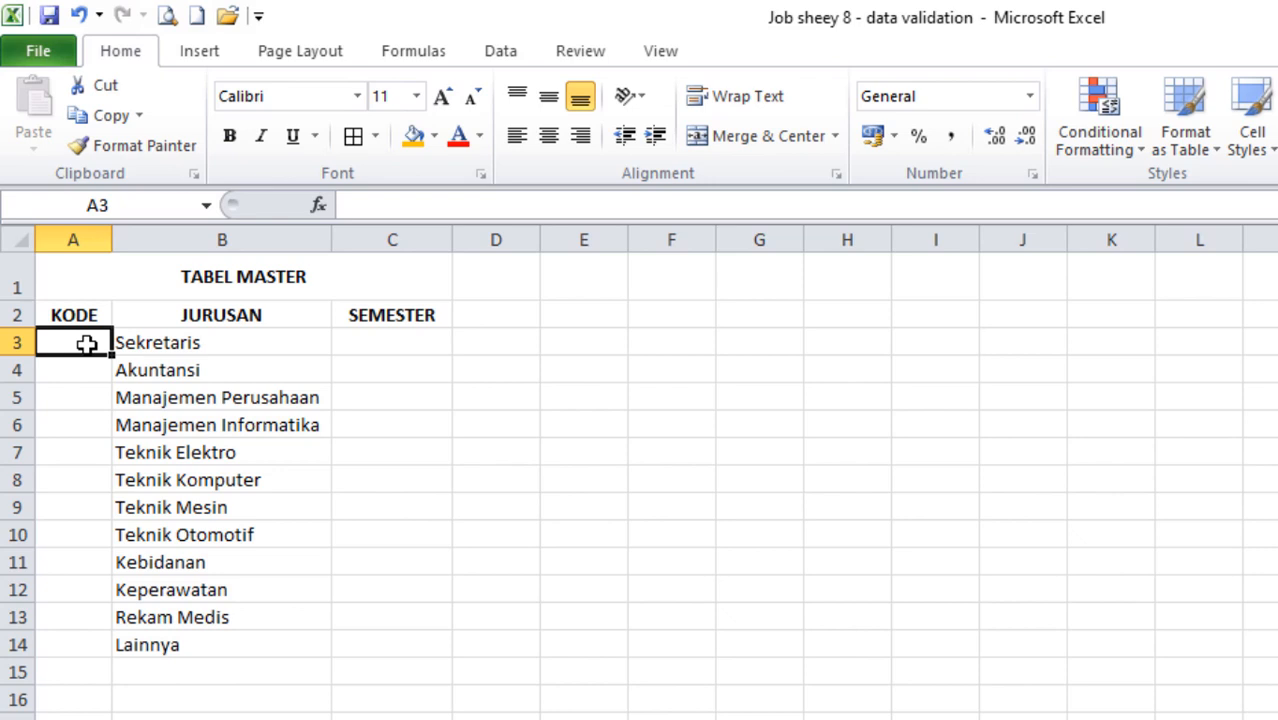
{"action": "left_click", "coordinate": [72, 240]}
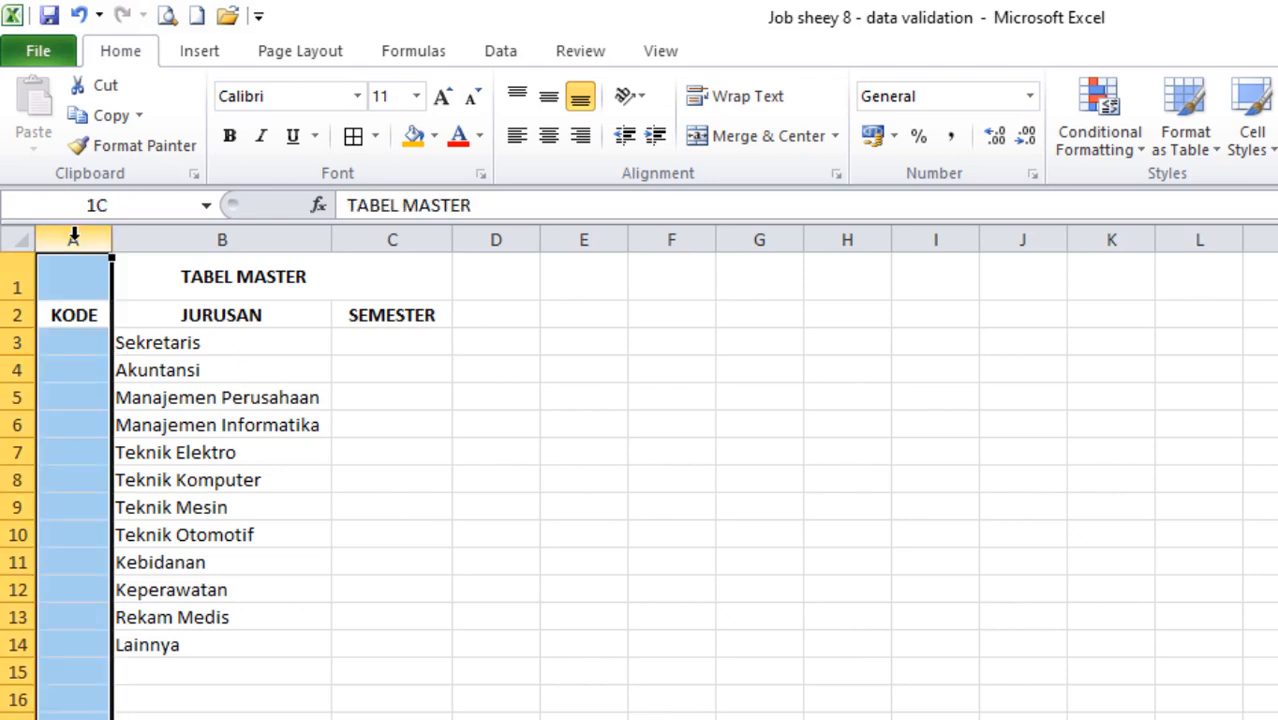
{"action": "left_click", "coordinate": [556, 106]}
{"action": "left_click", "coordinate": [556, 106]}
{"action": "left_click", "coordinate": [553, 140]}
{"action": "left_click", "coordinate": [553, 140]}
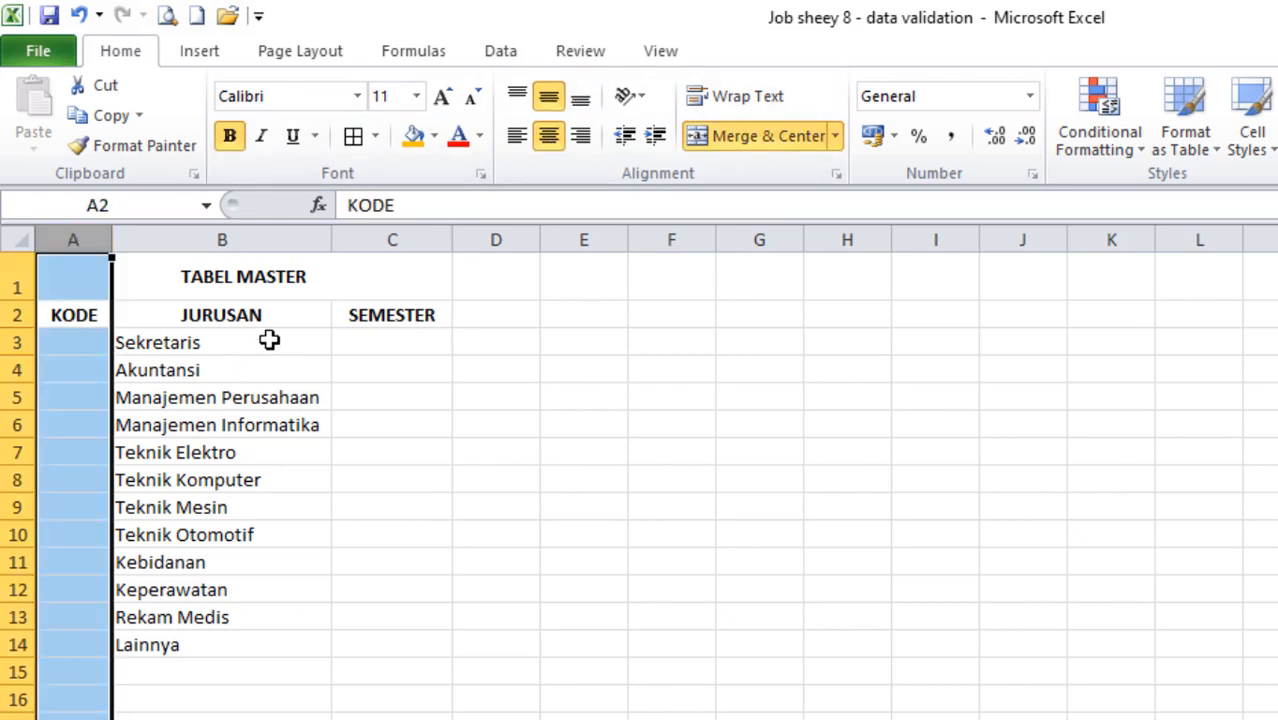
- Enter the codes SKR, AKT, MP and MI in A3:A6 under KODE
{"action": "left_click", "coordinate": [76, 354]}
{"action": "type", "text": "SK"}
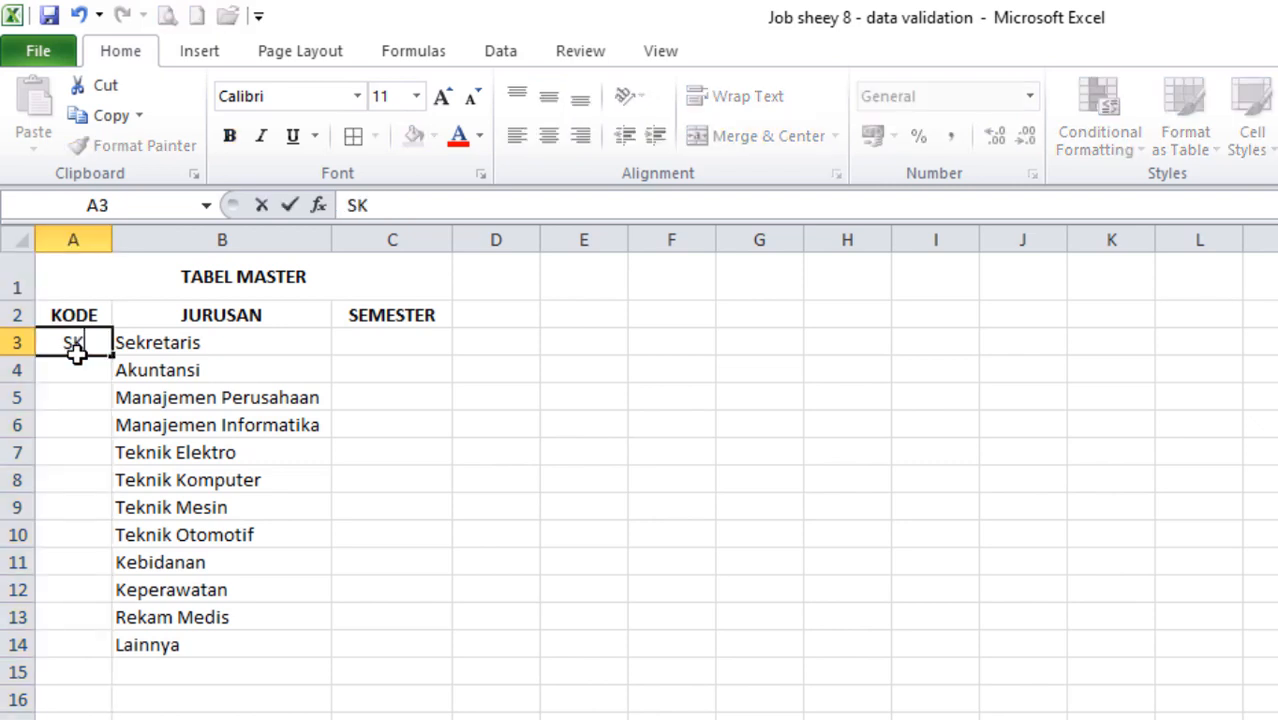
{"action": "type", "text": "R"}
{"action": "key", "text": "Return"}
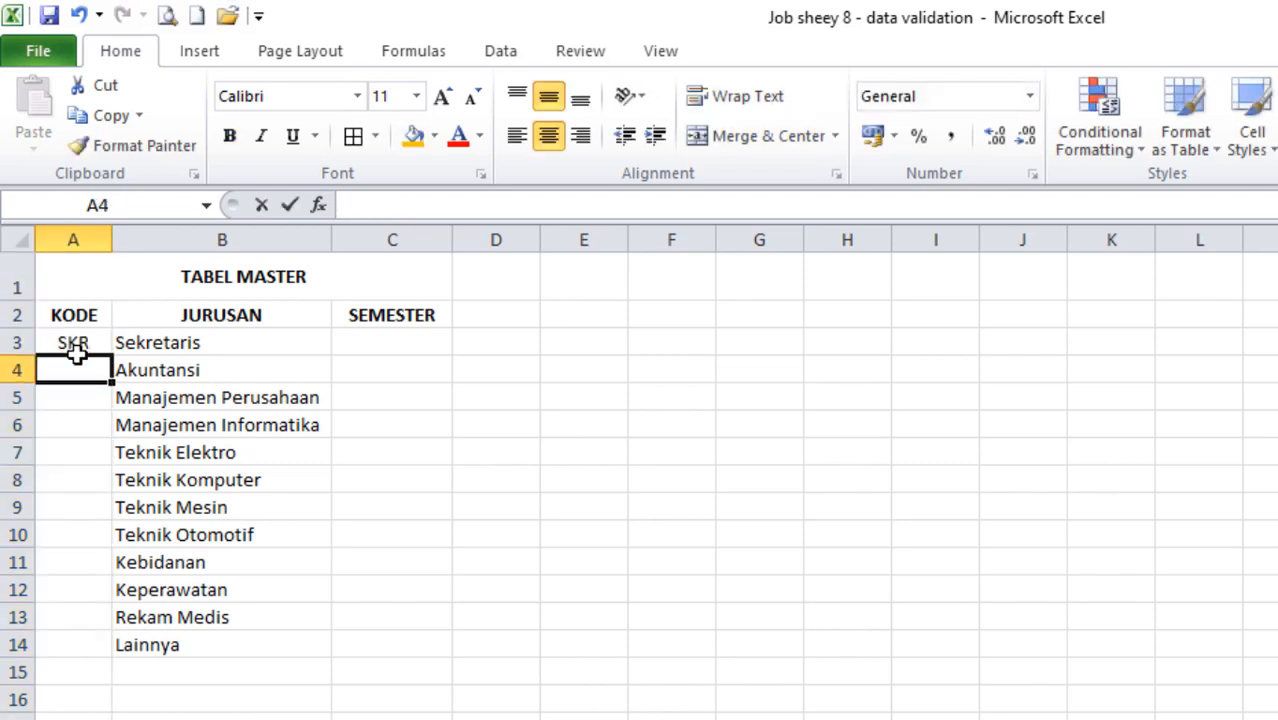
{"action": "type", "text": "AKT"}
{"action": "key", "text": "Return"}
{"action": "type", "text": "M"}
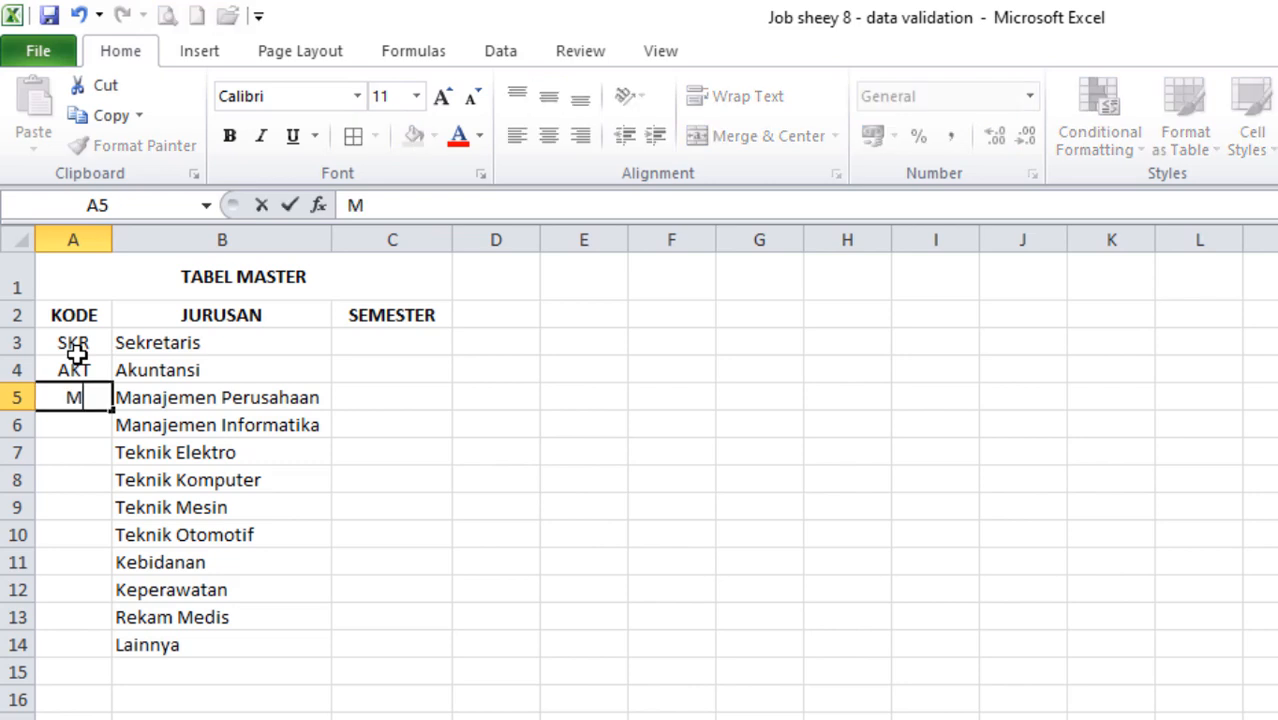
{"action": "type", "text": "P"}
{"action": "key", "text": "Return"}
{"action": "type", "text": "MI"}
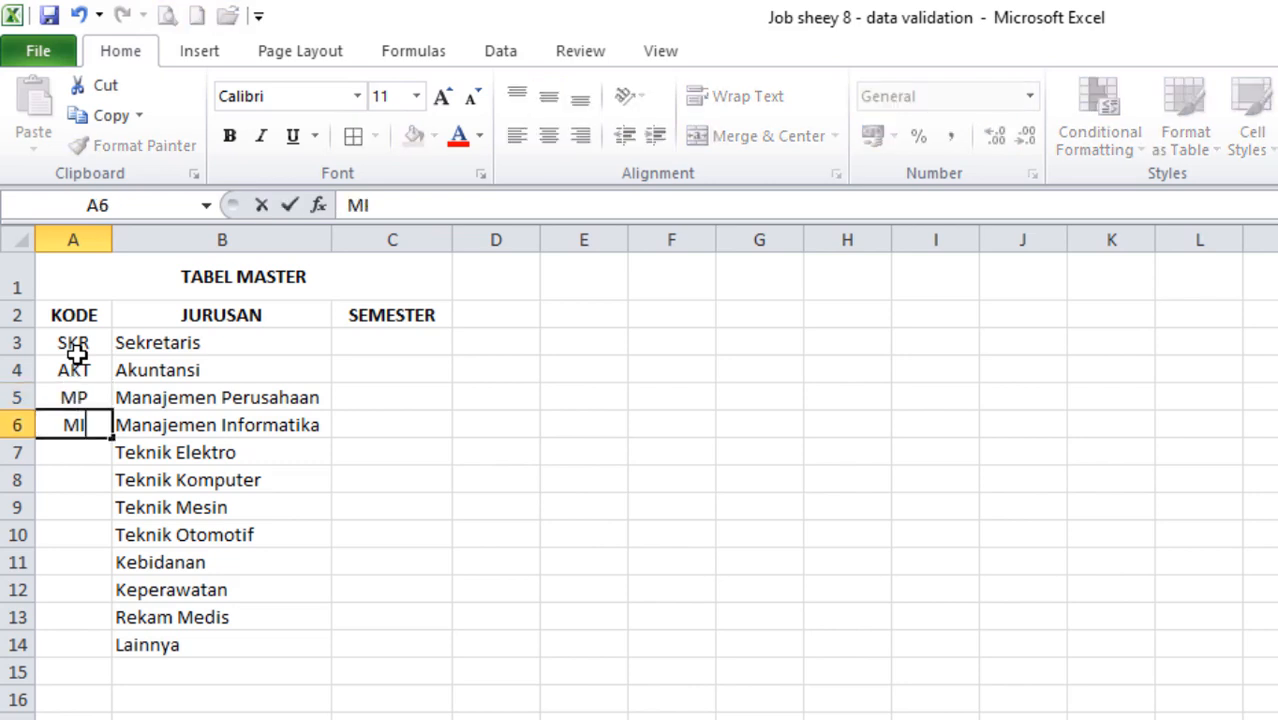
{"action": "key", "text": "Return"}
- Enter the codes TE, TK, TM and TO in A7:A10 for the Teknik majors
{"action": "type", "text": "TE"}
{"action": "key", "text": "Return"}
{"action": "type", "text": "TK"}
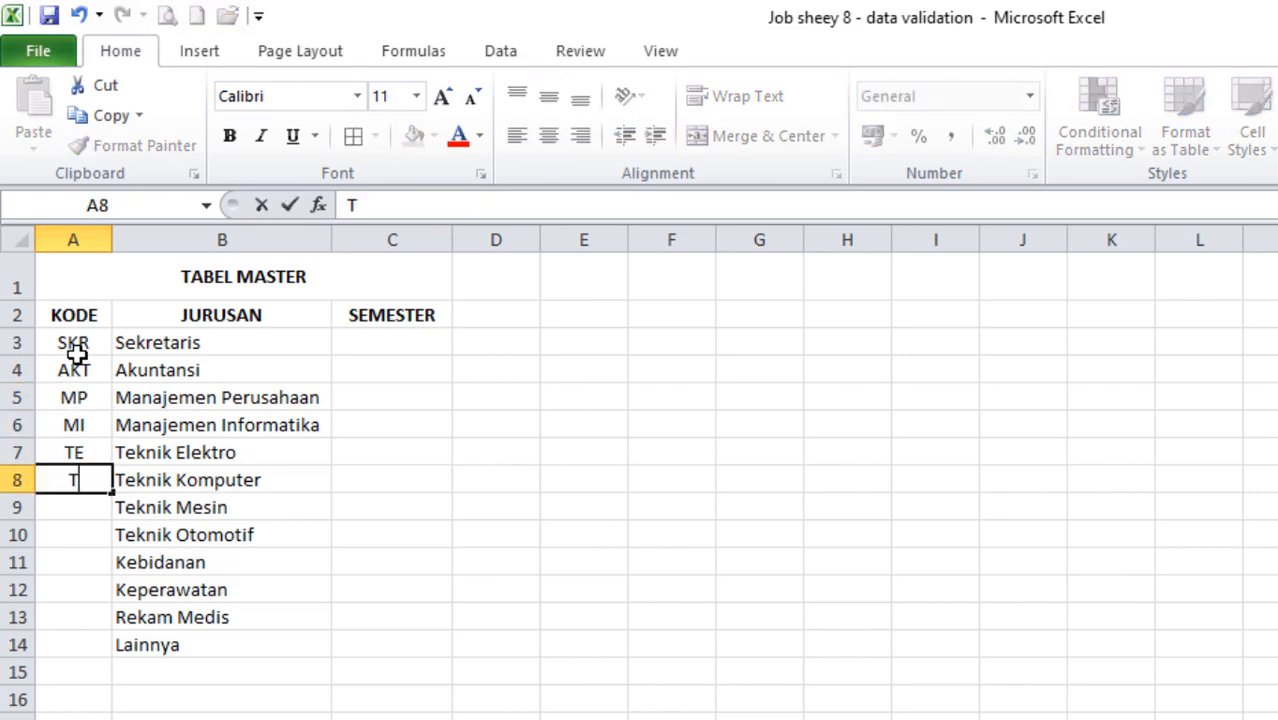
{"action": "key", "text": "Return"}
{"action": "type", "text": "TM"}
{"action": "key", "text": "Return"}
{"action": "type", "text": "TO"}
{"action": "key", "text": "Return"}
- Enter the codes KBD, KPR, RMIK and UMM in A11:A14, and widen column B slightly
{"action": "type", "text": "KBD"}
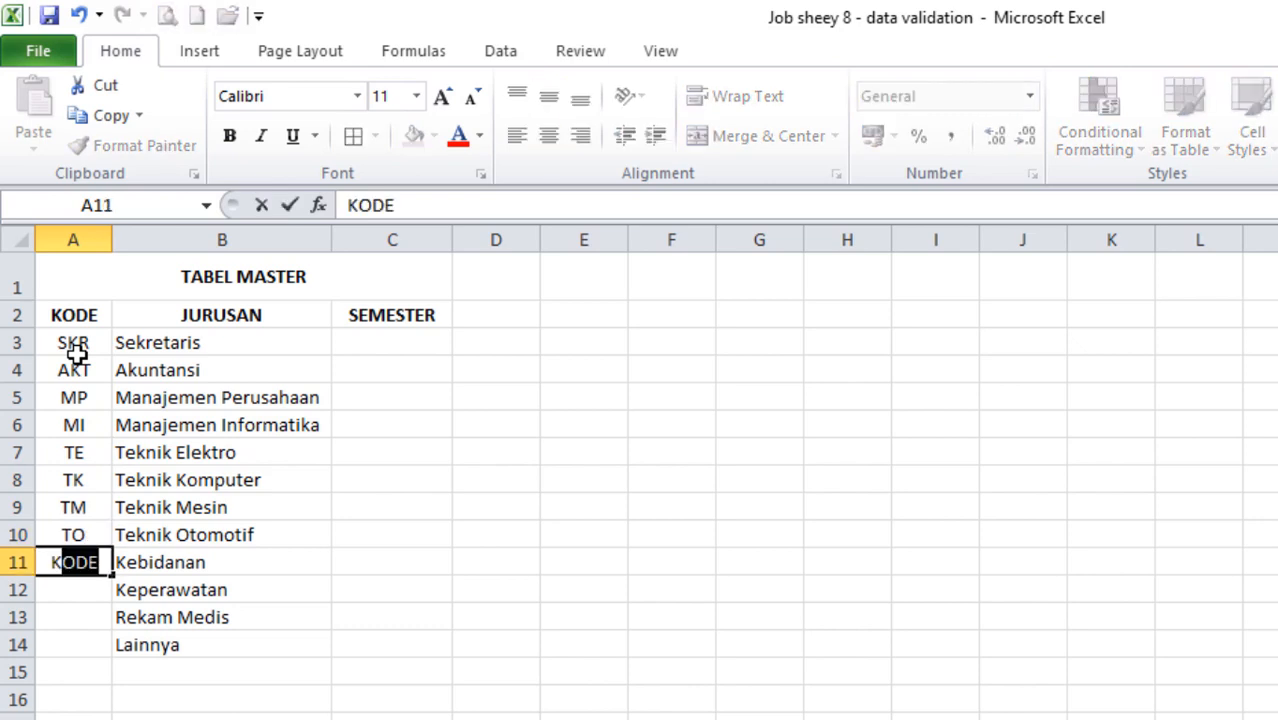
{"action": "key", "text": "Return"}
{"action": "type", "text": "KPR"}
{"action": "key", "text": "Return"}
{"action": "type", "text": "RMIK"}
{"action": "key", "text": "Return"}
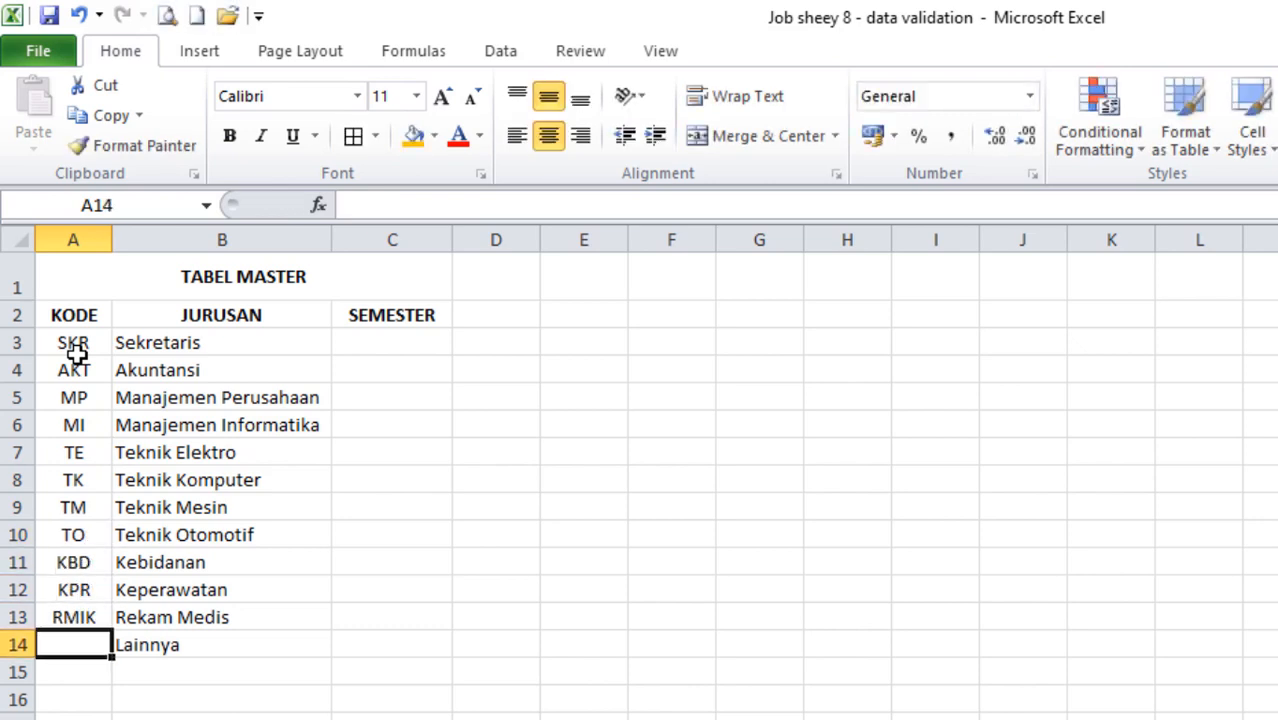
{"action": "type", "text": "UMM"}
{"action": "left_click", "coordinate": [297, 718]}
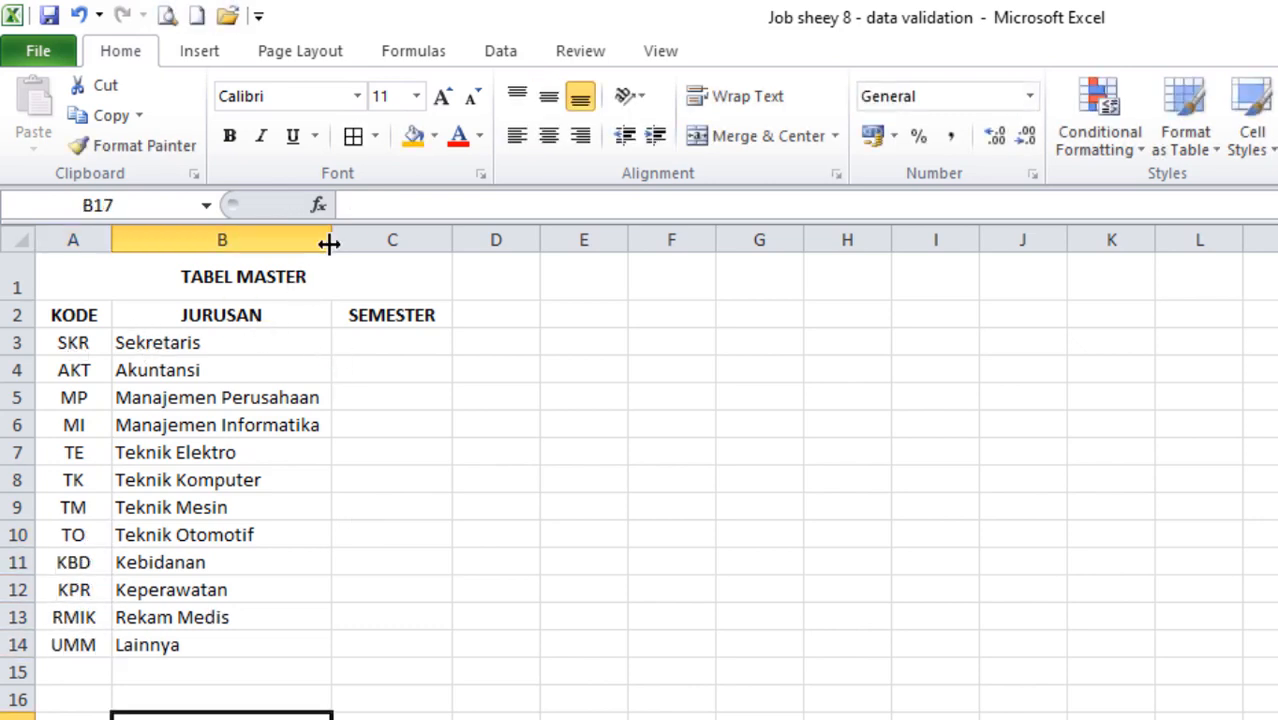
{"action": "left_click_drag", "start_coordinate": [329, 245], "coordinate": [344, 245]}
{"action": "left_click", "coordinate": [419, 336]}
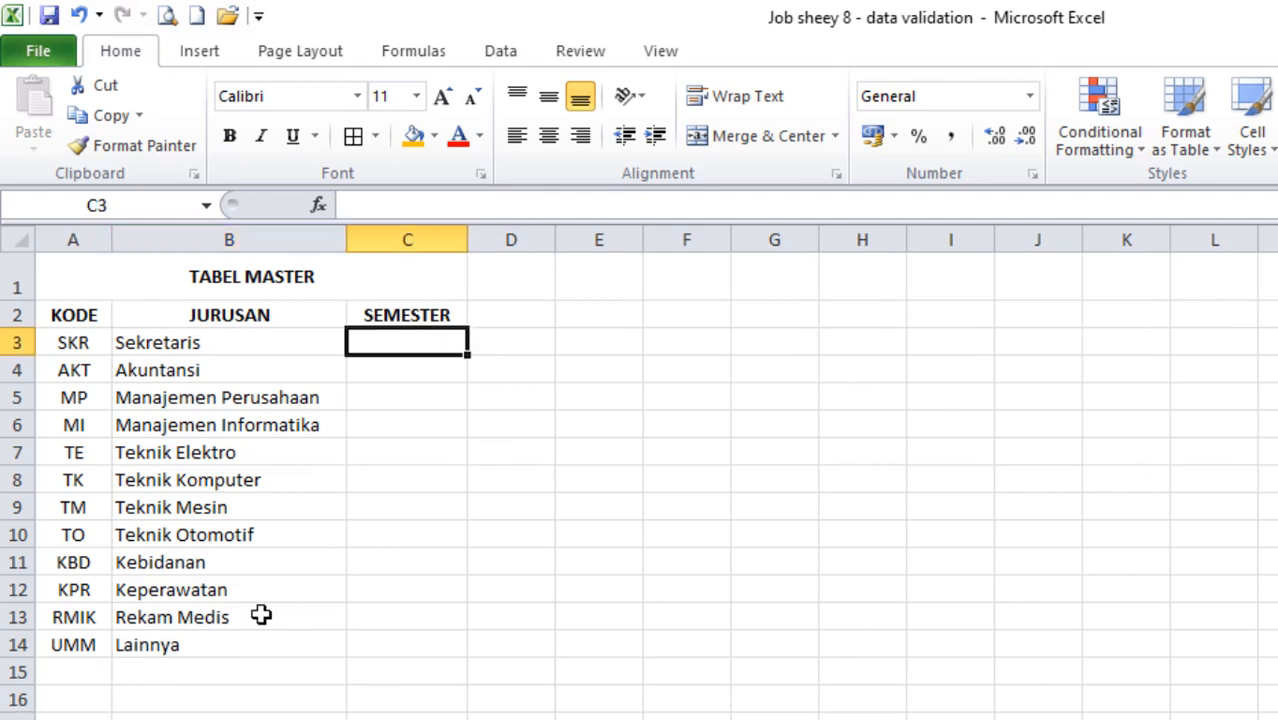
{"action": "left_click", "coordinate": [194, 644]}
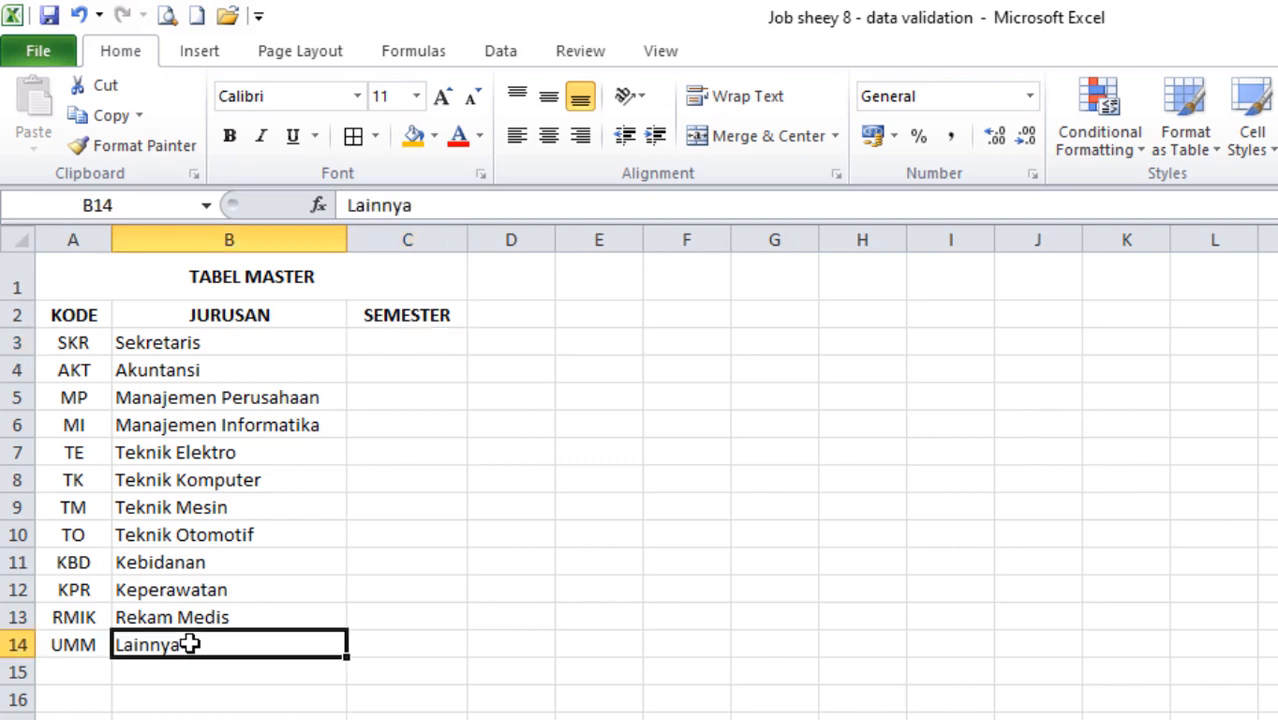
{"action": "left_click", "coordinate": [63, 642]}
{"action": "left_click", "coordinate": [168, 645]}
- Set the whole of column C to middle vertical and centered horizontal alignment, and select C3
{"action": "left_click", "coordinate": [413, 345]}
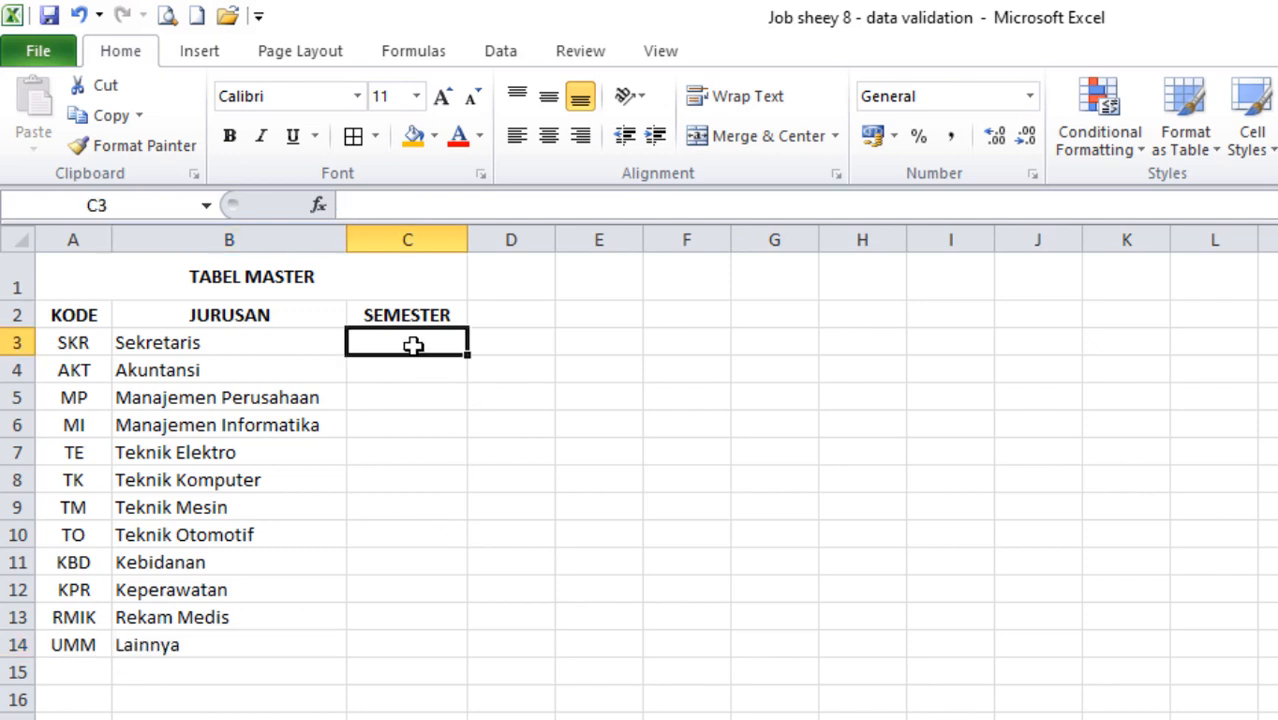
{"action": "left_click", "coordinate": [416, 230]}
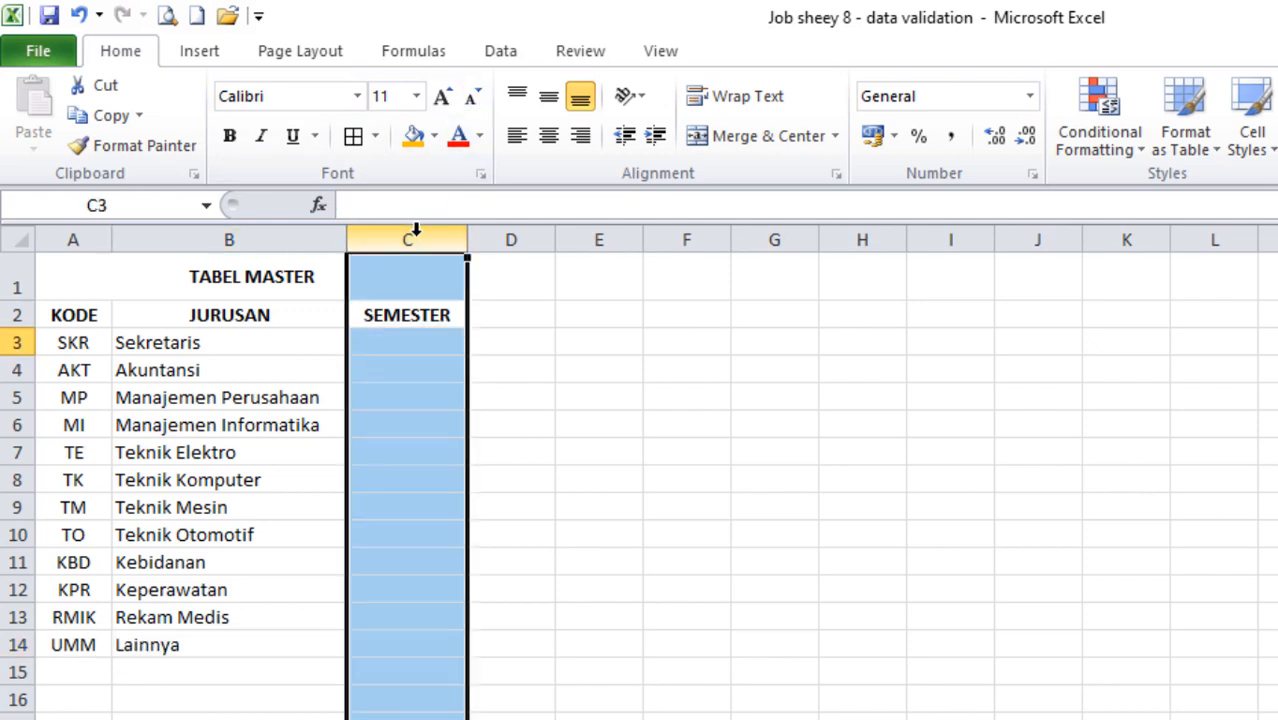
{"action": "double_click", "coordinate": [548, 103]}
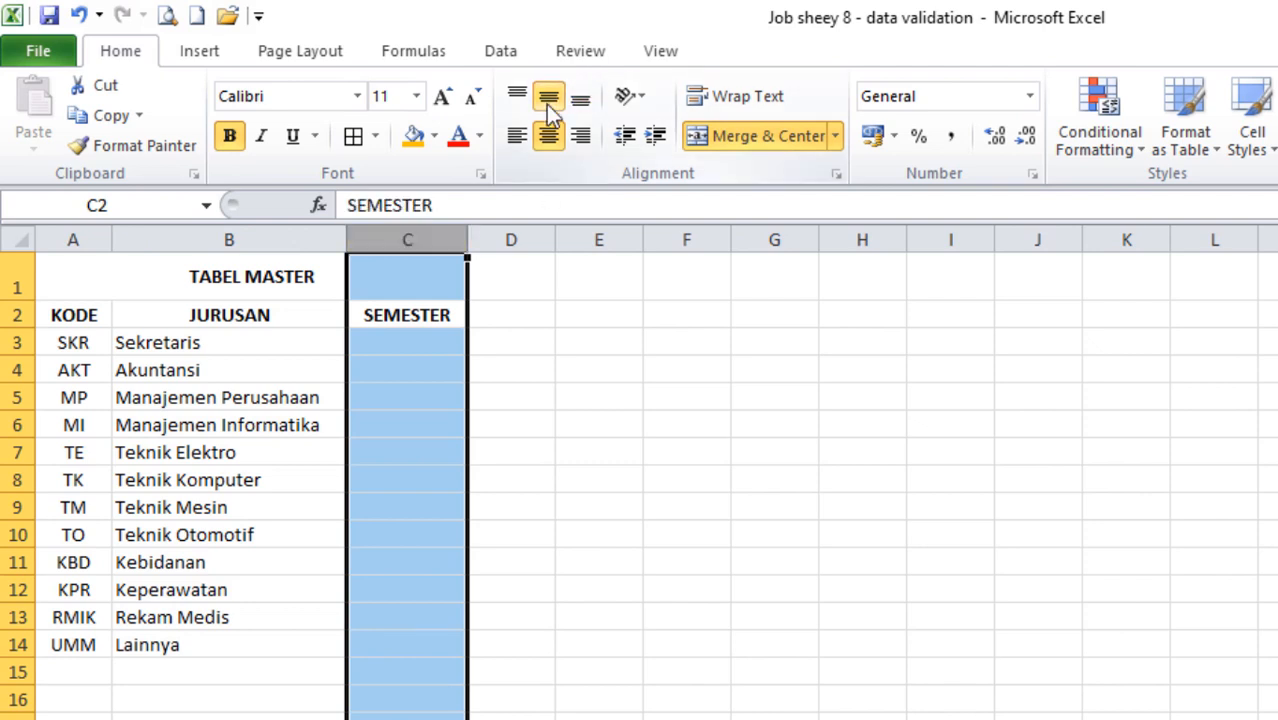
{"action": "double_click", "coordinate": [548, 135]}
{"action": "left_click", "coordinate": [403, 340]}
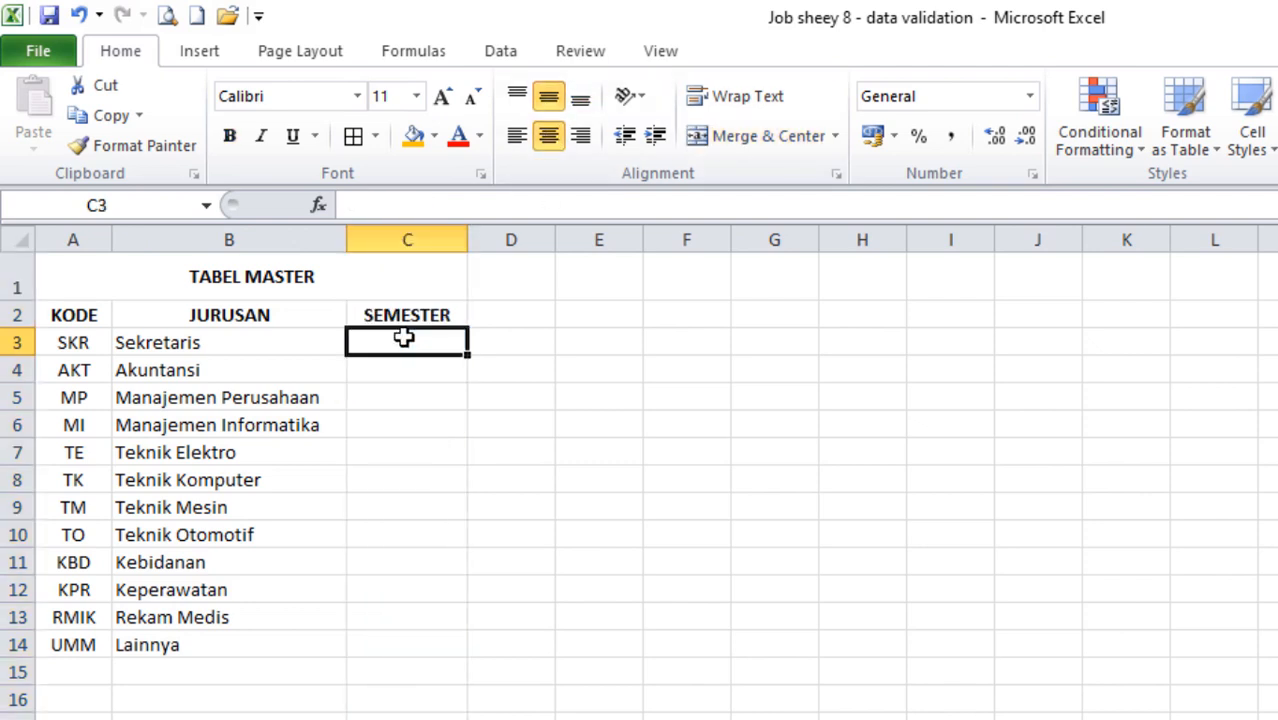
- Enter 0 in C3 under SEMESTER and fill the series down to 10 in C13
{"action": "type", "text": "0"}
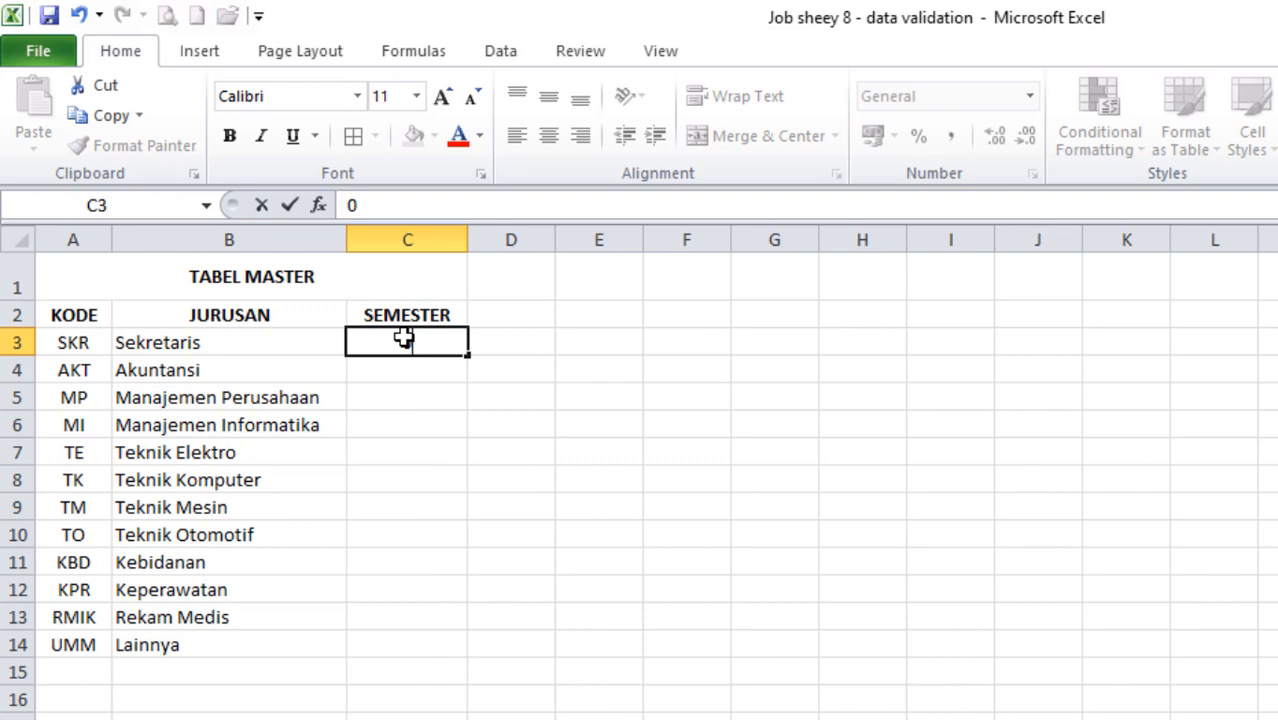
{"action": "left_click", "coordinate": [468, 357]}
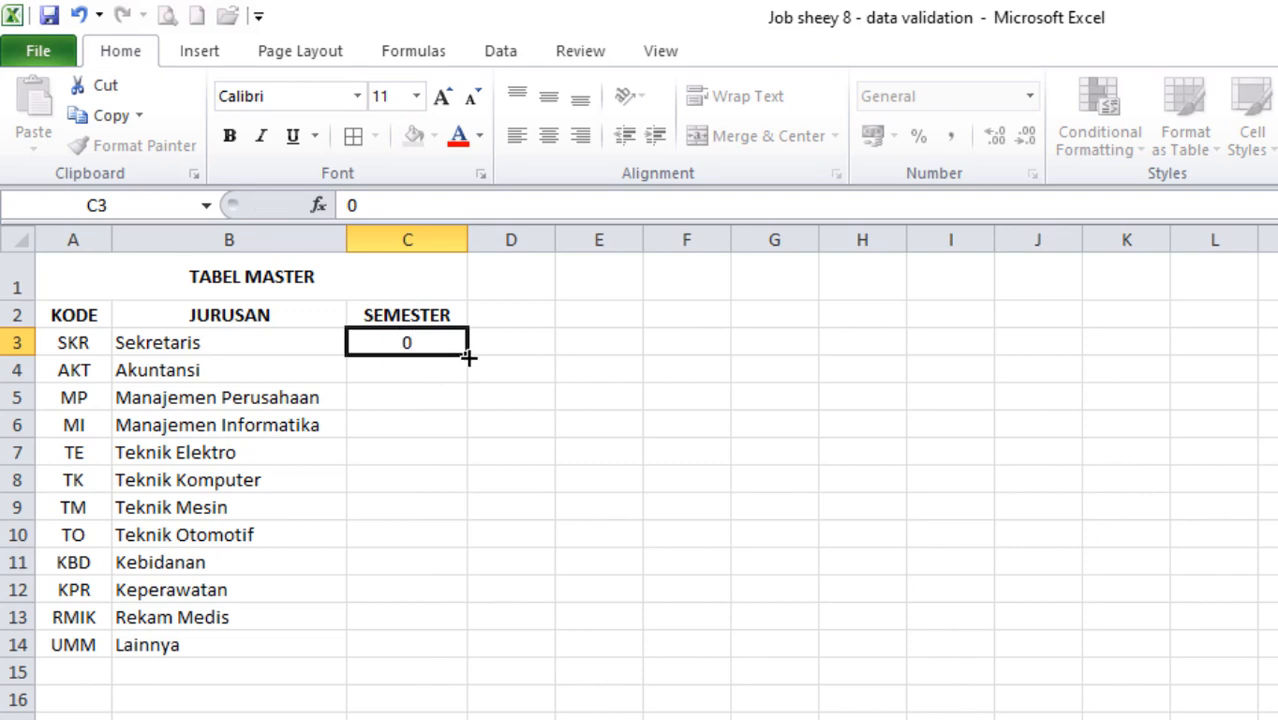
{"action": "left_click_drag", "start_coordinate": [468, 357], "coordinate": [459, 644]}
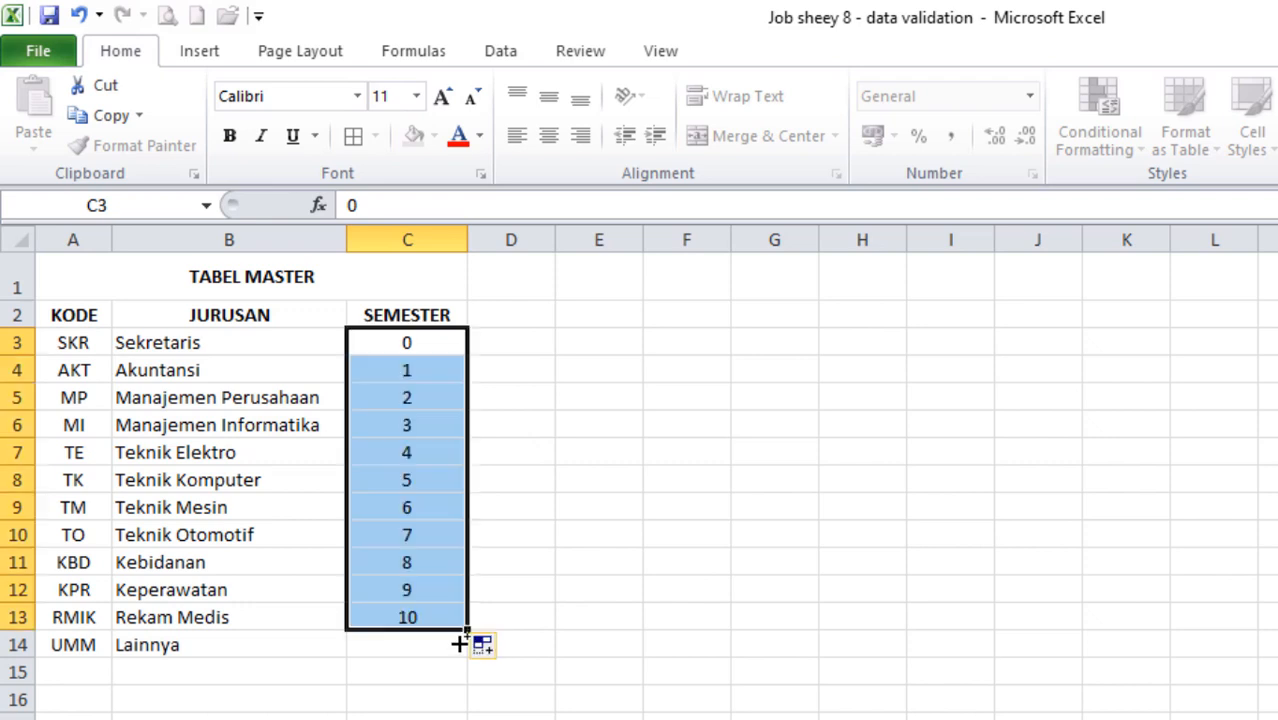
{"action": "left_click", "coordinate": [598, 452]}
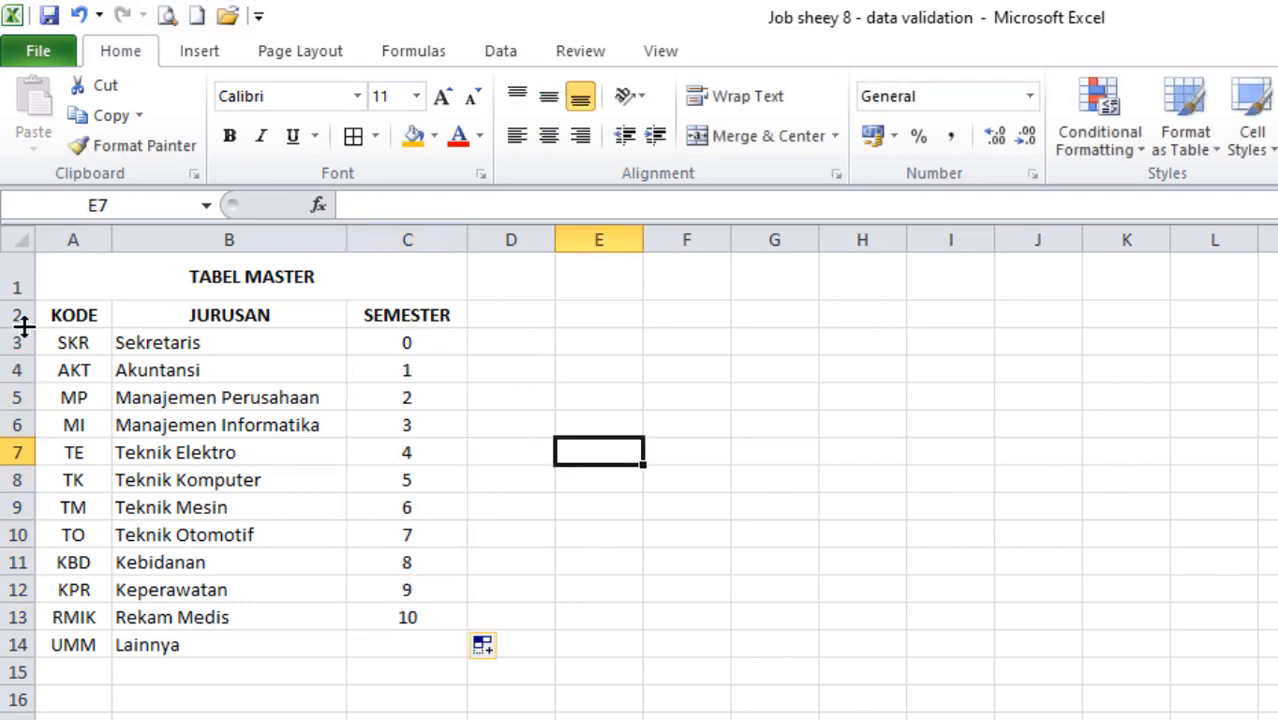
- Make header row 2 slightly taller and apply all borders to the table range A2:C14
{"action": "left_click_drag", "start_coordinate": [23, 325], "coordinate": [363, 652]}
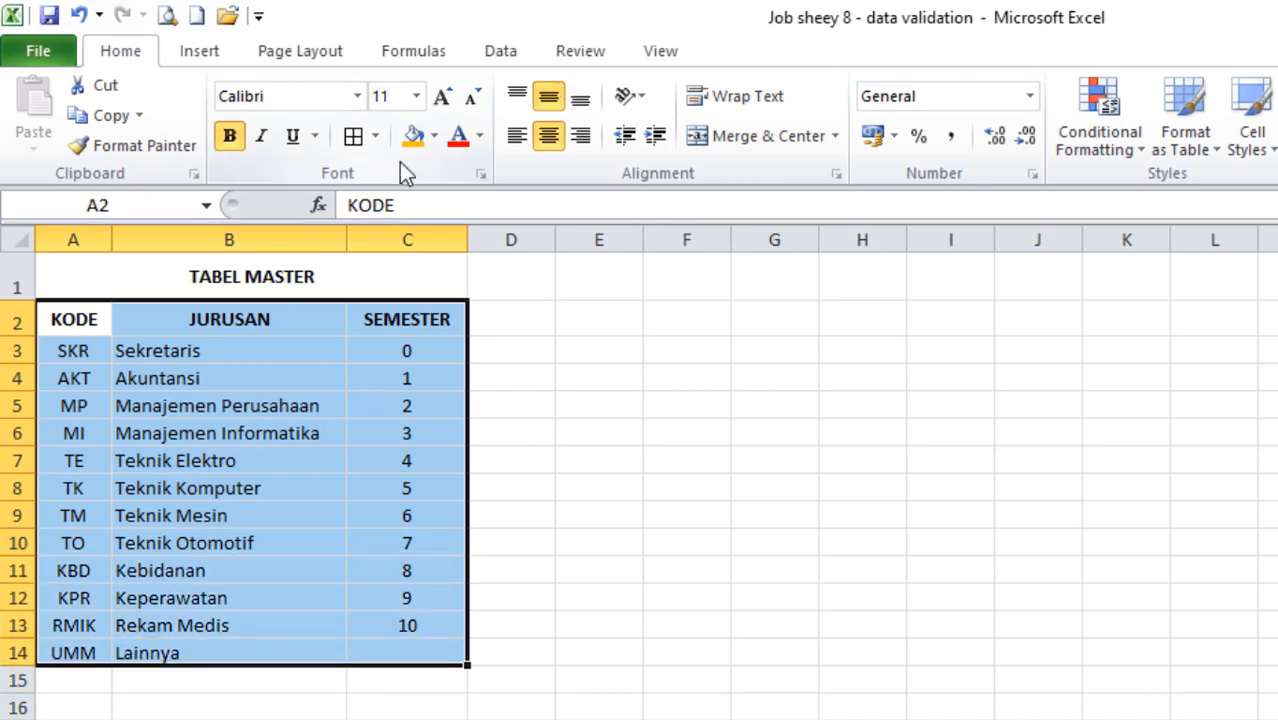
{"action": "left_click", "coordinate": [360, 138]}
{"action": "left_click", "coordinate": [305, 407]}
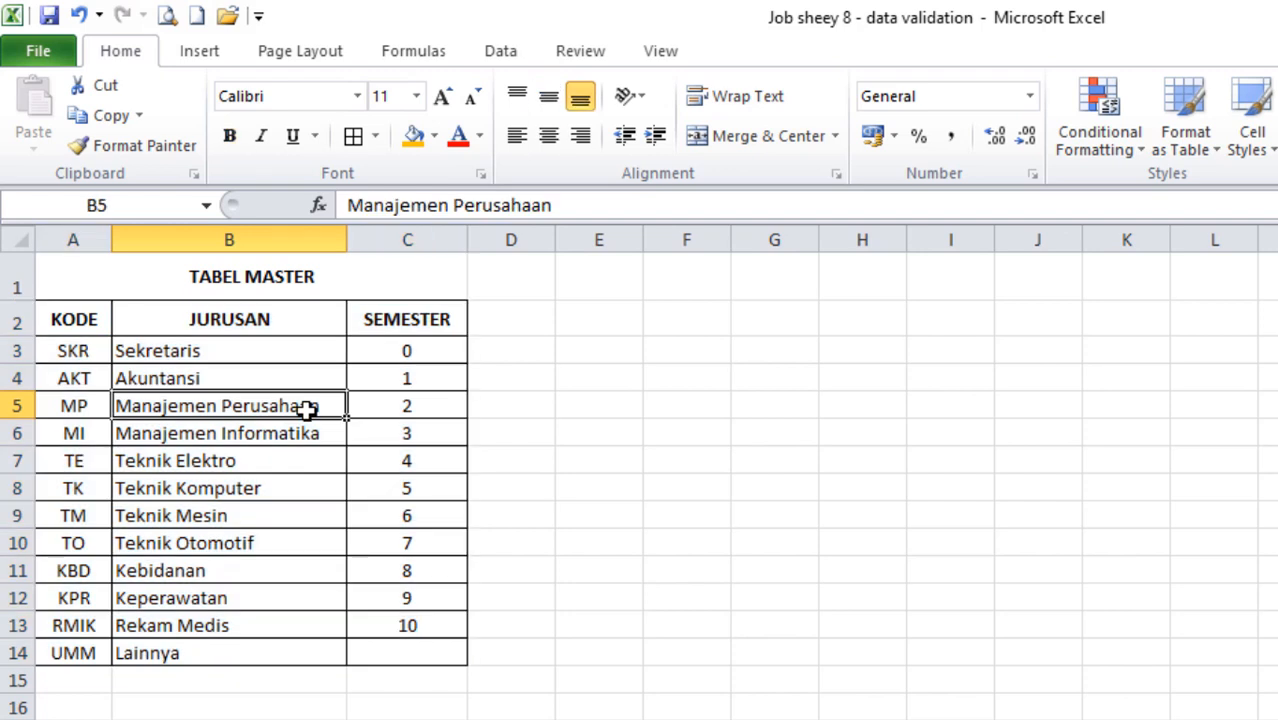
- Fill the header cells A2:C2 with orange
{"action": "left_click", "coordinate": [90, 320]}
{"action": "left_click_drag", "start_coordinate": [295, 333], "coordinate": [397, 319]}
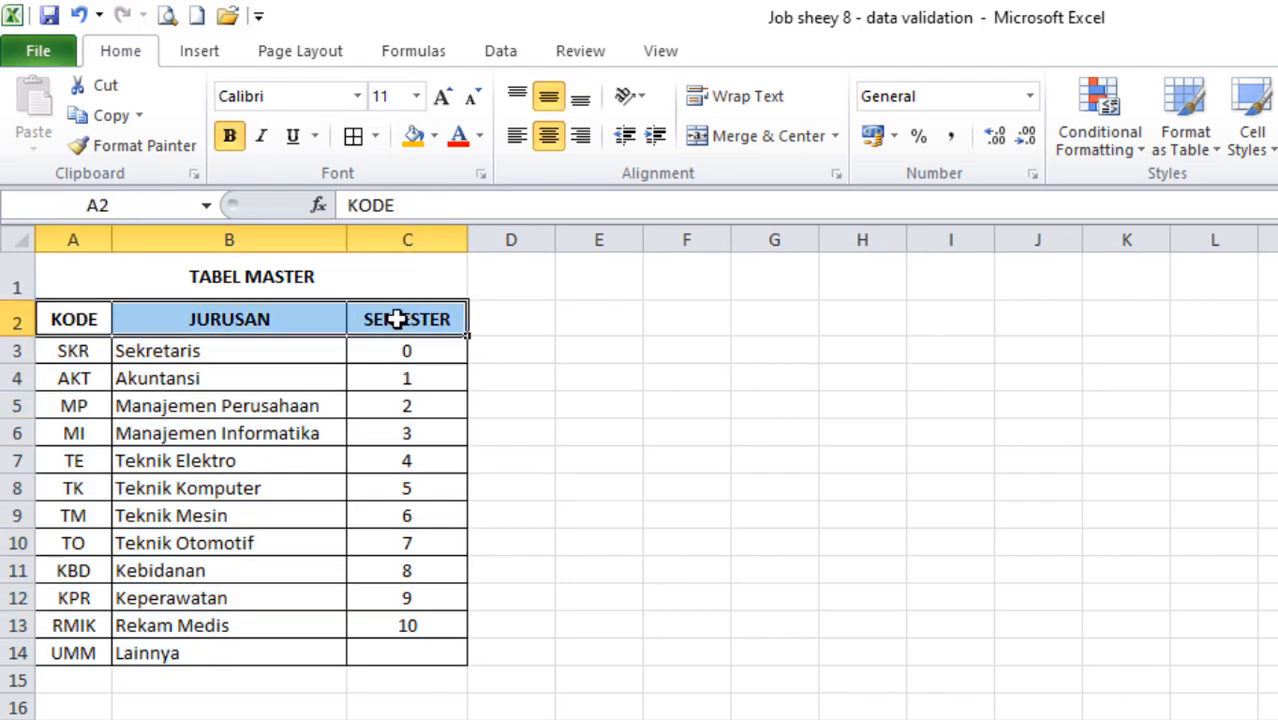
{"action": "left_click", "coordinate": [414, 138]}
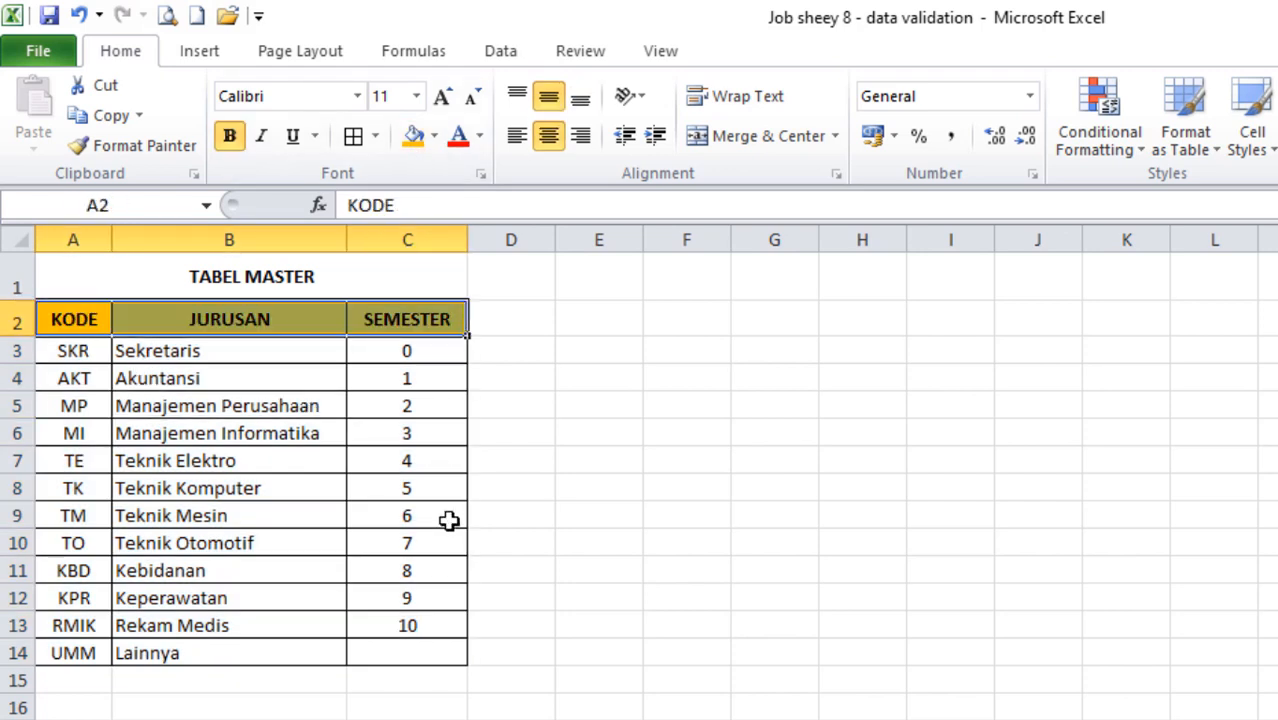
{"action": "left_click", "coordinate": [556, 470]}
{"action": "left_click", "coordinate": [507, 305]}
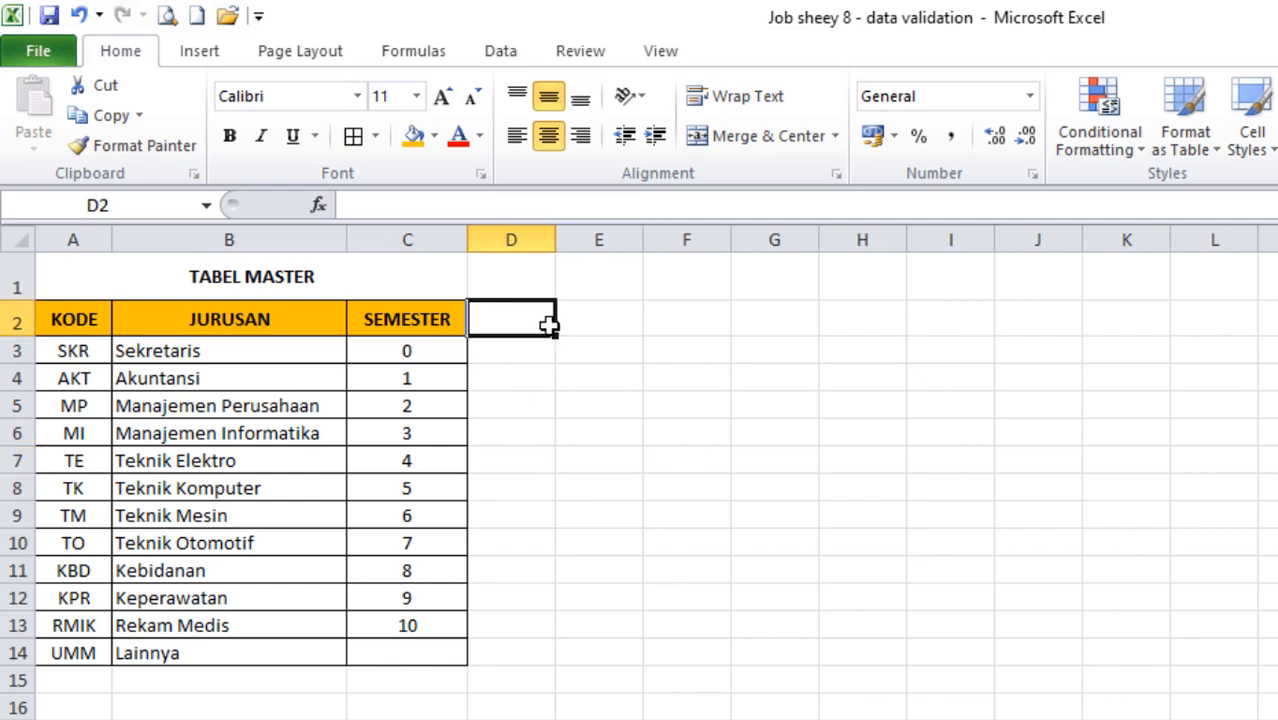
- Widen column B slightly and select the JURUSAN entries B3:B14
{"action": "left_click", "coordinate": [531, 376]}
{"action": "left_click", "coordinate": [518, 319]}
{"action": "left_click_drag", "start_coordinate": [349, 238], "coordinate": [366, 231]}
{"action": "left_click", "coordinate": [214, 322]}
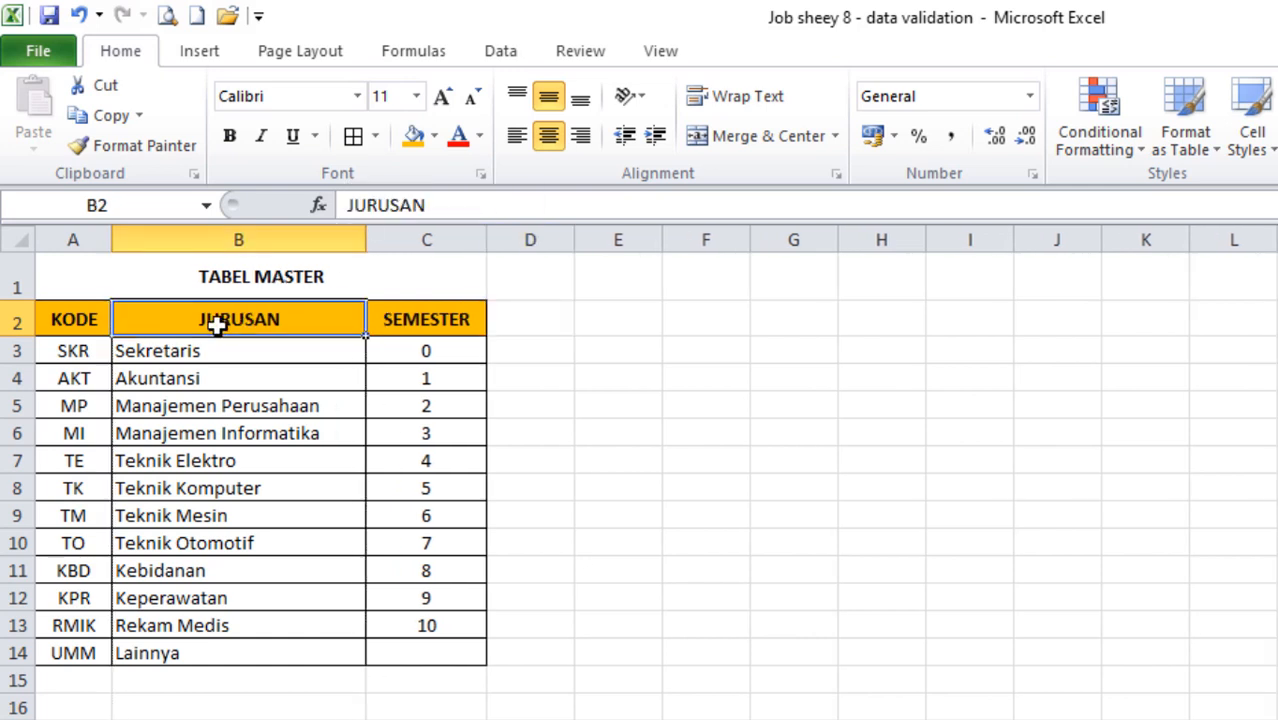
{"action": "left_click_drag", "start_coordinate": [176, 350], "coordinate": [228, 640]}
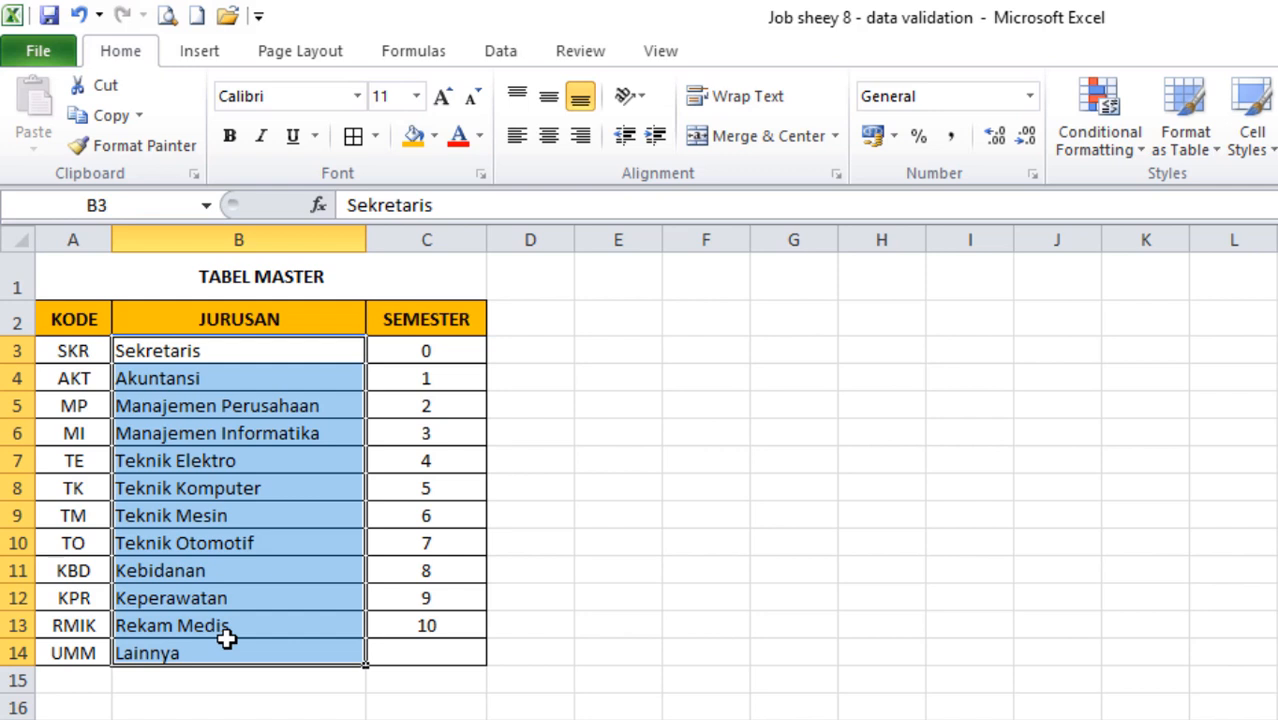
{"action": "right_click", "coordinate": [193, 350]}
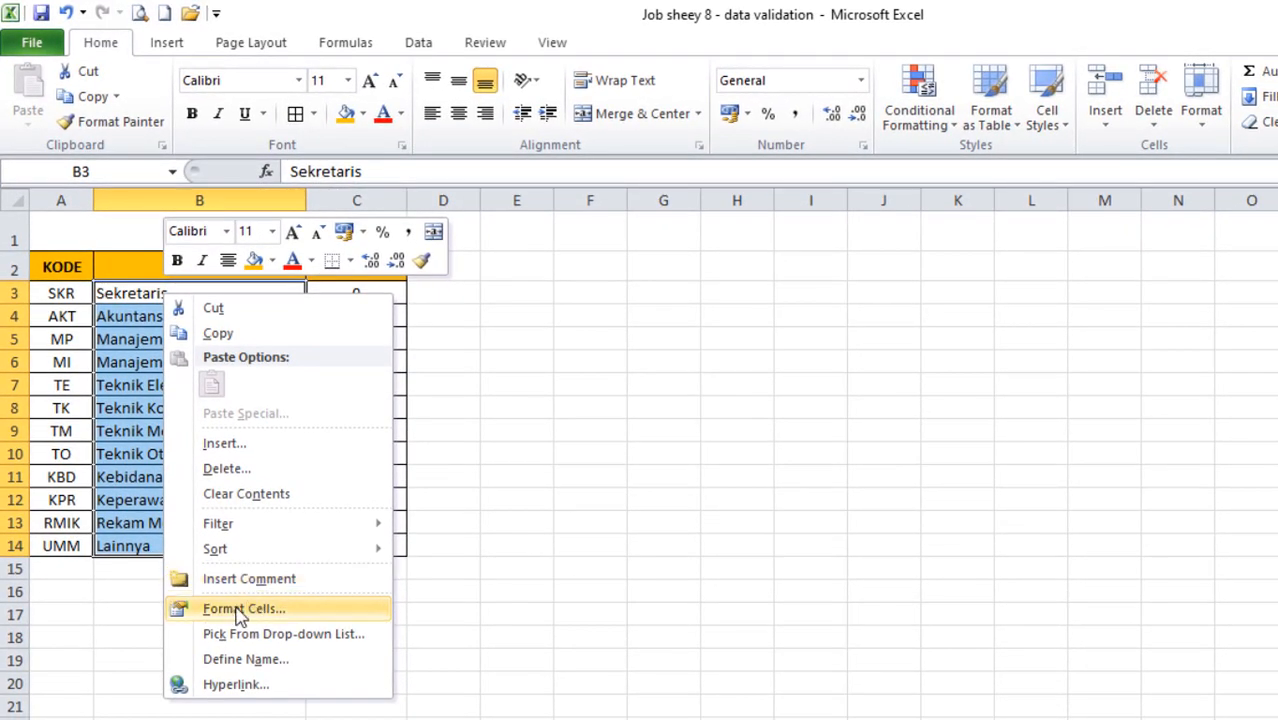
{"action": "left_click", "coordinate": [240, 609]}
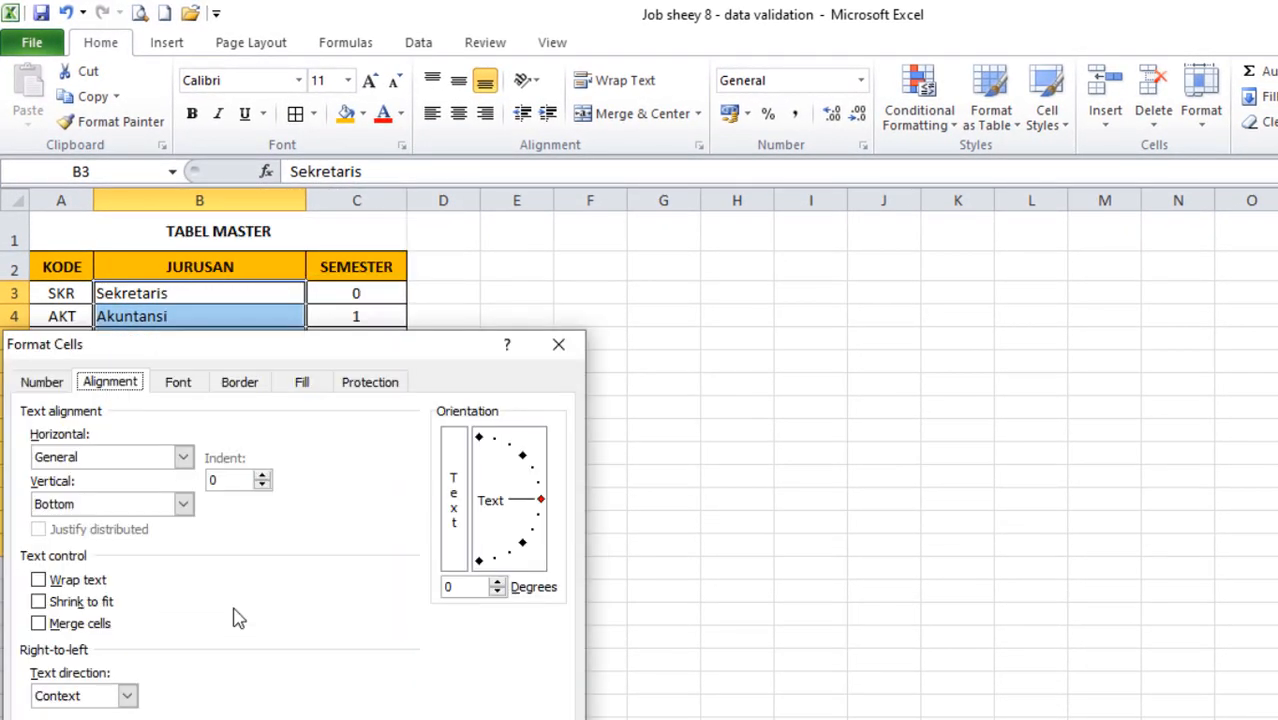
{"action": "left_click_drag", "start_coordinate": [195, 350], "coordinate": [615, 252]}
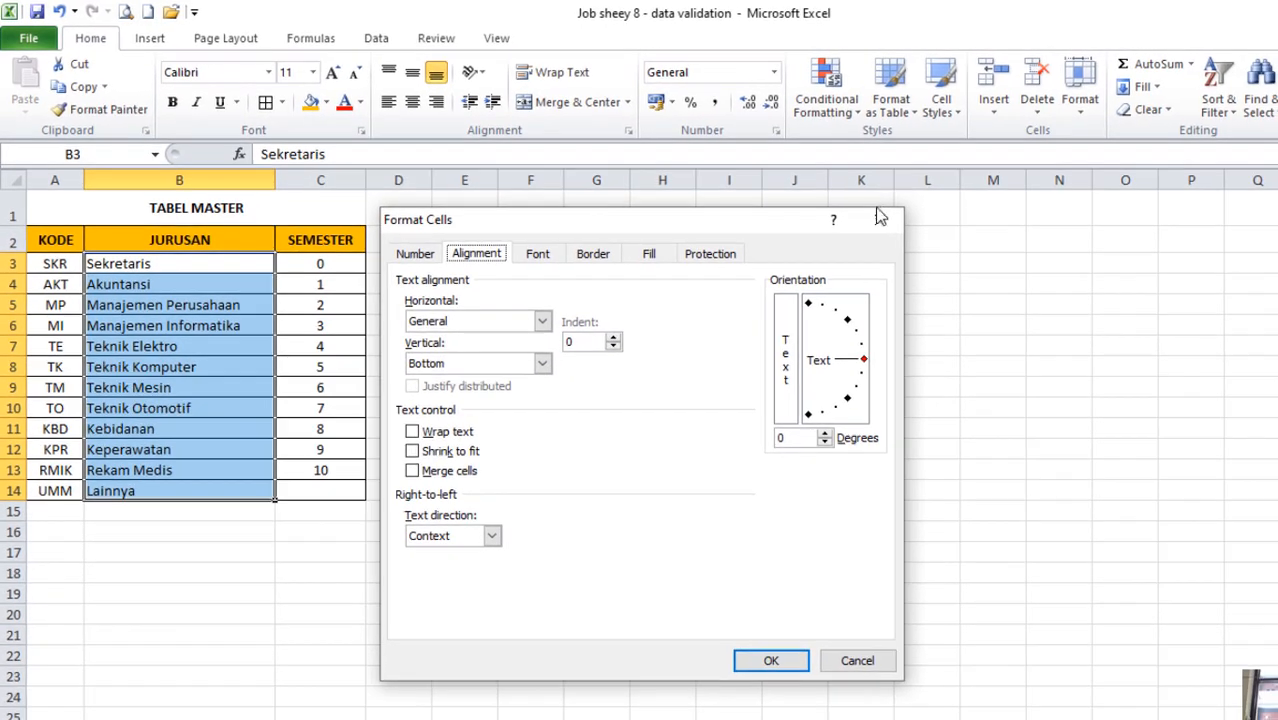
{"action": "left_click", "coordinate": [978, 244]}
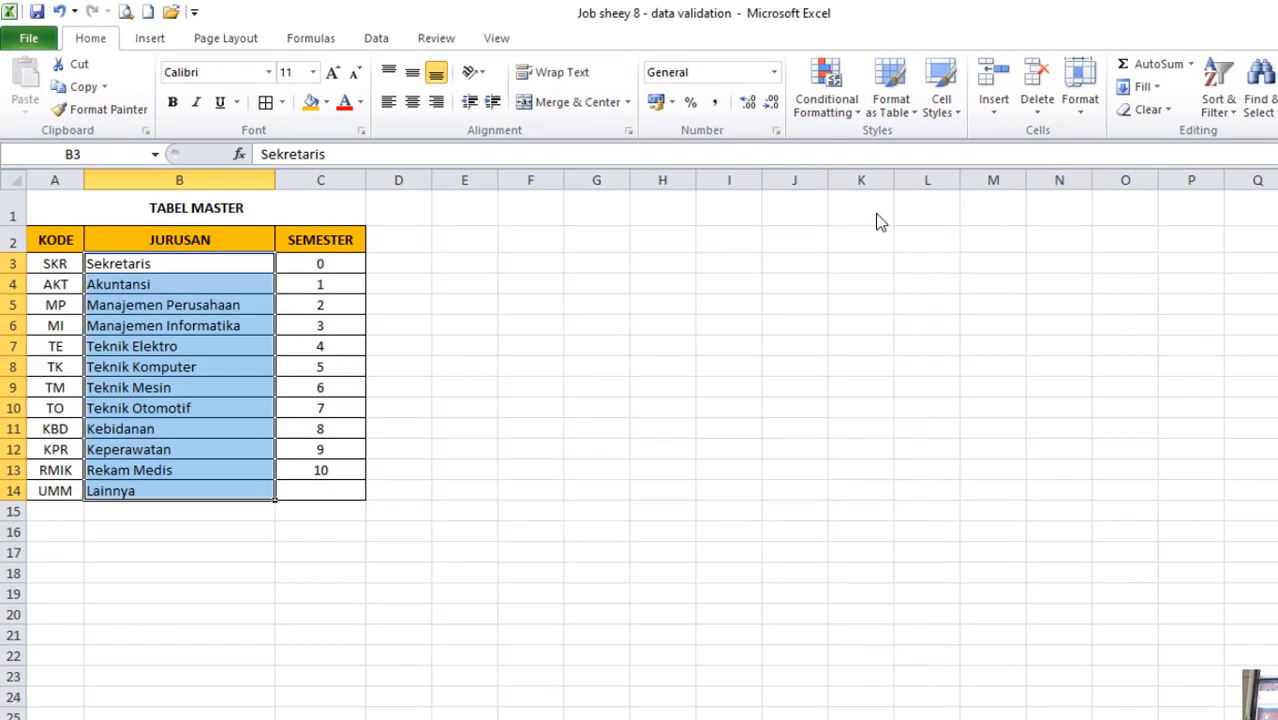
- Set the JURUSAN entries B3:B14 to left alignment with an indent of 1
{"action": "right_click", "coordinate": [190, 265]}
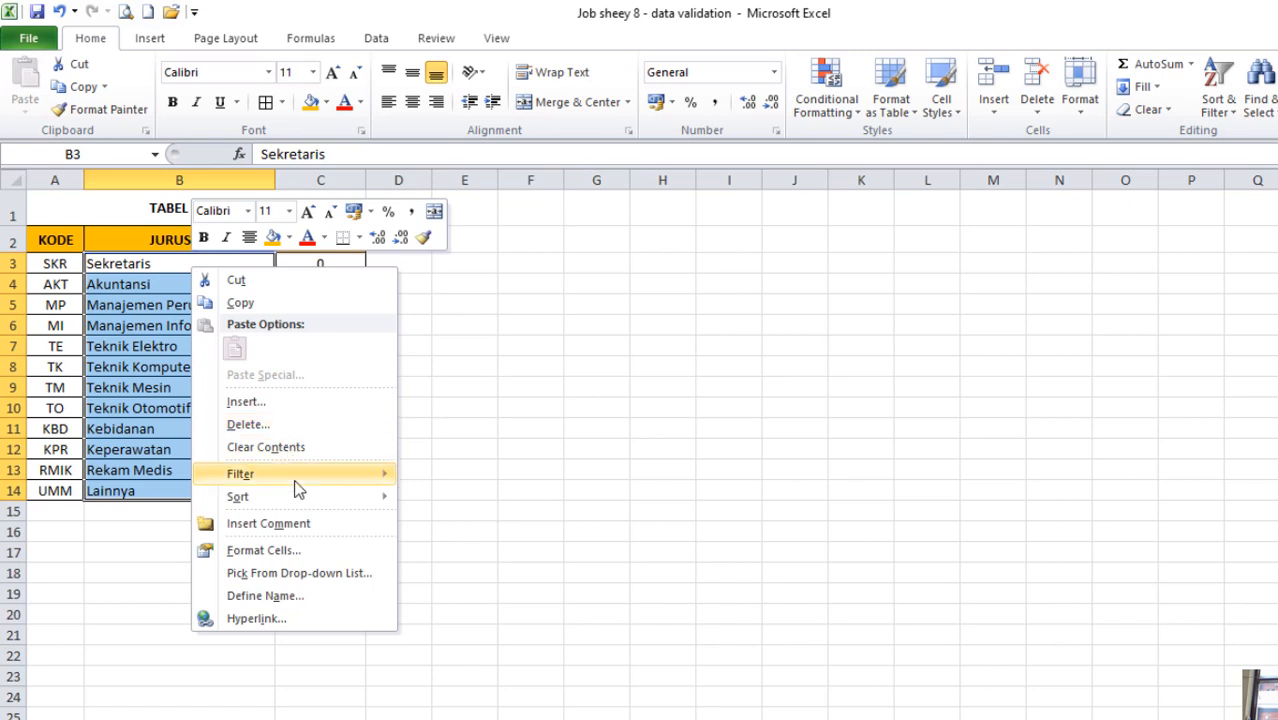
{"action": "left_click", "coordinate": [265, 551]}
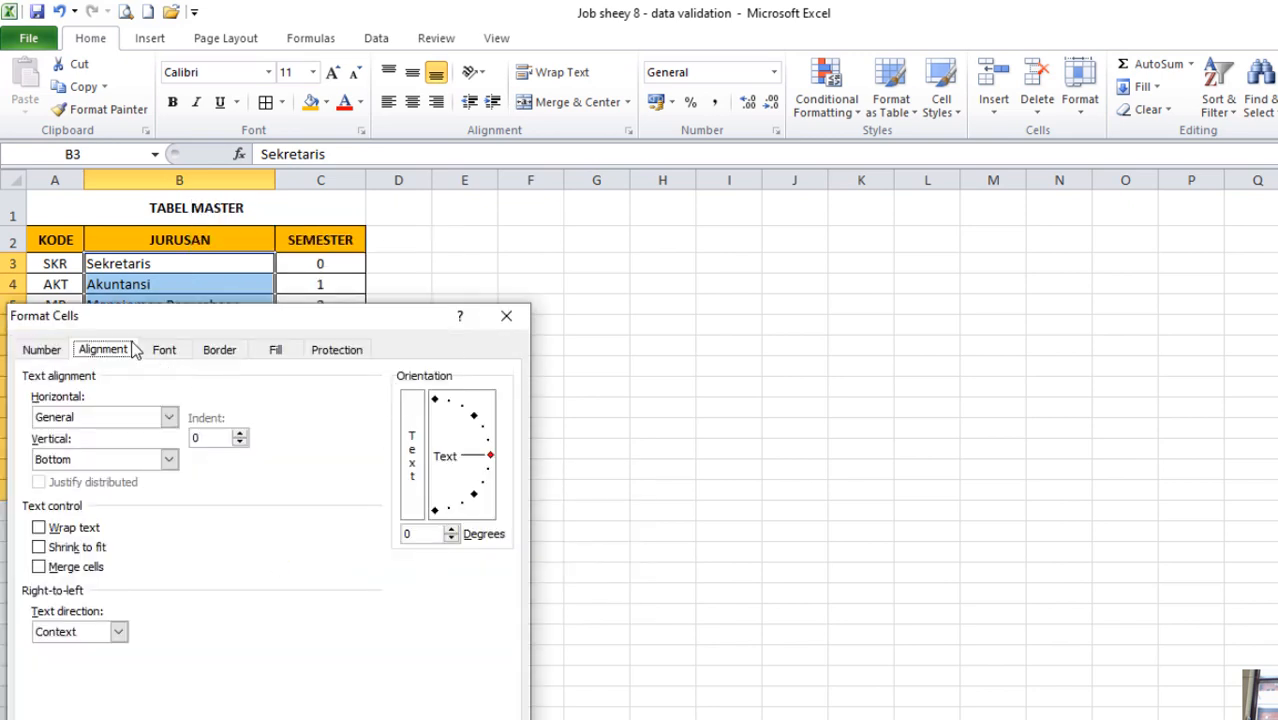
{"action": "left_click", "coordinate": [240, 437]}
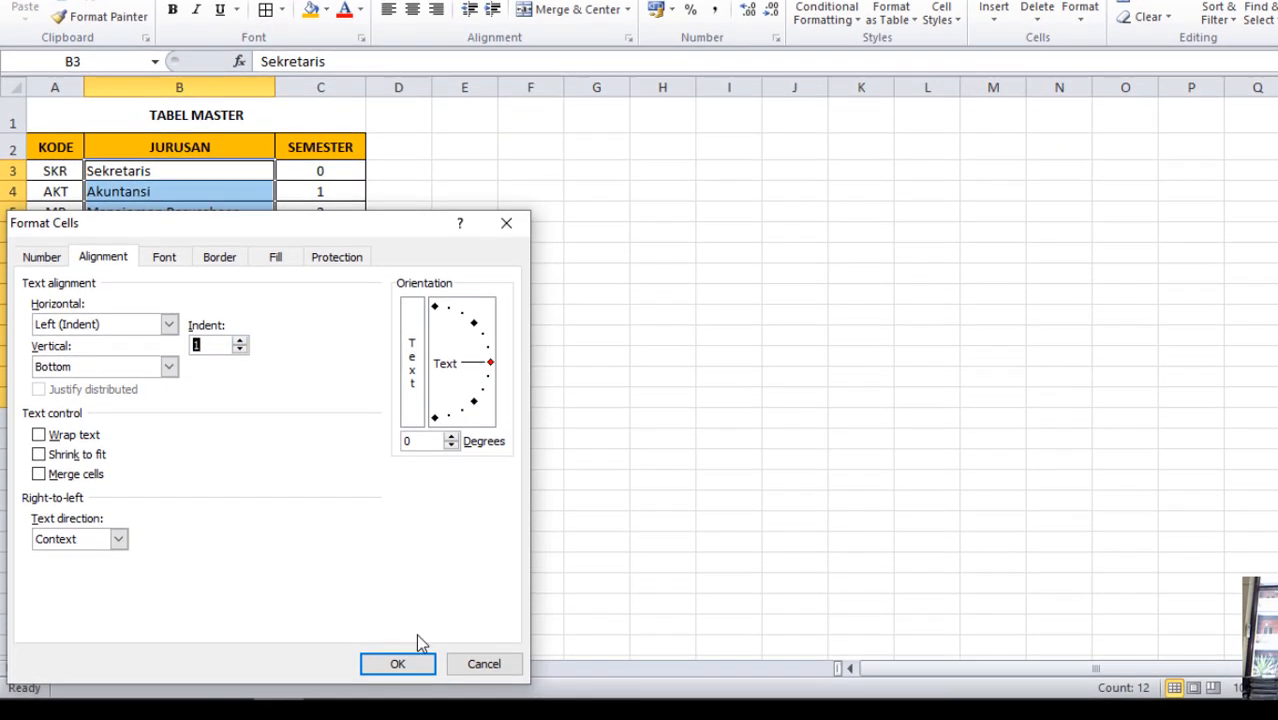
{"action": "left_click", "coordinate": [399, 667]}
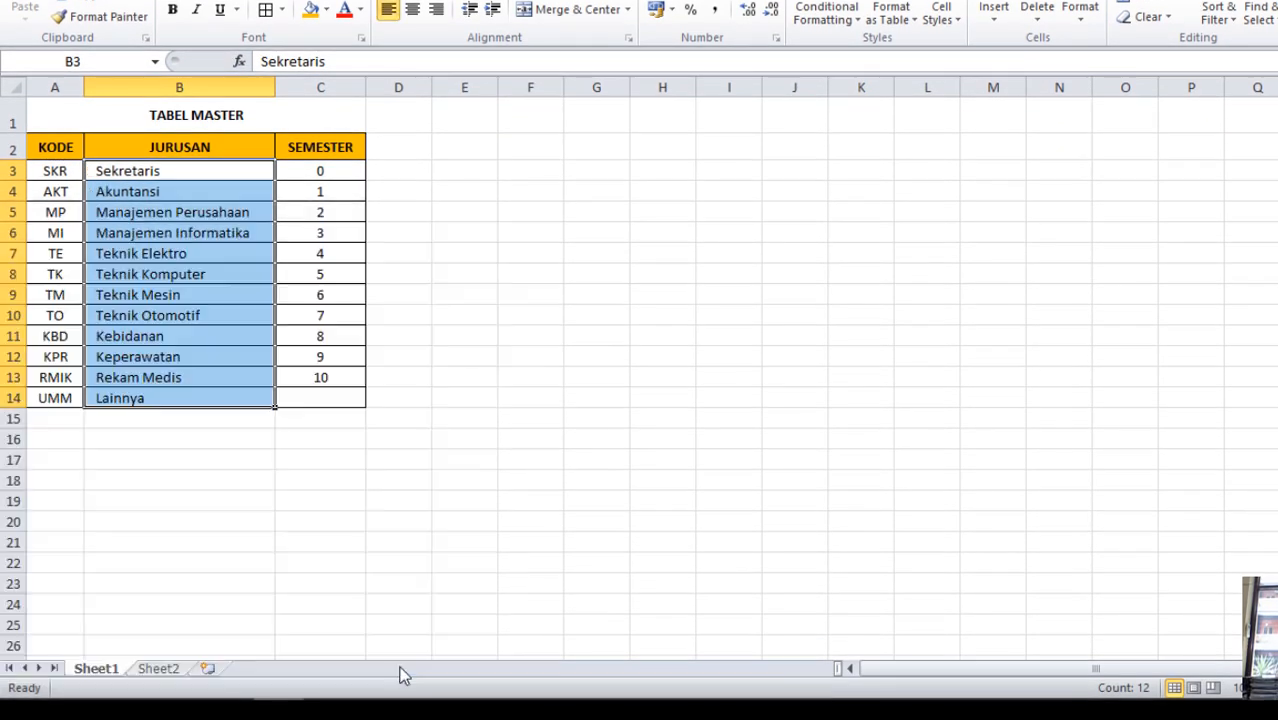
{"action": "left_click", "coordinate": [239, 334]}
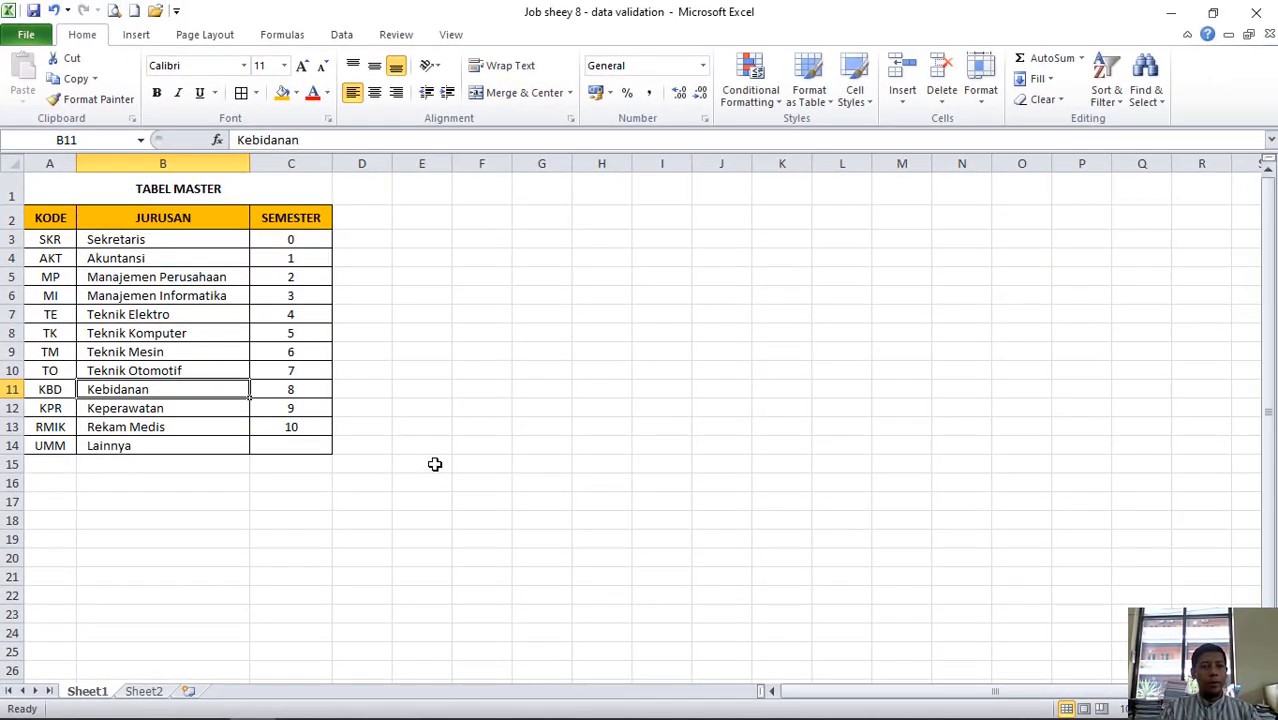
{"action": "left_click", "coordinate": [491, 404]}
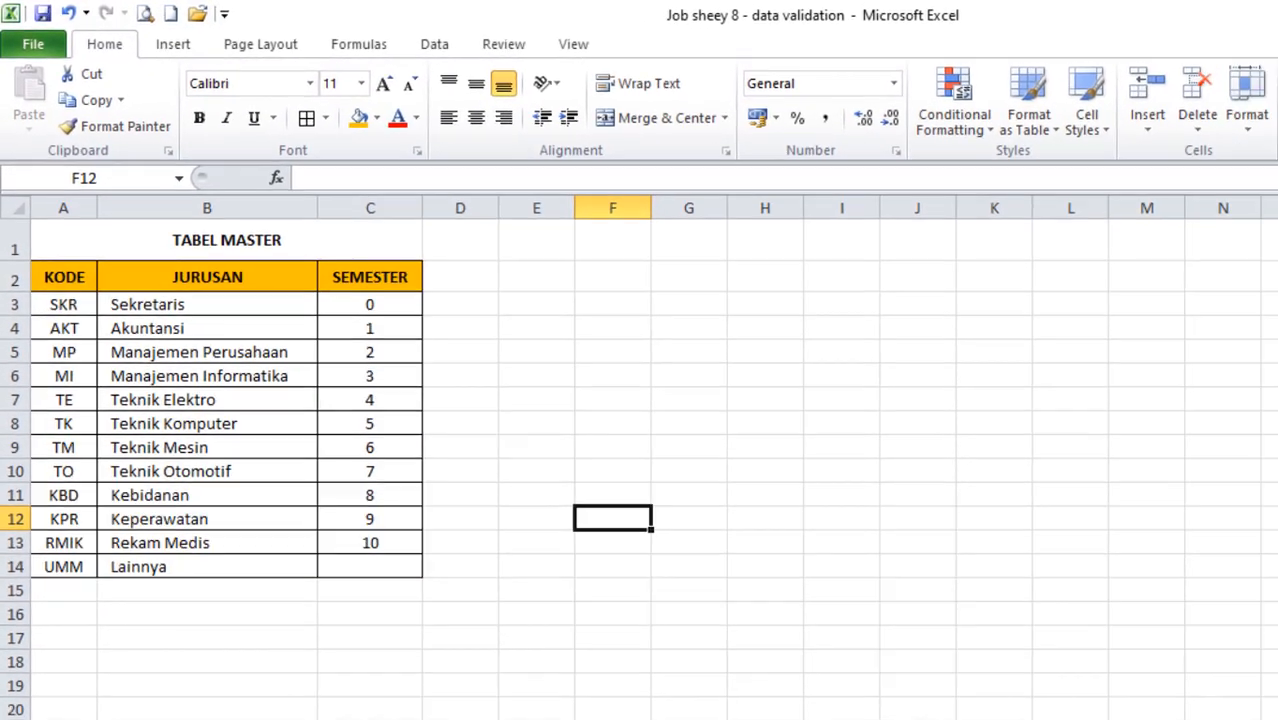
- Rename Sheet1 as TBL MASTER
{"action": "right_click", "coordinate": [122, 719]}
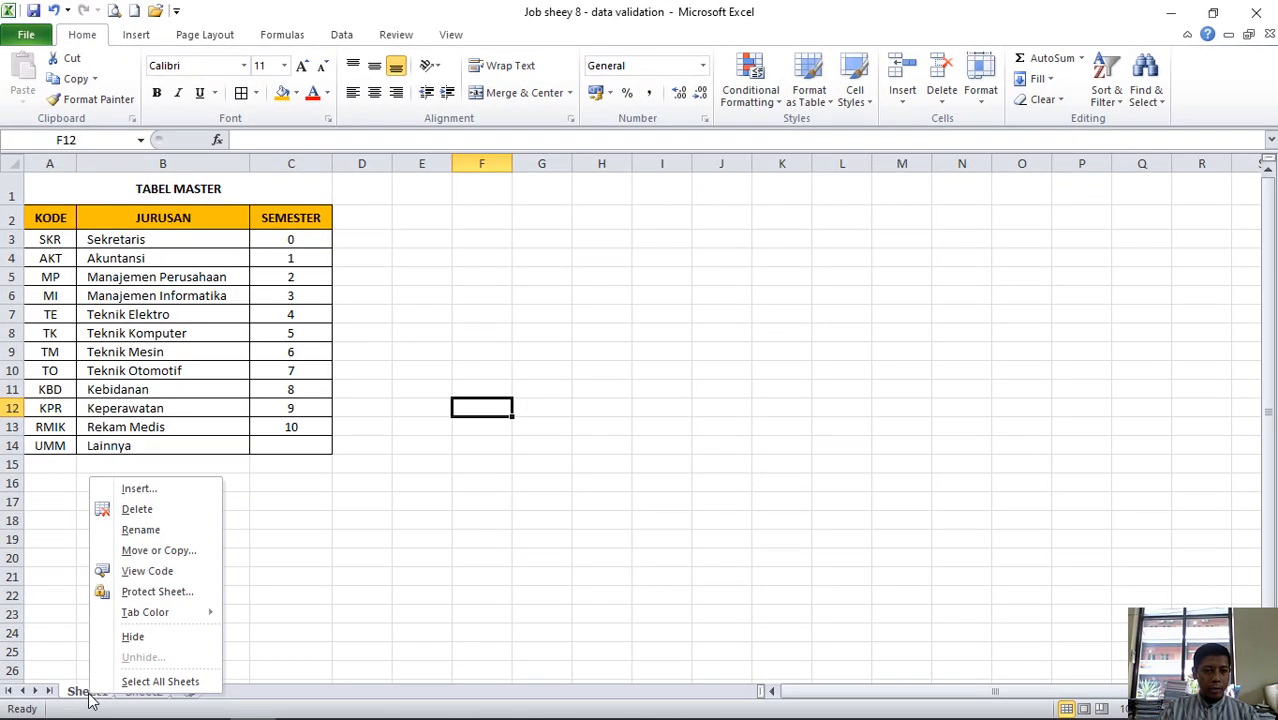
{"action": "left_click", "coordinate": [145, 533]}
{"action": "type", "text": "TB"}
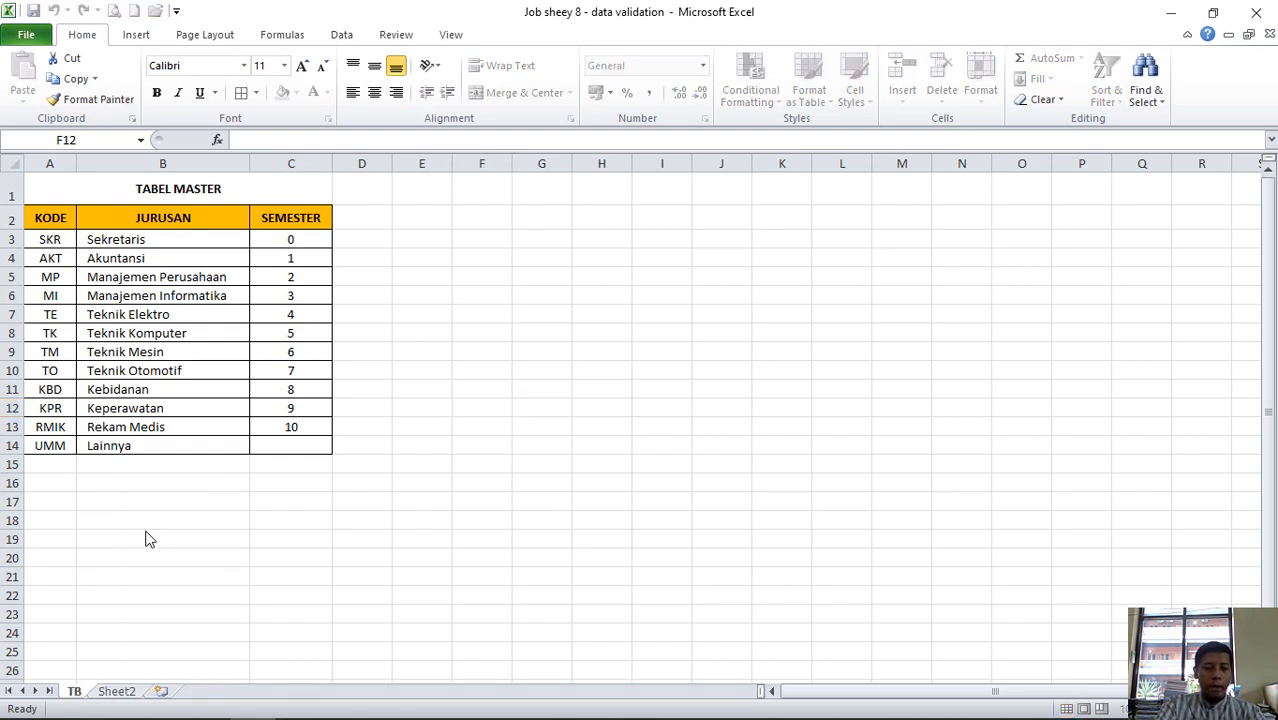
{"action": "type", "text": "L"}
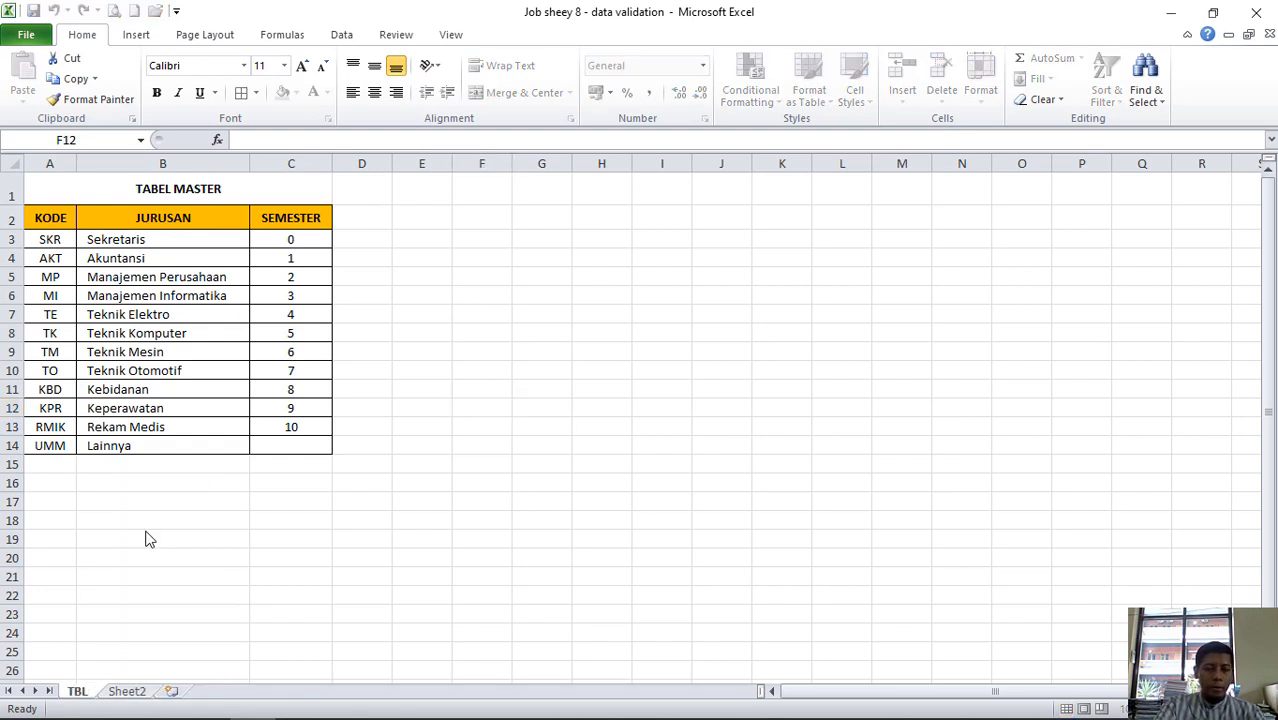
{"action": "type", "text": " MASTER"}
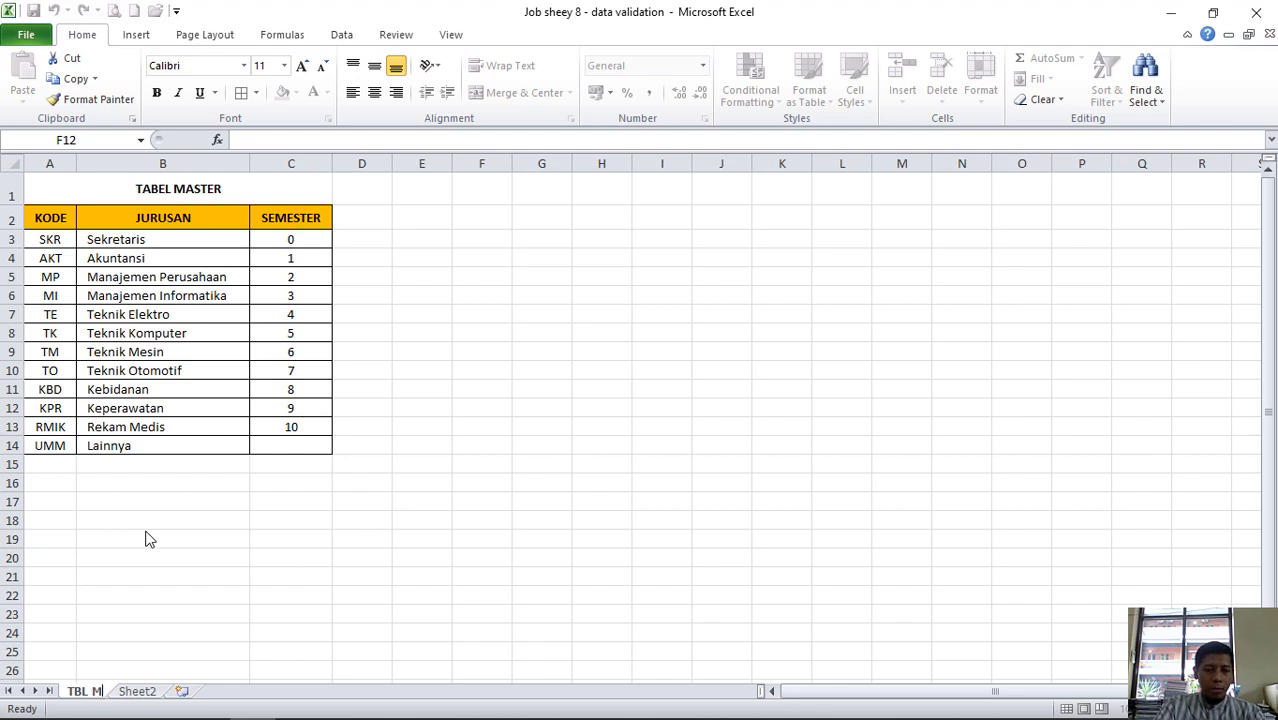
{"action": "left_click", "coordinate": [185, 632]}
- Rename Sheet2 as PESERTA
{"action": "left_click", "coordinate": [176, 691]}
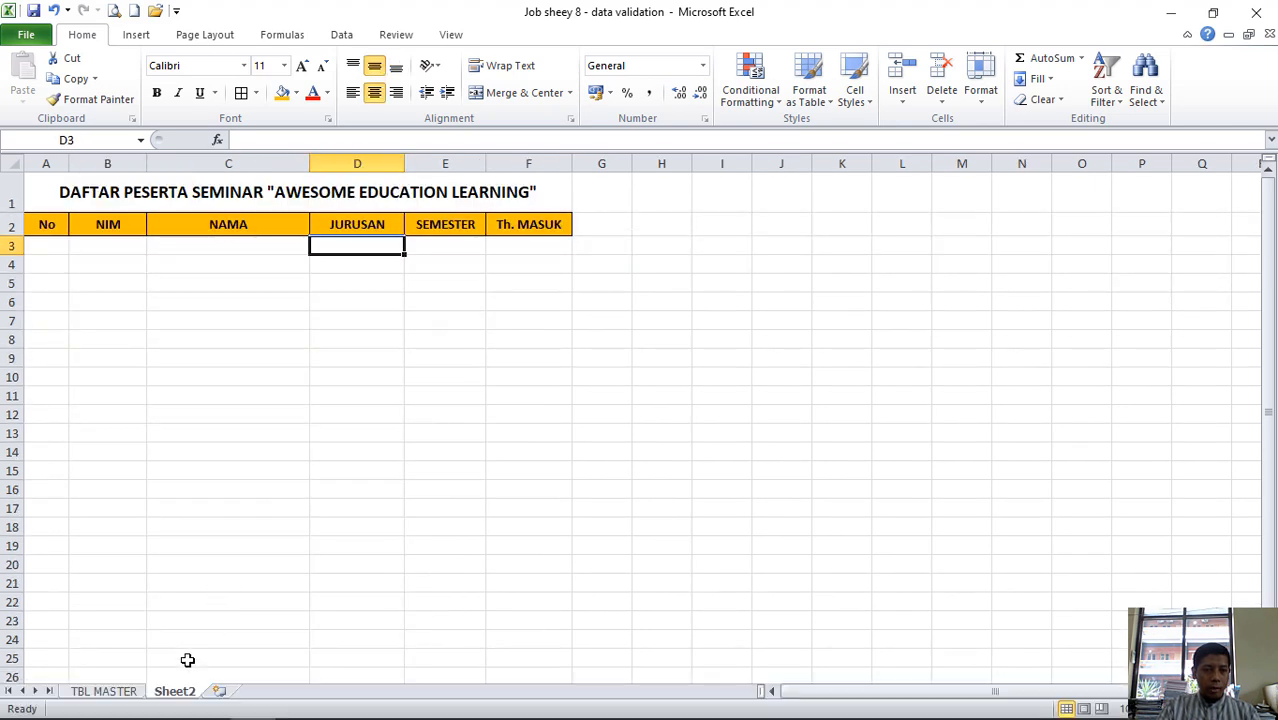
{"action": "right_click", "coordinate": [175, 692]}
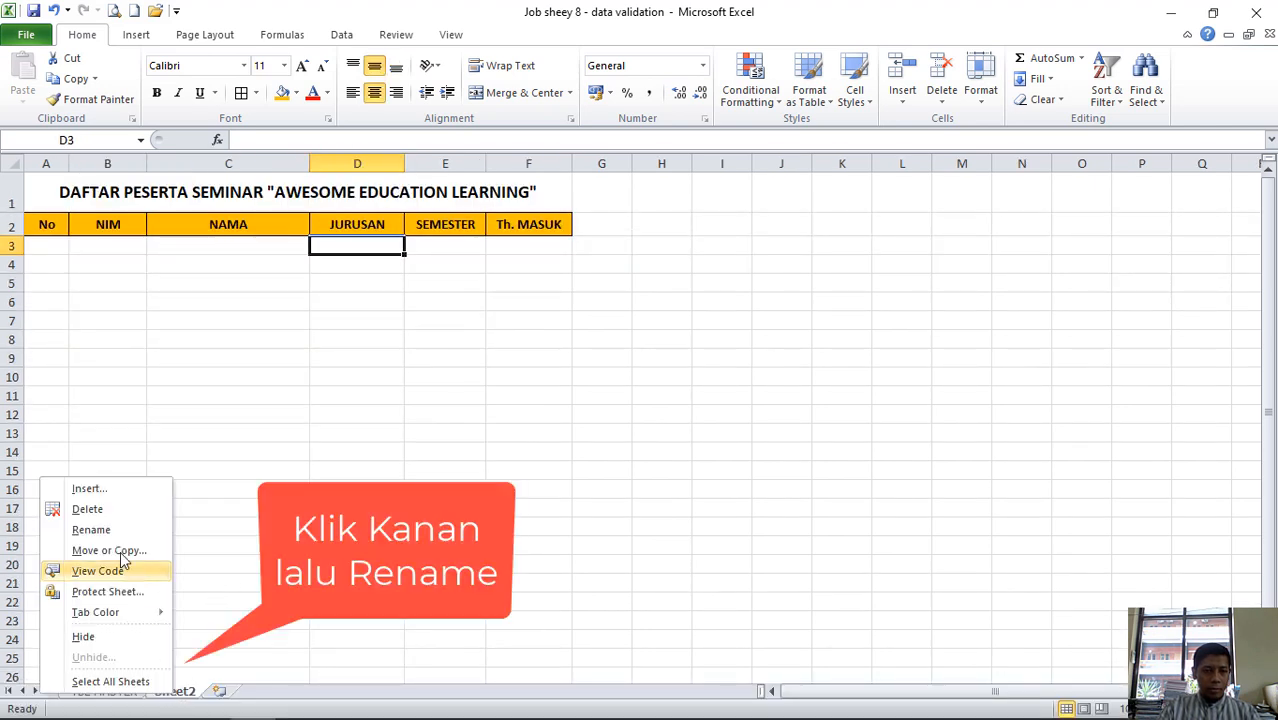
{"action": "left_click", "coordinate": [95, 536]}
{"action": "key", "text": "BackSpace"}
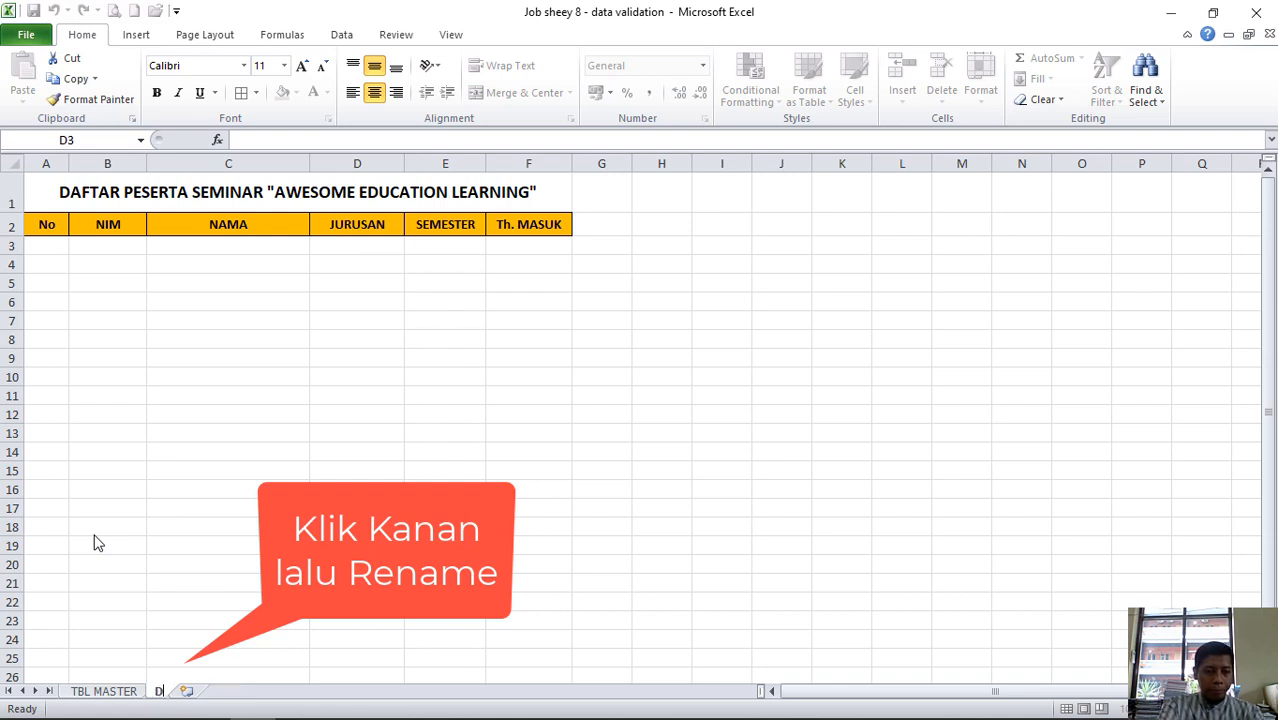
{"action": "type", "text": "PESEERTA"}
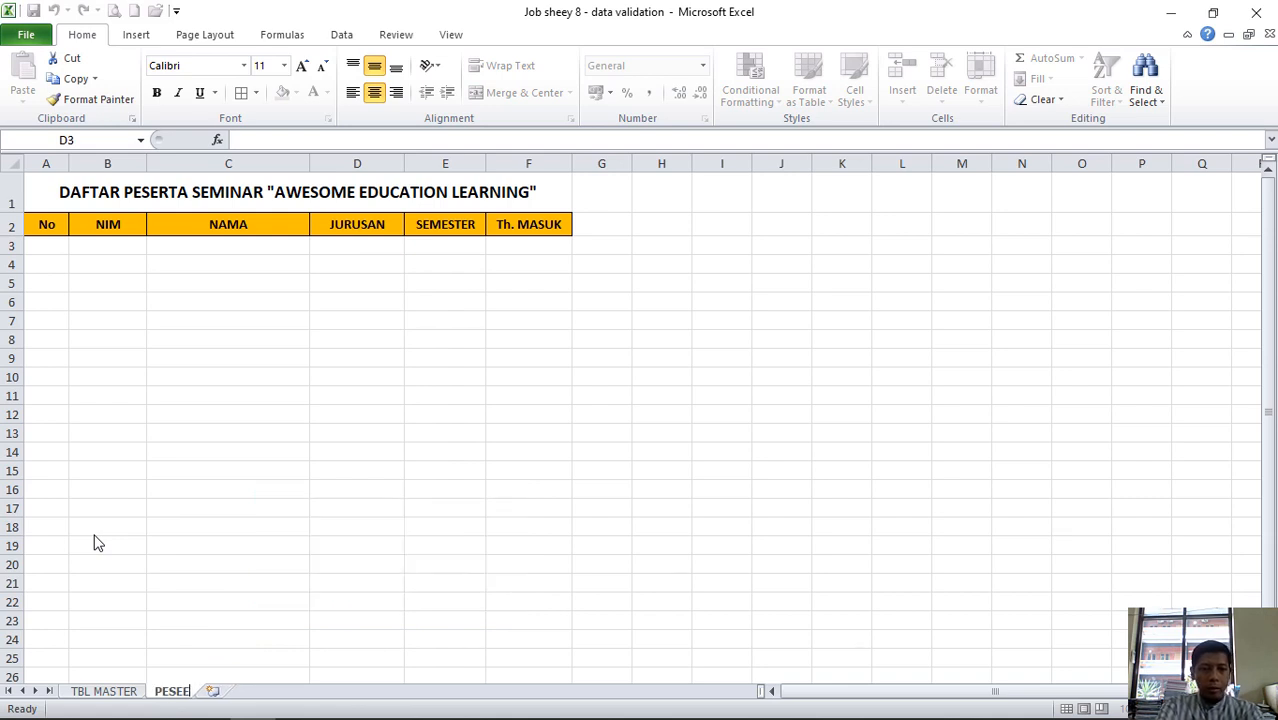
{"action": "key", "text": "BackSpace"}
{"action": "key", "text": "BackSpace"}
{"action": "key", "text": "BackSpace"}
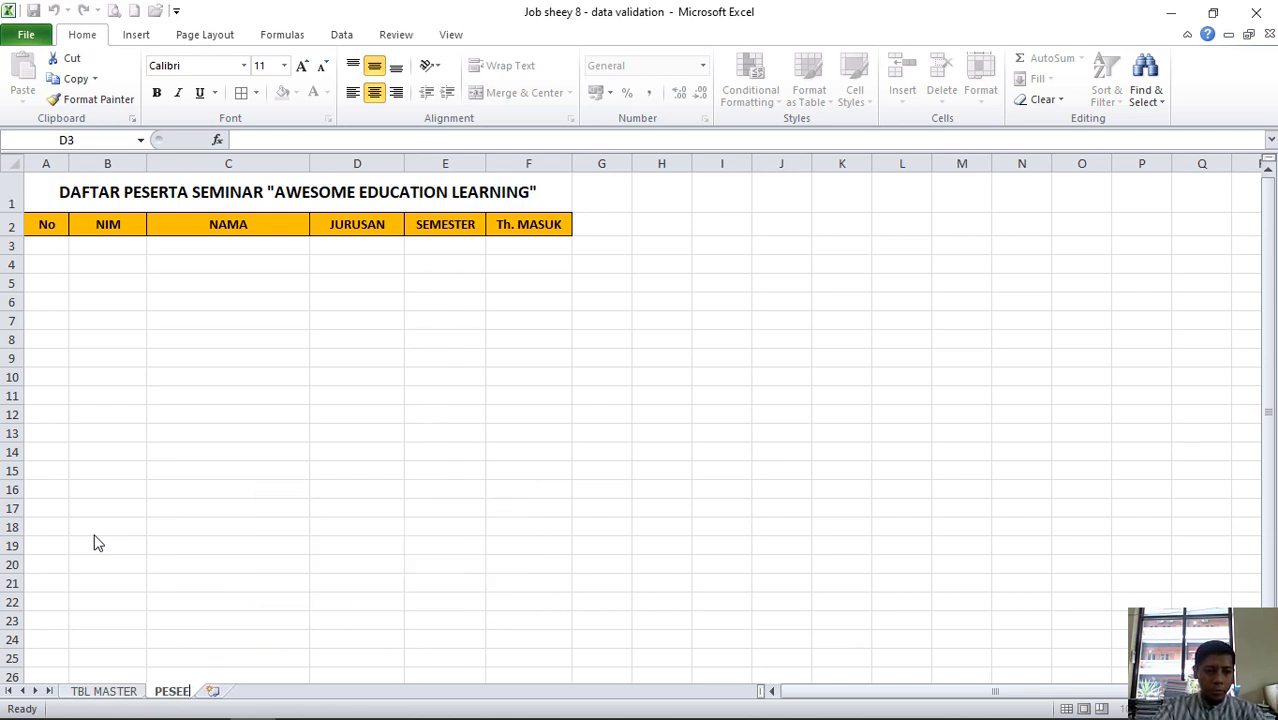
{"action": "type", "text": "RTA"}
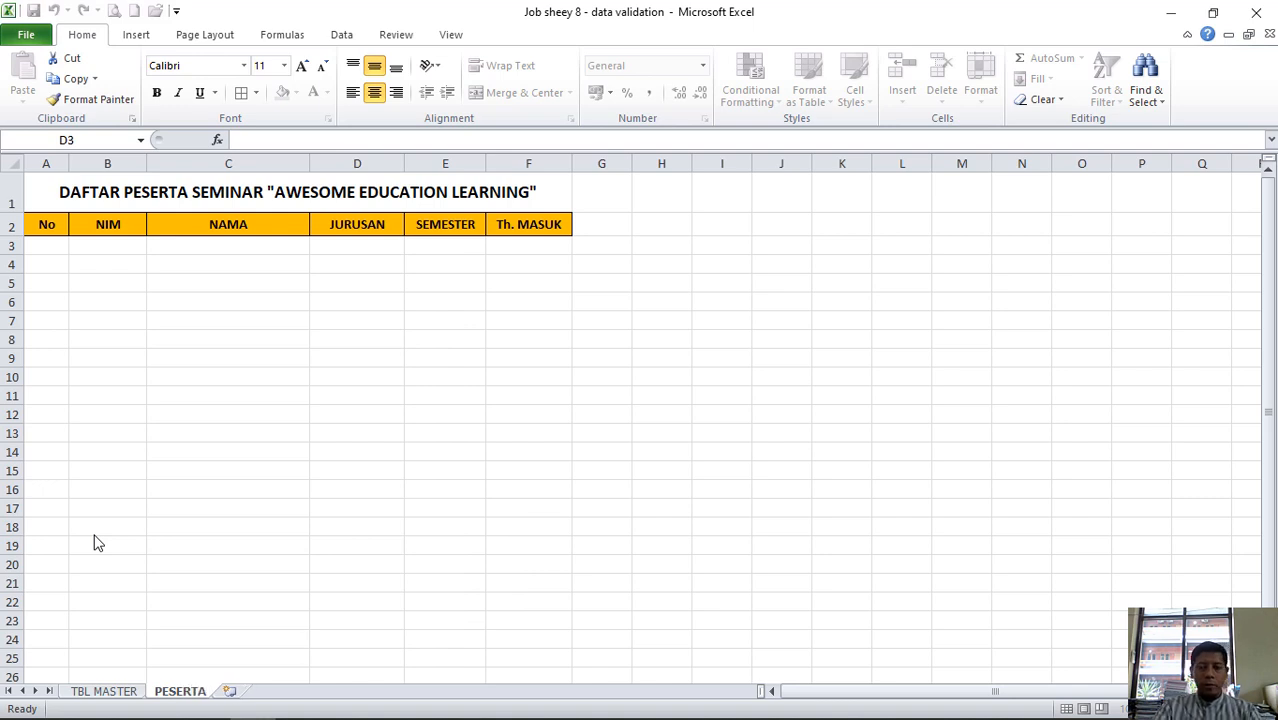
{"action": "key", "text": "Return"}
{"action": "left_click", "coordinate": [224, 352]}
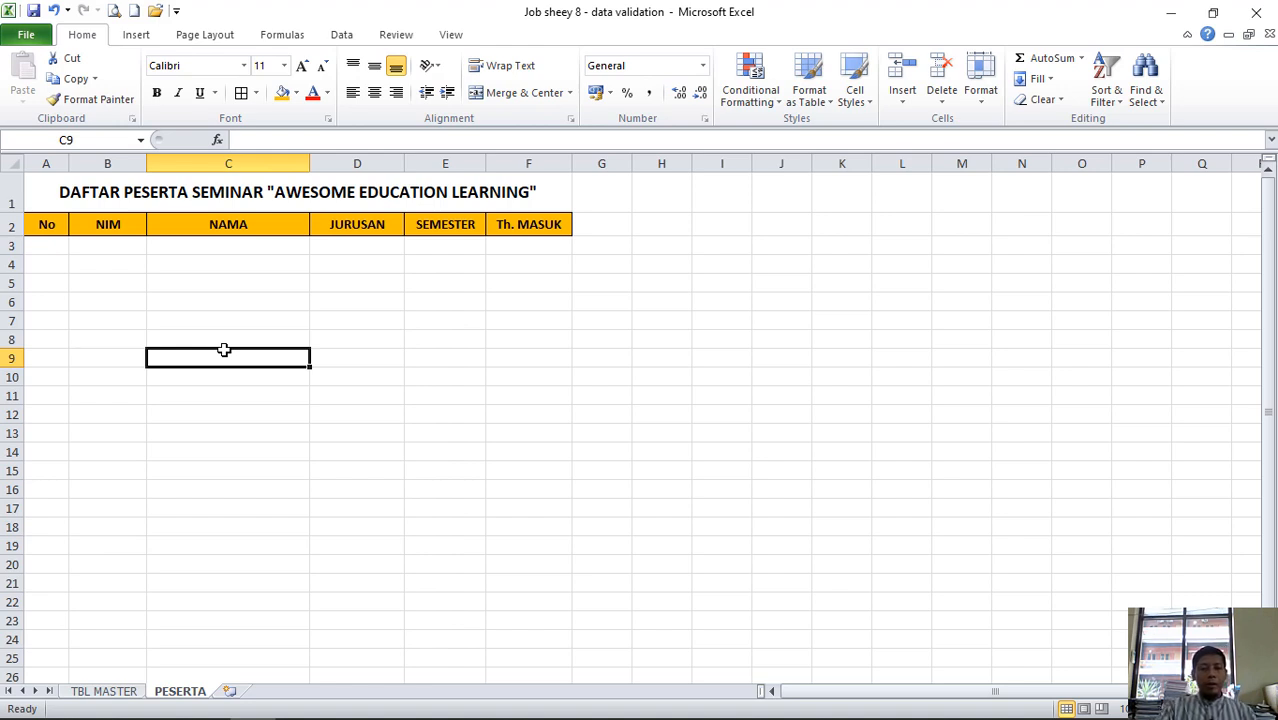
- Examine the JURUSAN and SEMESTER entry cells D3 and E3, and switch to the TBL MASTER sheet
{"action": "left_click", "coordinate": [372, 250]}
{"action": "left_click", "coordinate": [456, 244]}
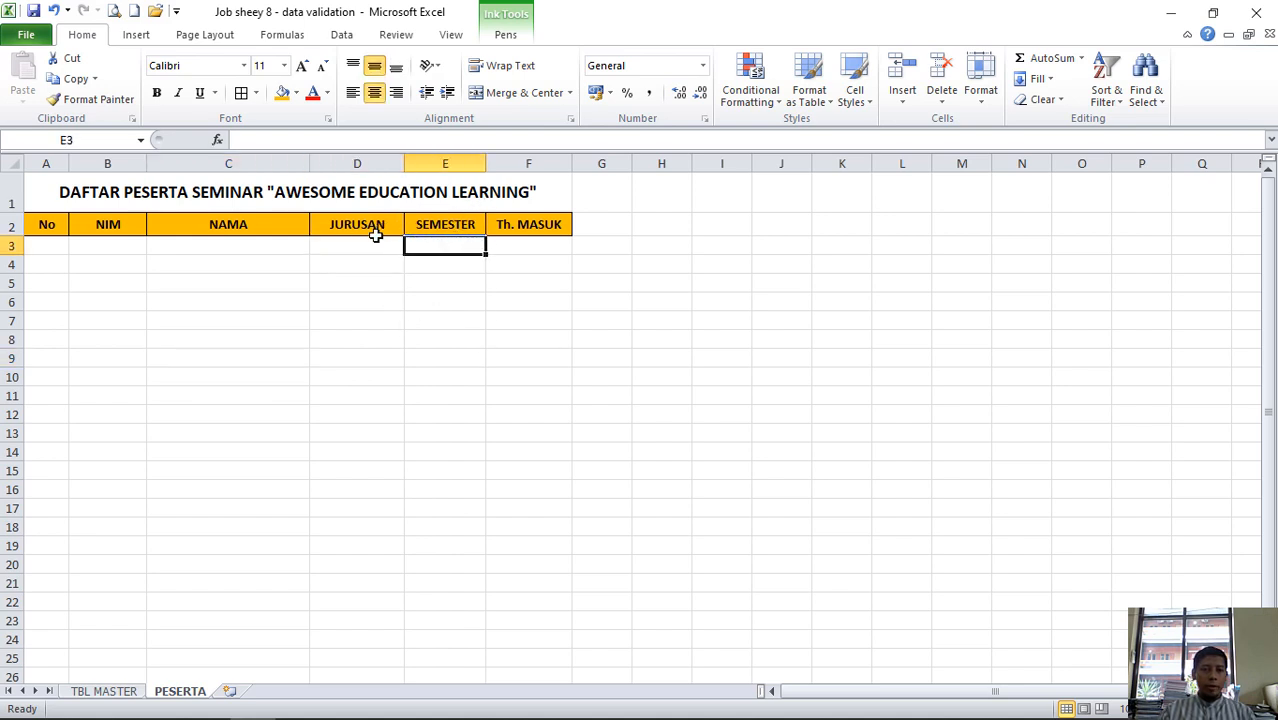
{"action": "left_click", "coordinate": [372, 246]}
{"action": "left_click", "coordinate": [428, 246]}
{"action": "left_click", "coordinate": [369, 246]}
{"action": "left_click", "coordinate": [448, 250]}
{"action": "left_click", "coordinate": [374, 248]}
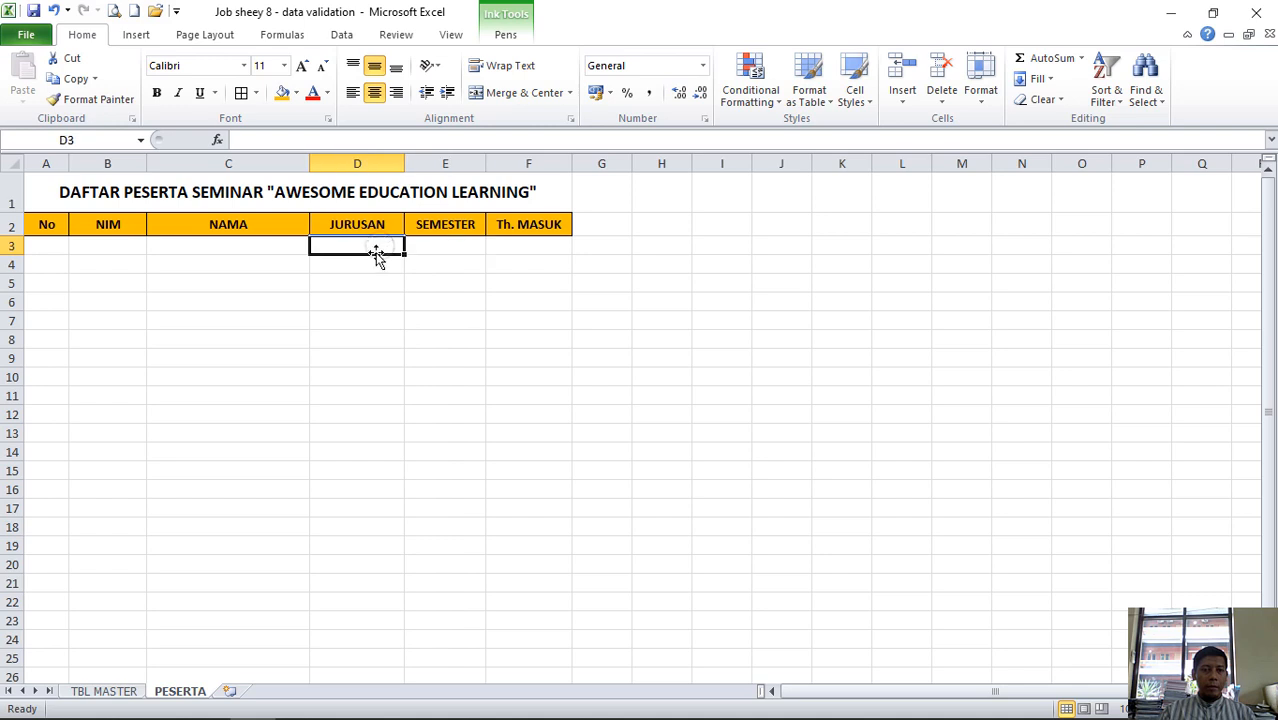
{"action": "left_click", "coordinate": [104, 691]}
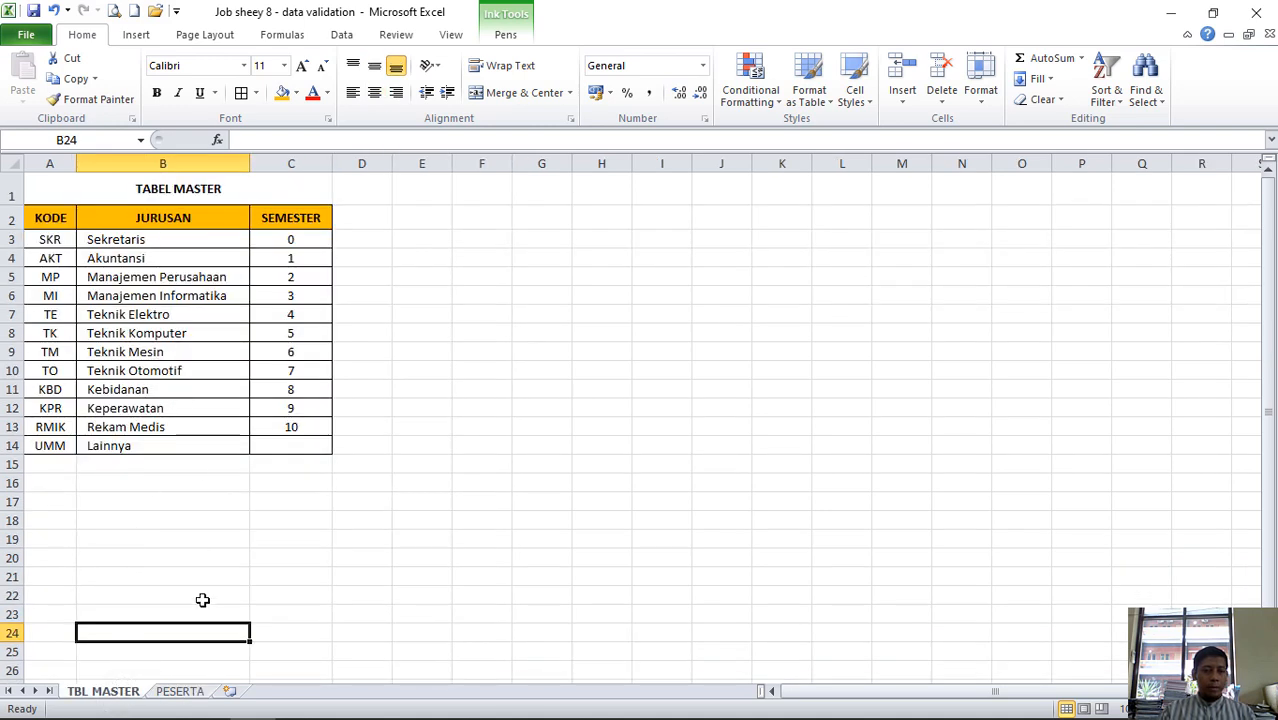
- Switch to the PESERTA sheet and examine the JURUSAN and SEMESTER entry cells alongside the data tools
{"action": "left_click", "coordinate": [181, 692]}
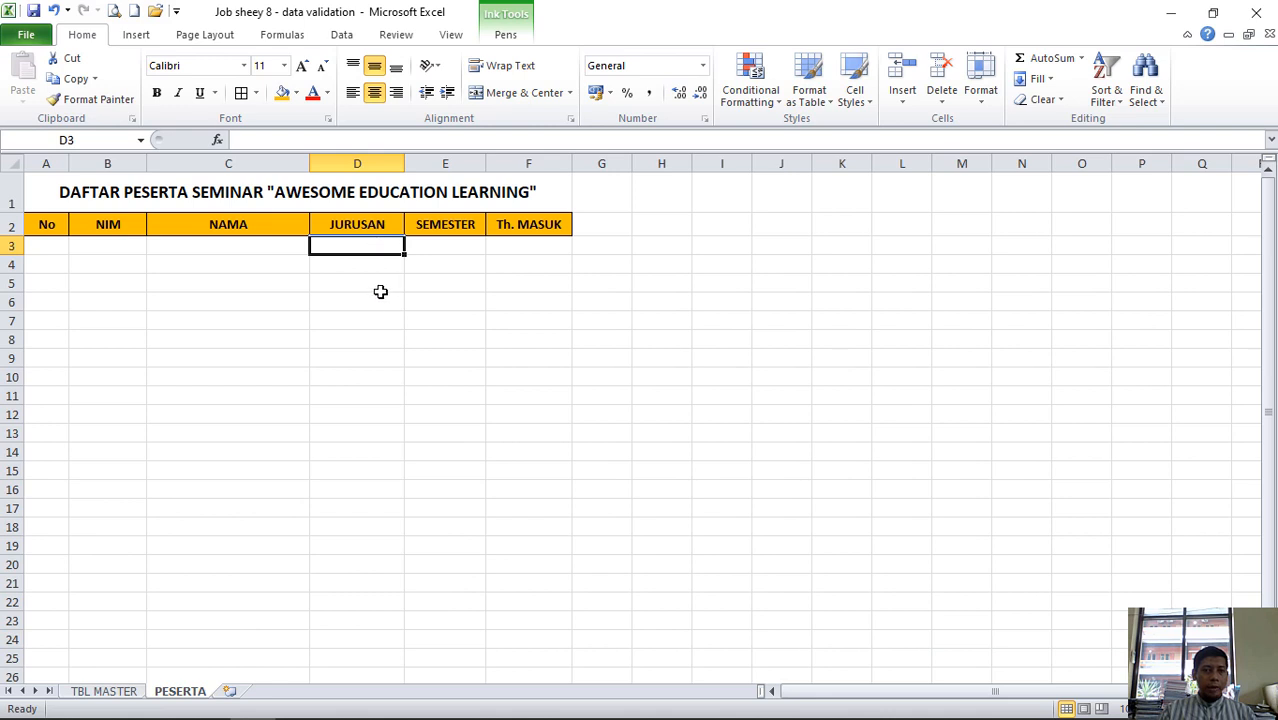
{"action": "left_click", "coordinate": [440, 246]}
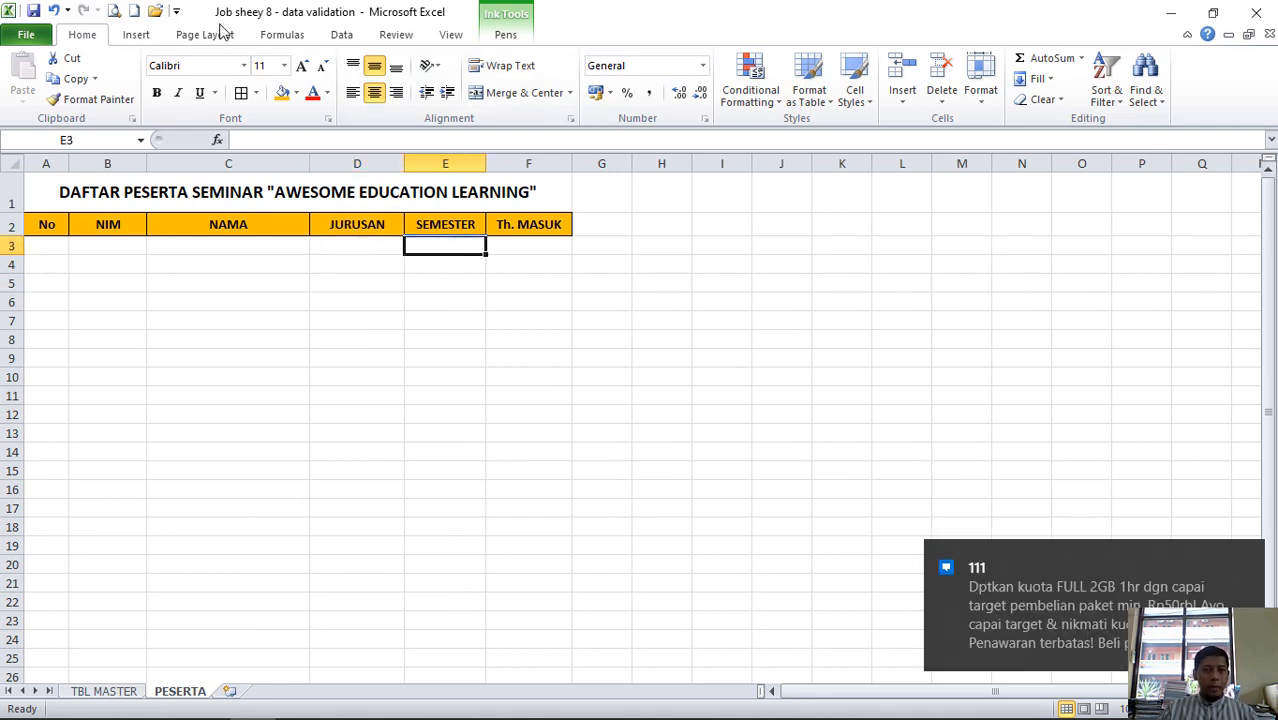
{"action": "left_click", "coordinate": [342, 35]}
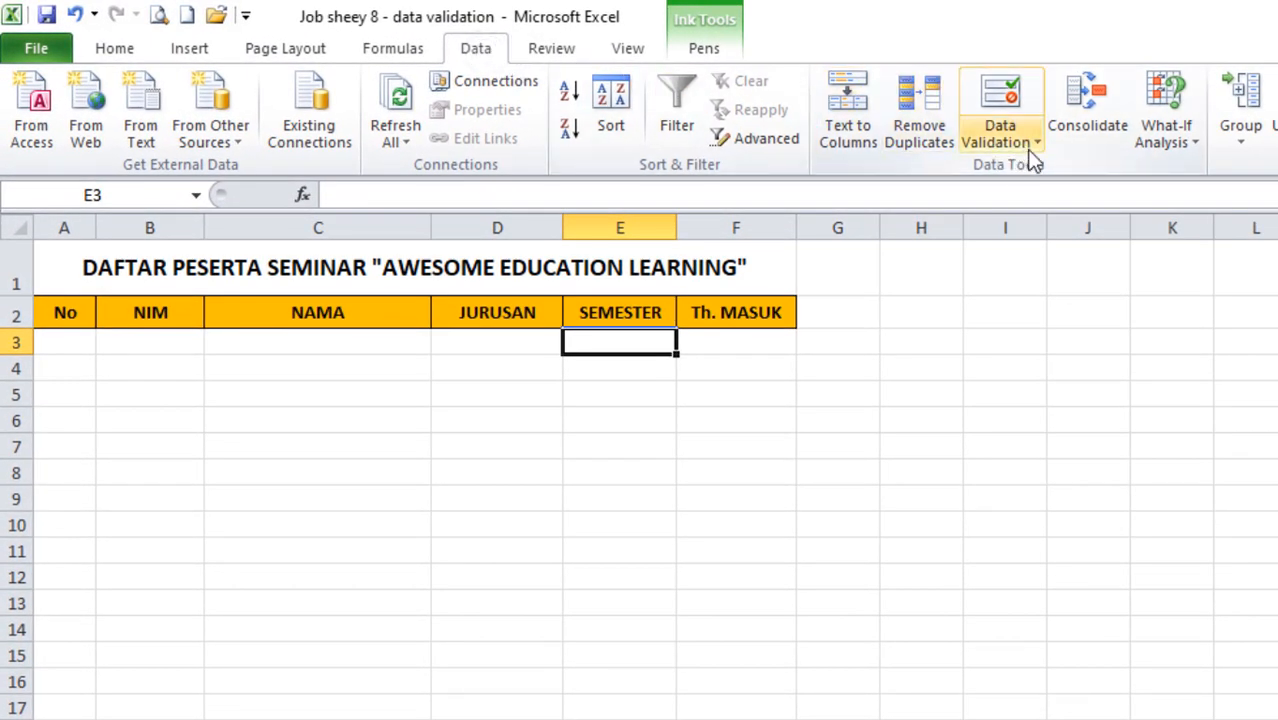
{"action": "left_click", "coordinate": [508, 390]}
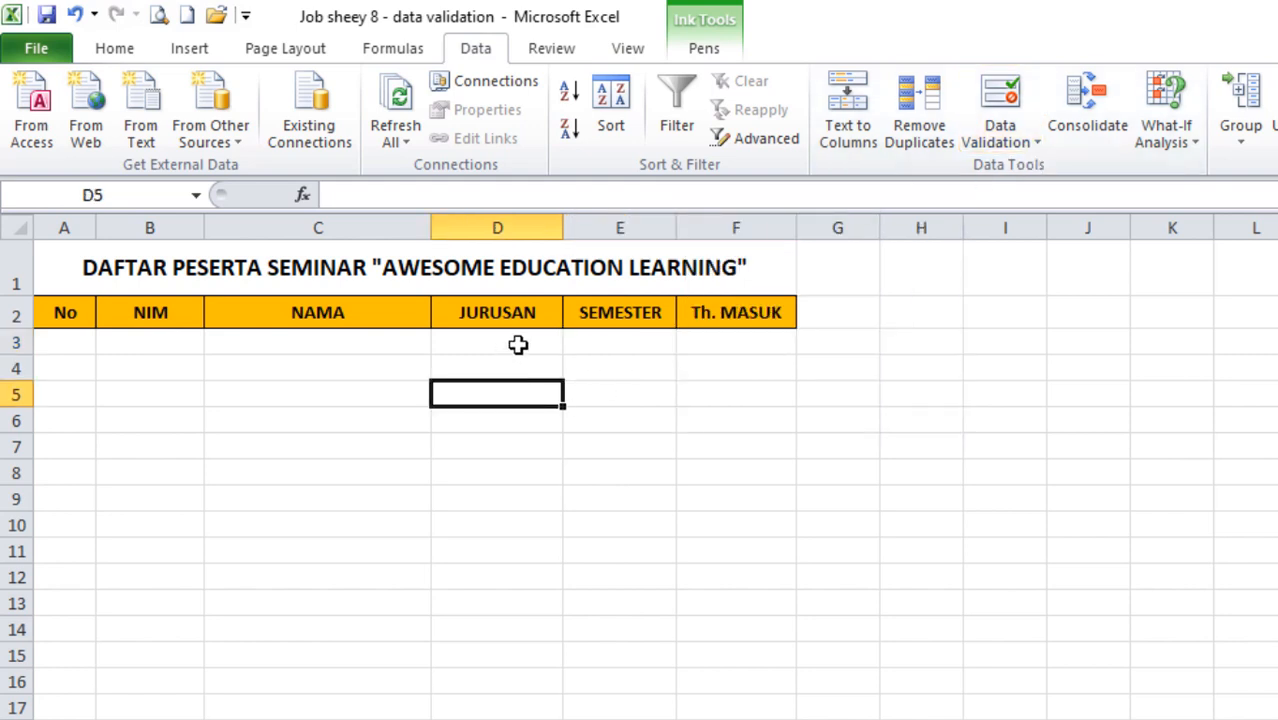
{"action": "left_click", "coordinate": [514, 344]}
{"action": "left_click", "coordinate": [623, 344]}
{"action": "left_click", "coordinate": [505, 371]}
{"action": "left_click", "coordinate": [505, 338]}
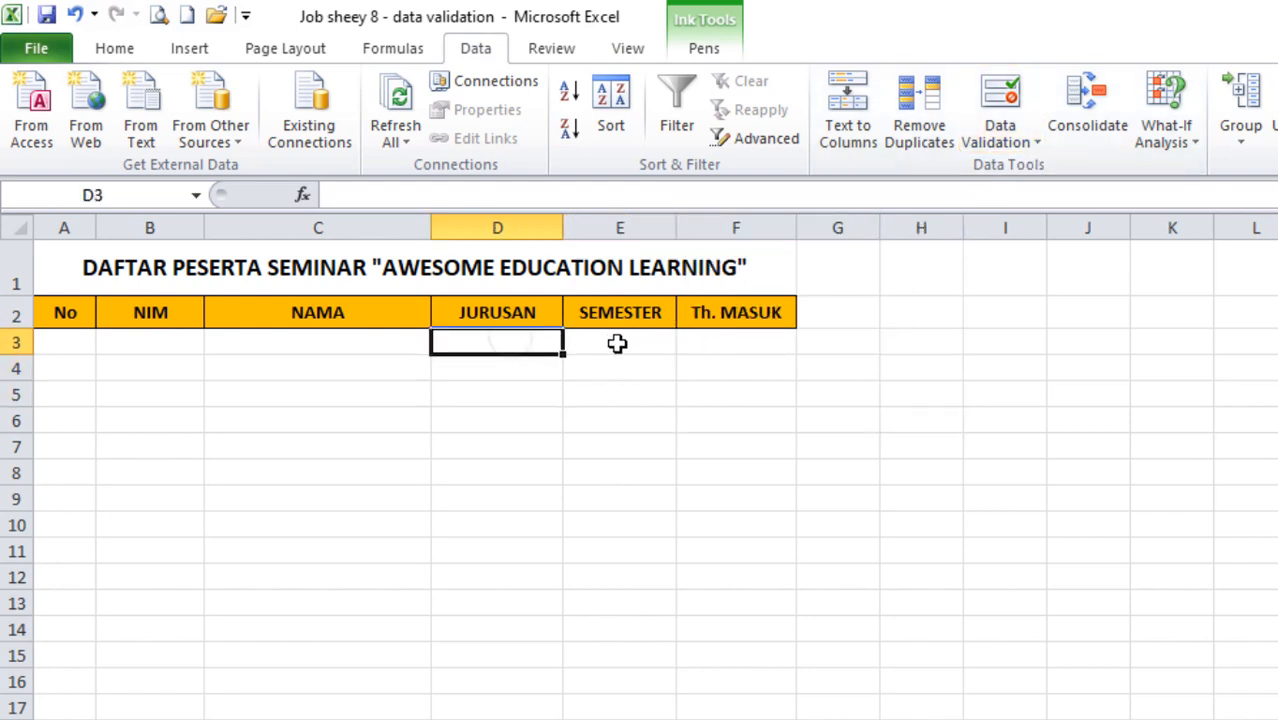
{"action": "left_click", "coordinate": [513, 390]}
{"action": "left_click", "coordinate": [502, 344]}
{"action": "left_click", "coordinate": [605, 344]}
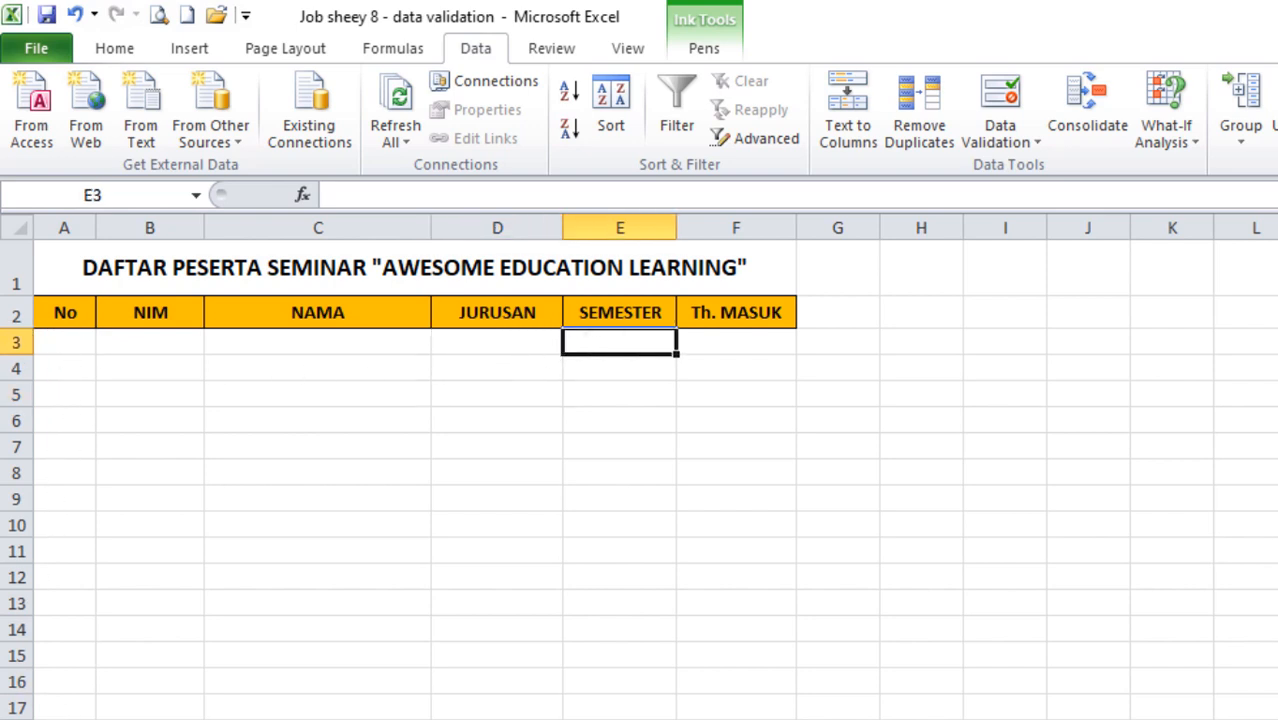
{"action": "left_click", "coordinate": [74, 718]}
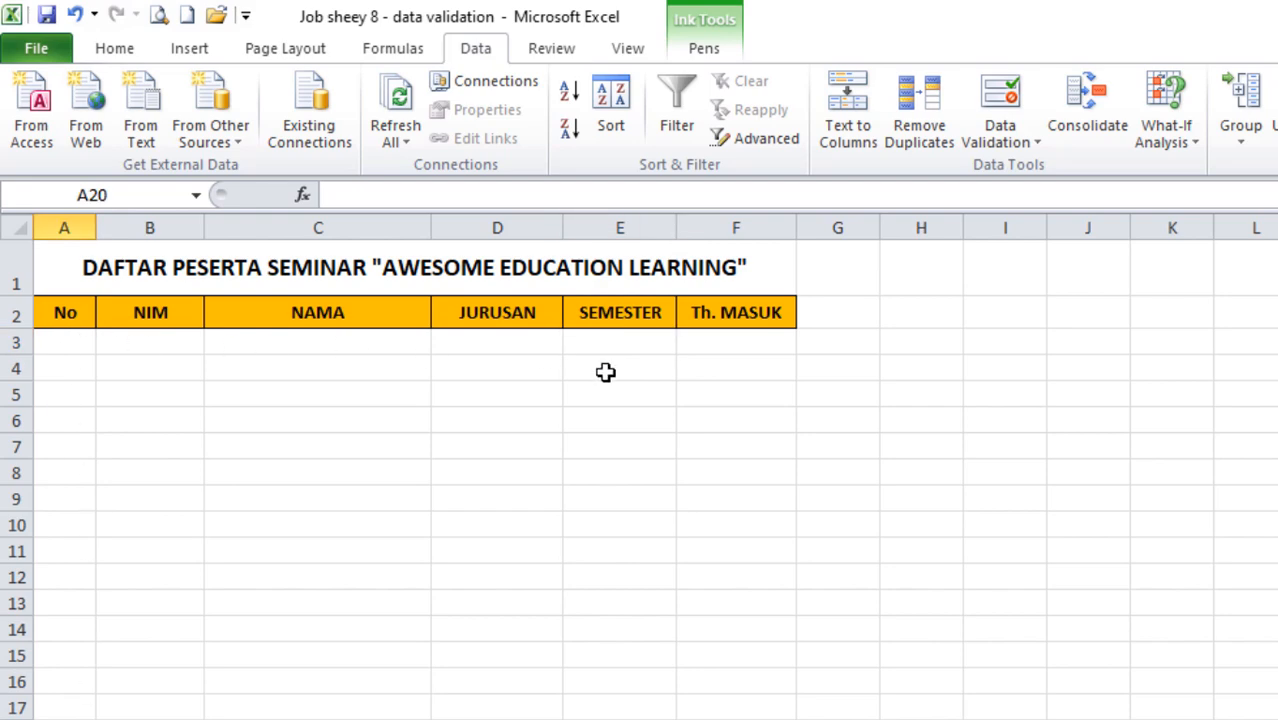
{"action": "left_click", "coordinate": [529, 342]}
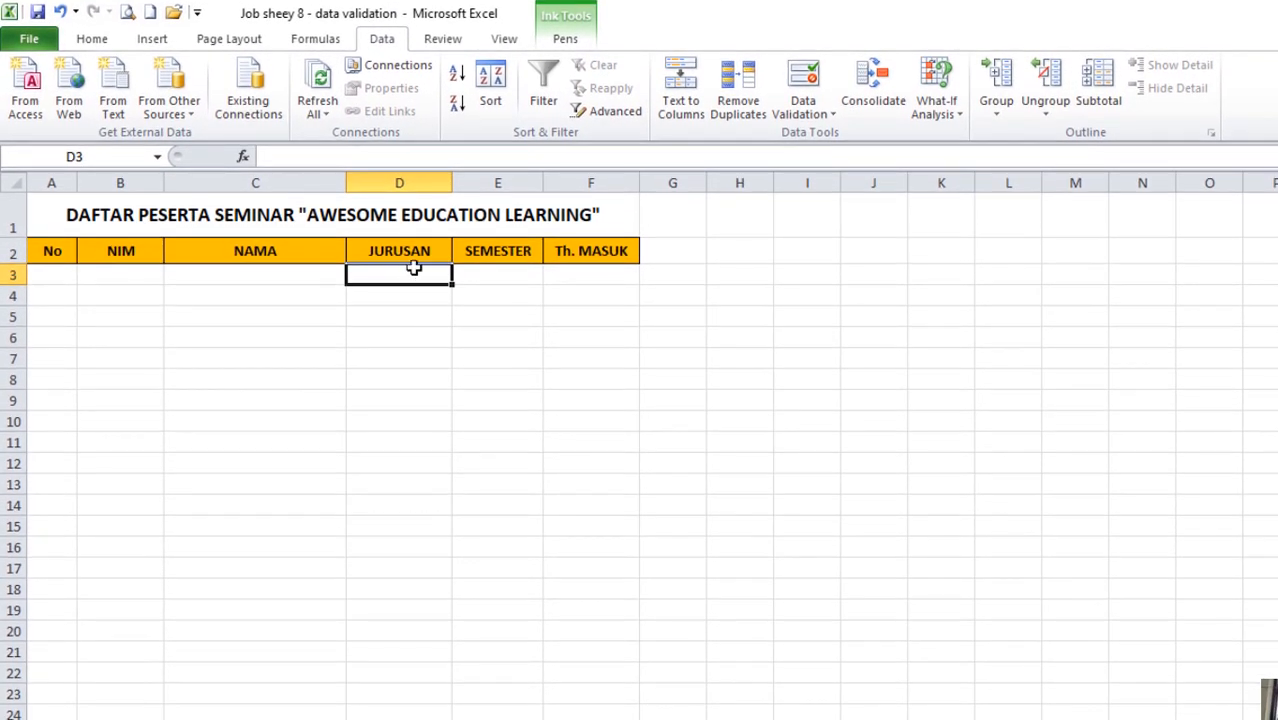
- Number the participant rows under No from 1 in A3 to 20 in A22 as a filled series
{"action": "left_click", "coordinate": [53, 268]}
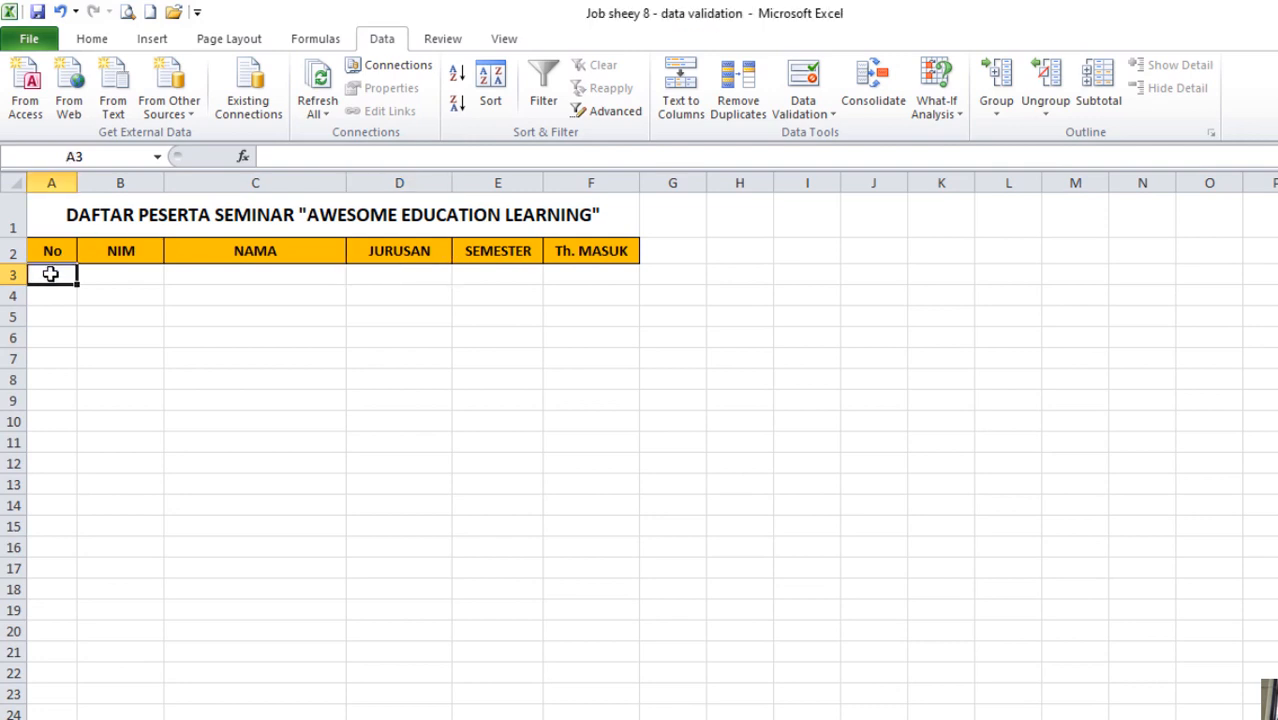
{"action": "type", "text": "1"}
{"action": "left_click", "coordinate": [106, 276]}
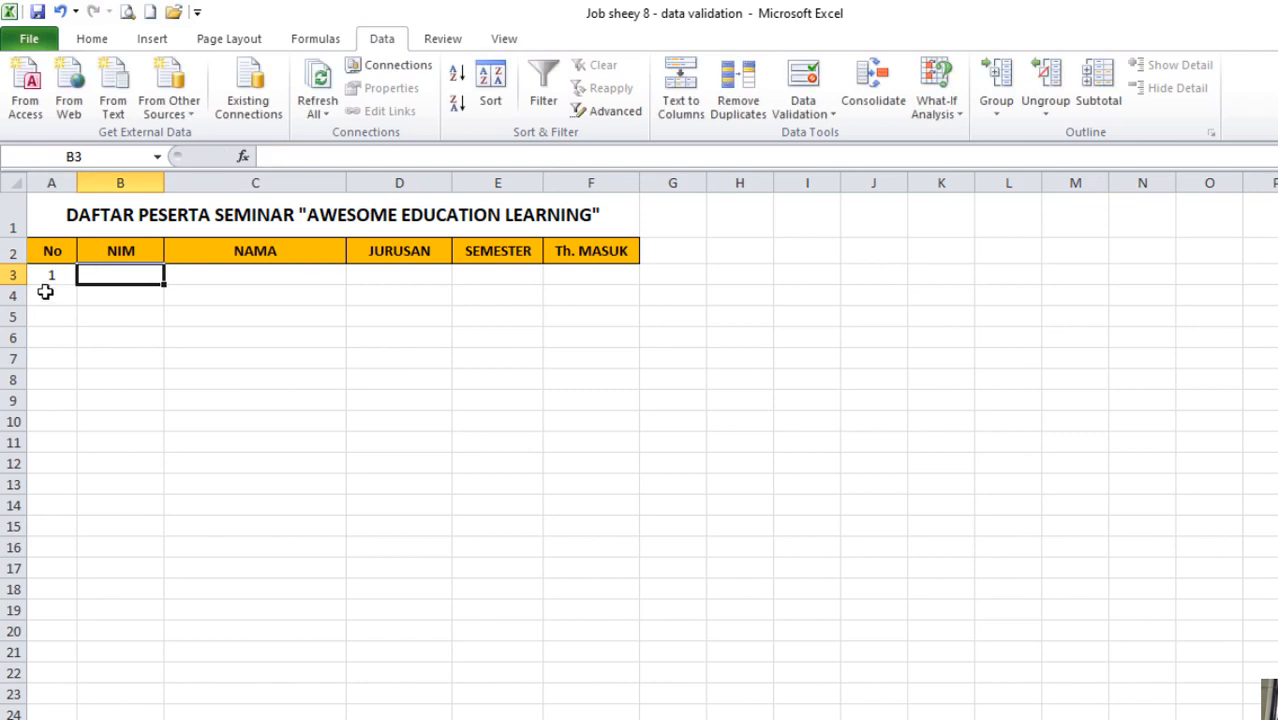
{"action": "left_click", "coordinate": [45, 274]}
{"action": "left_click_drag", "start_coordinate": [78, 284], "coordinate": [62, 553]}
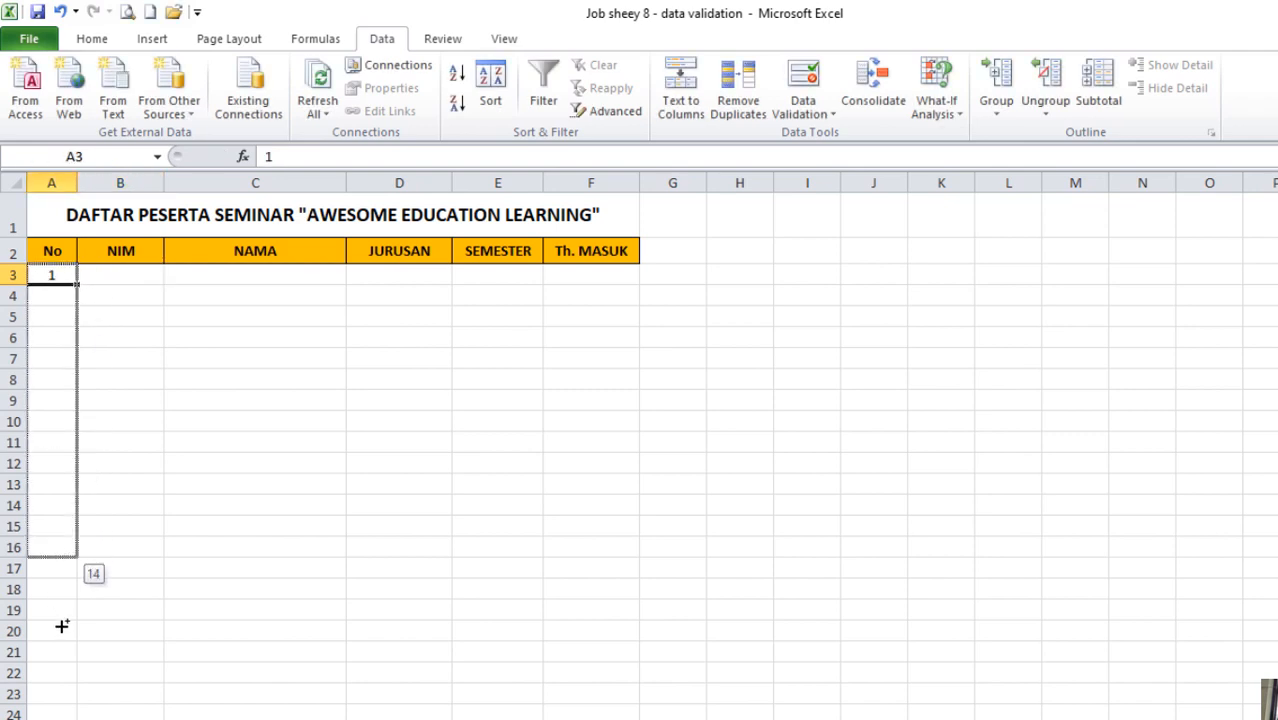
{"action": "left_click_drag", "start_coordinate": [62, 626], "coordinate": [55, 686]}
{"action": "left_click", "coordinate": [313, 455]}
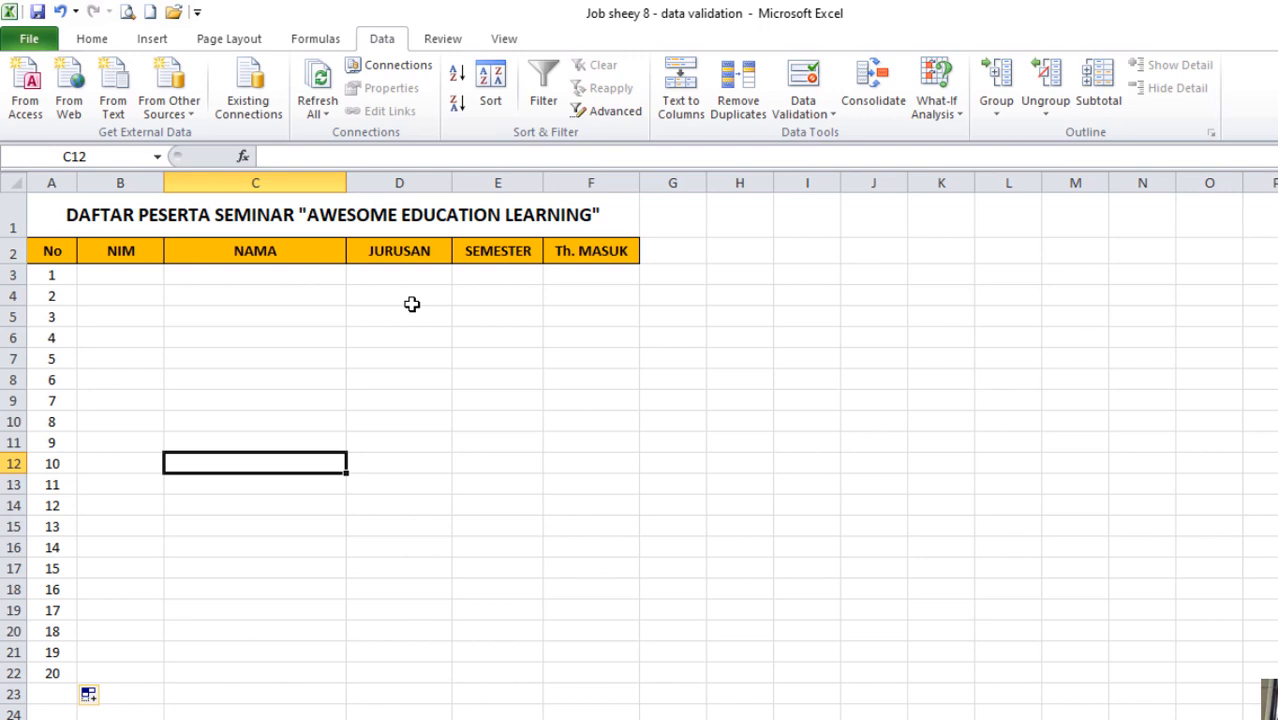
- Examine the JURUSAN and SEMESTER entry ranges D3:D22 and E3:E22, and compare them with selecting the entire columns D and E
{"action": "left_click_drag", "start_coordinate": [411, 272], "coordinate": [372, 671]}
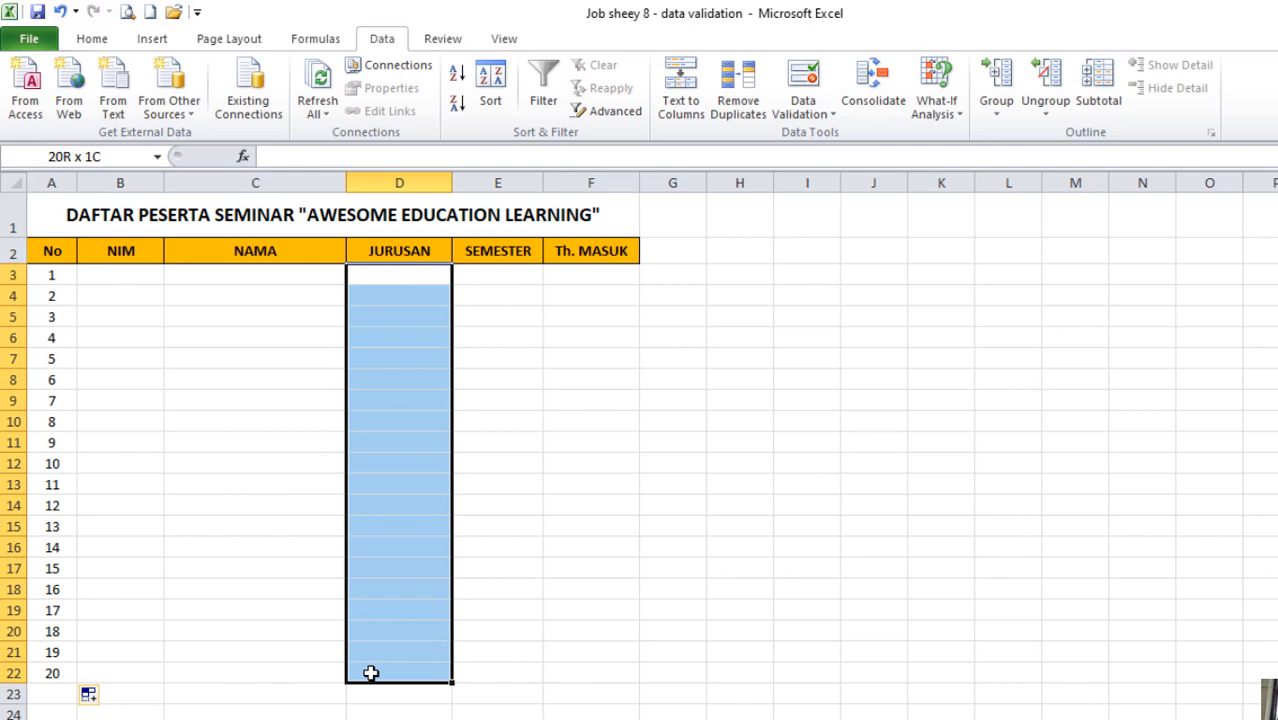
{"action": "left_click_drag", "start_coordinate": [371, 673], "coordinate": [371, 673]}
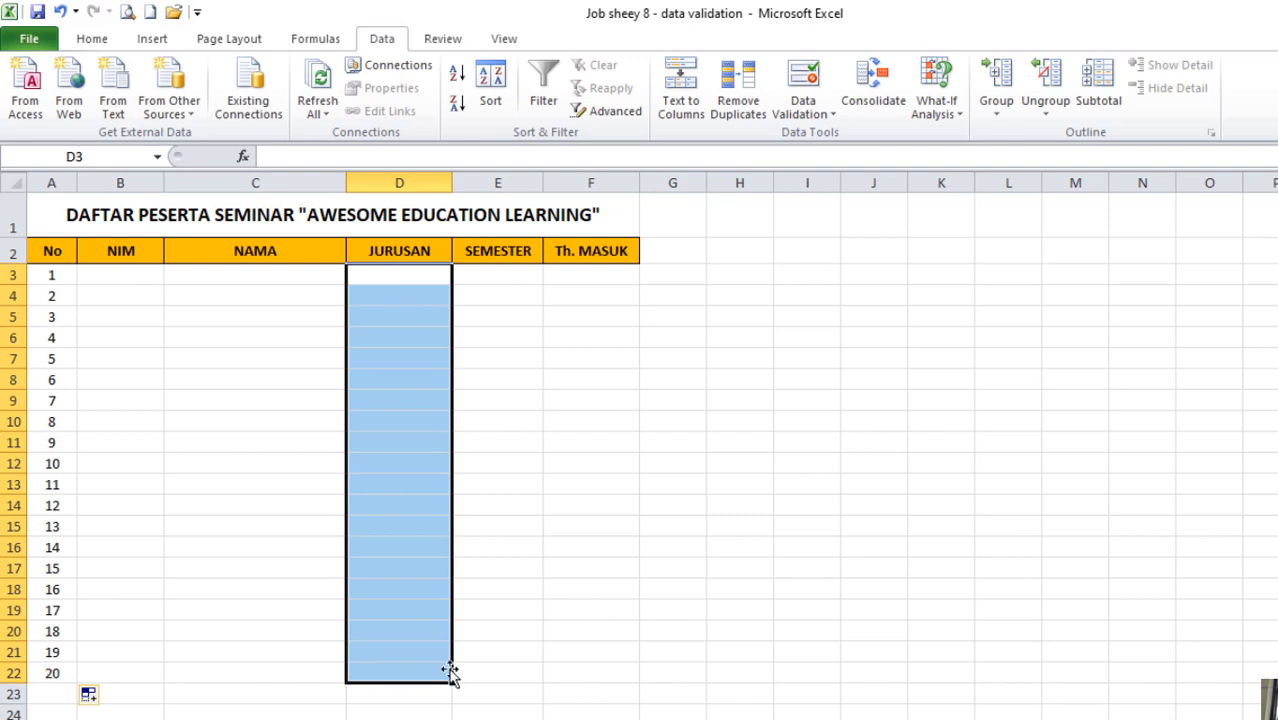
{"action": "left_click", "coordinate": [485, 273]}
{"action": "left_click_drag", "start_coordinate": [485, 273], "coordinate": [469, 668]}
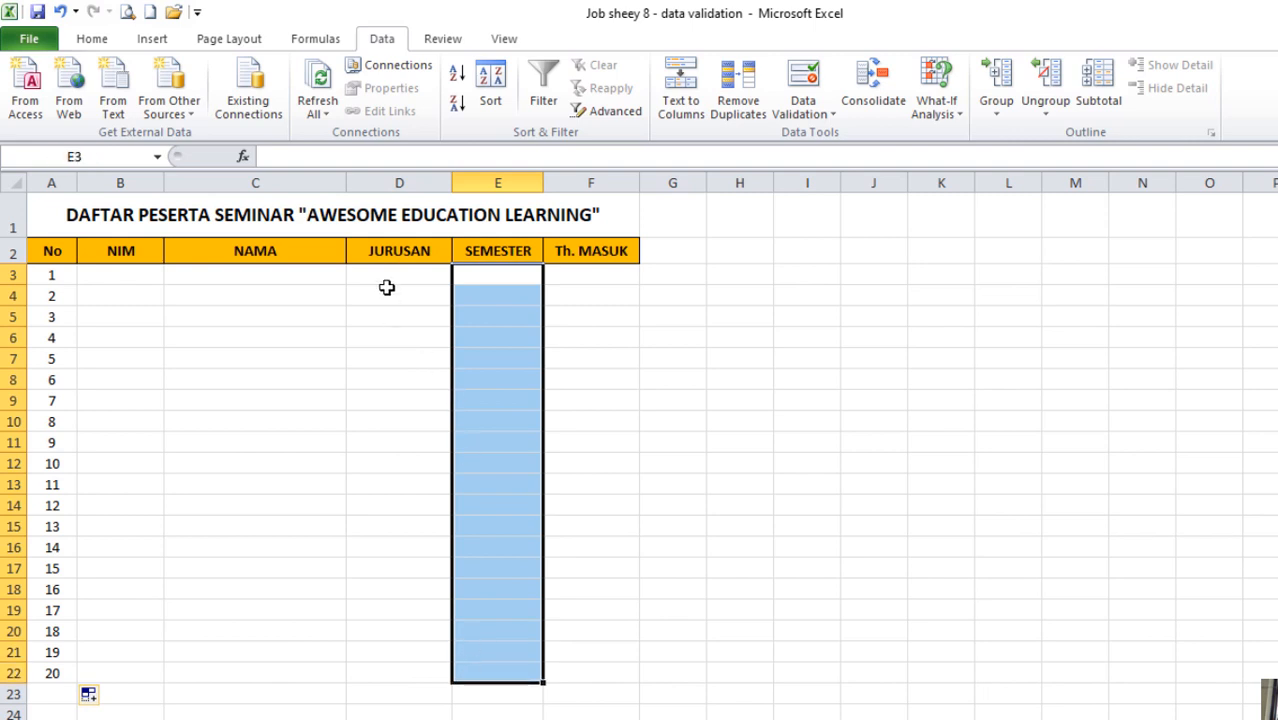
{"action": "left_click", "coordinate": [412, 320]}
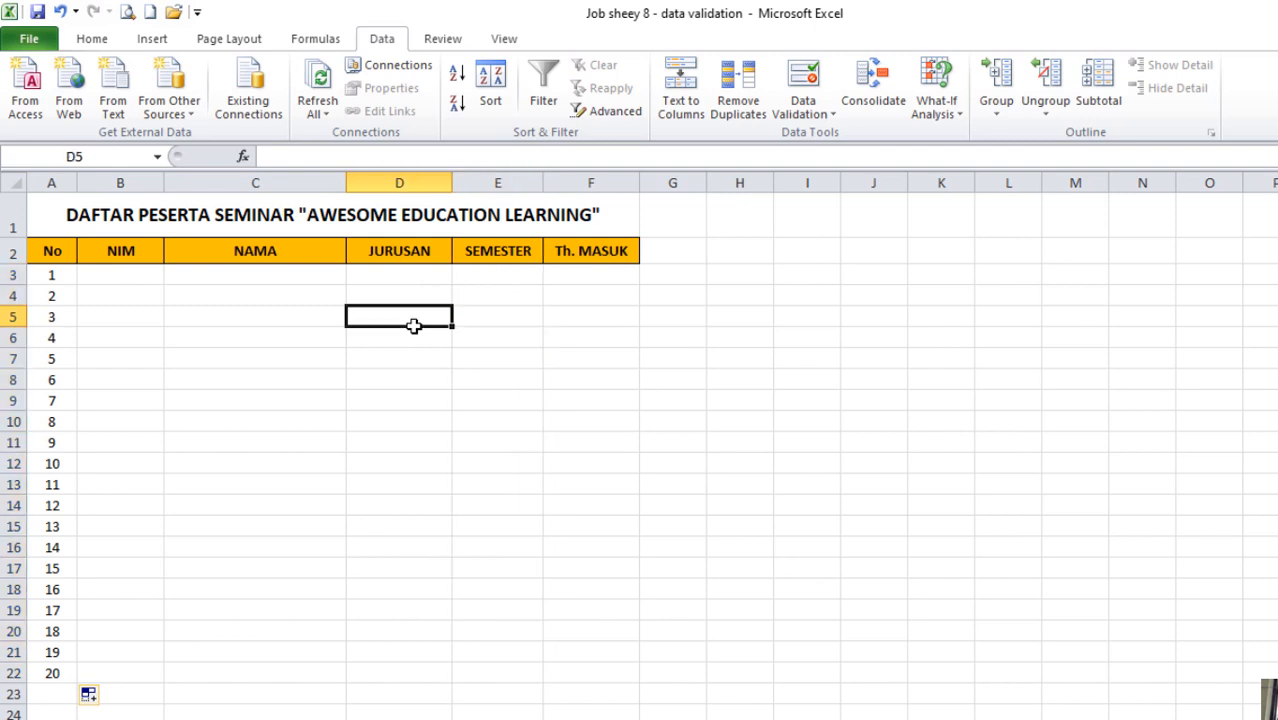
{"action": "left_click", "coordinate": [373, 272]}
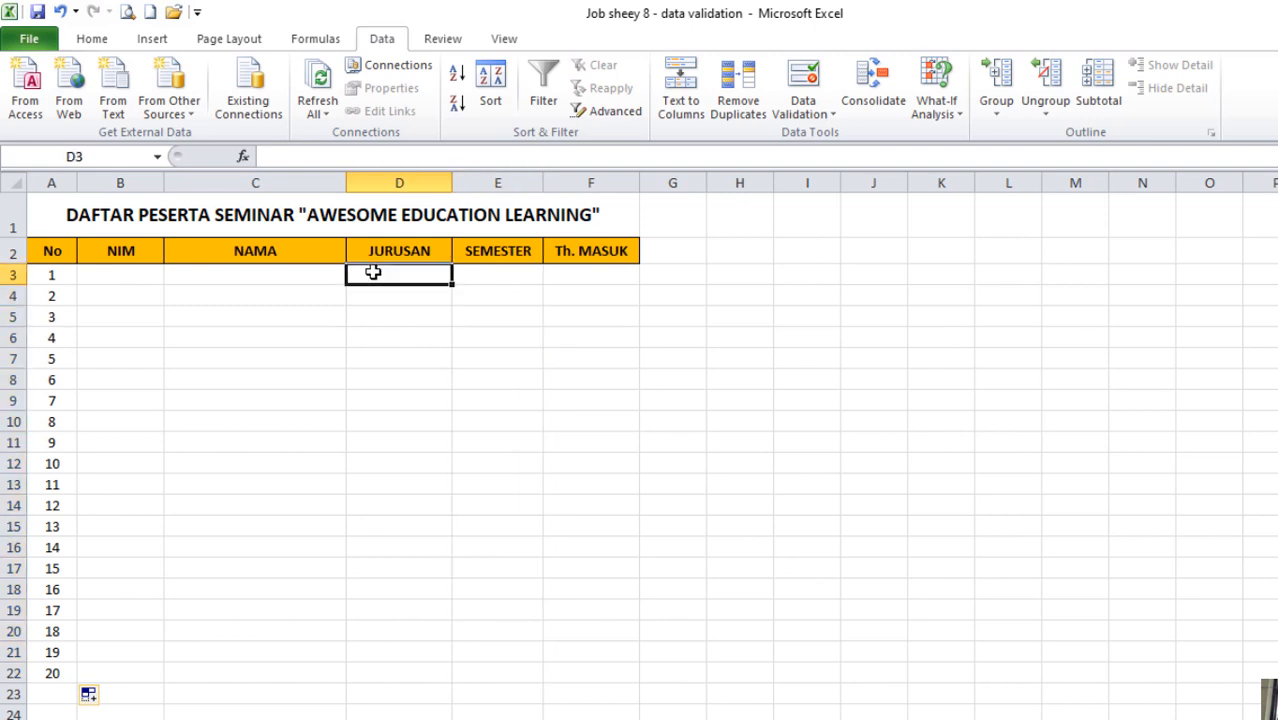
{"action": "left_click", "coordinate": [384, 401]}
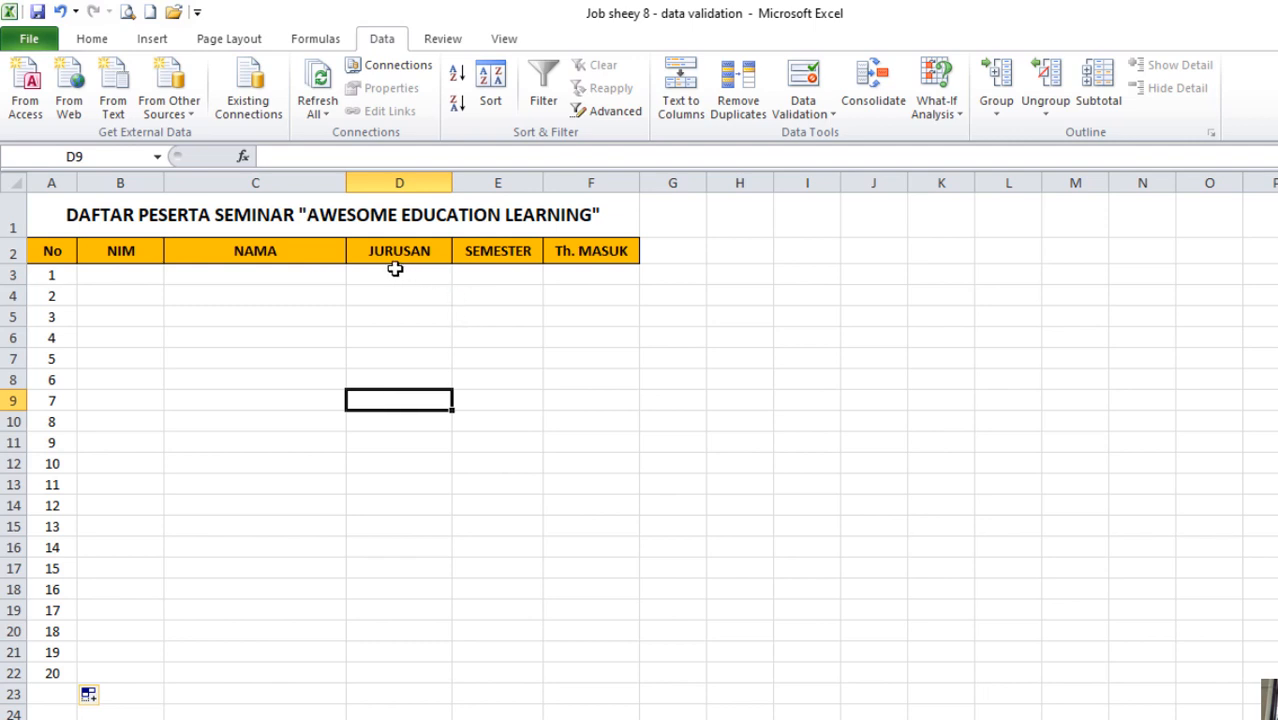
{"action": "left_click_drag", "start_coordinate": [395, 268], "coordinate": [459, 278]}
{"action": "left_click_drag", "start_coordinate": [459, 447], "coordinate": [456, 658]}
{"action": "left_click", "coordinate": [462, 314]}
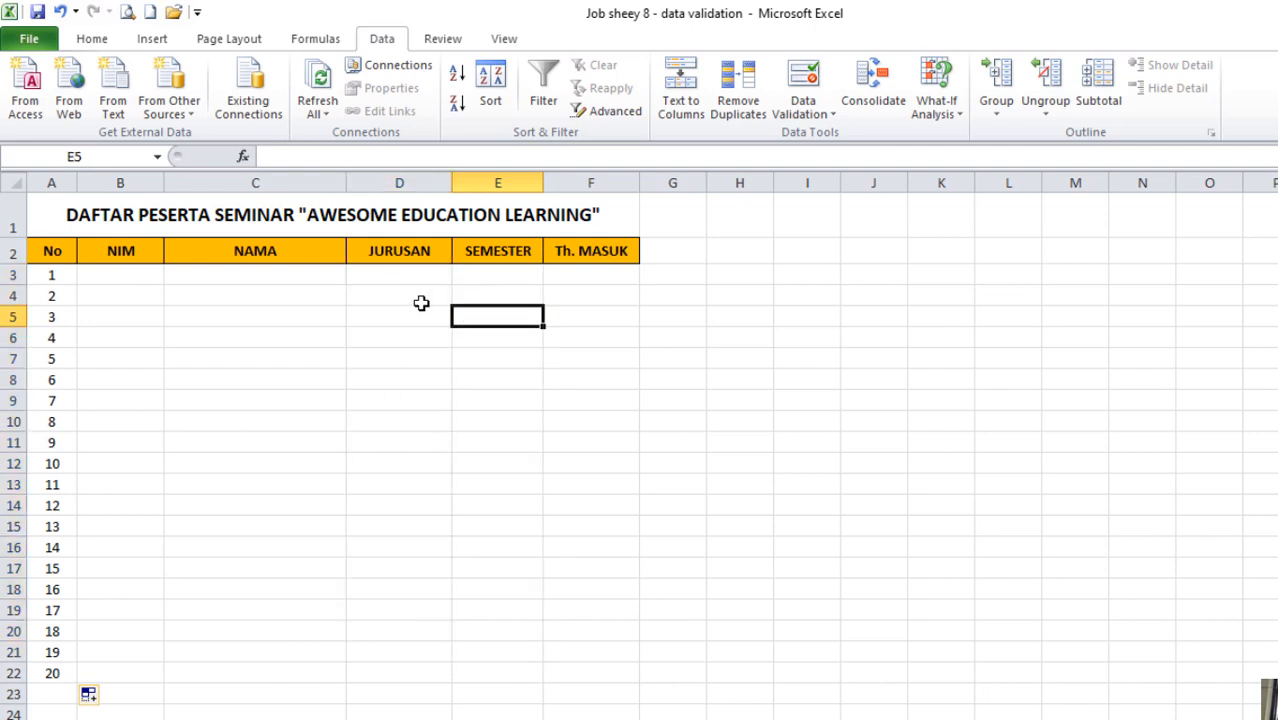
{"action": "left_click", "coordinate": [370, 175]}
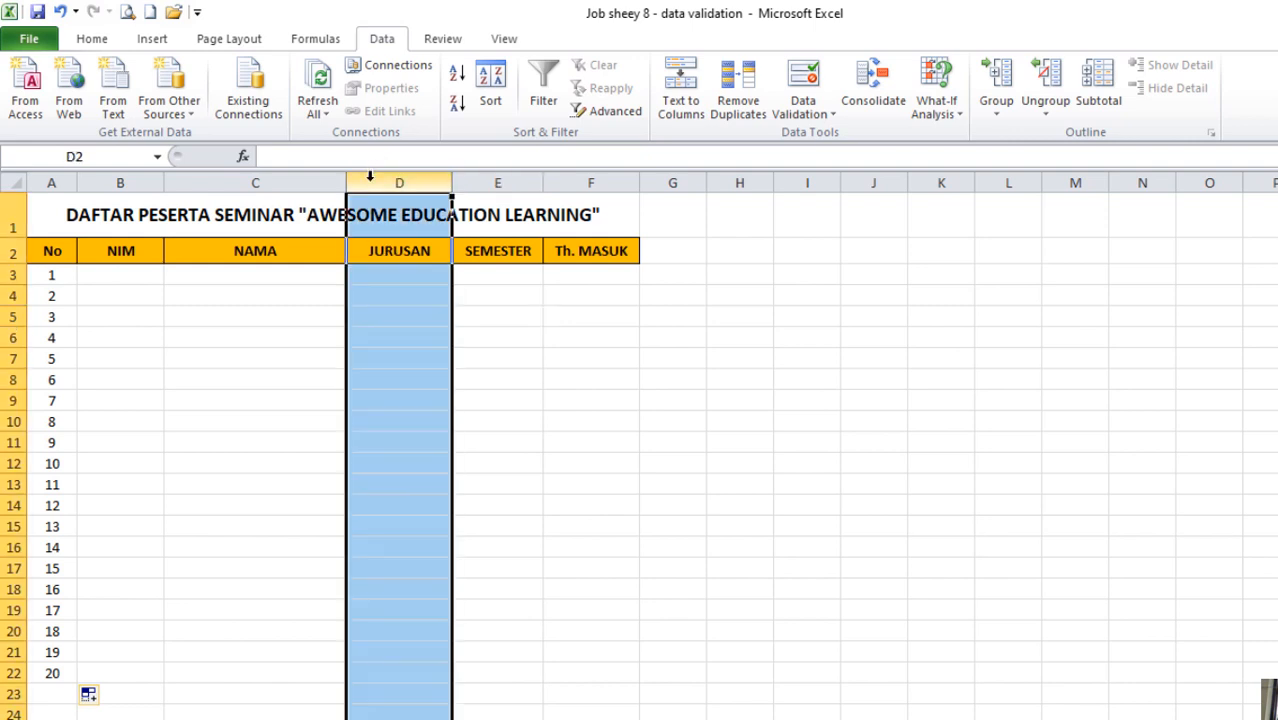
{"action": "left_click", "coordinate": [504, 177]}
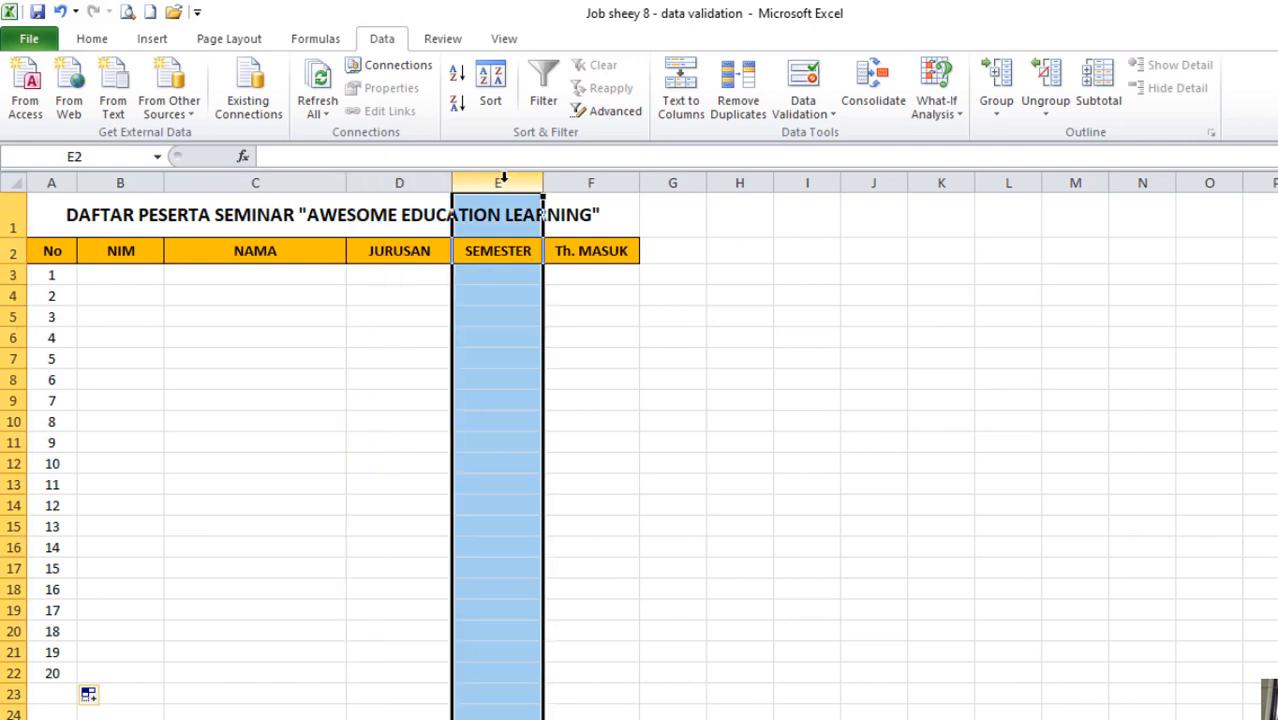
{"action": "left_click", "coordinate": [404, 276]}
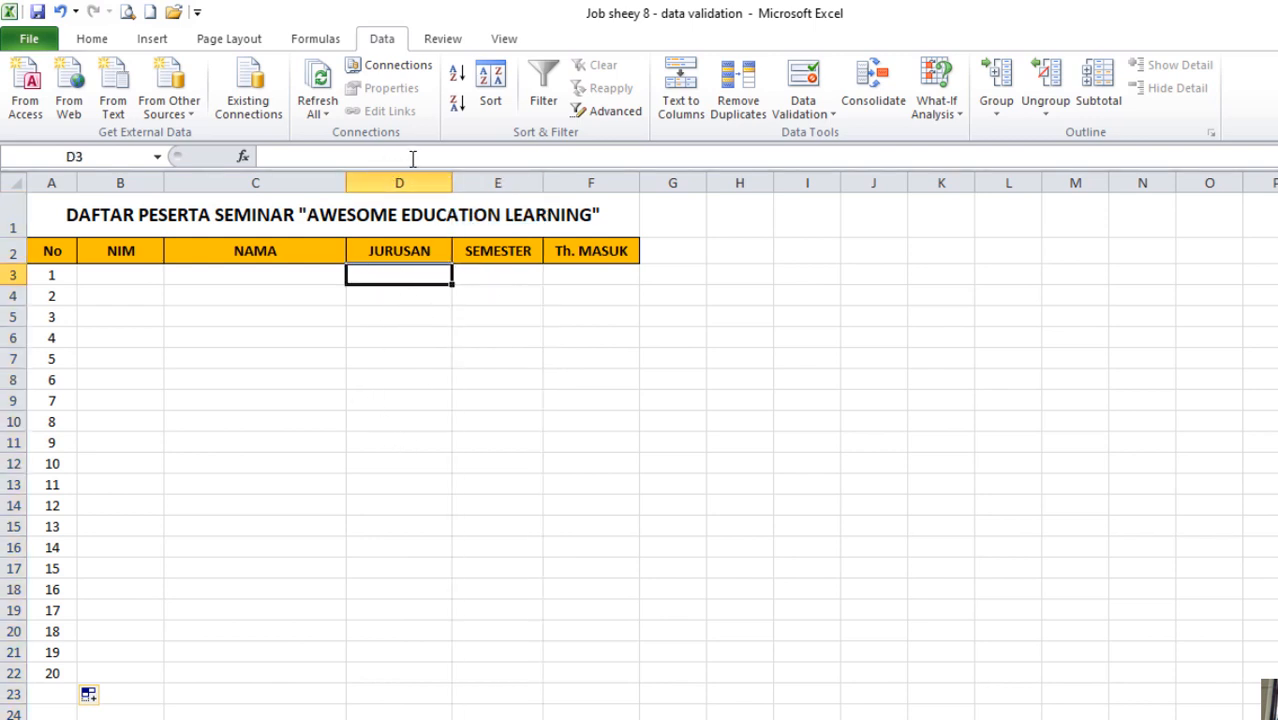
{"action": "left_click", "coordinate": [381, 178]}
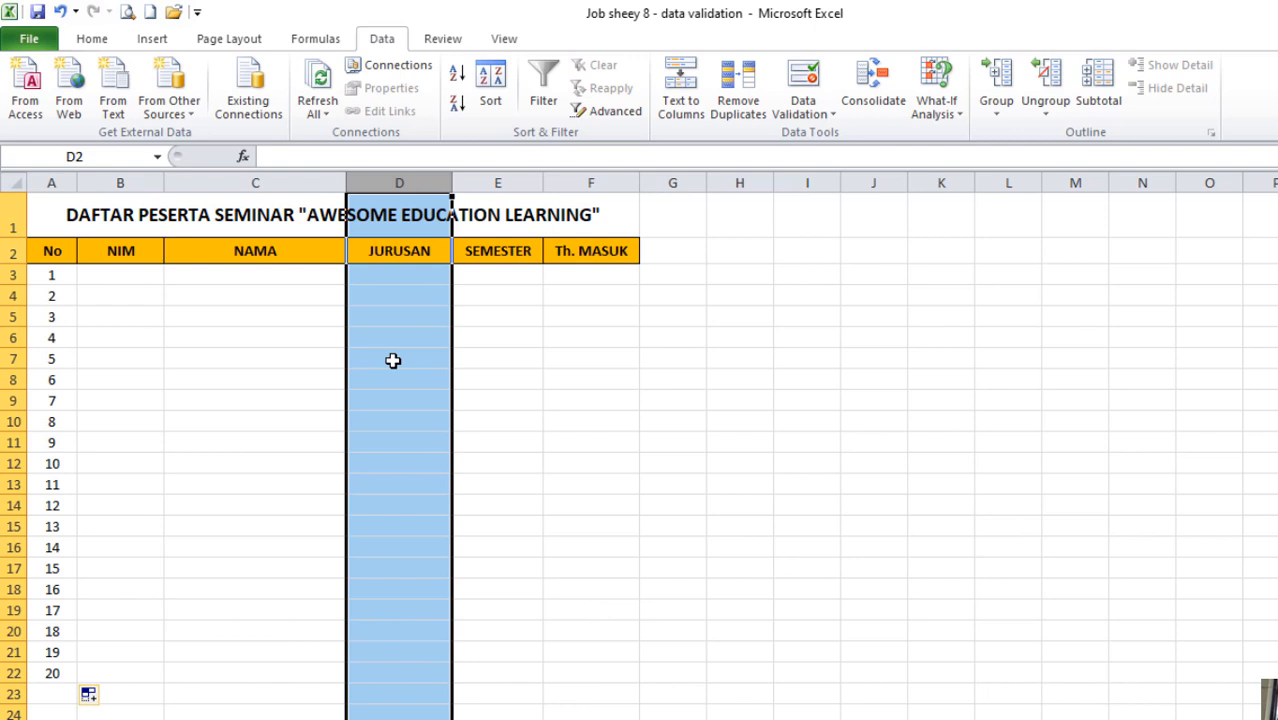
{"action": "left_click", "coordinate": [534, 426]}
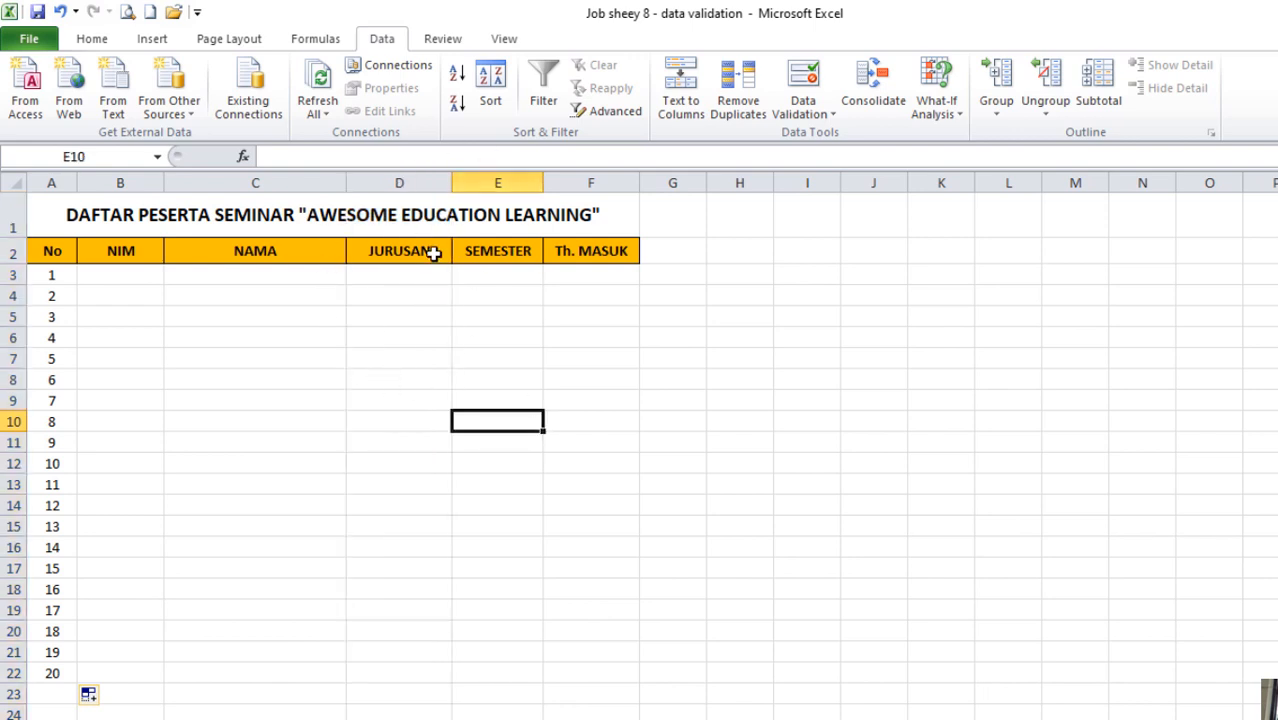
- Open the Data Validation settings for the entire JURUSAN column D and review the input message and error alert options
{"action": "left_click", "coordinate": [383, 177]}
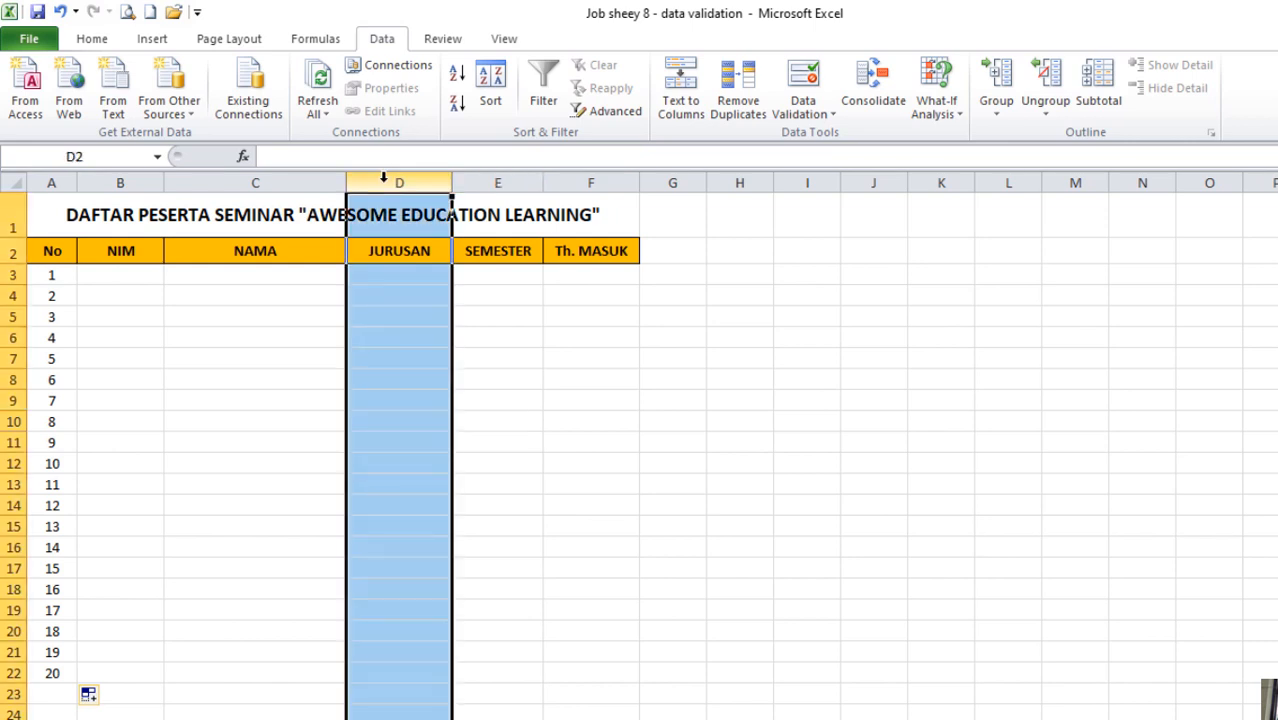
{"action": "left_click", "coordinate": [88, 40]}
{"action": "left_click", "coordinate": [383, 42]}
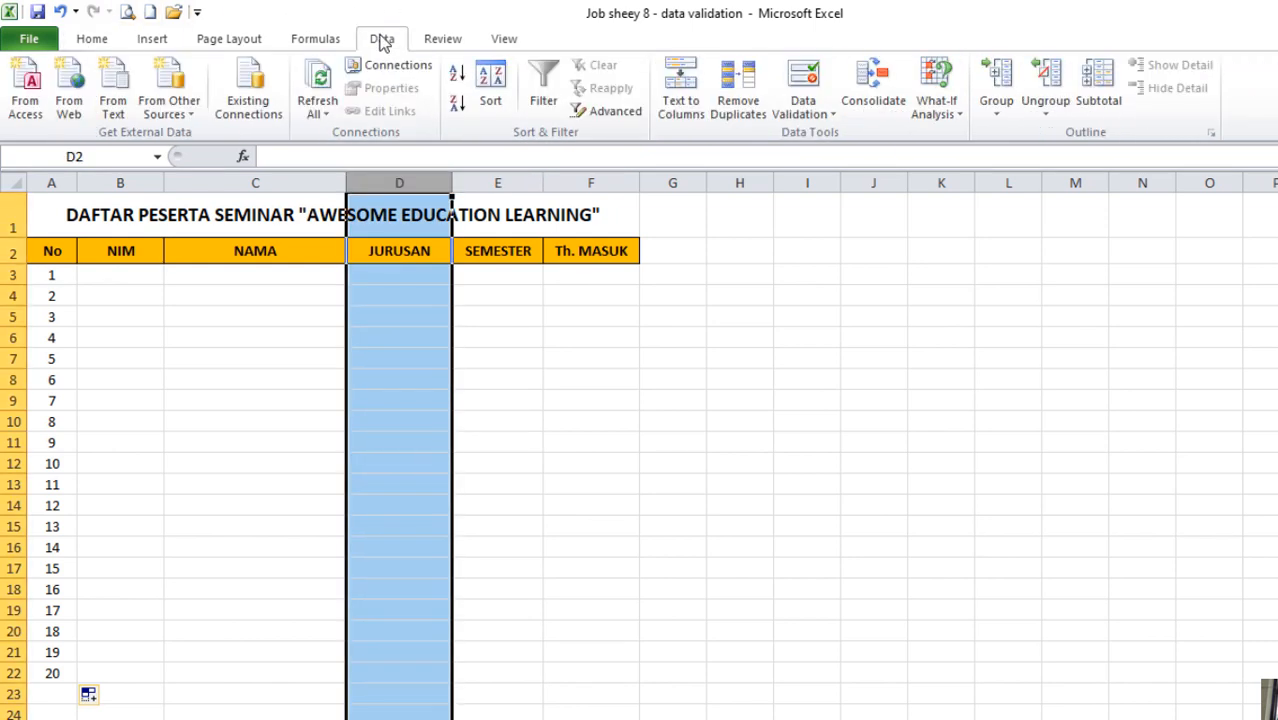
{"action": "left_click", "coordinate": [826, 112]}
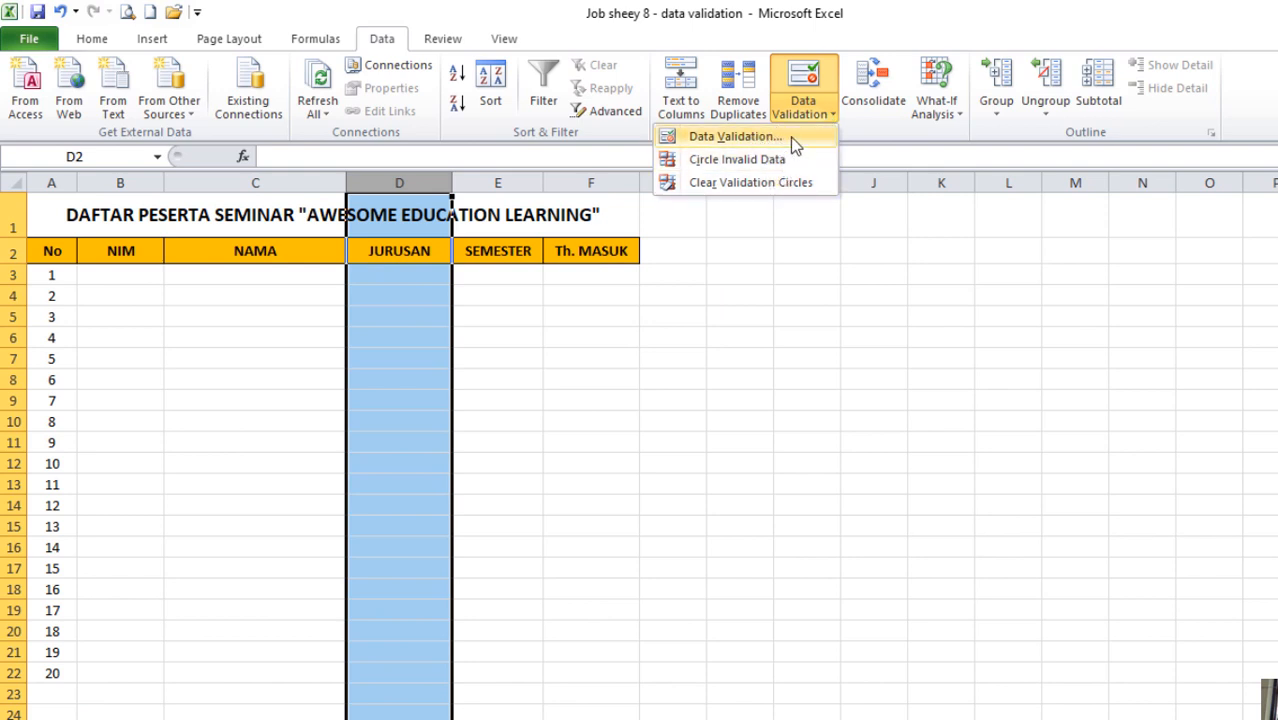
{"action": "left_click", "coordinate": [790, 137]}
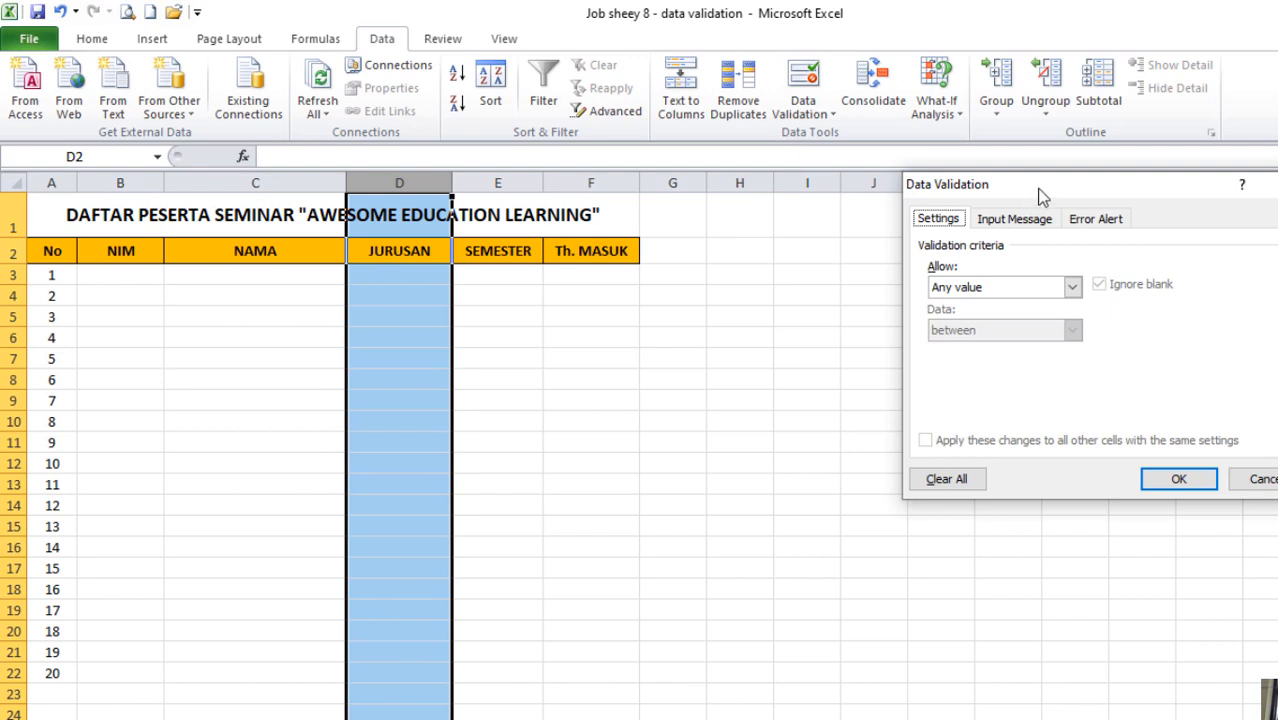
{"action": "left_click_drag", "start_coordinate": [1030, 197], "coordinate": [823, 191]}
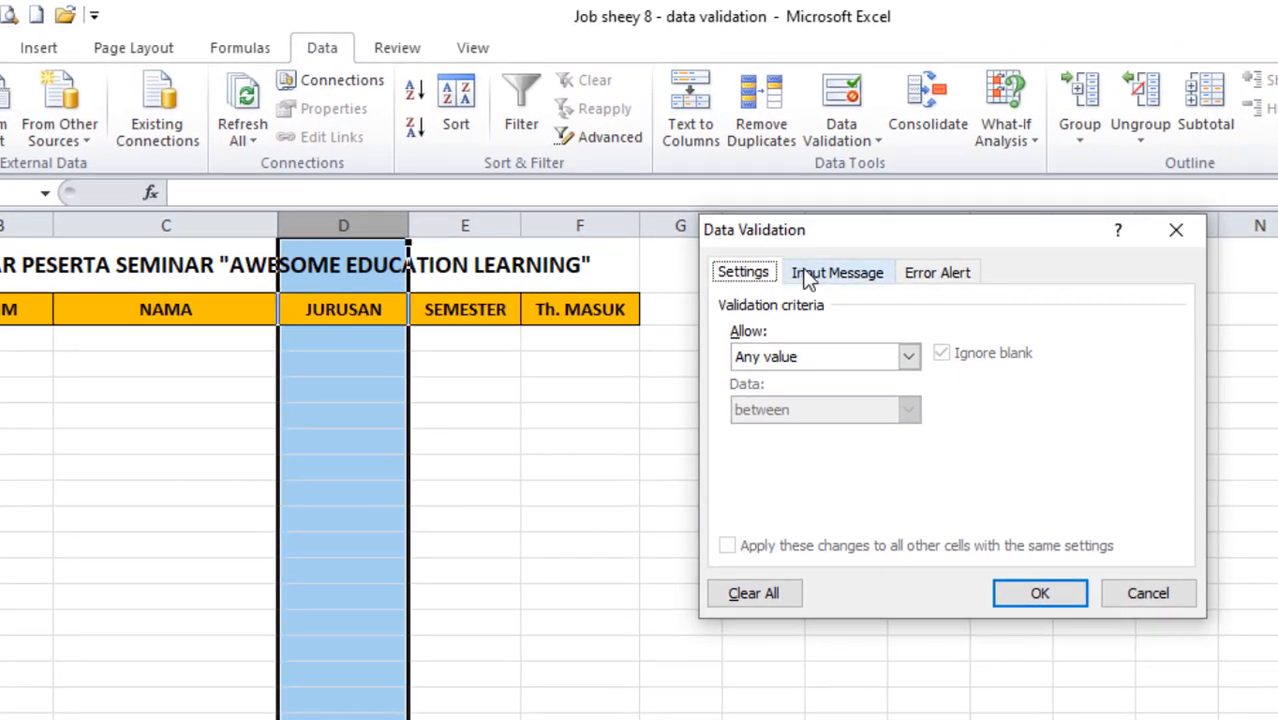
{"action": "left_click", "coordinate": [808, 276]}
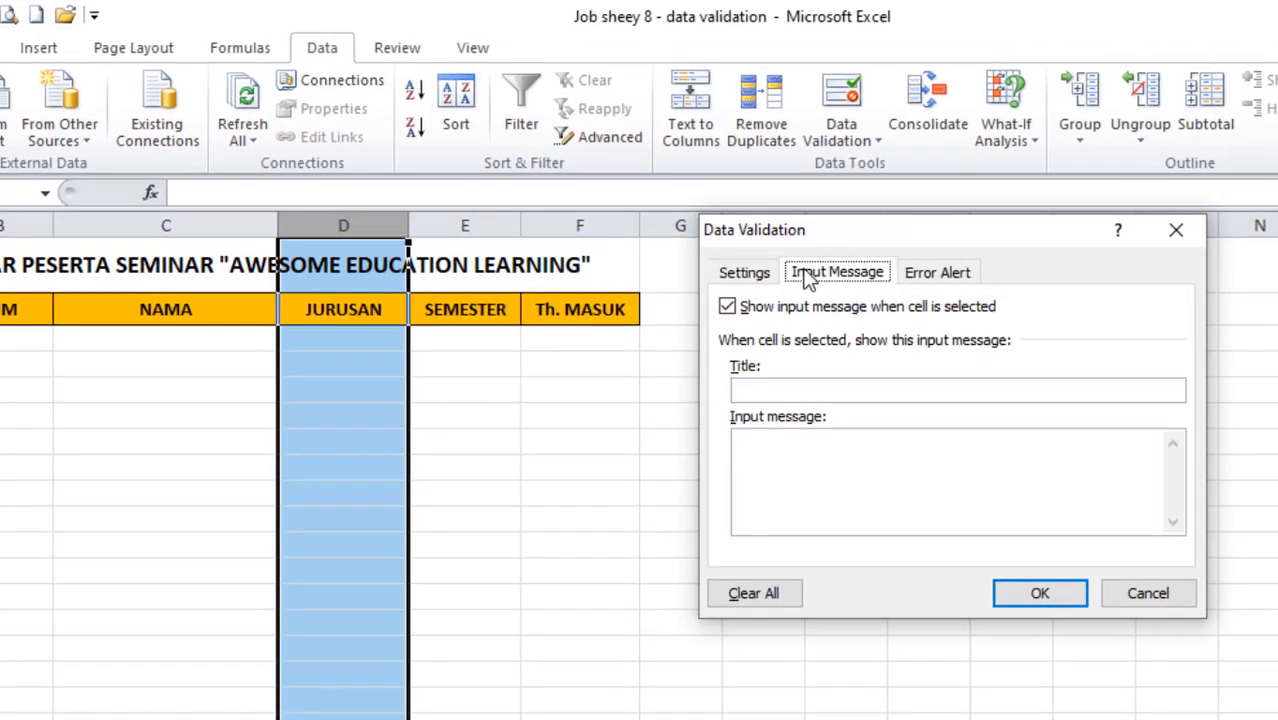
{"action": "left_click", "coordinate": [915, 276]}
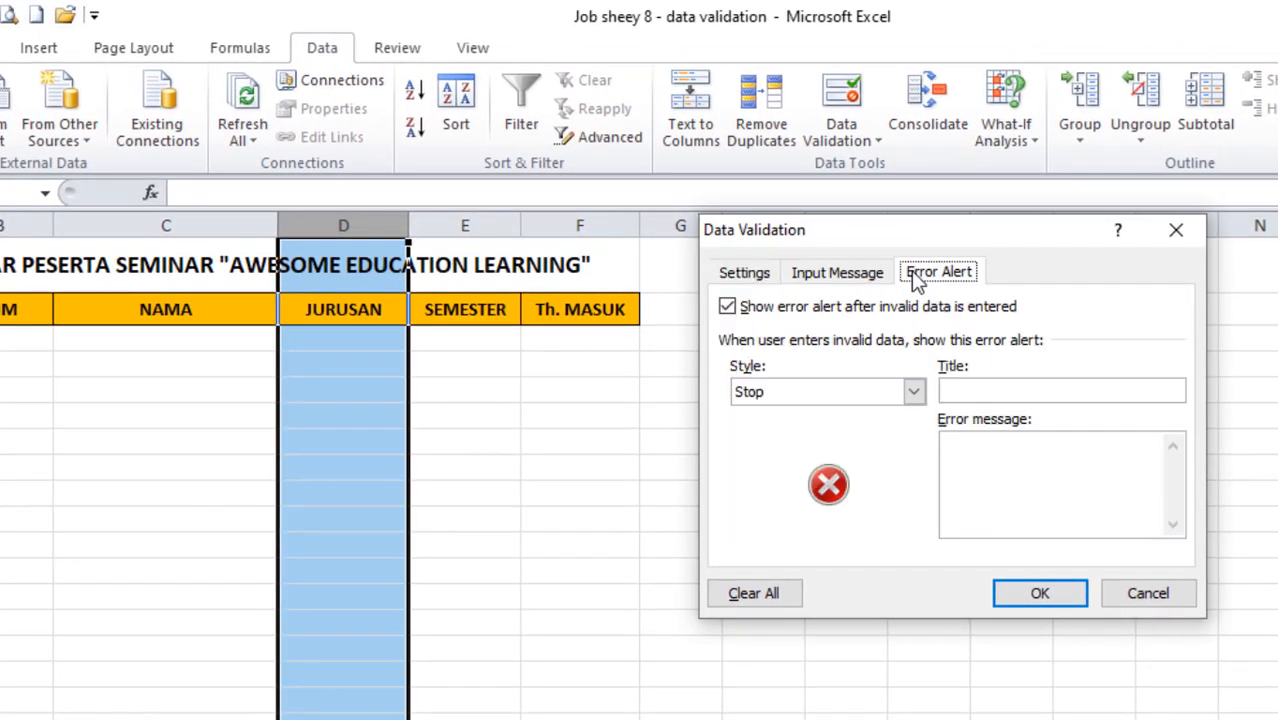
{"action": "left_click", "coordinate": [743, 273]}
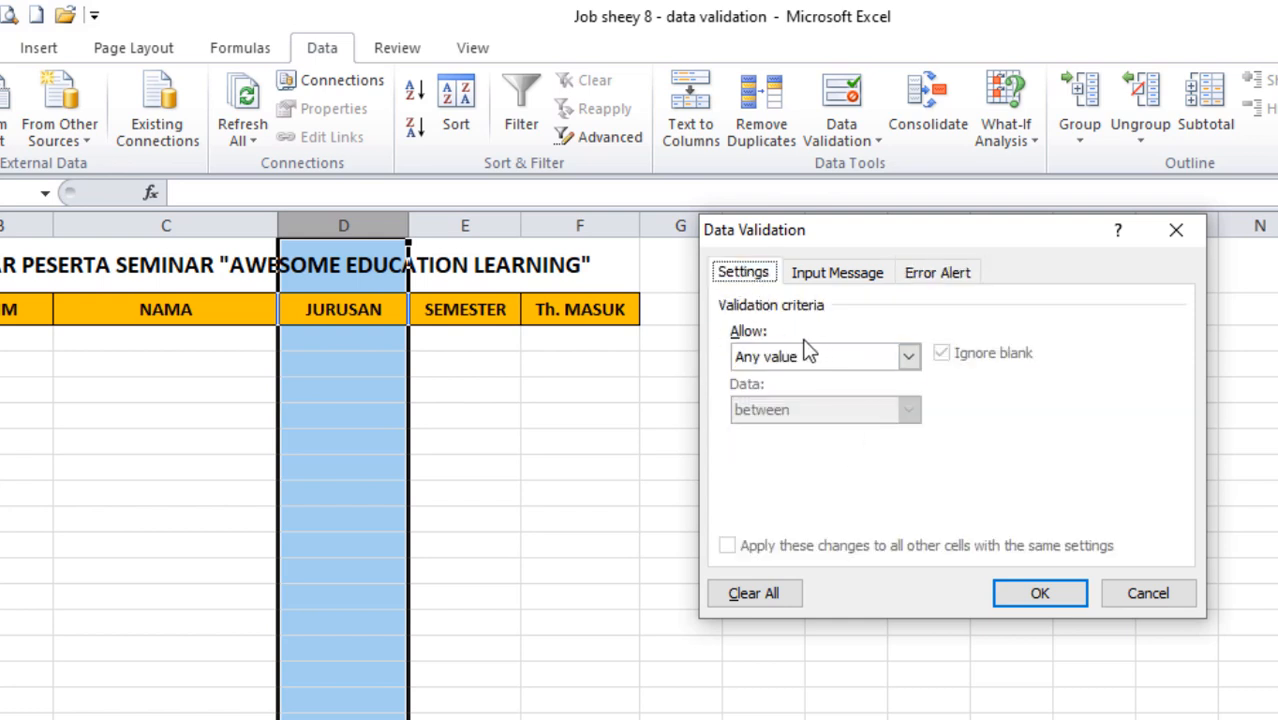
- Set the validation criteria for the JURUSAN column to allow a List, keeping Ignore blank and In-cell dropdown enabled
{"action": "left_click", "coordinate": [909, 357]}
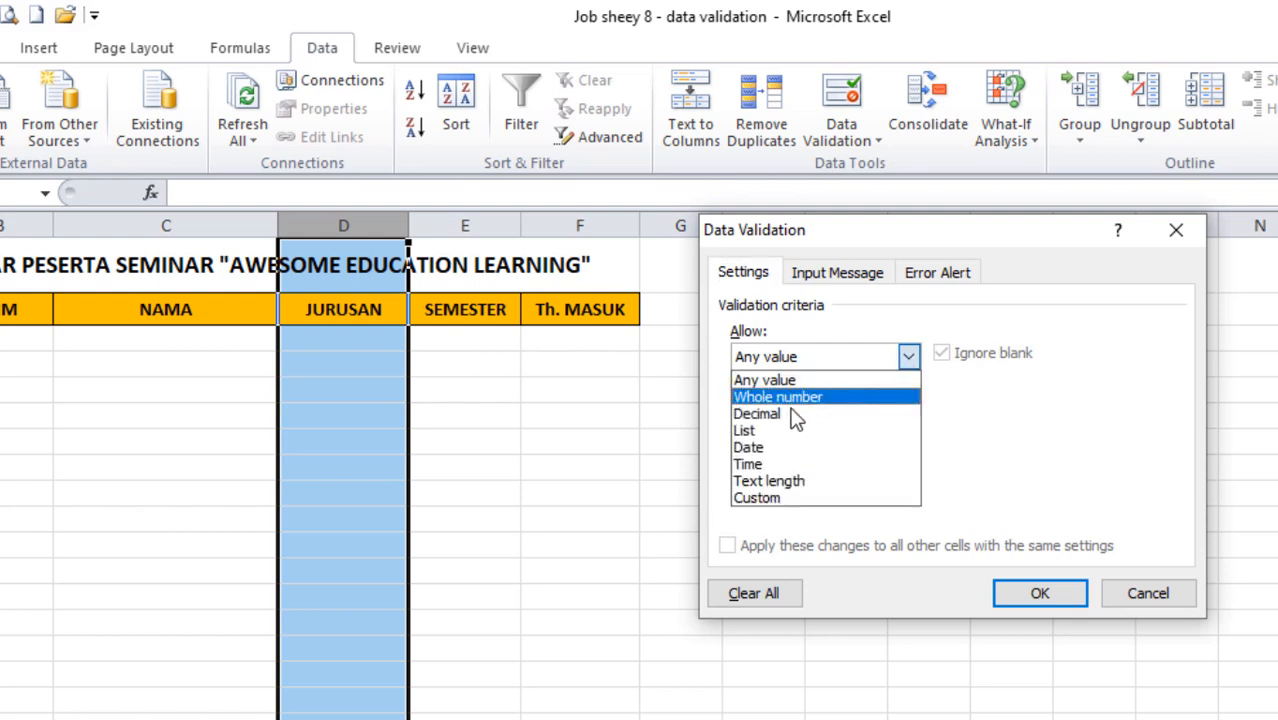
{"action": "left_click", "coordinate": [750, 430]}
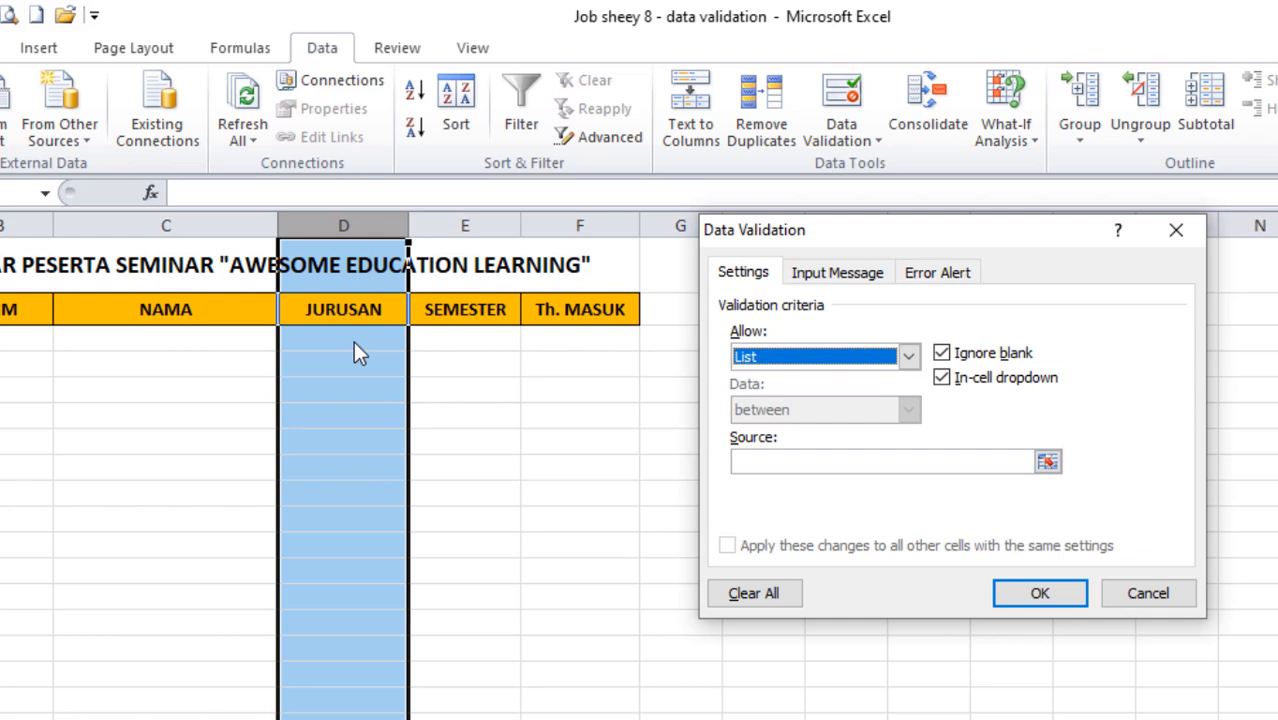
{"action": "left_click", "coordinate": [945, 276]}
{"action": "left_click", "coordinate": [756, 585]}
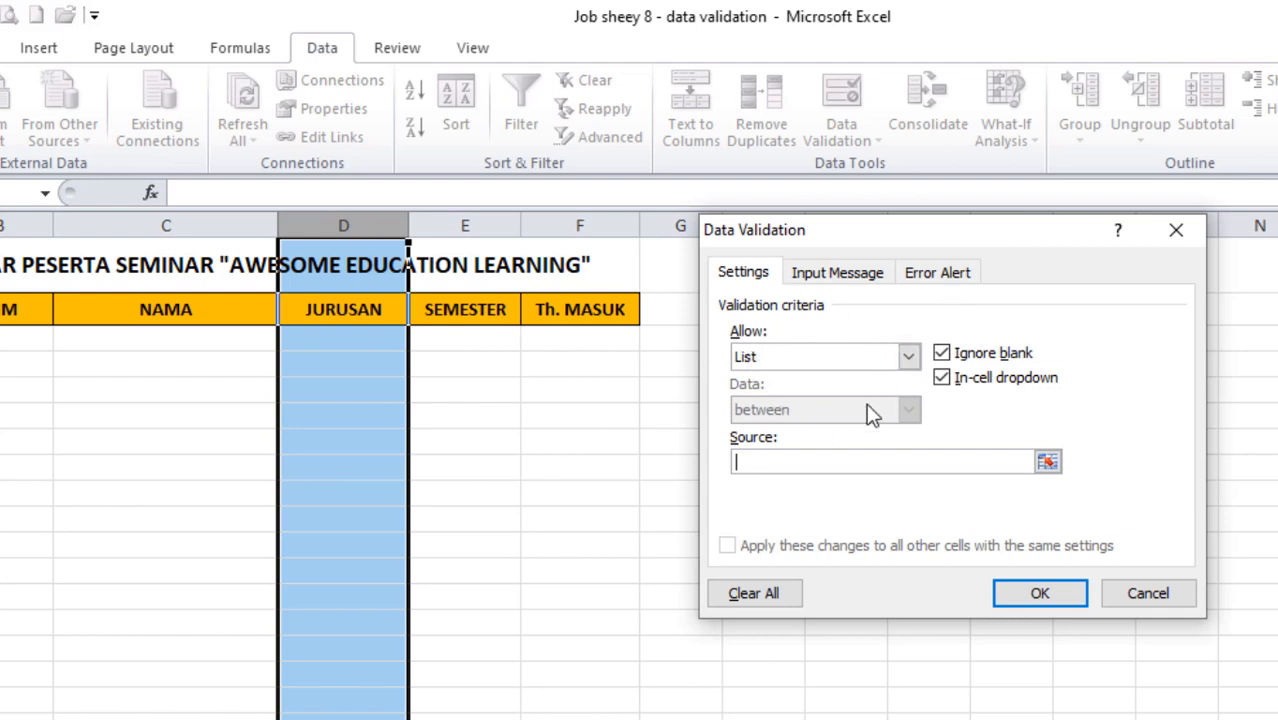
{"action": "left_click", "coordinate": [766, 355]}
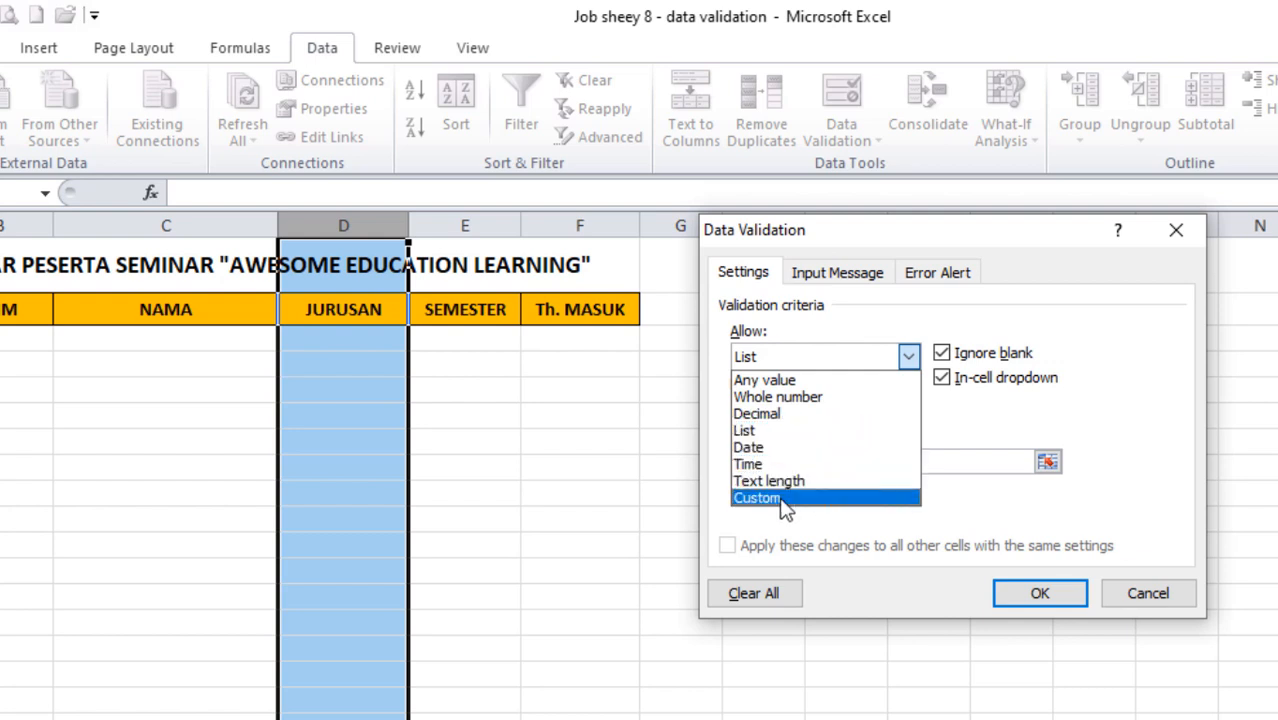
{"action": "left_click", "coordinate": [750, 431]}
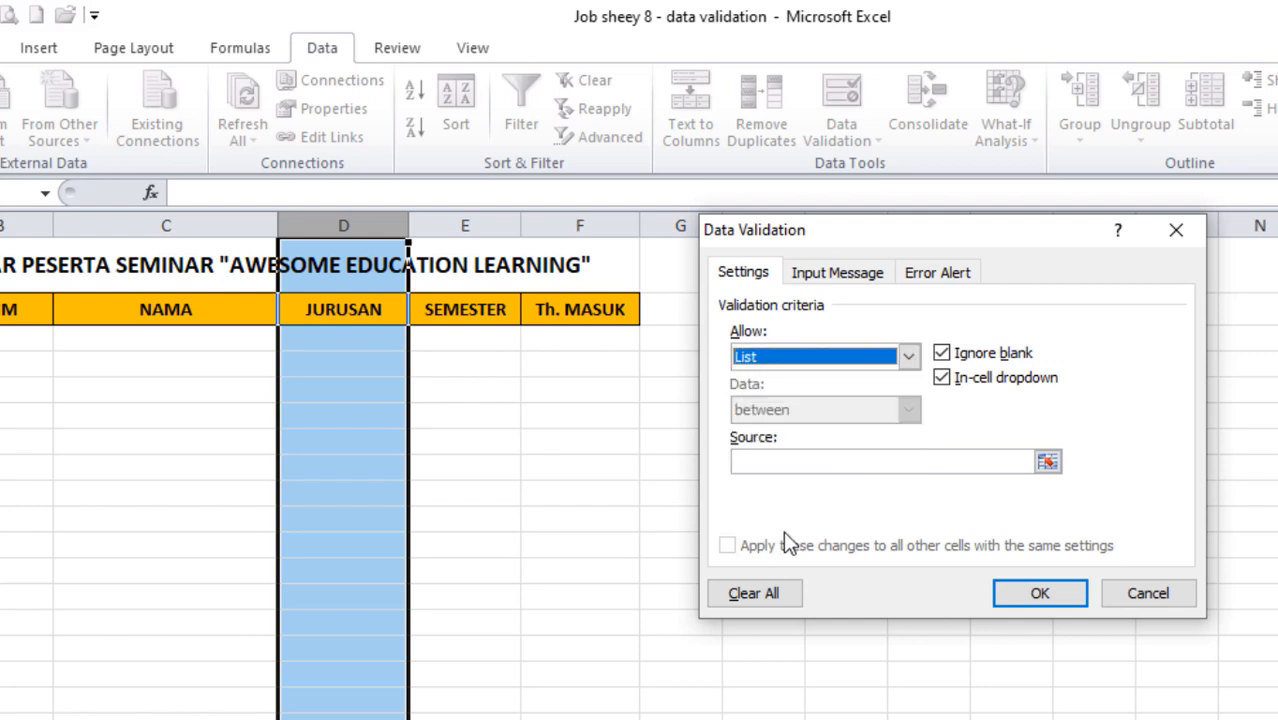
{"action": "left_click", "coordinate": [769, 472]}
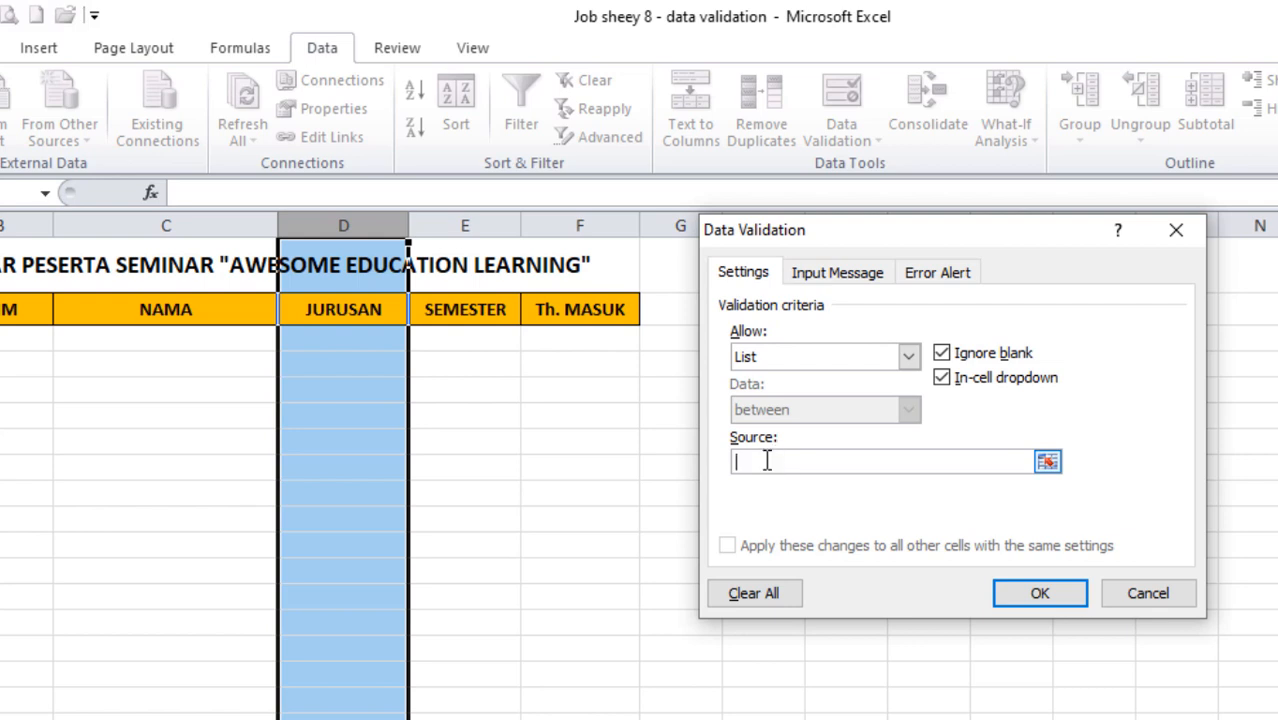
- Use the JURUSAN names in B3:B14 of the TBL MASTER sheet as the list source and apply the validation
{"action": "left_click", "coordinate": [1047, 463]}
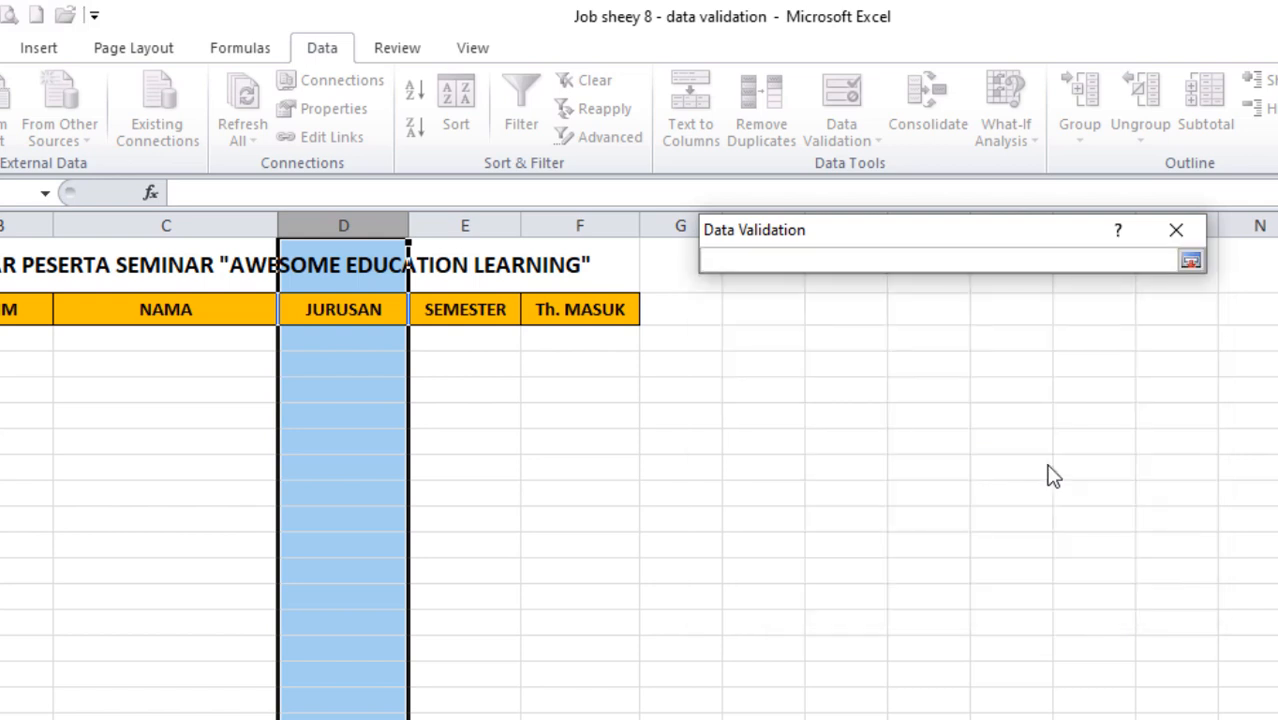
{"action": "left_click_drag", "start_coordinate": [889, 234], "coordinate": [872, 394]}
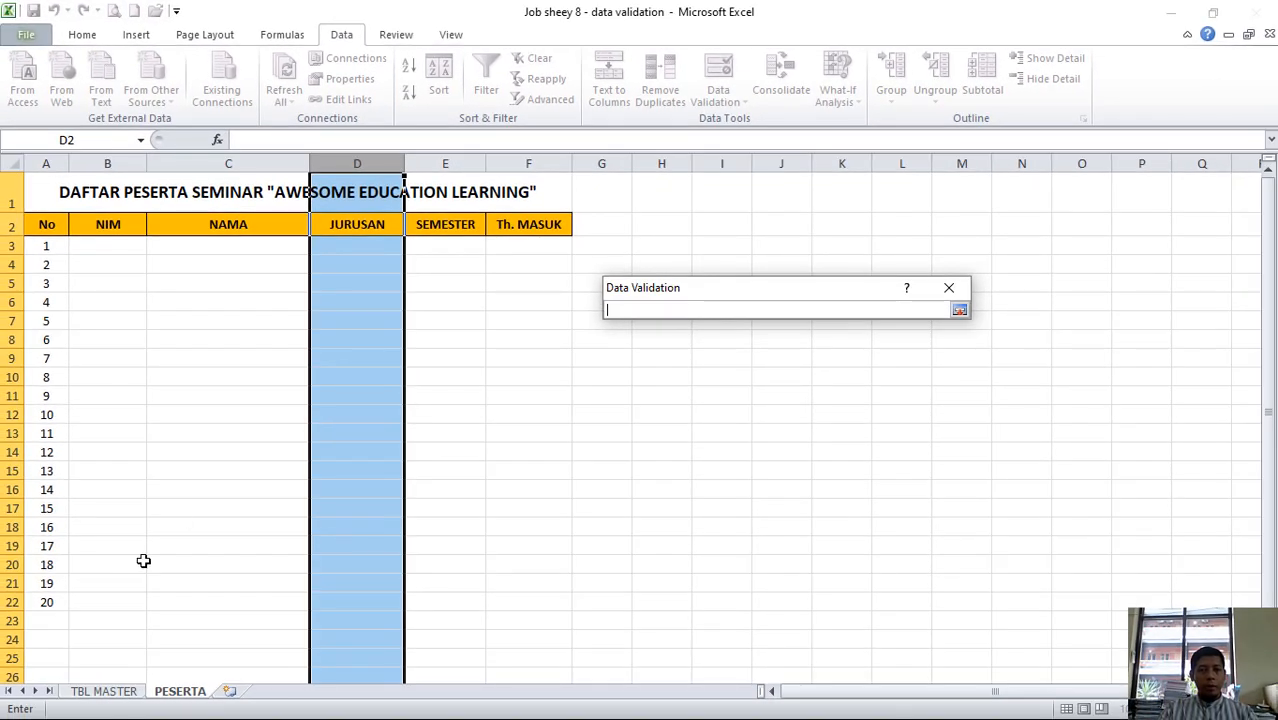
{"action": "left_click", "coordinate": [104, 693]}
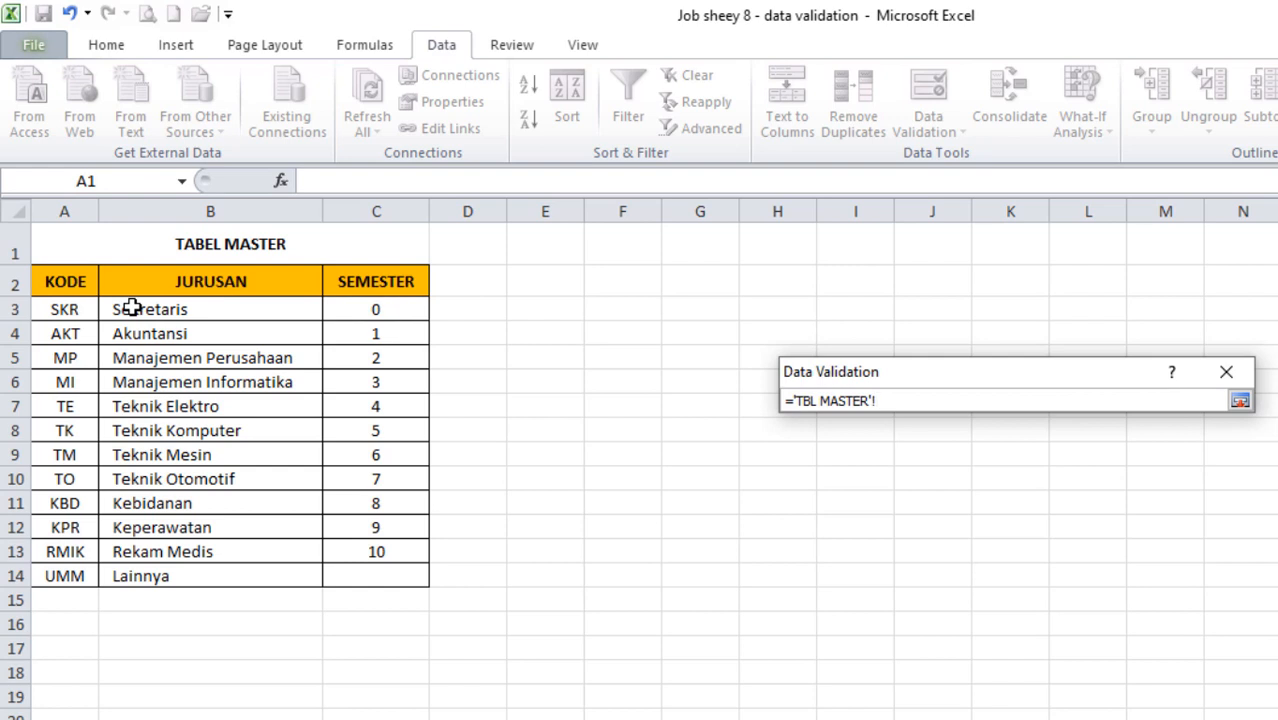
{"action": "left_click_drag", "start_coordinate": [132, 309], "coordinate": [150, 576]}
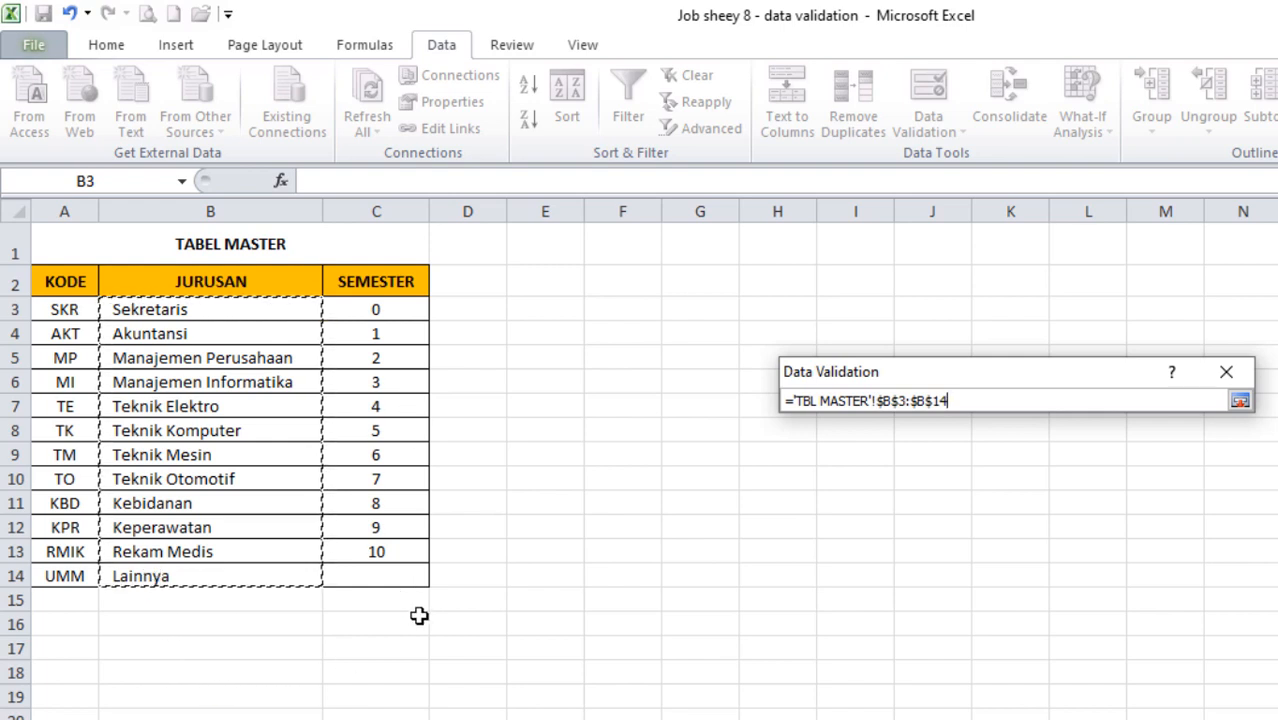
{"action": "key", "text": "Return"}
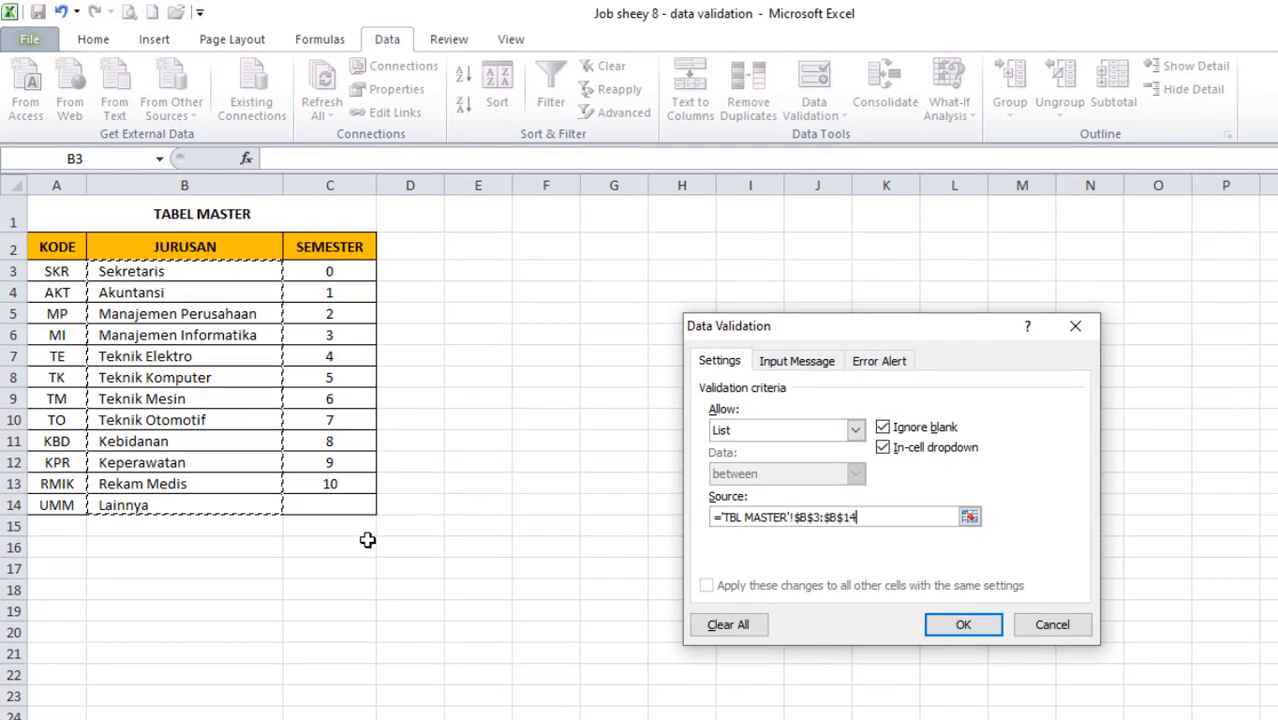
{"action": "left_click_drag", "start_coordinate": [857, 323], "coordinate": [818, 248]}
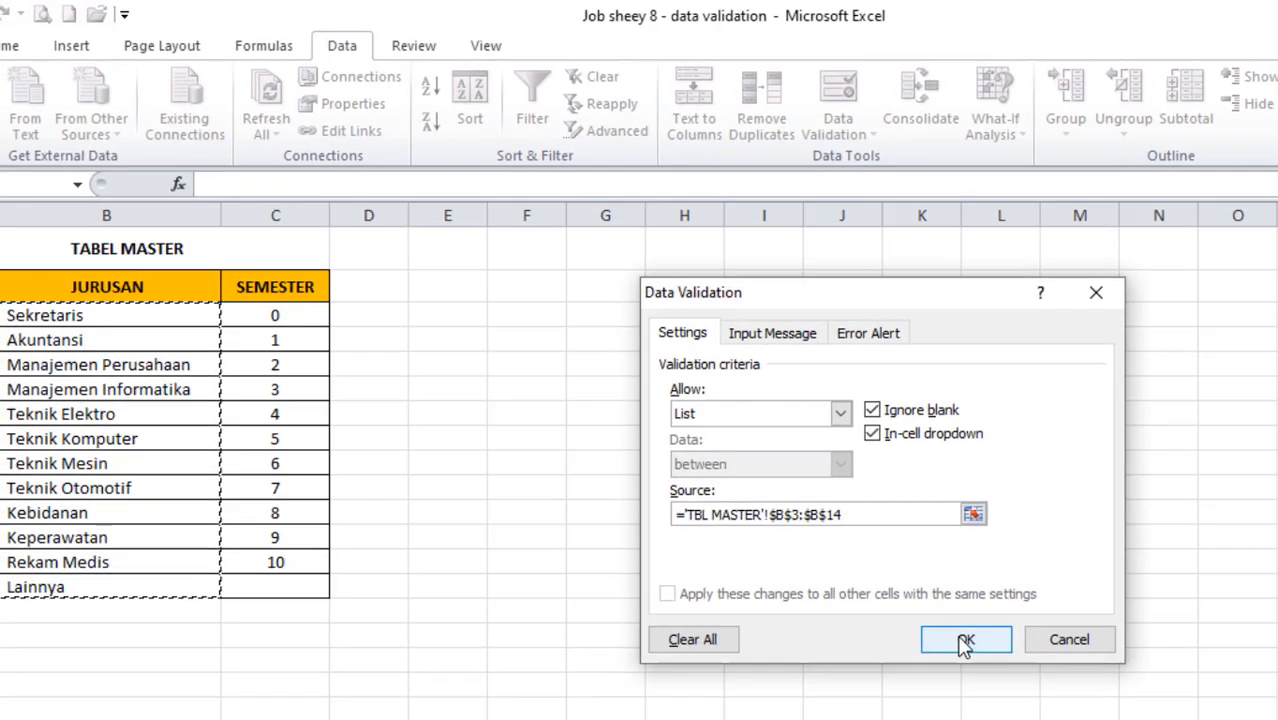
{"action": "left_click", "coordinate": [963, 643]}
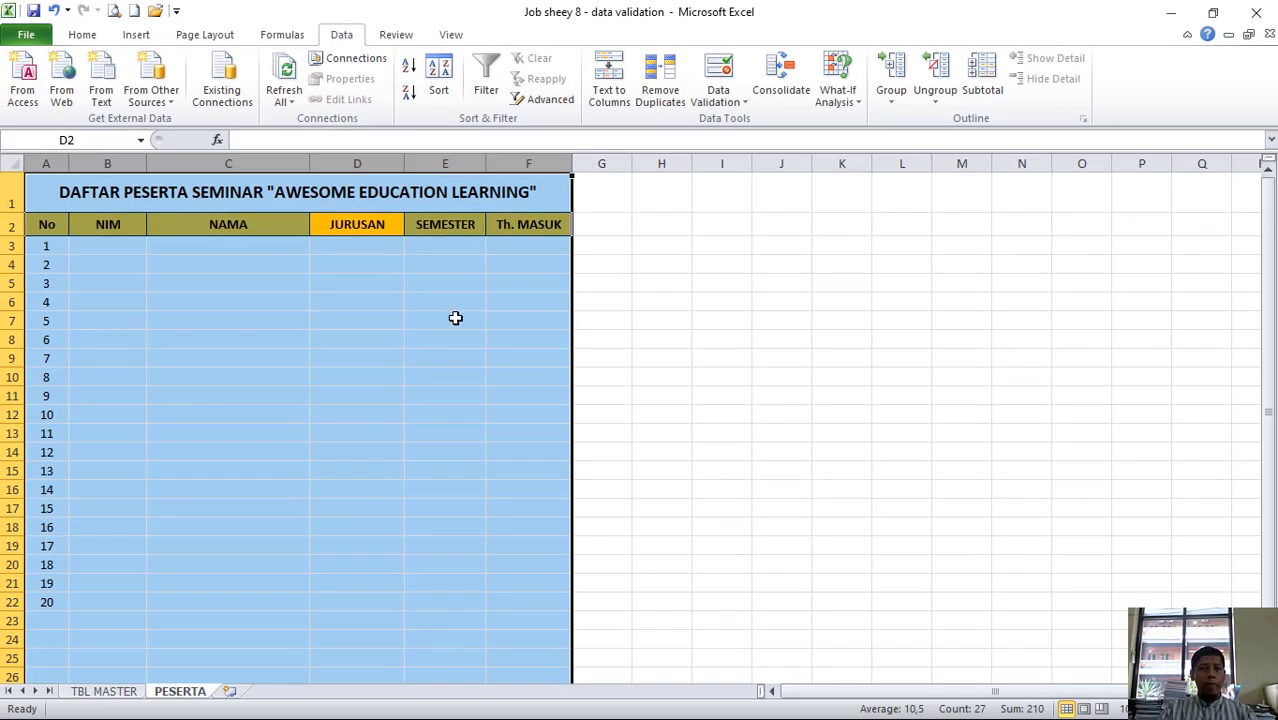
- Check several JURUSAN cells for the dropdown and browse the department options in D3 without choosing one
{"action": "left_click", "coordinate": [413, 342]}
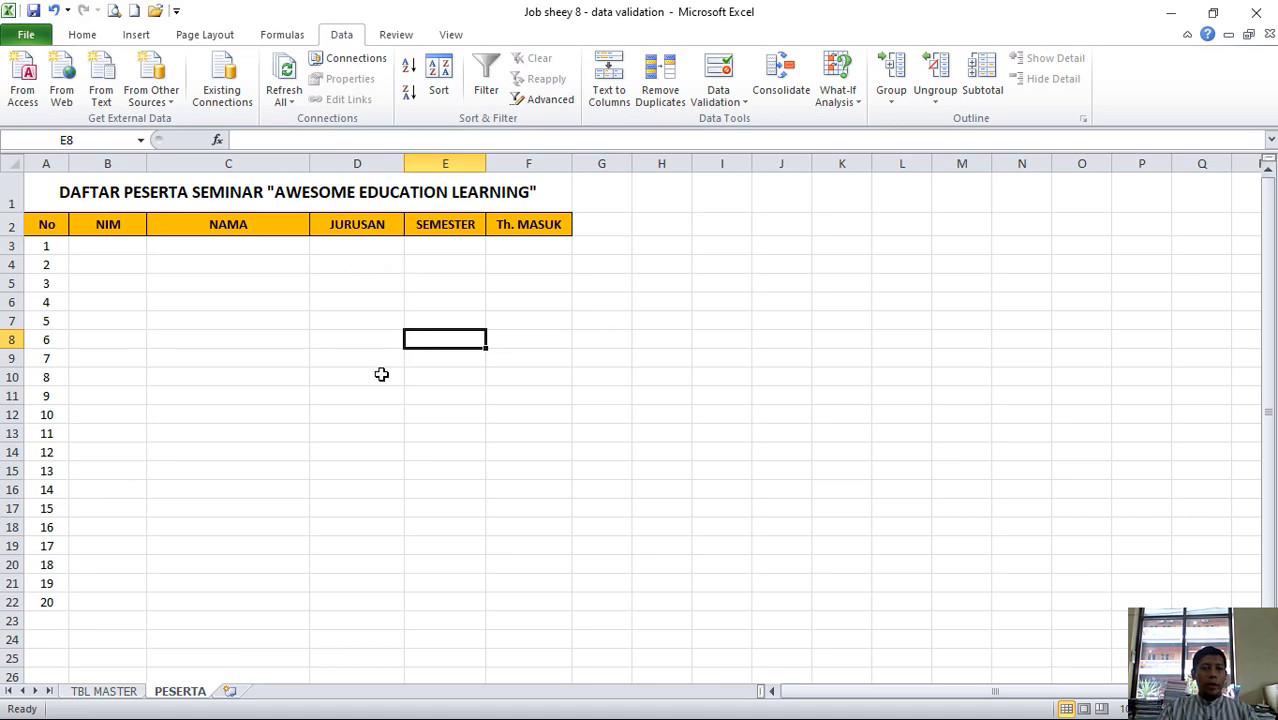
{"action": "left_click", "coordinate": [382, 374]}
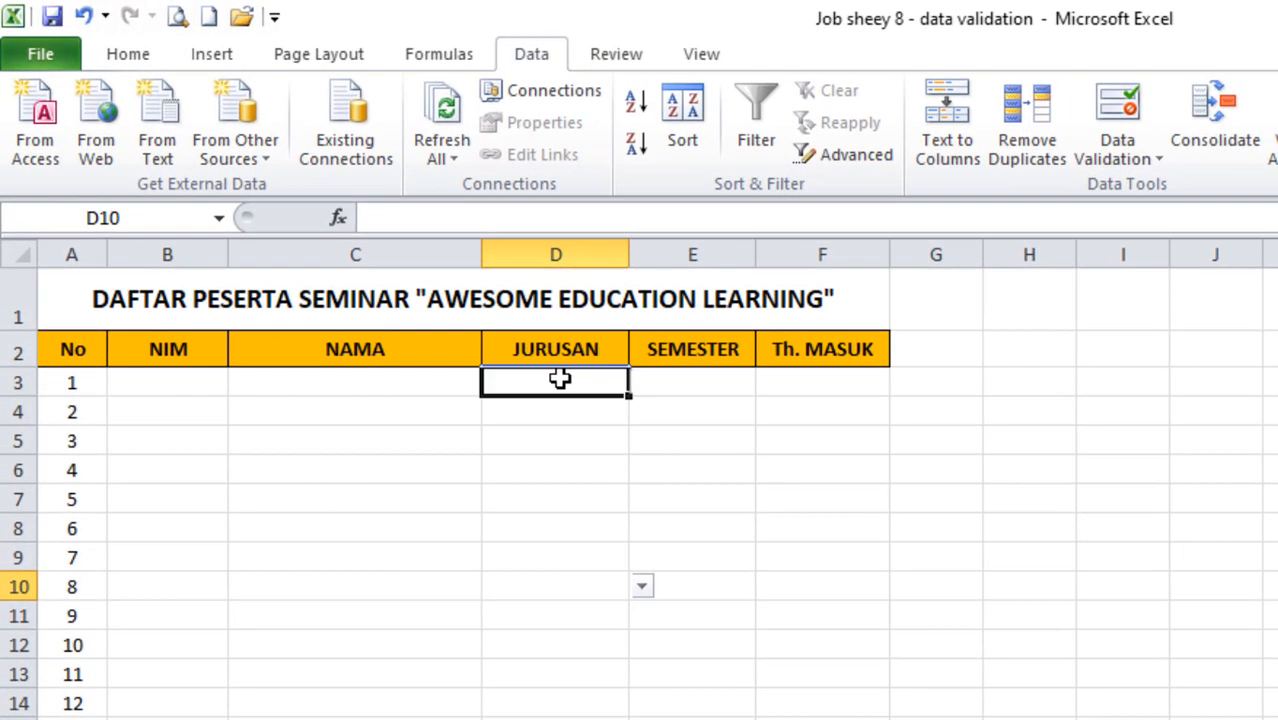
{"action": "left_click", "coordinate": [351, 243]}
{"action": "left_click", "coordinate": [581, 460]}
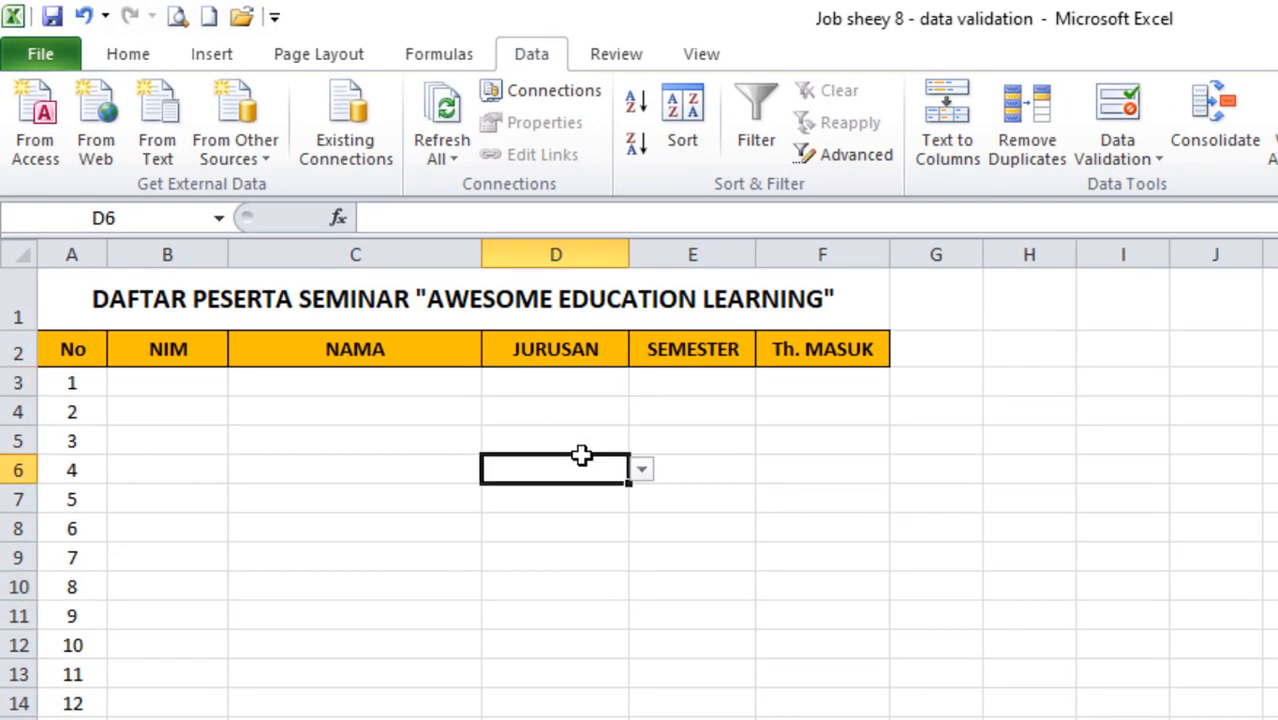
{"action": "left_click", "coordinate": [567, 377]}
{"action": "left_click", "coordinate": [568, 410]}
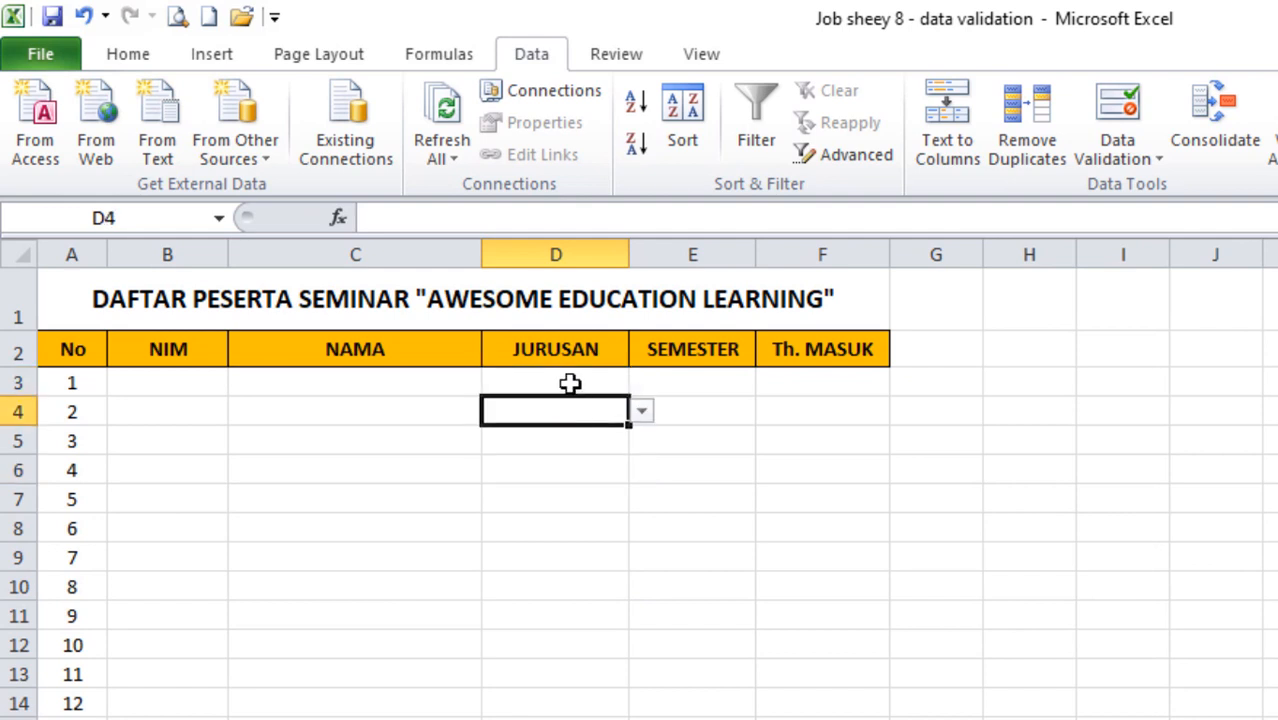
{"action": "left_click", "coordinate": [572, 383]}
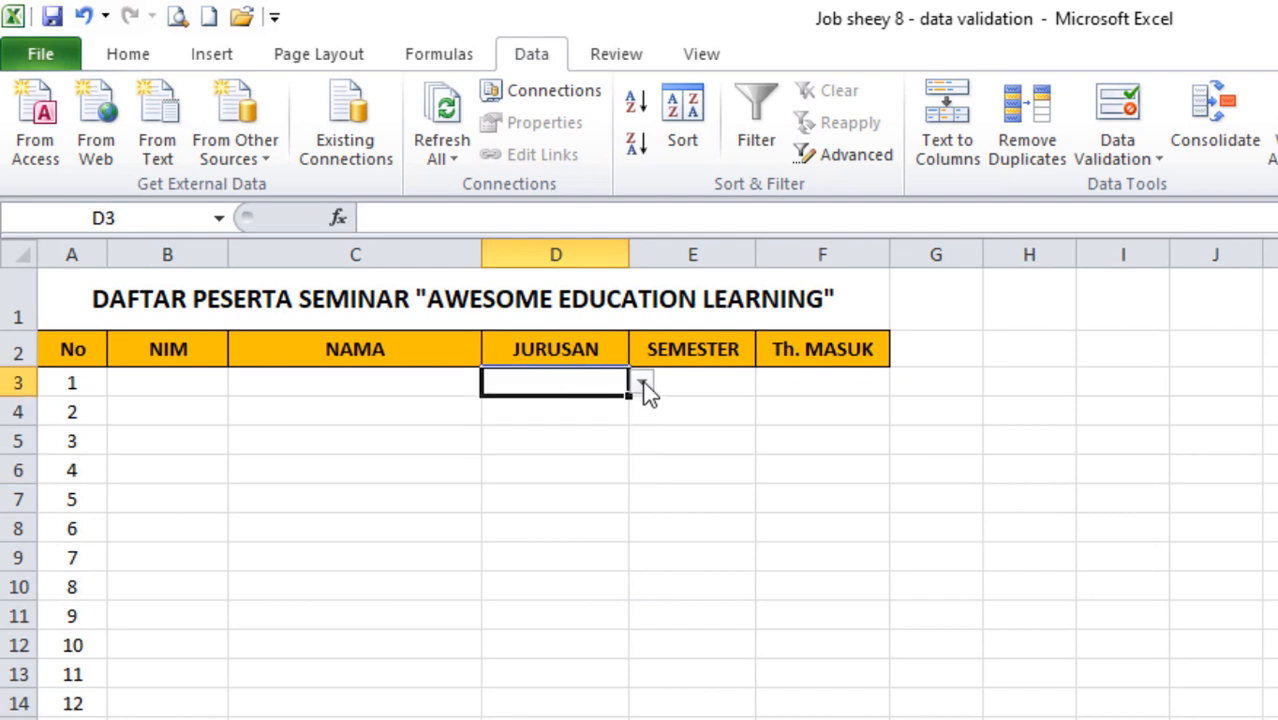
{"action": "left_click", "coordinate": [641, 385]}
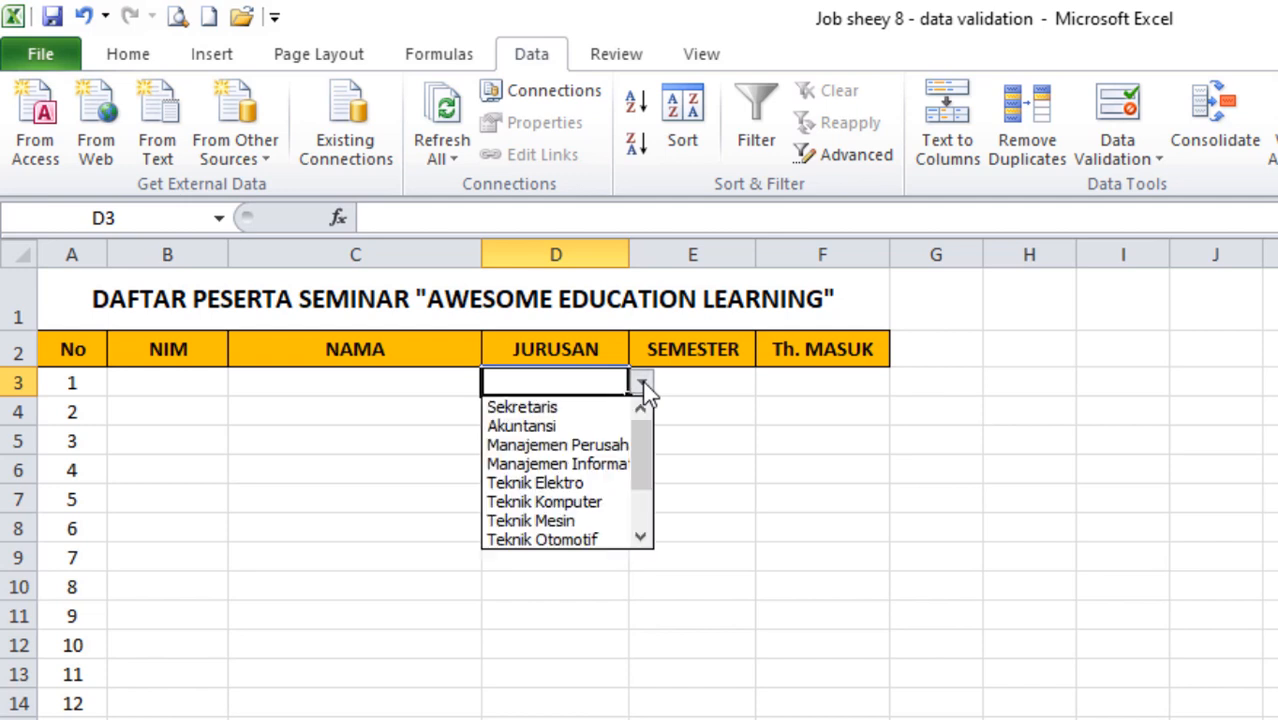
{"action": "left_click_drag", "start_coordinate": [650, 457], "coordinate": [645, 405]}
{"action": "left_click_drag", "start_coordinate": [648, 543], "coordinate": [642, 400]}
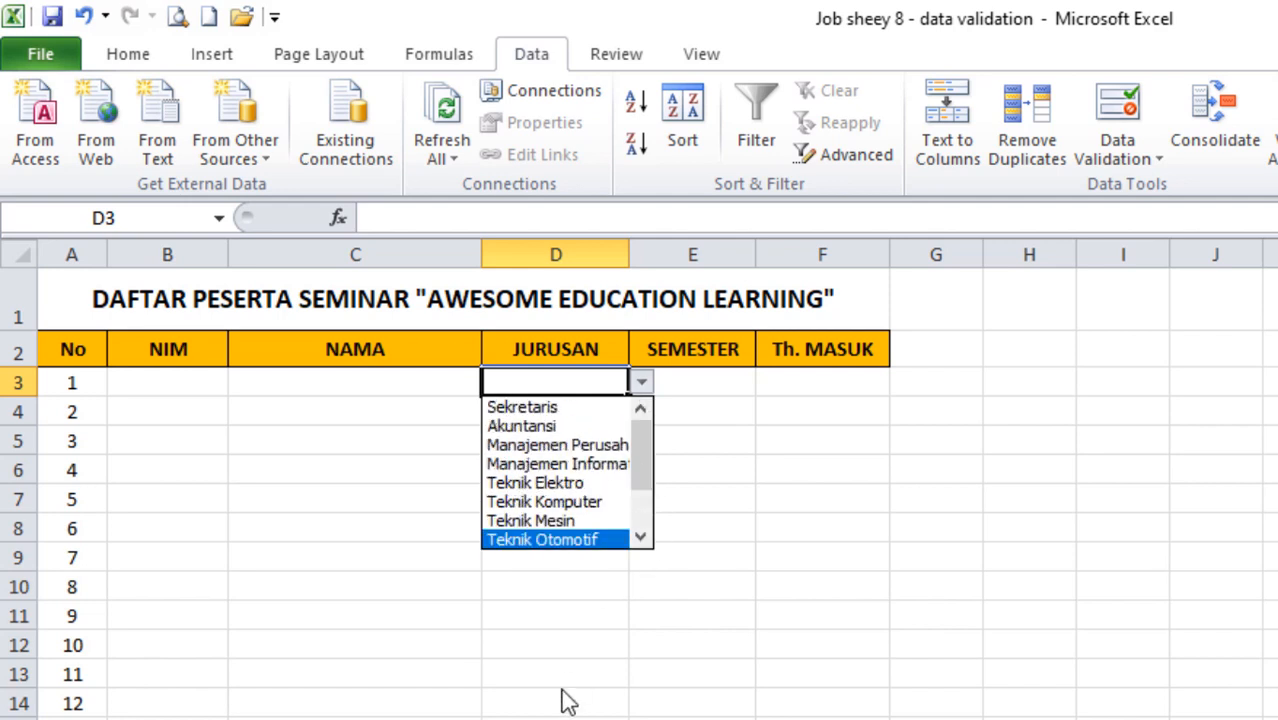
{"action": "key", "text": "Escape"}
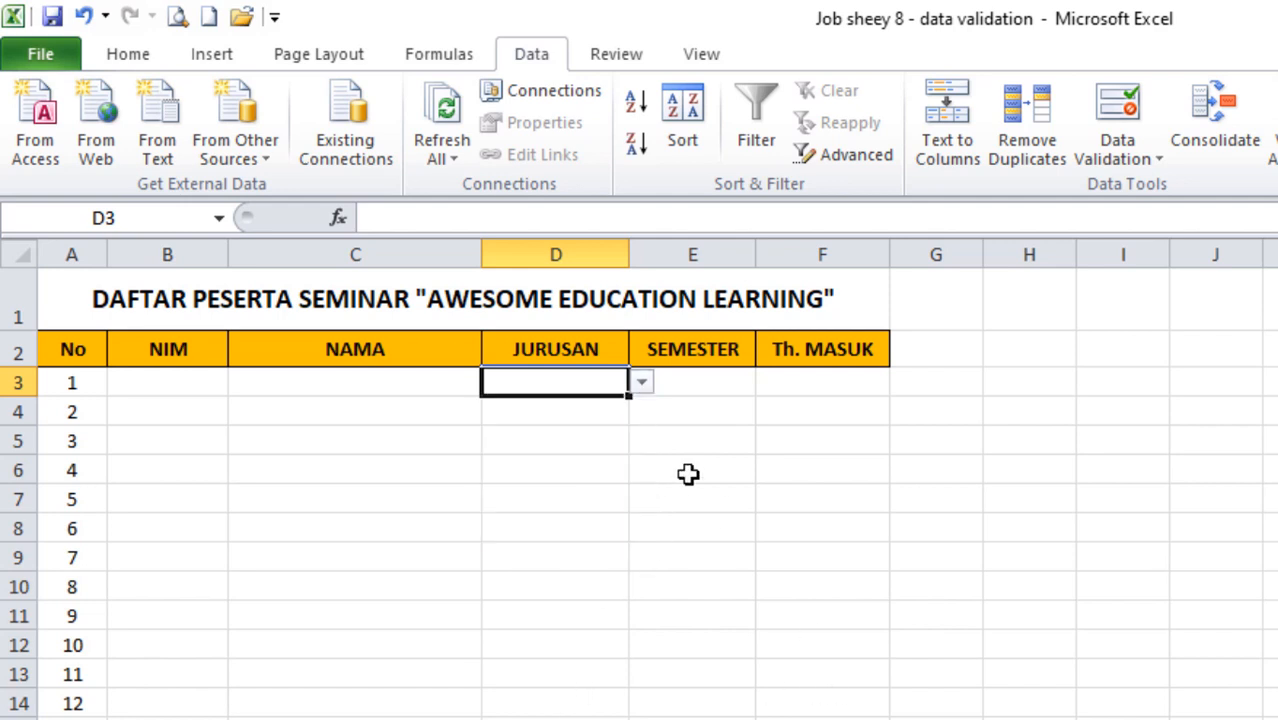
- Examine the dropdown list offered while the entire column D is selected, leaving it without a choice
{"action": "left_click", "coordinate": [545, 252]}
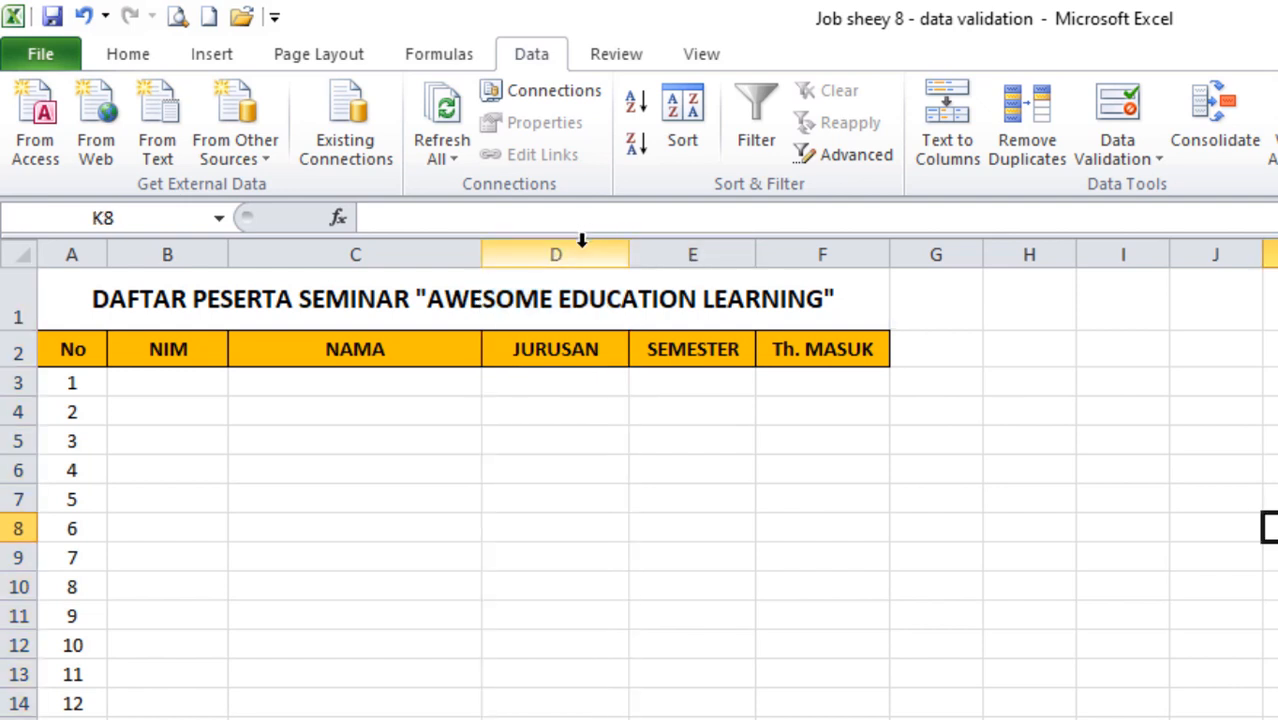
{"action": "left_click", "coordinate": [585, 252]}
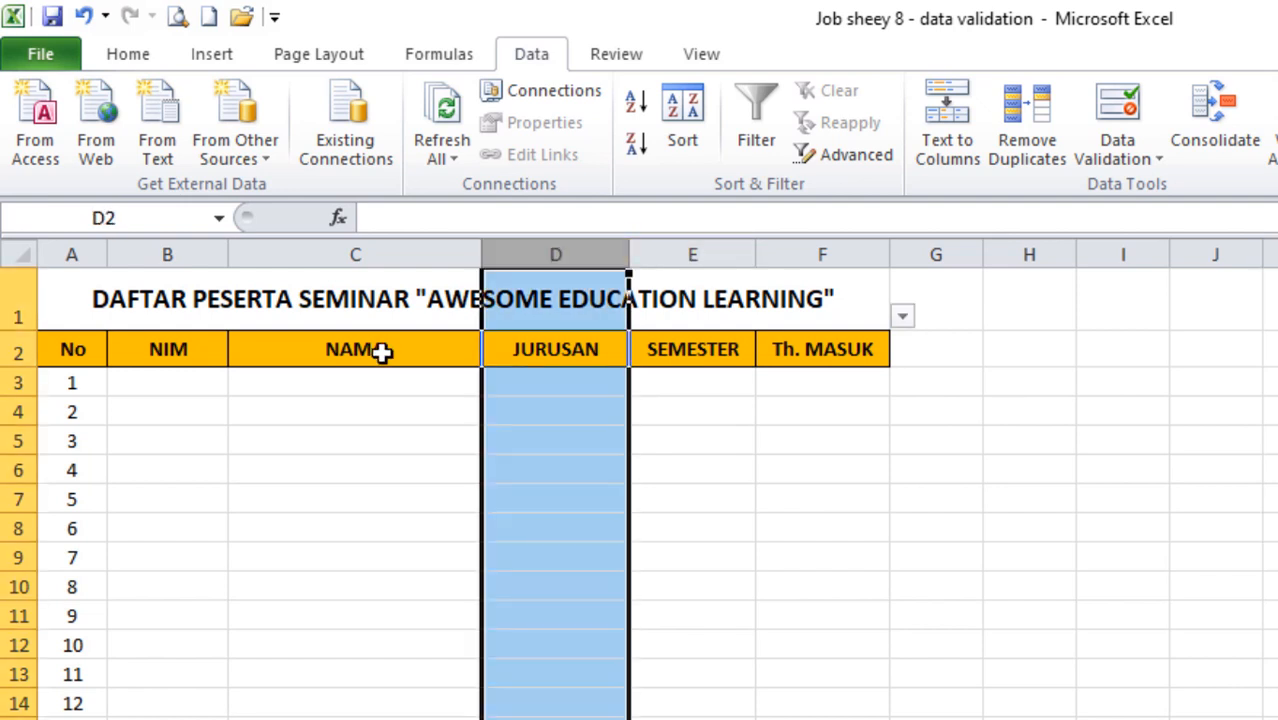
{"action": "left_click", "coordinate": [902, 319]}
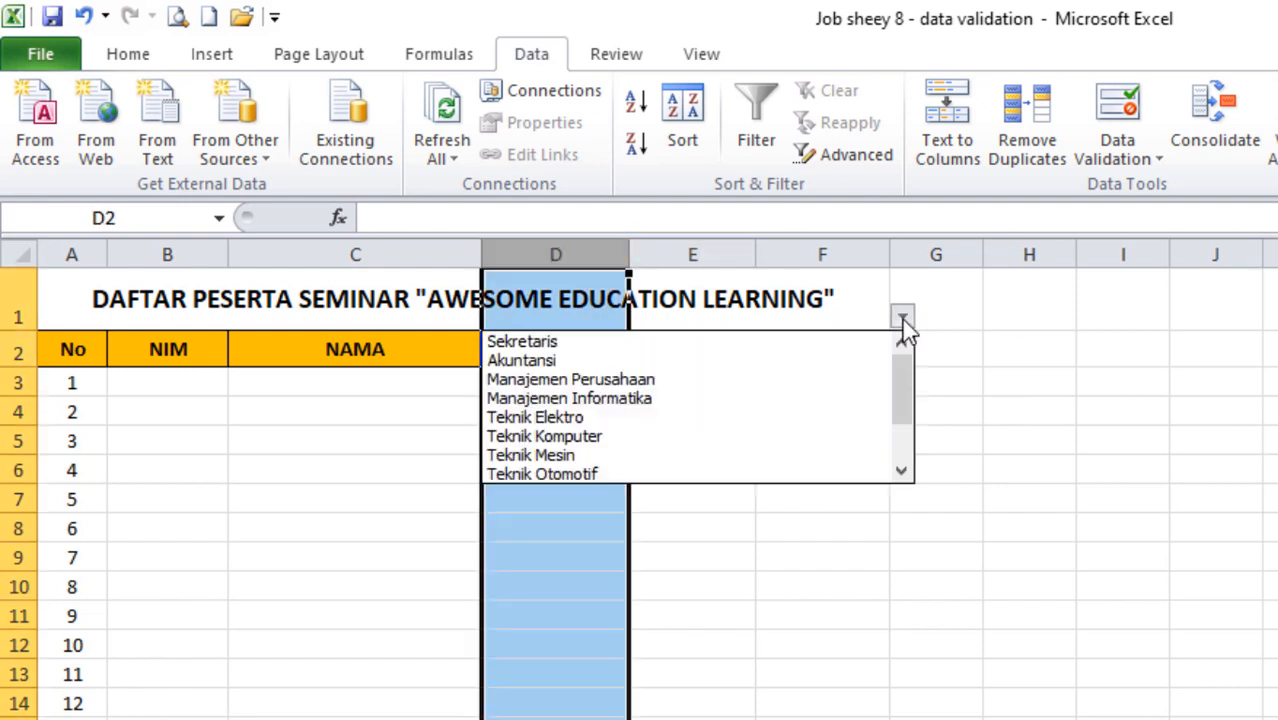
{"action": "key", "text": "Escape"}
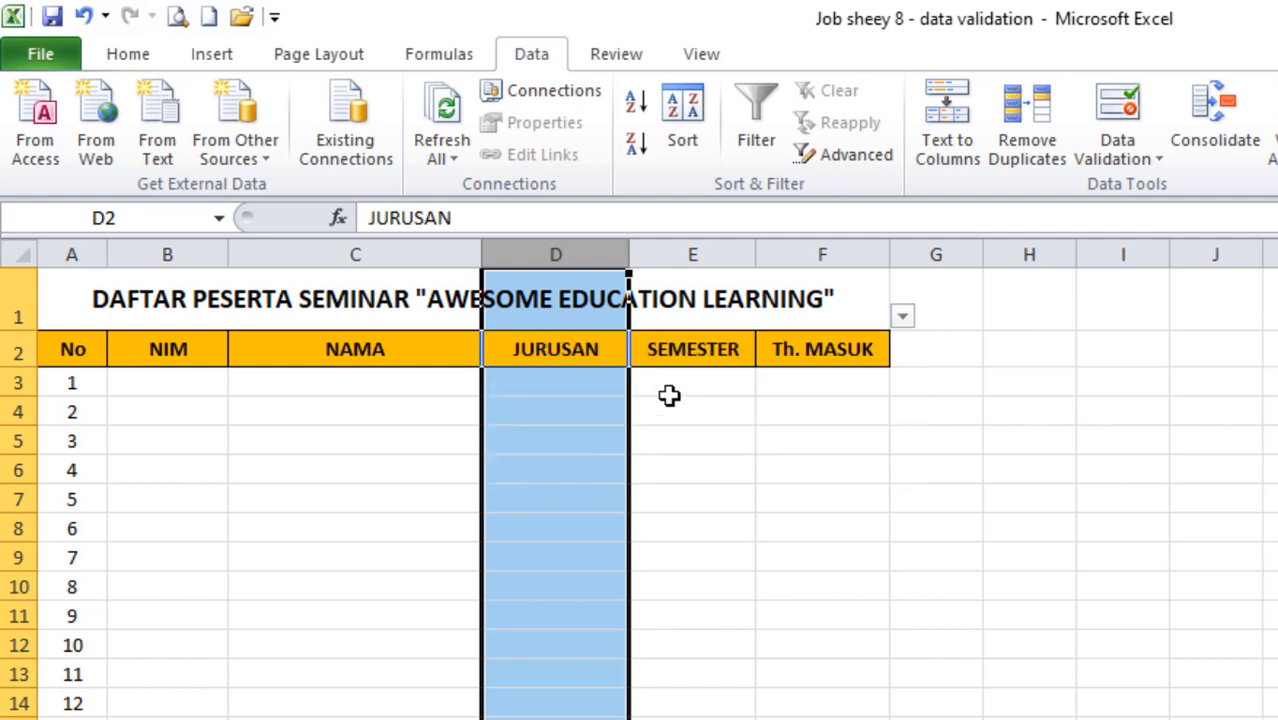
- Check whether the JURUSAN header cell D2 and the merged title cell A1 carry the dropdown list
{"action": "left_click", "coordinate": [557, 348]}
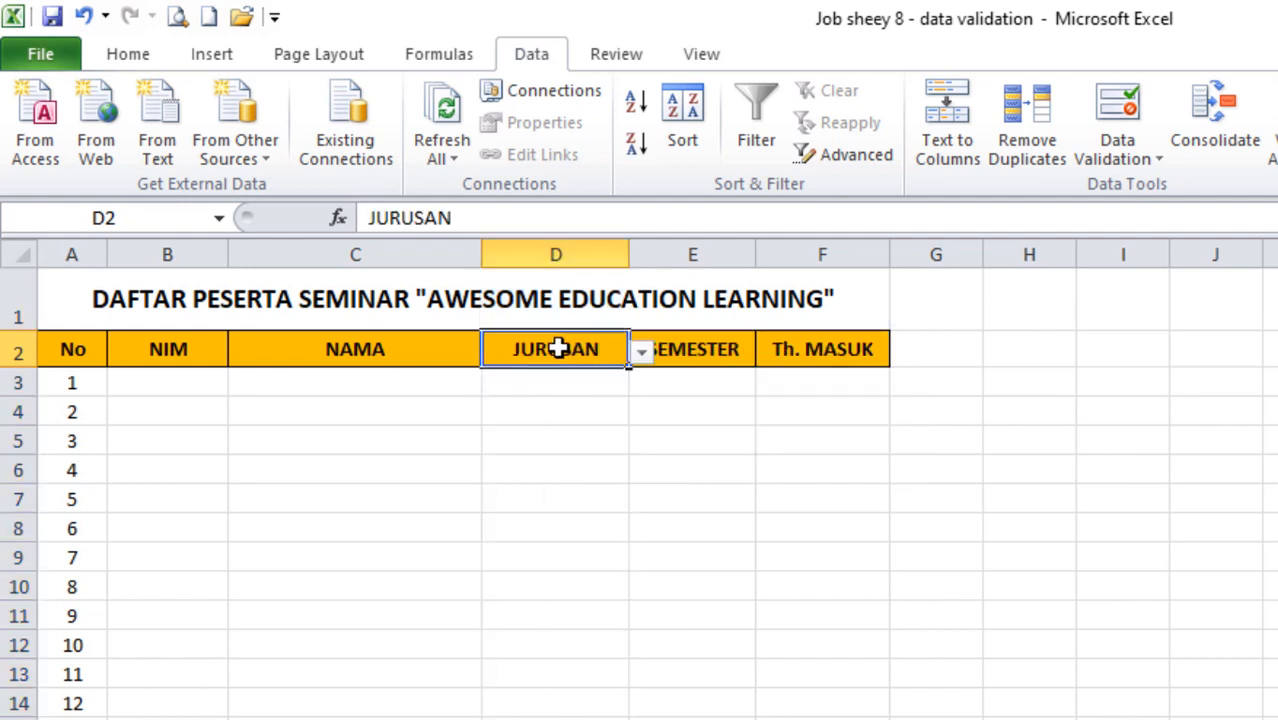
{"action": "left_click", "coordinate": [638, 358]}
{"action": "left_click", "coordinate": [636, 362]}
{"action": "left_click", "coordinate": [1070, 476]}
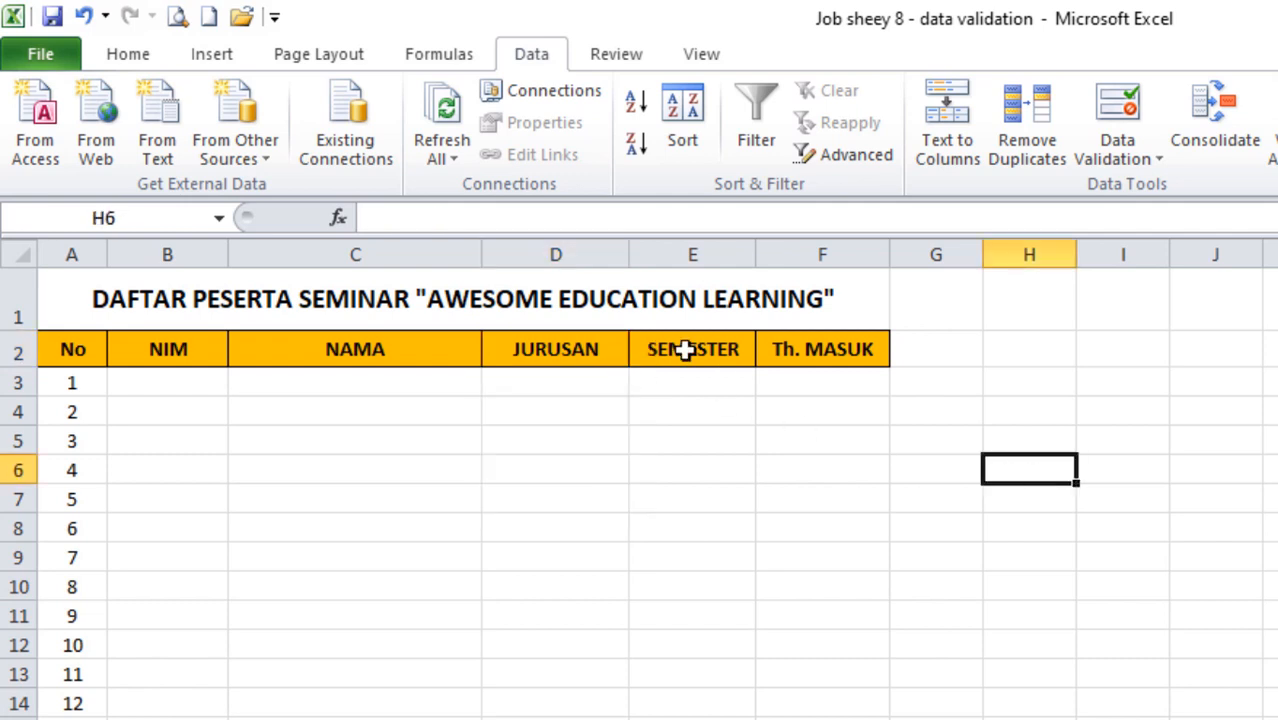
{"action": "left_click", "coordinate": [540, 289]}
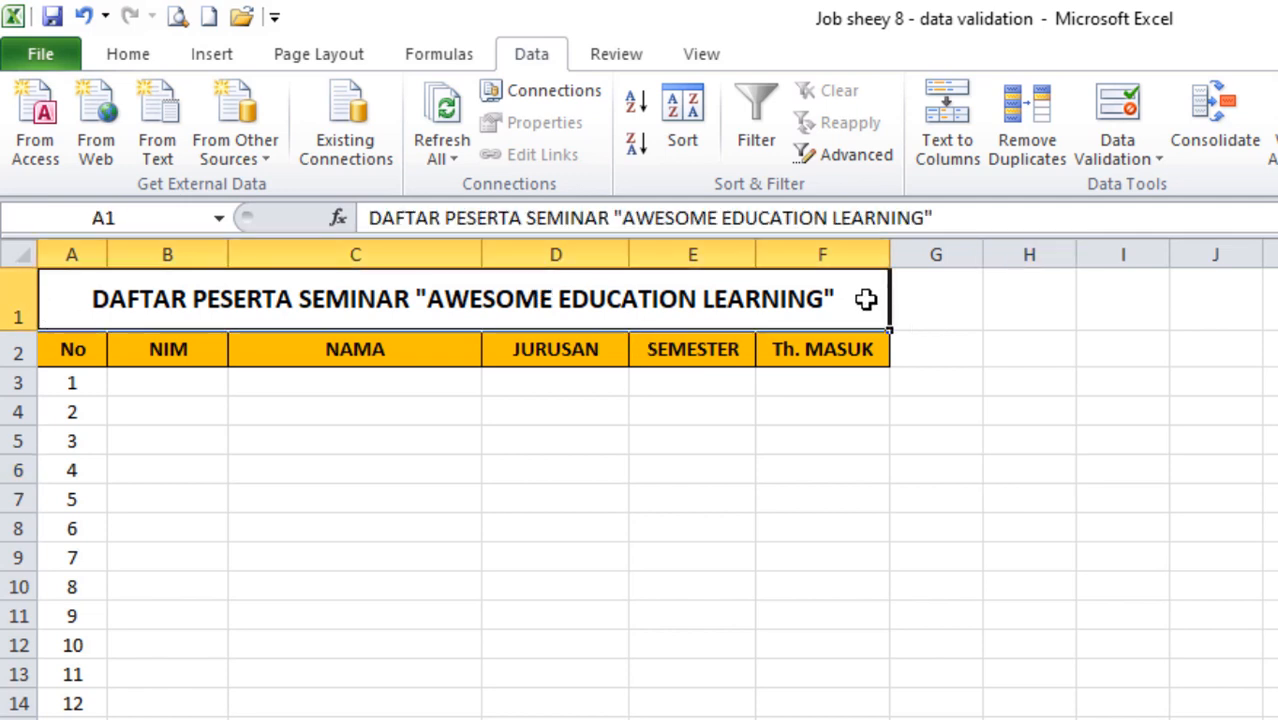
{"action": "left_click", "coordinate": [1021, 563]}
{"action": "left_click", "coordinate": [846, 300]}
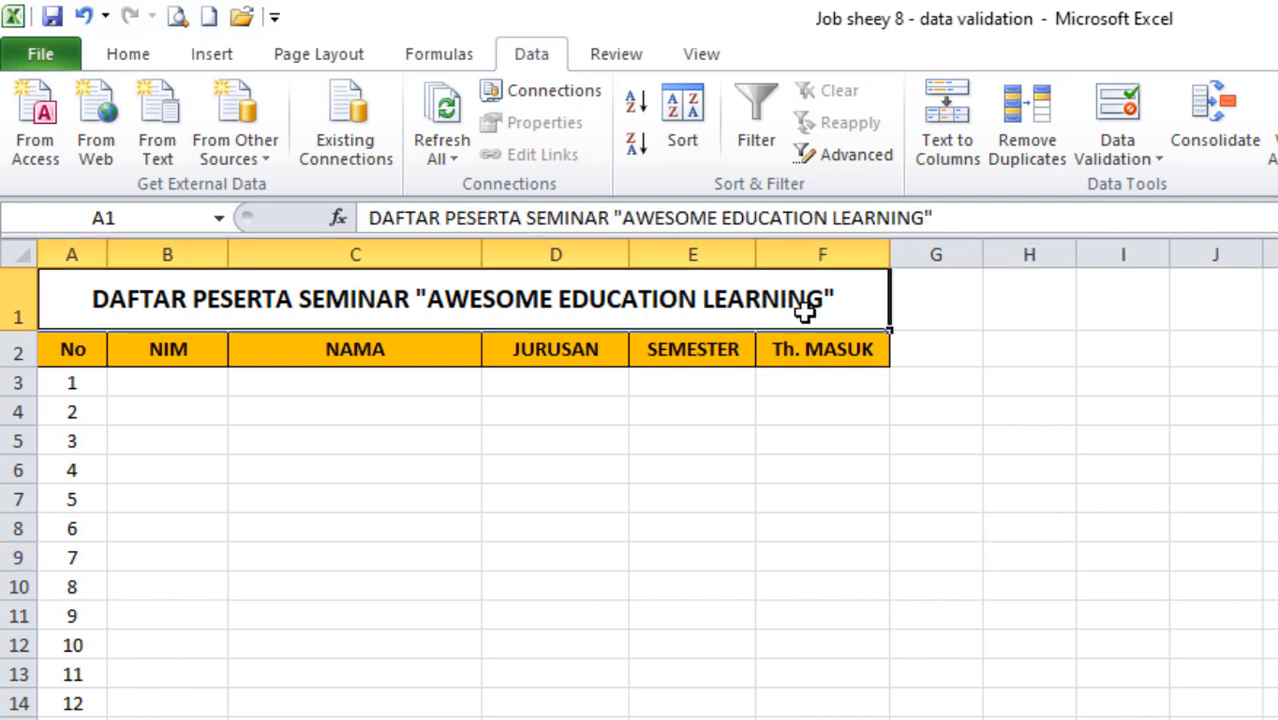
{"action": "left_click", "coordinate": [562, 356]}
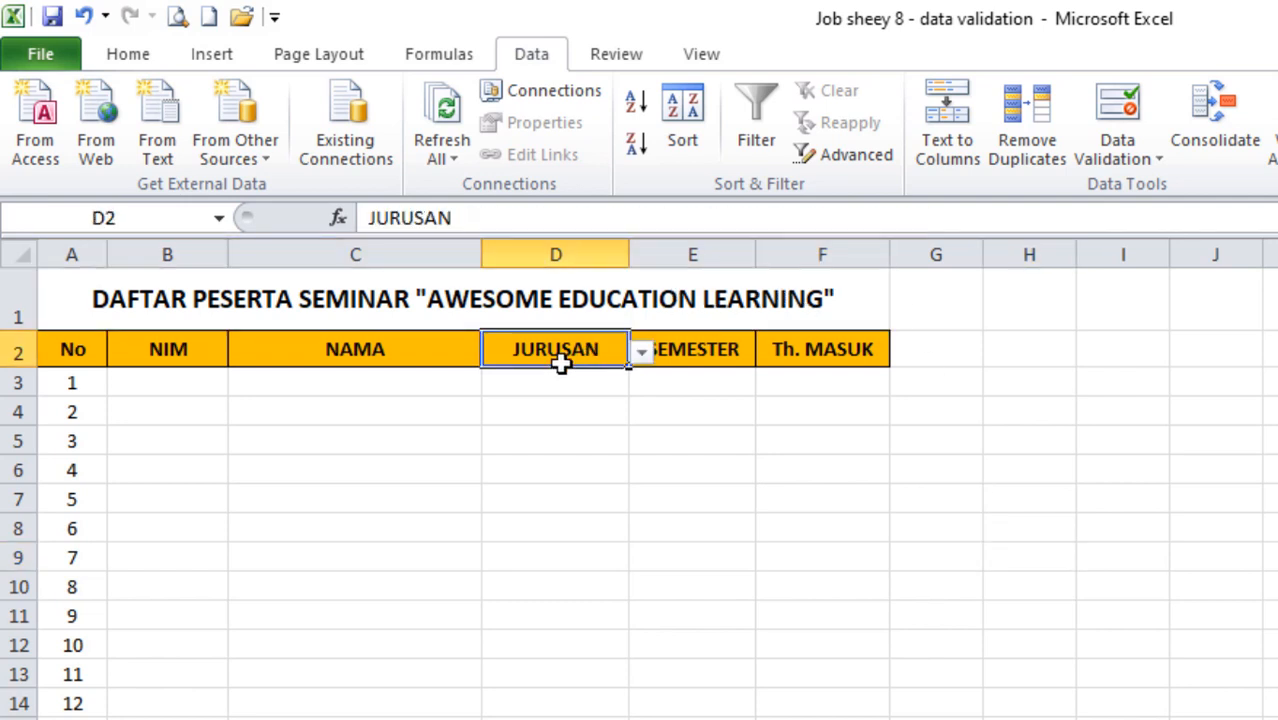
- Open the Data Validation settings for the merged title cell A1, agreeing to extend validation to its cells without it
{"action": "left_click", "coordinate": [750, 315]}
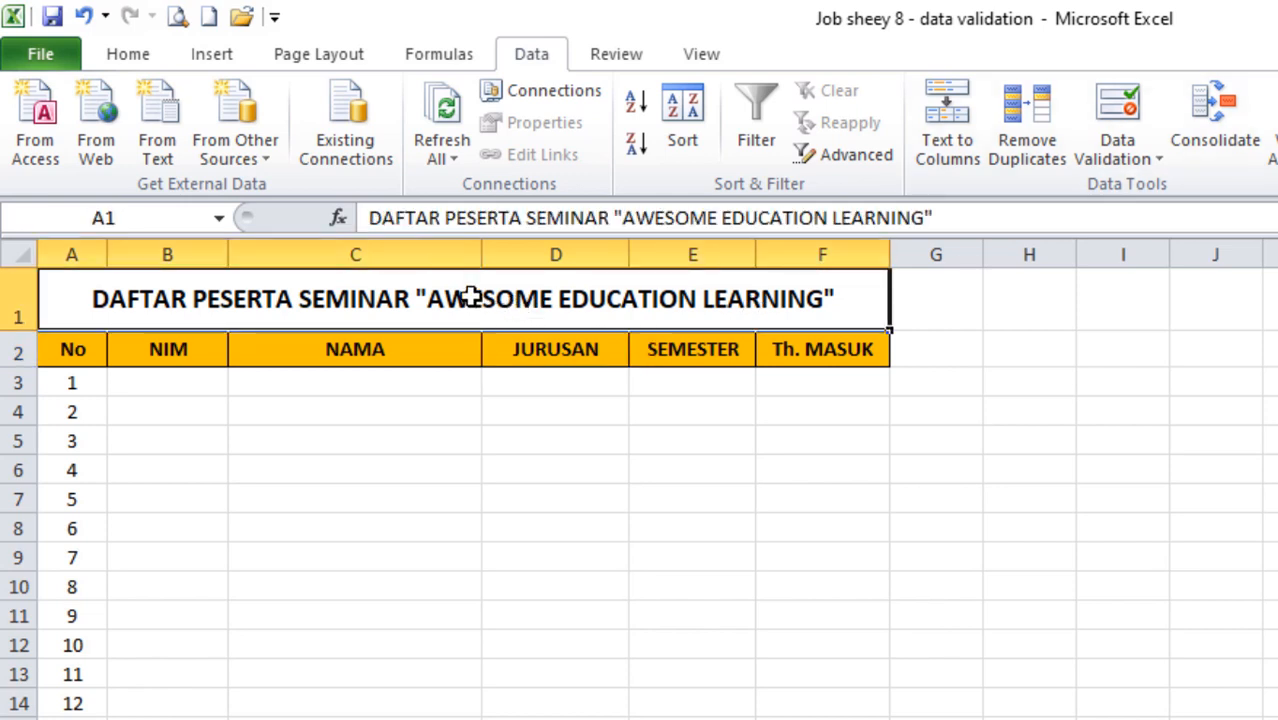
{"action": "left_click", "coordinate": [1133, 160]}
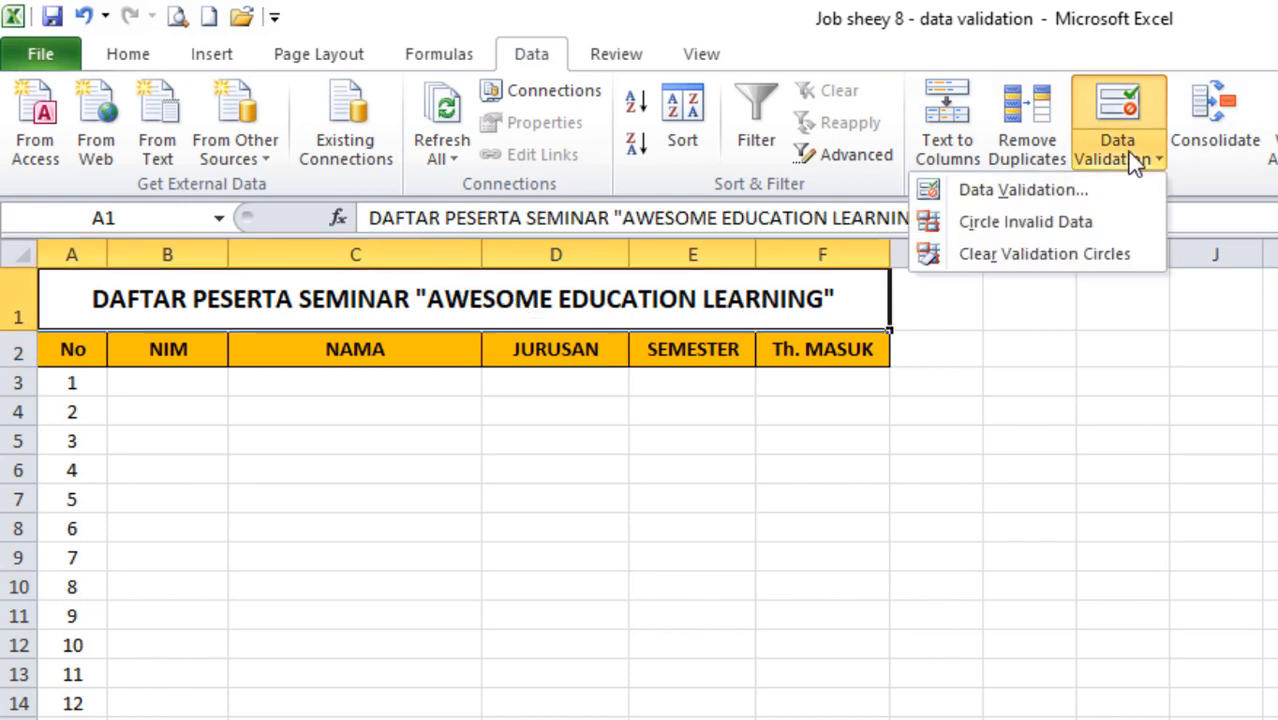
{"action": "left_click", "coordinate": [1024, 190]}
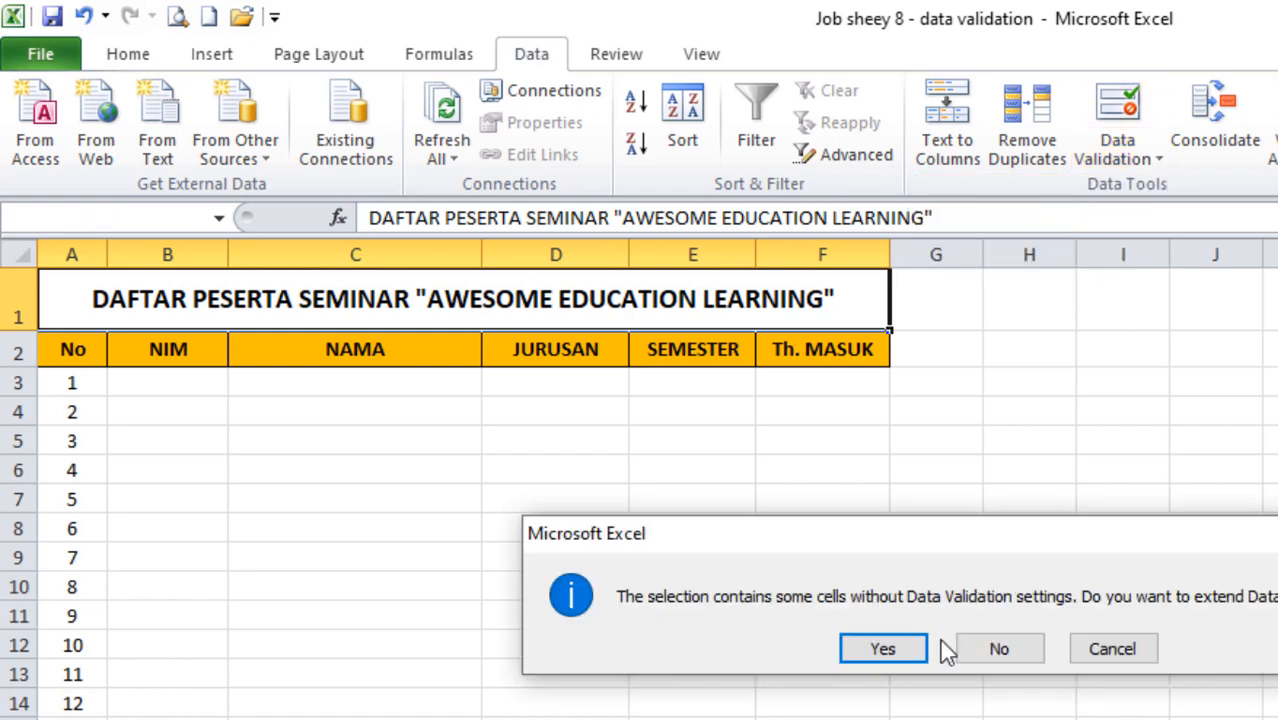
{"action": "left_click", "coordinate": [876, 648]}
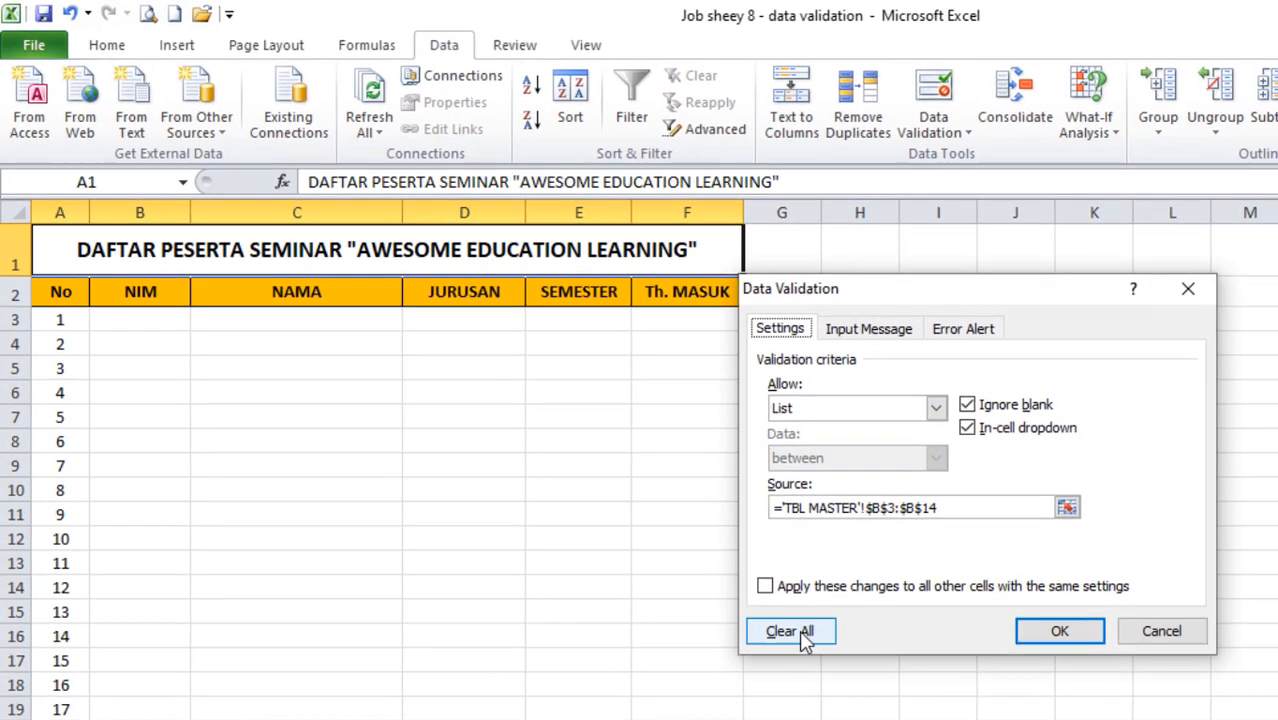
- Clear all data validation settings from the merged title cell A1 and apply the change
{"action": "left_click", "coordinate": [948, 719]}
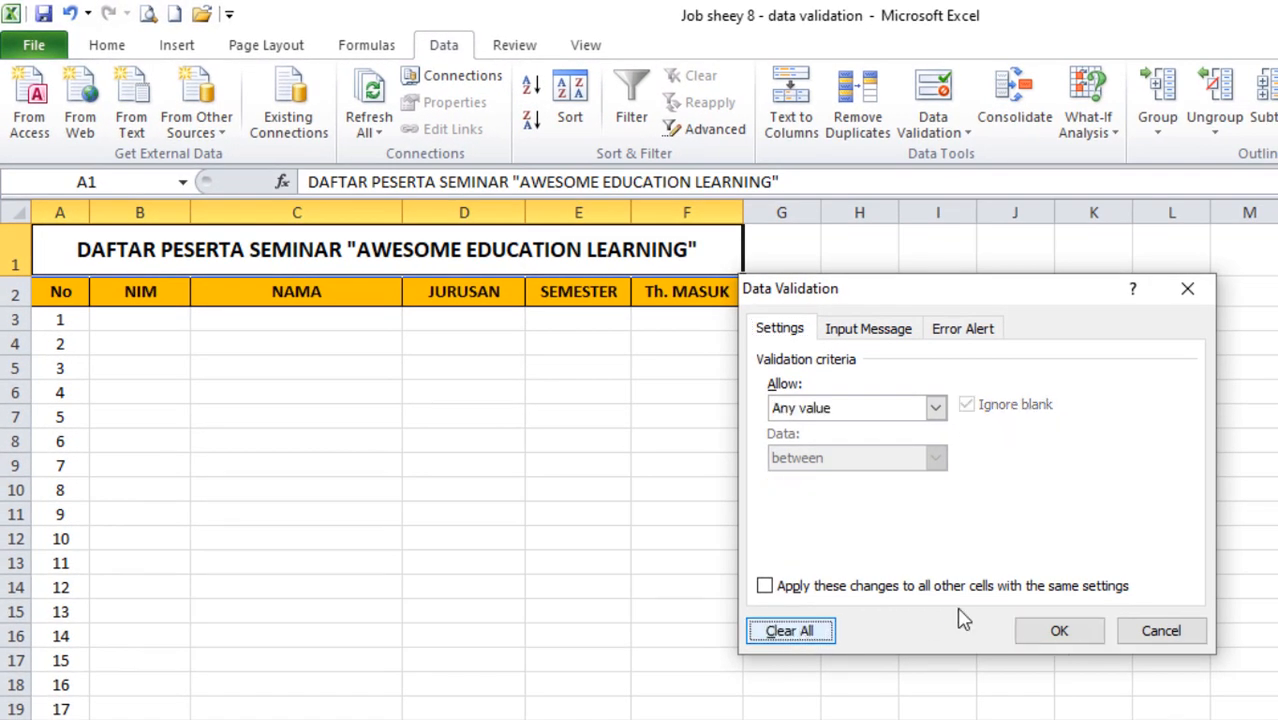
{"action": "left_click", "coordinate": [1059, 631]}
{"action": "left_click", "coordinate": [487, 458]}
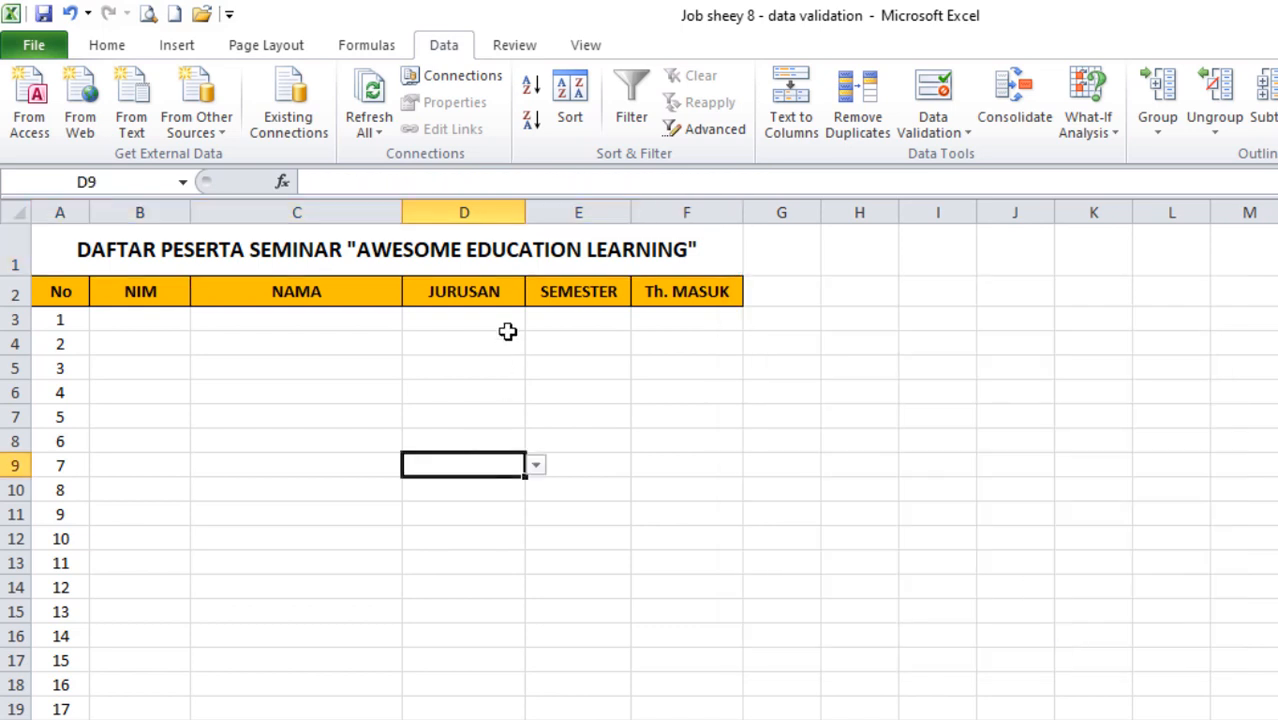
- Clear the data validation from the JURUSAN header cell D2, and check that the cells below it still offer the dropdown
{"action": "left_click", "coordinate": [452, 293]}
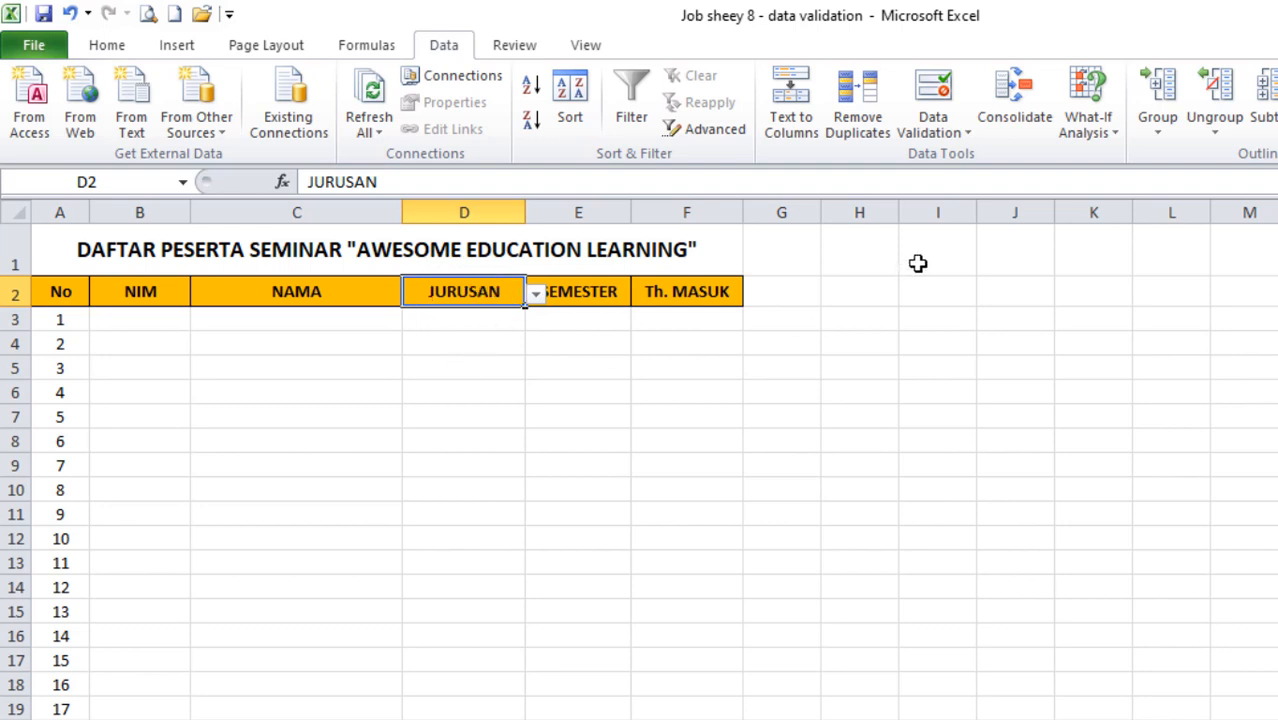
{"action": "left_click", "coordinate": [966, 135]}
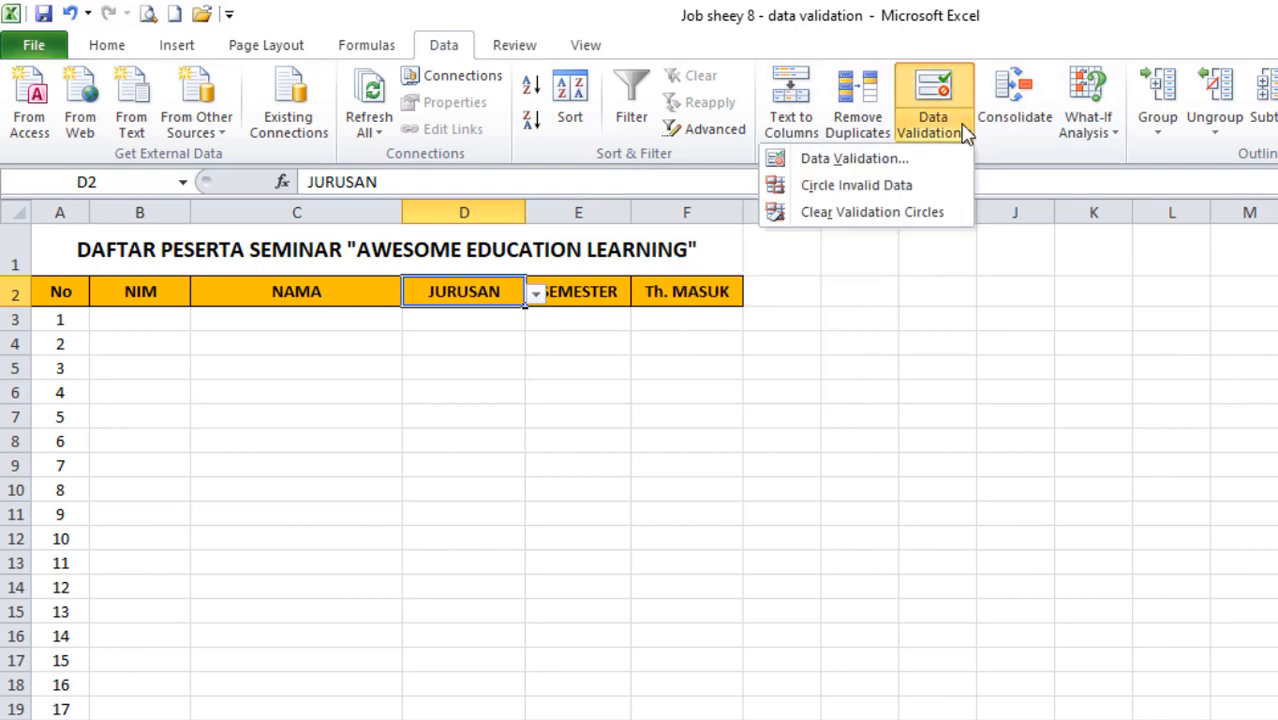
{"action": "left_click", "coordinate": [892, 158]}
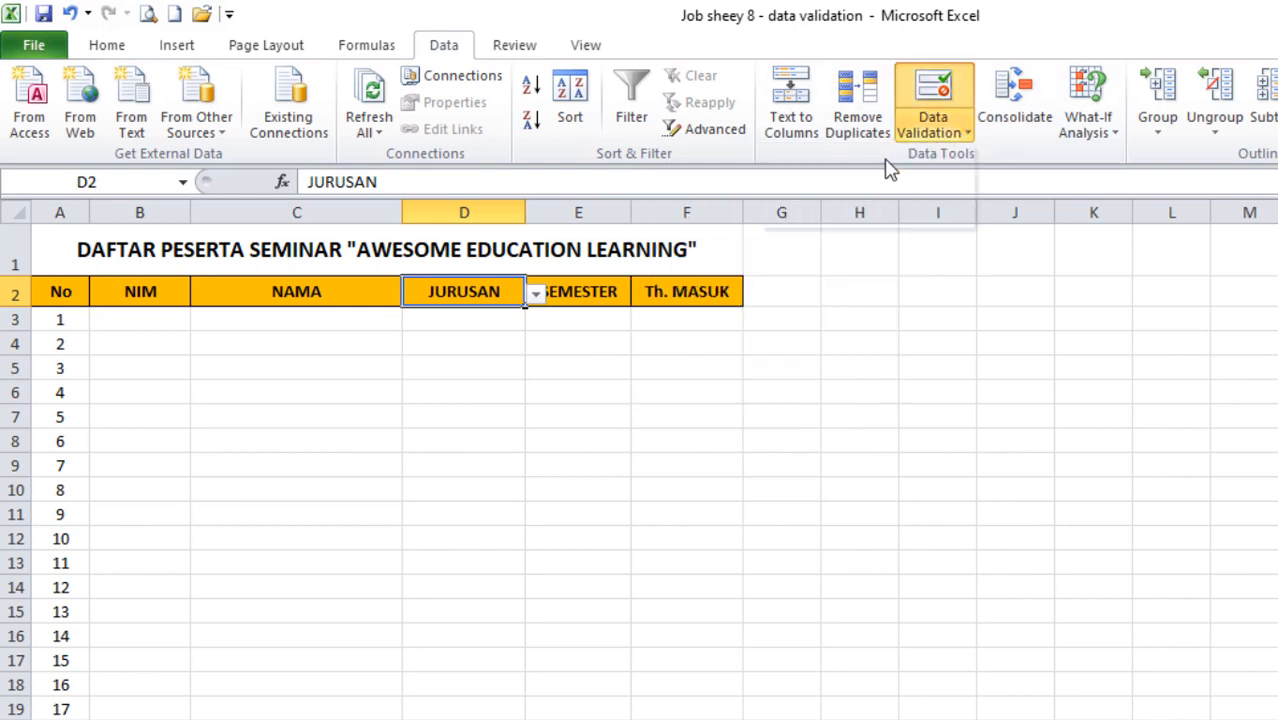
{"action": "left_click", "coordinate": [789, 634]}
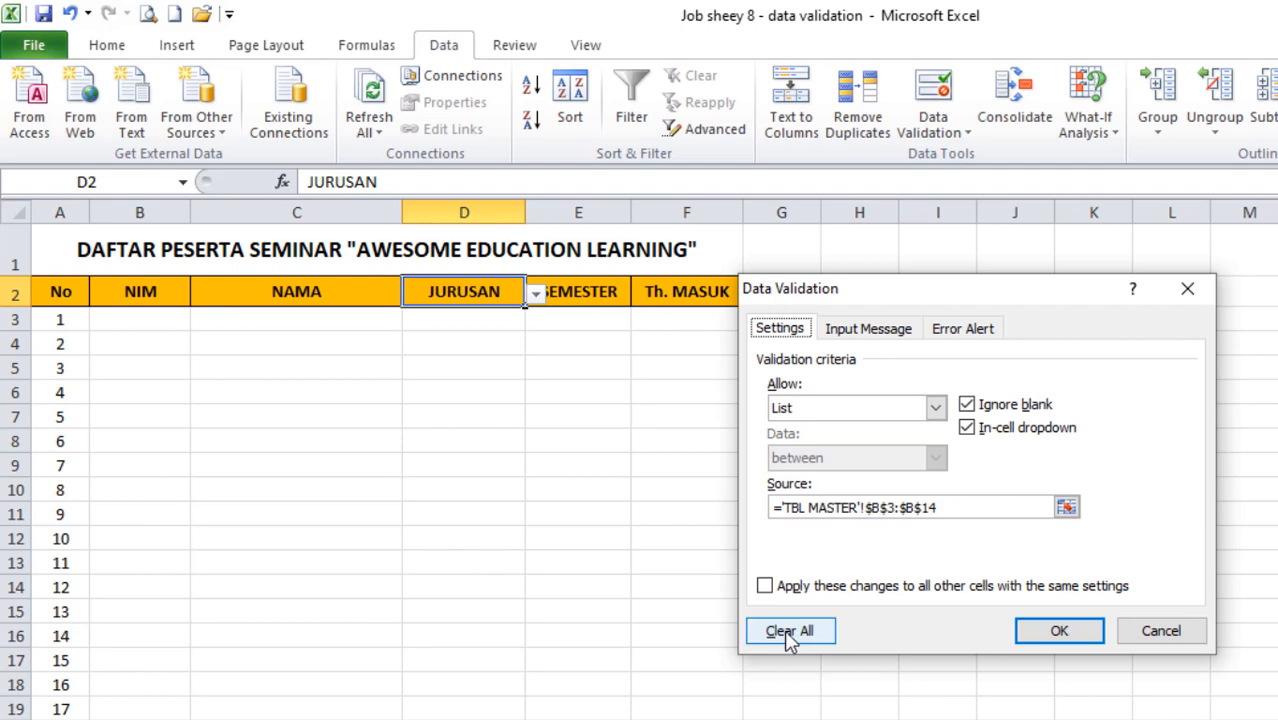
{"action": "left_click", "coordinate": [1060, 630]}
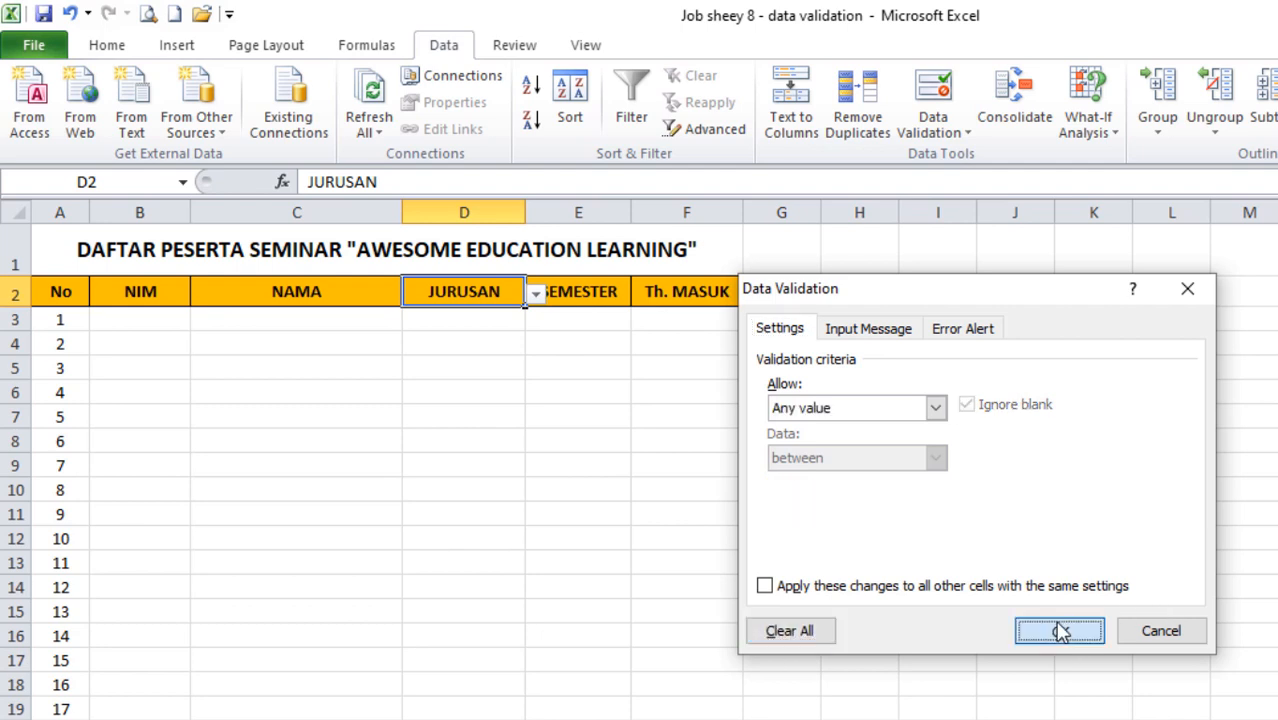
{"action": "left_click", "coordinate": [488, 320]}
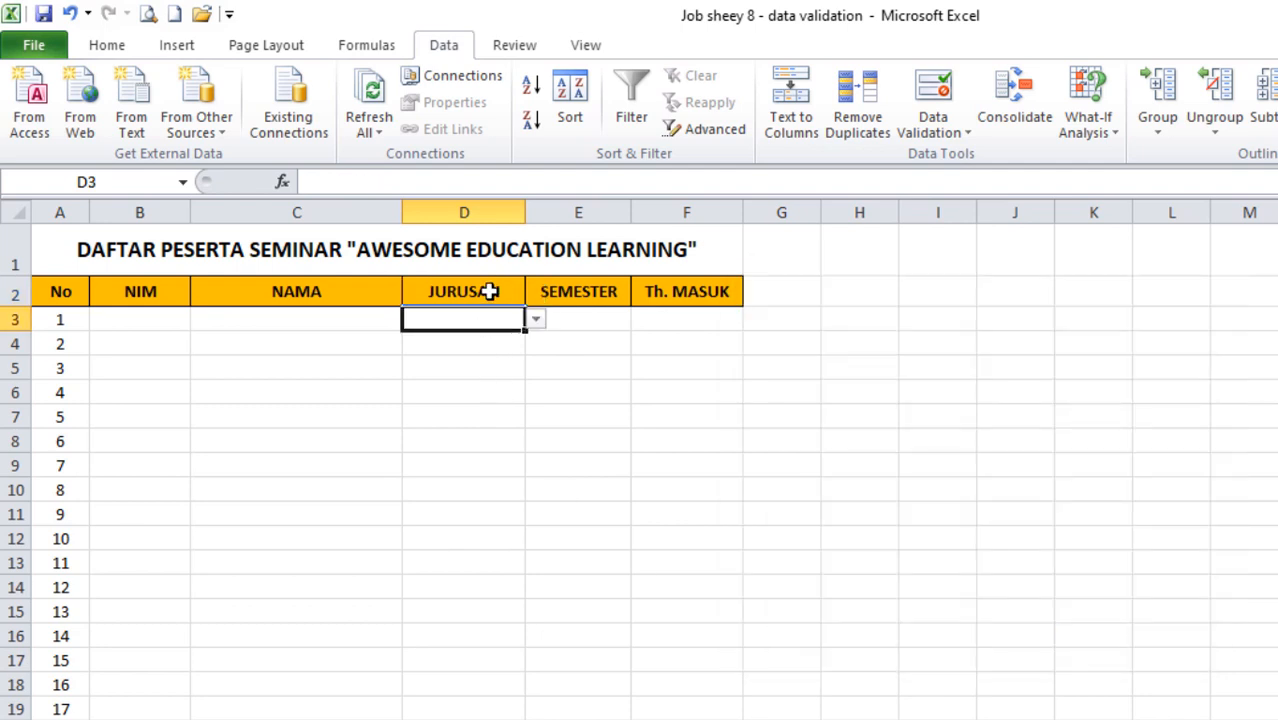
{"action": "left_click", "coordinate": [489, 291]}
{"action": "left_click", "coordinate": [476, 320]}
{"action": "left_click", "coordinate": [476, 338]}
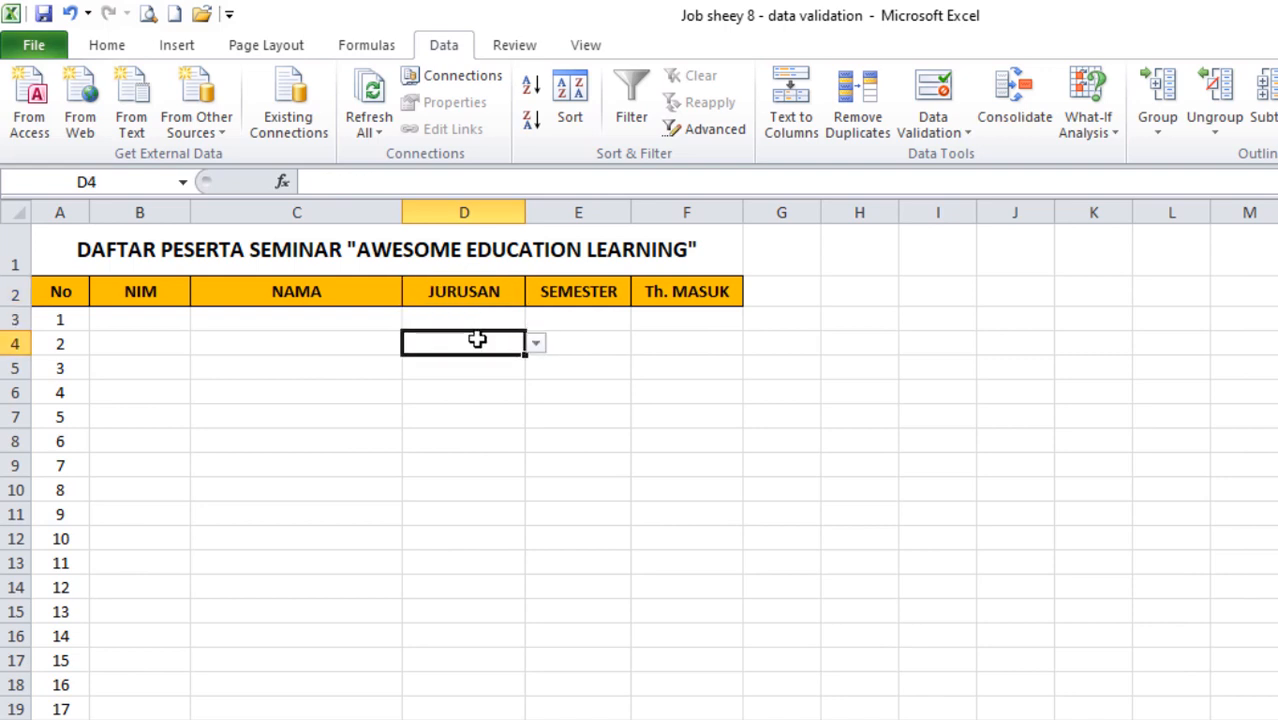
{"action": "left_click", "coordinate": [472, 320]}
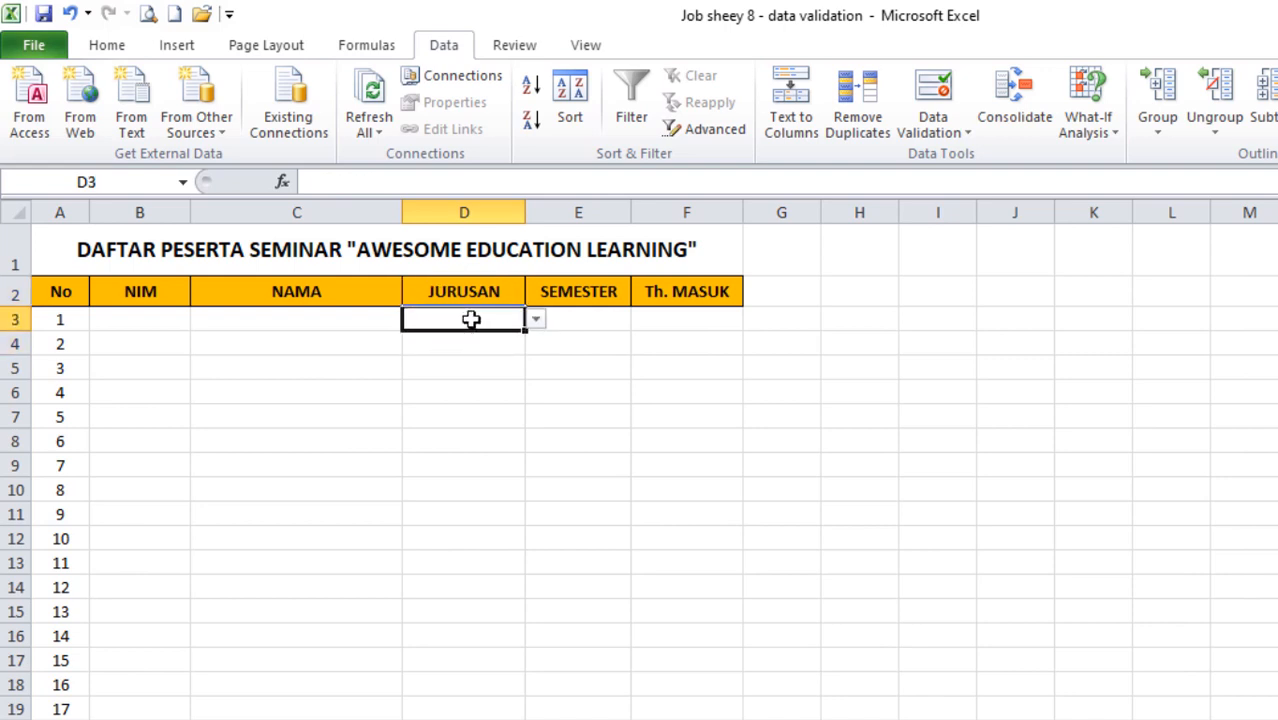
- Enter the first participant's name in C3 and choose Akuntansi from the JURUSAN dropdown in D3
{"action": "left_click", "coordinate": [229, 319]}
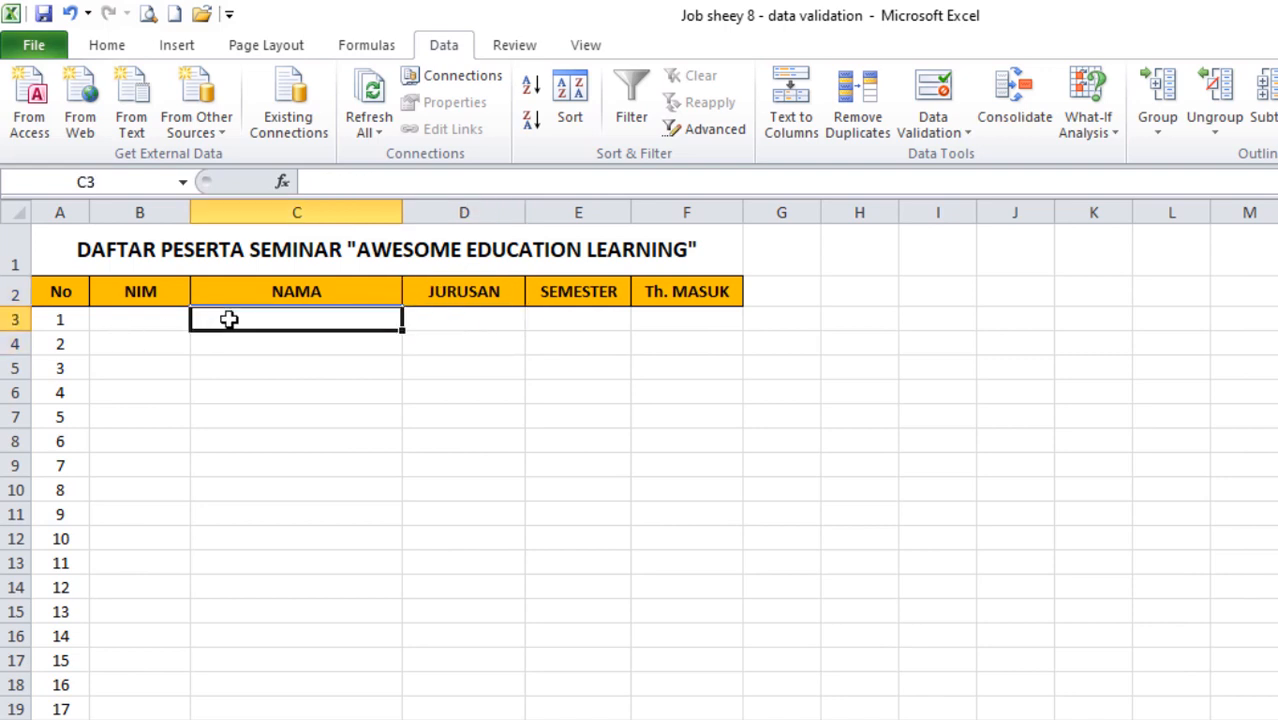
{"action": "type", "text": "Eko"}
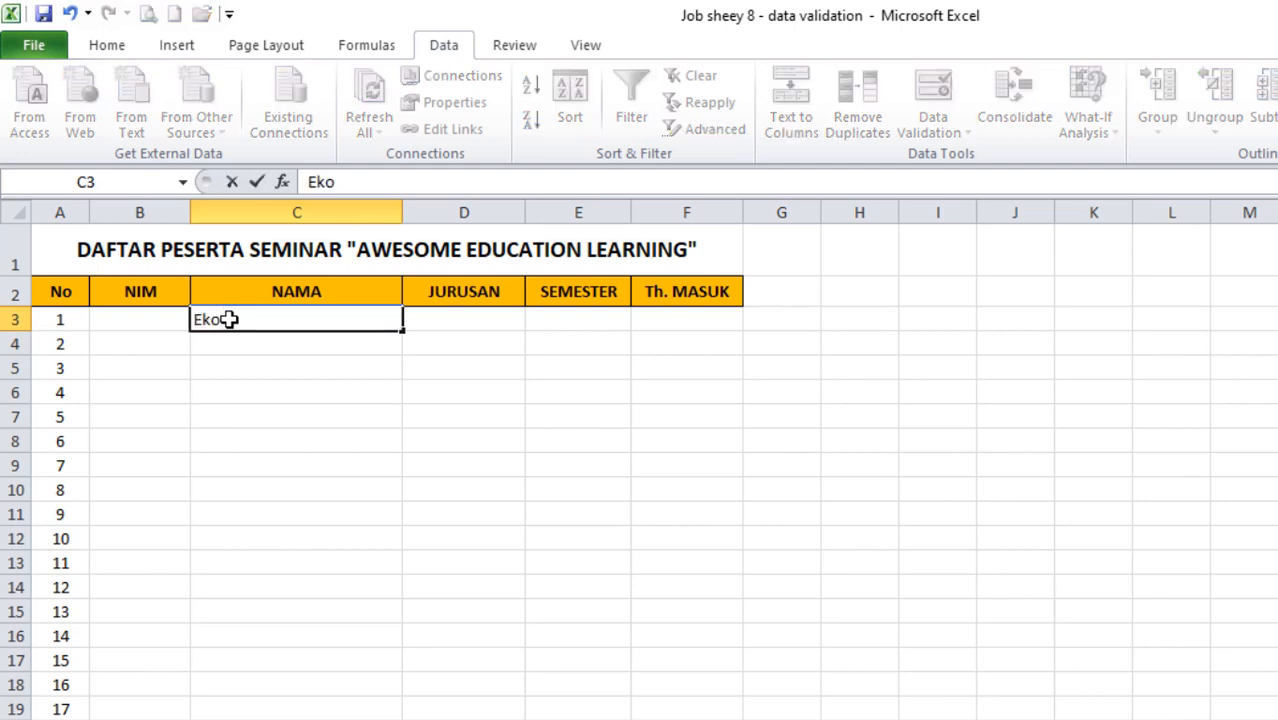
{"action": "left_click", "coordinate": [468, 319]}
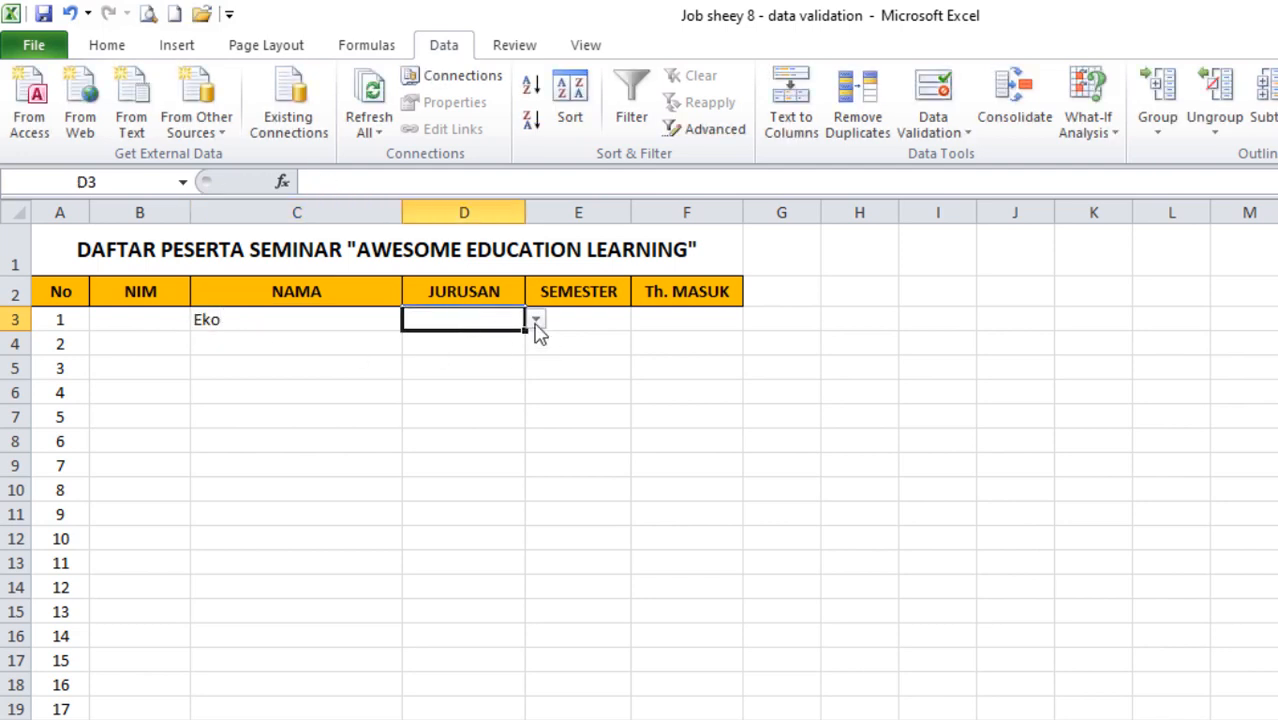
{"action": "left_click", "coordinate": [536, 322]}
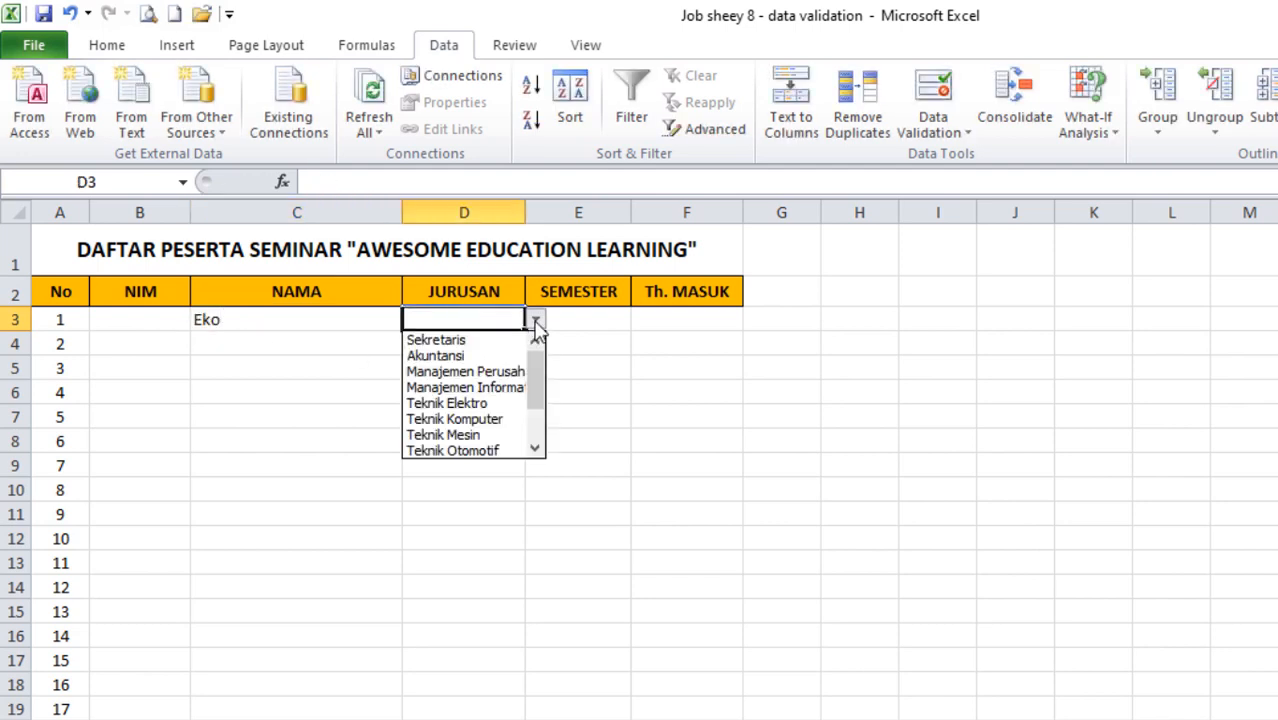
{"action": "left_click", "coordinate": [450, 356]}
{"action": "left_click", "coordinate": [452, 385]}
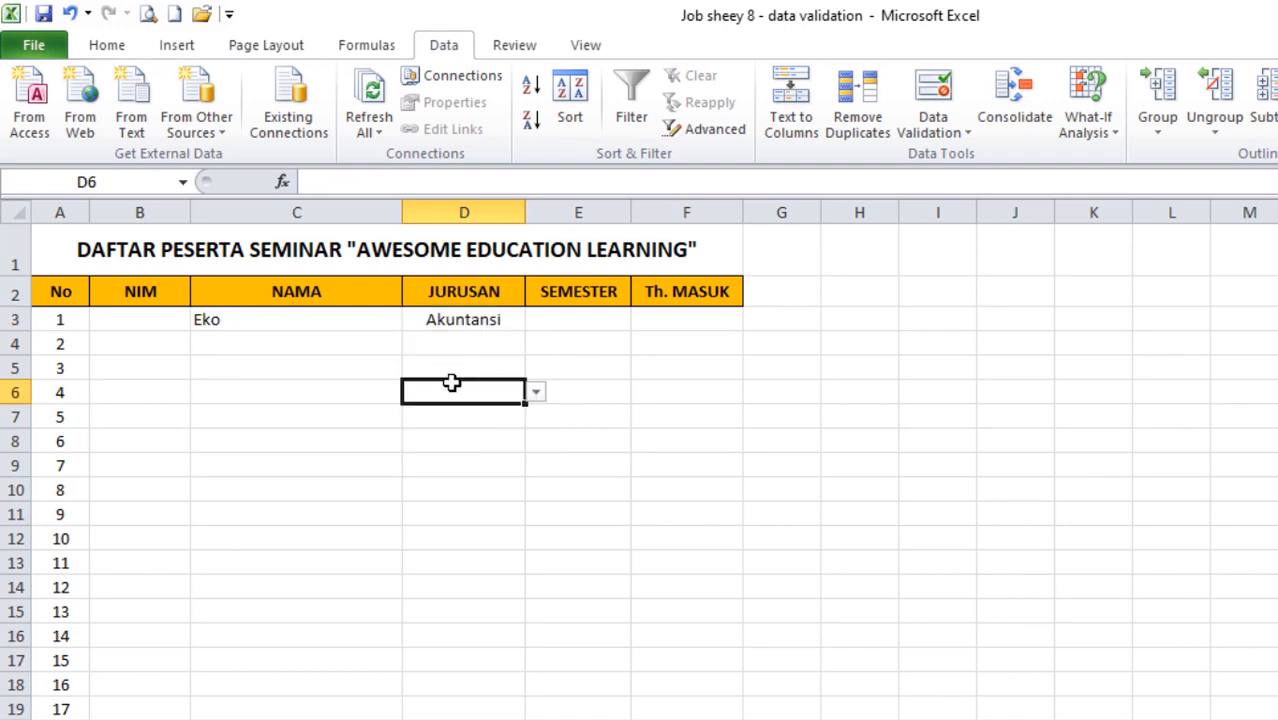
{"action": "left_click", "coordinate": [476, 318]}
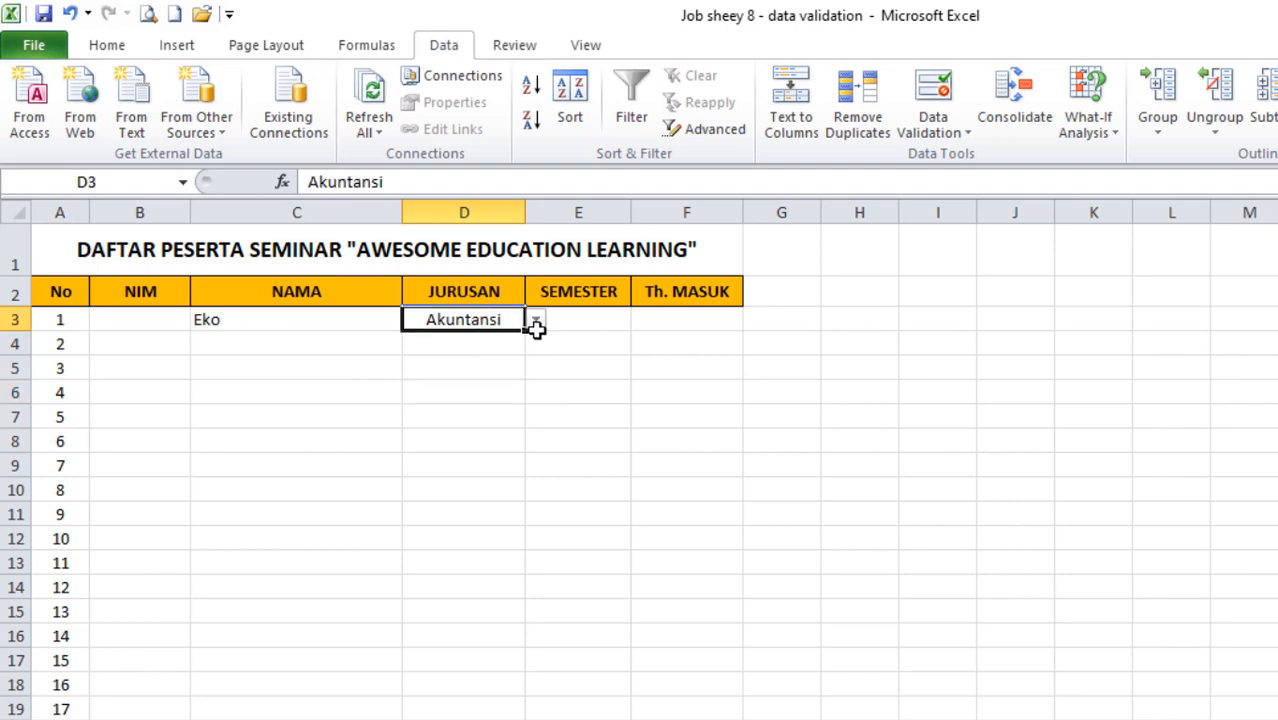
{"action": "left_click", "coordinate": [486, 376]}
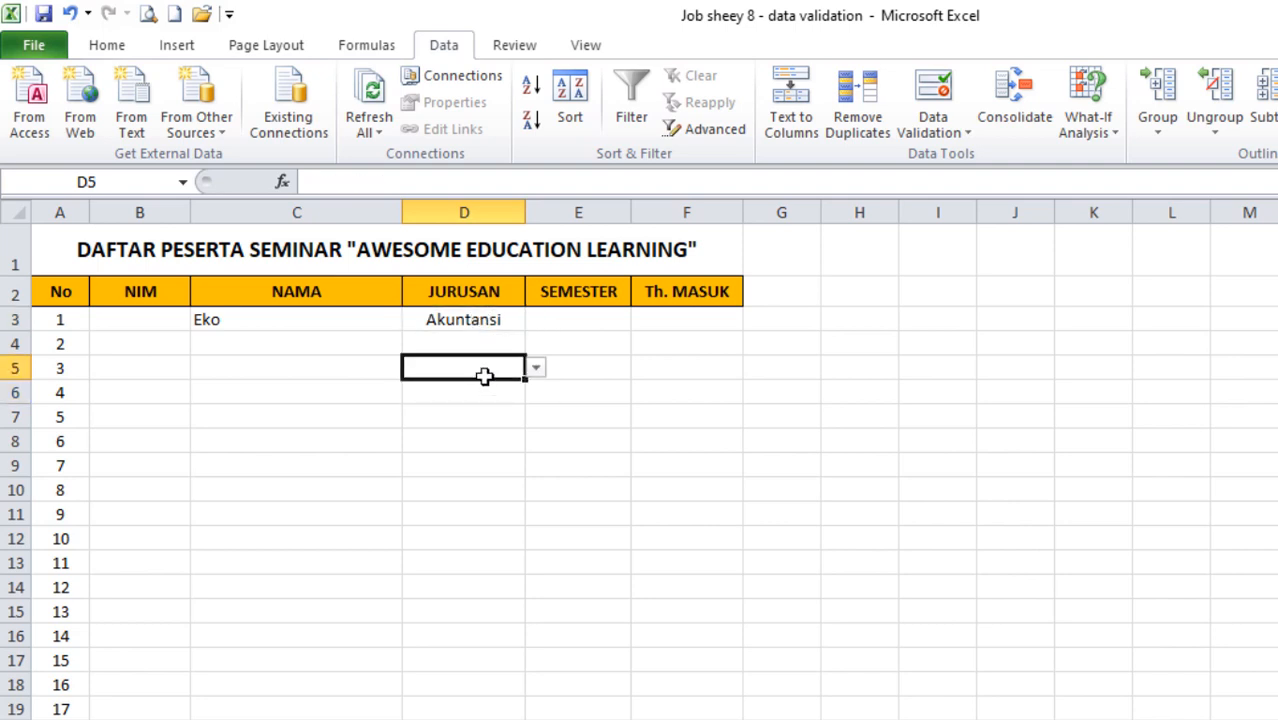
{"action": "left_click", "coordinate": [578, 319]}
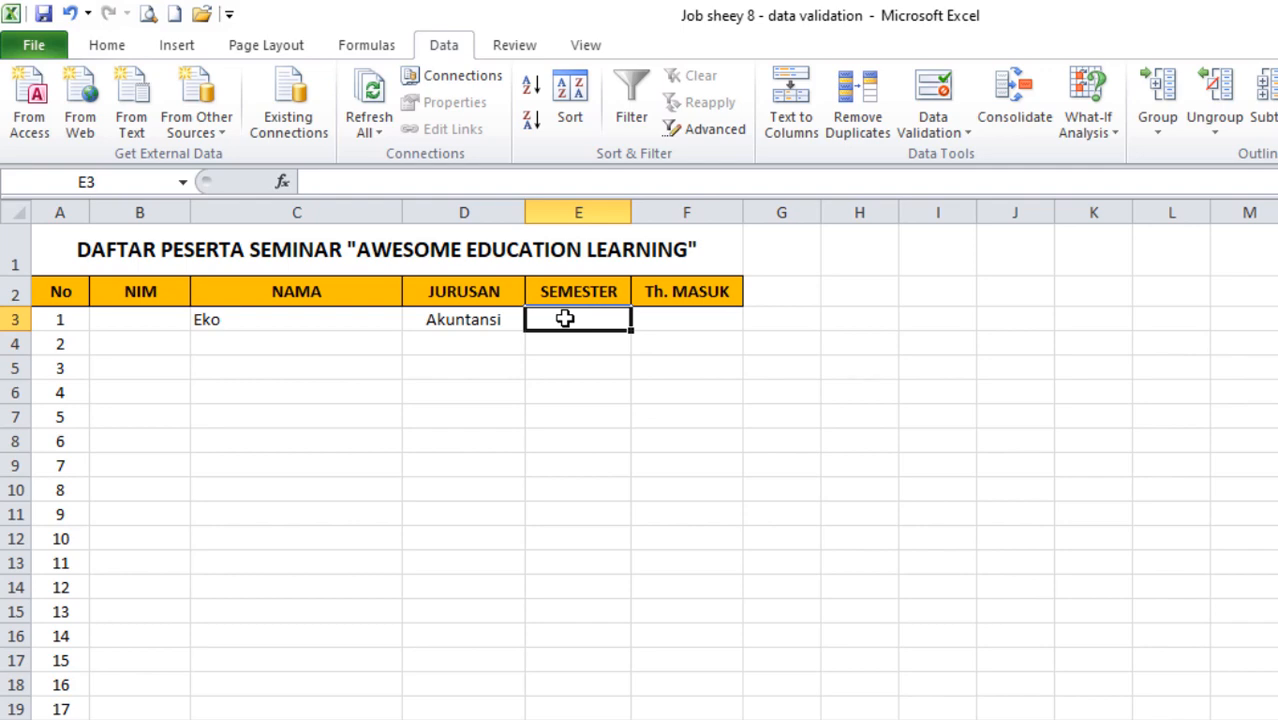
{"action": "left_click_drag", "start_coordinate": [565, 318], "coordinate": [565, 562]}
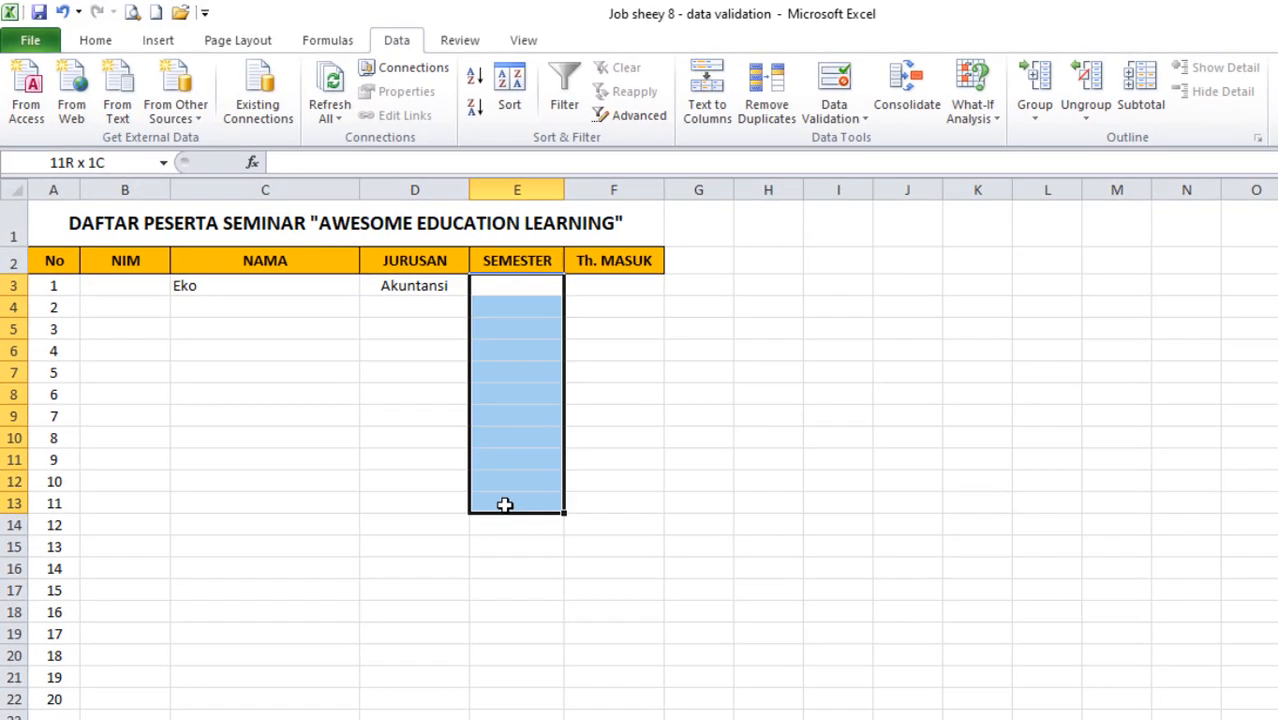
{"action": "left_click_drag", "start_coordinate": [504, 505], "coordinate": [492, 700]}
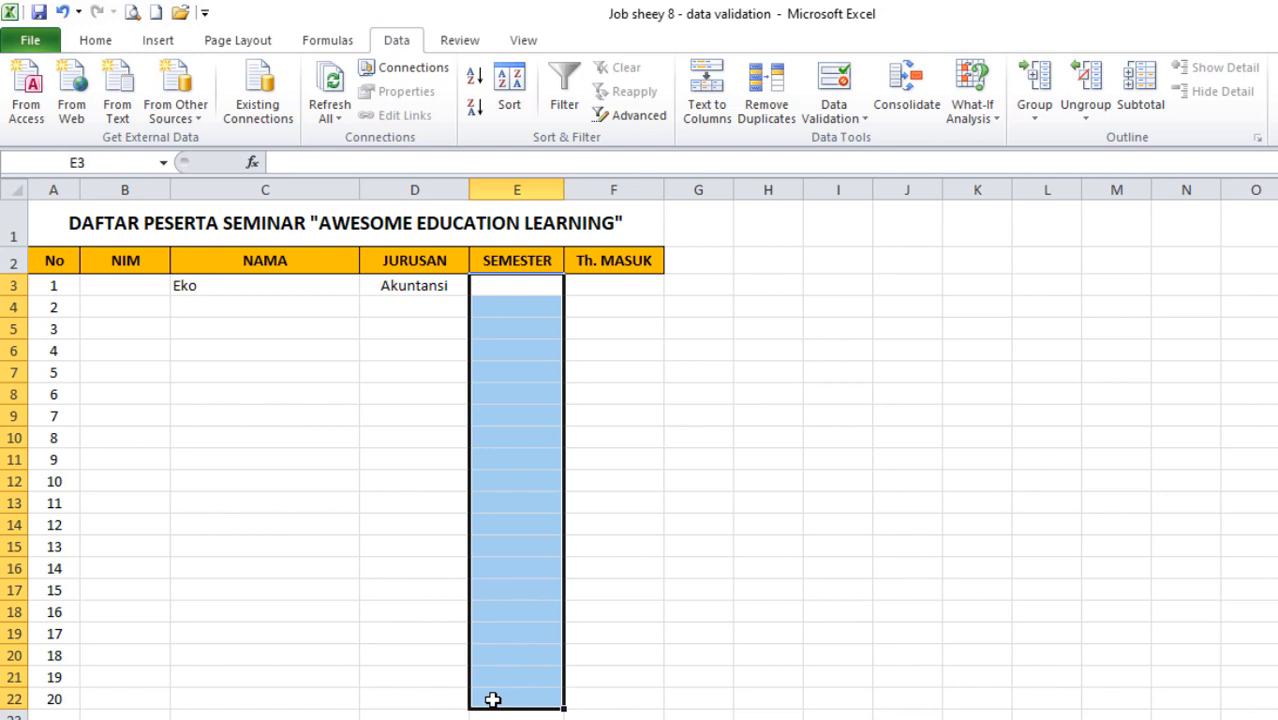
{"action": "left_click", "coordinate": [533, 289]}
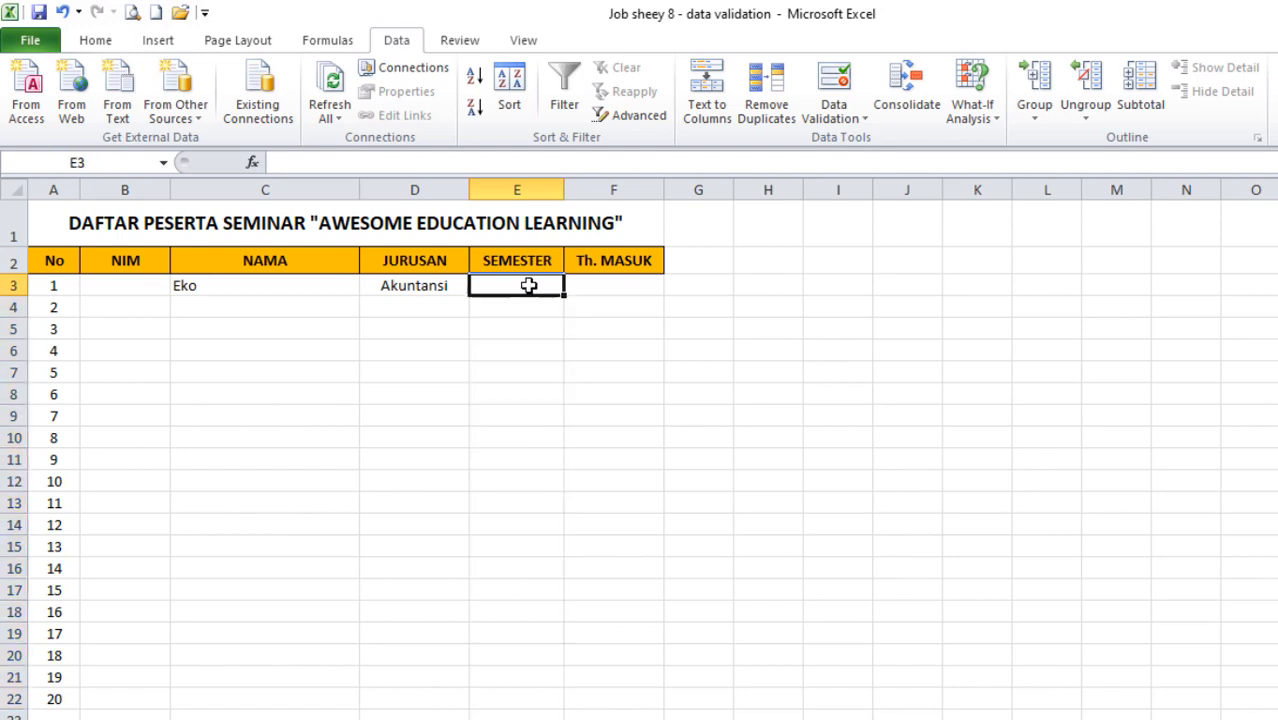
{"action": "left_click_drag", "start_coordinate": [529, 314], "coordinate": [520, 689]}
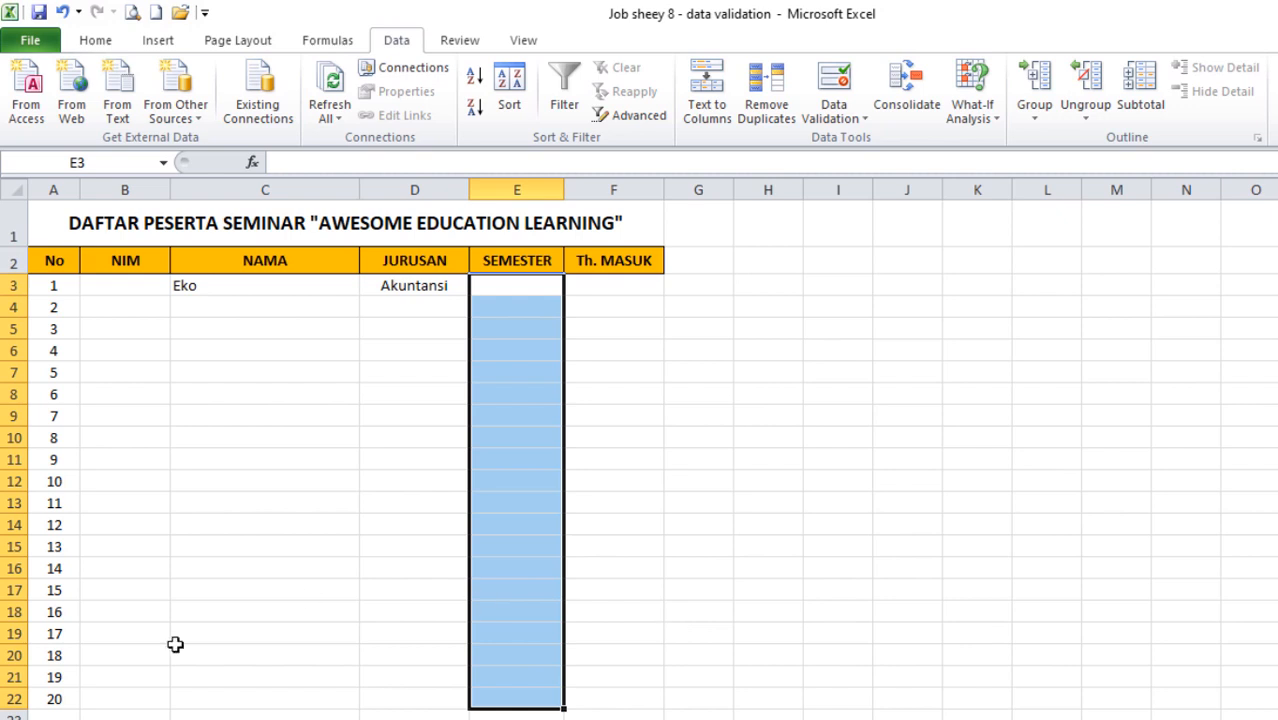
{"action": "left_click", "coordinate": [635, 430]}
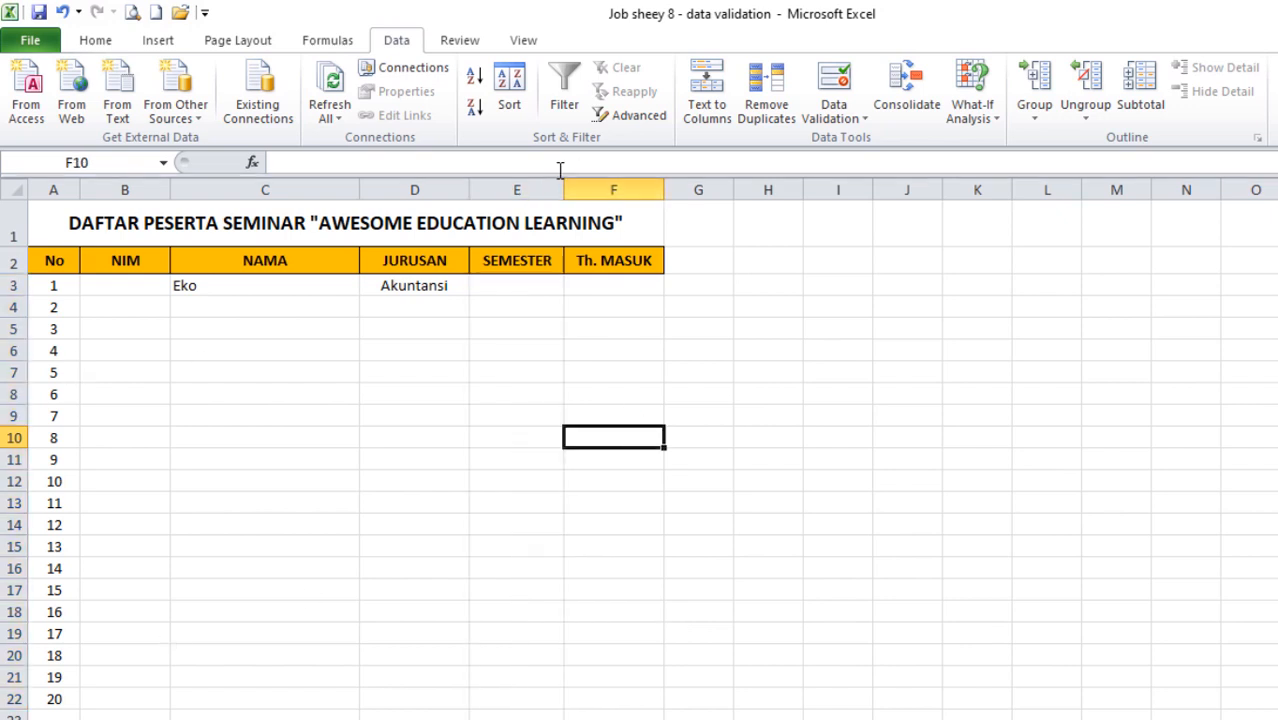
- Start a data validation rule for the whole SEMESTER column E that allows a List
{"action": "left_click", "coordinate": [508, 183]}
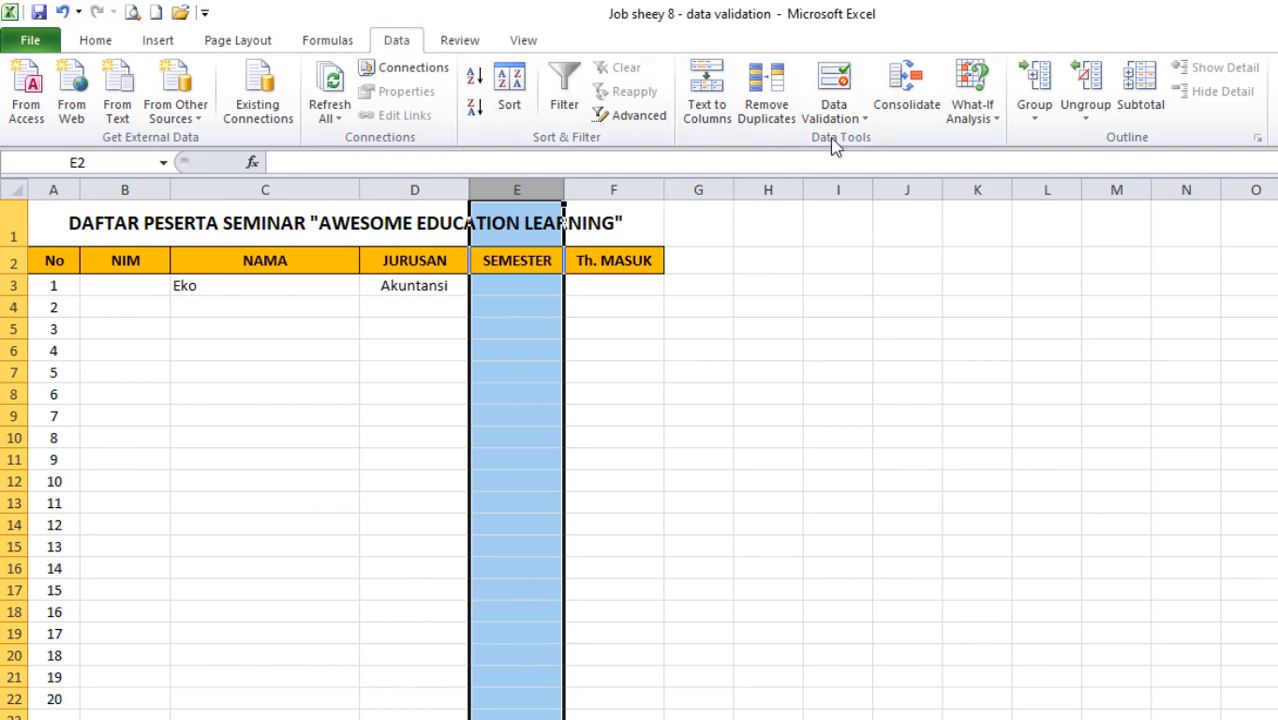
{"action": "left_click", "coordinate": [862, 120]}
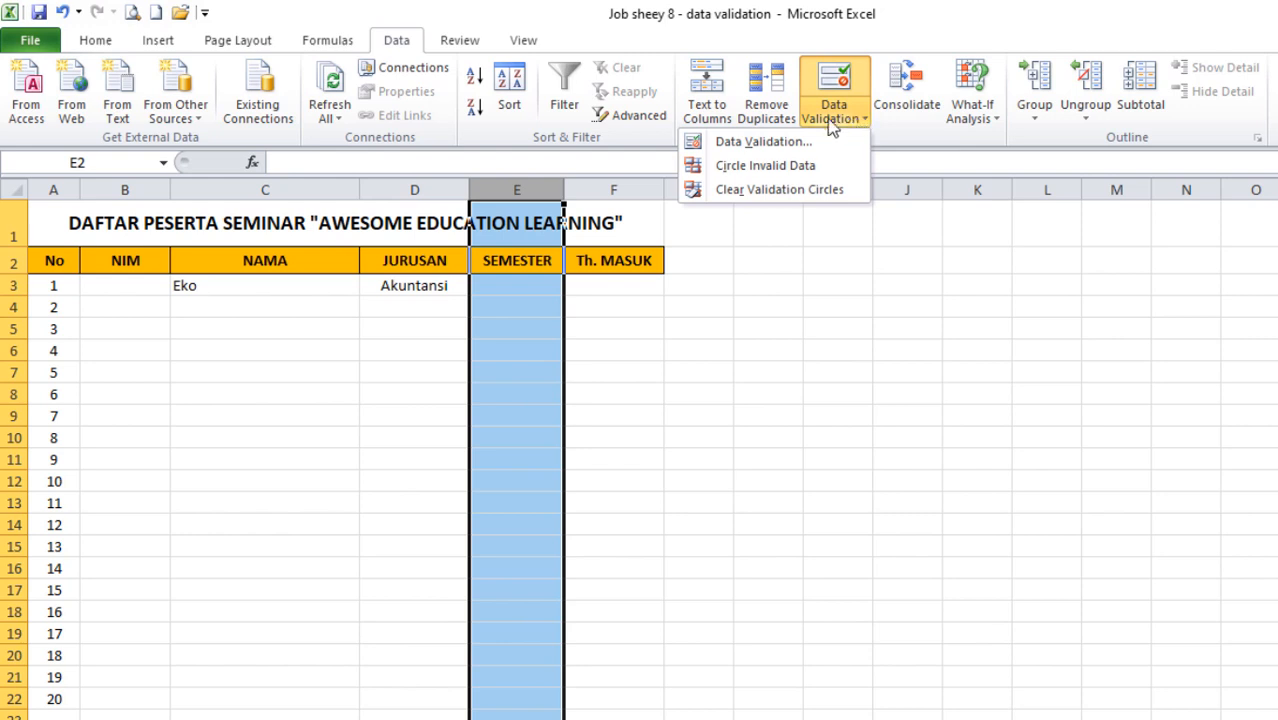
{"action": "left_click", "coordinate": [762, 145]}
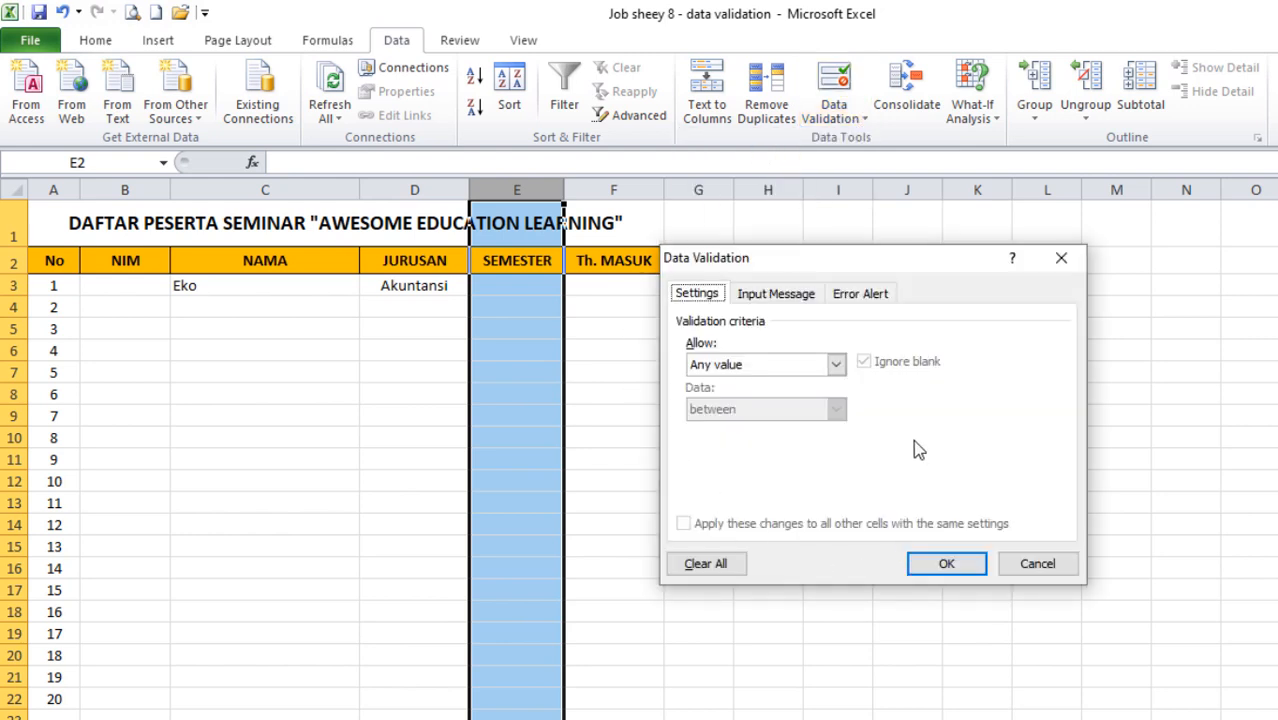
{"action": "left_click", "coordinate": [836, 366]}
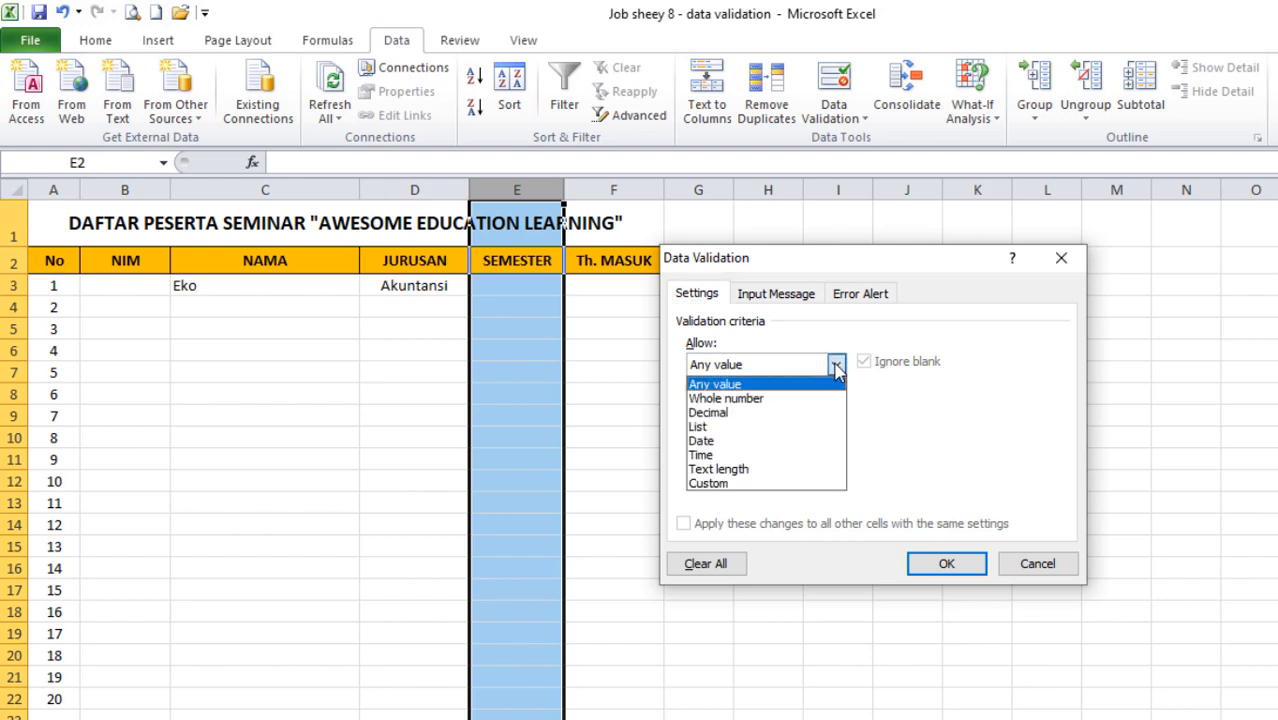
{"action": "left_click", "coordinate": [703, 428]}
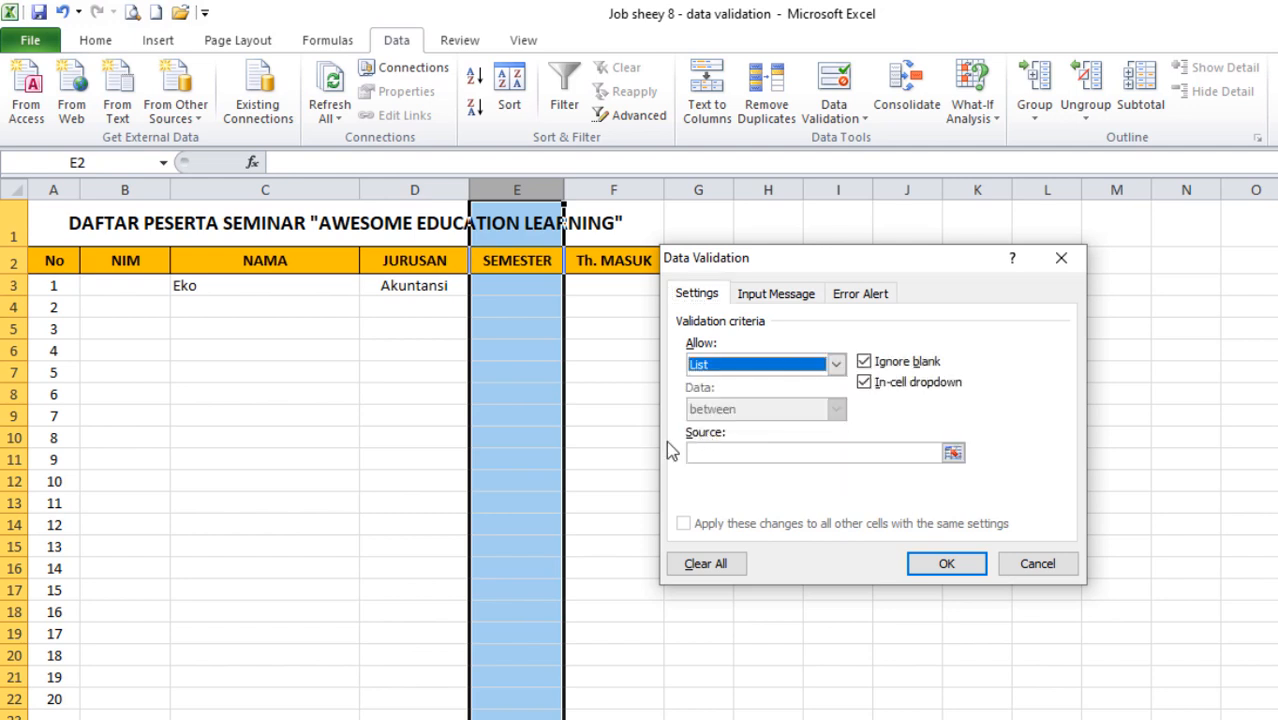
- Set the list source to the semester numbers in C3:C13 of the TBL MASTER sheet and apply the validation
{"action": "left_click", "coordinate": [774, 457]}
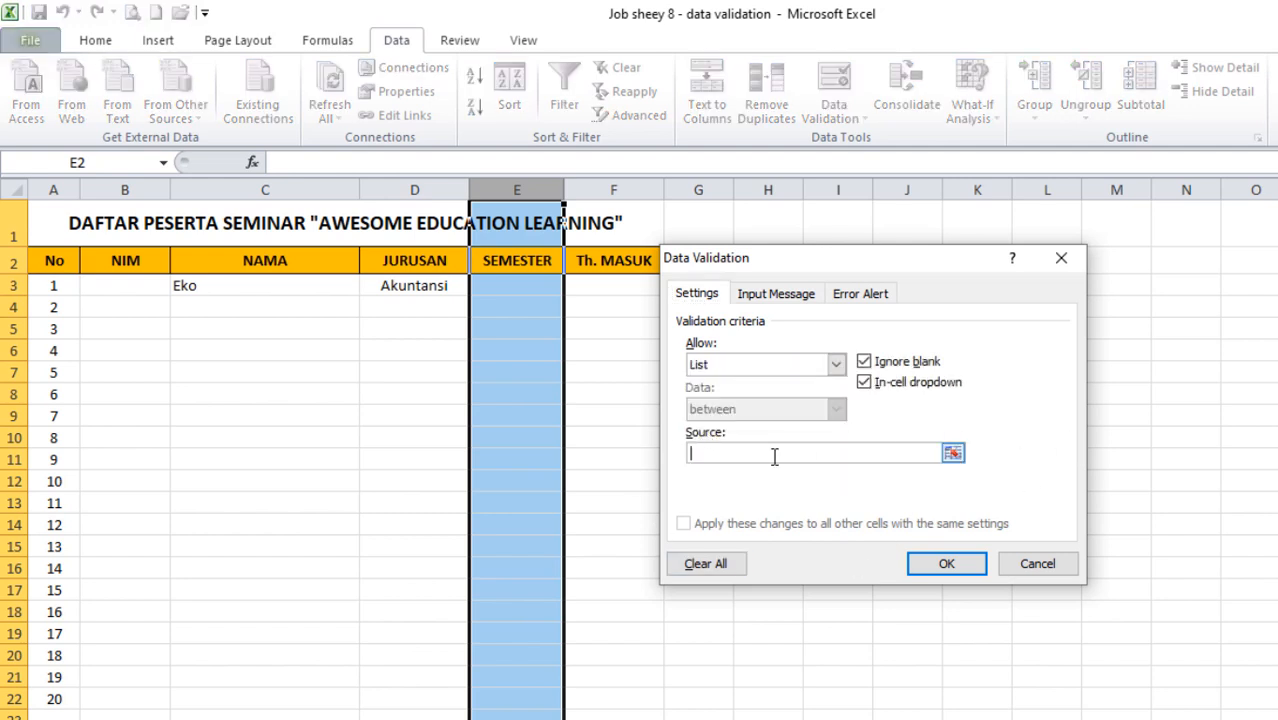
{"action": "left_click", "coordinate": [953, 454]}
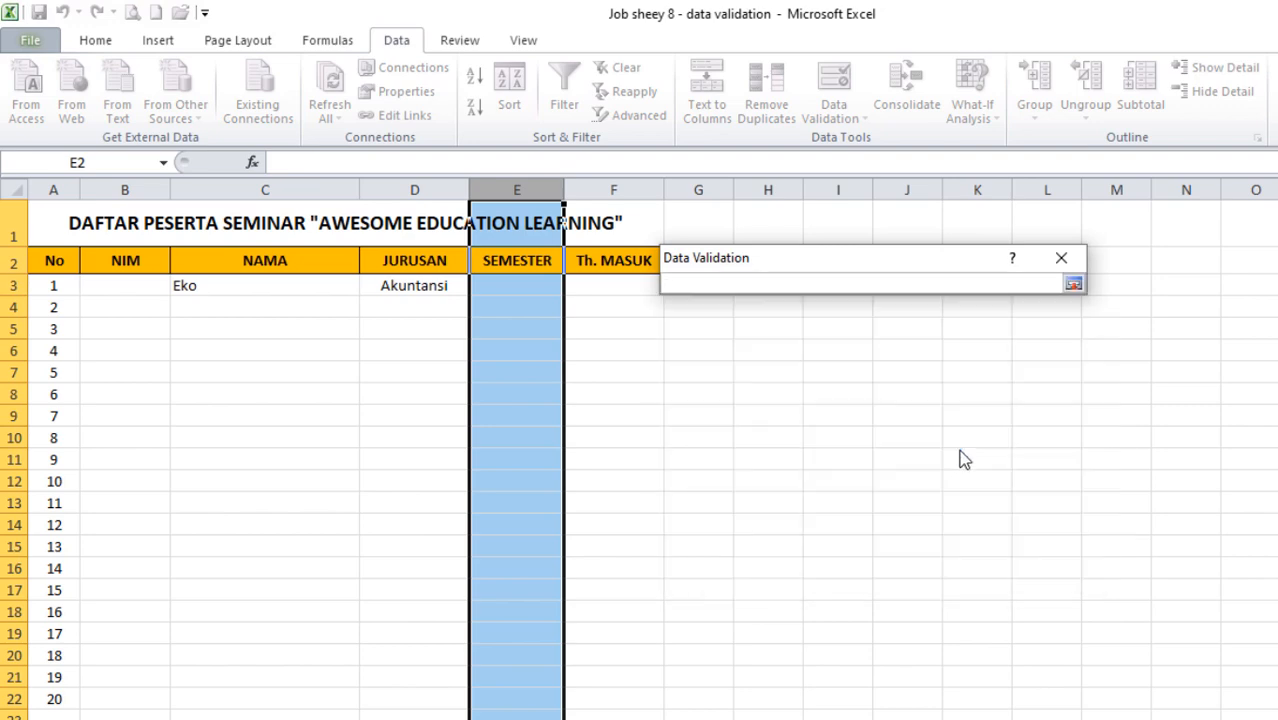
{"action": "left_click_drag", "start_coordinate": [864, 265], "coordinate": [864, 331]}
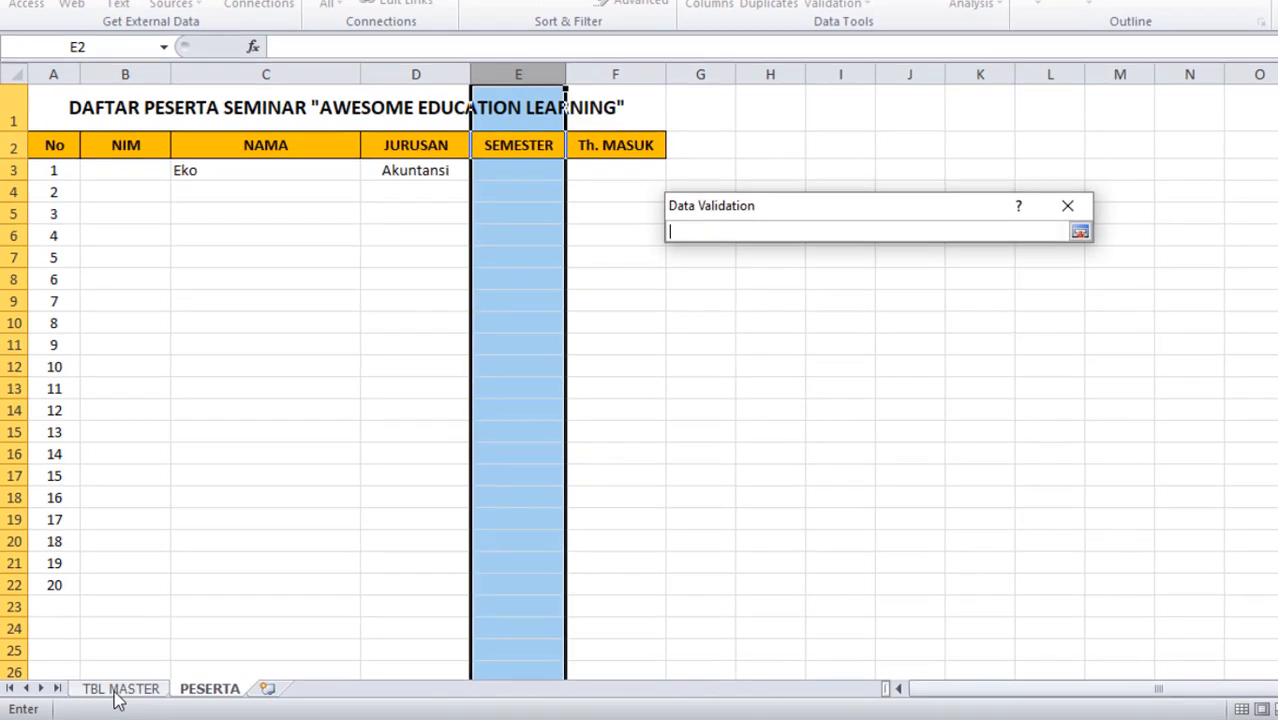
{"action": "left_click", "coordinate": [116, 692]}
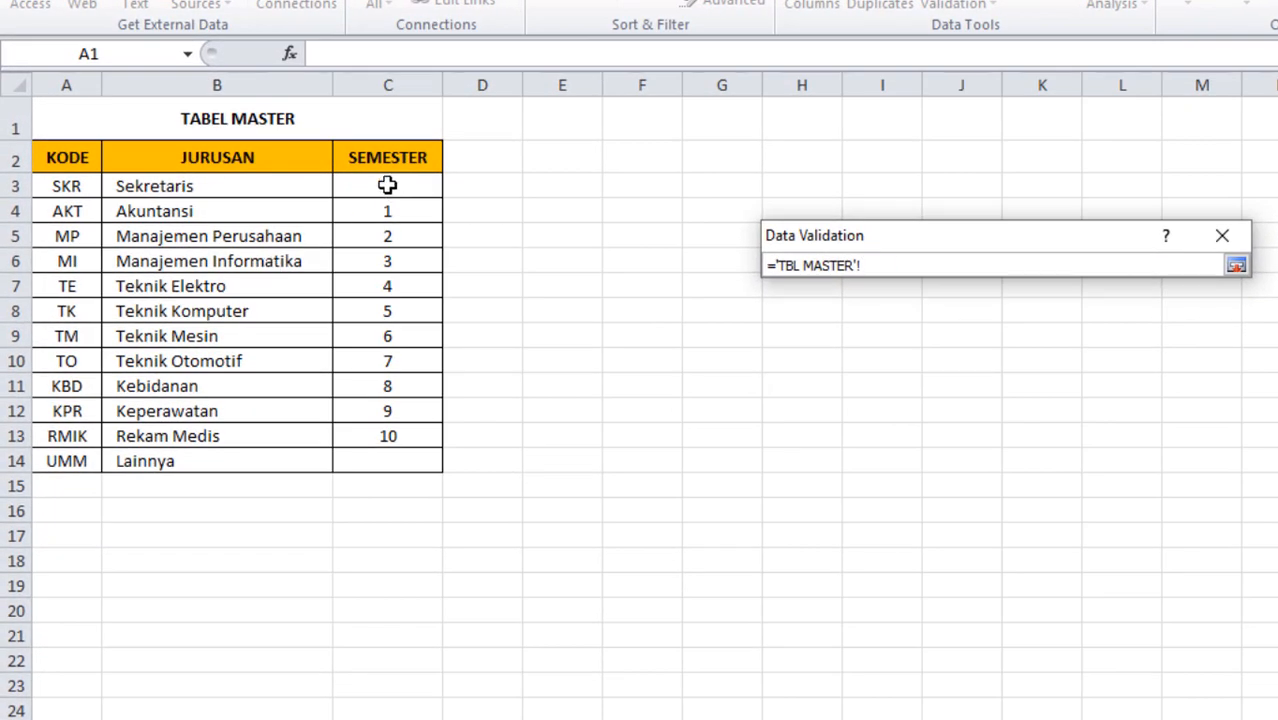
{"action": "left_click_drag", "start_coordinate": [387, 185], "coordinate": [380, 432]}
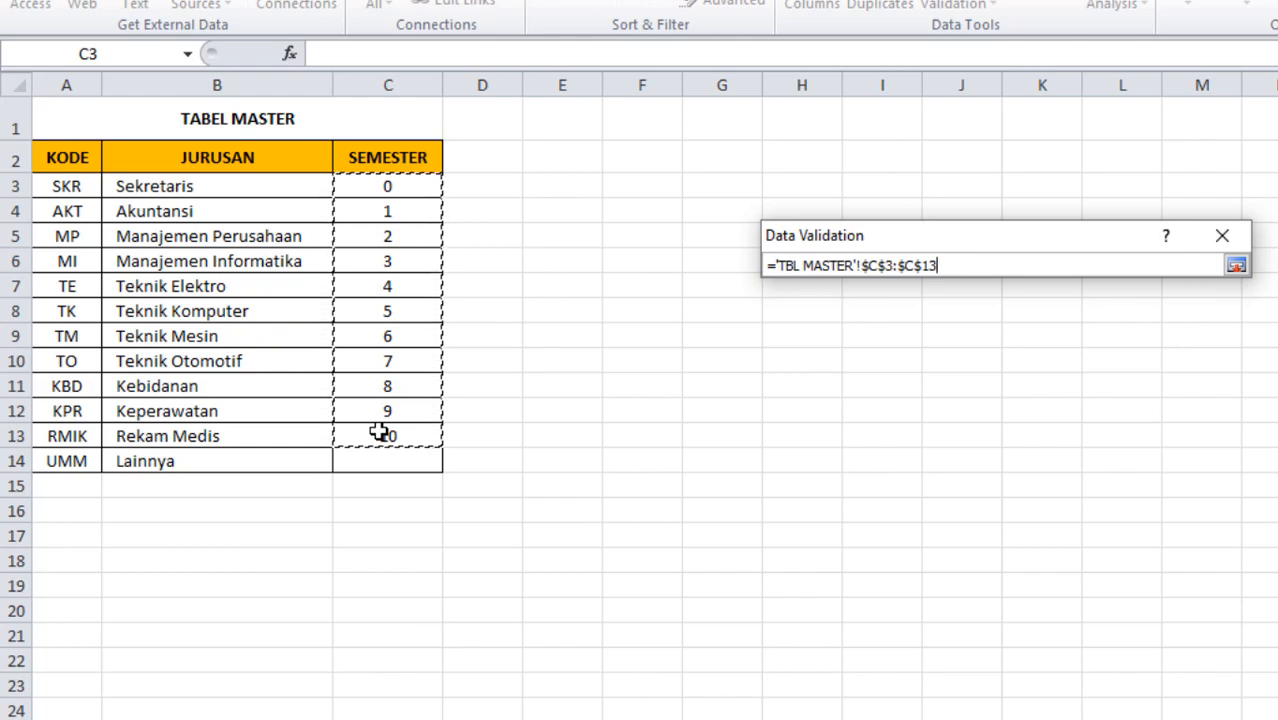
{"action": "key", "text": "Return"}
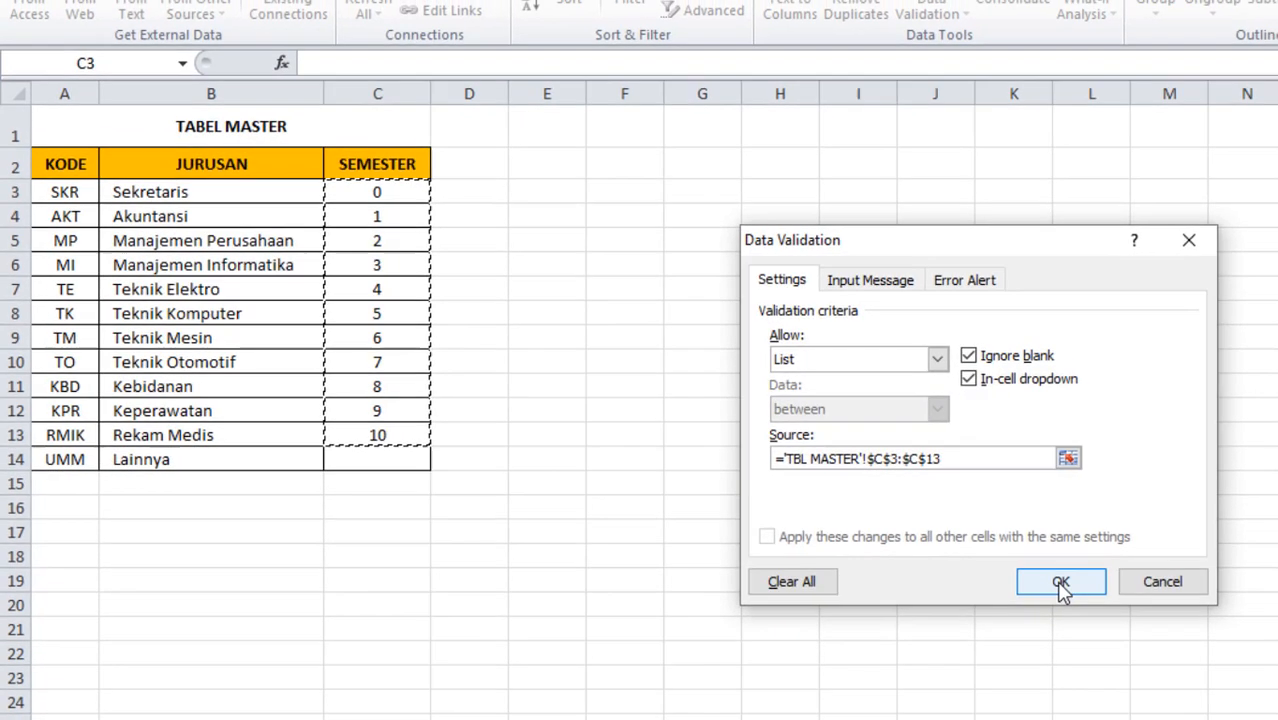
{"action": "left_click", "coordinate": [1060, 582]}
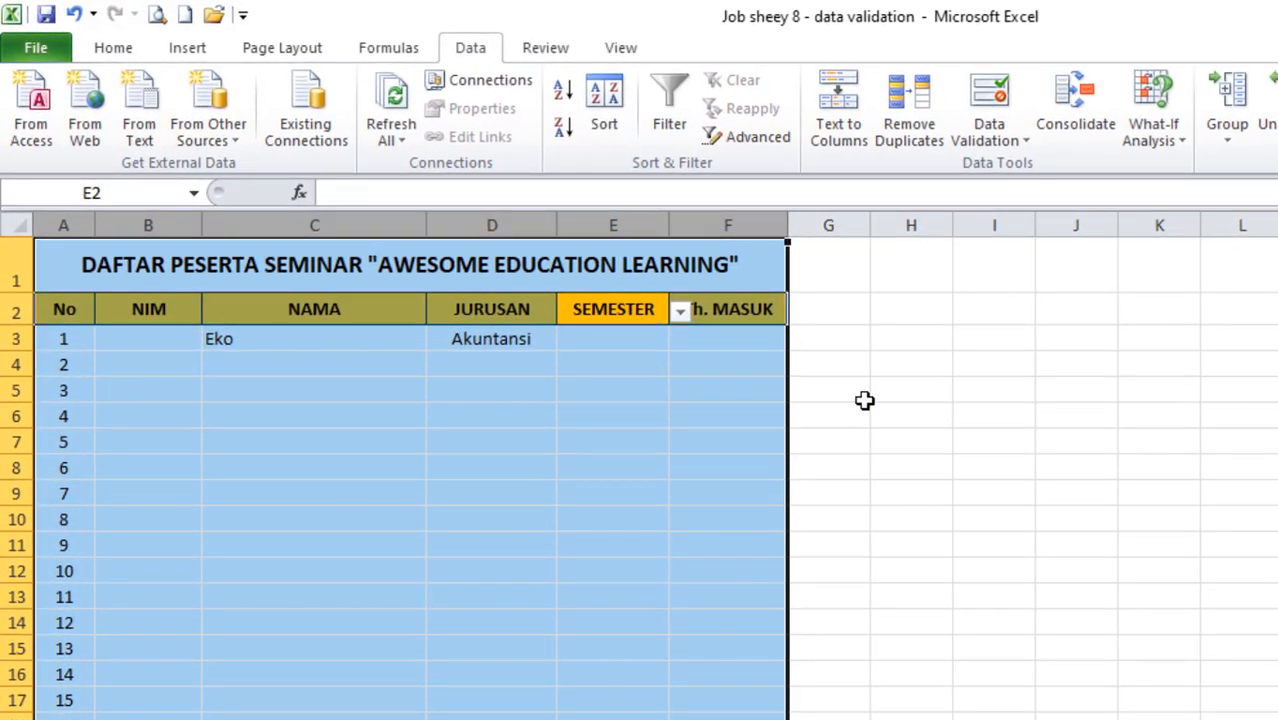
- Clear the data validation from the SEMESTER header cell E2
{"action": "left_click", "coordinate": [641, 289]}
{"action": "left_click", "coordinate": [636, 314]}
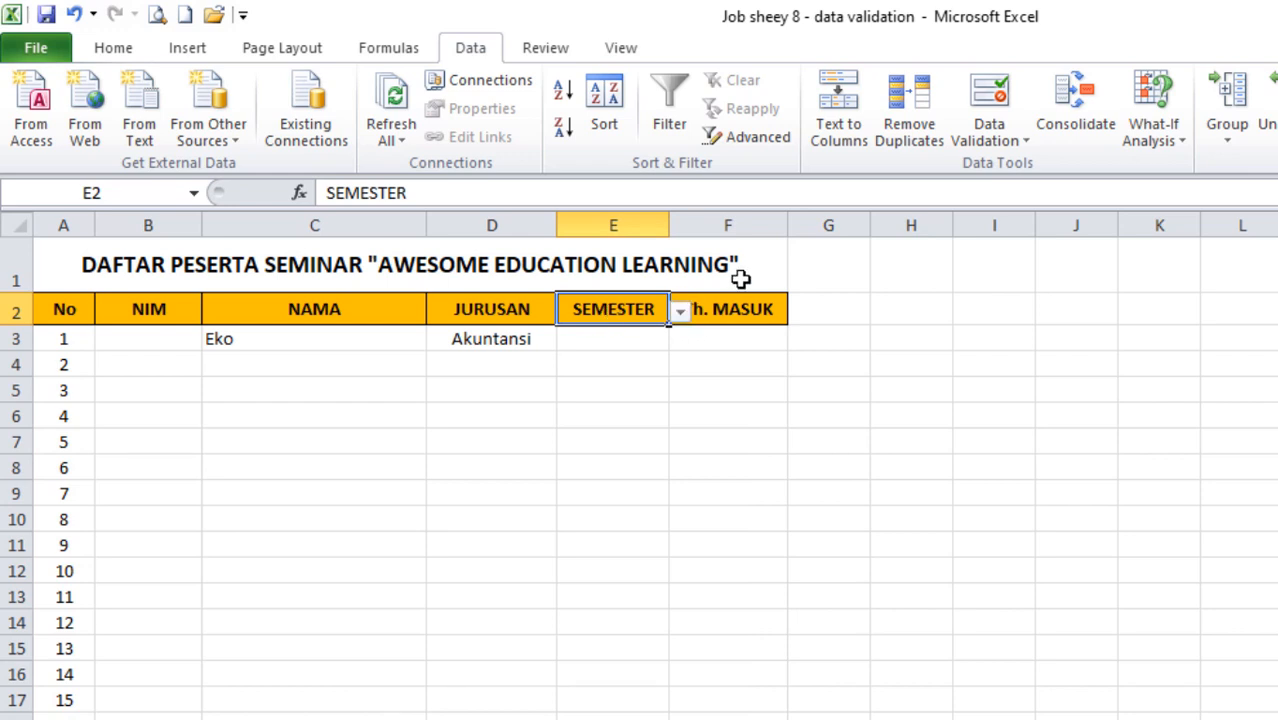
{"action": "left_click", "coordinate": [740, 270]}
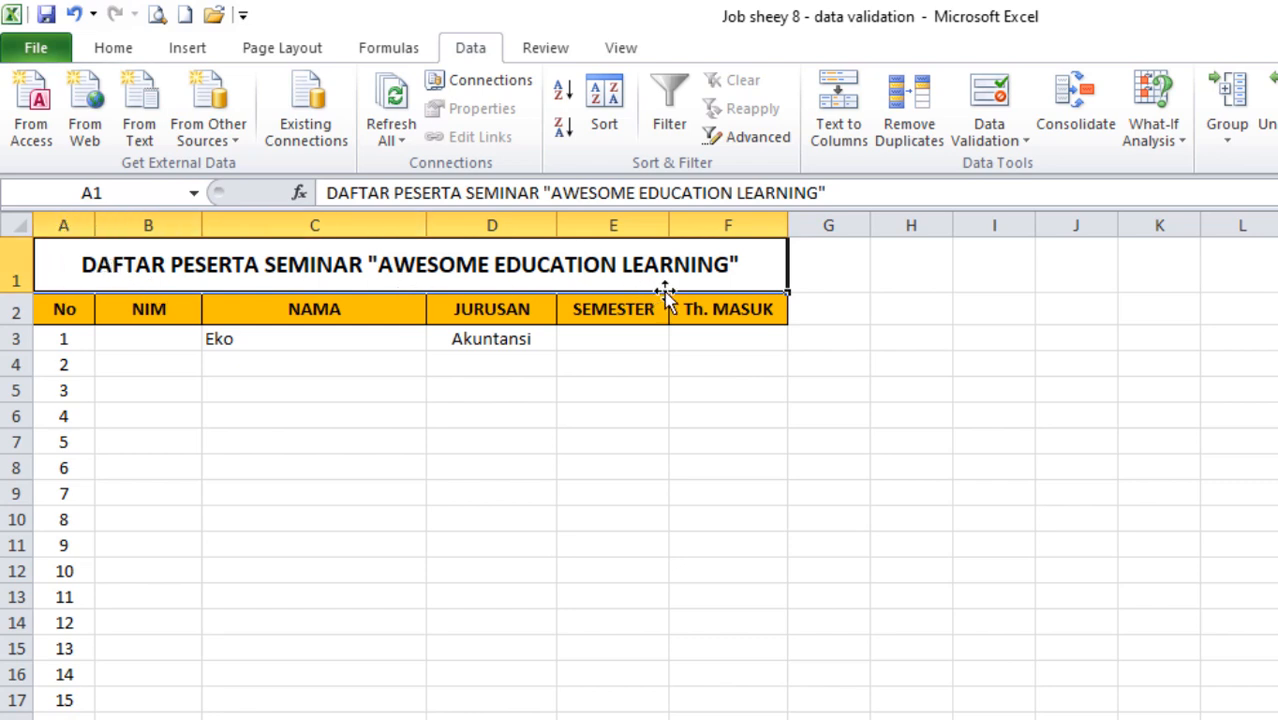
{"action": "left_click", "coordinate": [613, 310]}
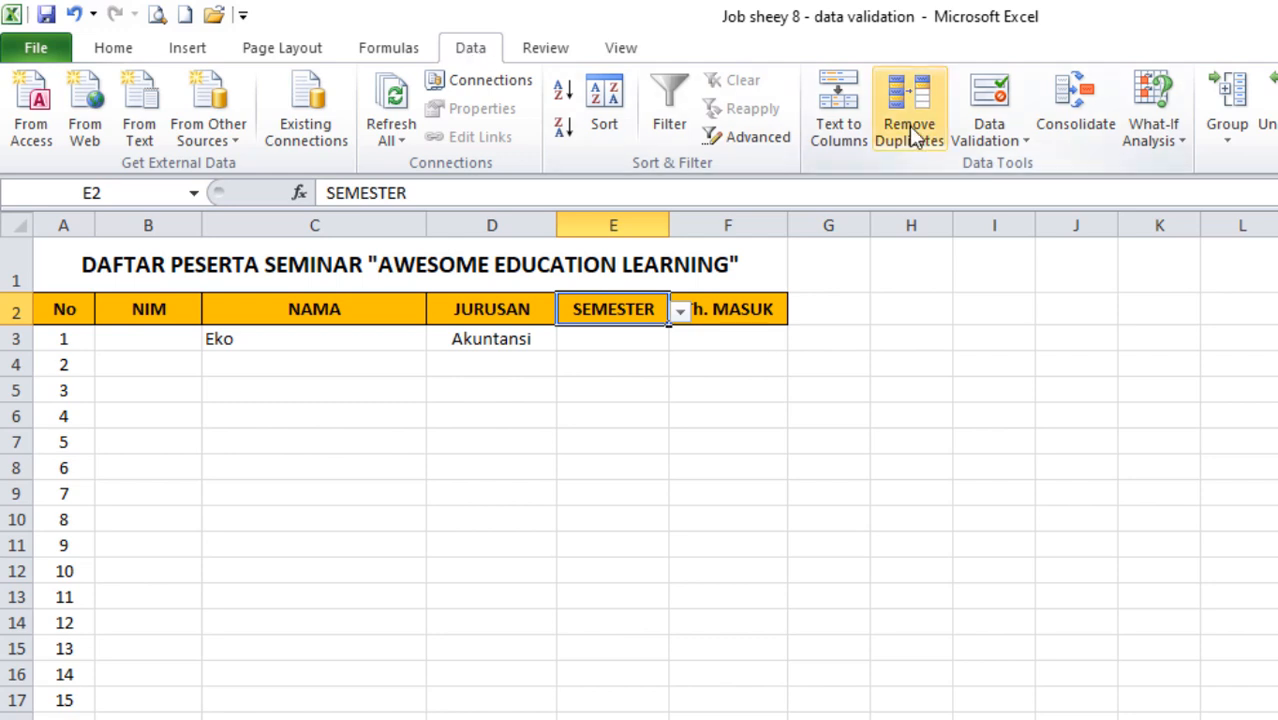
{"action": "left_click", "coordinate": [1021, 138]}
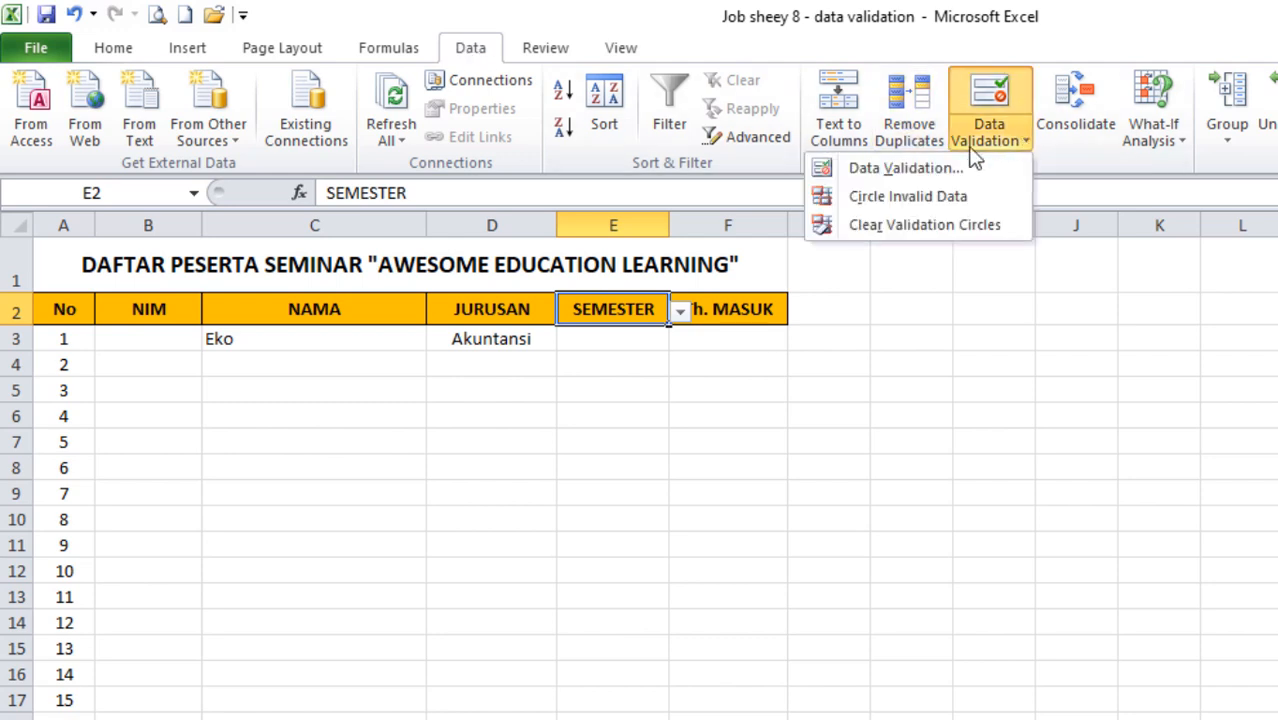
{"action": "left_click", "coordinate": [909, 168]}
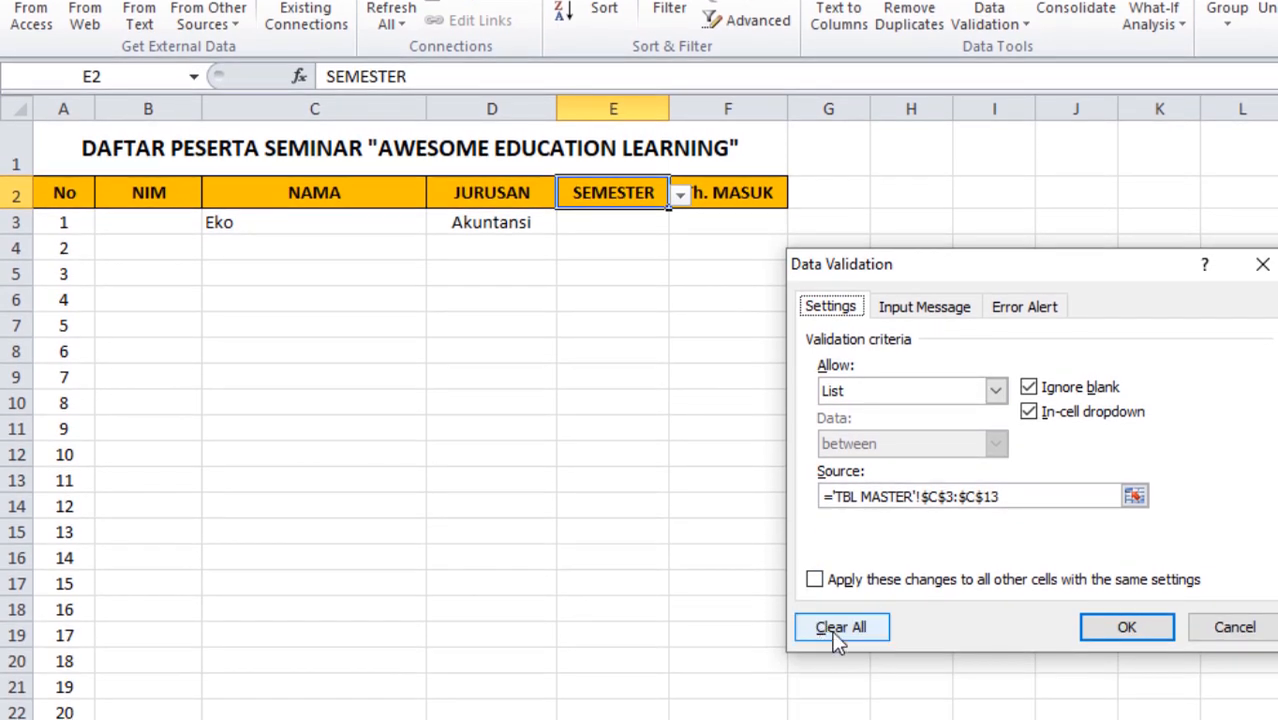
{"action": "left_click", "coordinate": [838, 630]}
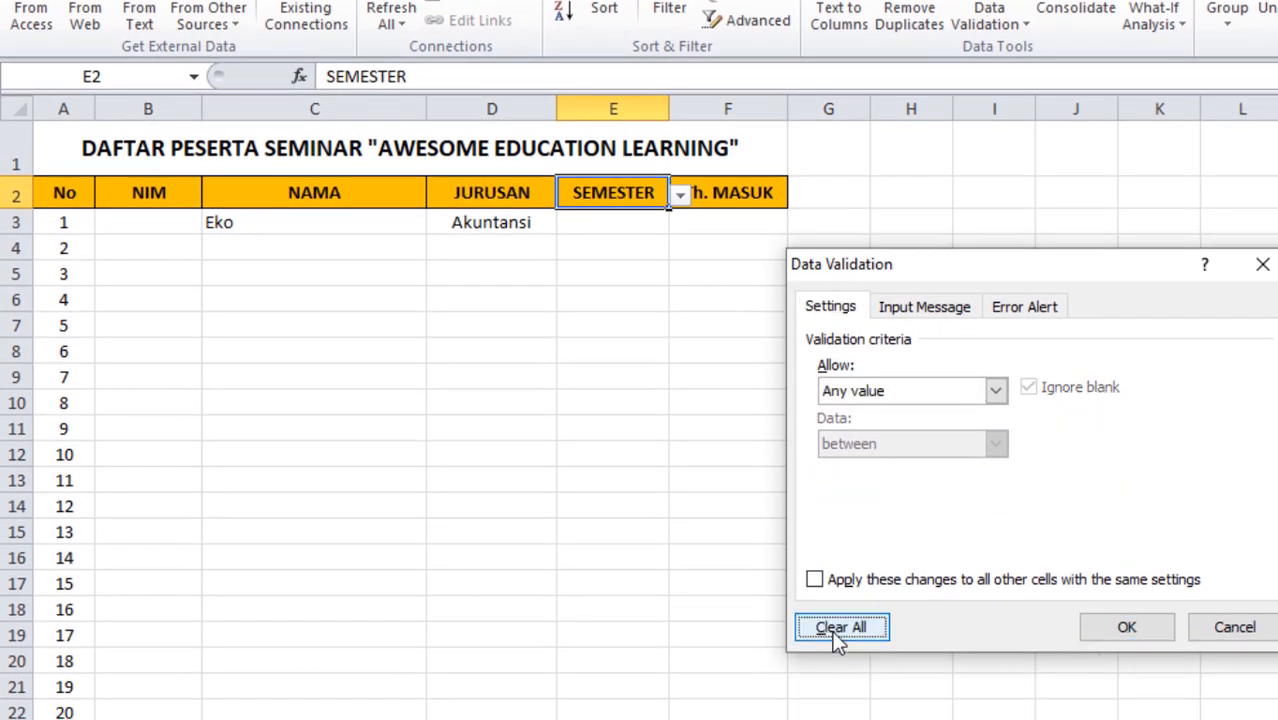
{"action": "left_click", "coordinate": [1140, 630]}
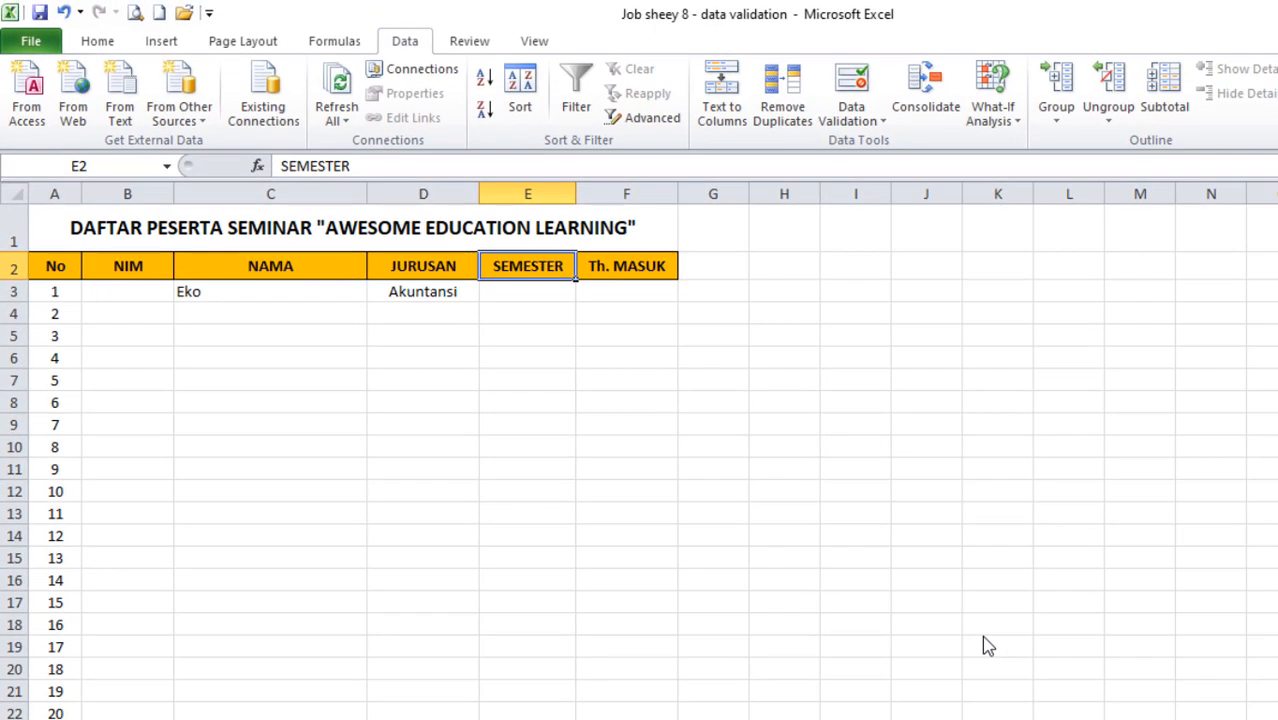
- Check several cells down the SEMESTER column, including below row 22, for the validation dropdown
{"action": "left_click", "coordinate": [537, 288]}
{"action": "left_click_drag", "start_coordinate": [556, 310], "coordinate": [545, 325]}
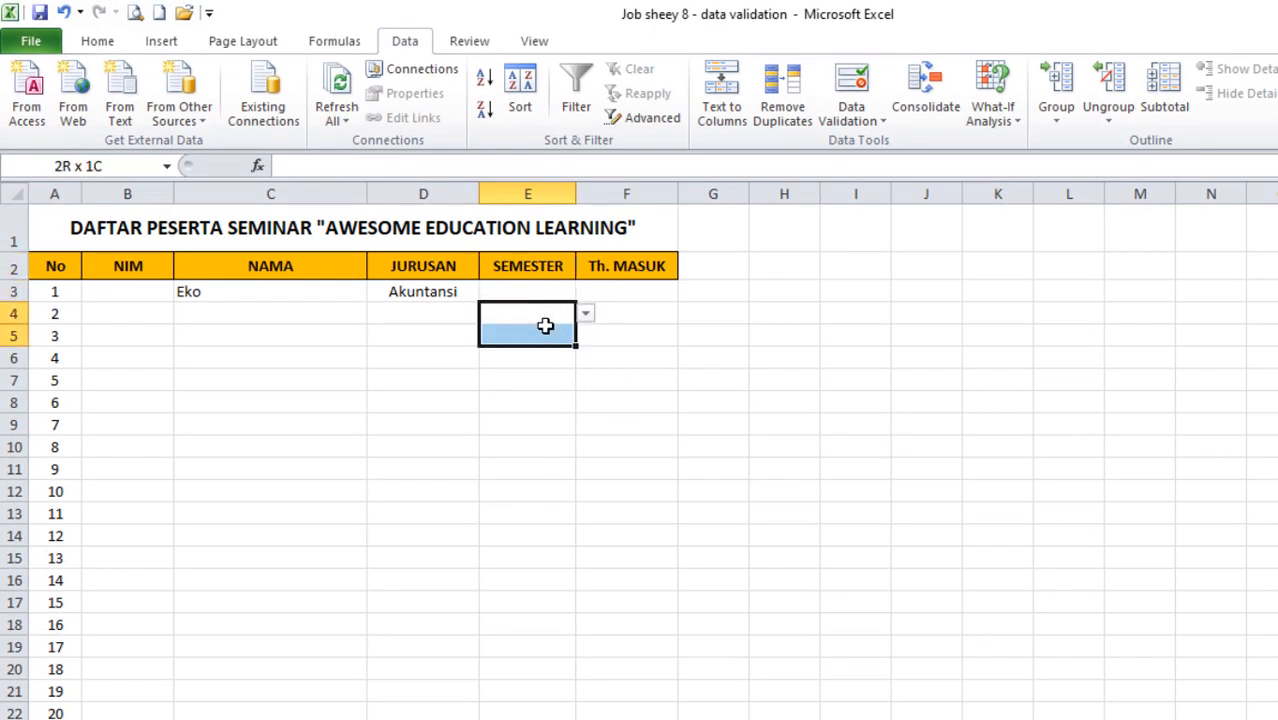
{"action": "left_click", "coordinate": [538, 432]}
{"action": "left_click", "coordinate": [533, 497]}
{"action": "left_click", "coordinate": [531, 559]}
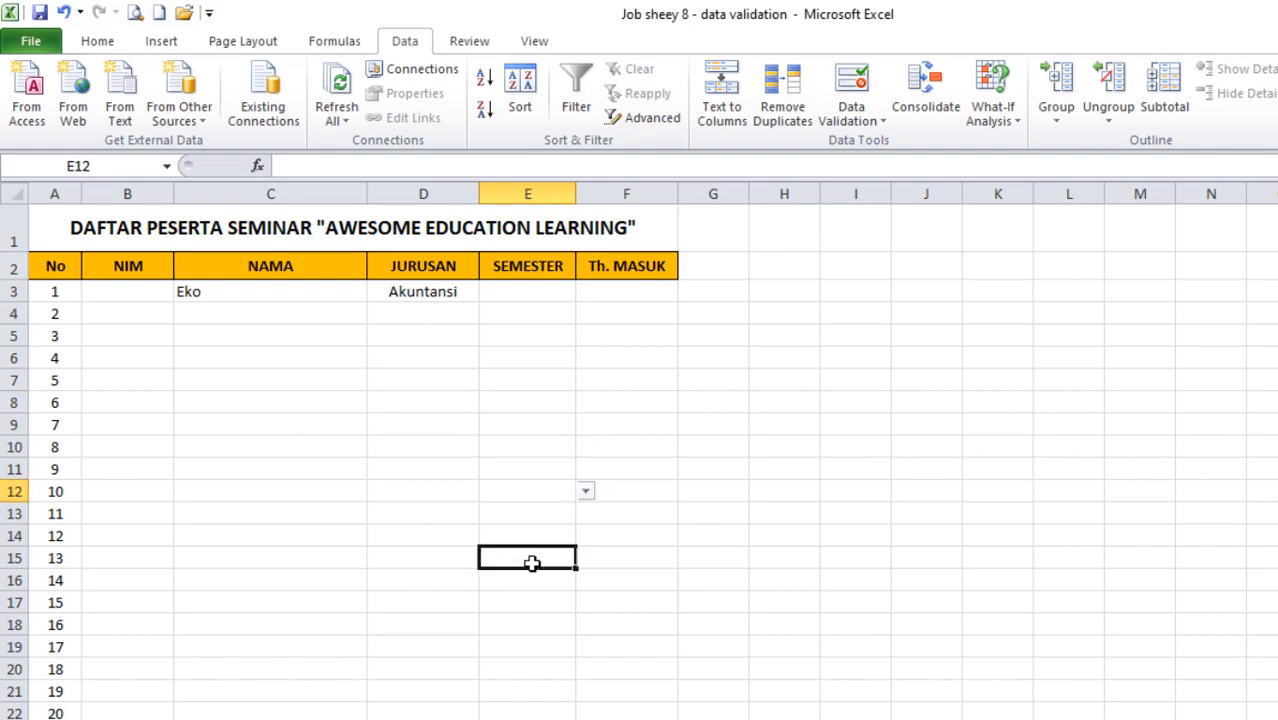
{"action": "left_click", "coordinate": [531, 664]}
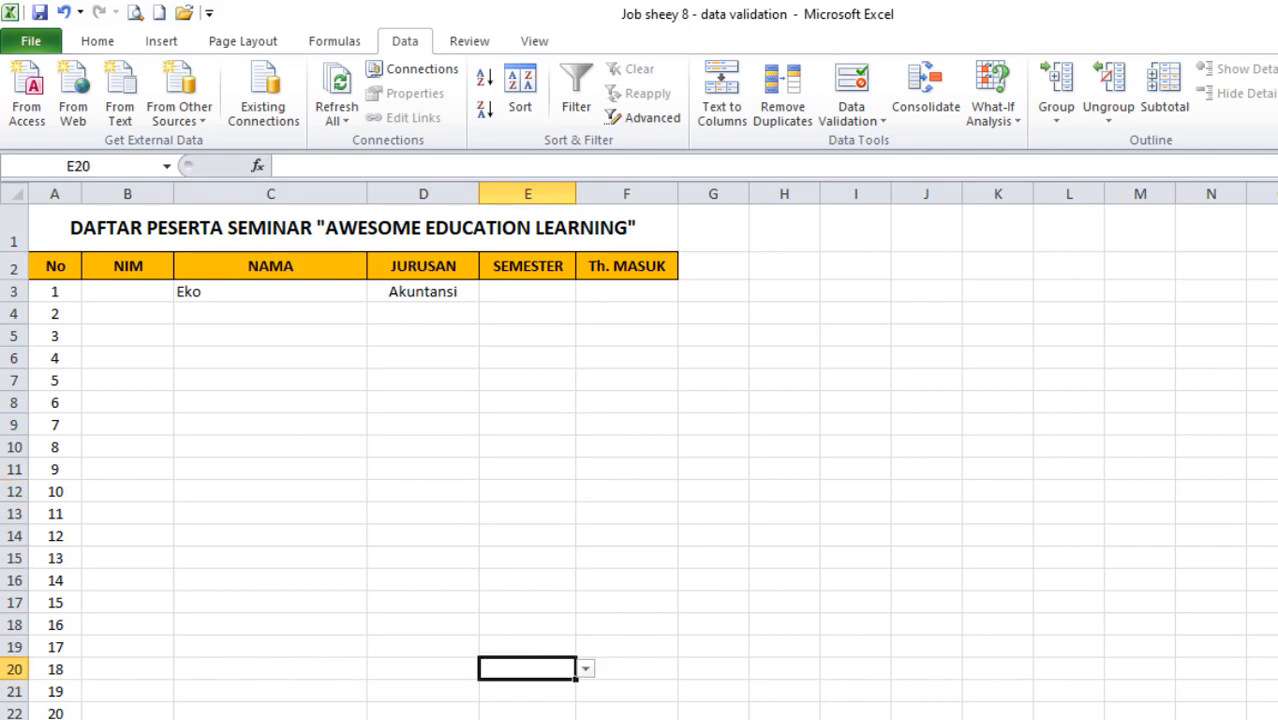
{"action": "scroll", "coordinate": [640, 460], "scroll_direction": "down", "scroll_amount": 1}
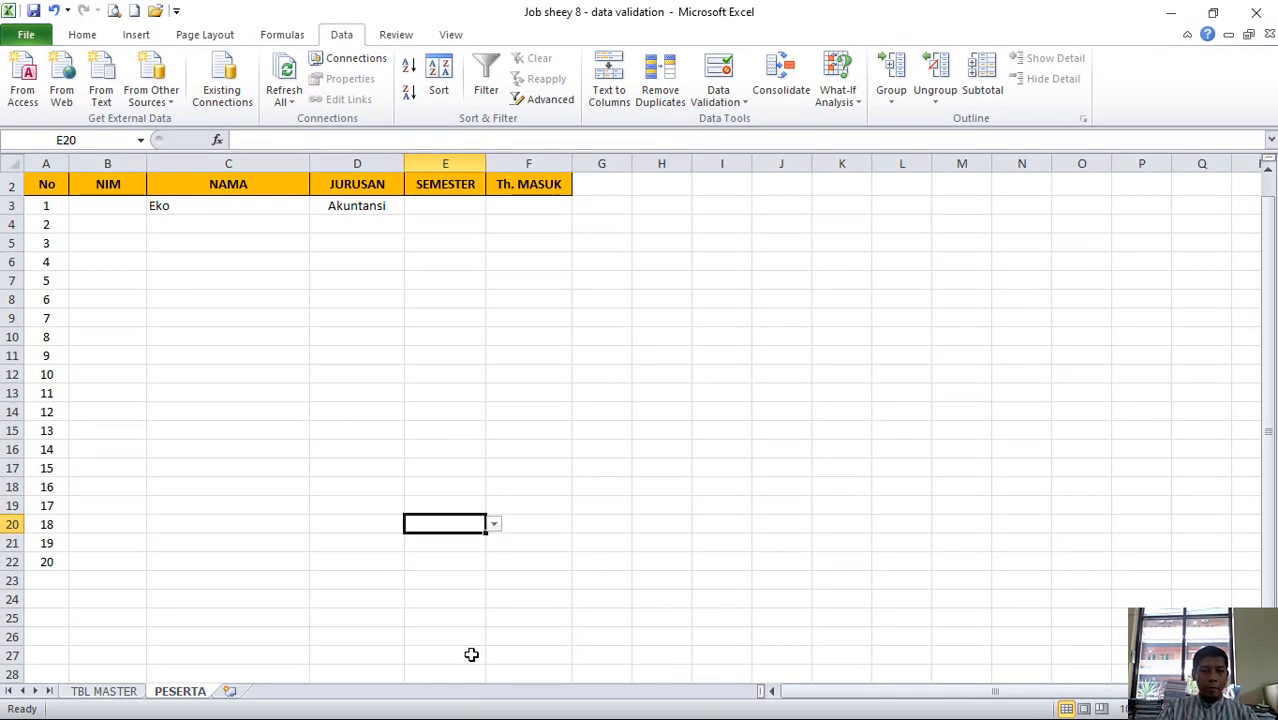
{"action": "left_click", "coordinate": [438, 622]}
{"action": "left_click", "coordinate": [454, 538]}
{"action": "left_click", "coordinate": [449, 452]}
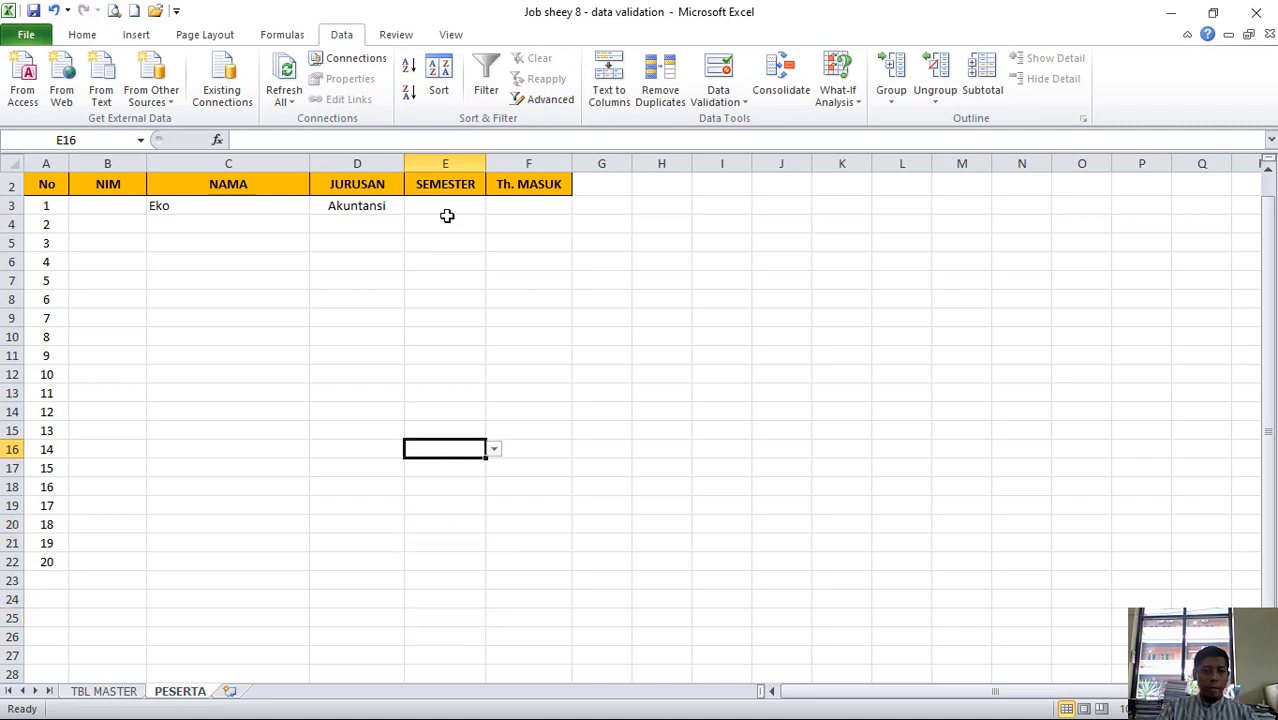
- View the semester choices in the dropdown of E3 and close the list without choosing one
{"action": "left_click", "coordinate": [447, 216]}
{"action": "left_click", "coordinate": [447, 201]}
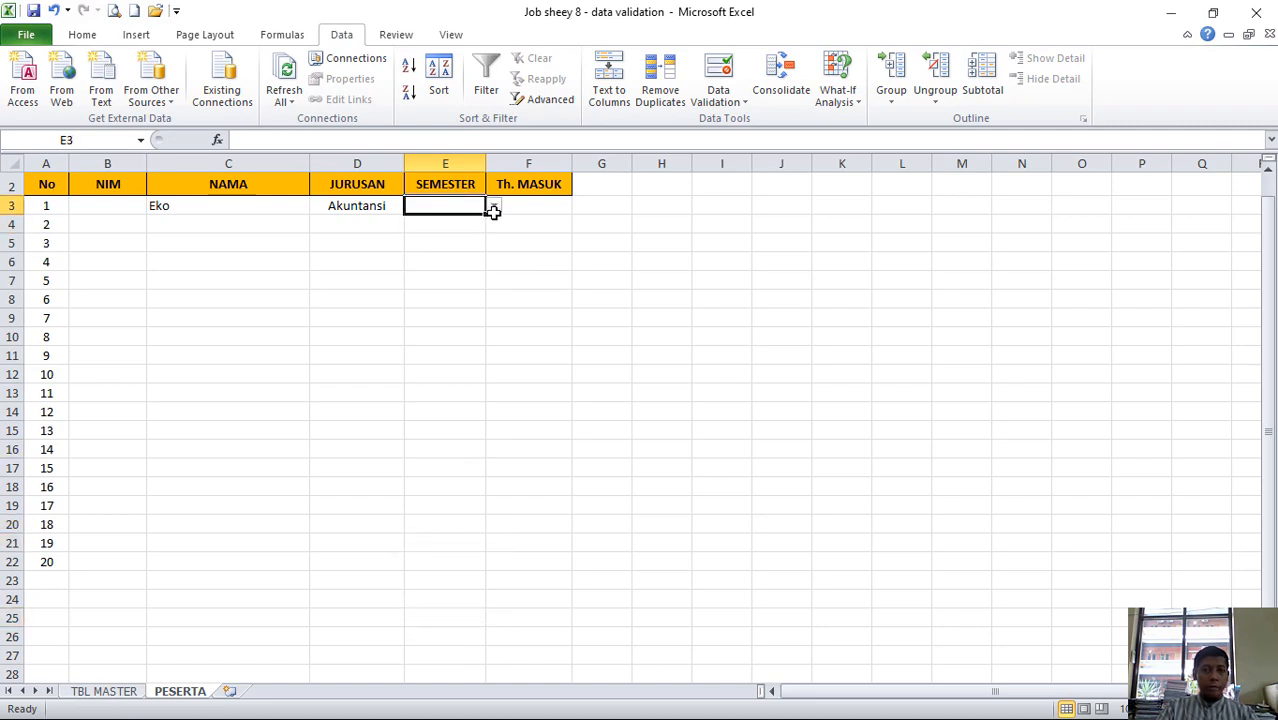
{"action": "left_click", "coordinate": [494, 207]}
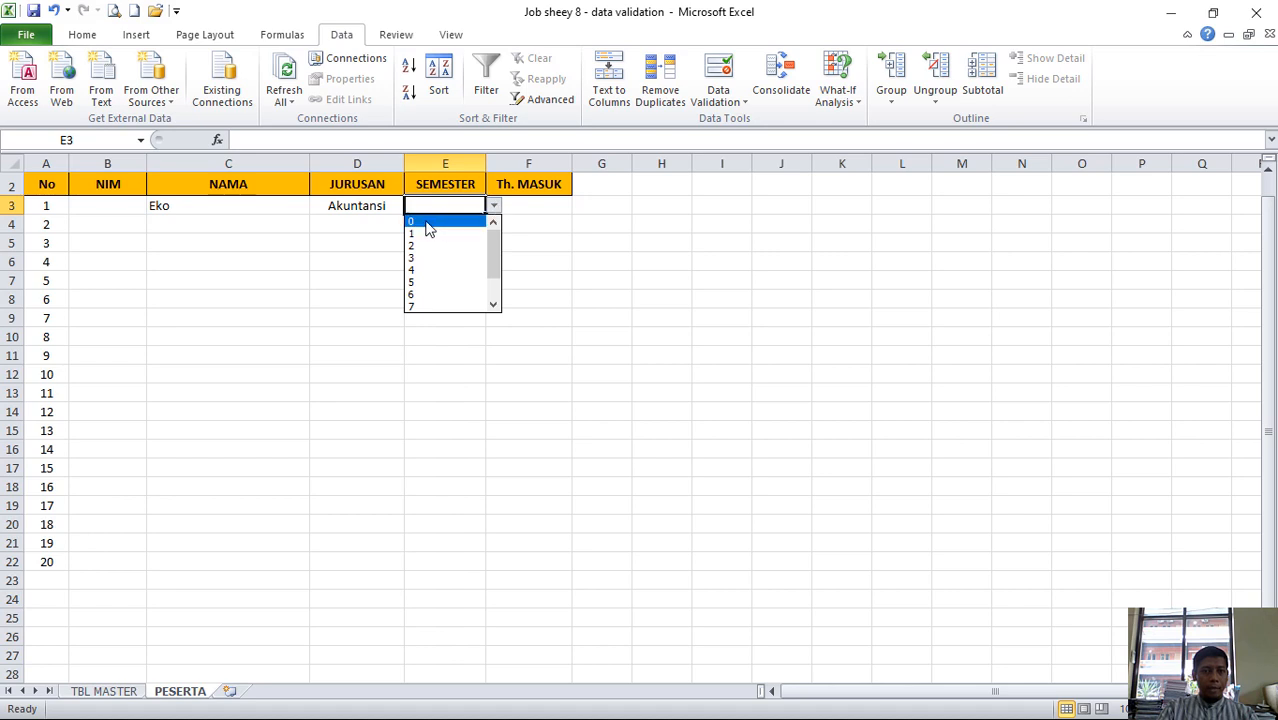
{"action": "left_click", "coordinate": [442, 375]}
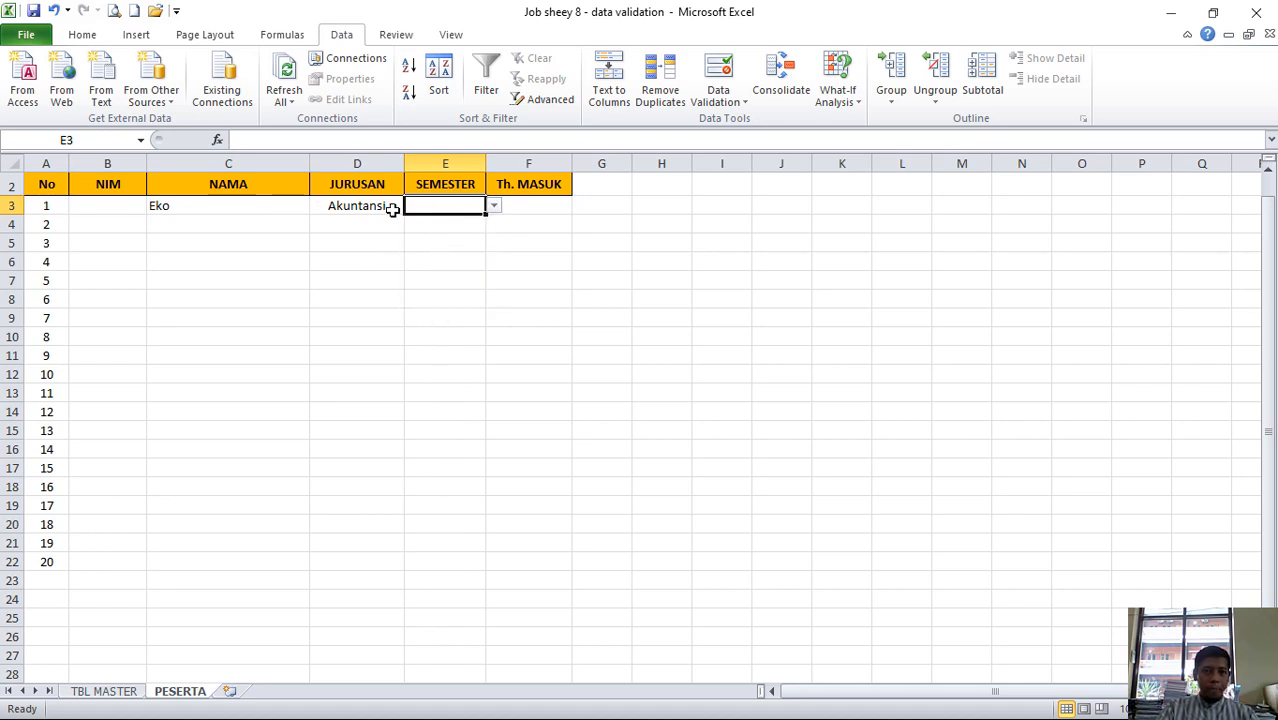
- Examine the Input Message and Error Alert options in the data validation settings of JURUSAN cell D3
{"action": "left_click", "coordinate": [254, 217]}
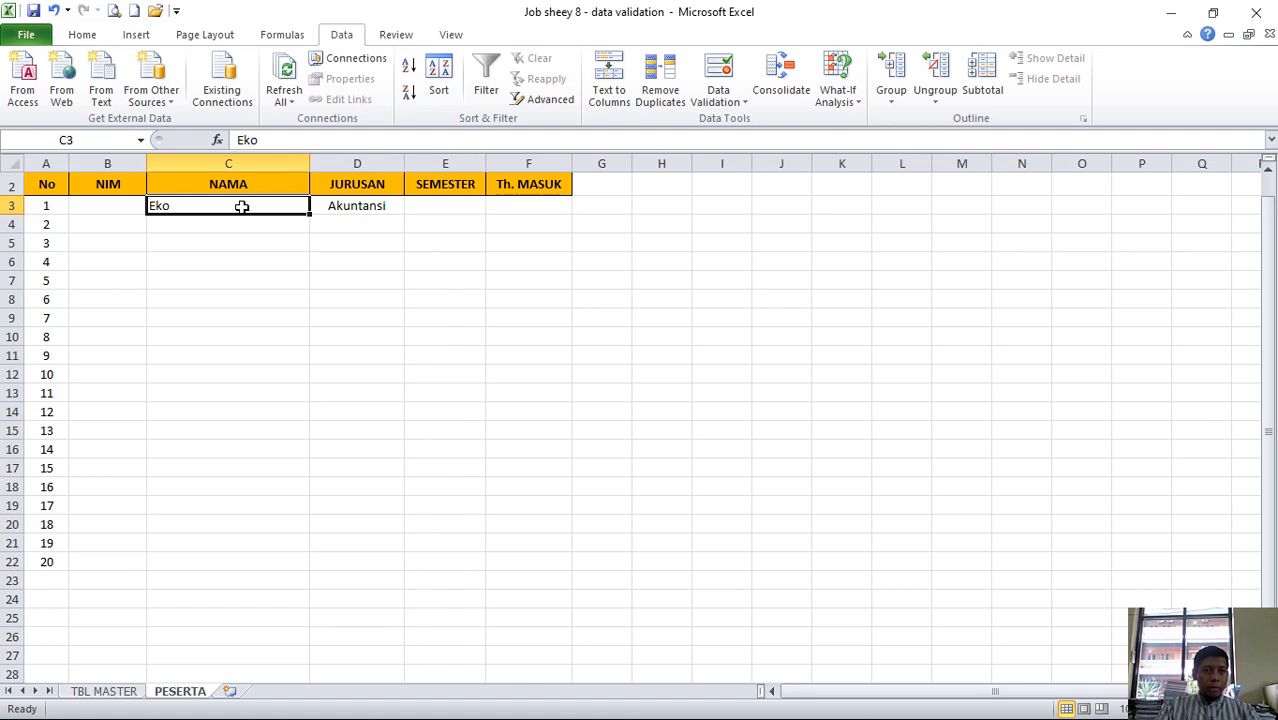
{"action": "left_click", "coordinate": [363, 201]}
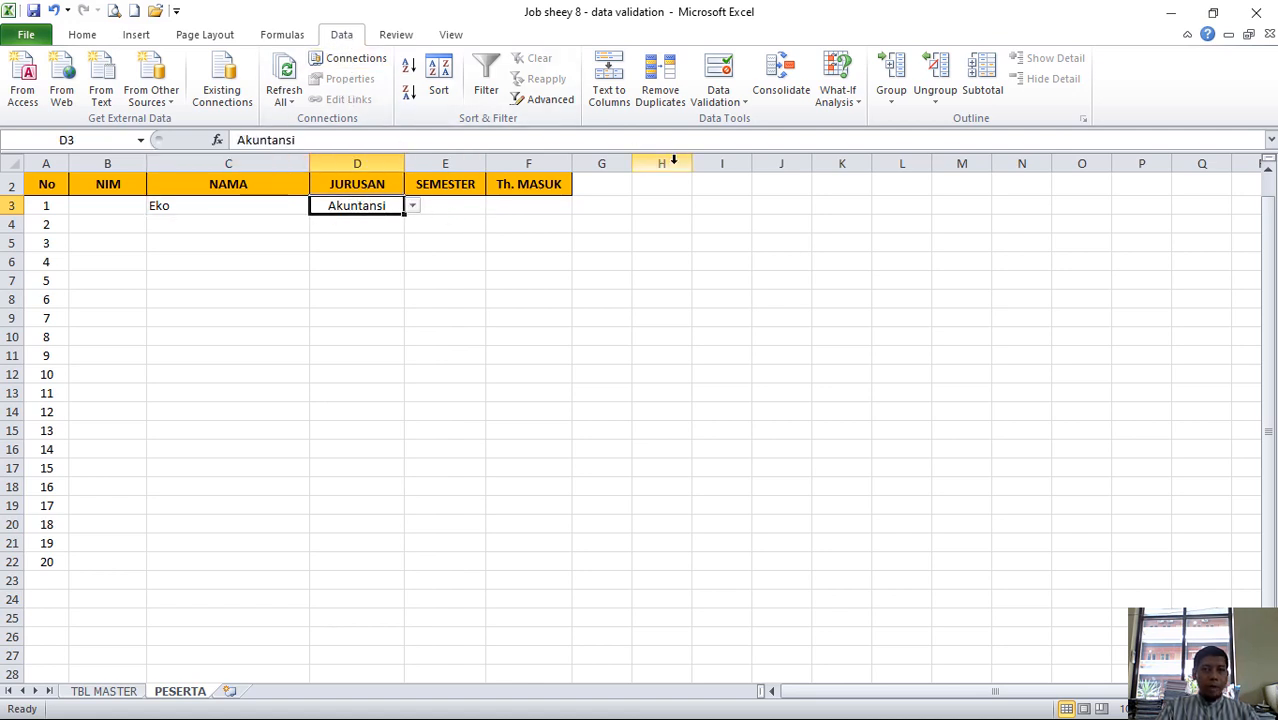
{"action": "left_click", "coordinate": [745, 103]}
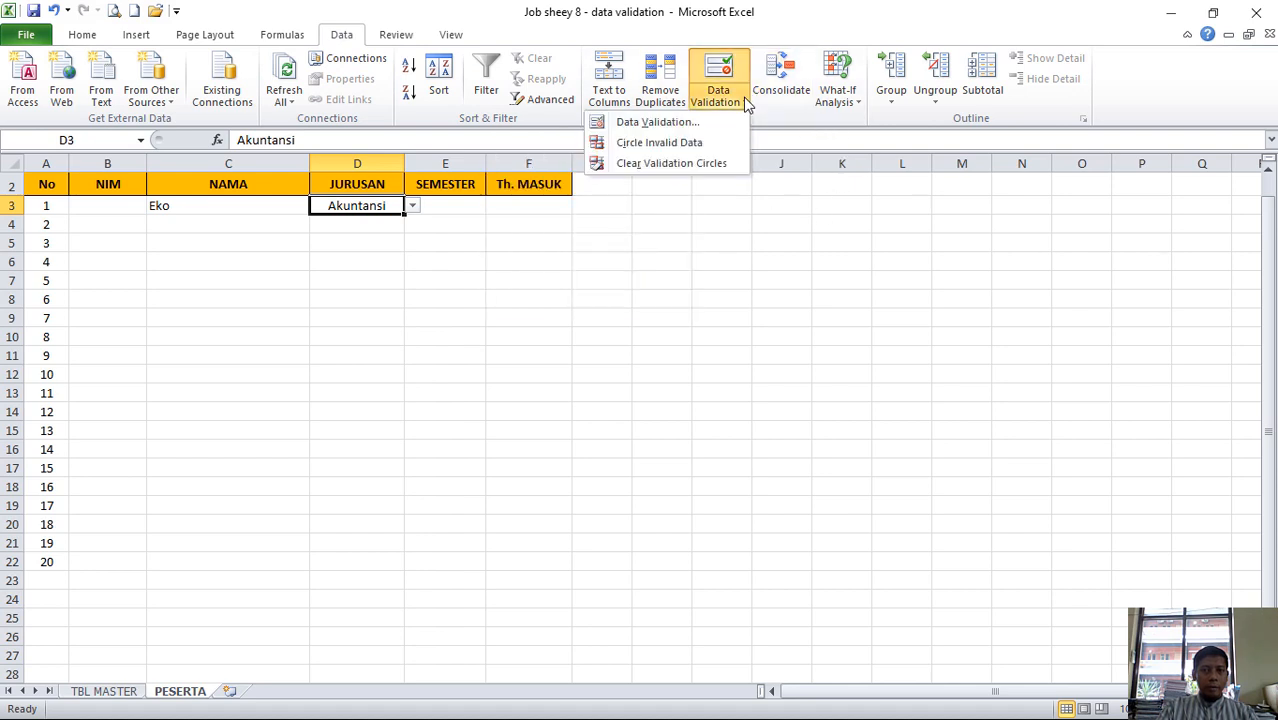
{"action": "left_click", "coordinate": [668, 125]}
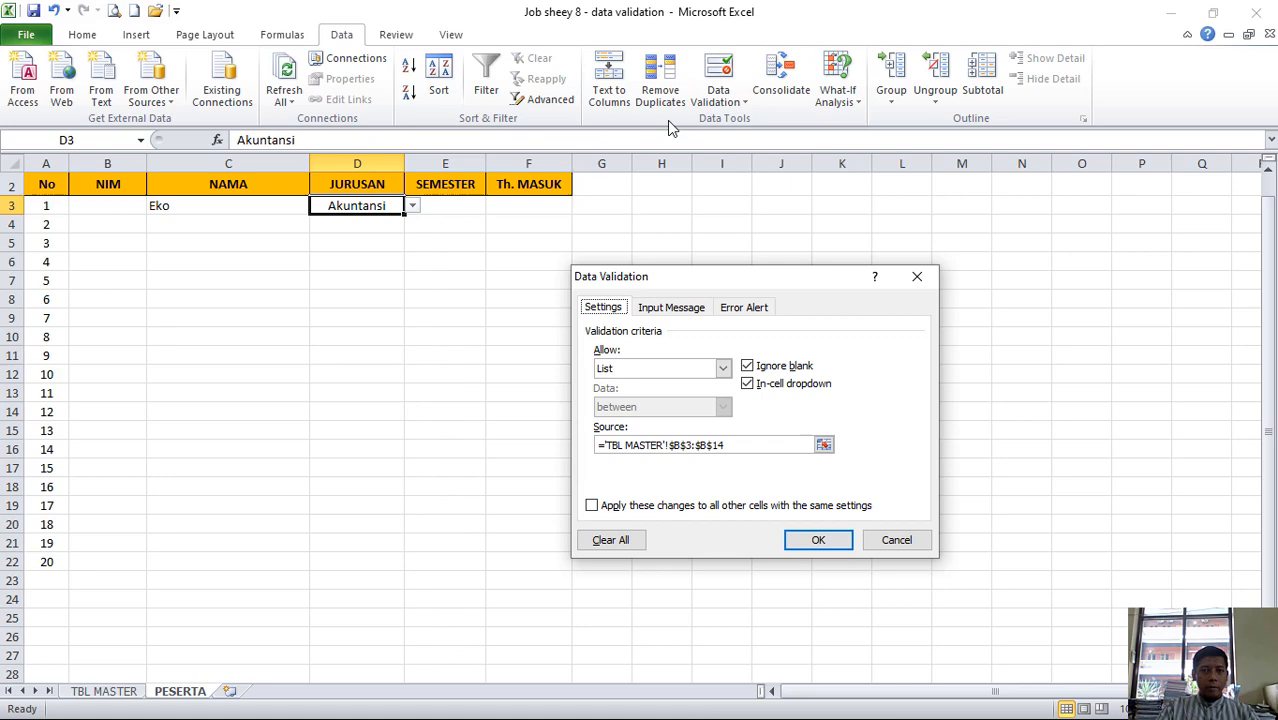
{"action": "left_click", "coordinate": [659, 305]}
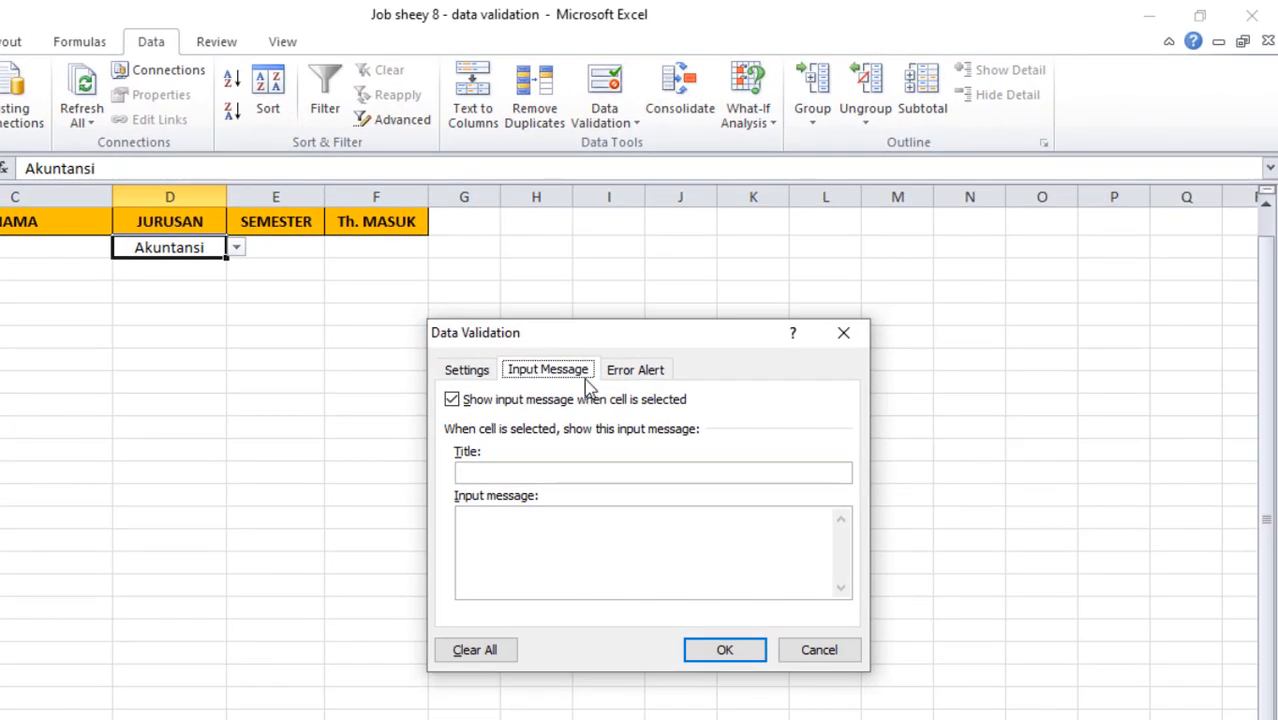
{"action": "left_click", "coordinate": [632, 372]}
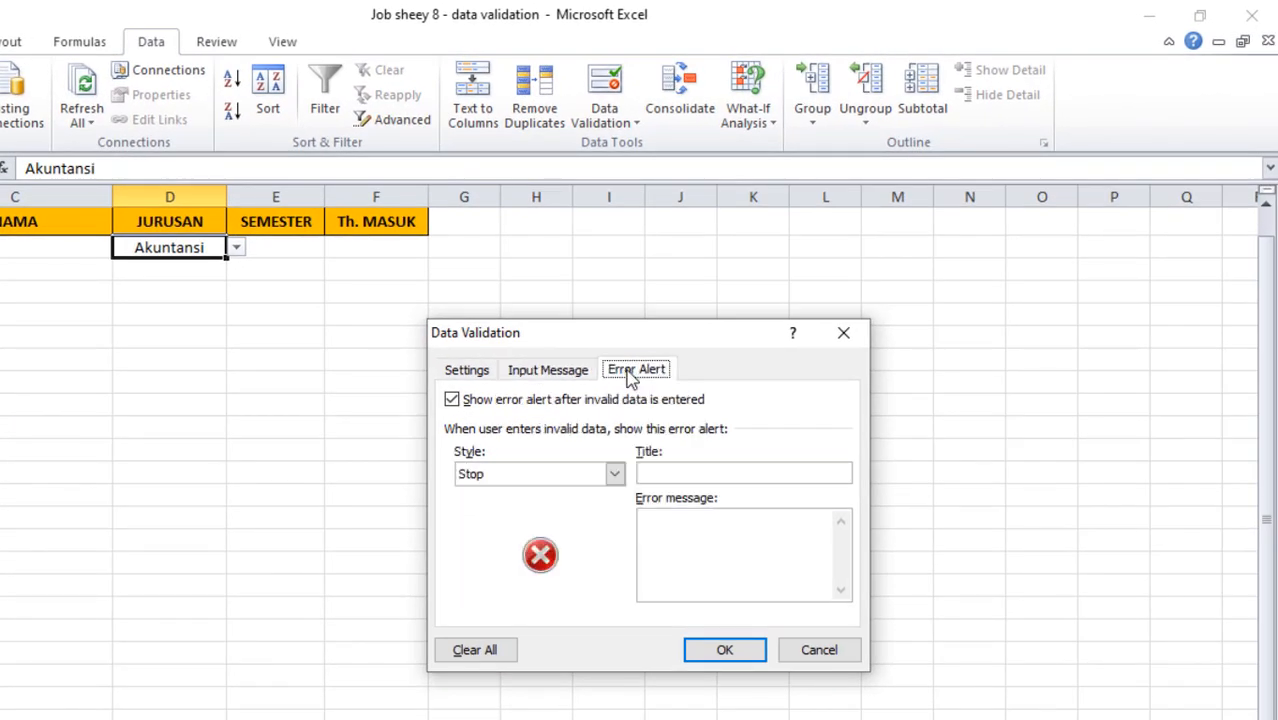
{"action": "left_click", "coordinate": [558, 372]}
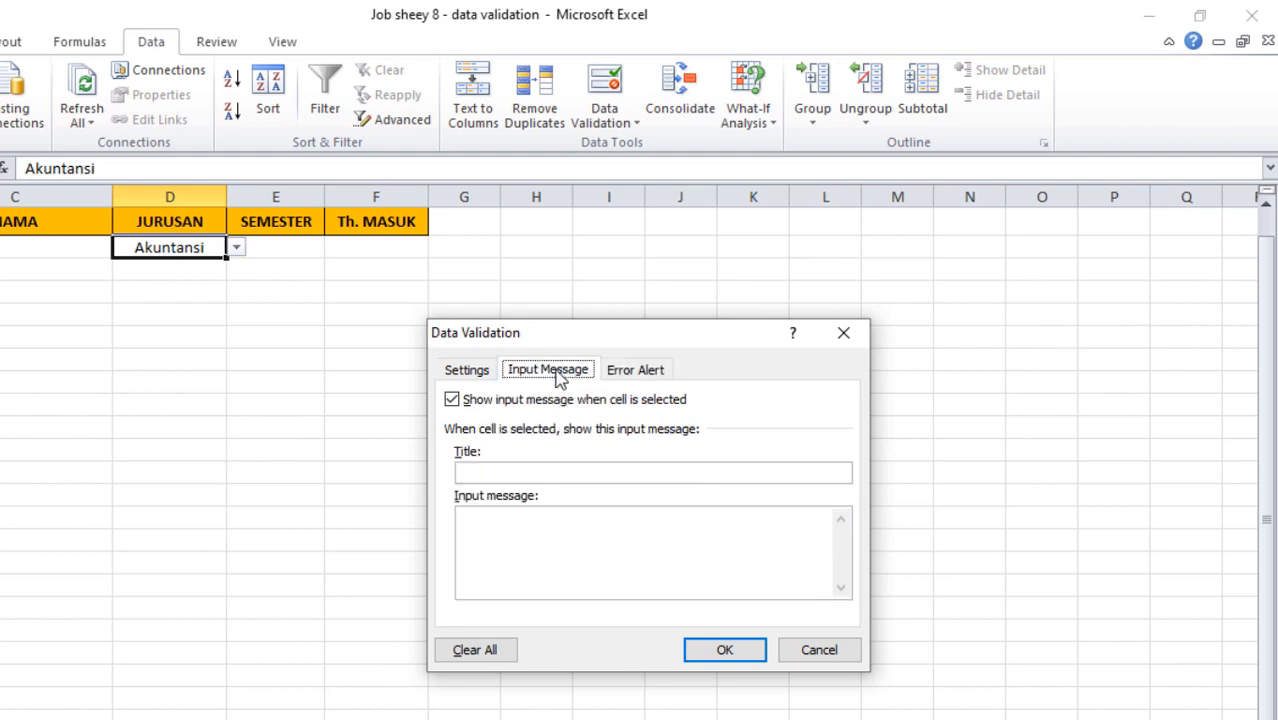
{"action": "left_click", "coordinate": [630, 372]}
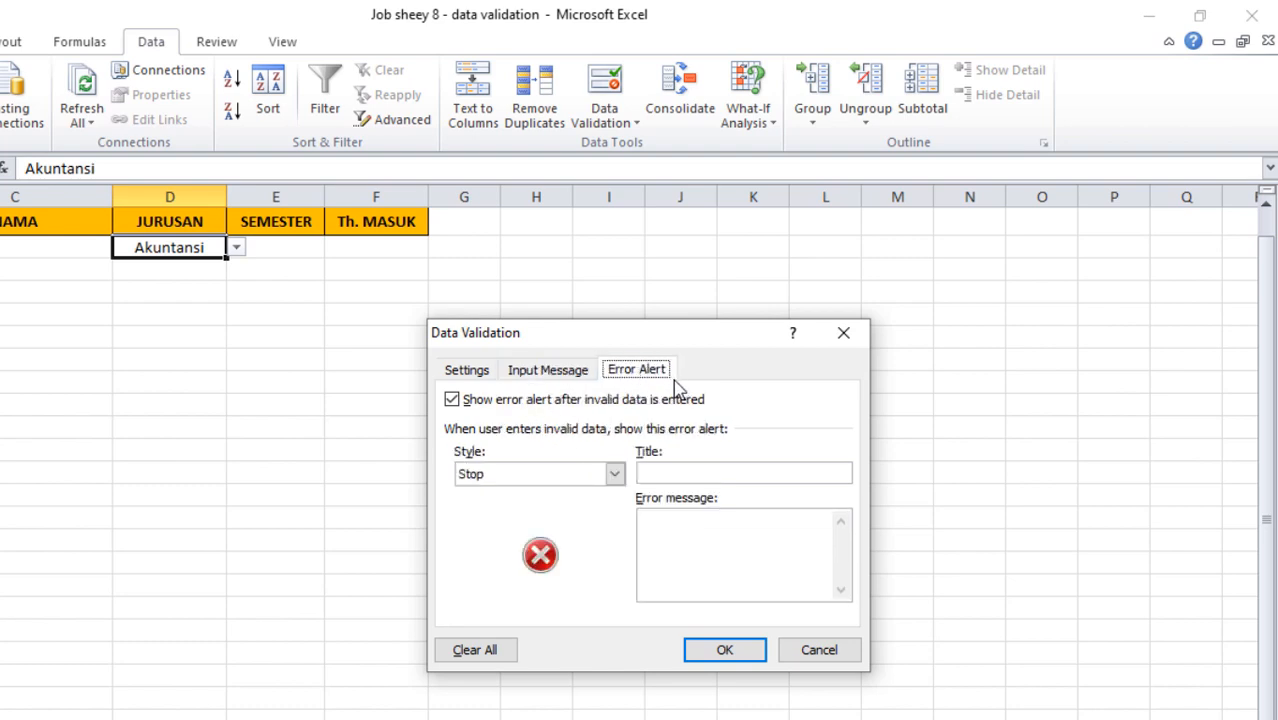
{"action": "left_click", "coordinate": [466, 370]}
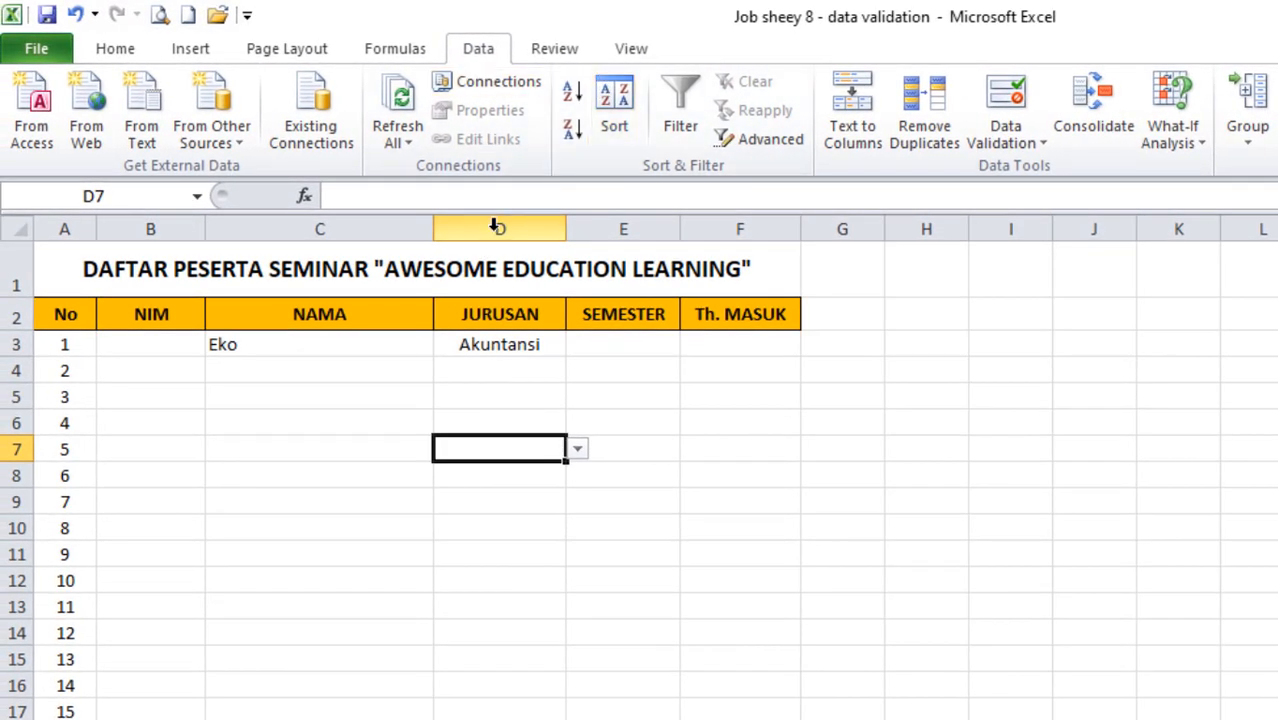
- Open the data validation settings for the whole JURUSAN column D, extending the validation to its cells without settings
{"action": "left_click", "coordinate": [483, 225]}
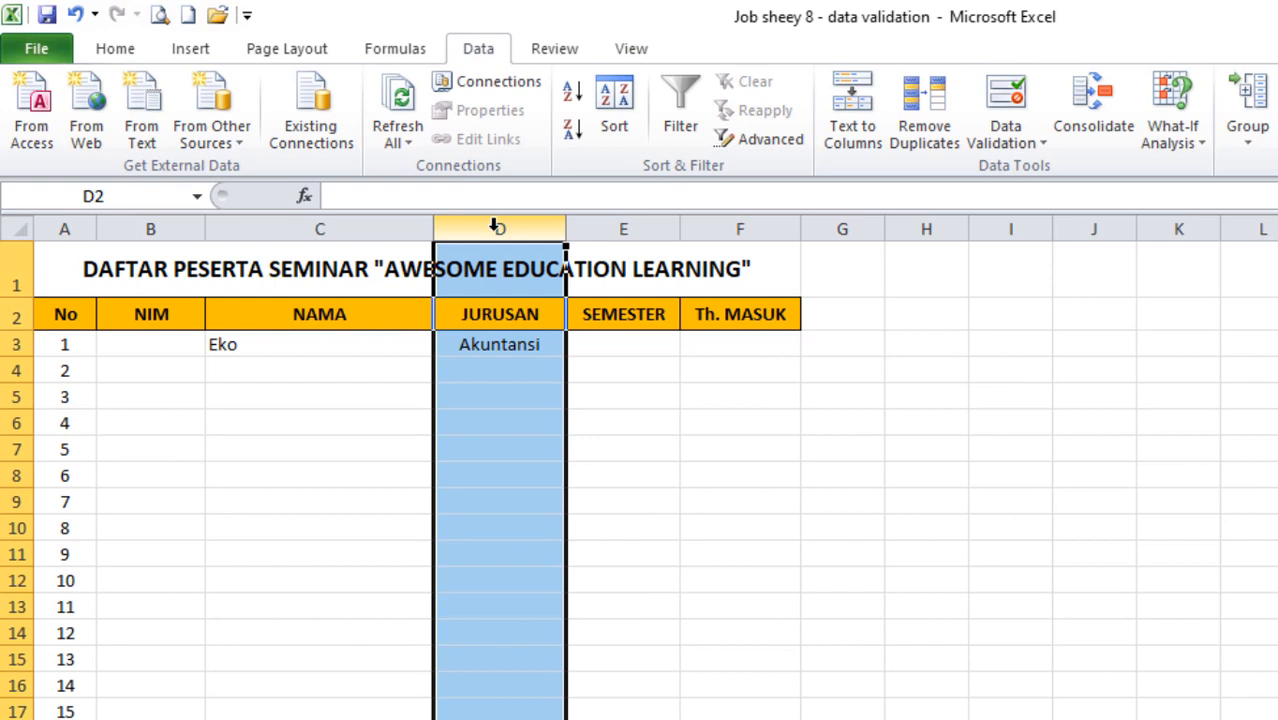
{"action": "left_click", "coordinate": [620, 227]}
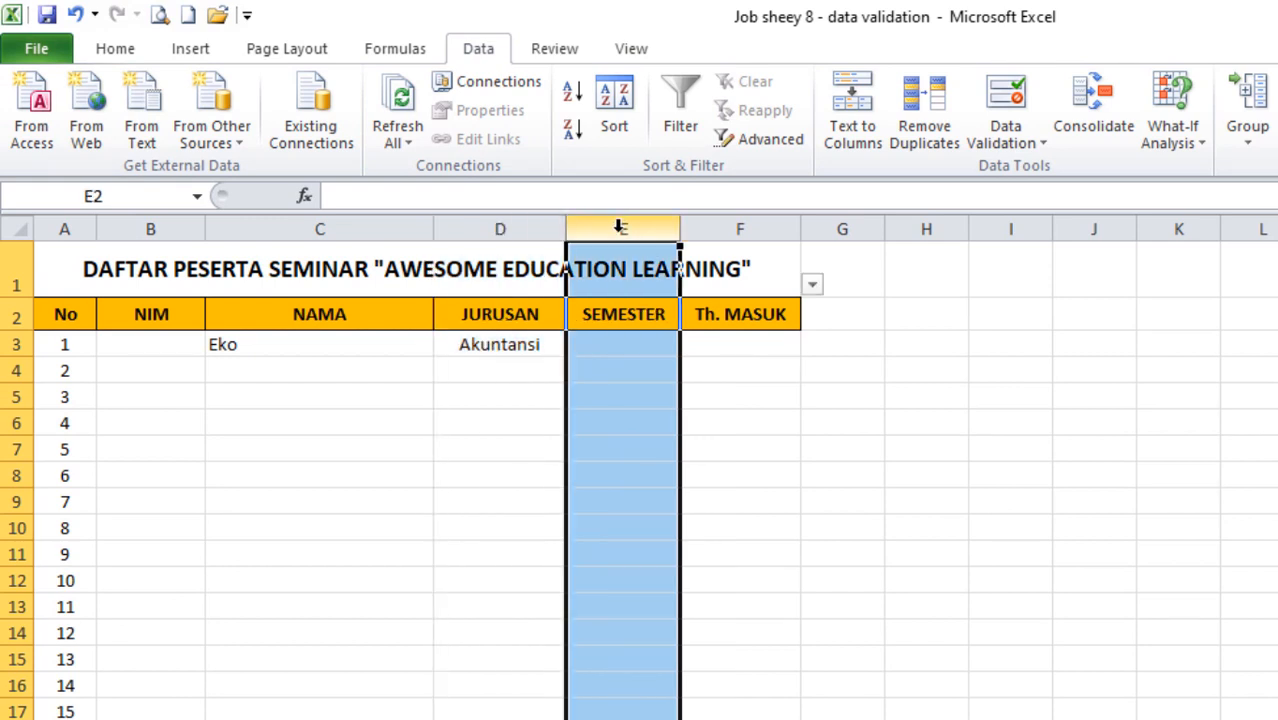
{"action": "left_click", "coordinate": [516, 222]}
{"action": "left_click", "coordinate": [597, 227]}
{"action": "left_click", "coordinate": [510, 224]}
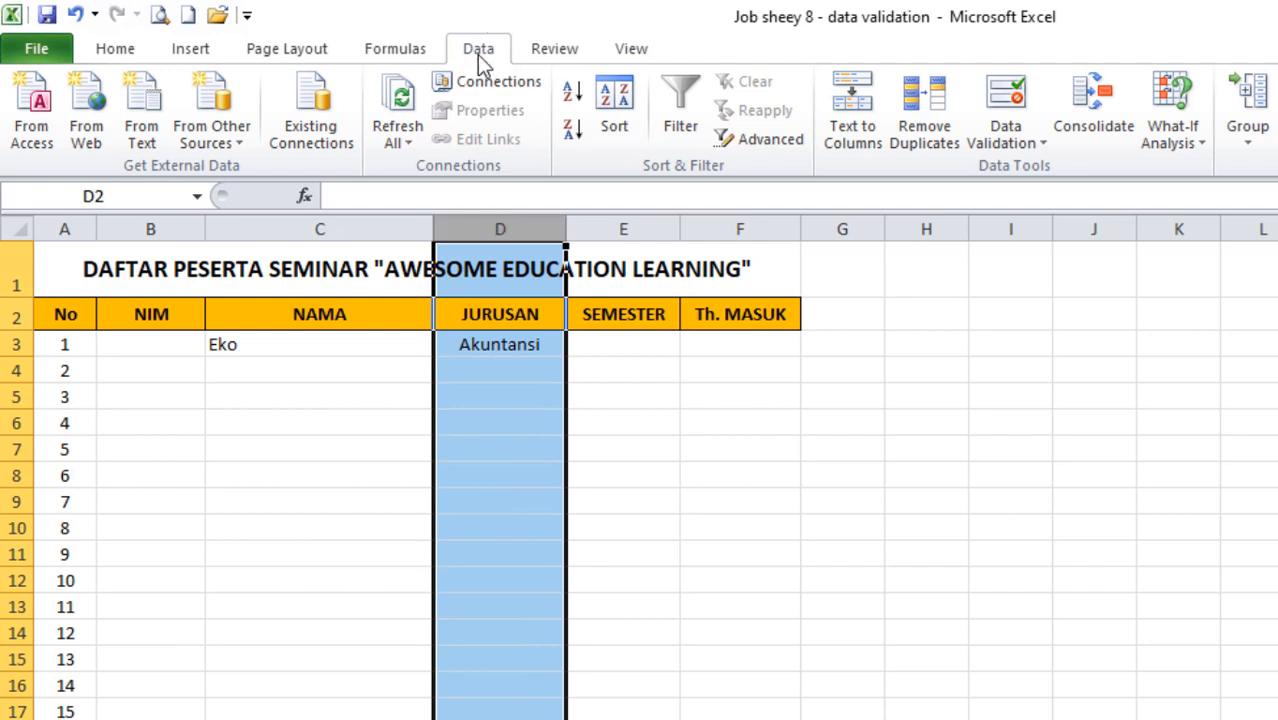
{"action": "left_click", "coordinate": [1015, 142]}
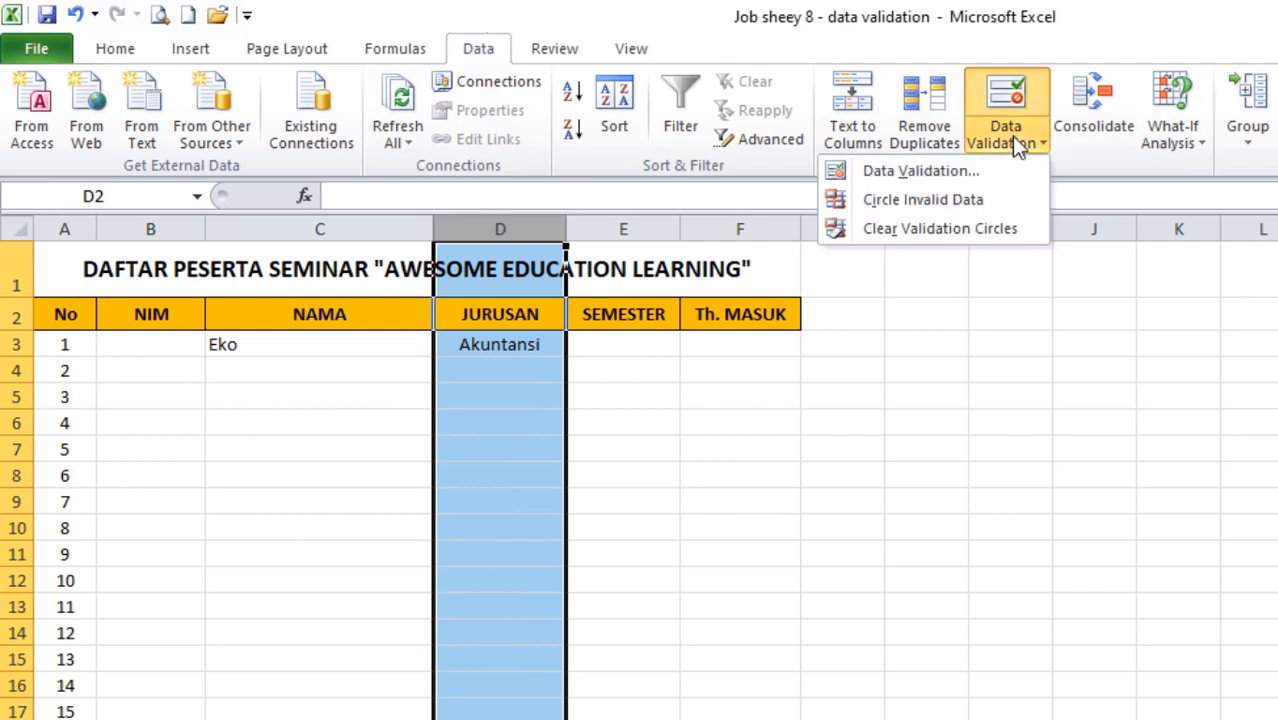
{"action": "left_click", "coordinate": [905, 171]}
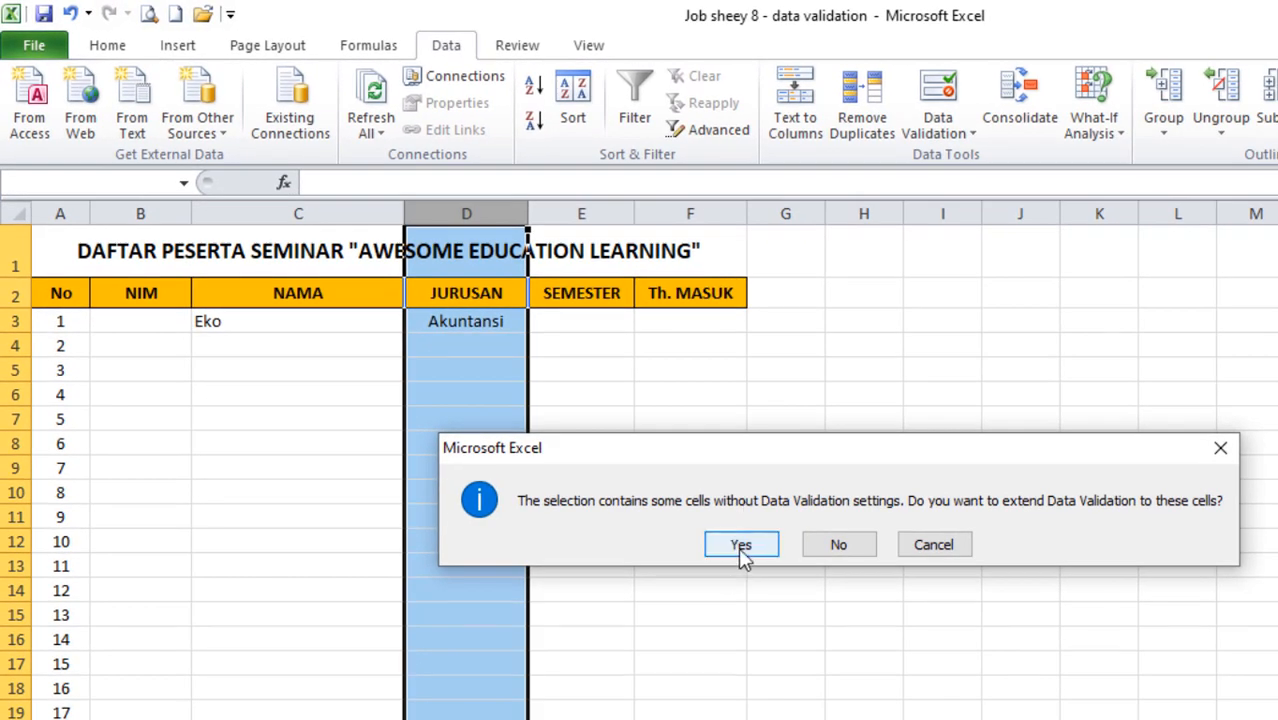
{"action": "left_click", "coordinate": [741, 548]}
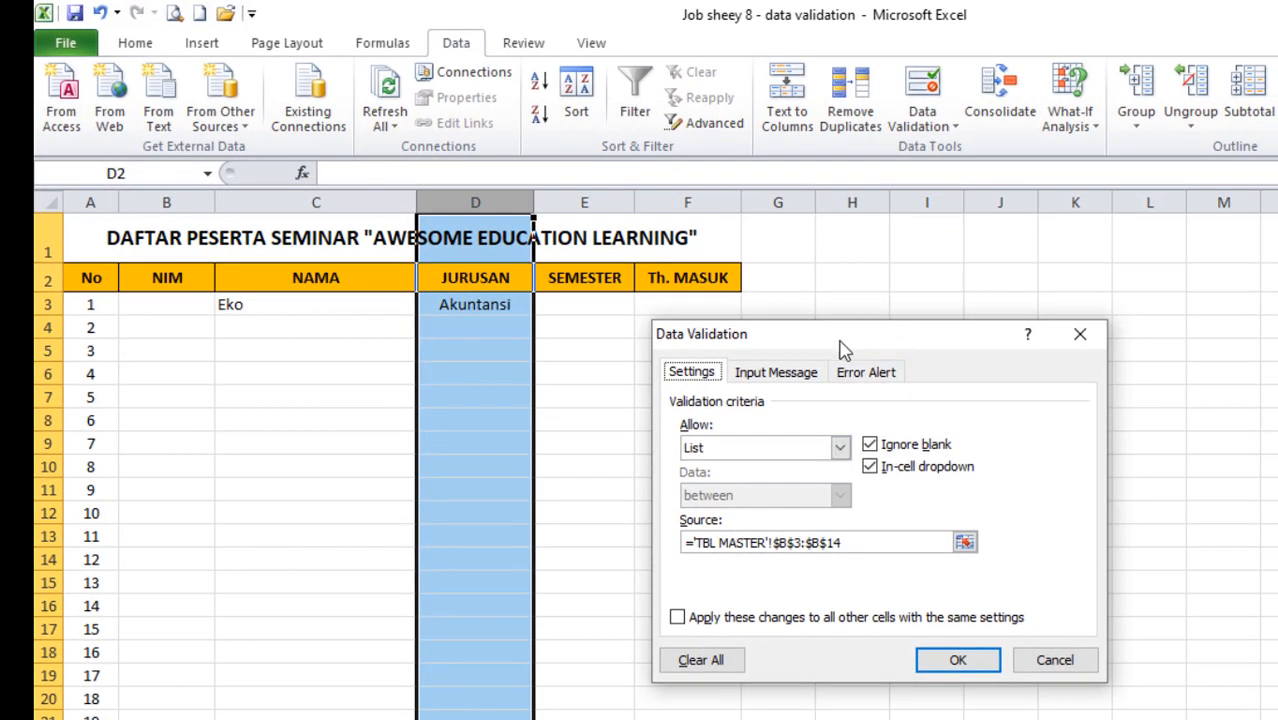
{"action": "left_click_drag", "start_coordinate": [843, 349], "coordinate": [1022, 245]}
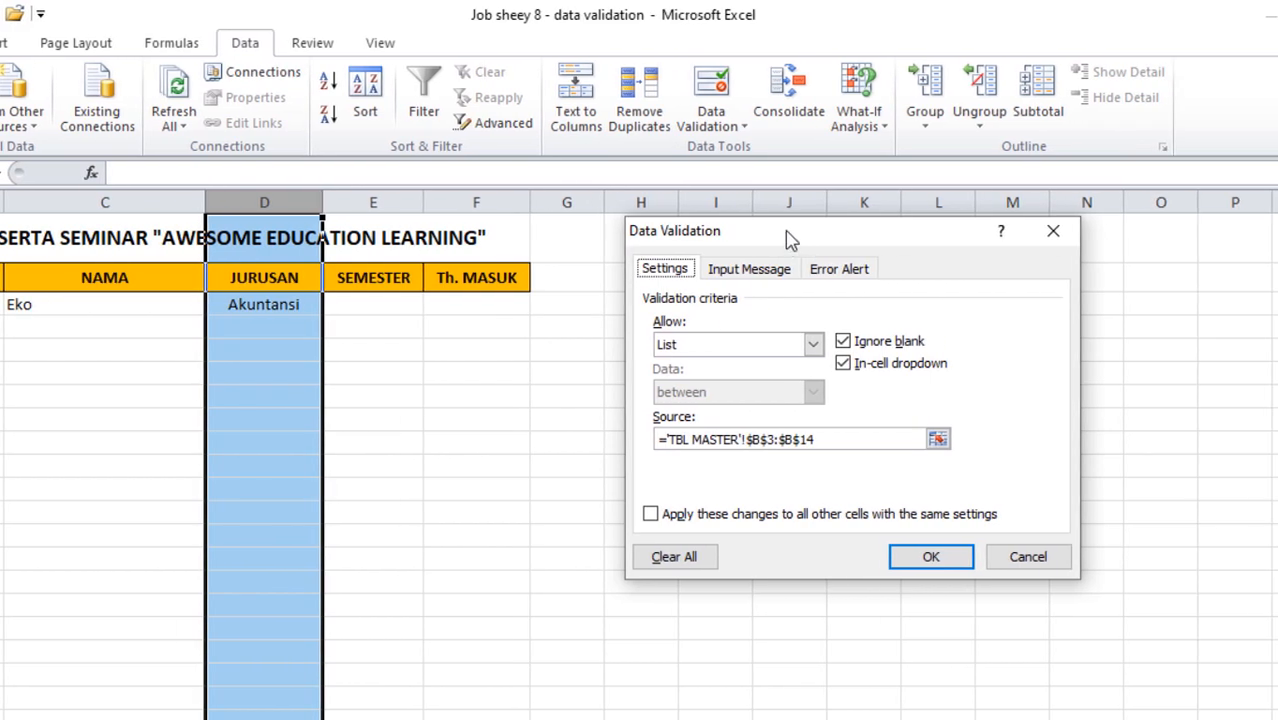
{"action": "left_click_drag", "start_coordinate": [790, 238], "coordinate": [746, 260]}
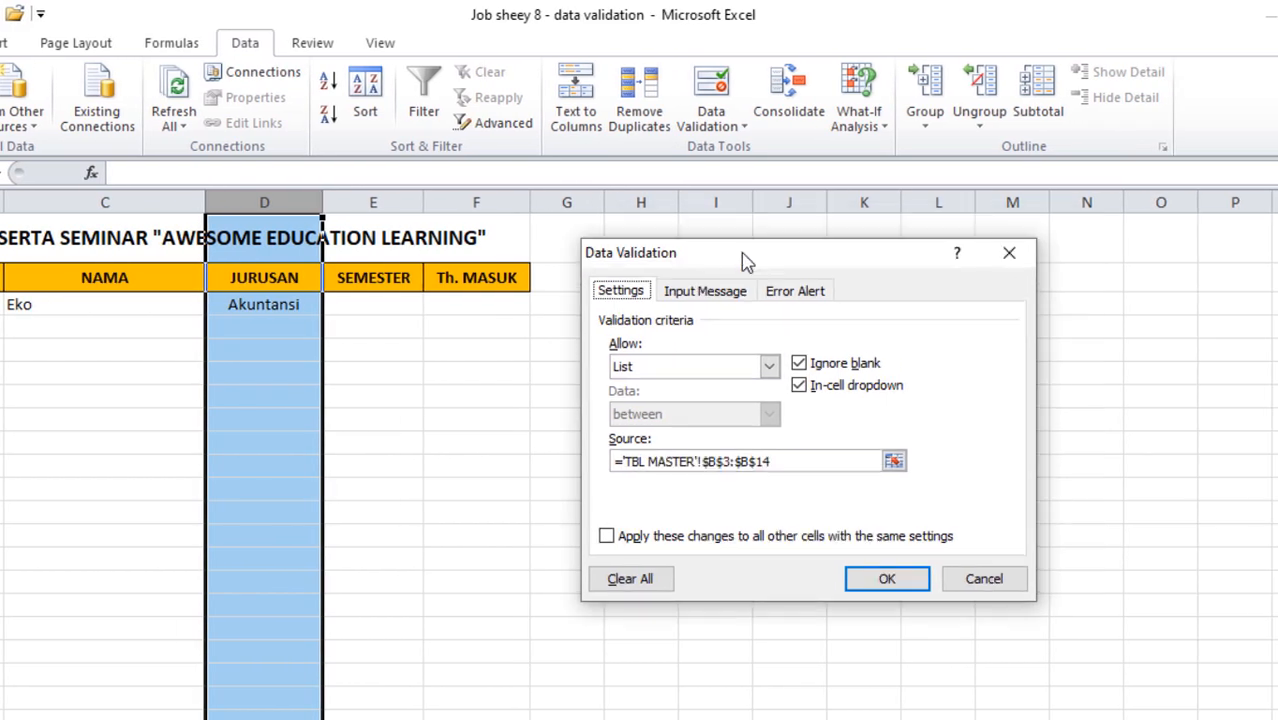
- Give the JURUSAN validation an input message titled "Info:" reading "Pilih jurusan dari List yang tesedia. Jika bukan pelajar maka pilih Lainnya"
{"action": "left_click", "coordinate": [709, 294]}
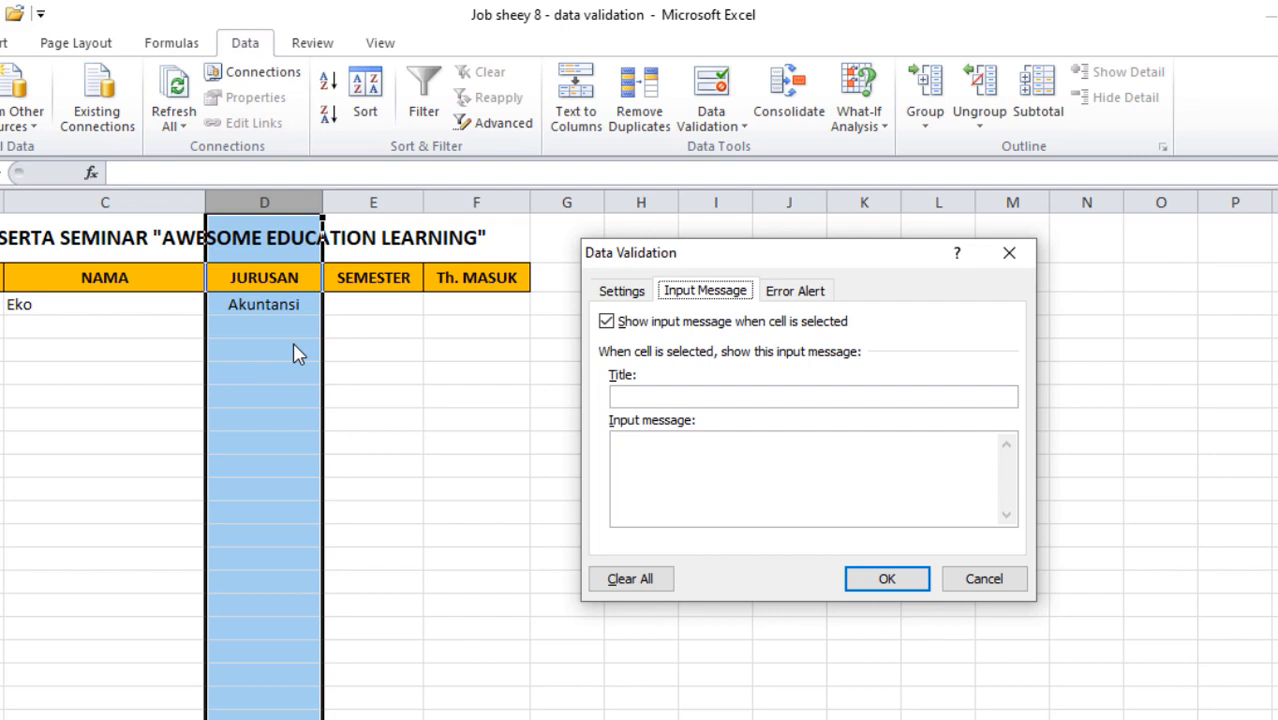
{"action": "left_click", "coordinate": [640, 400]}
{"action": "type", "text": "Info"}
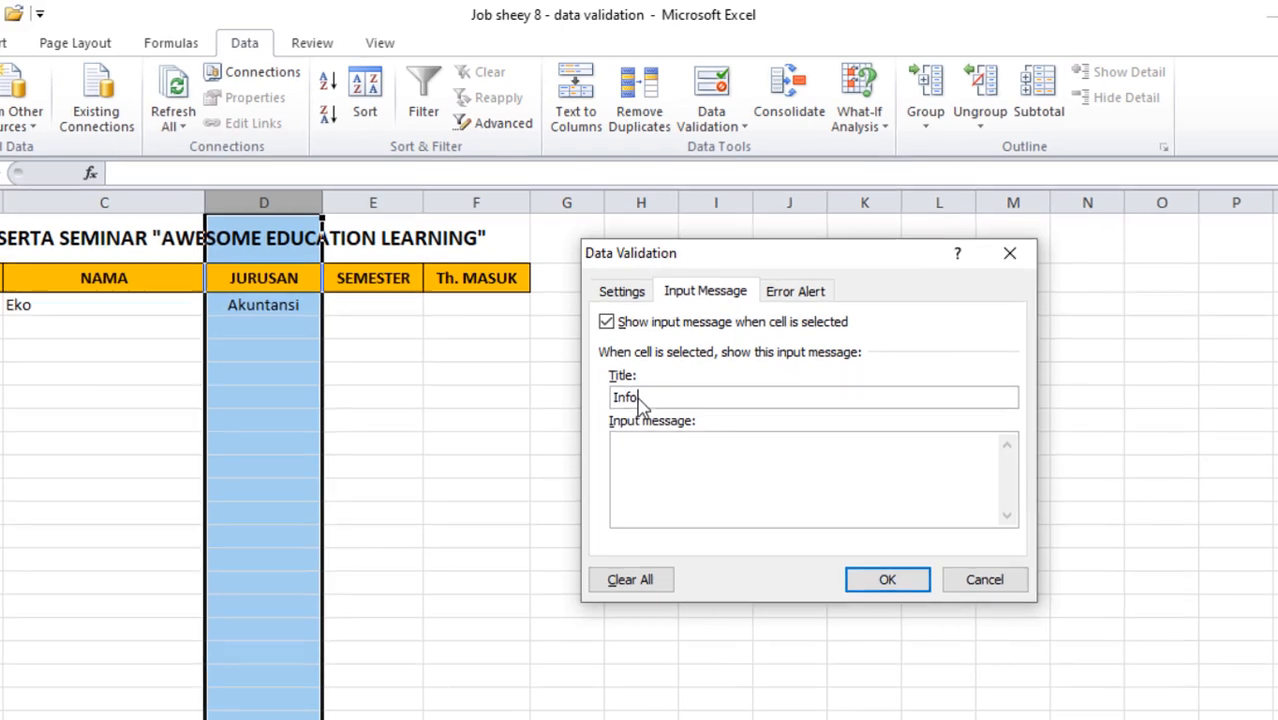
{"action": "type", "text": ":"}
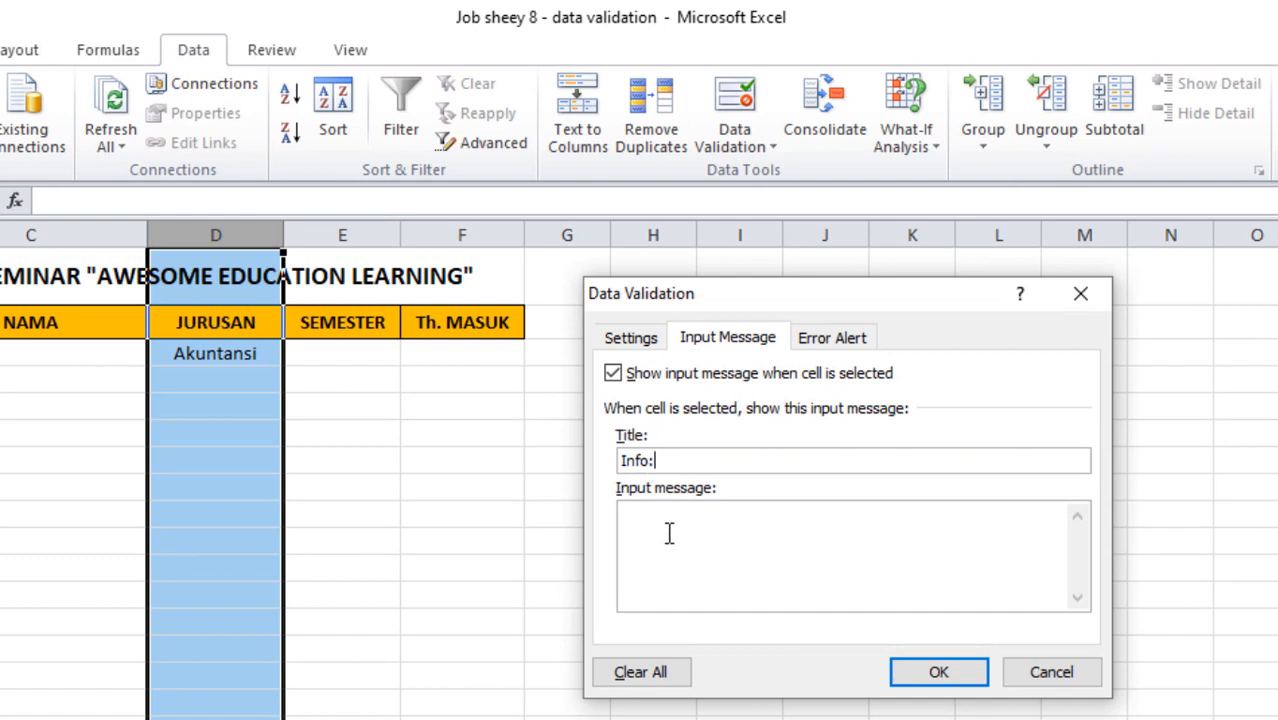
{"action": "left_click", "coordinate": [669, 533]}
{"action": "type", "text": "Pilih jurusan dari List "}
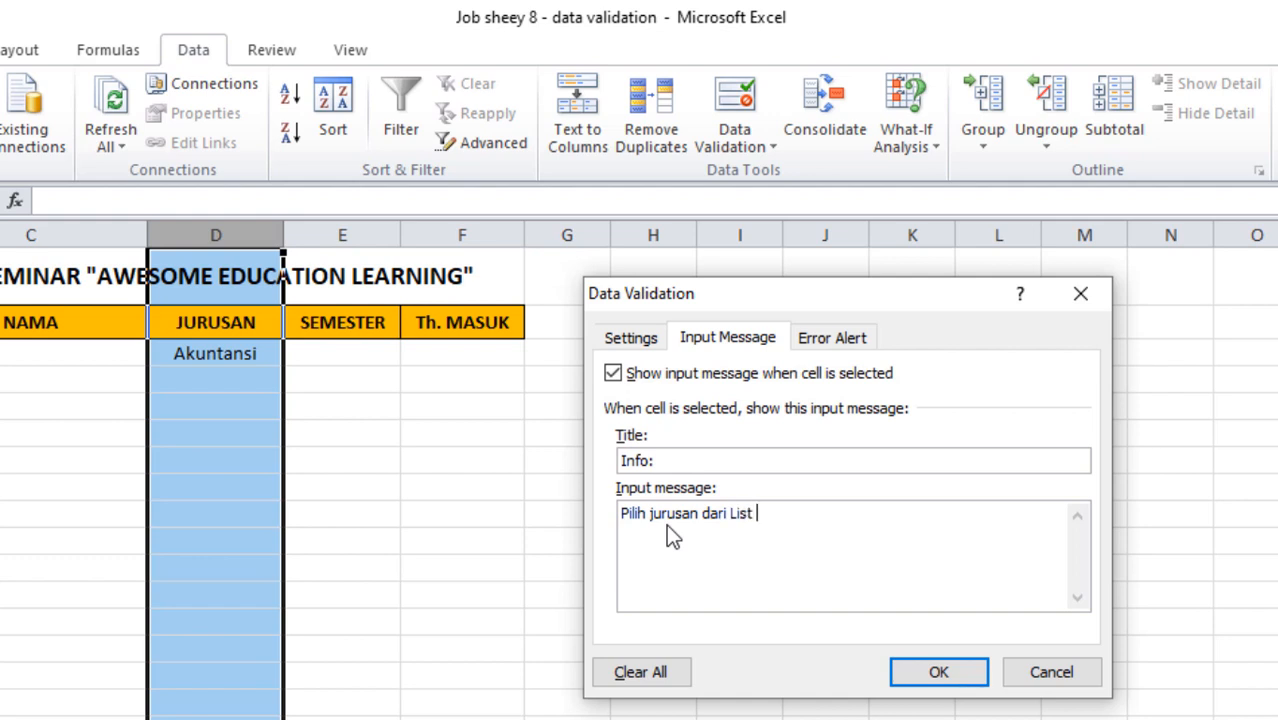
{"action": "type", "text": "yang tes"}
{"action": "type", "text": "edia"}
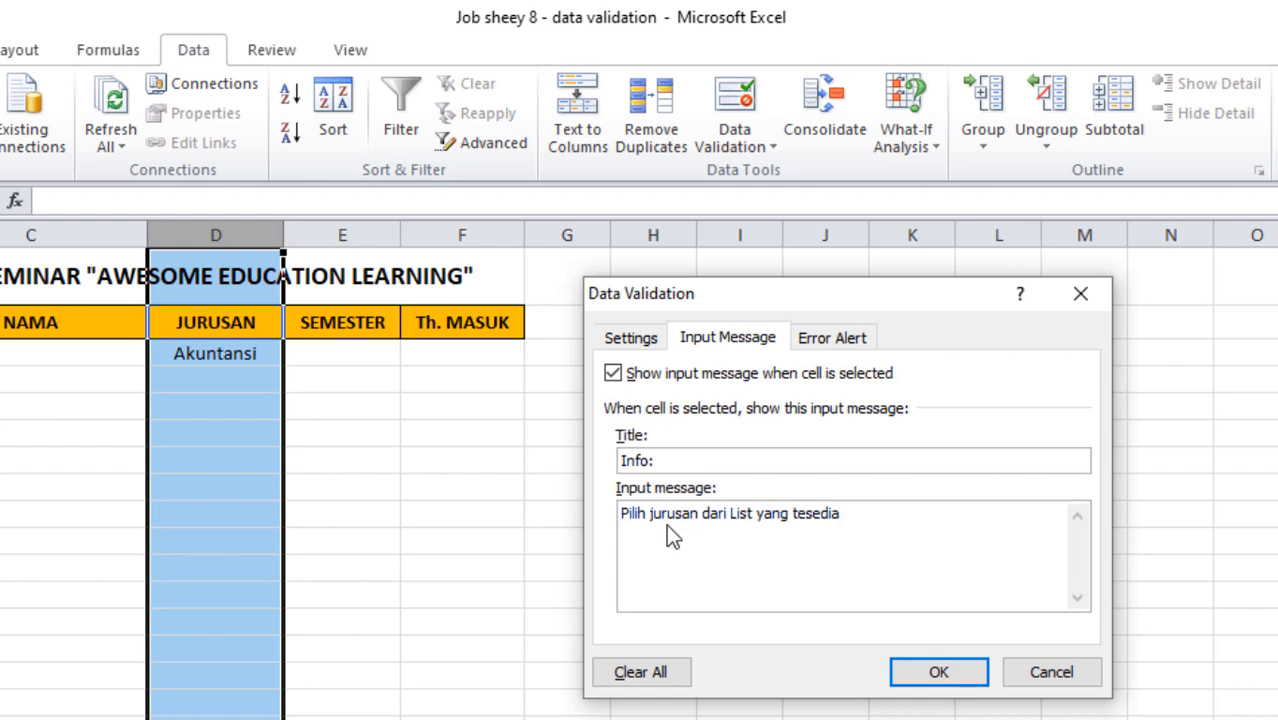
{"action": "type", "text": ". Jika buka"}
{"action": "type", "text": "n pelajar maka pili"}
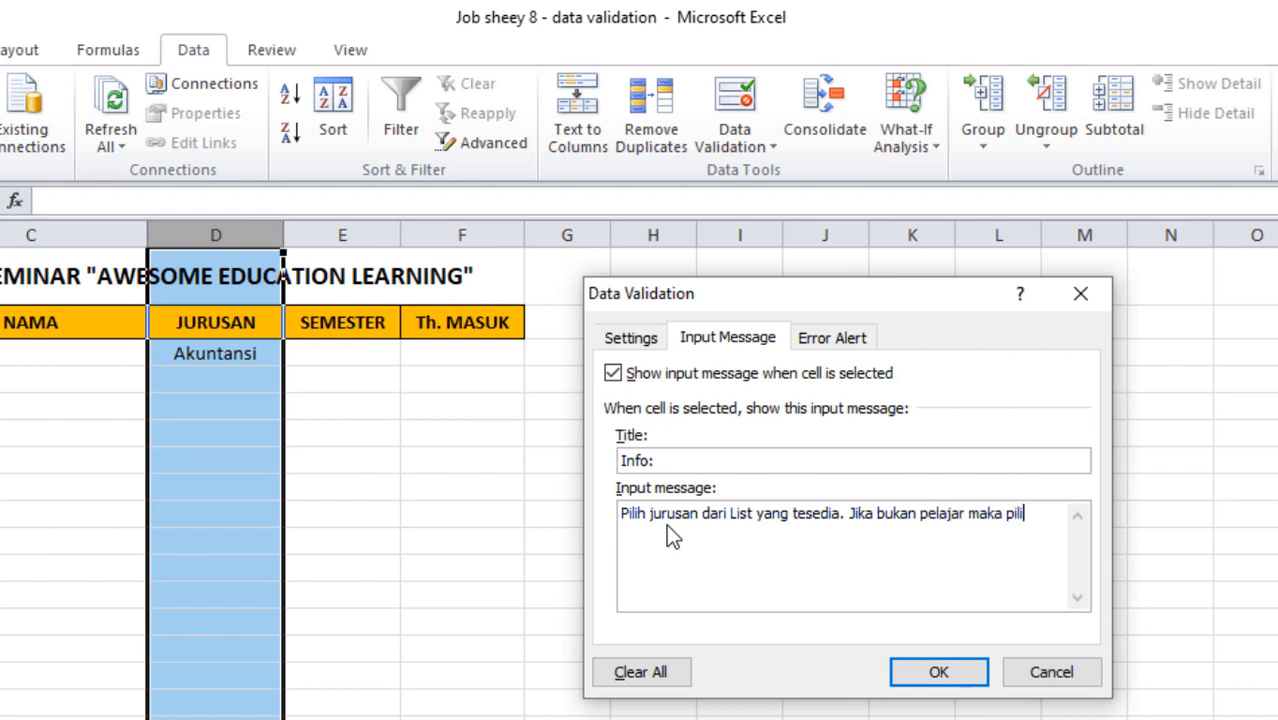
{"action": "type", "text": "h Lainnya"}
- Set the JURUSAN validation's error alert to the Stop style with the title "AWAS!!!"
{"action": "left_click", "coordinate": [842, 339]}
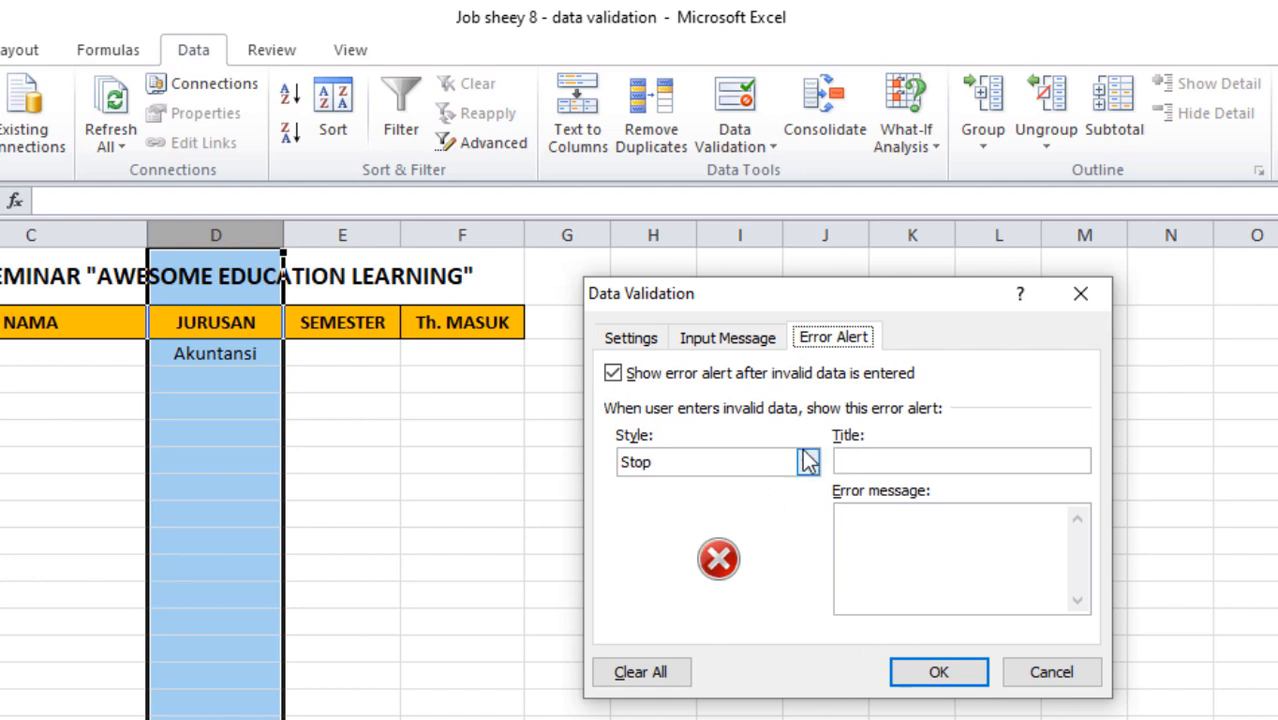
{"action": "left_click", "coordinate": [860, 460]}
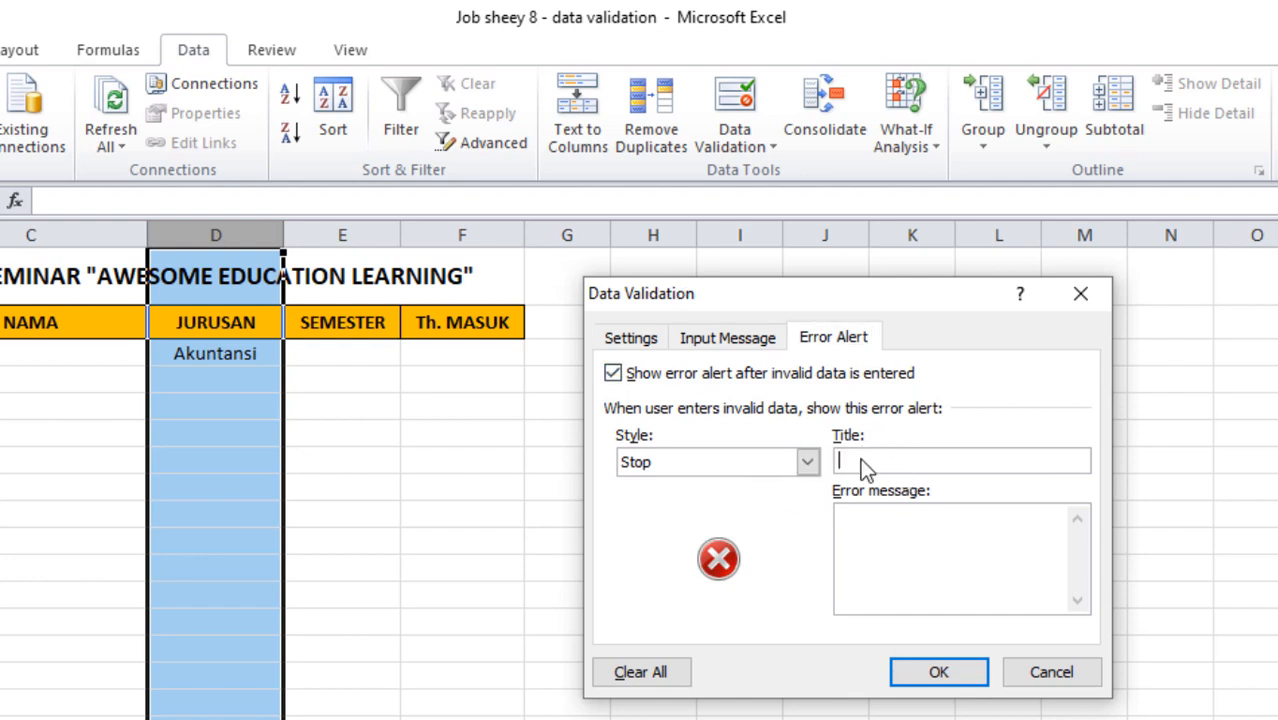
{"action": "left_click", "coordinate": [807, 462]}
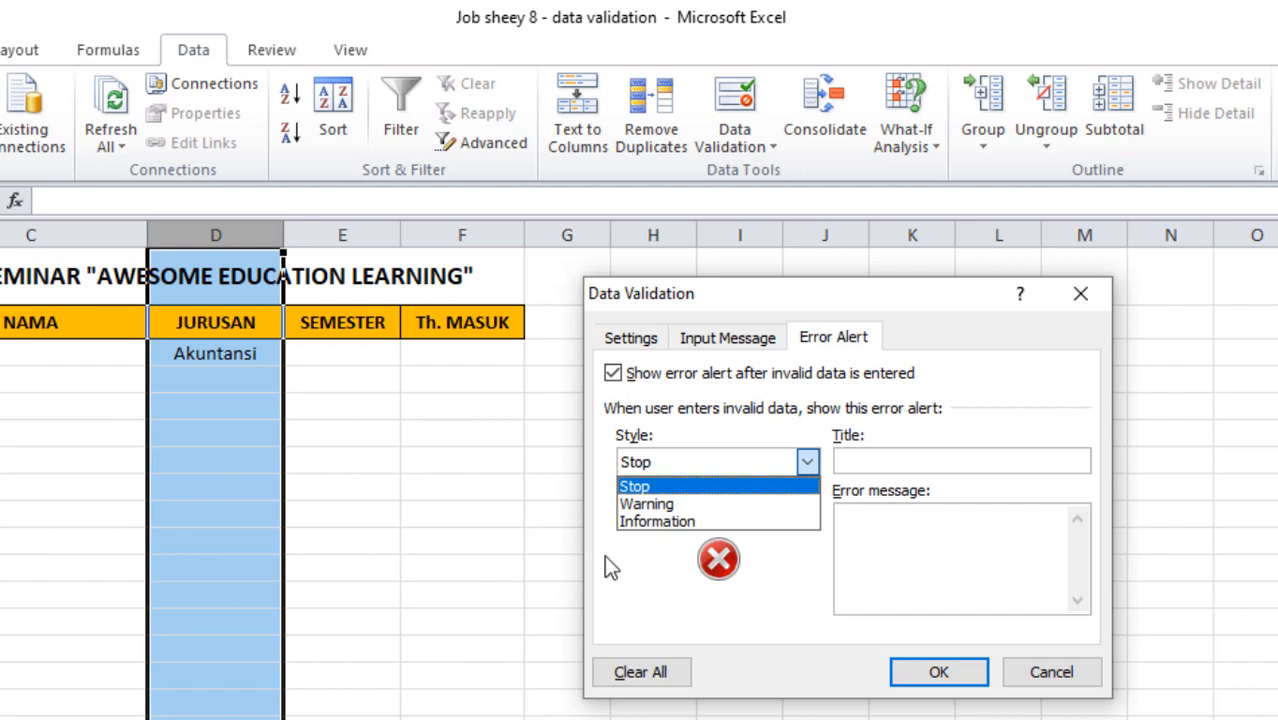
{"action": "left_click", "coordinate": [641, 486]}
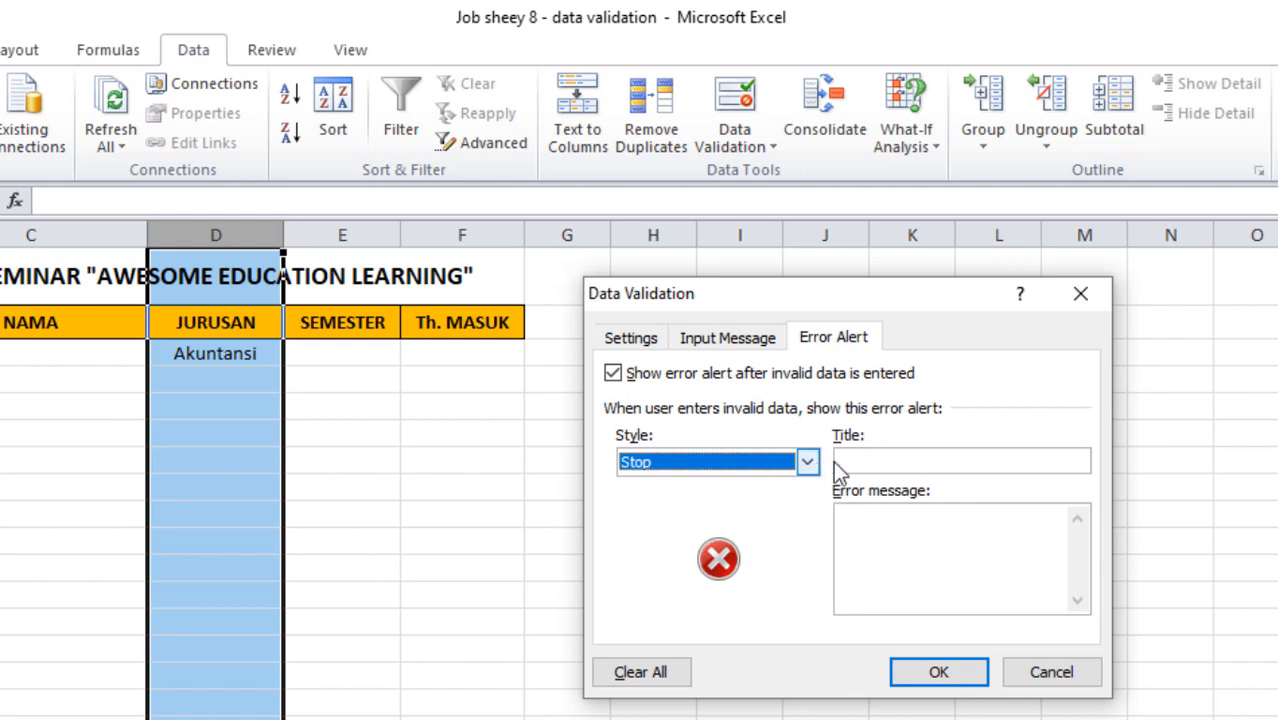
{"action": "left_click", "coordinate": [869, 461]}
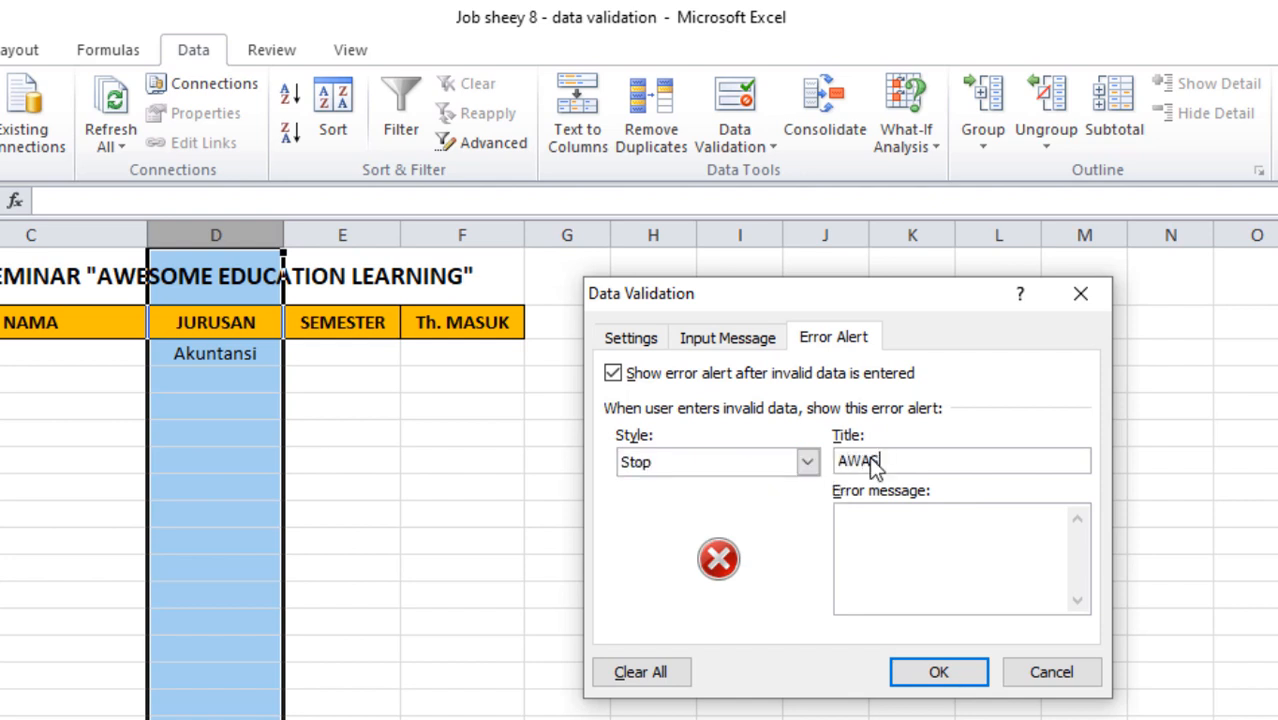
{"action": "type", "text": "AWAS!!!"}
- Enter the error message "DATA YANG DIMASUKKAN SALAH, ULANGI" and apply the validation settings to the JURUSAN column
{"action": "left_click", "coordinate": [862, 528]}
{"action": "type", "text": "DATA YANG DIMASU"}
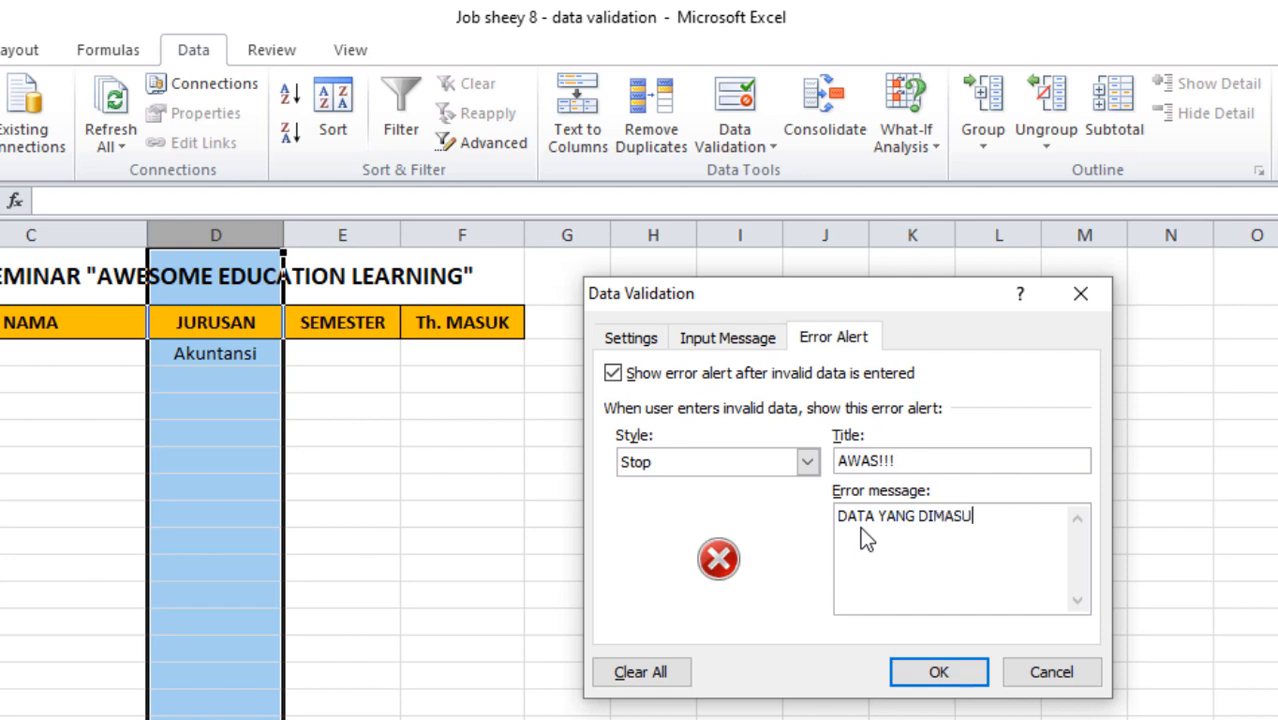
{"action": "type", "text": "KKAN SALAH"}
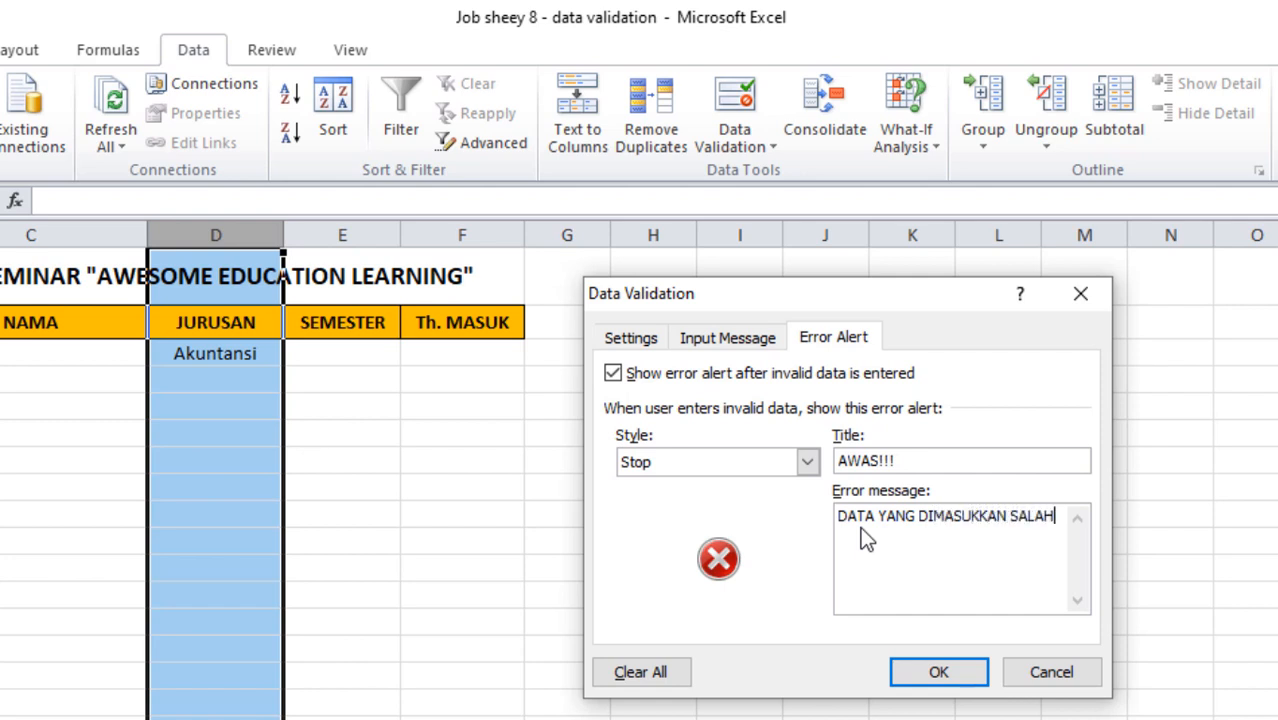
{"action": "type", "text": ", ULANGI"}
{"action": "key", "text": "BackSpace"}
{"action": "key", "text": "BackSpace"}
{"action": "key", "text": "BackSpace"}
{"action": "key", "text": "BackSpace"}
{"action": "key", "text": "BackSpace"}
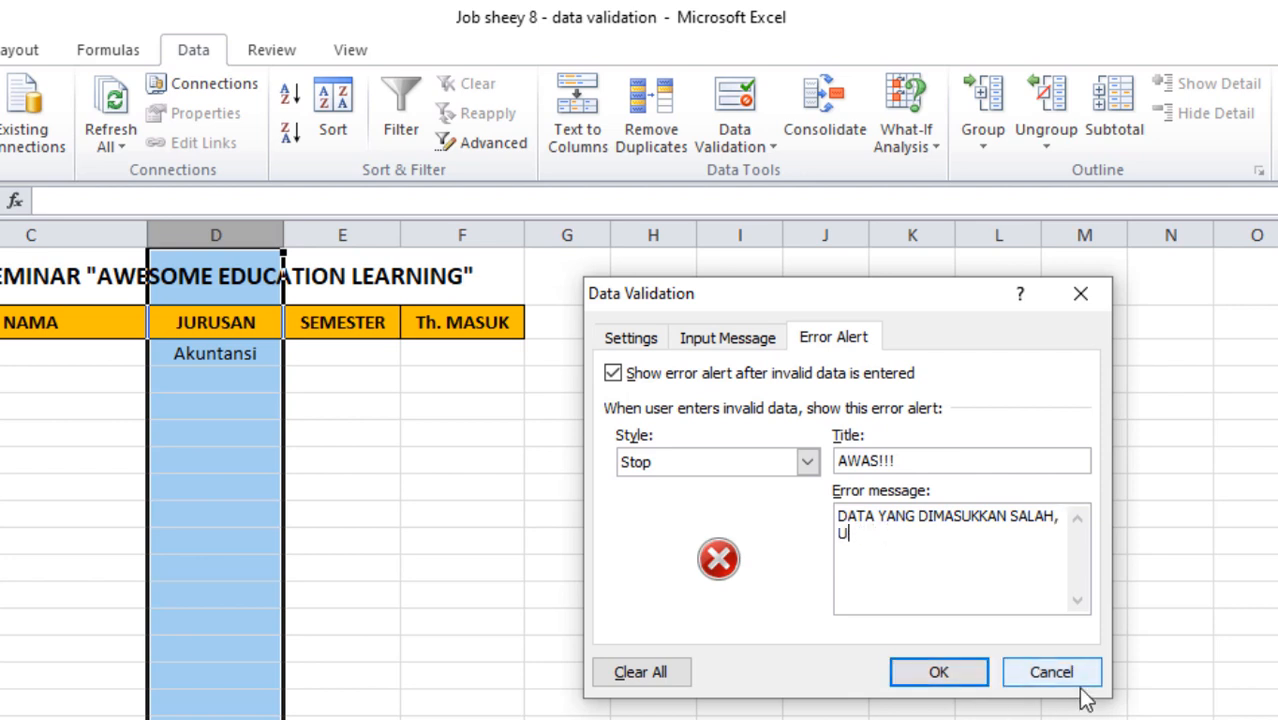
{"action": "type", "text": ":A"}
{"action": "key", "text": "BackSpace"}
{"action": "key", "text": "BackSpace"}
{"action": "key", "text": "BackSpace"}
{"action": "key", "text": "BackSpace"}
{"action": "key", "text": "BackSpace"}
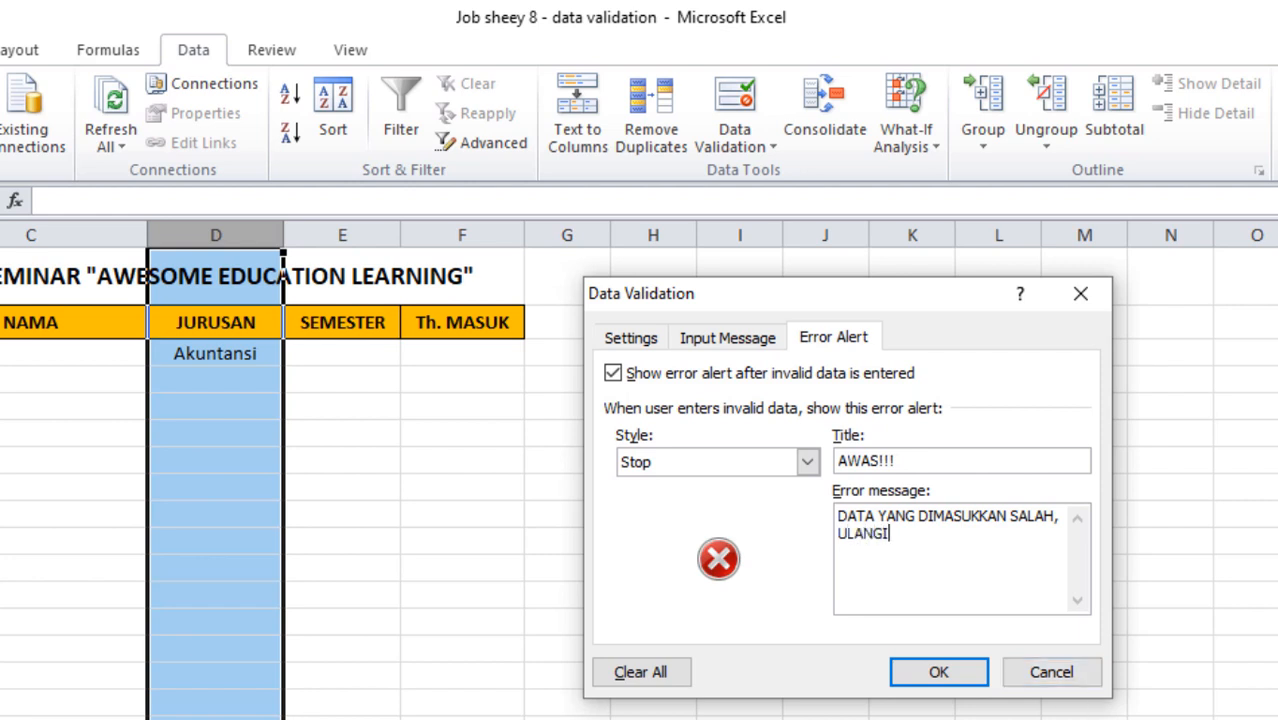
{"action": "left_click", "coordinate": [942, 674]}
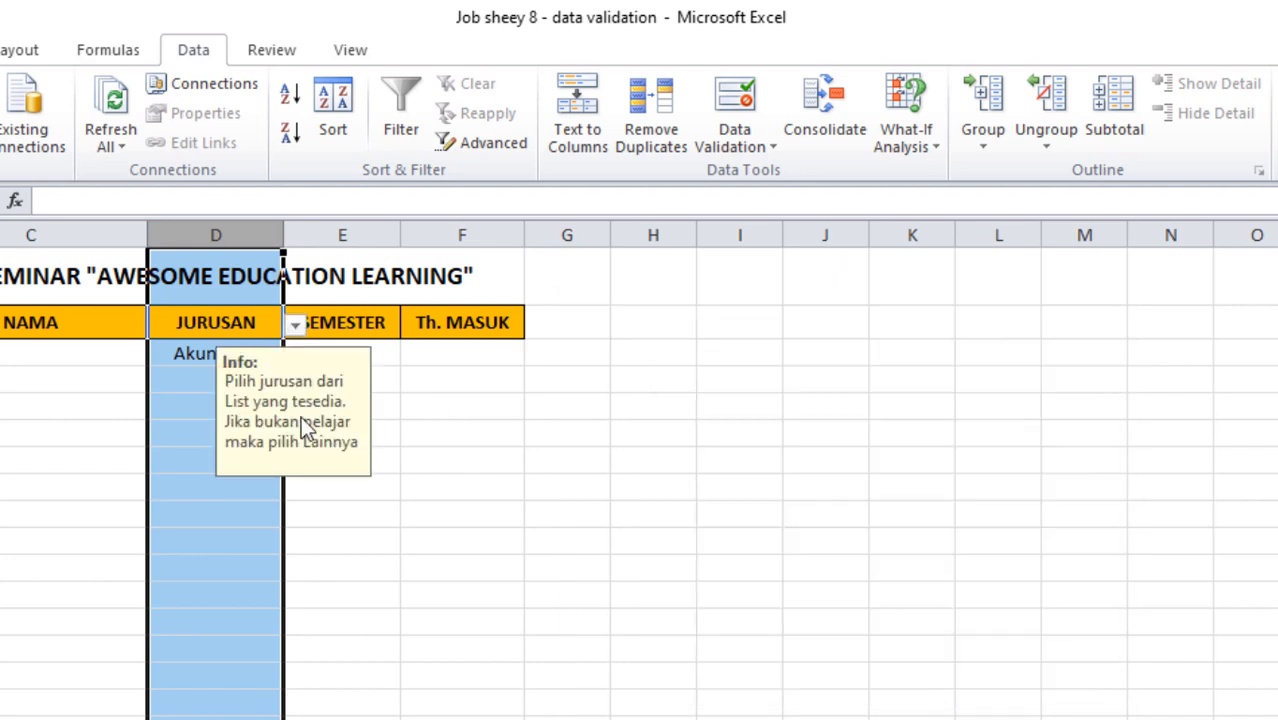
- Check the input message on several JURUSAN cells and view the dropdown choices of D3 down to Lainnya without choosing one
{"action": "left_click", "coordinate": [397, 621]}
{"action": "left_click", "coordinate": [222, 353]}
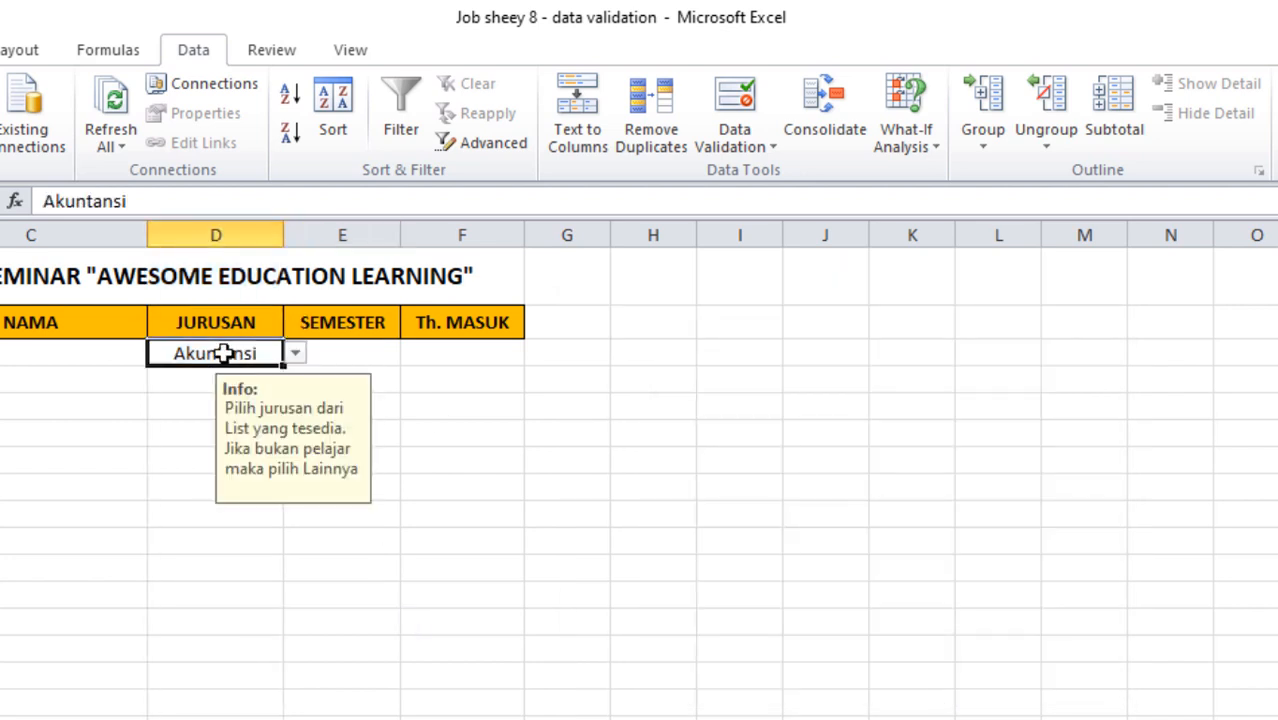
{"action": "left_click", "coordinate": [180, 395]}
{"action": "left_click", "coordinate": [185, 377]}
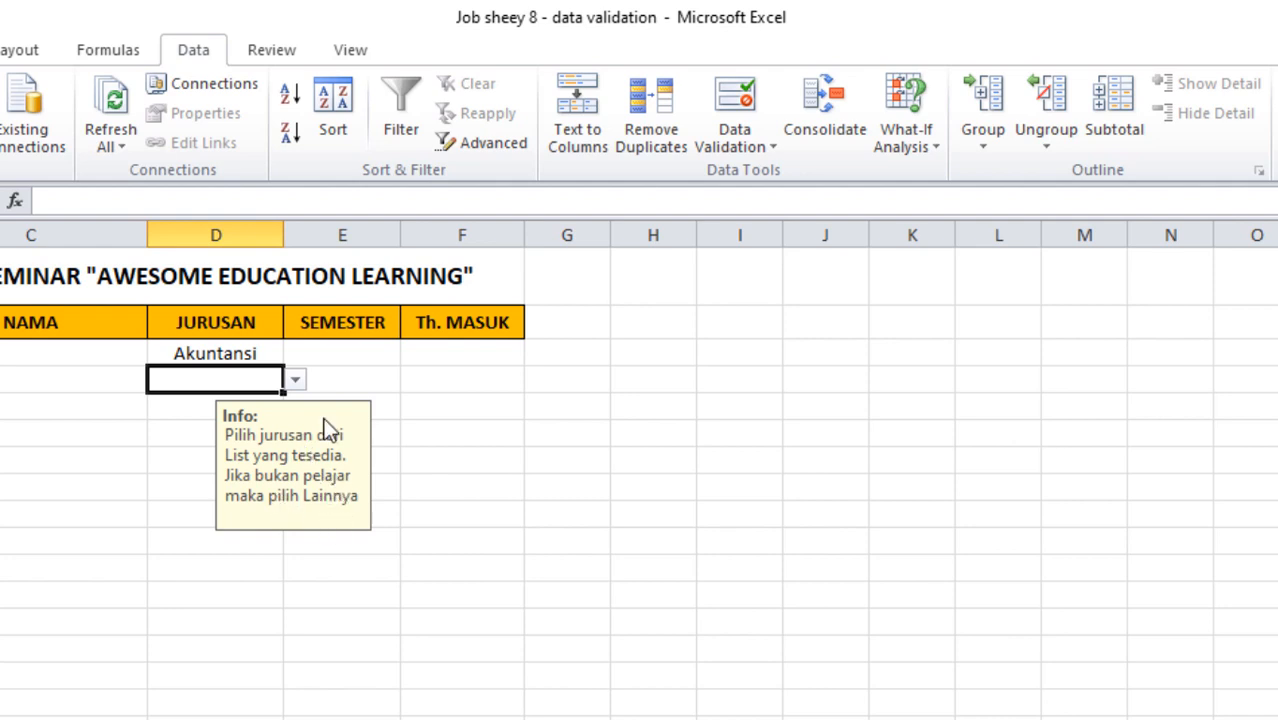
{"action": "left_click", "coordinate": [258, 352]}
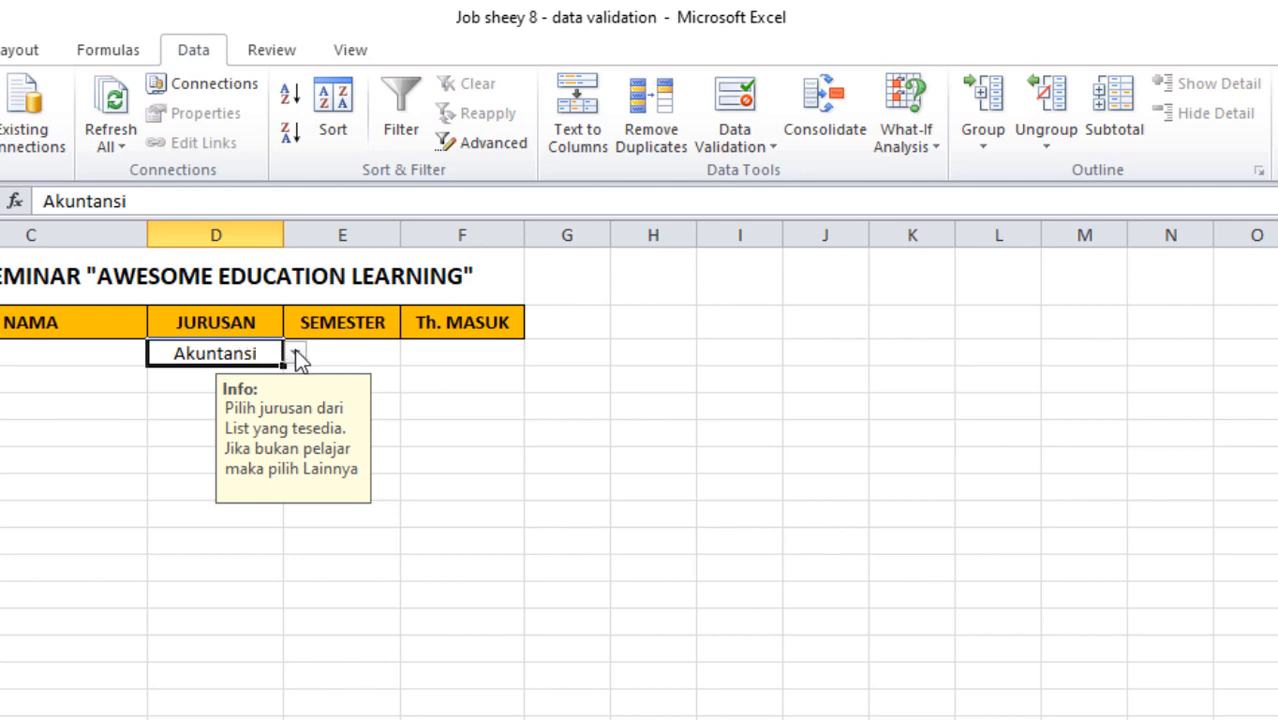
{"action": "left_click", "coordinate": [295, 354]}
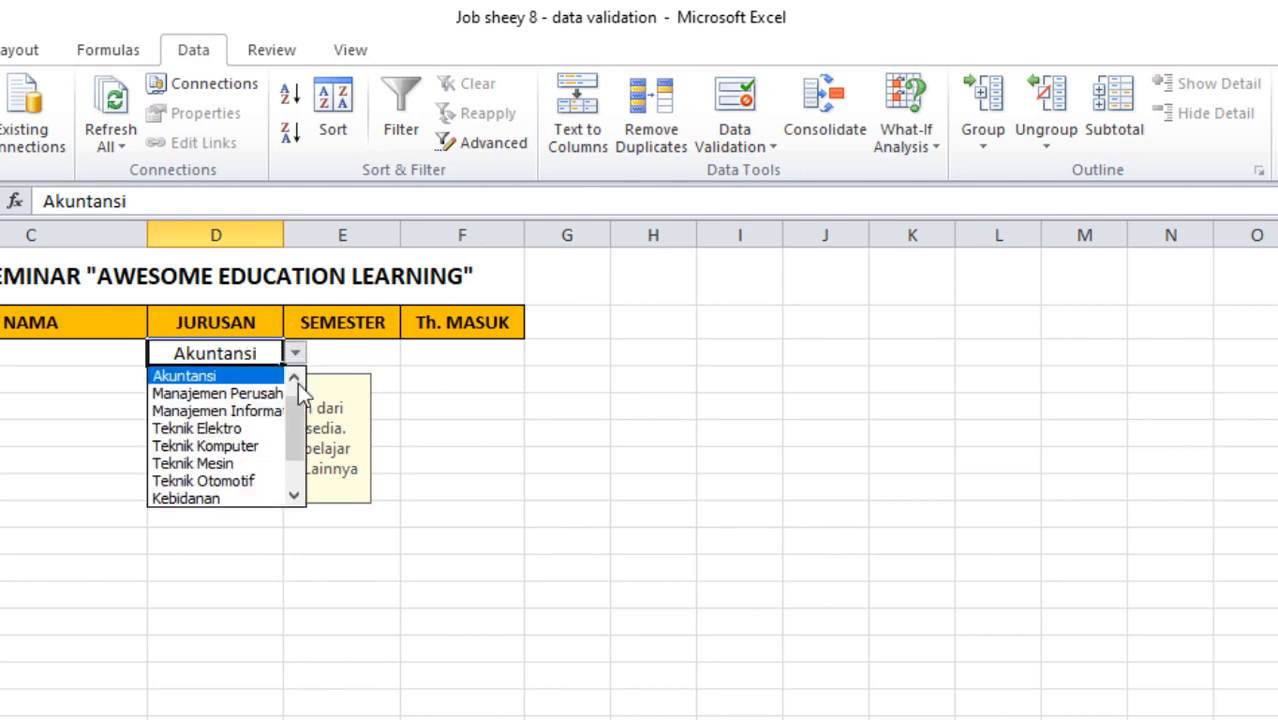
{"action": "left_click_drag", "start_coordinate": [294, 415], "coordinate": [294, 473]}
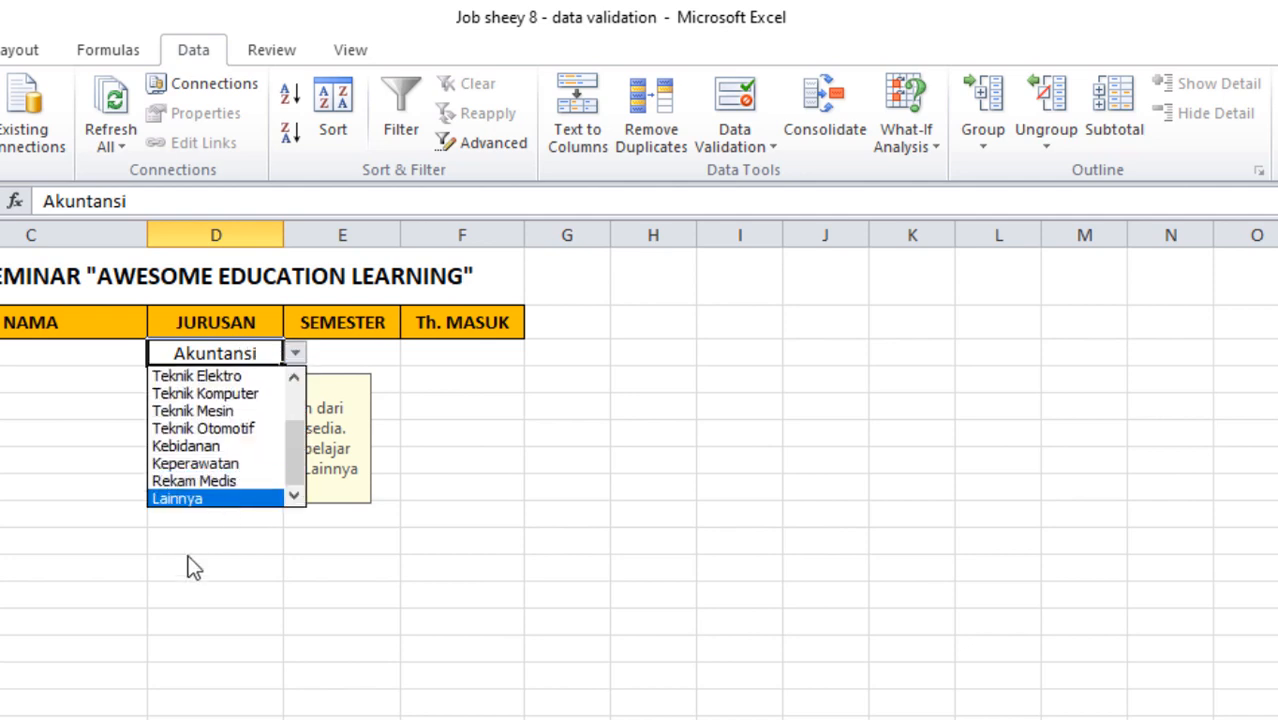
{"action": "left_click", "coordinate": [410, 567]}
- Try to clear the data validation from the JURUSAN header cell D2
{"action": "left_click", "coordinate": [216, 319]}
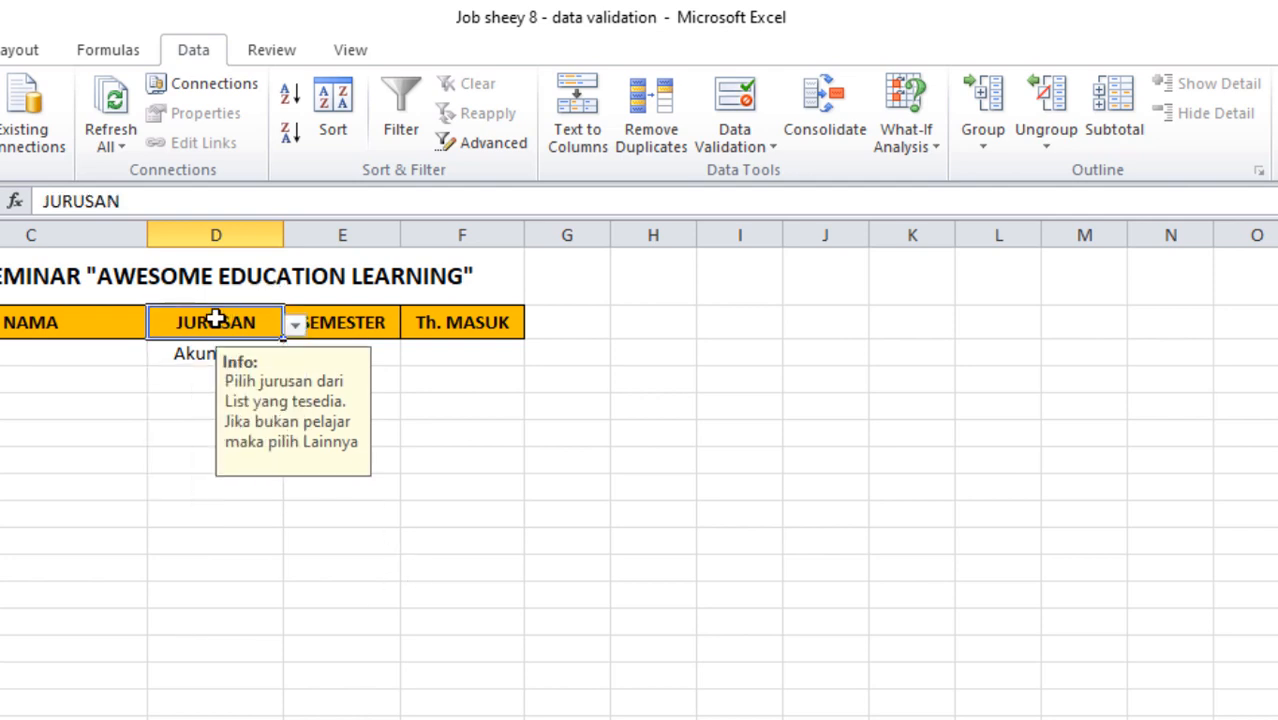
{"action": "left_click", "coordinate": [213, 278]}
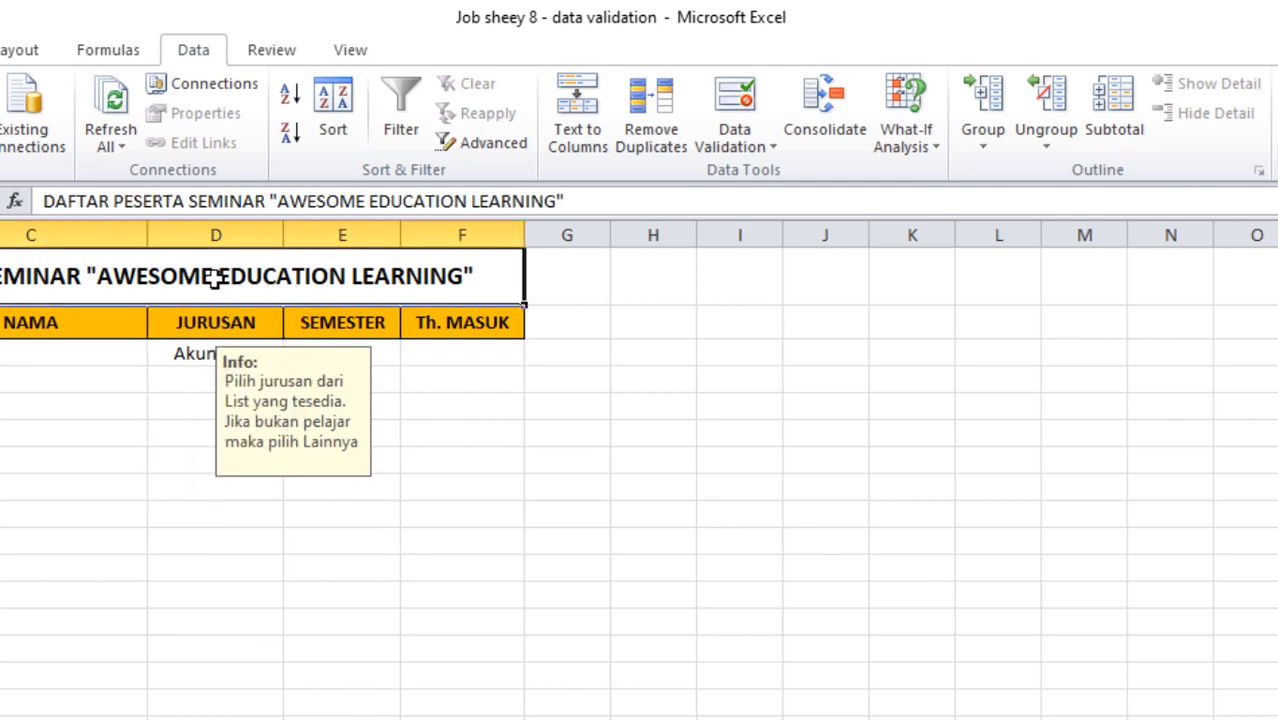
{"action": "left_click", "coordinate": [204, 323]}
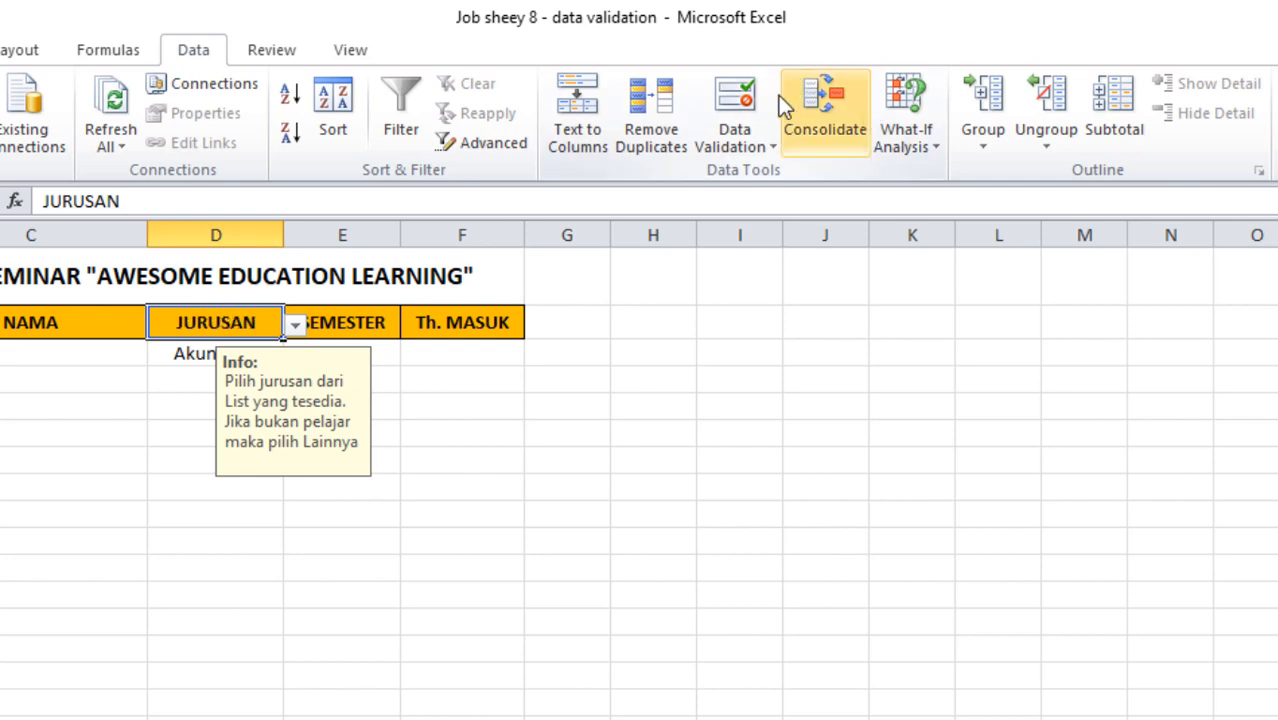
{"action": "left_click", "coordinate": [734, 112]}
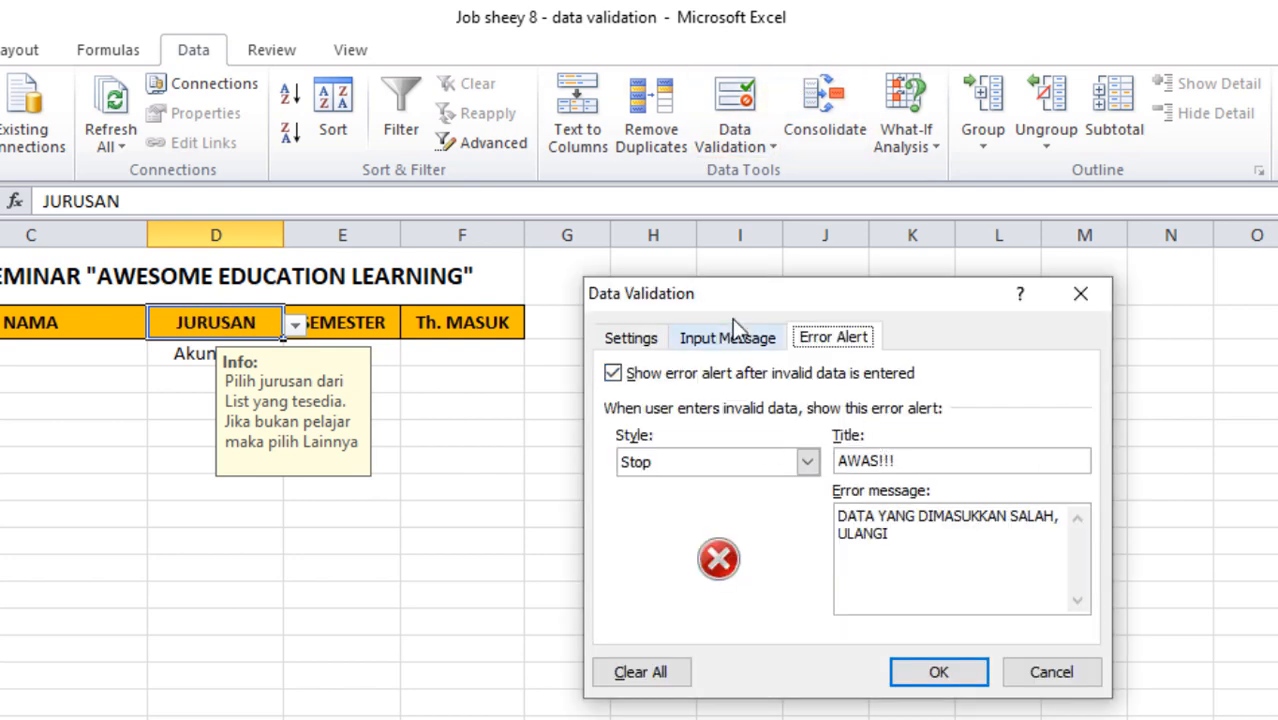
{"action": "left_click", "coordinate": [631, 690]}
{"action": "left_click", "coordinate": [962, 681]}
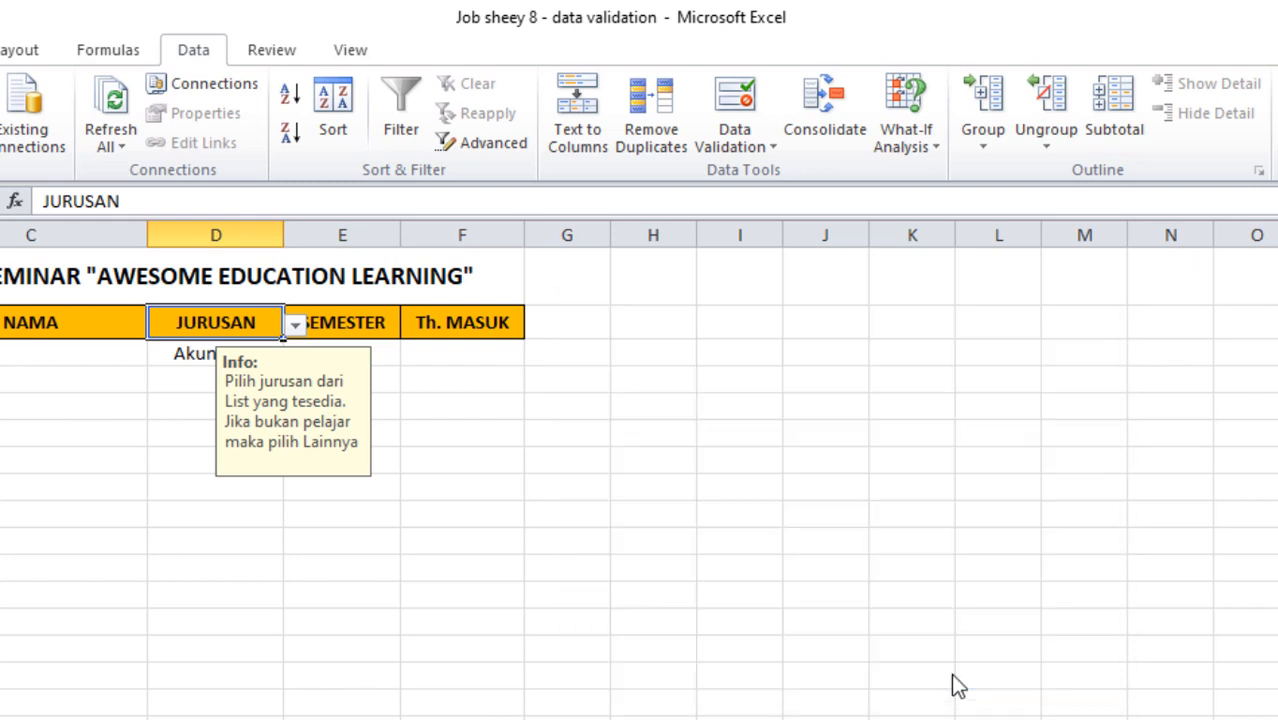
- Test the error alert by entering "sipil" in JURUSAN cell D3, retry the entry once and cancel it
{"action": "left_click", "coordinate": [228, 358]}
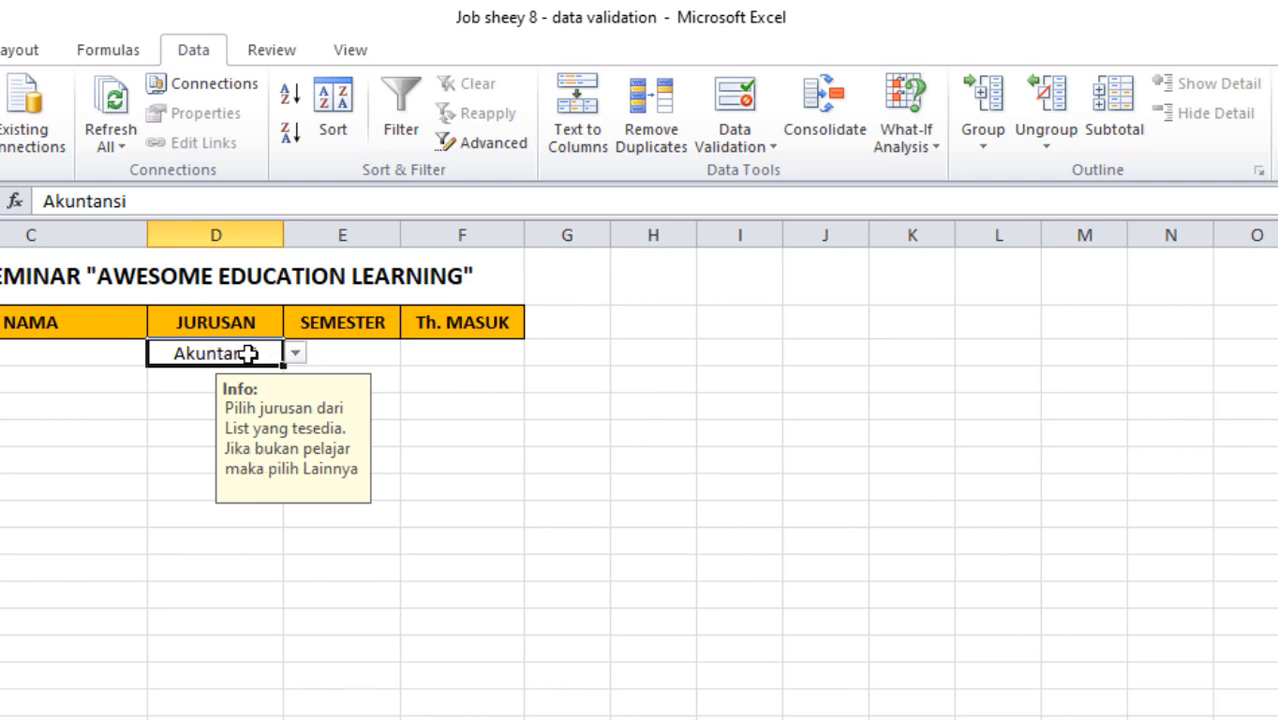
{"action": "double_click", "coordinate": [262, 352]}
{"action": "left_click_drag", "start_coordinate": [262, 352], "coordinate": [88, 366]}
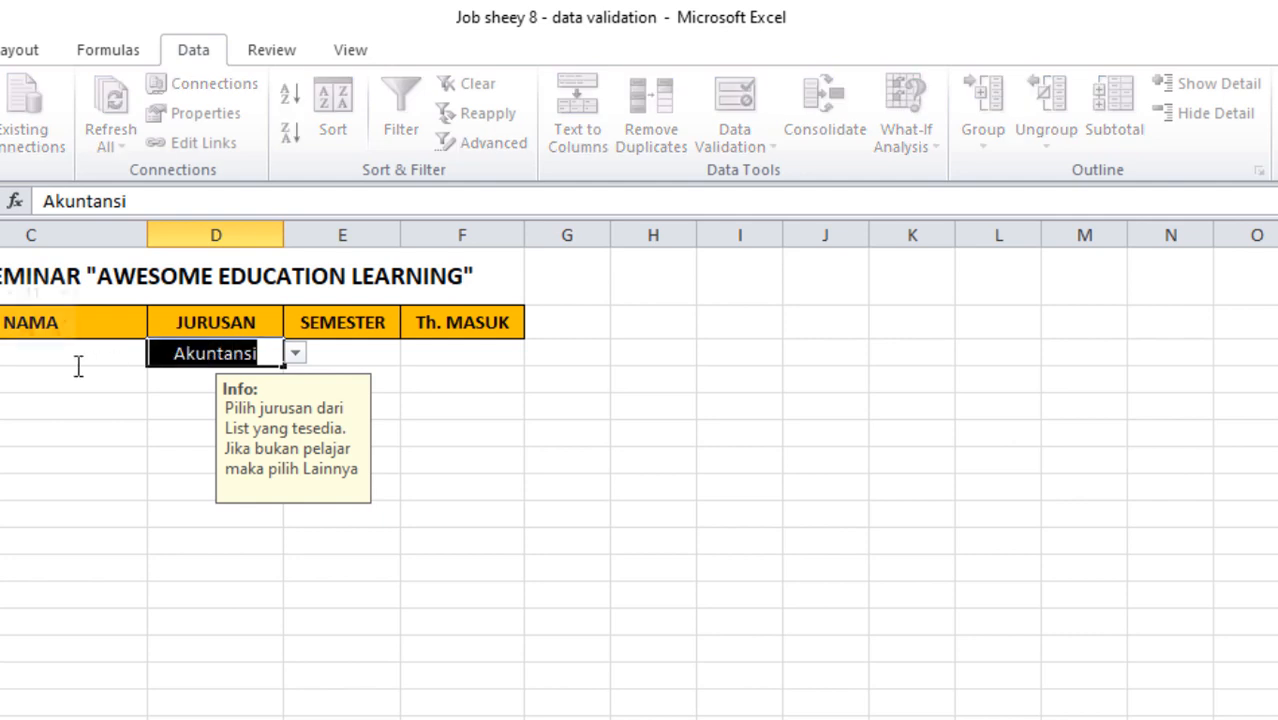
{"action": "type", "text": "sipil"}
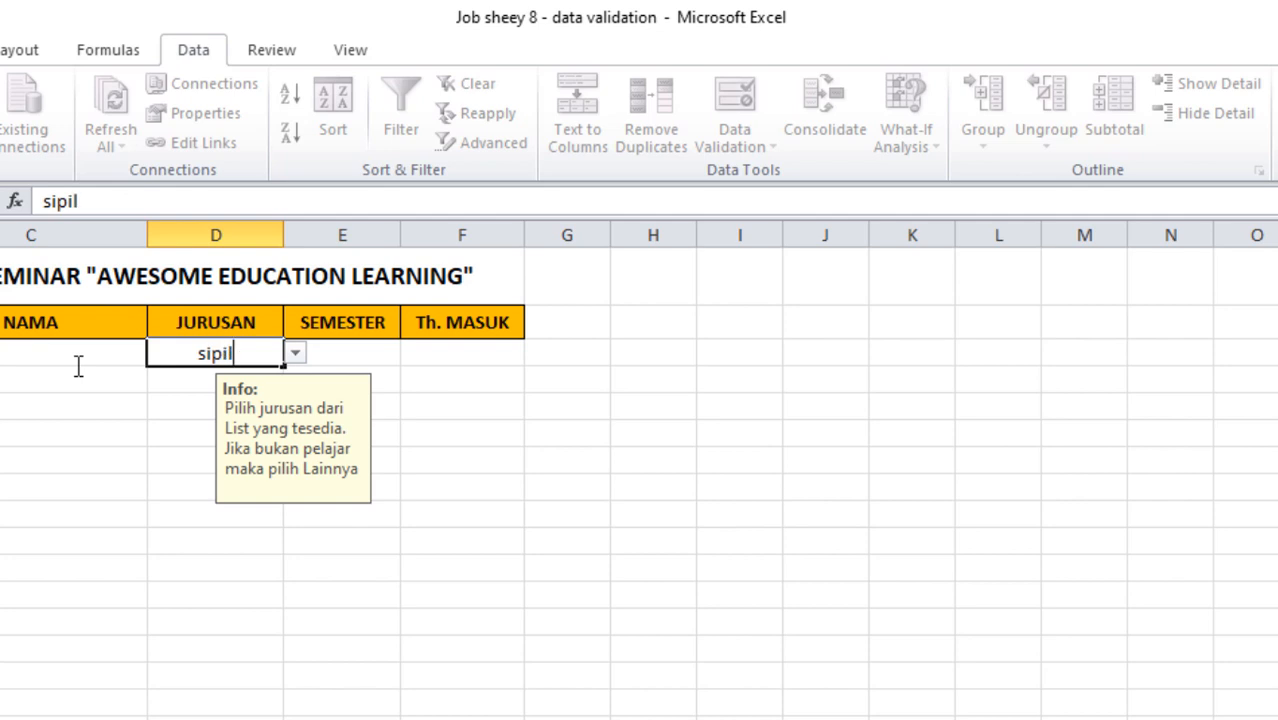
{"action": "key", "text": "Return"}
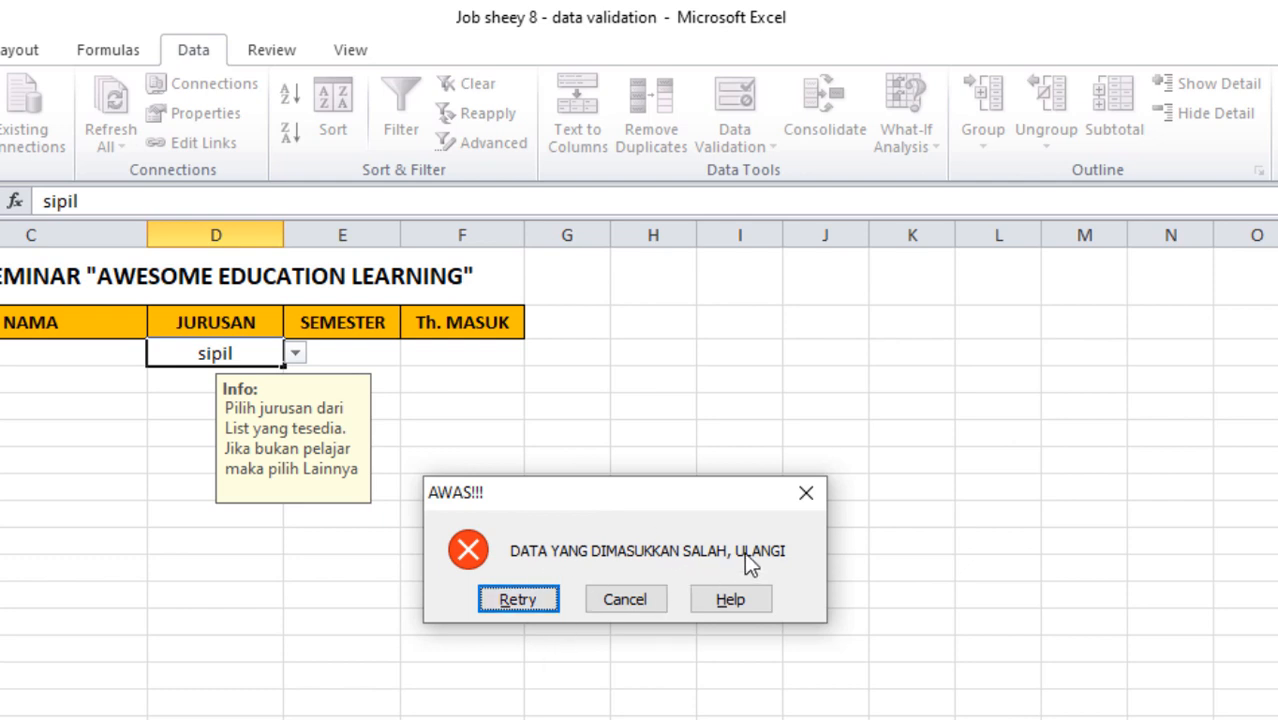
{"action": "left_click", "coordinate": [527, 603]}
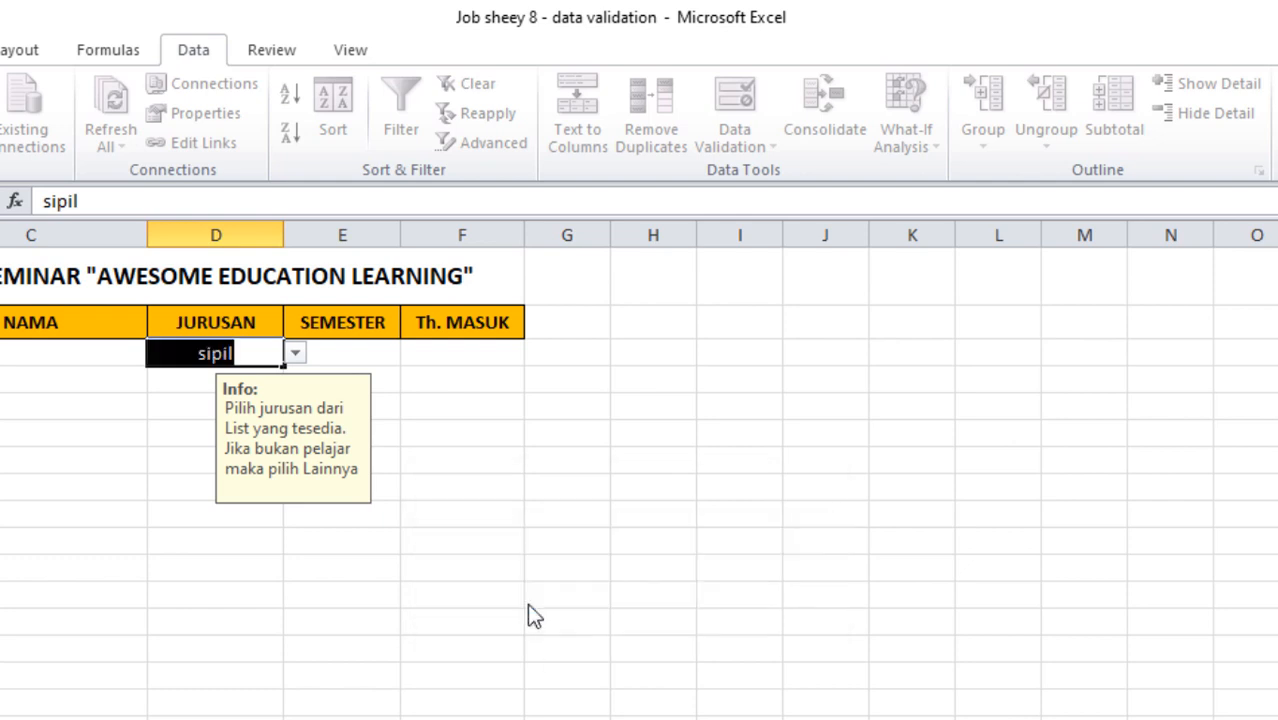
{"action": "key", "text": "Return"}
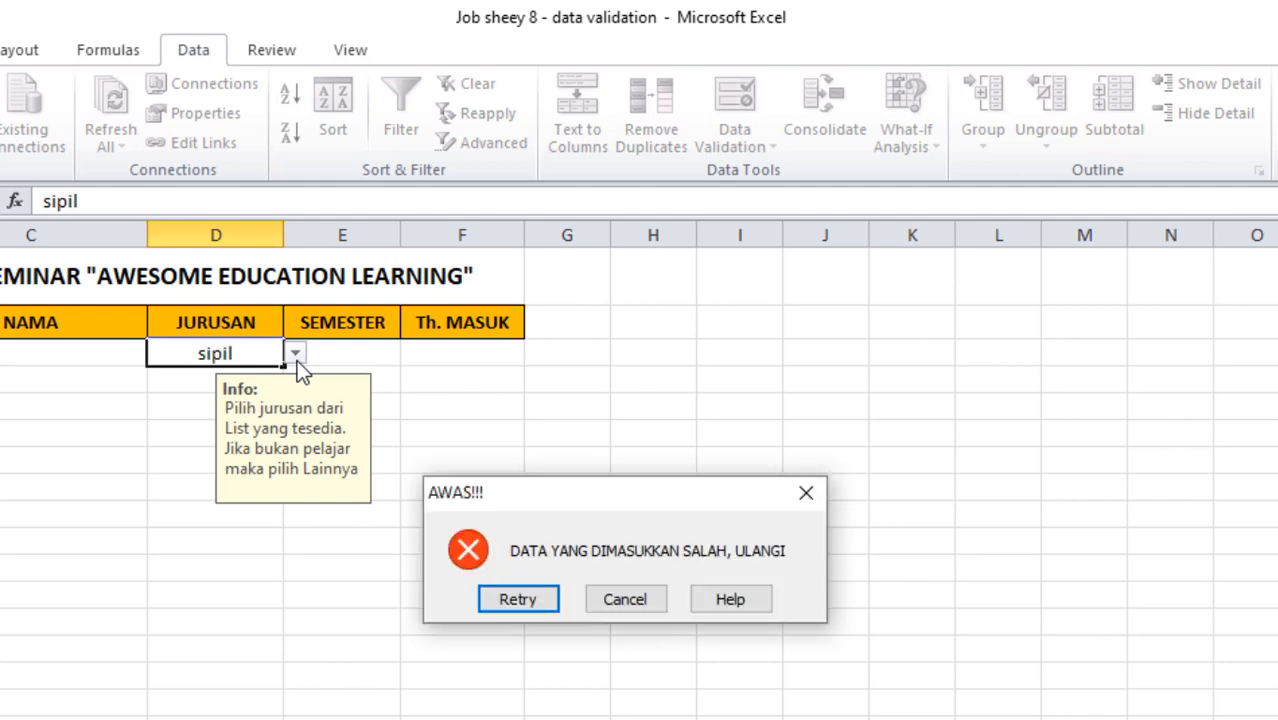
{"action": "left_click", "coordinate": [614, 598]}
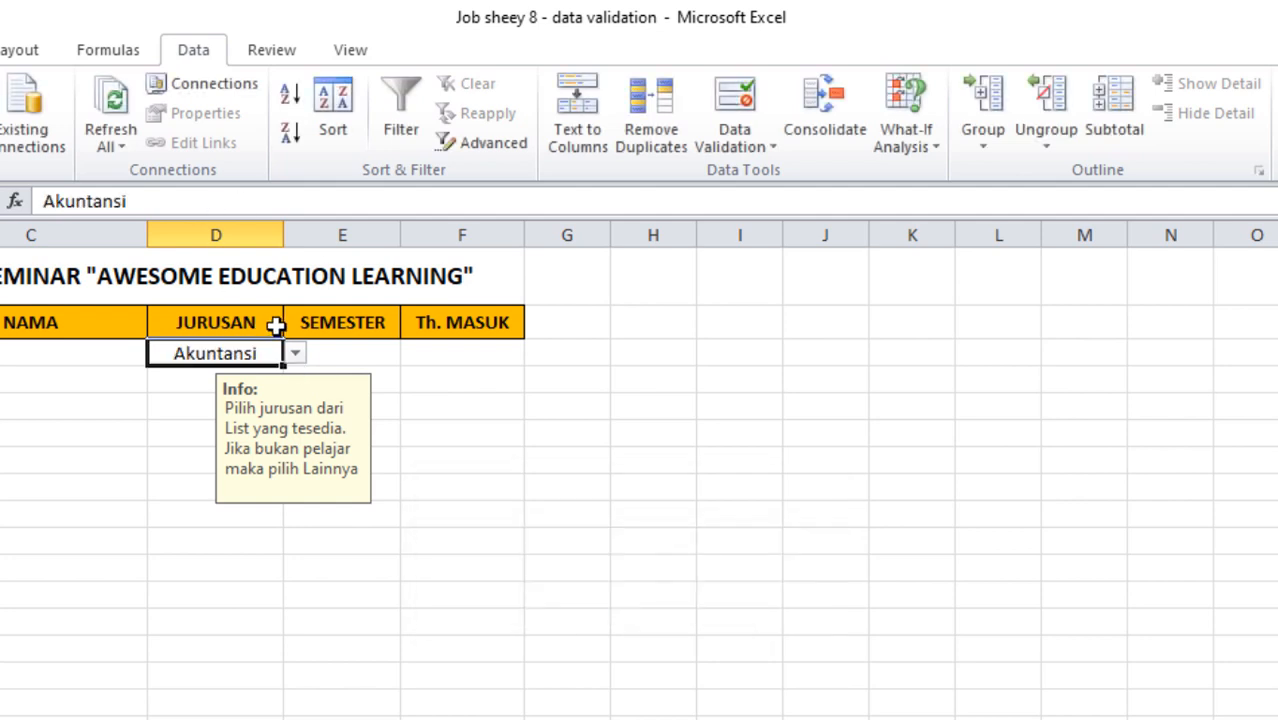
- Check the input message on JURUSAN cells D5, D4 and D3
{"action": "left_click", "coordinate": [176, 413]}
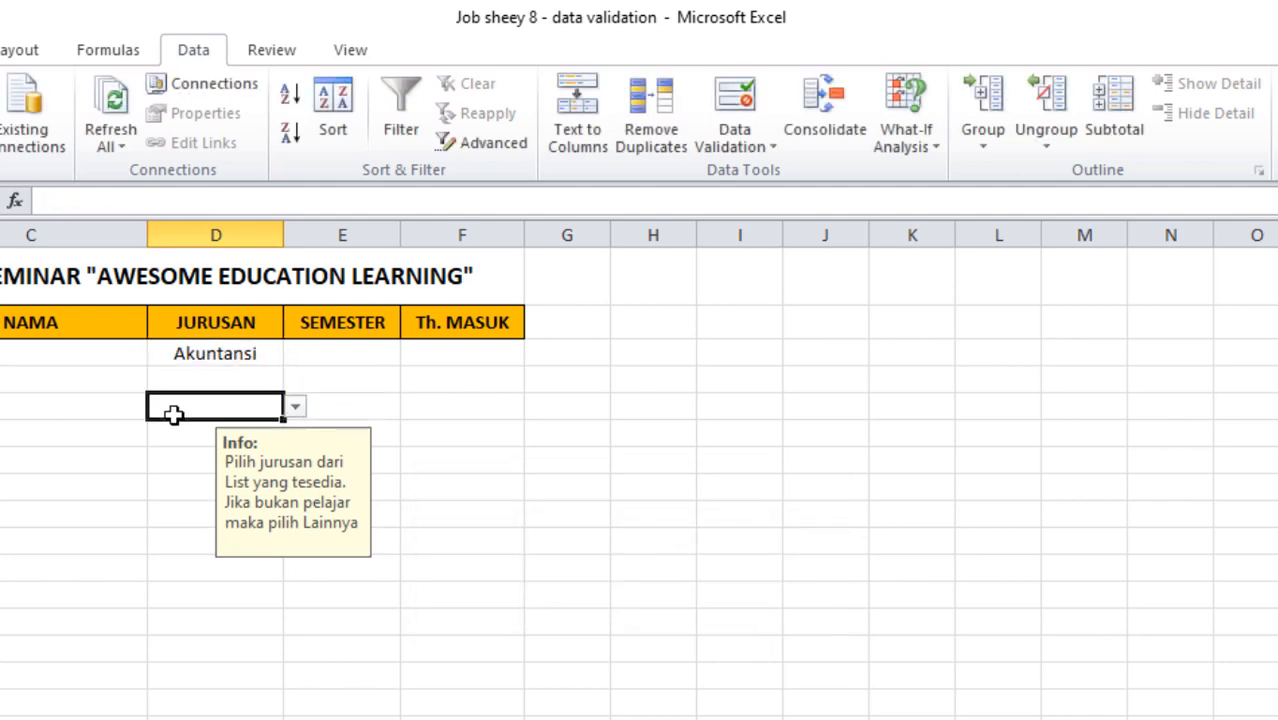
{"action": "left_click", "coordinate": [190, 377]}
{"action": "left_click", "coordinate": [200, 354]}
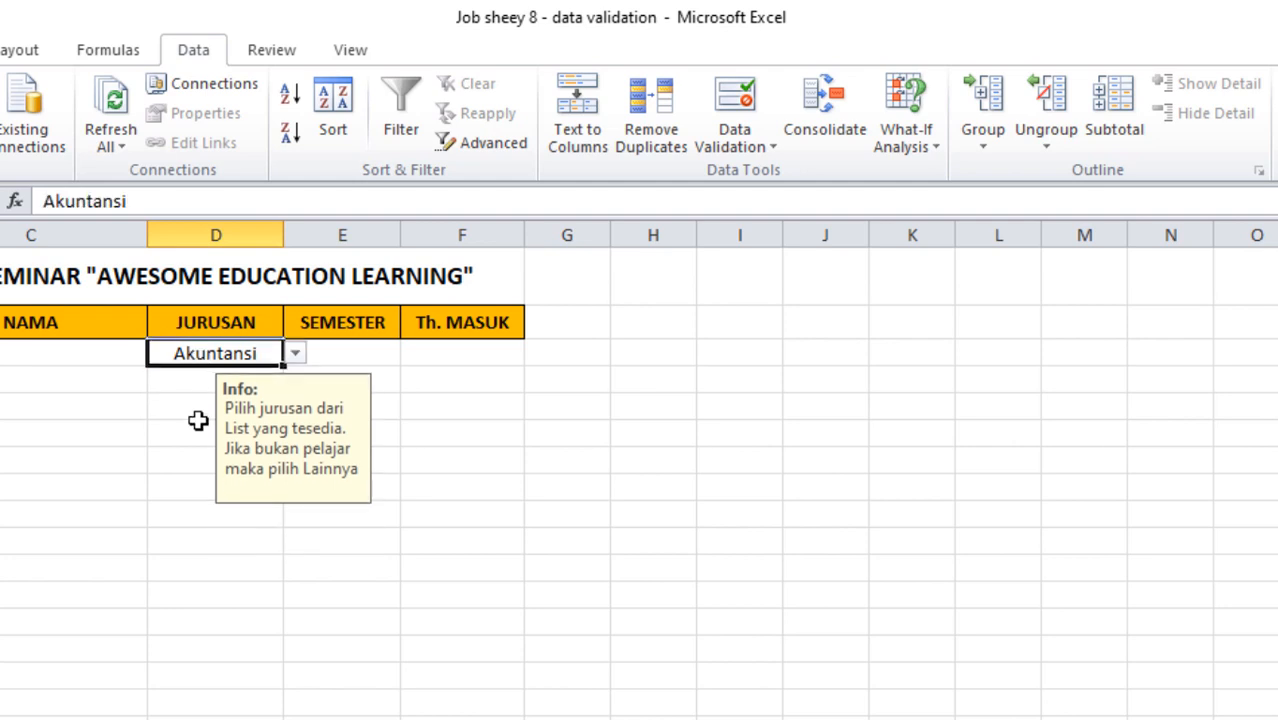
- Open the data validation settings for the whole SEMESTER column E, extending validation to the cells without it
{"action": "left_click", "coordinate": [197, 429]}
{"action": "left_click", "coordinate": [210, 355]}
{"action": "left_click", "coordinate": [360, 352]}
{"action": "left_click", "coordinate": [341, 231]}
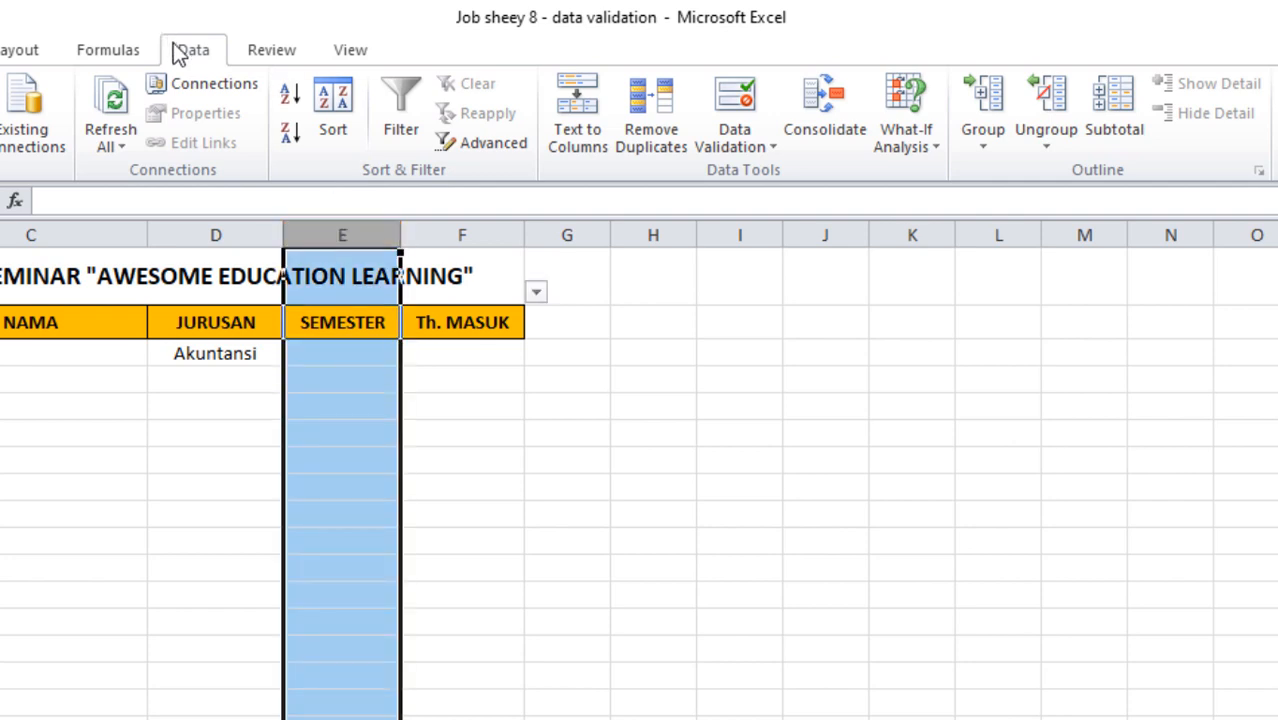
{"action": "left_click", "coordinate": [767, 148]}
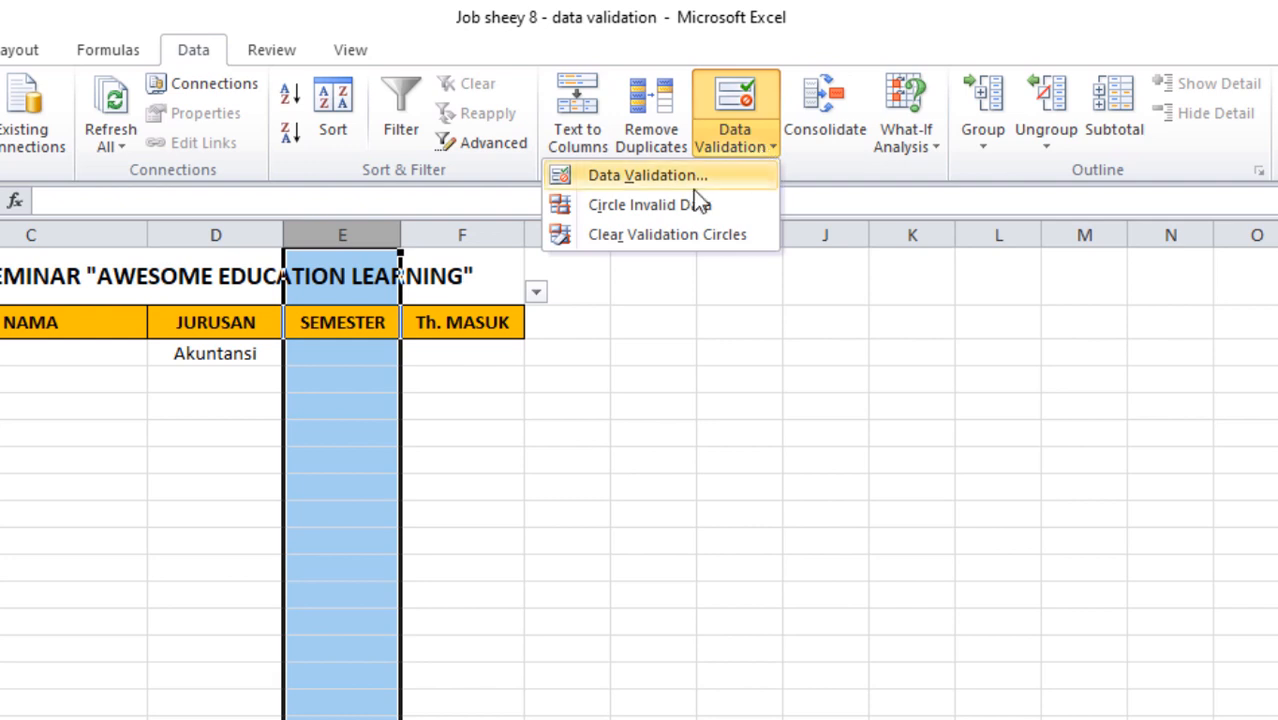
{"action": "left_click", "coordinate": [669, 180]}
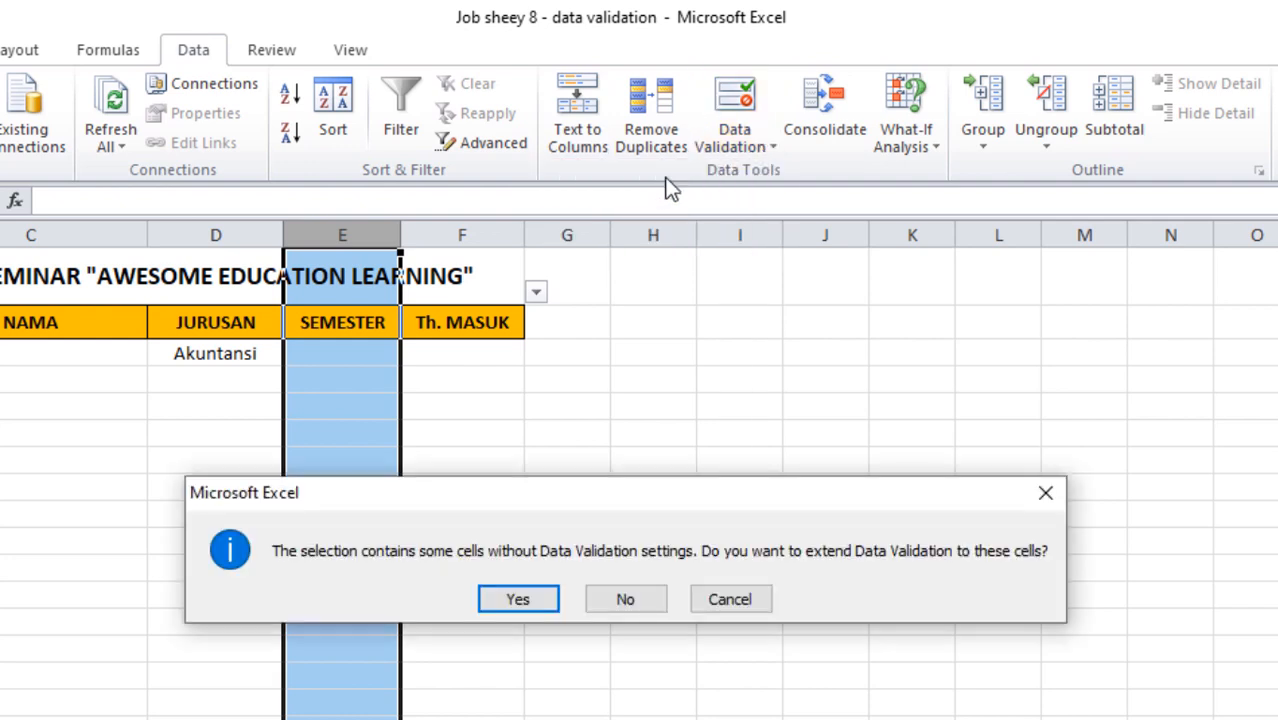
{"action": "left_click", "coordinate": [518, 600]}
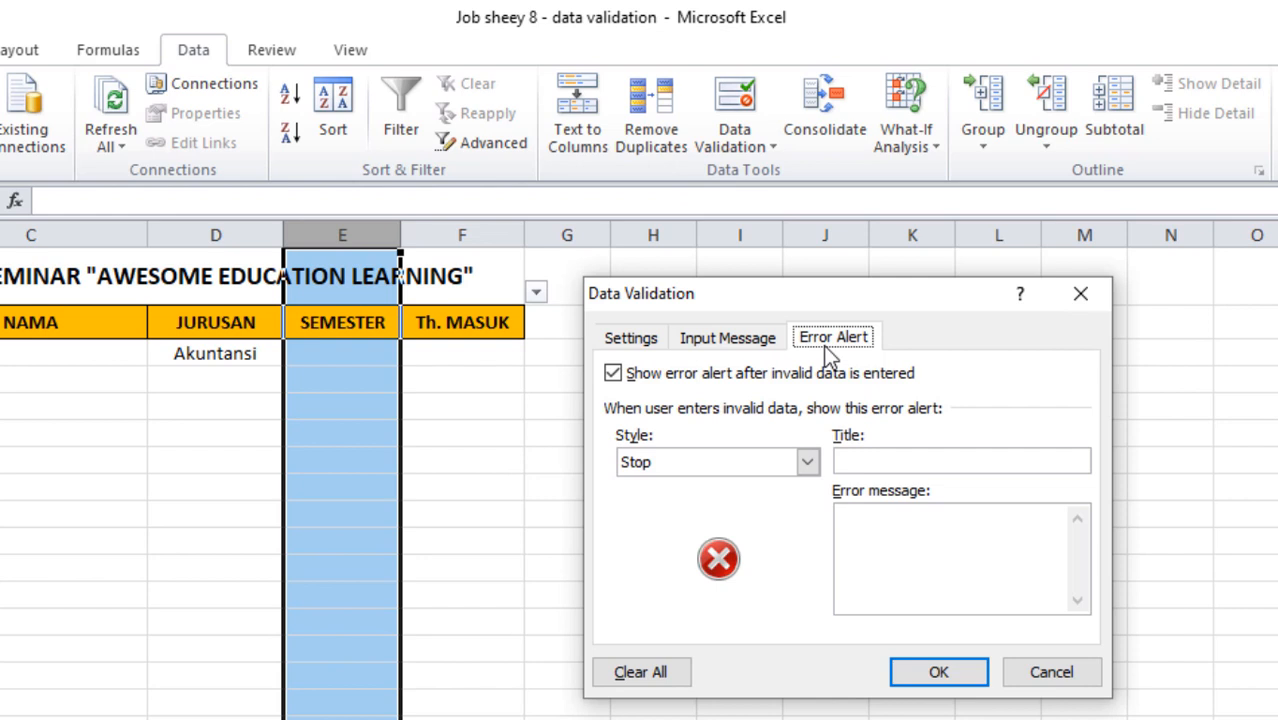
- Add an input message to the SEMESTER column titled "Infor:" with the text 'Jika bukan Pelajar, pilih angka "0"'
{"action": "left_click", "coordinate": [733, 342]}
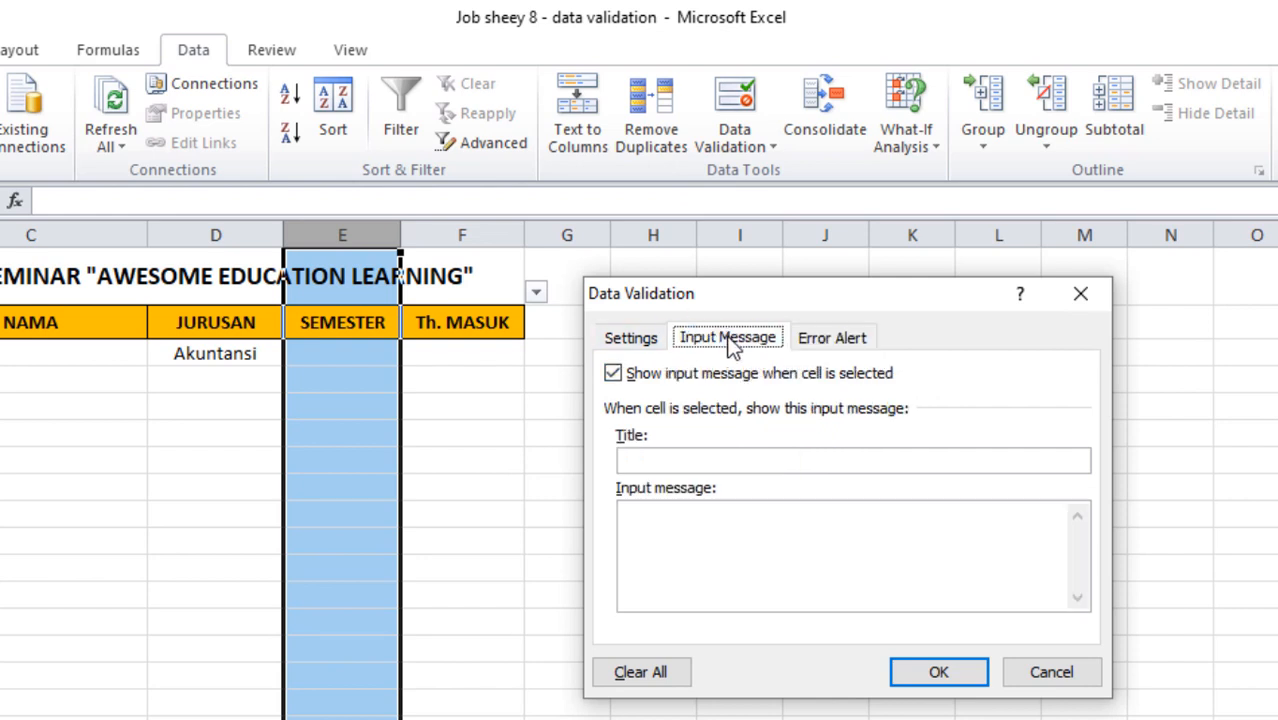
{"action": "left_click", "coordinate": [648, 458]}
{"action": "type", "text": "Infor:"}
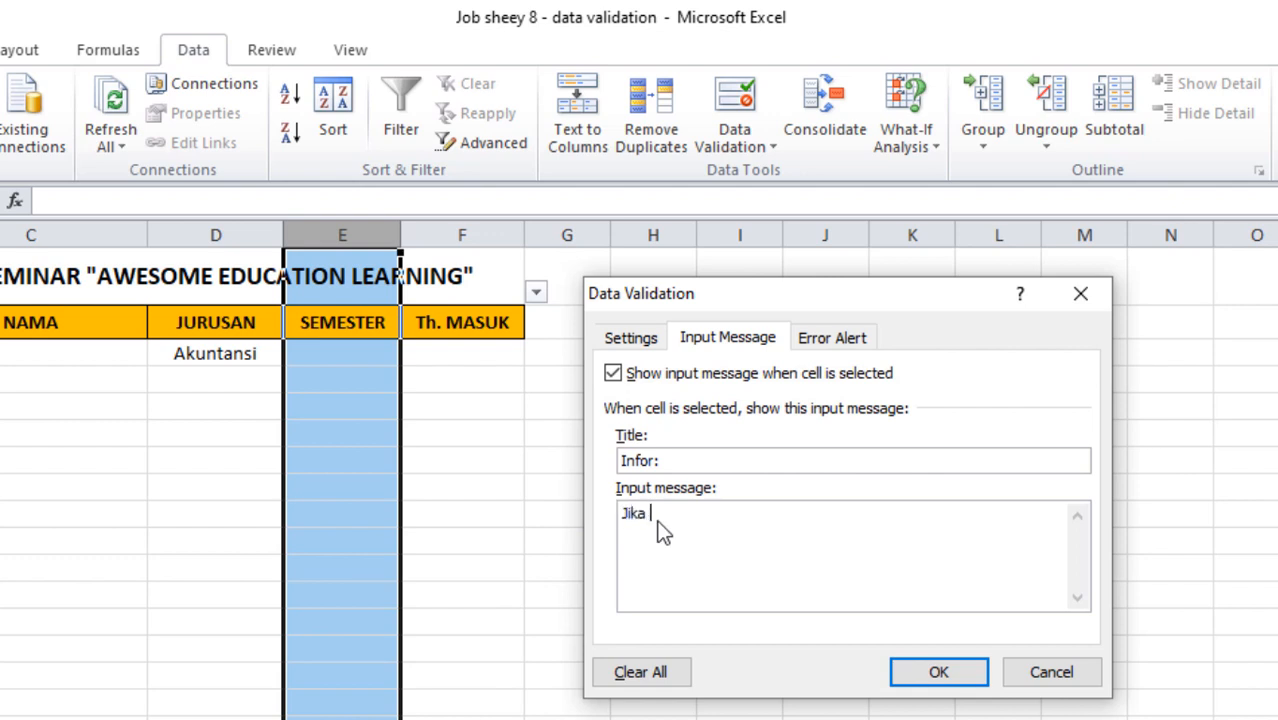
{"action": "type", "text": "kan Pelajar, pilih"}
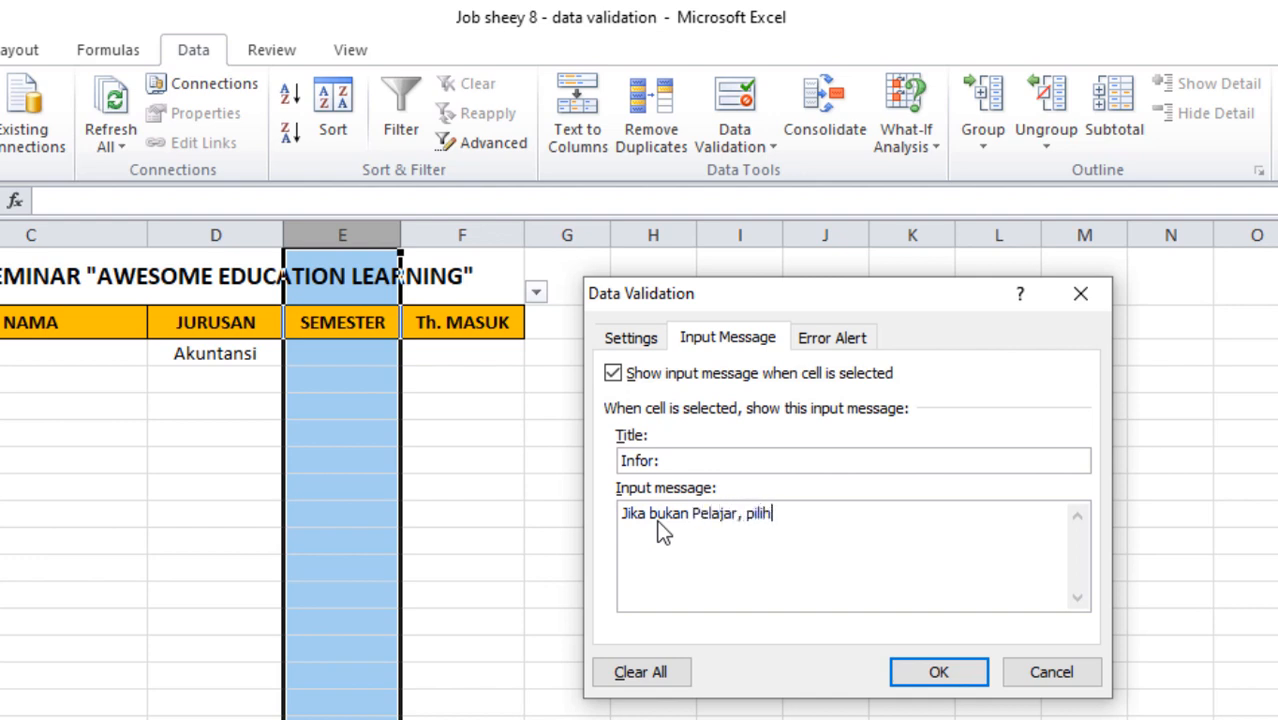
{"action": "type", "text": " angka \"0"}
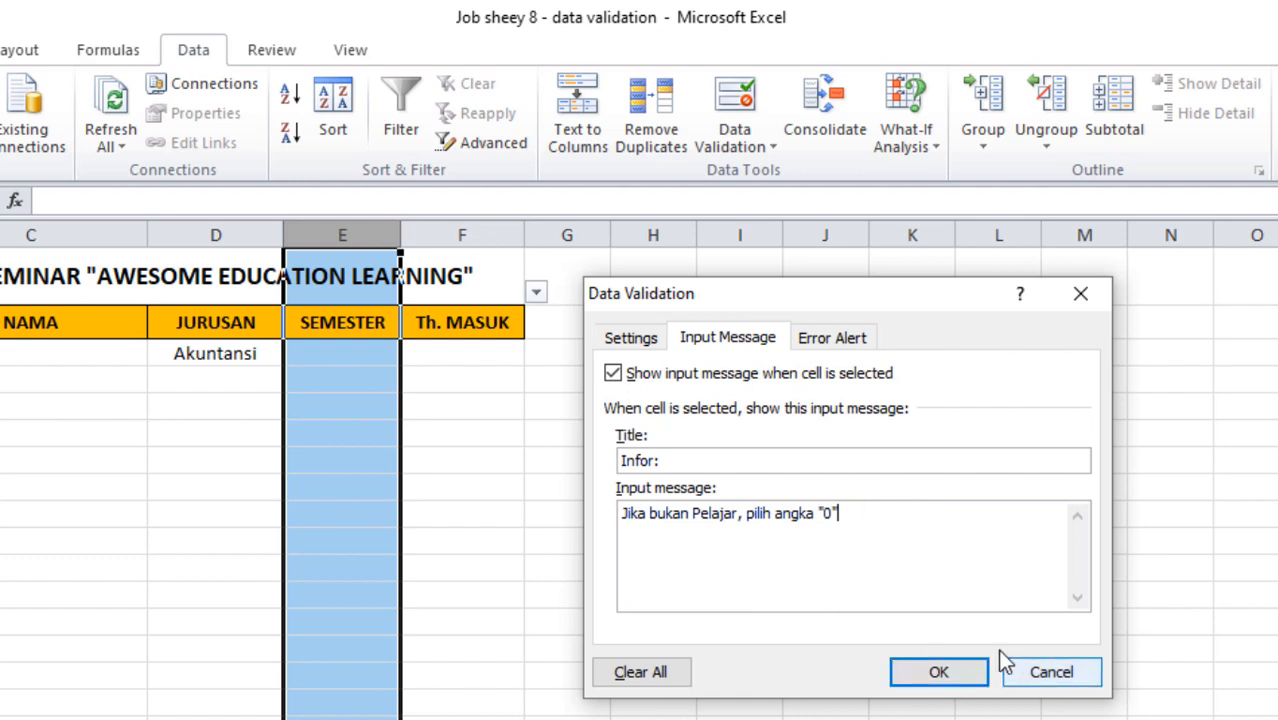
{"action": "left_click", "coordinate": [950, 676]}
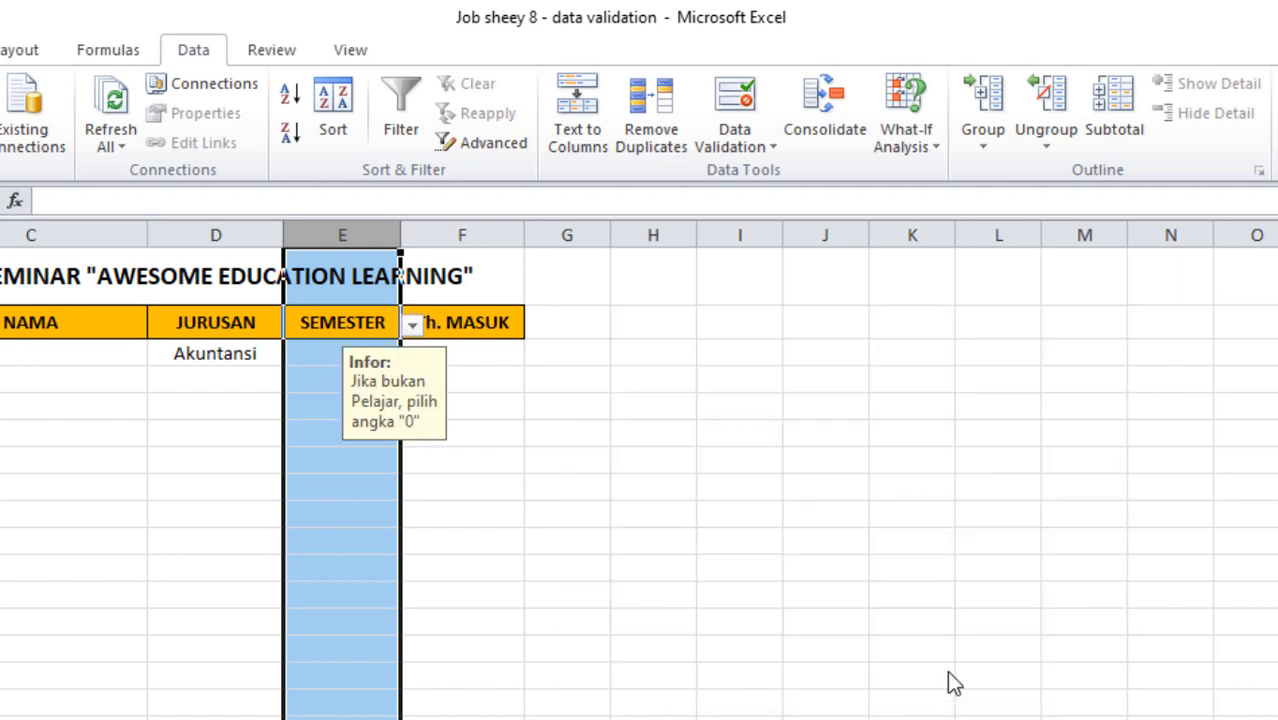
- Review the error alert settings of the SEMESTER column's data validation
{"action": "left_click", "coordinate": [765, 143]}
{"action": "left_click", "coordinate": [636, 176]}
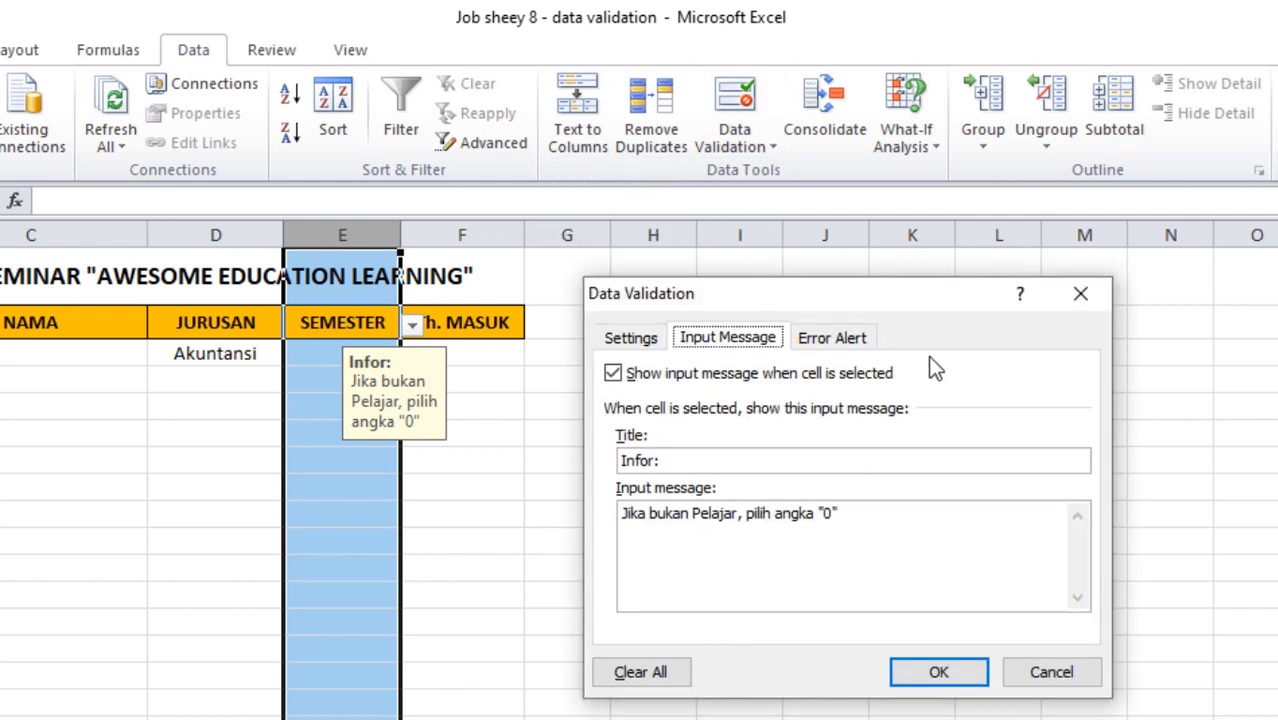
{"action": "left_click", "coordinate": [838, 340]}
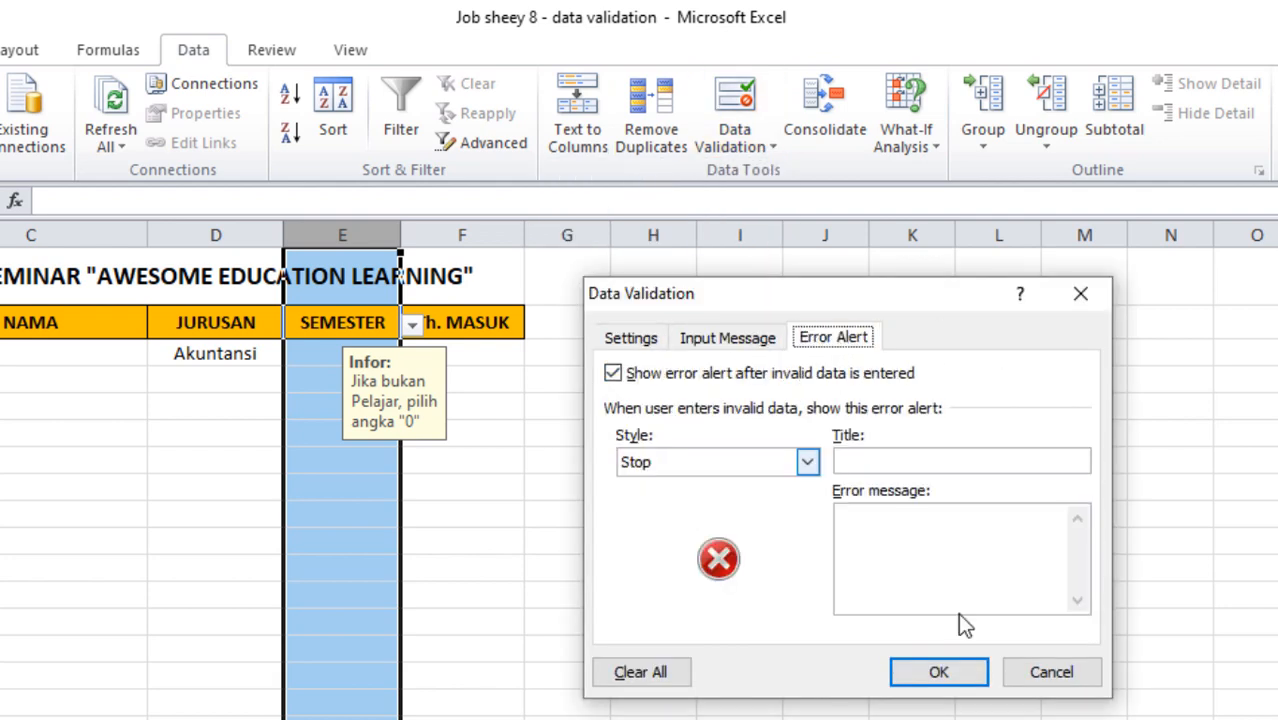
{"action": "left_click", "coordinate": [938, 675]}
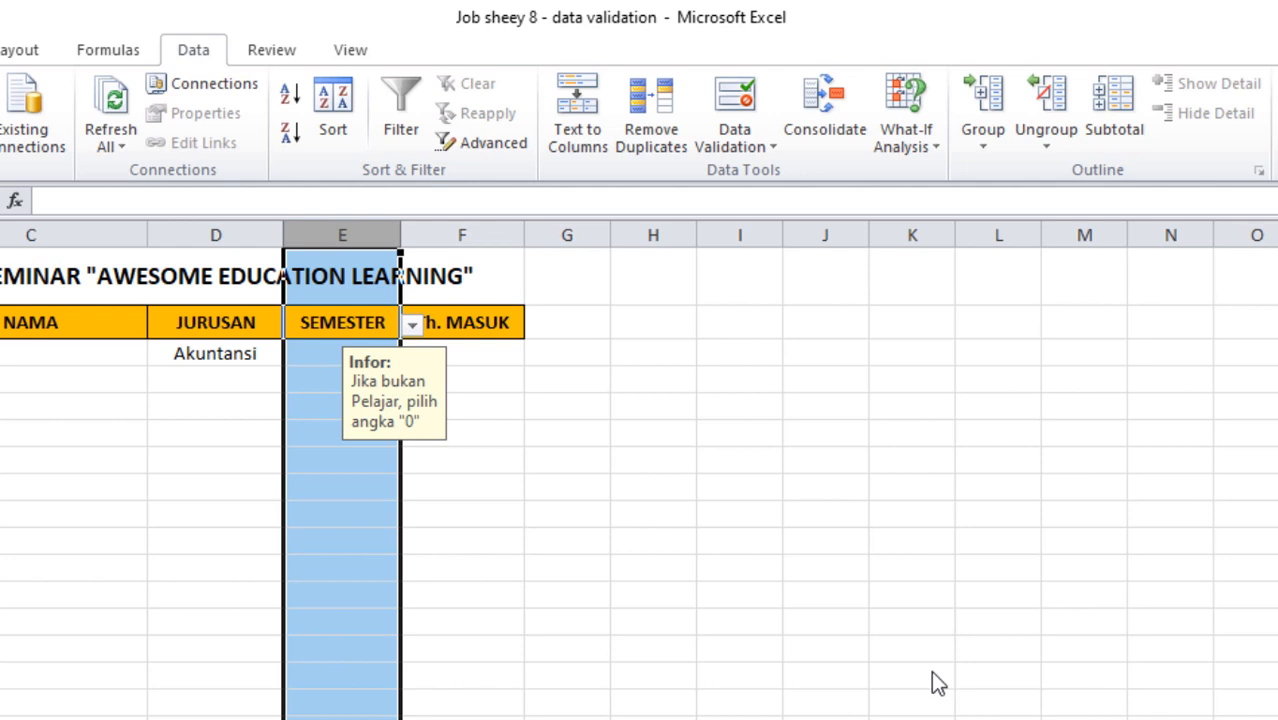
- Clear all data validation from the SEMESTER header cell E2
{"action": "left_click", "coordinate": [323, 270]}
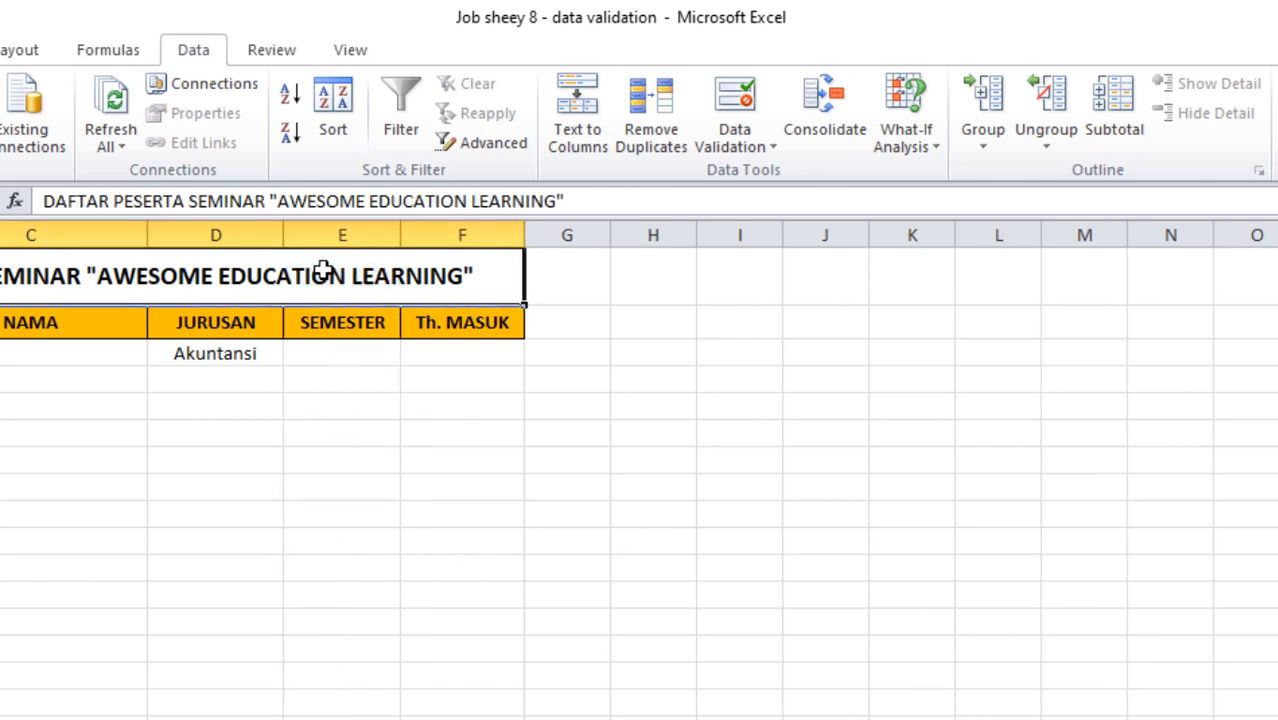
{"action": "left_click", "coordinate": [322, 322]}
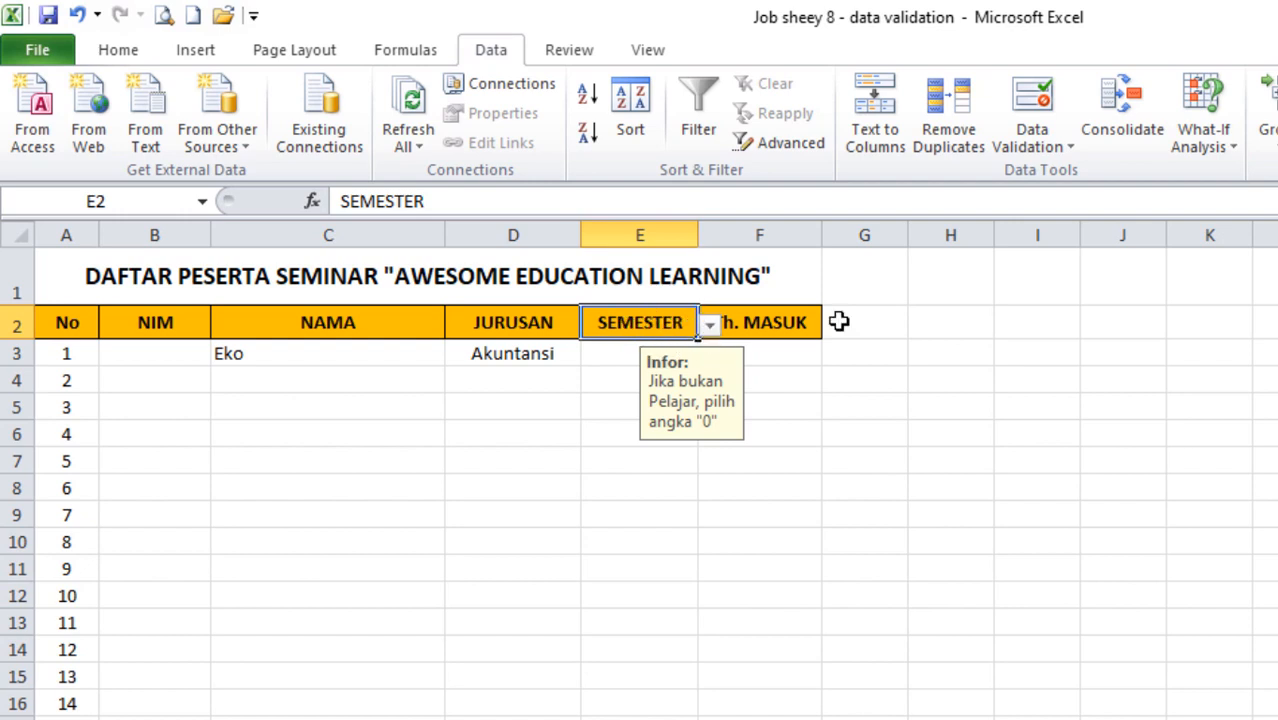
{"action": "left_click", "coordinate": [1040, 150]}
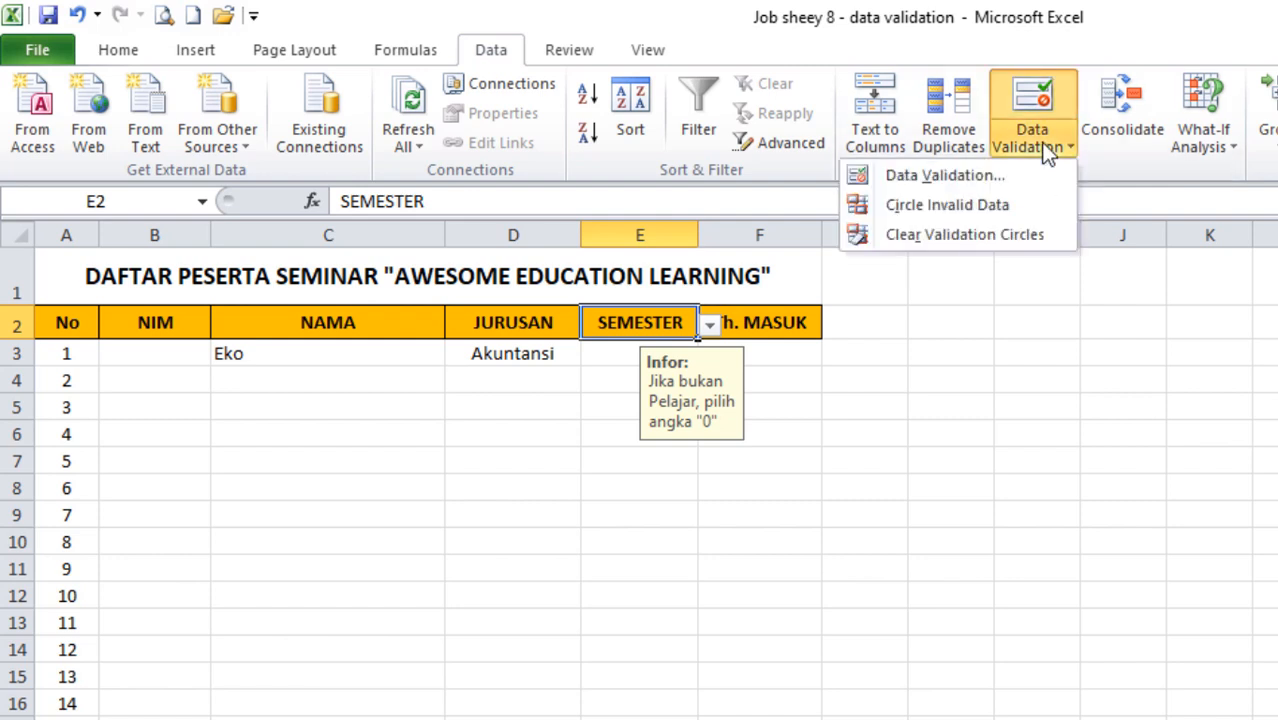
{"action": "left_click", "coordinate": [935, 176]}
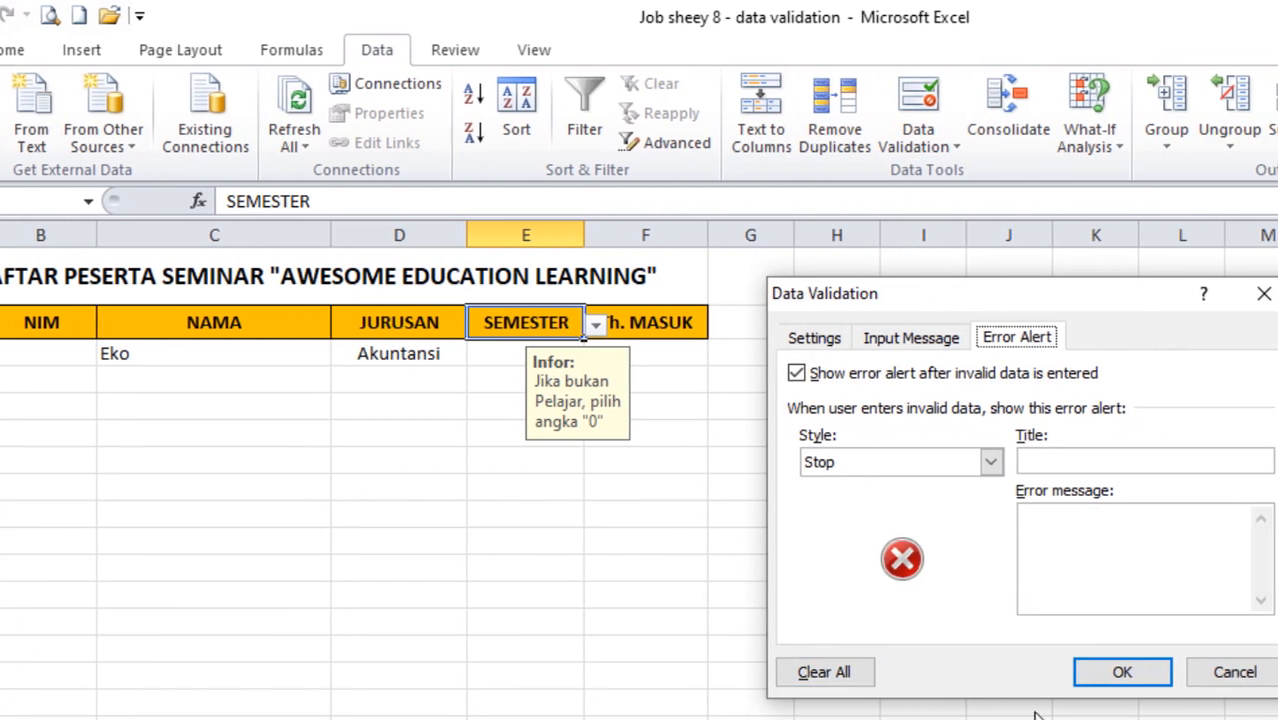
{"action": "left_click", "coordinate": [757, 680]}
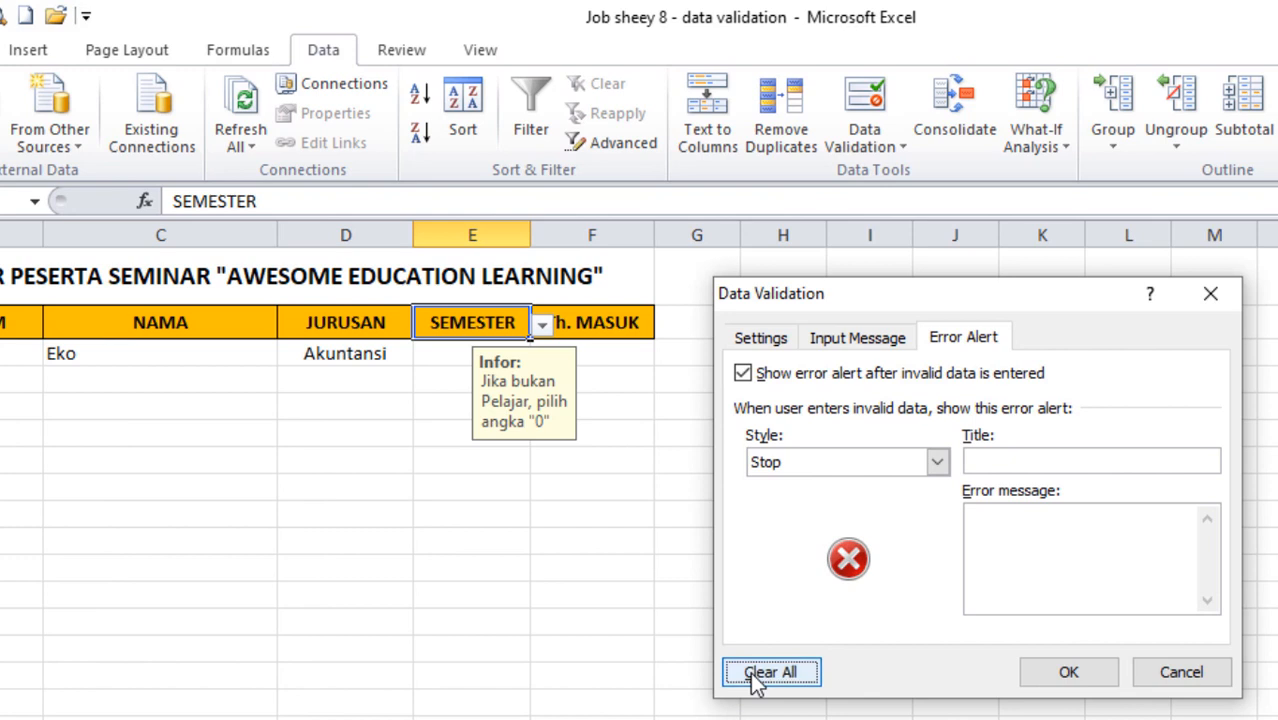
{"action": "left_click", "coordinate": [1064, 670]}
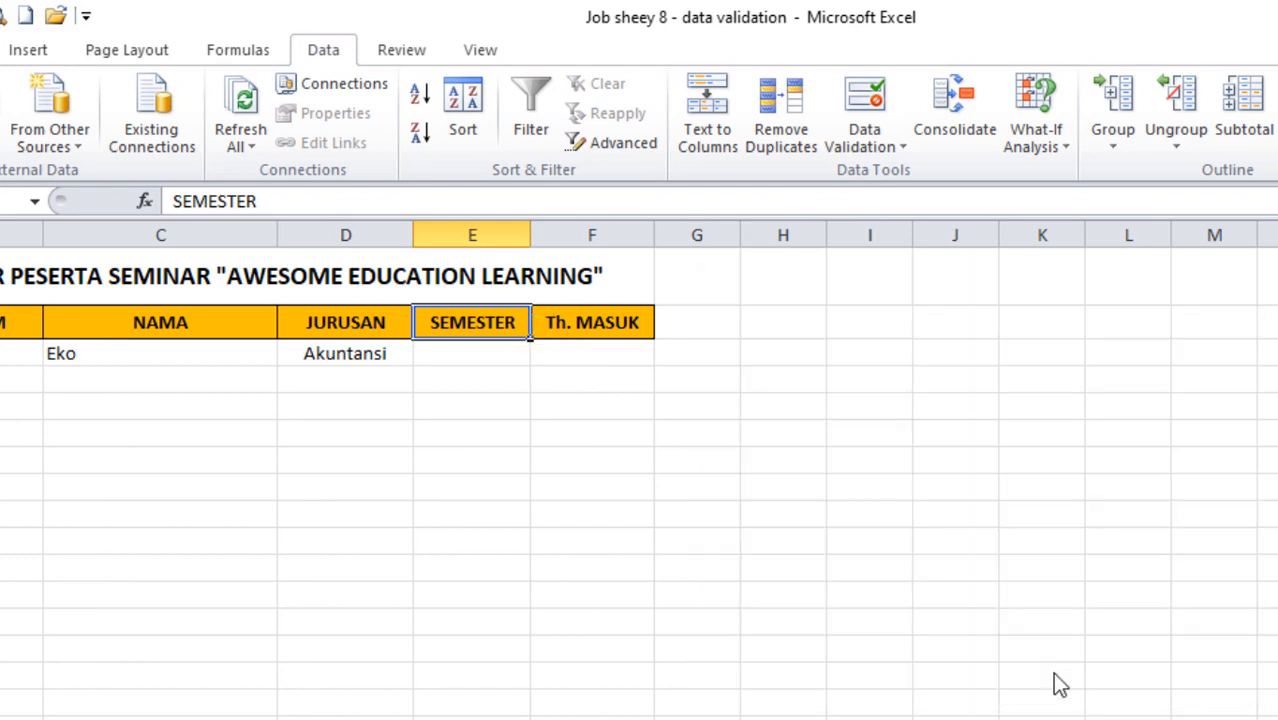
- Check the input message on SEMESTER cell E3, and choose Lainnya from the dropdown list in JURUSAN cell D3
{"action": "left_click", "coordinate": [480, 350]}
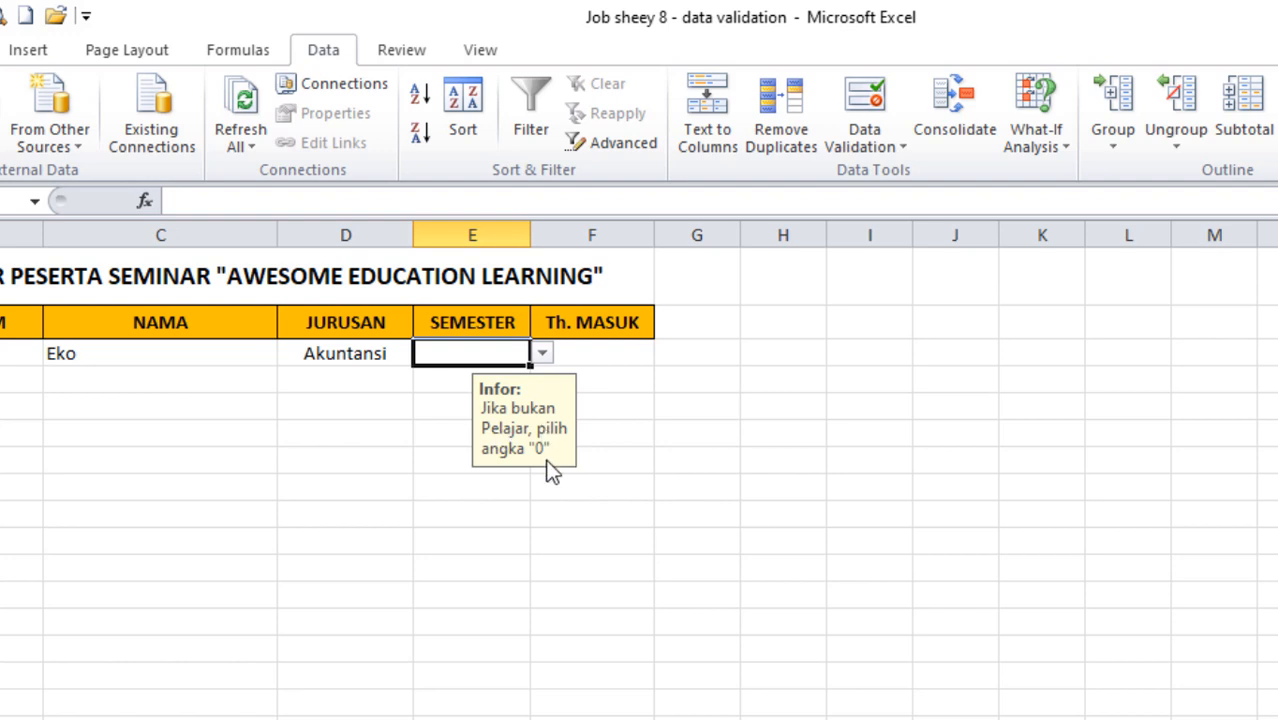
{"action": "left_click", "coordinate": [396, 352]}
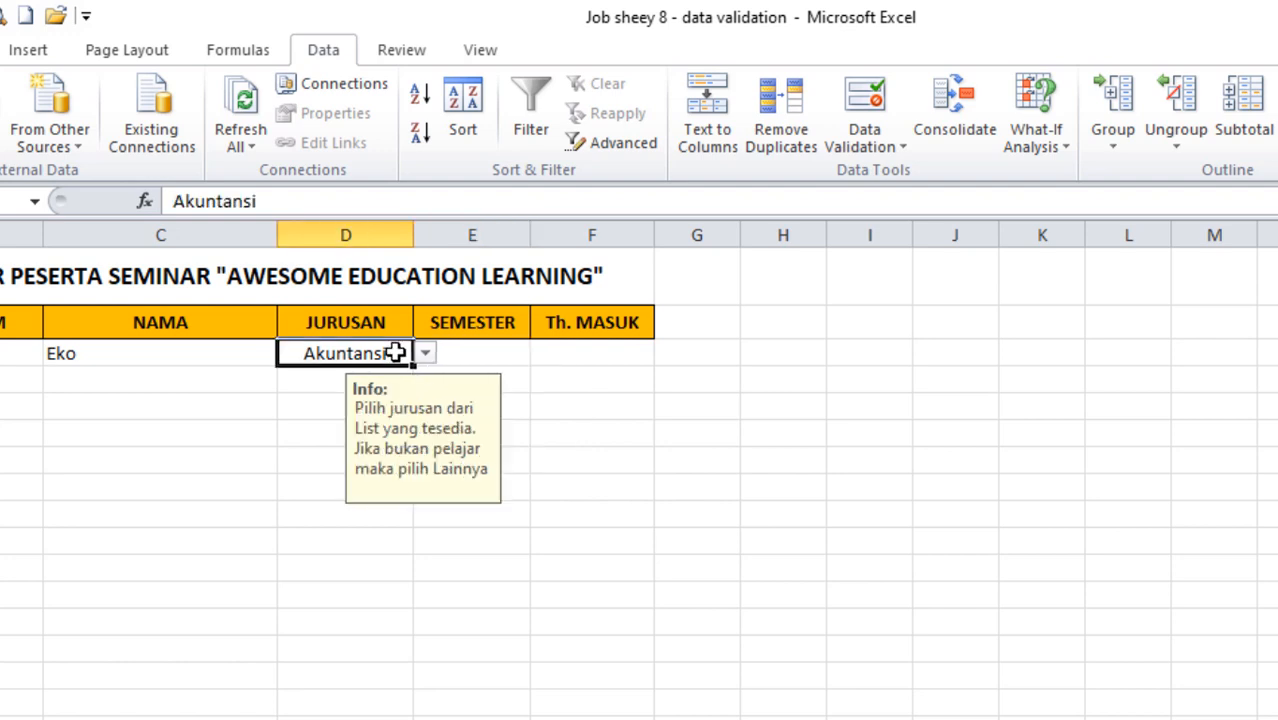
{"action": "left_click", "coordinate": [425, 353]}
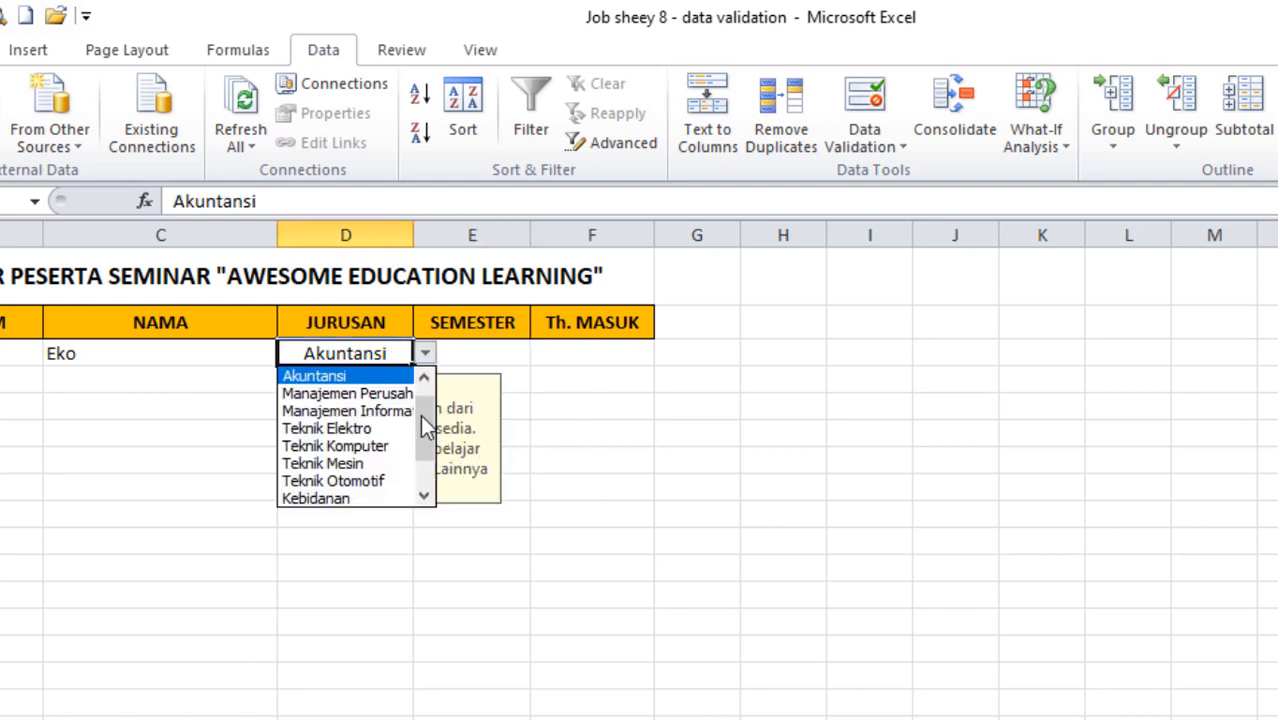
{"action": "left_click_drag", "start_coordinate": [424, 428], "coordinate": [424, 475]}
{"action": "left_click", "coordinate": [340, 500]}
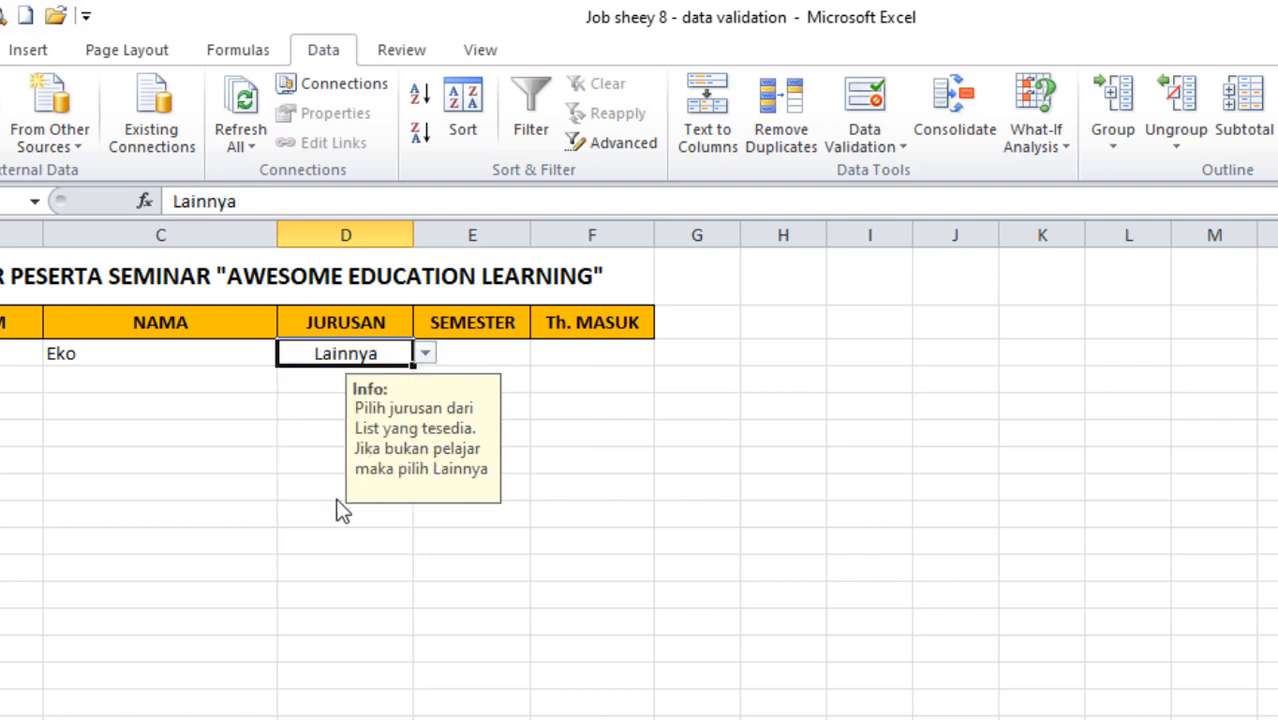
- Choose 0 from the dropdown list in SEMESTER cell E3
{"action": "left_click", "coordinate": [492, 357]}
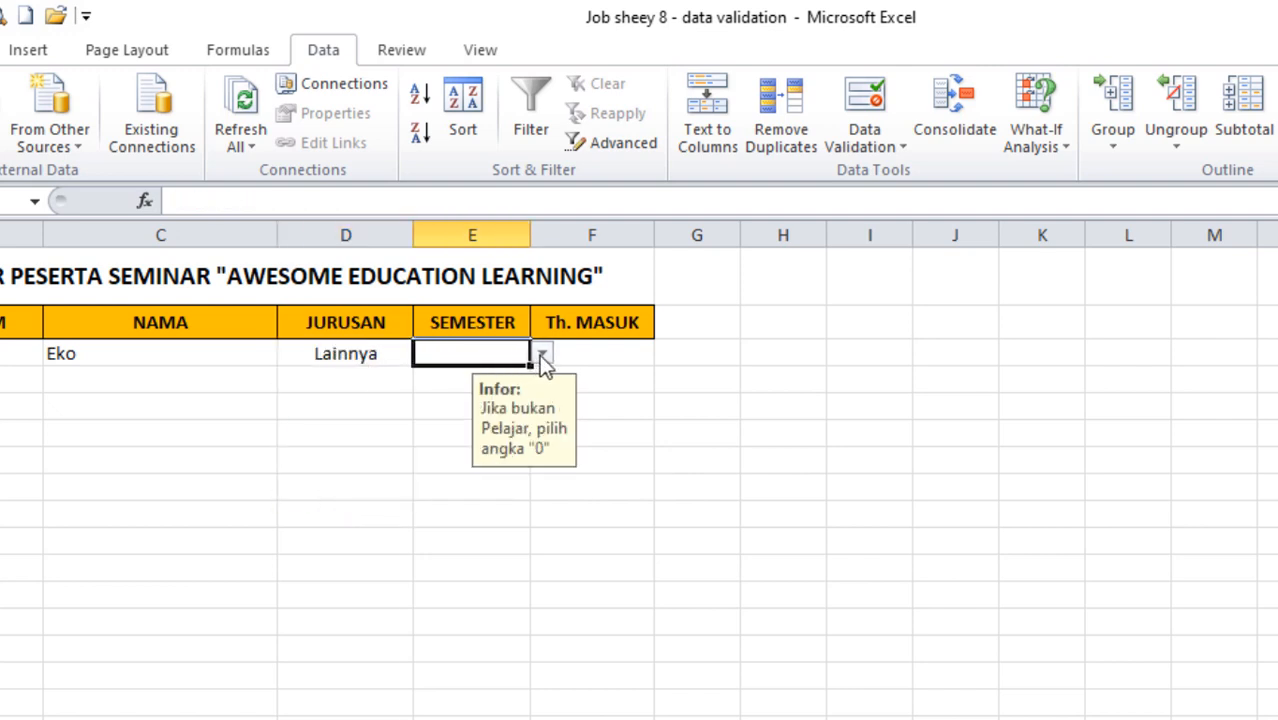
{"action": "left_click", "coordinate": [541, 356]}
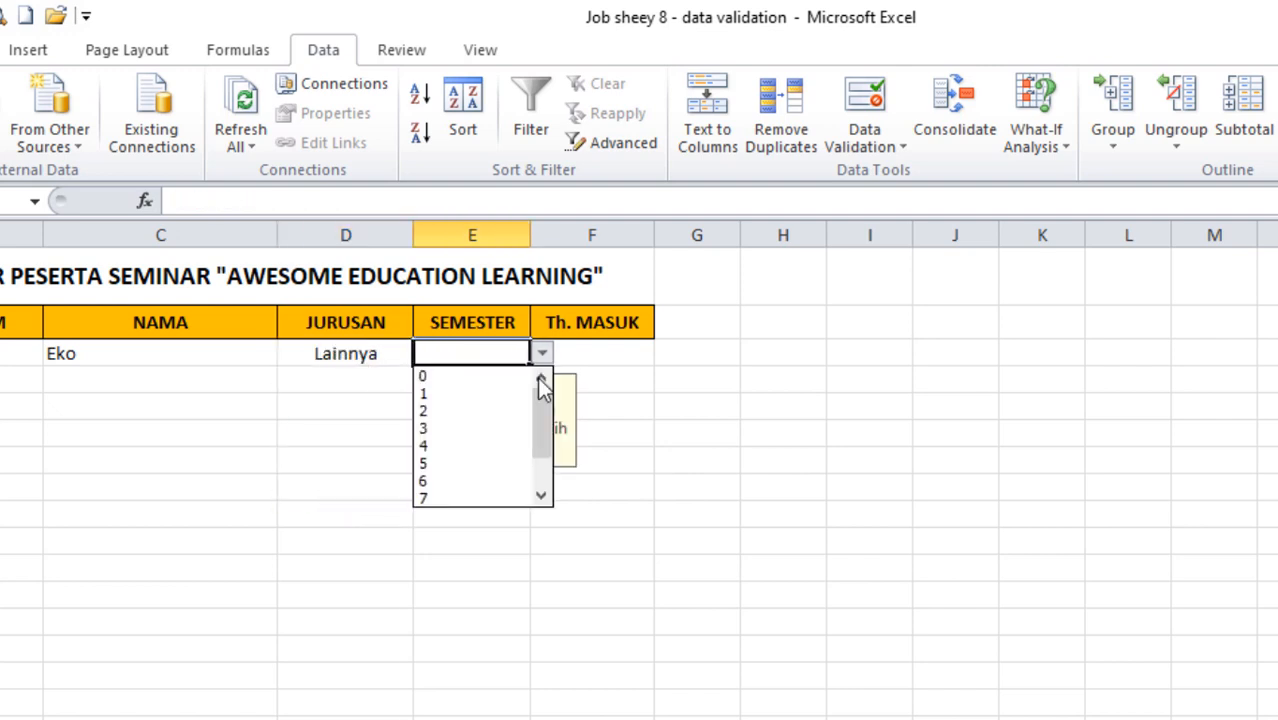
{"action": "left_click", "coordinate": [451, 385]}
{"action": "left_click", "coordinate": [738, 429]}
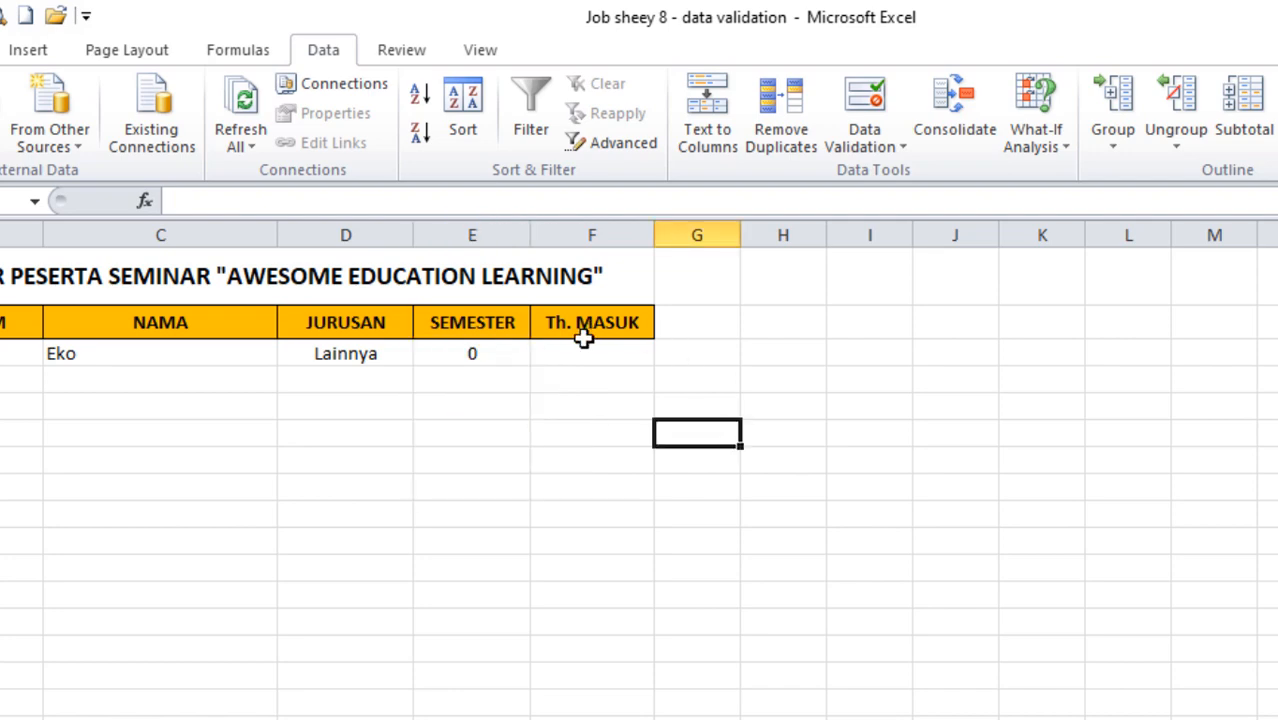
- Inspect the first participant row's JURUSAN, SEMESTER, NAMA, NIM and Th. MASUK cells for input messages
{"action": "left_click", "coordinate": [566, 352]}
{"action": "left_click", "coordinate": [336, 356]}
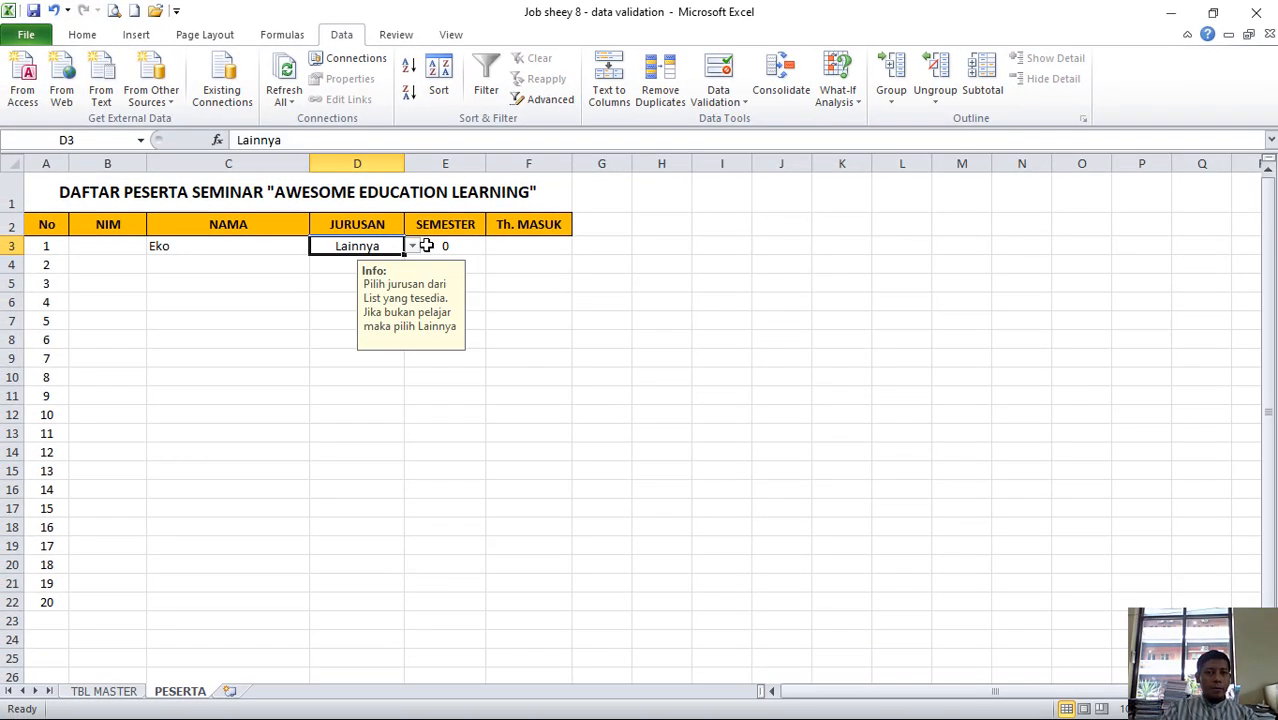
{"action": "left_click", "coordinate": [440, 246]}
{"action": "left_click", "coordinate": [370, 248]}
{"action": "left_click", "coordinate": [443, 246]}
{"action": "left_click", "coordinate": [200, 301]}
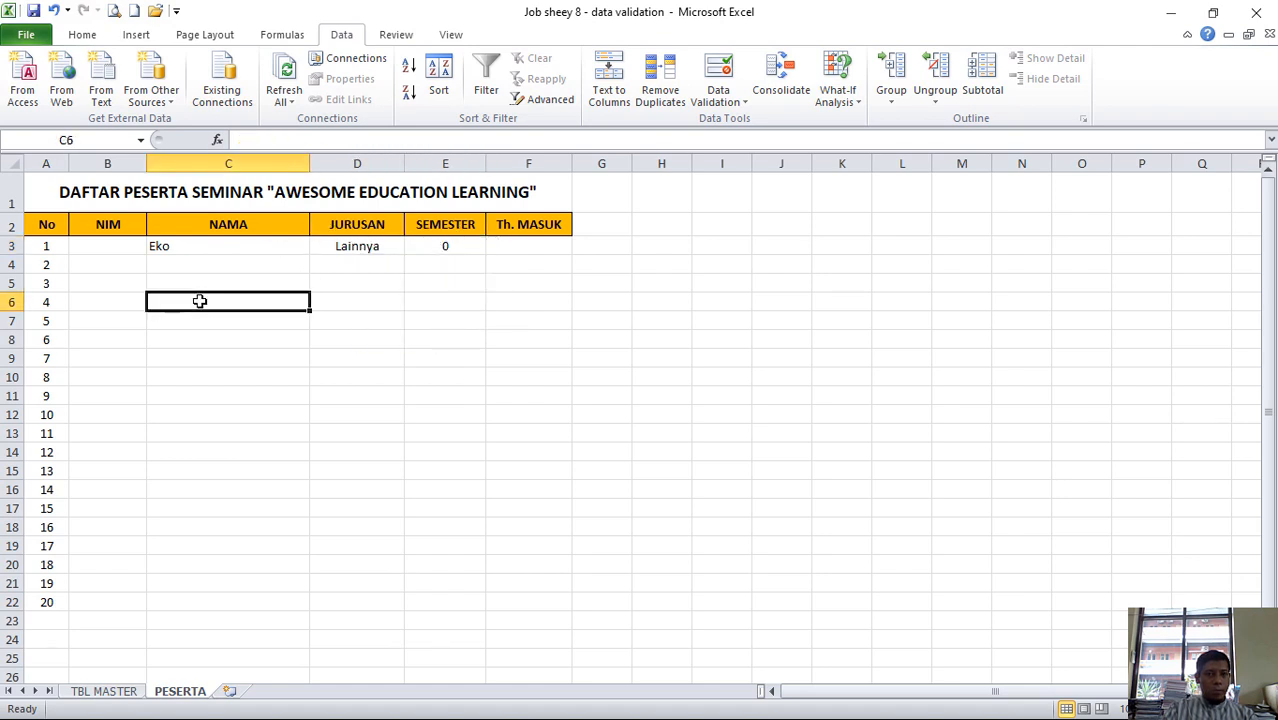
{"action": "left_click", "coordinate": [174, 245]}
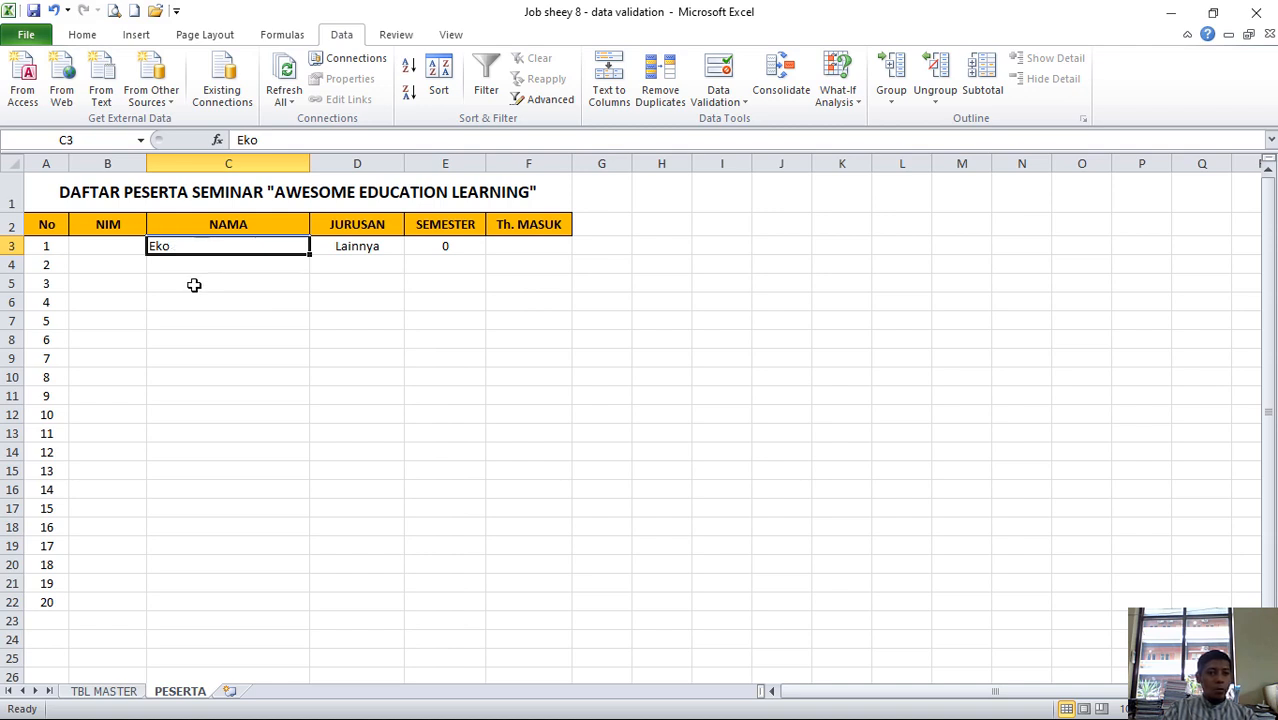
{"action": "left_click", "coordinate": [105, 247]}
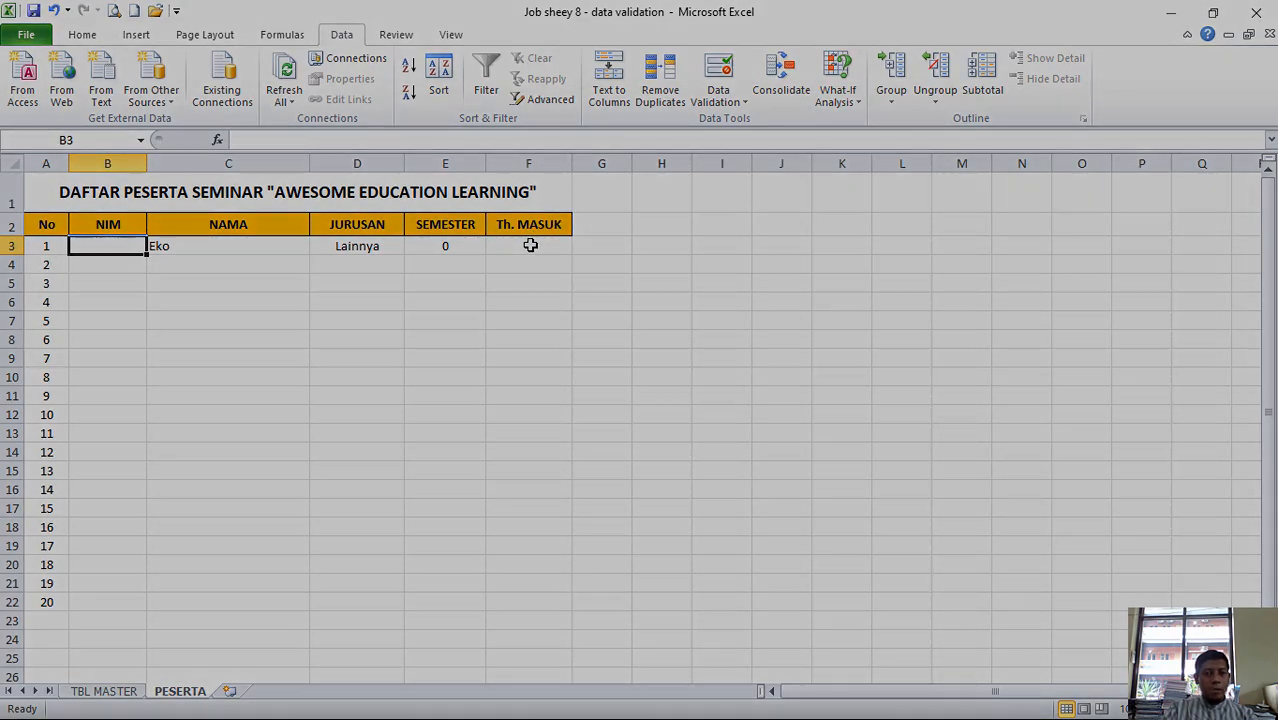
{"action": "left_click", "coordinate": [527, 246]}
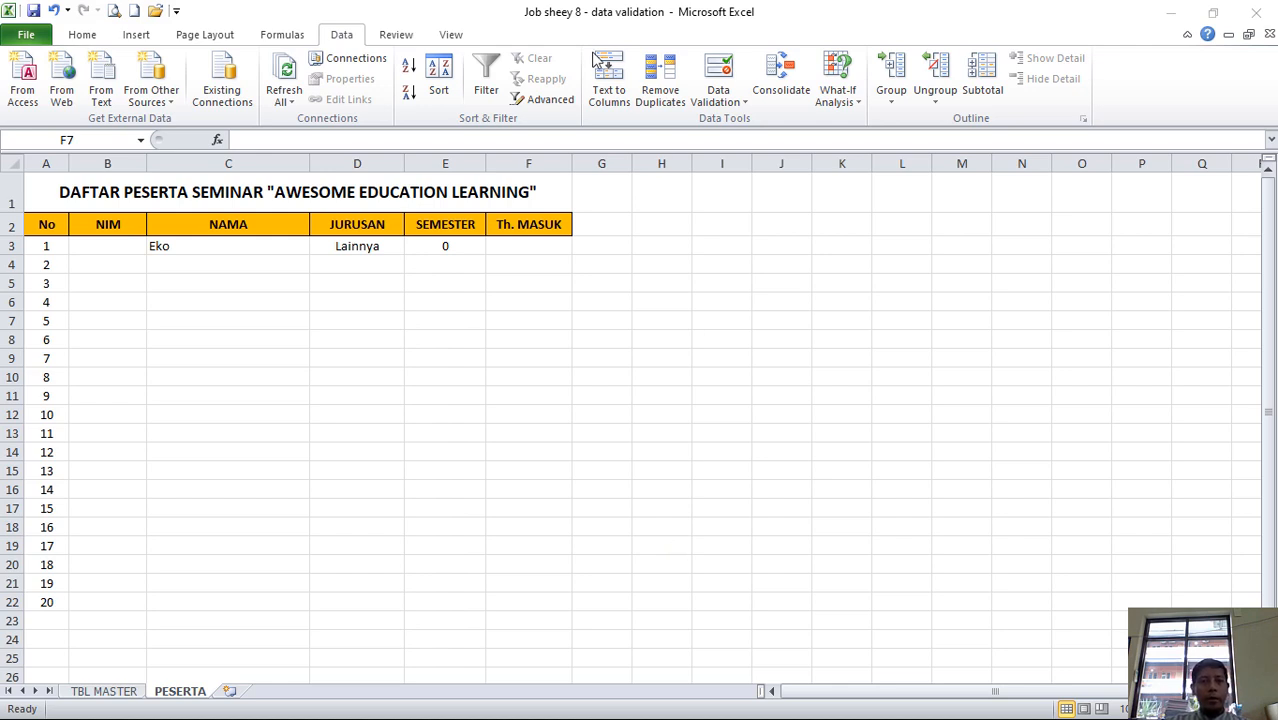
- Check Th. MASUK cell F3 and NIM cell B3 for an input message
{"action": "left_click", "coordinate": [338, 38]}
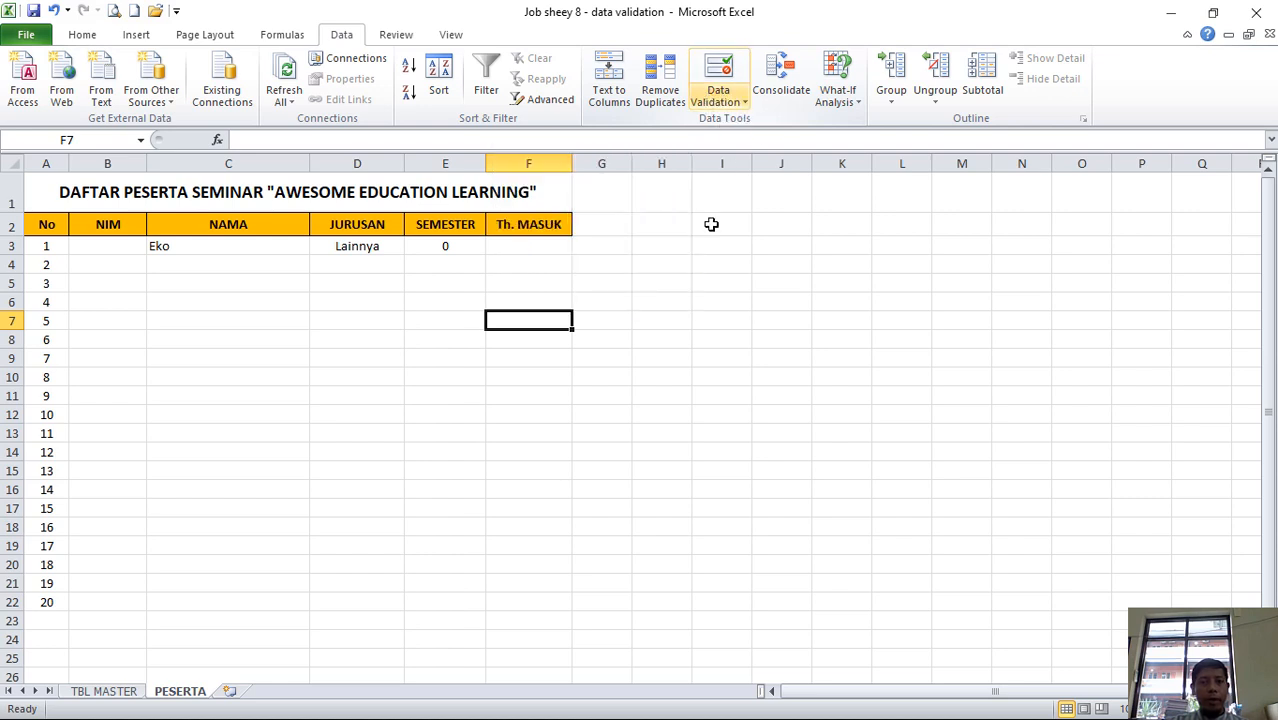
{"action": "left_click", "coordinate": [530, 246]}
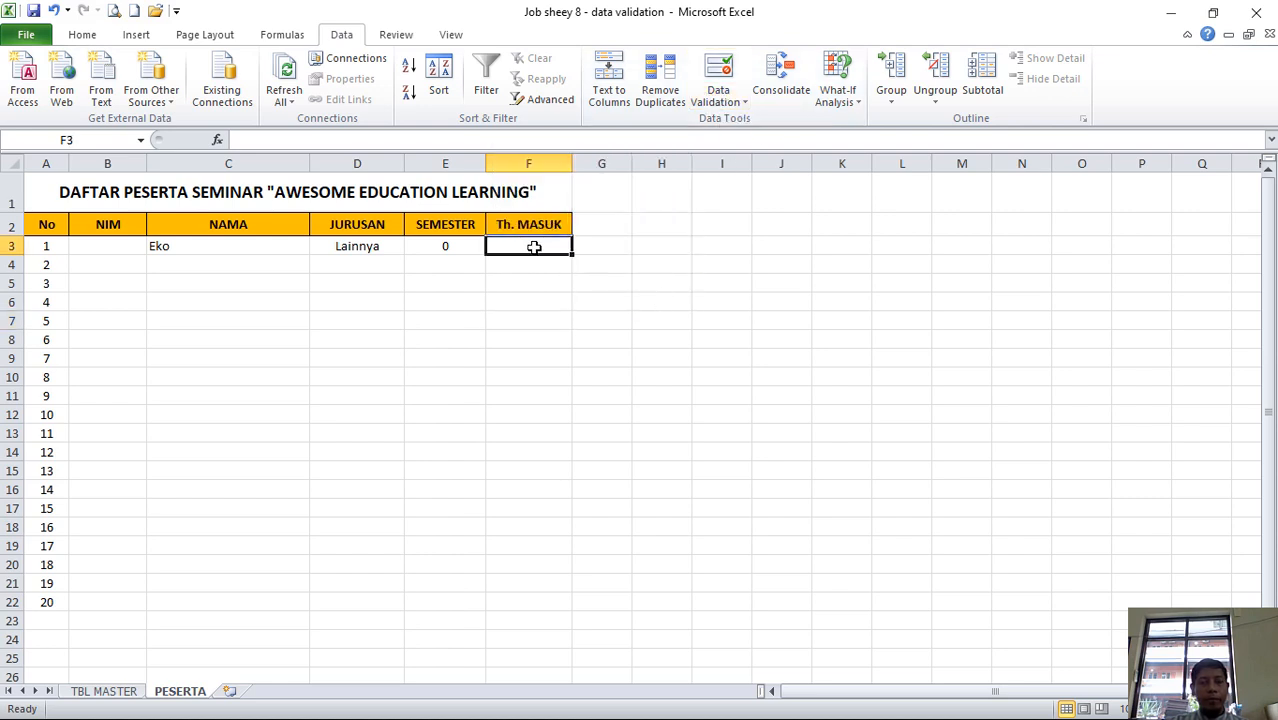
{"action": "left_click", "coordinate": [105, 246]}
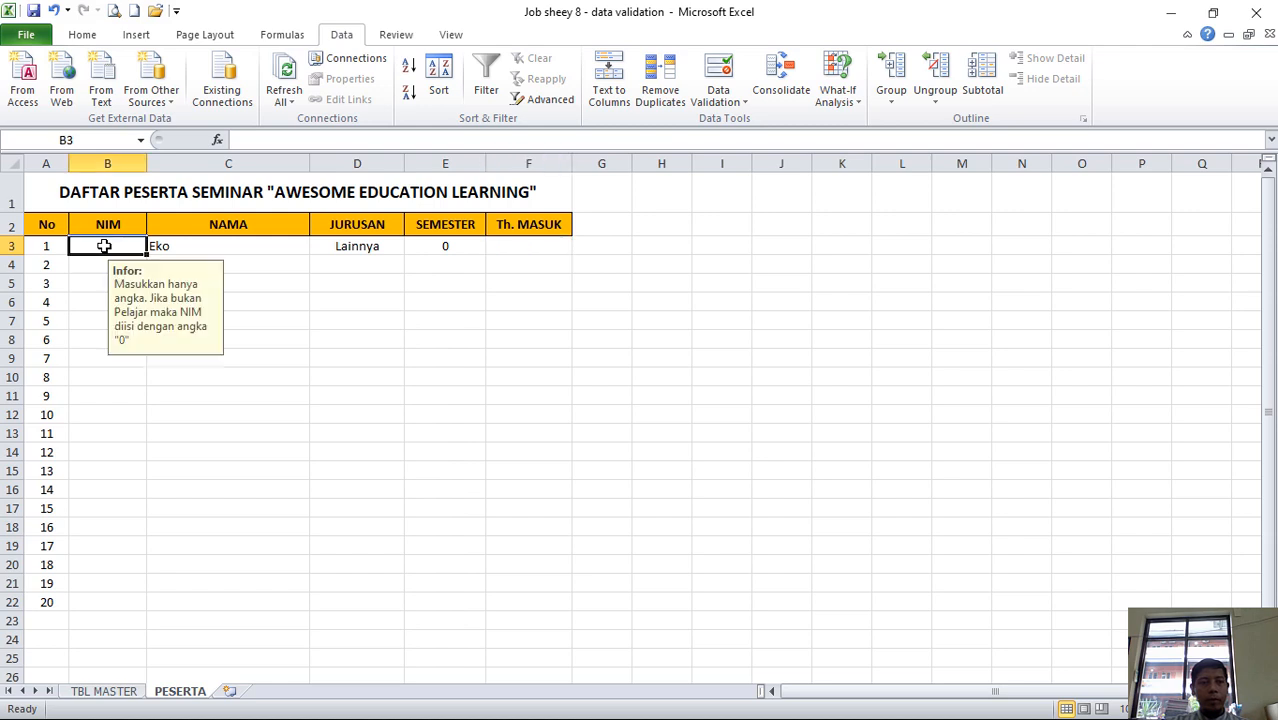
{"action": "left_click", "coordinate": [645, 282]}
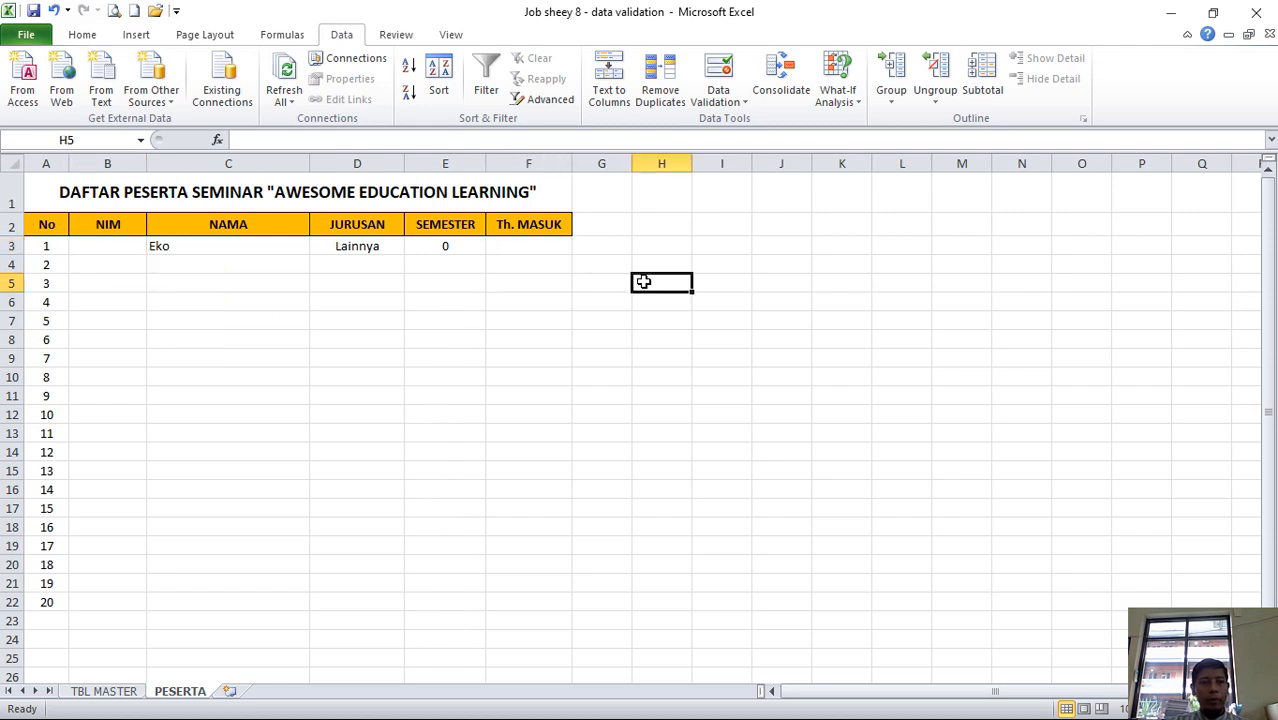
- Clear all data validation from the entire NIM column B
{"action": "left_click", "coordinate": [108, 163]}
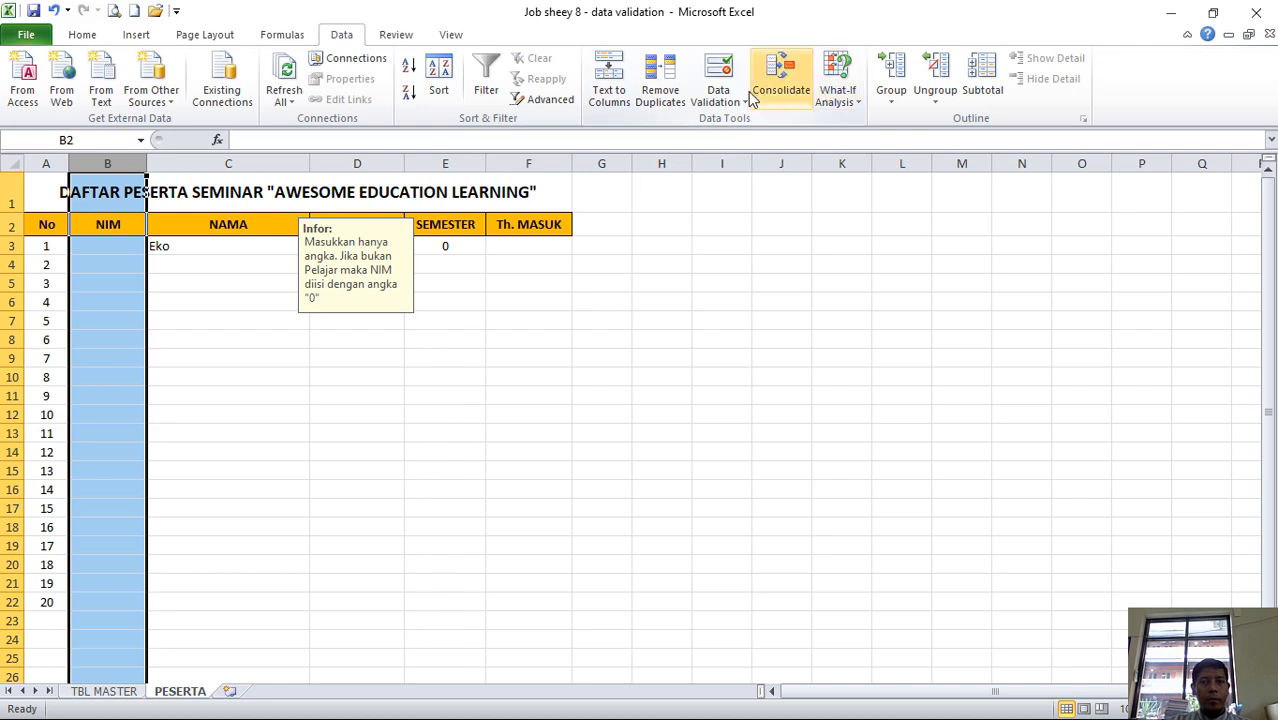
{"action": "left_click", "coordinate": [718, 97]}
{"action": "left_click", "coordinate": [640, 122]}
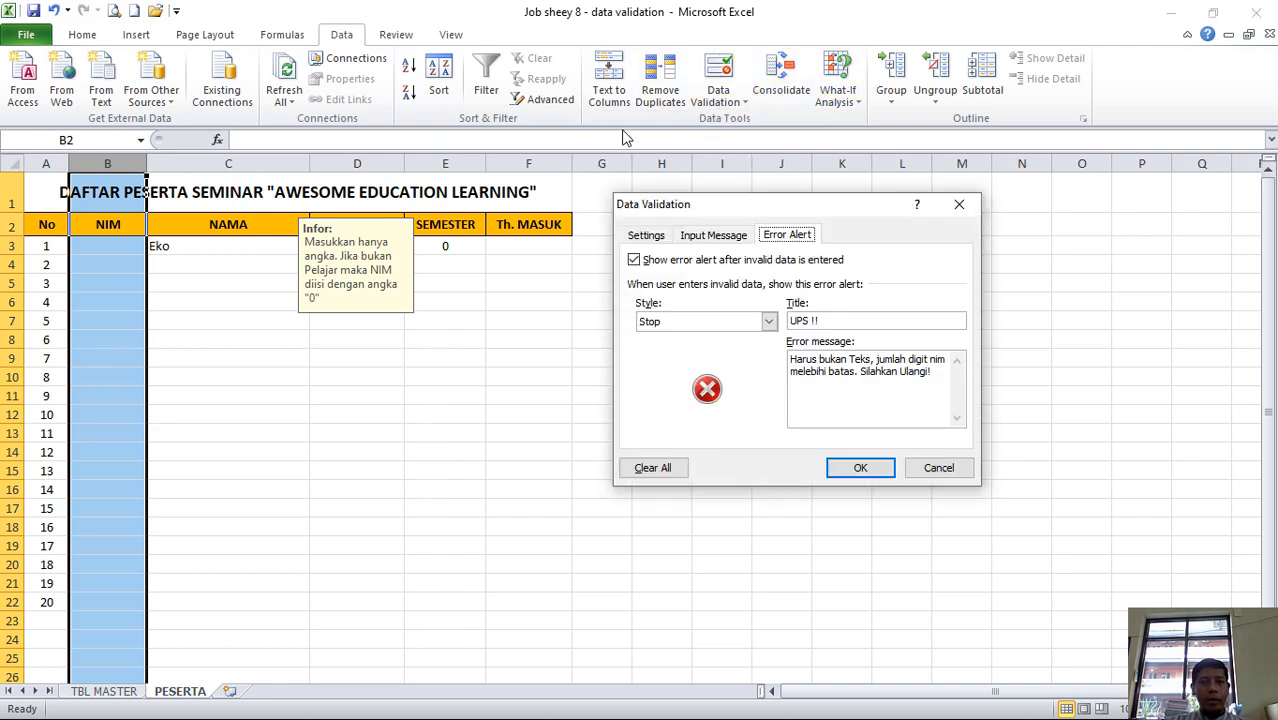
{"action": "left_click", "coordinate": [646, 235]}
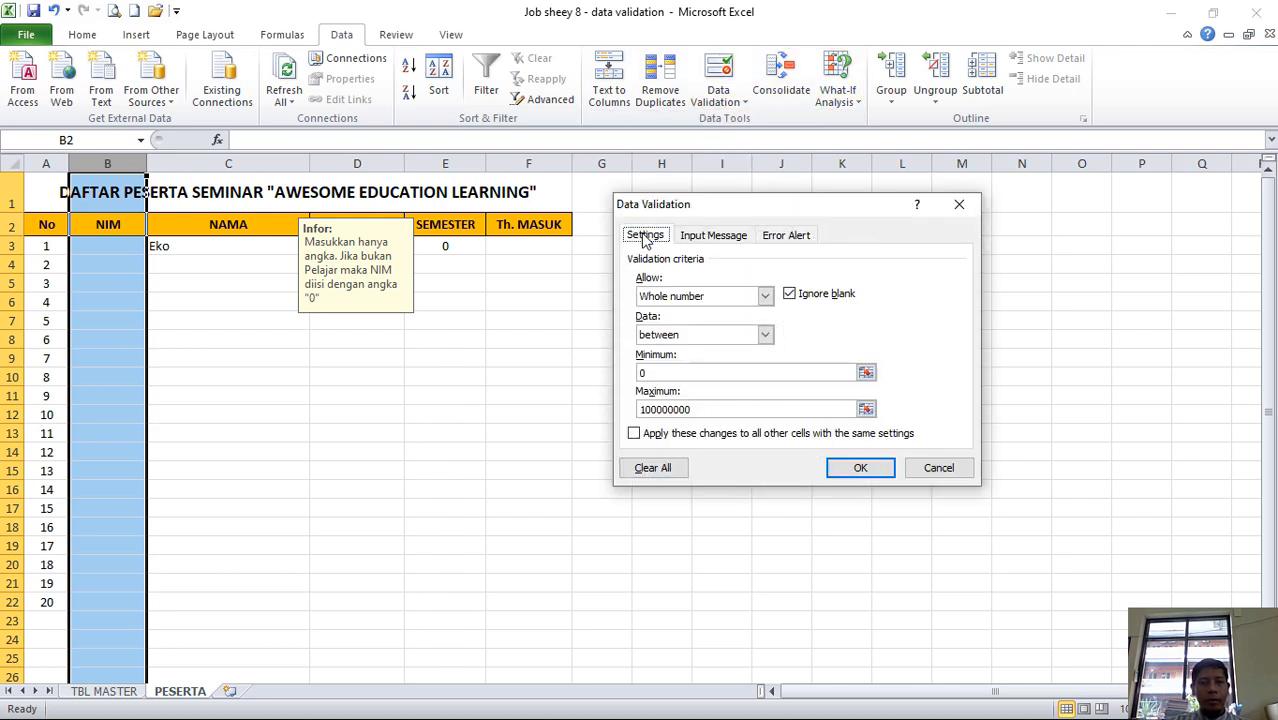
{"action": "left_click", "coordinate": [652, 467]}
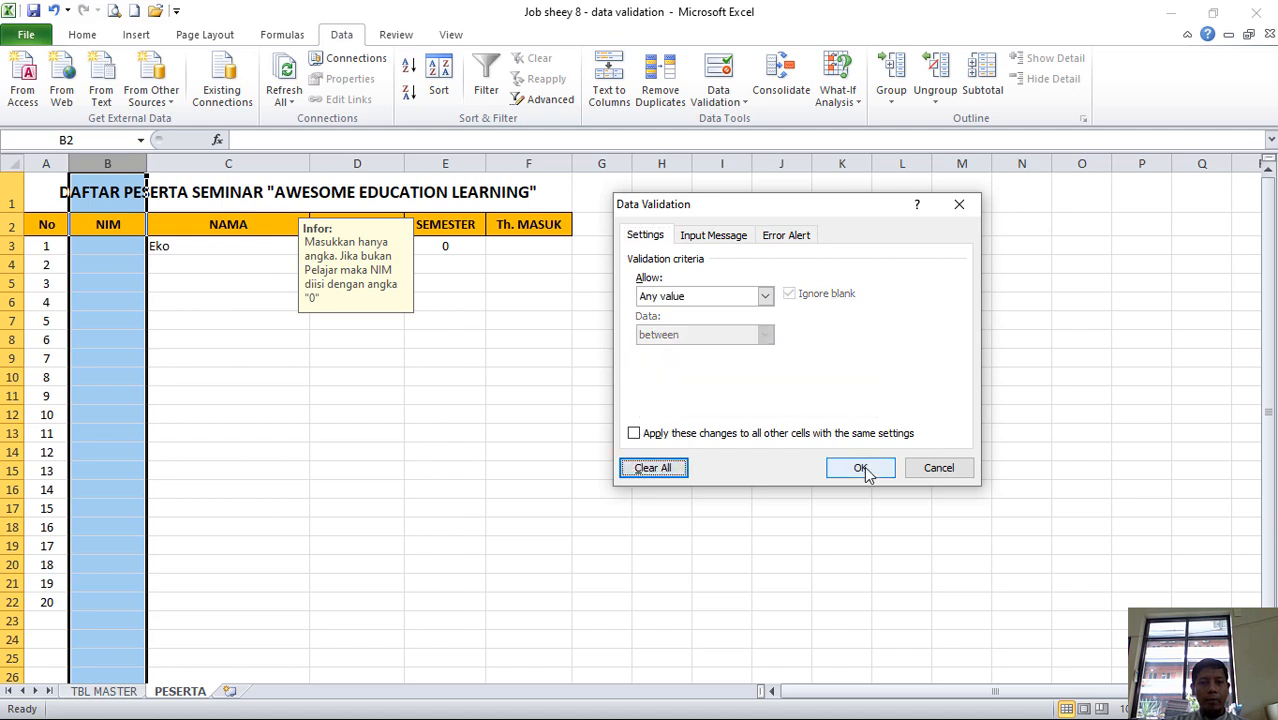
{"action": "left_click", "coordinate": [862, 468]}
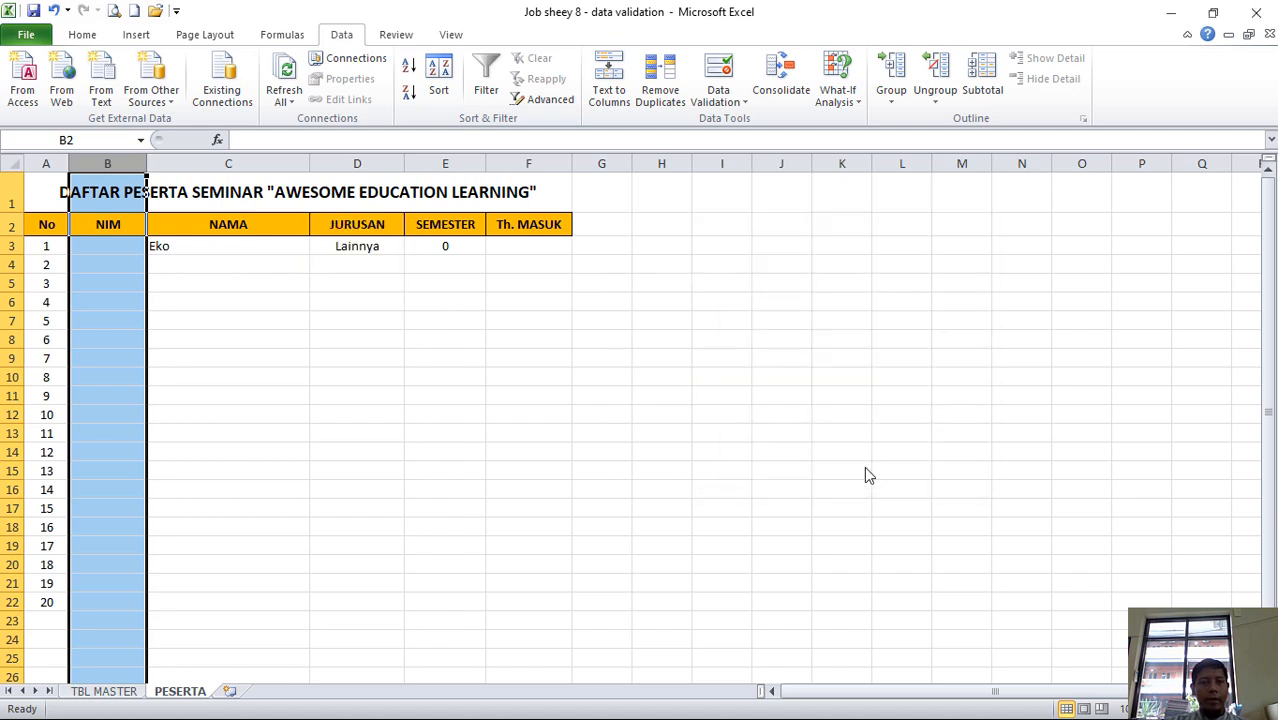
- Check NIM cells B3 and B5 and Th. MASUK cell F3 for any remaining input message
{"action": "left_click", "coordinate": [515, 241]}
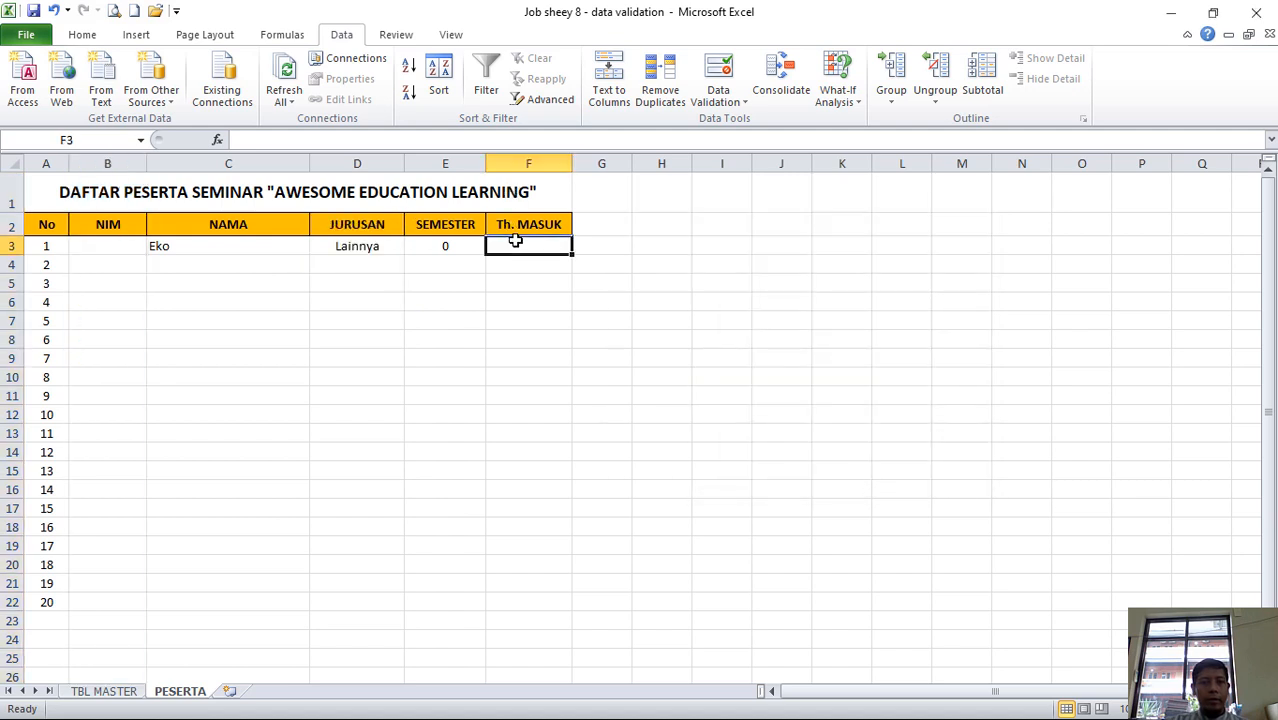
{"action": "left_click", "coordinate": [100, 237]}
{"action": "left_click", "coordinate": [99, 279]}
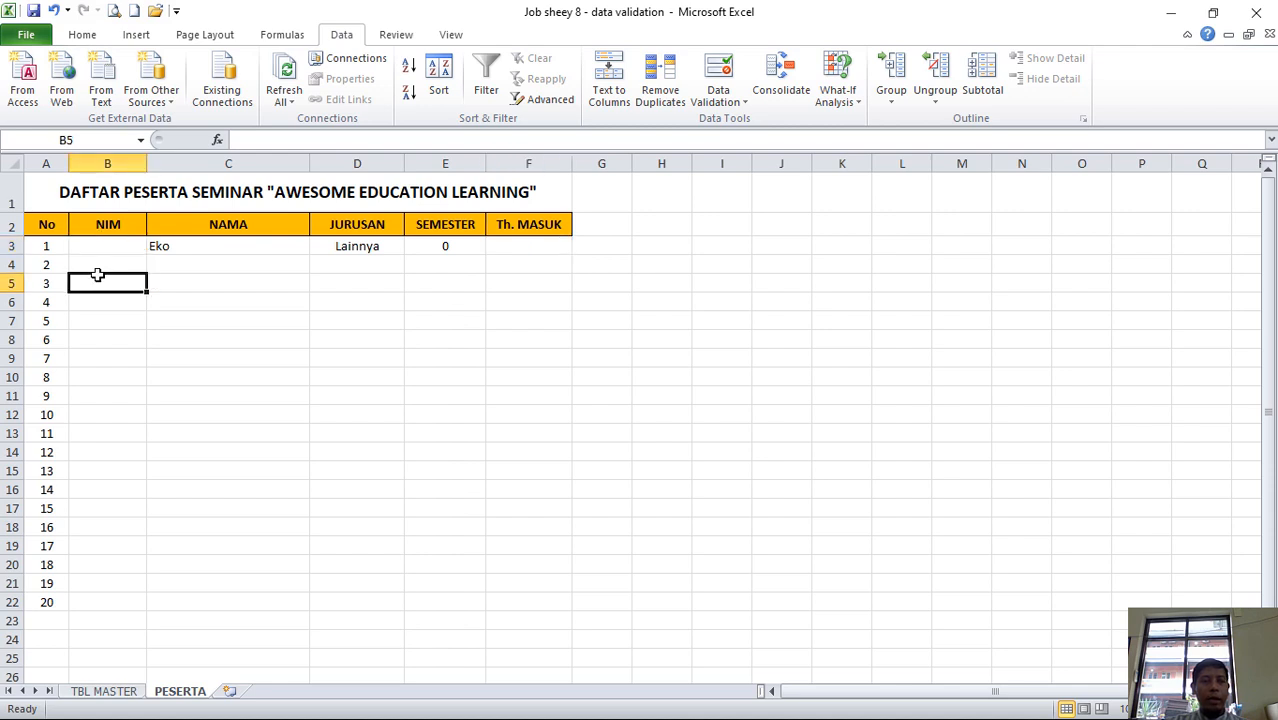
{"action": "left_click", "coordinate": [114, 242]}
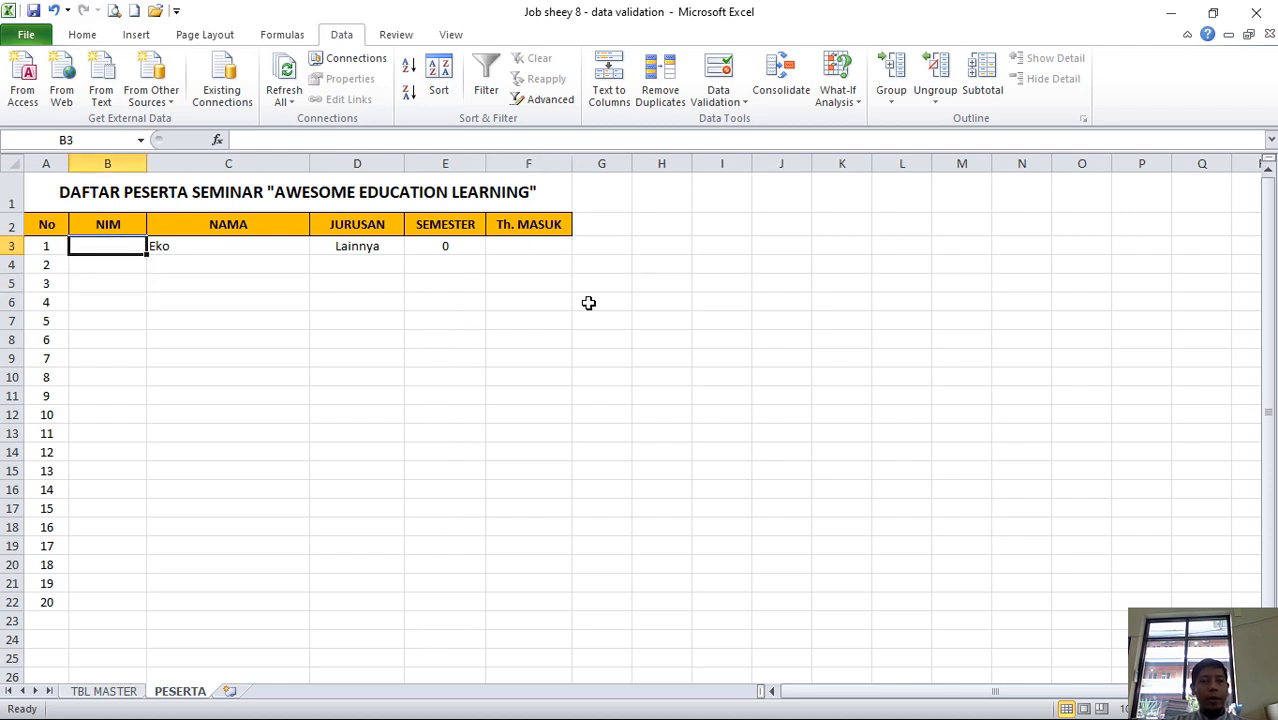
{"action": "left_click", "coordinate": [531, 247]}
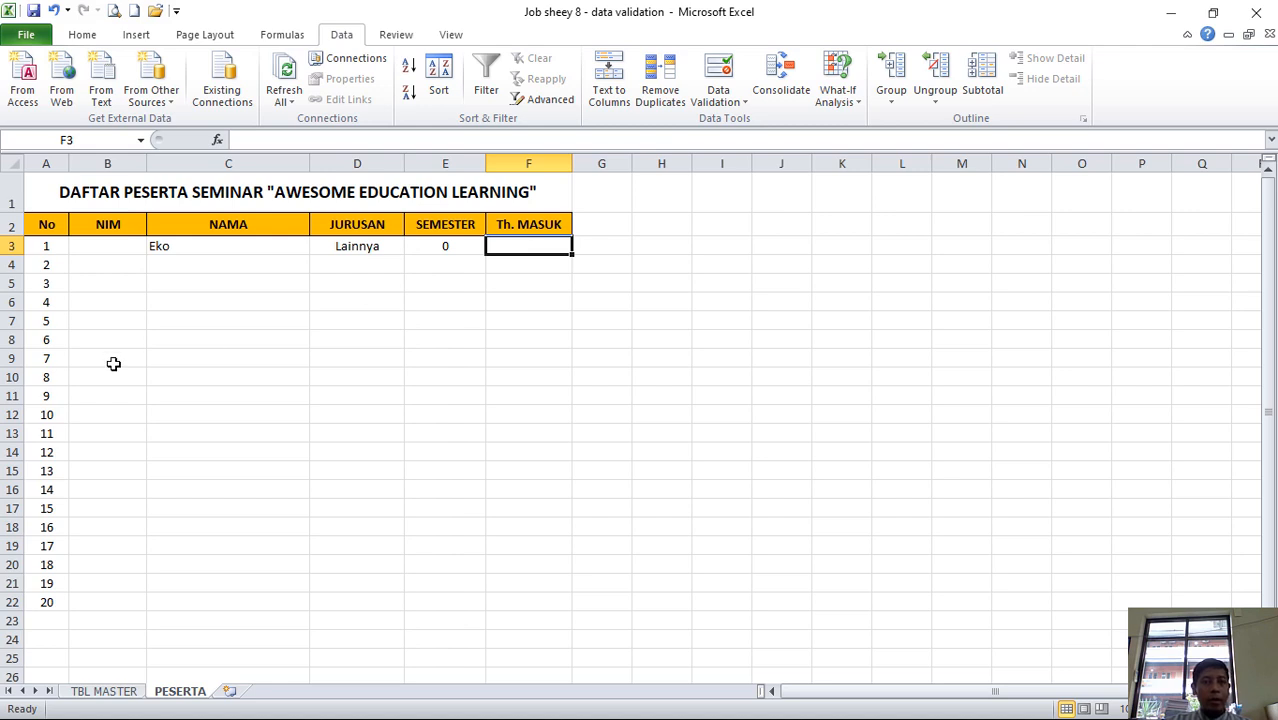
{"action": "left_click", "coordinate": [102, 246]}
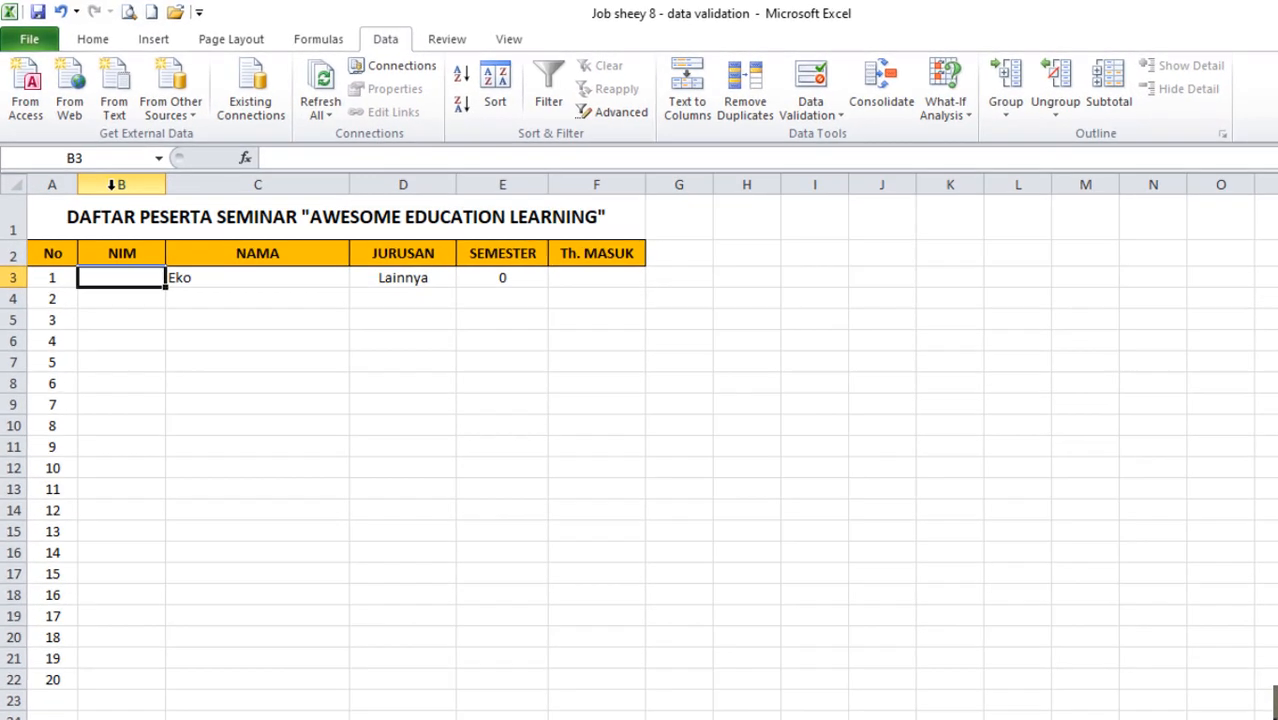
- Start a new data validation rule on the NIM column B that allows whole numbers
{"action": "left_click", "coordinate": [103, 163]}
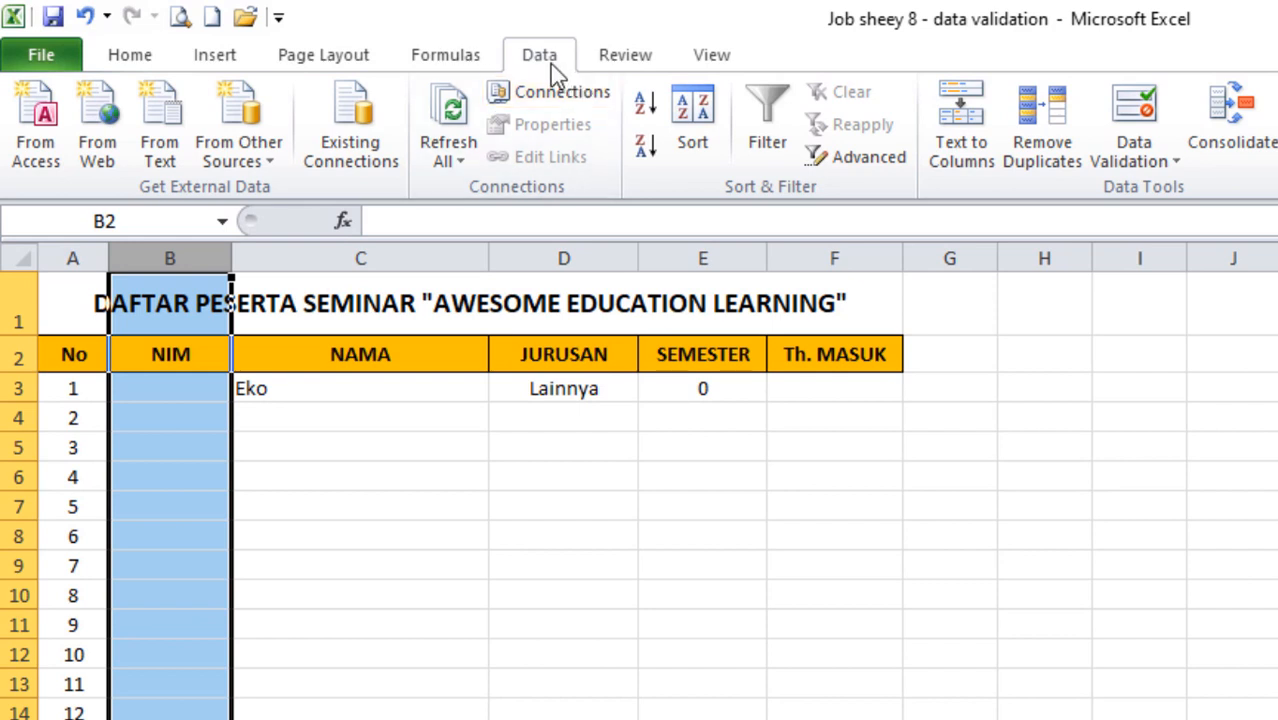
{"action": "left_click", "coordinate": [1165, 159]}
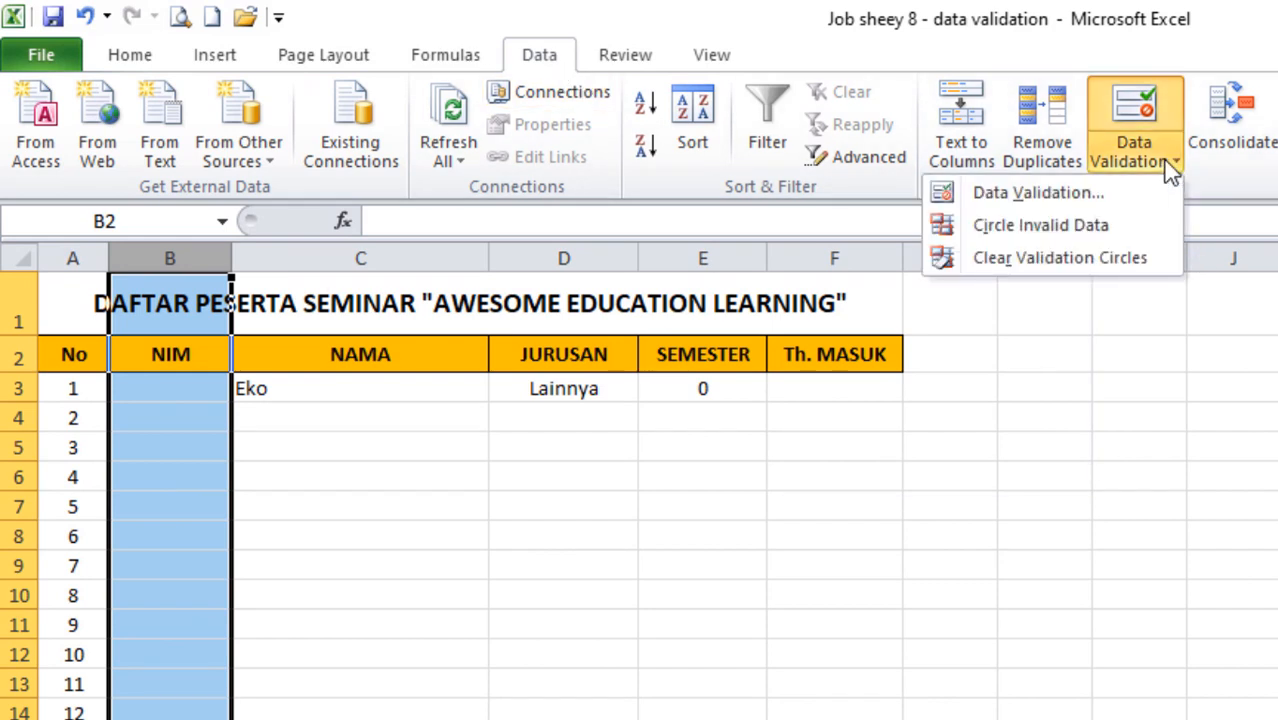
{"action": "left_click", "coordinate": [1040, 200]}
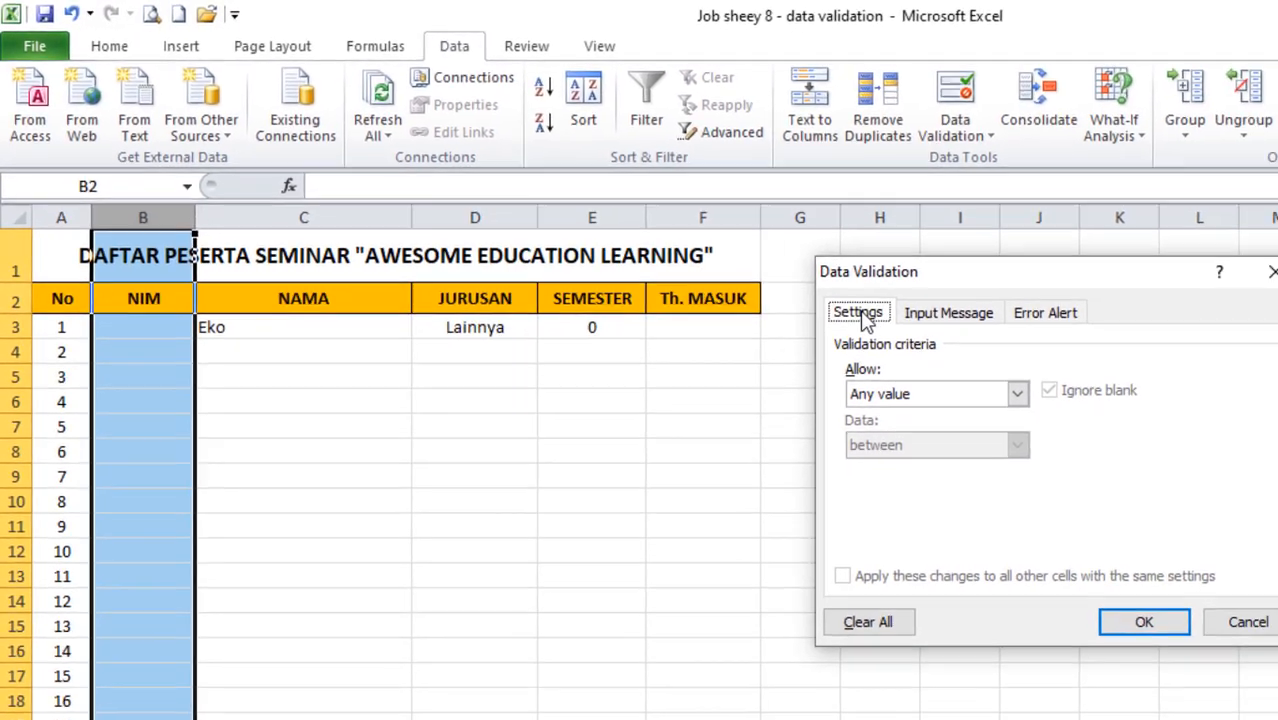
{"action": "left_click", "coordinate": [960, 391]}
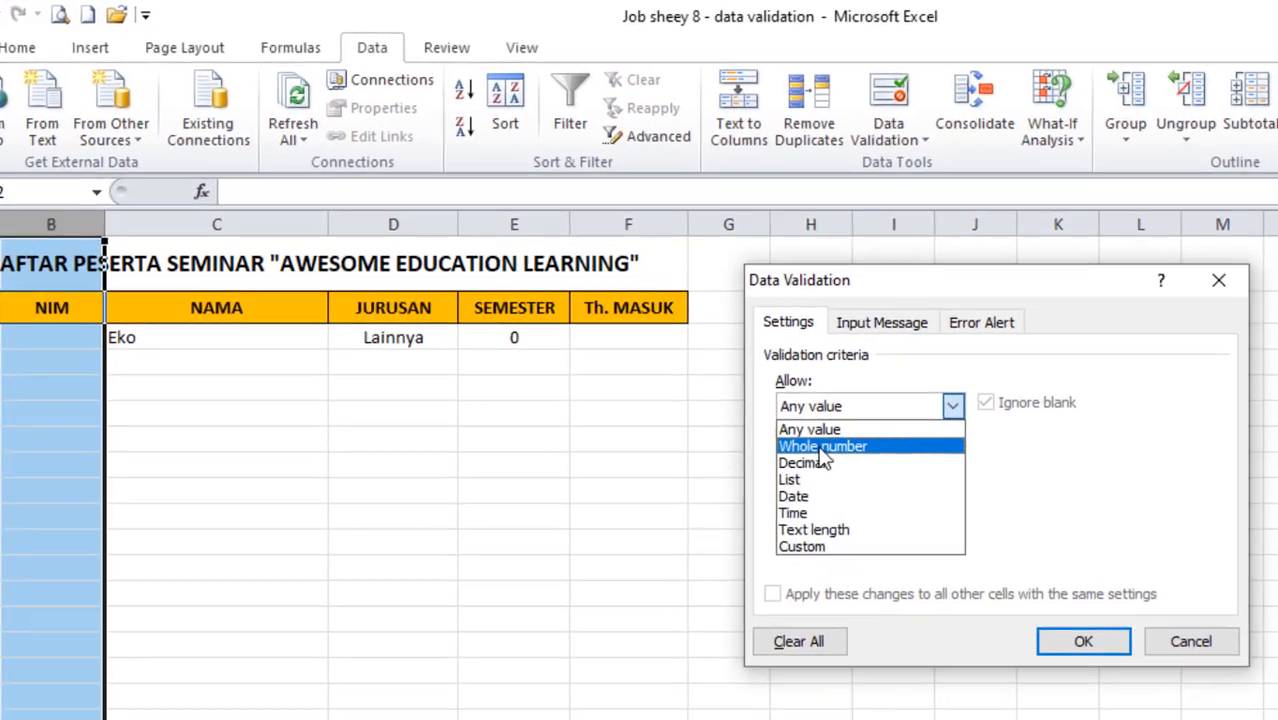
{"action": "left_click", "coordinate": [855, 415]}
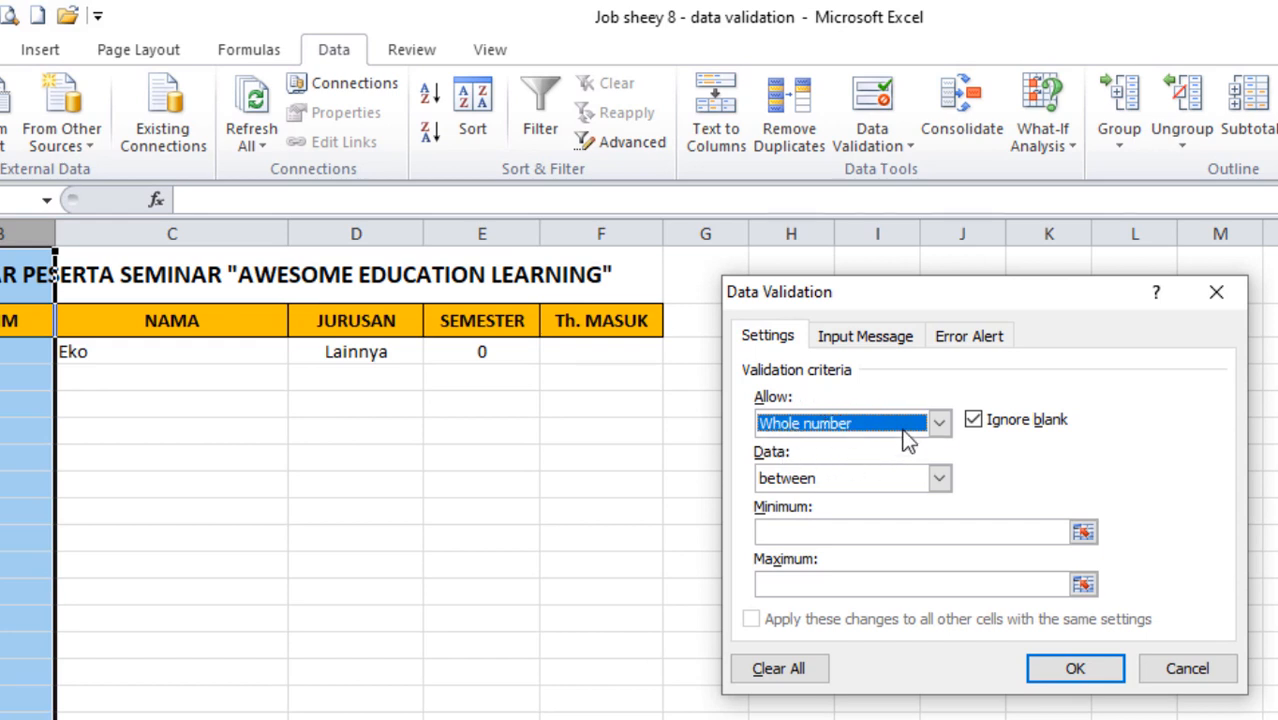
{"action": "left_click", "coordinate": [974, 421]}
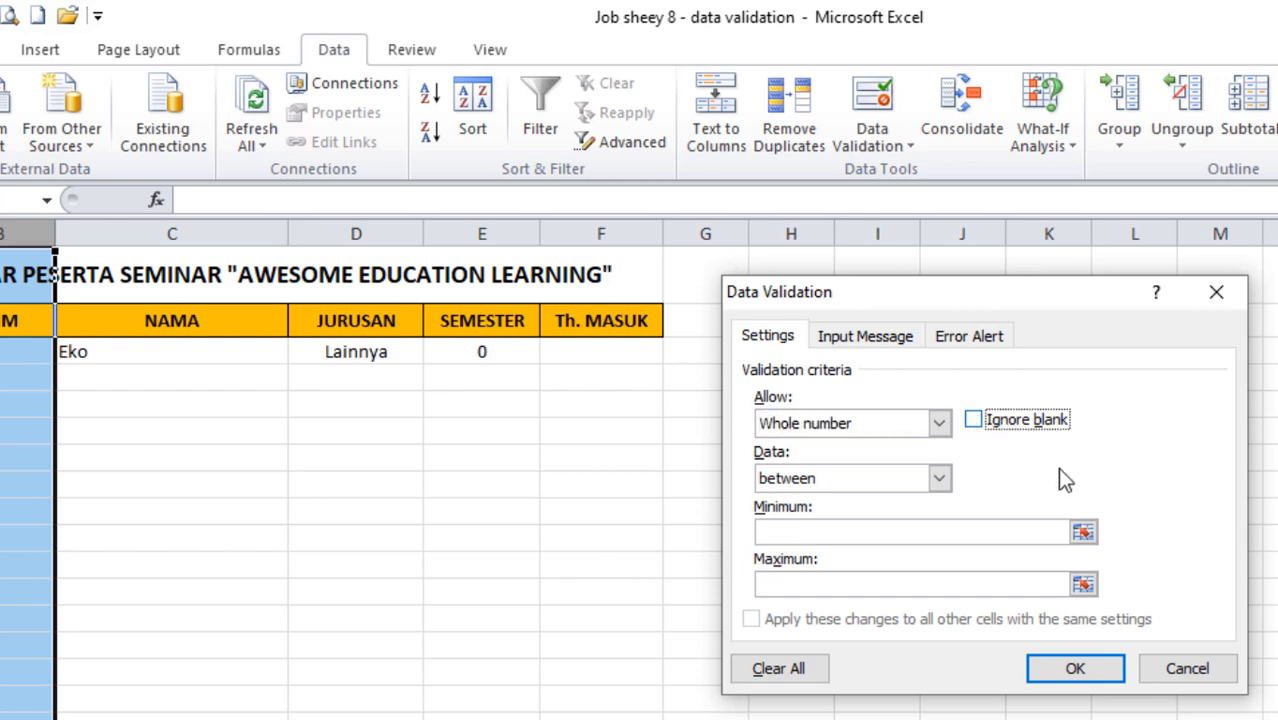
{"action": "left_click", "coordinate": [974, 421]}
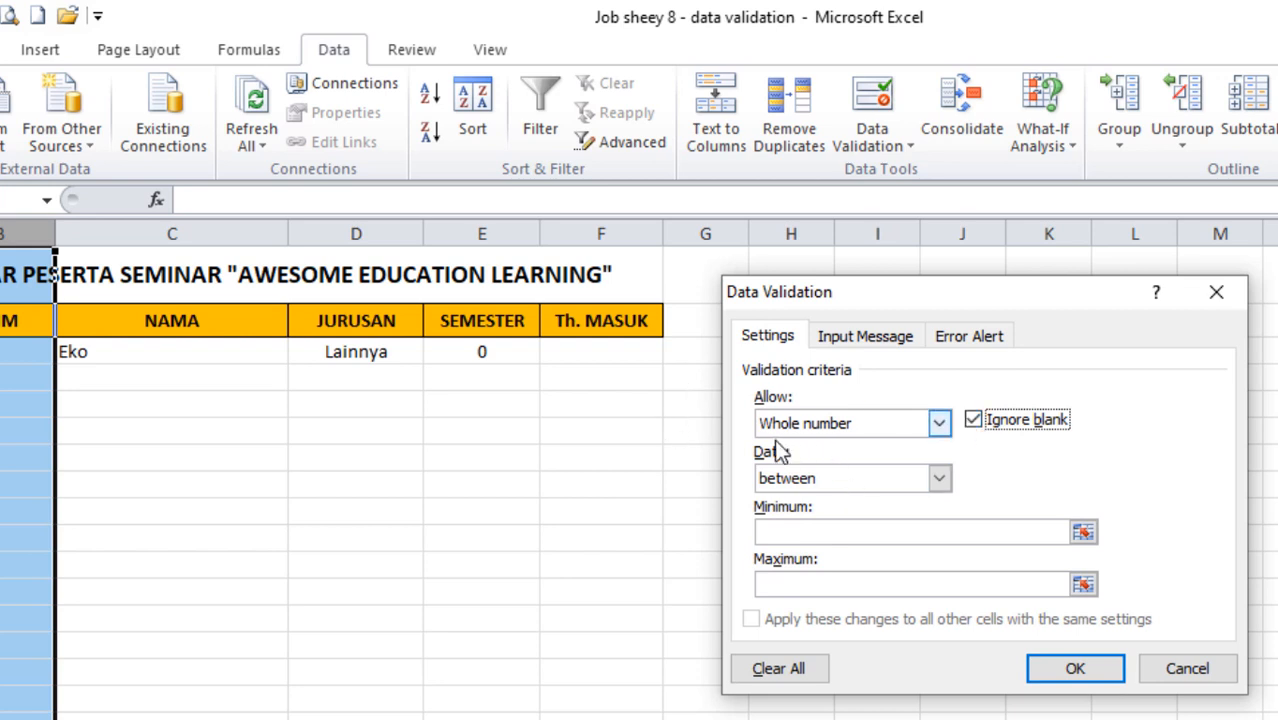
{"action": "left_click", "coordinate": [940, 480]}
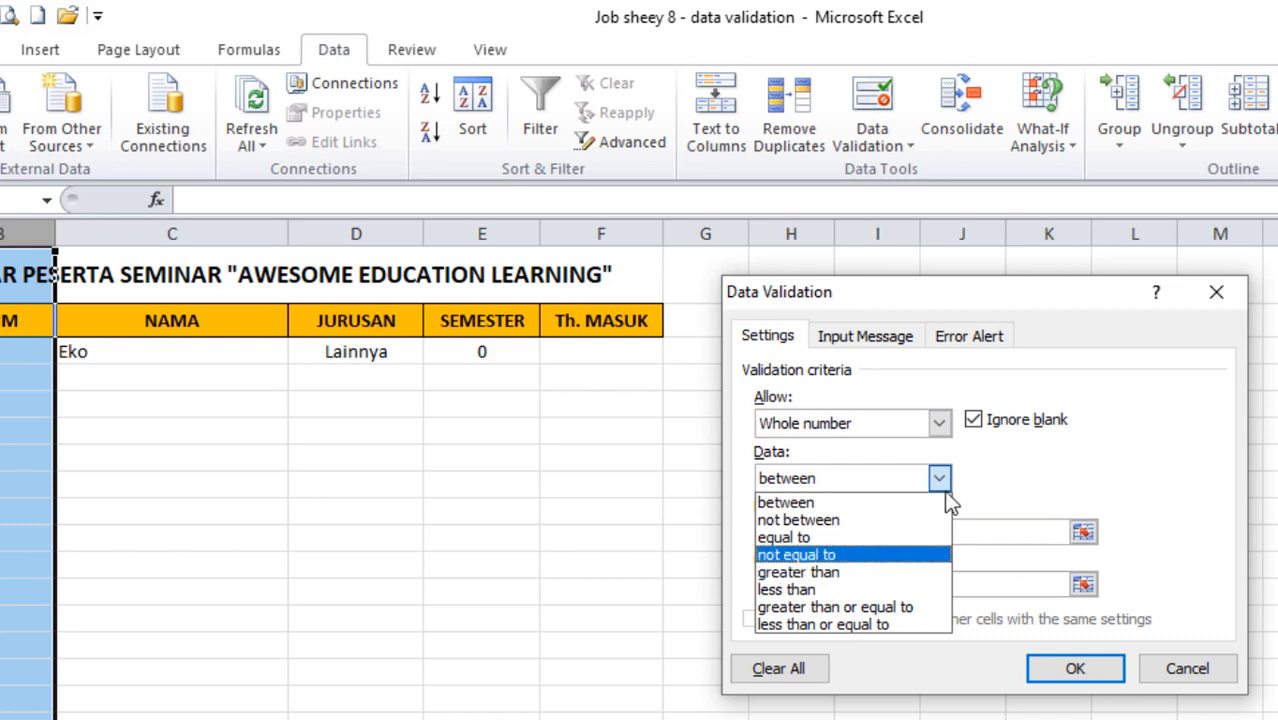
{"action": "left_click", "coordinate": [1010, 488]}
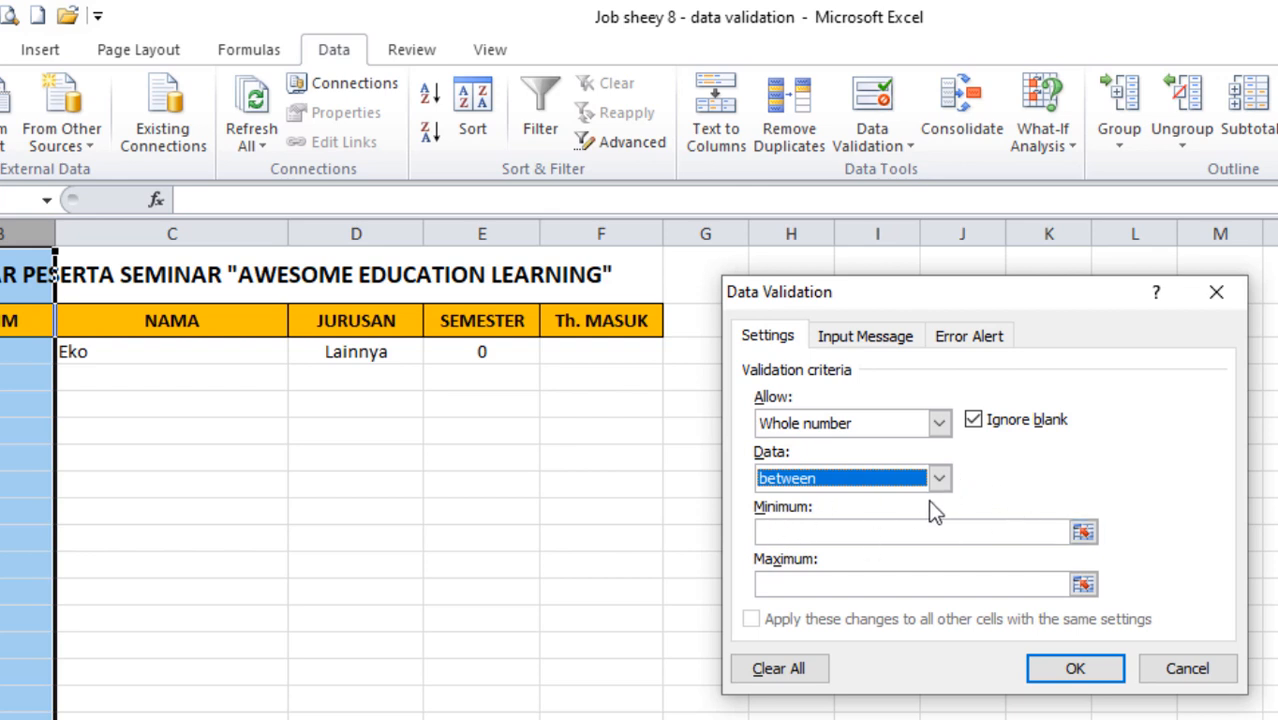
{"action": "left_click", "coordinate": [793, 531]}
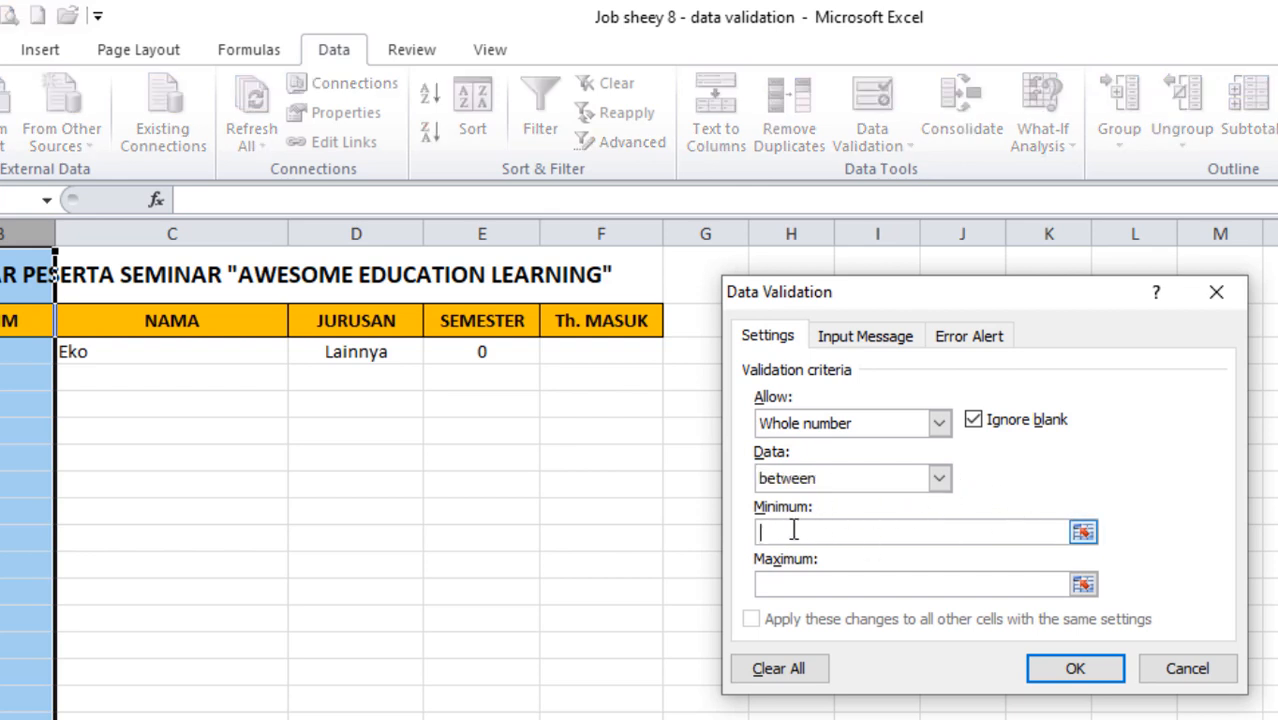
{"action": "type", "text": "0"}
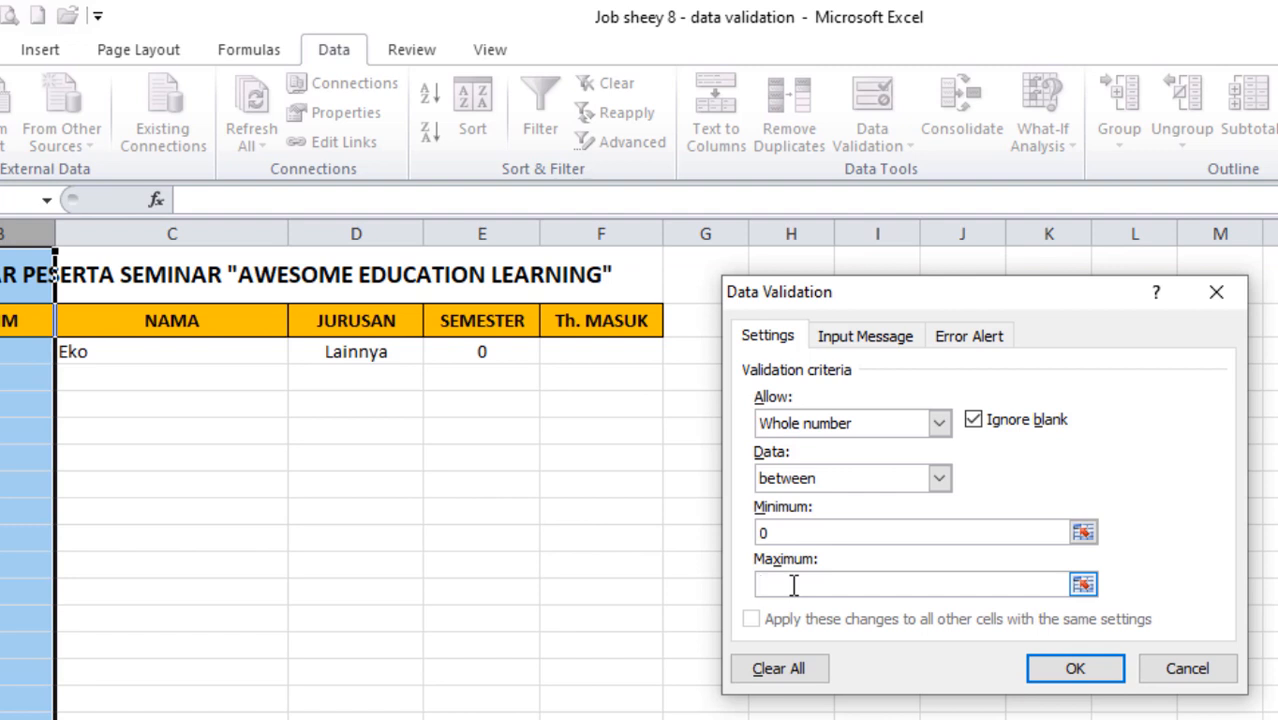
{"action": "type", "text": "1000000000"}
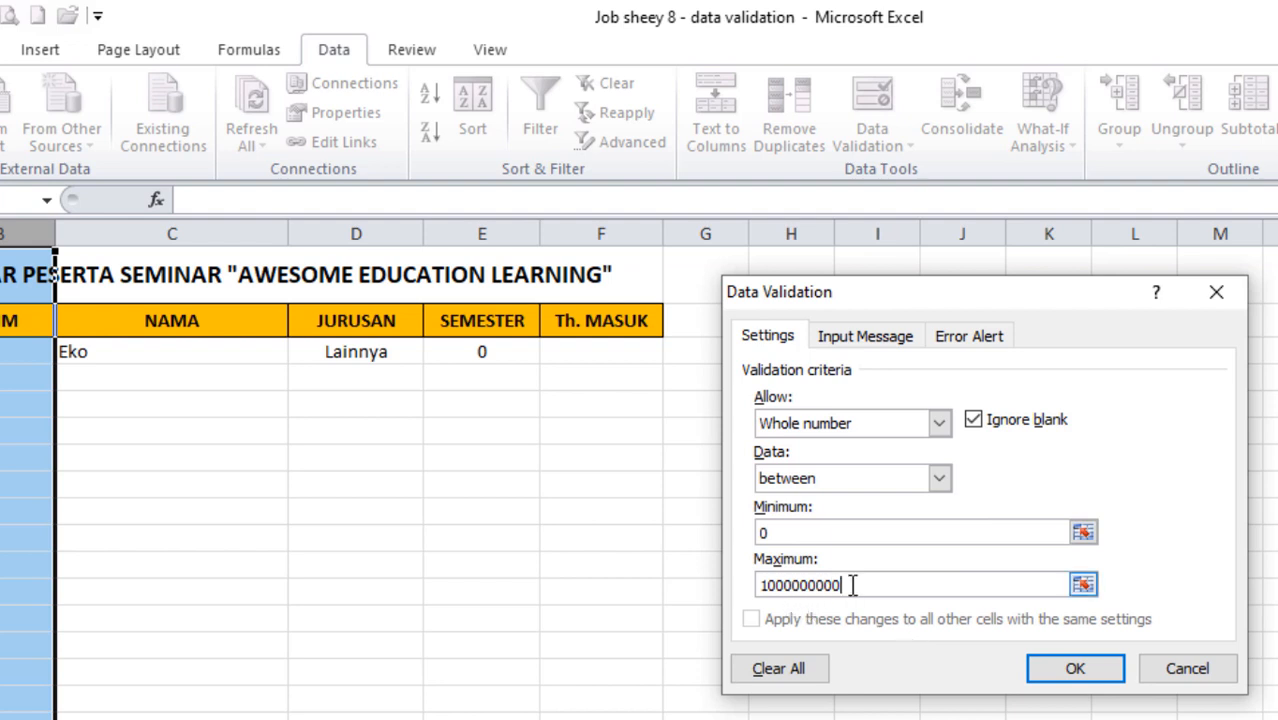
{"action": "left_click_drag", "start_coordinate": [850, 585], "coordinate": [729, 580]}
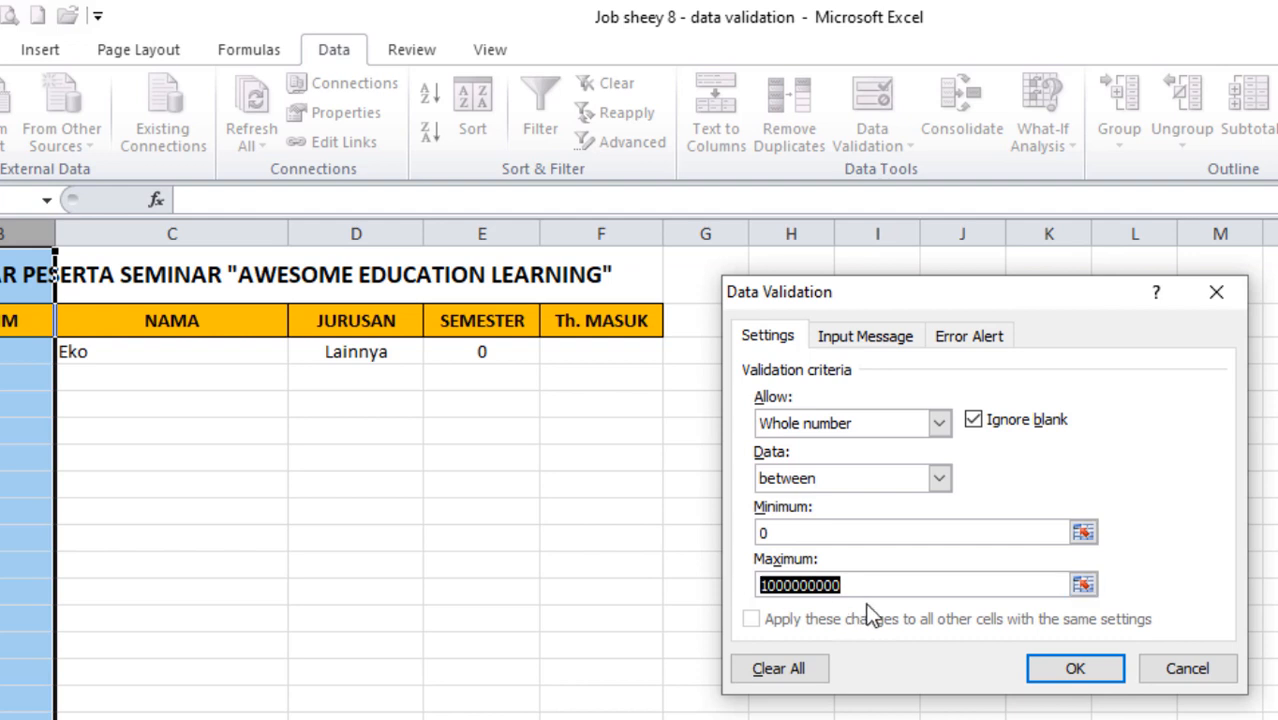
{"action": "left_click", "coordinate": [890, 583]}
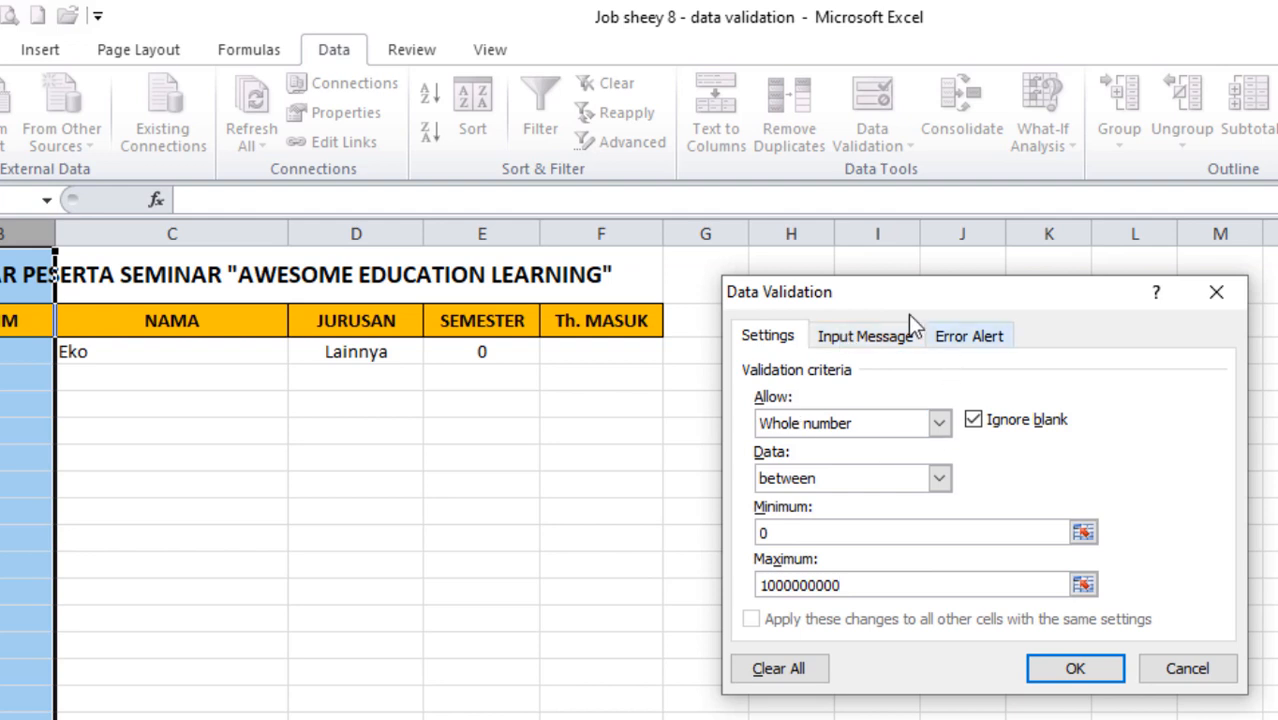
- Title the NIM column's input message "Info:" and begin its text with "NIM harus berupa Angka."
{"action": "left_click", "coordinate": [861, 340]}
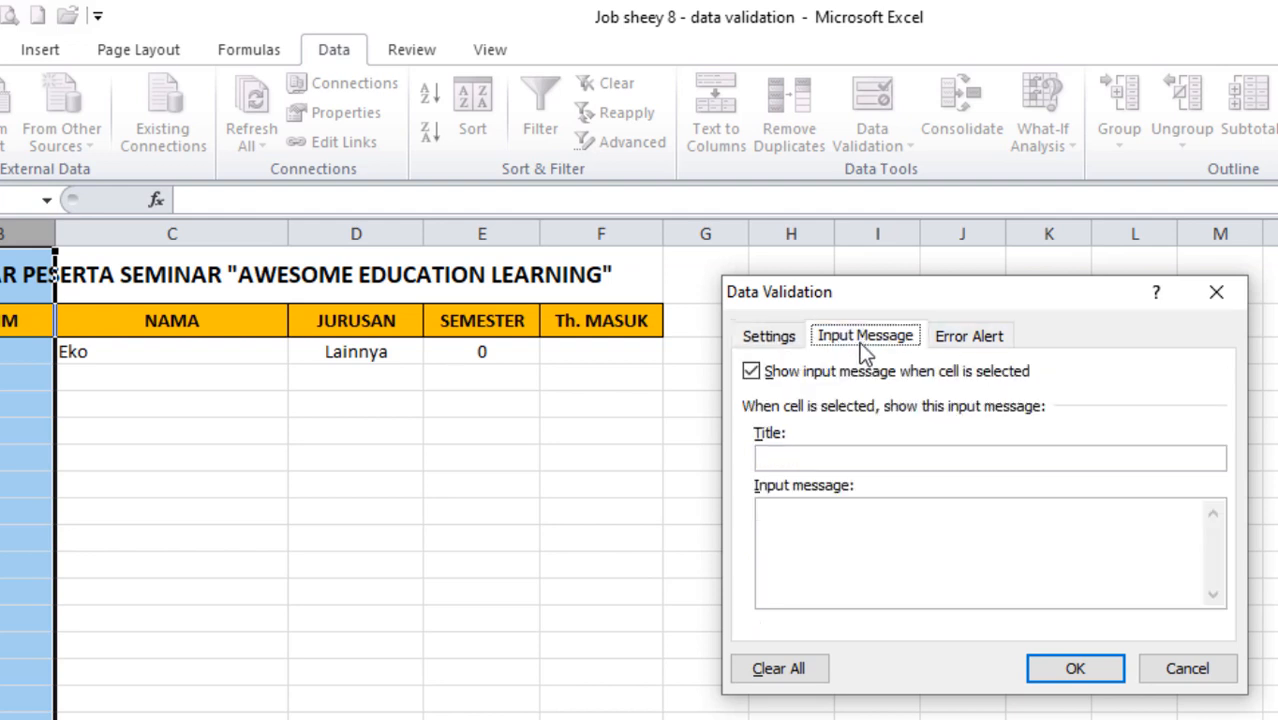
{"action": "left_click", "coordinate": [792, 460]}
{"action": "left_click", "coordinate": [822, 538]}
{"action": "type", "text": "NIM "}
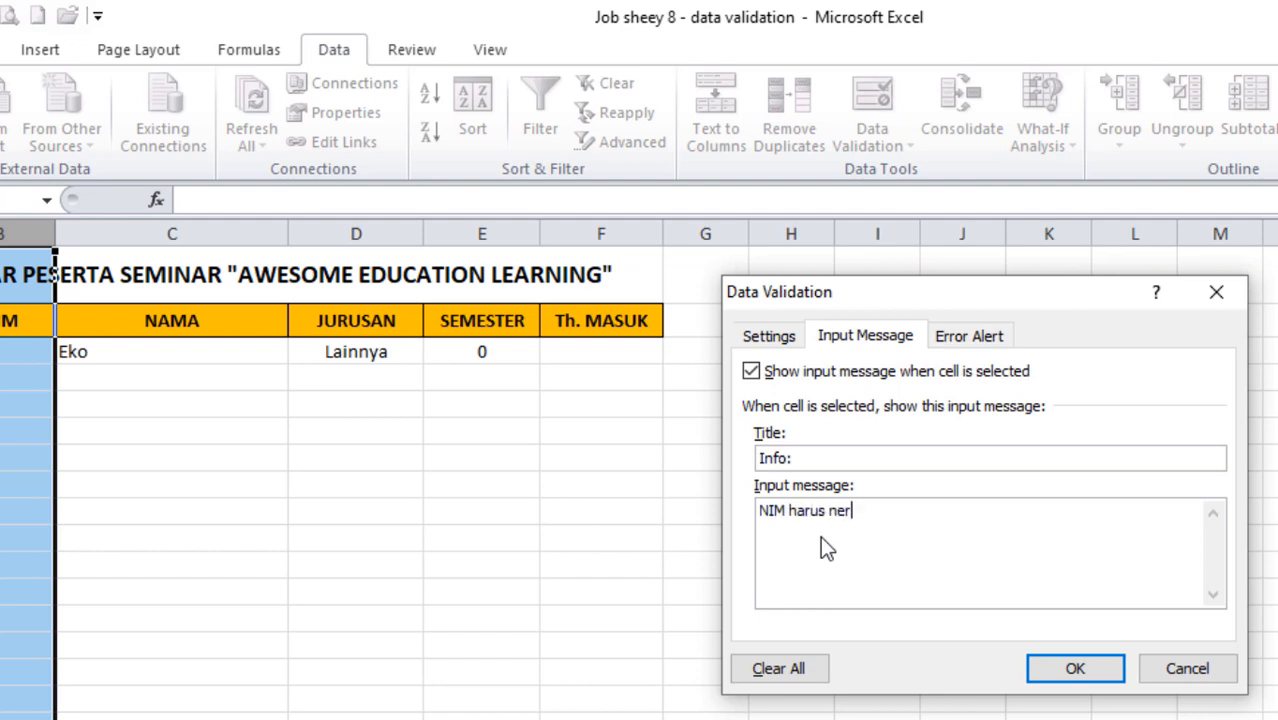
{"action": "type", "text": "harus berupa N"}
{"action": "key", "text": "BackSpace"}
{"action": "type", "text": "Anfka"}
{"action": "key", "text": "BackSpace"}
{"action": "key", "text": "BackSpace"}
{"action": "key", "text": "BackSpace"}
{"action": "type", "text": "gka. Jika"}
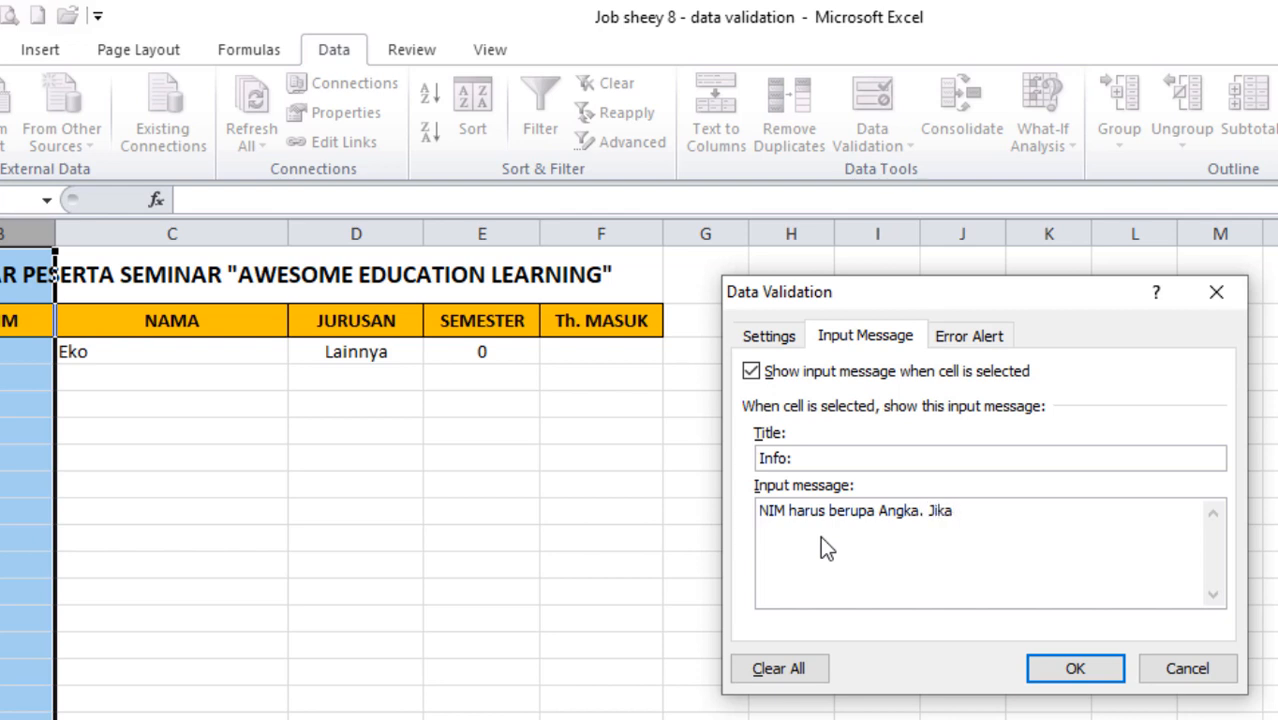
- Complete the NIM input message after its first sentence with the text: NIM "0" untuk bukan pelajar
{"action": "type", "text": " bukan"}
{"action": "key", "text": "BackSpace"}
{"action": "key", "text": "BackSpace"}
{"action": "key", "text": "BackSpace"}
{"action": "key", "text": "BackSpace"}
{"action": "key", "text": "BackSpace"}
{"action": "key", "text": "BackSpace"}
{"action": "key", "text": "BackSpace"}
{"action": "key", "text": "BackSpace"}
{"action": "key", "text": "BackSpace"}
{"action": "key", "text": "BackSpace"}
{"action": "type", "text": "NIM '"}
{"action": "key", "text": "BackSpace"}
{"action": "type", "text": "')"}
{"action": "key", "text": "BackSpace"}
{"action": "key", "text": "BackSpace"}
{"action": "type", "text": "\"0\" hanya untu"}
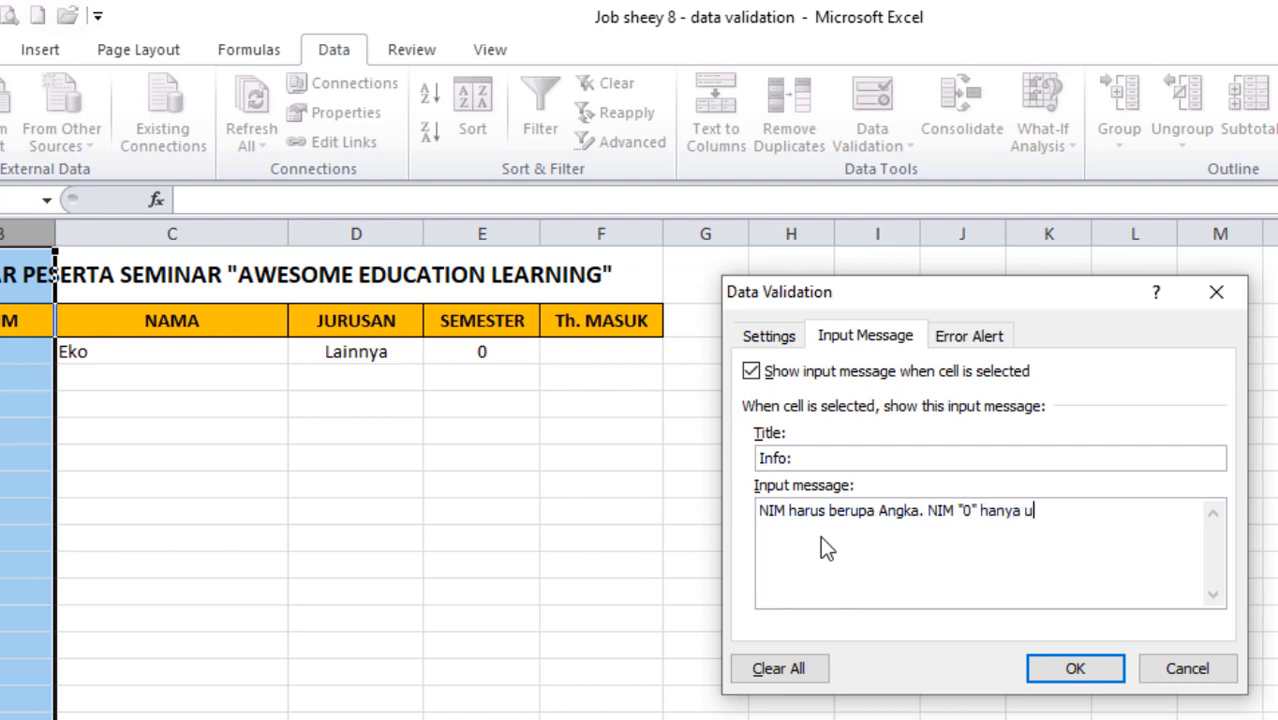
{"action": "key", "text": "BackSpace"}
{"action": "key", "text": "BackSpace"}
{"action": "key", "text": "BackSpace"}
{"action": "key", "text": "BackSpace"}
{"action": "key", "text": "BackSpace"}
{"action": "key", "text": "BackSpace"}
{"action": "key", "text": "BackSpace"}
{"action": "key", "text": "BackSpace"}
{"action": "key", "text": "BackSpace"}
{"action": "key", "text": "BackSpace"}
{"action": "type", "text": "untuk bukan pelajar"}
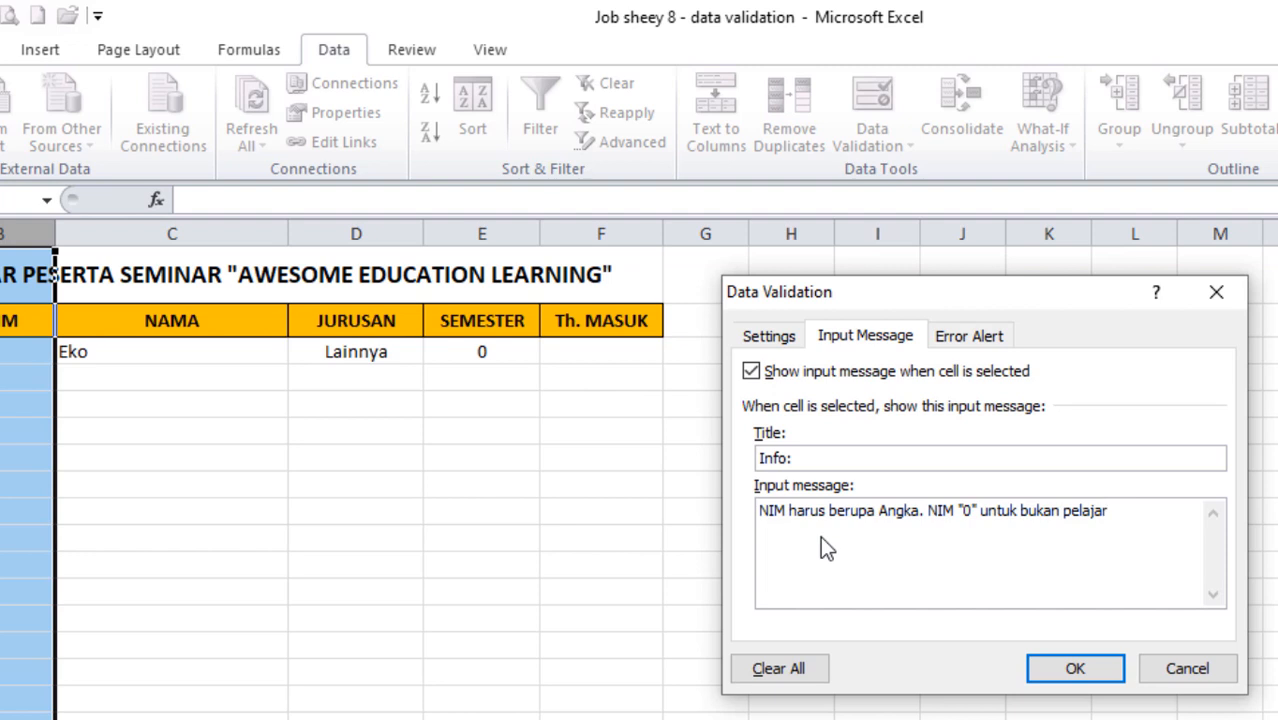
- Give the NIM rule a Stop error alert titled "UPS" reading "Yang dimasukkan salah, bisa jadi teks atau digit NIM terlalu panjang" and apply it
{"action": "left_click", "coordinate": [988, 338]}
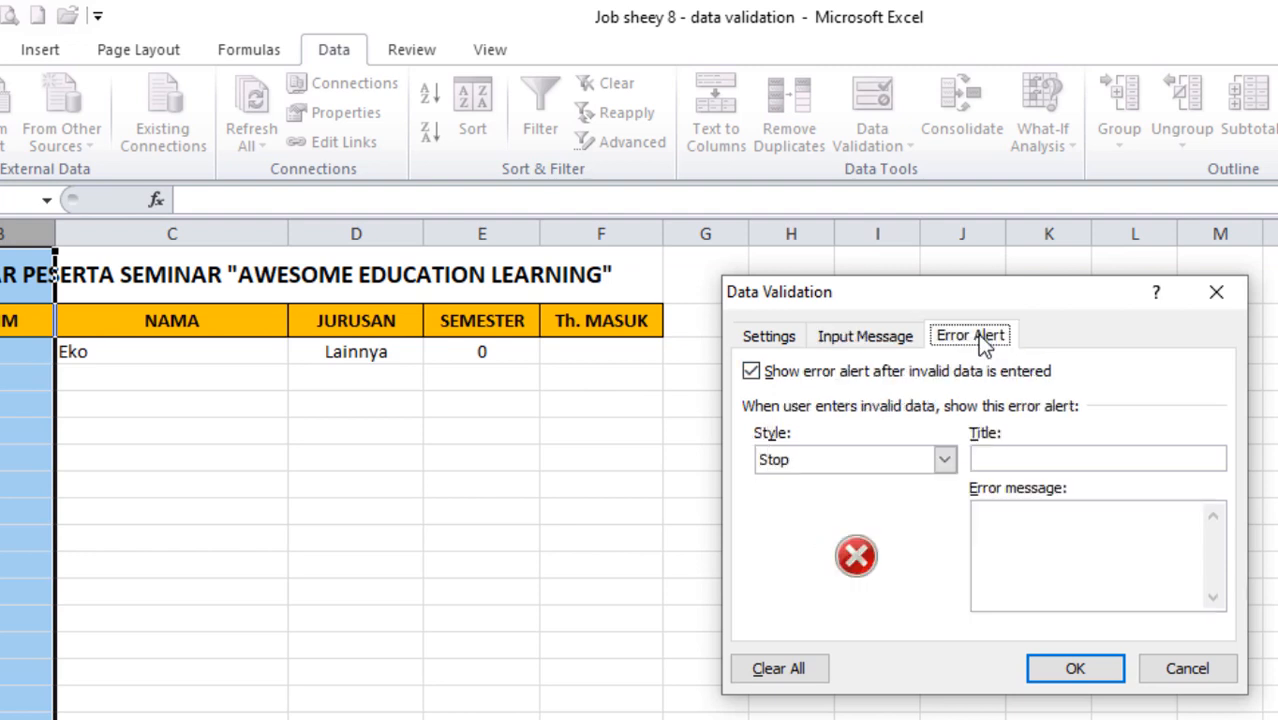
{"action": "left_click", "coordinate": [990, 458]}
{"action": "type", "text": "UPS"}
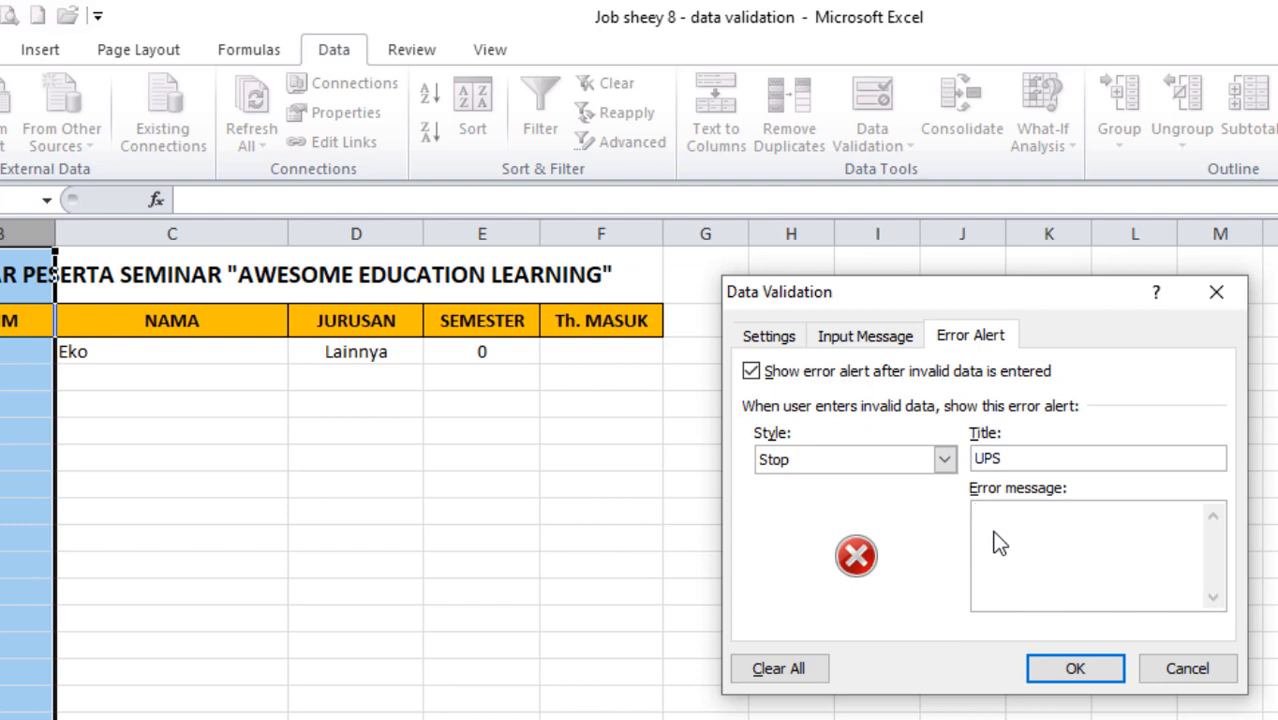
{"action": "type", "text": "Yang dimasukkan s"}
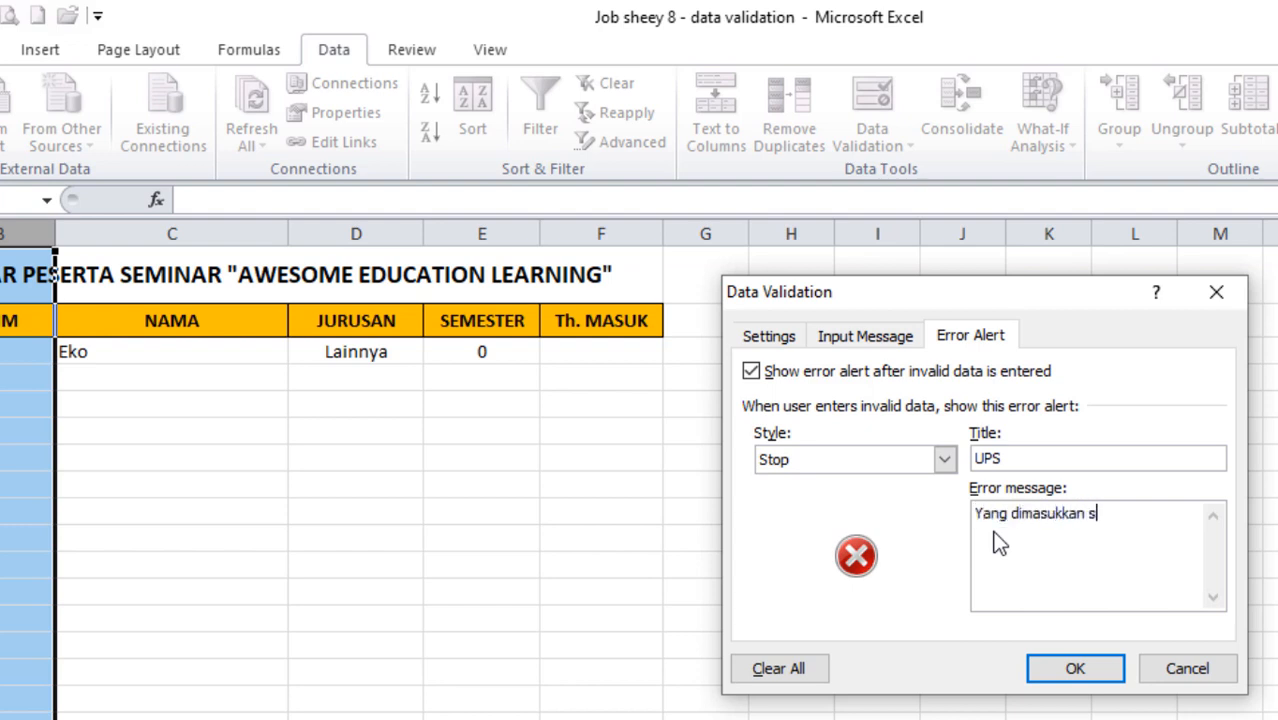
{"action": "type", "text": "alah"}
{"action": "type", "text": ", bisa jadi teks "}
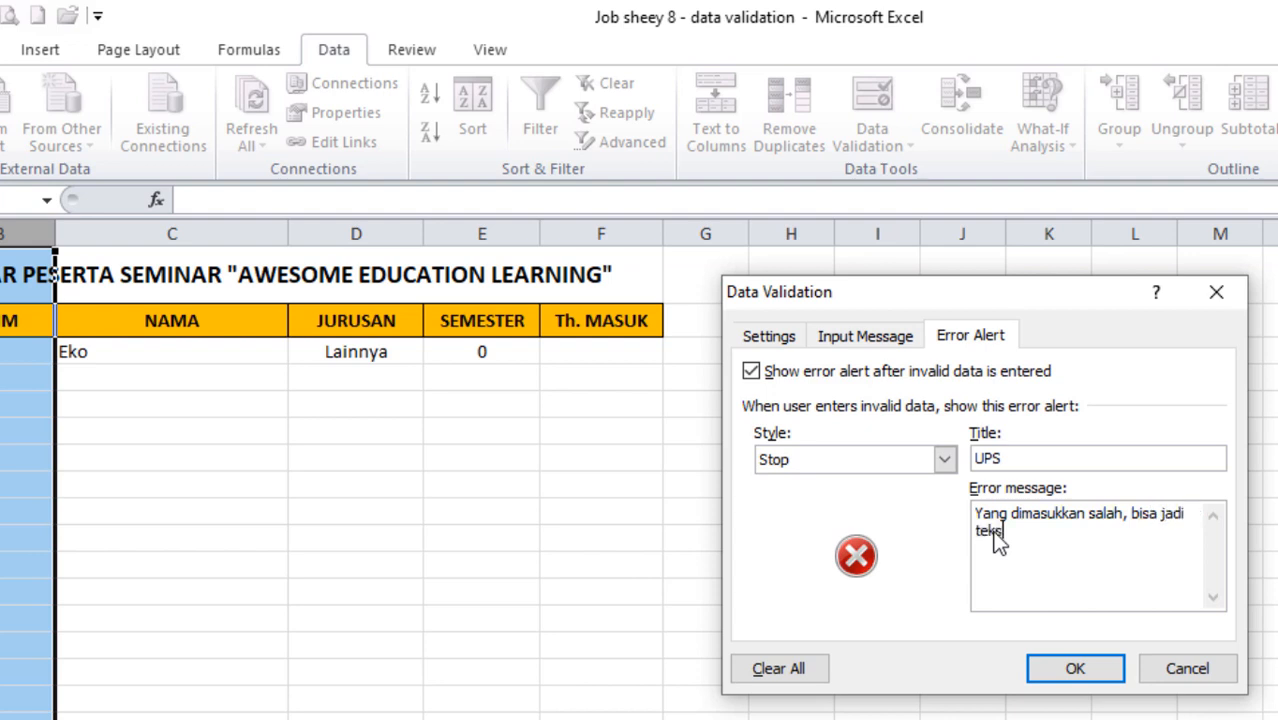
{"action": "type", "text": "atau digit NIM ter"}
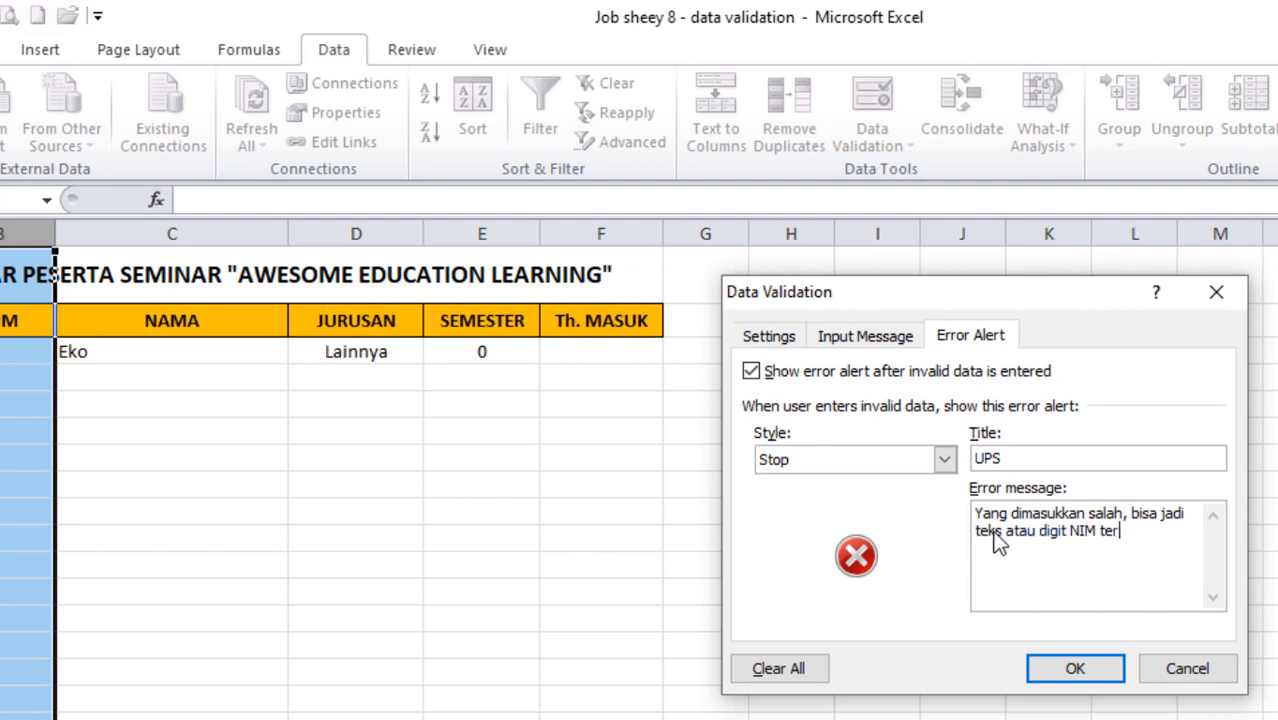
{"action": "type", "text": "lalu panjang"}
{"action": "left_click", "coordinate": [1075, 668]}
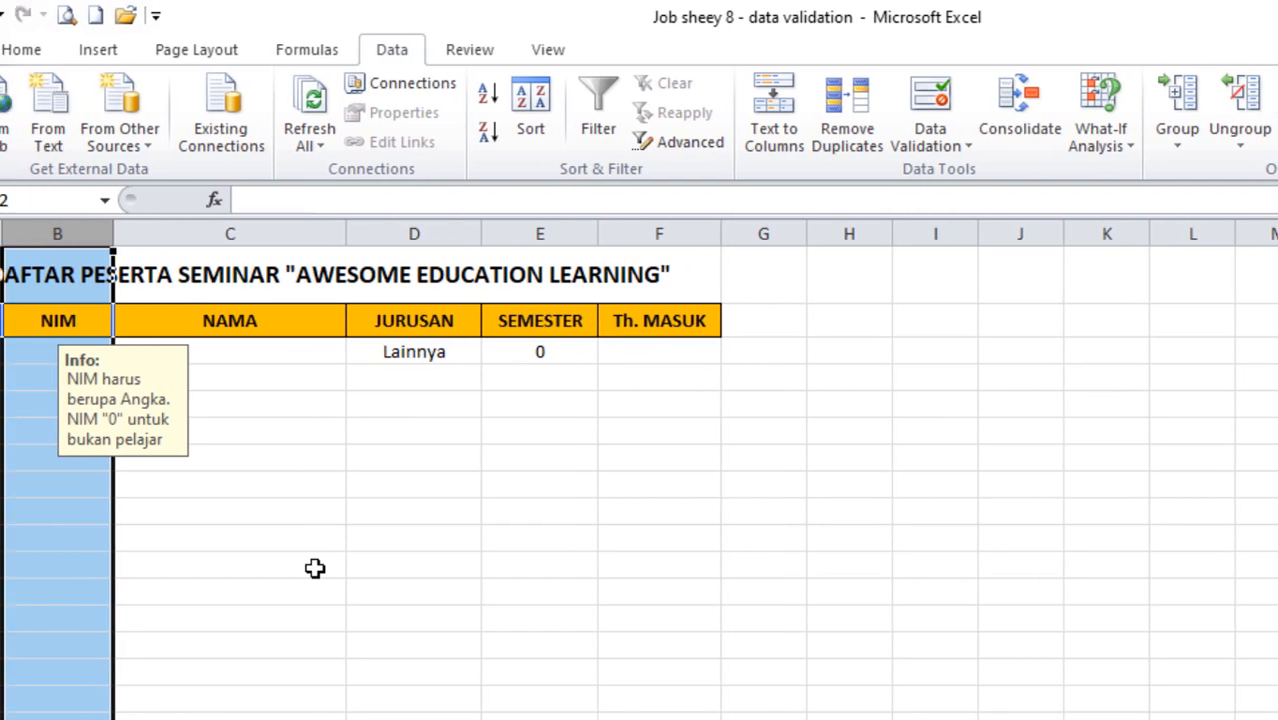
- Check where the input message appears on the NIM header, the cells below it and the sheet title
{"action": "left_click", "coordinate": [254, 564]}
{"action": "left_click", "coordinate": [135, 236]}
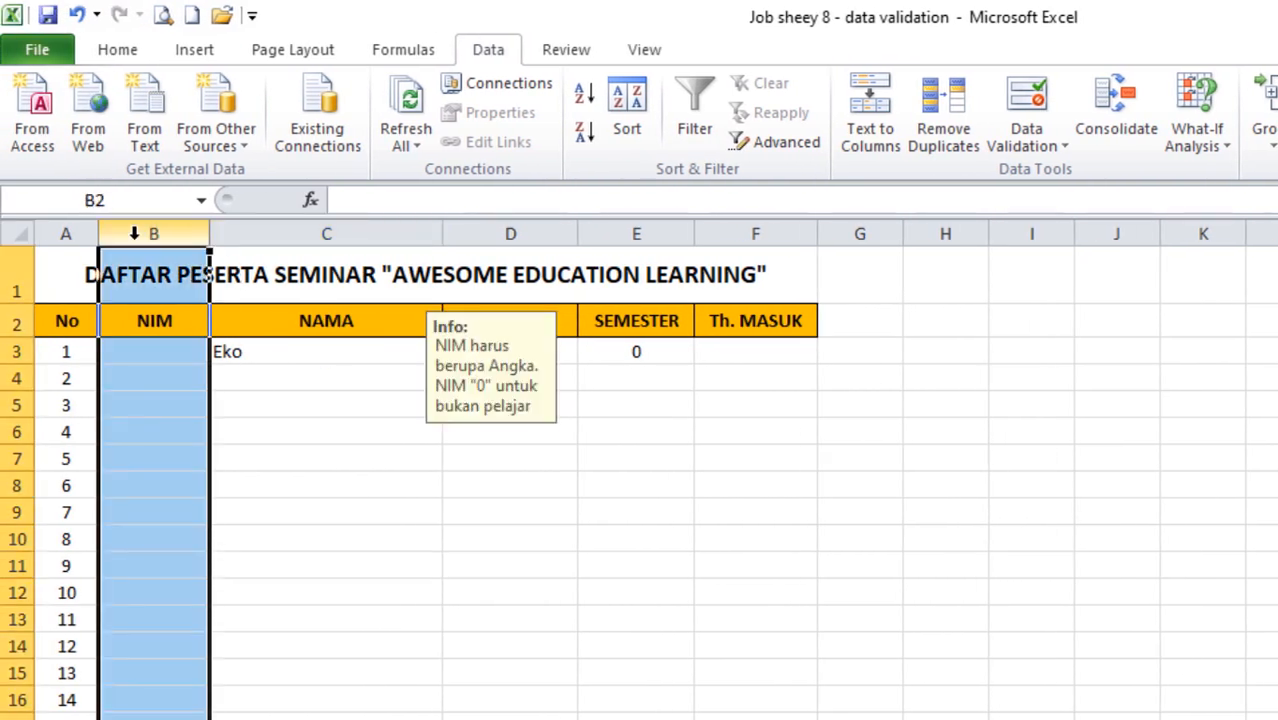
{"action": "left_click", "coordinate": [163, 326]}
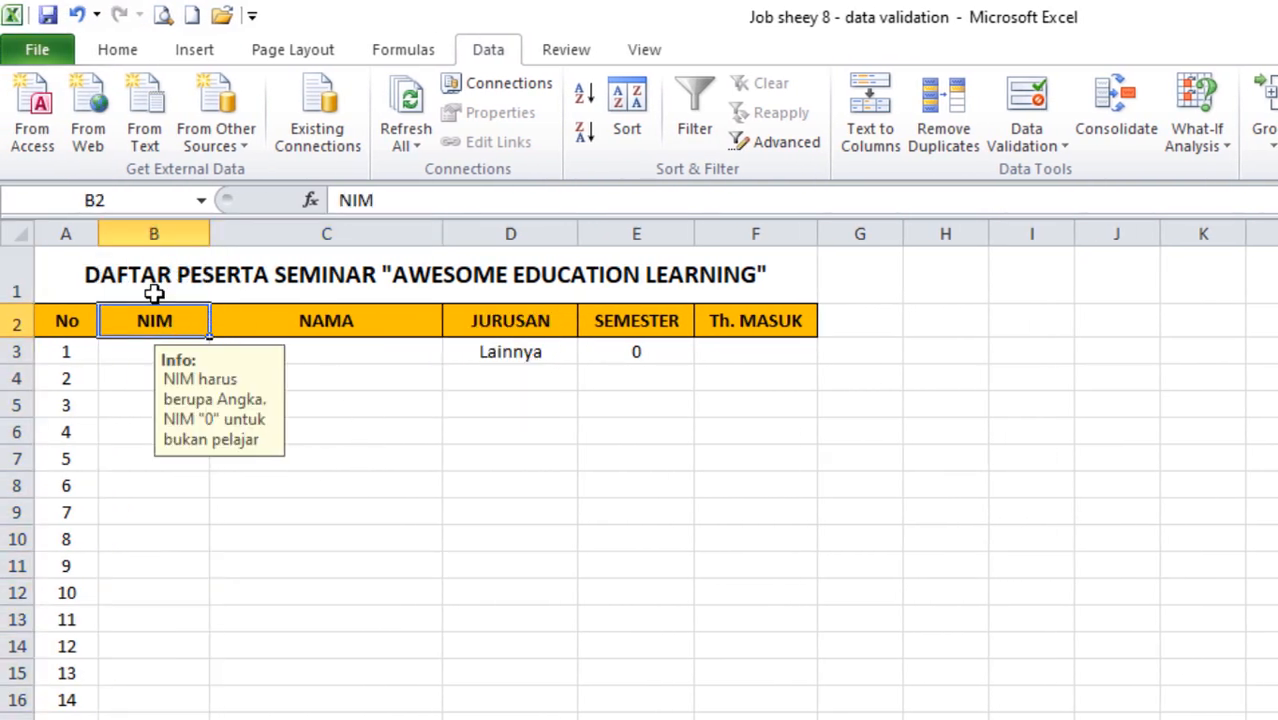
{"action": "left_click", "coordinate": [129, 357]}
{"action": "left_click", "coordinate": [131, 380]}
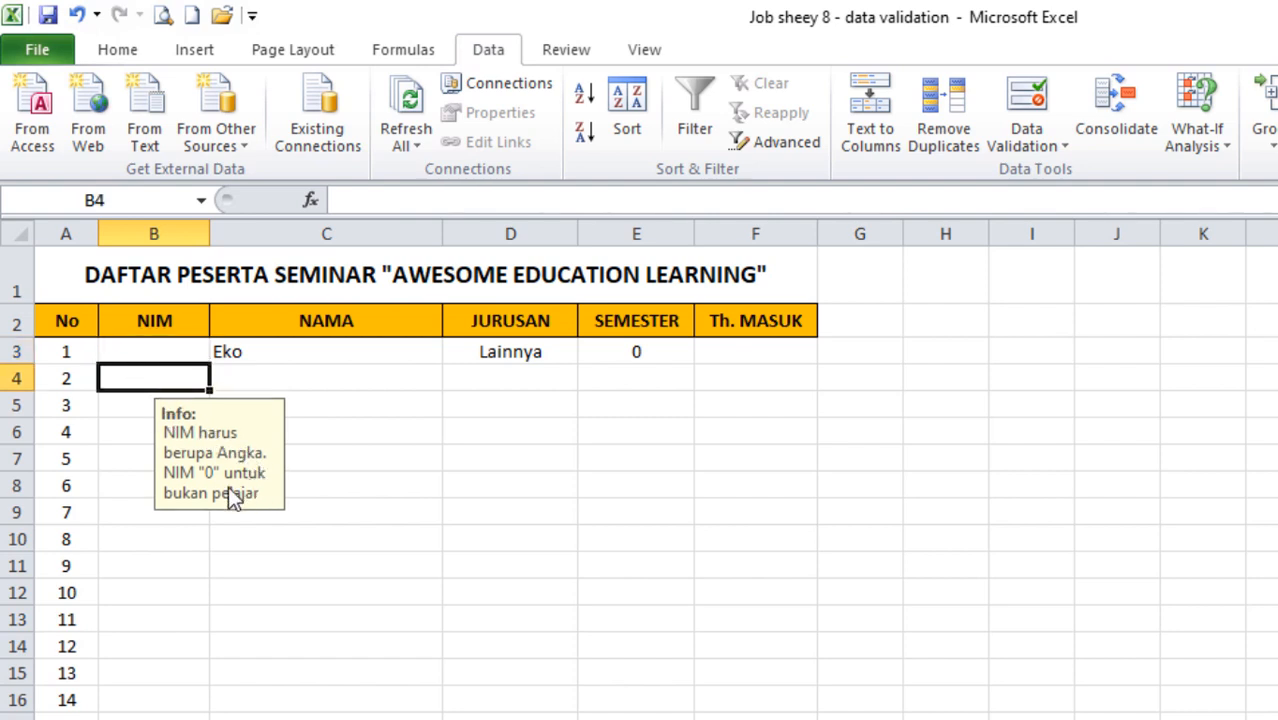
{"action": "left_click", "coordinate": [155, 352]}
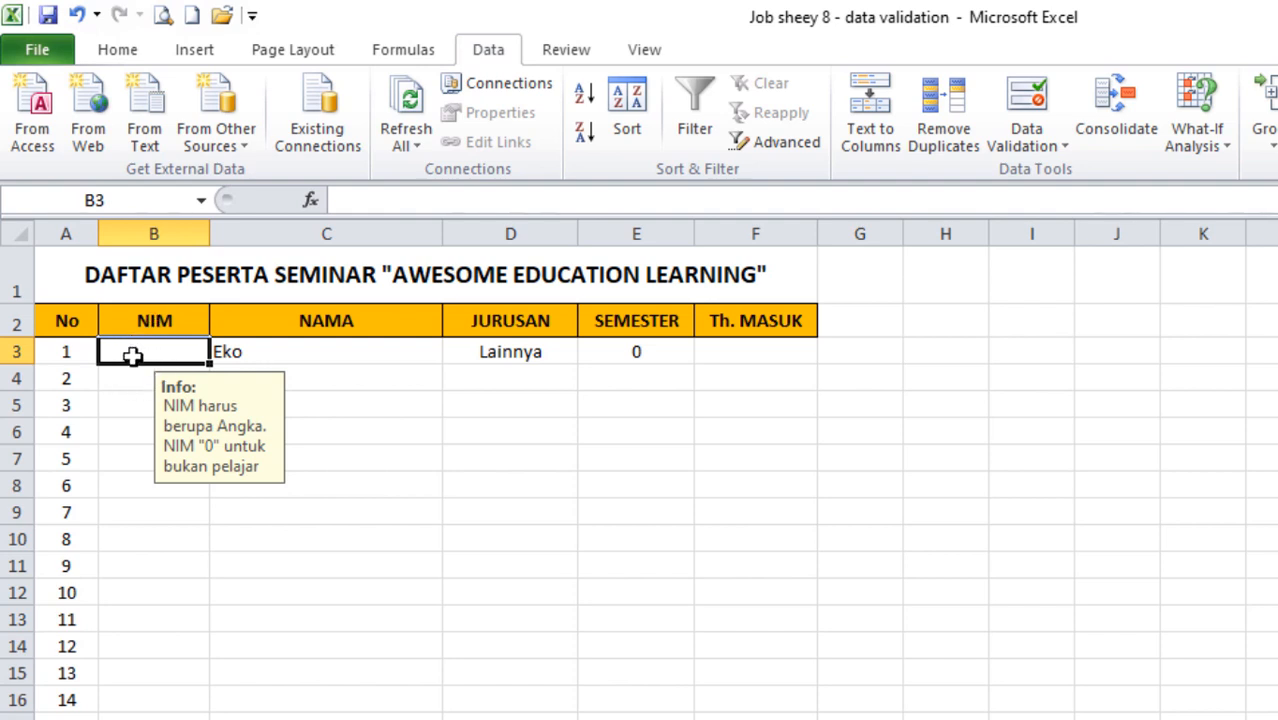
{"action": "left_click", "coordinate": [169, 311]}
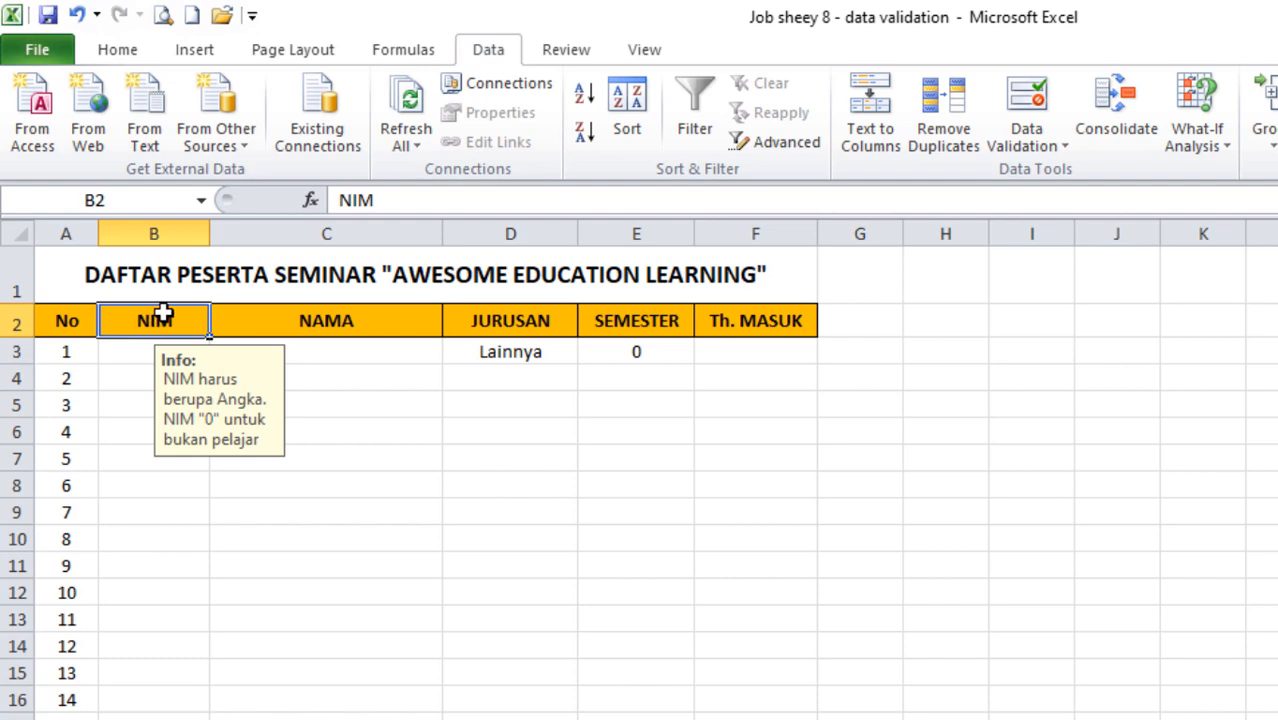
{"action": "left_click", "coordinate": [167, 279]}
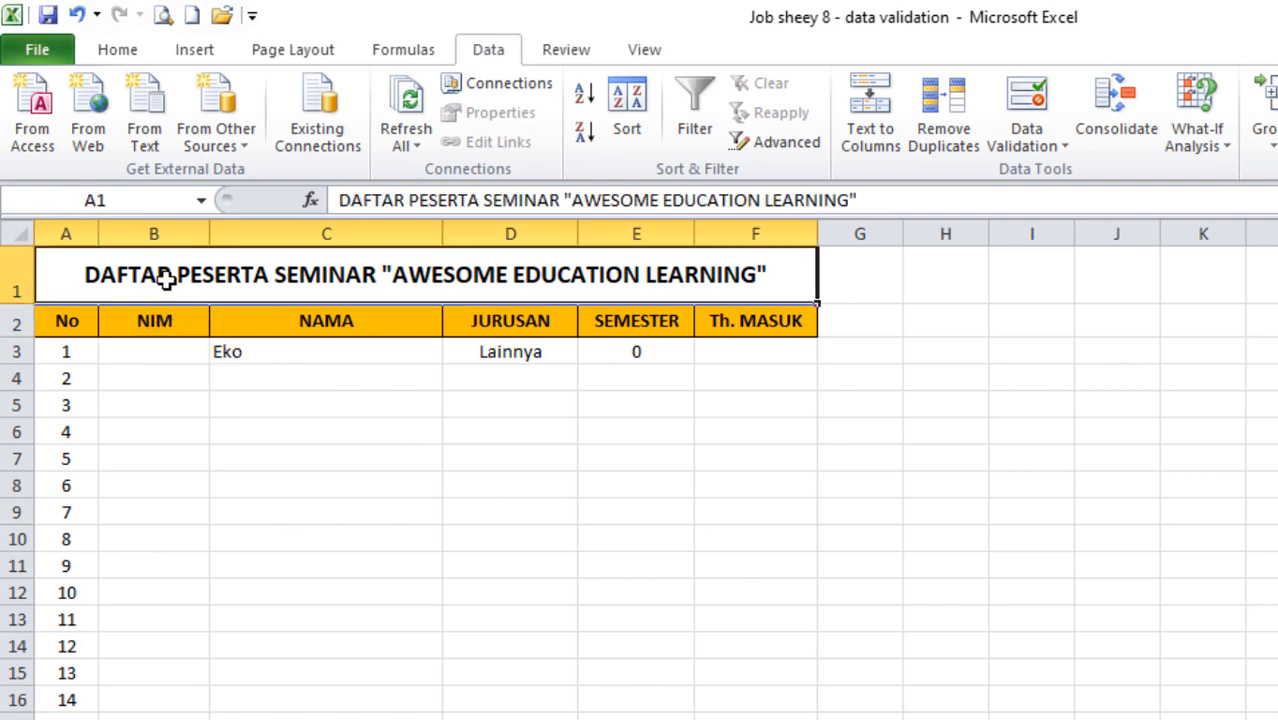
- Clear all data validation settings from the NIM header cell B2 and apply the change
{"action": "left_click", "coordinate": [167, 322]}
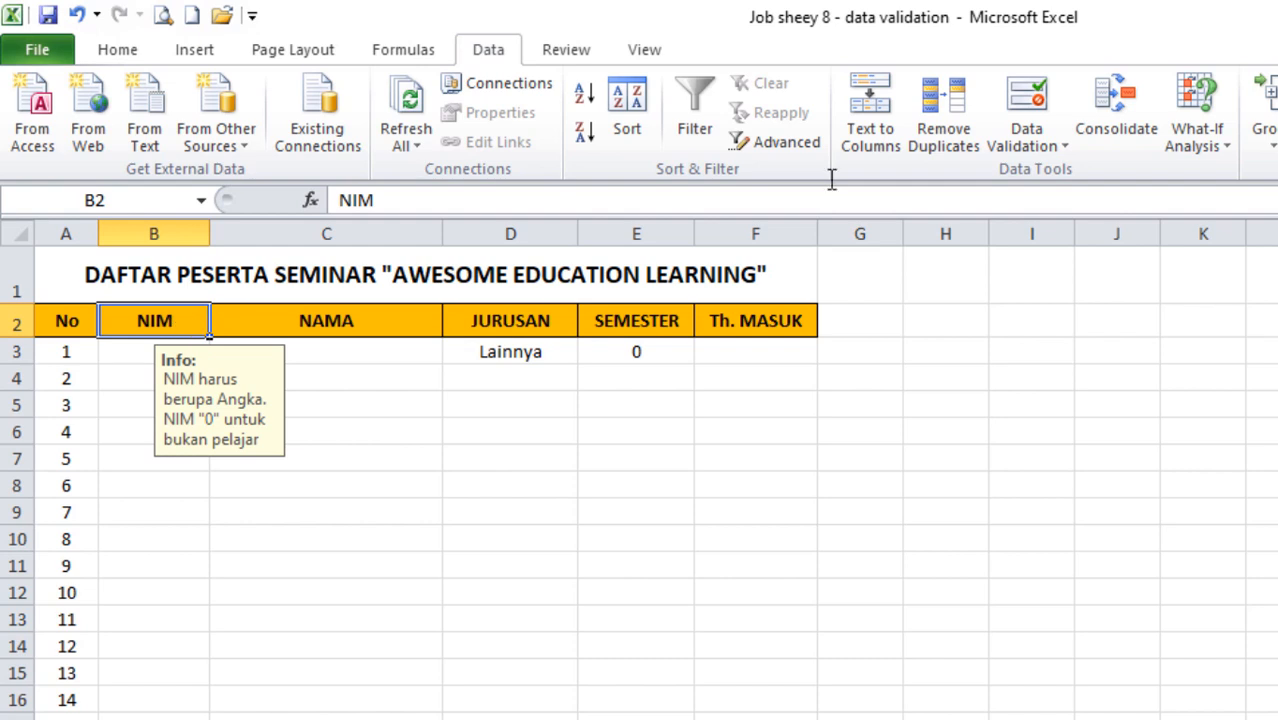
{"action": "left_click", "coordinate": [1055, 146]}
{"action": "left_click", "coordinate": [940, 174]}
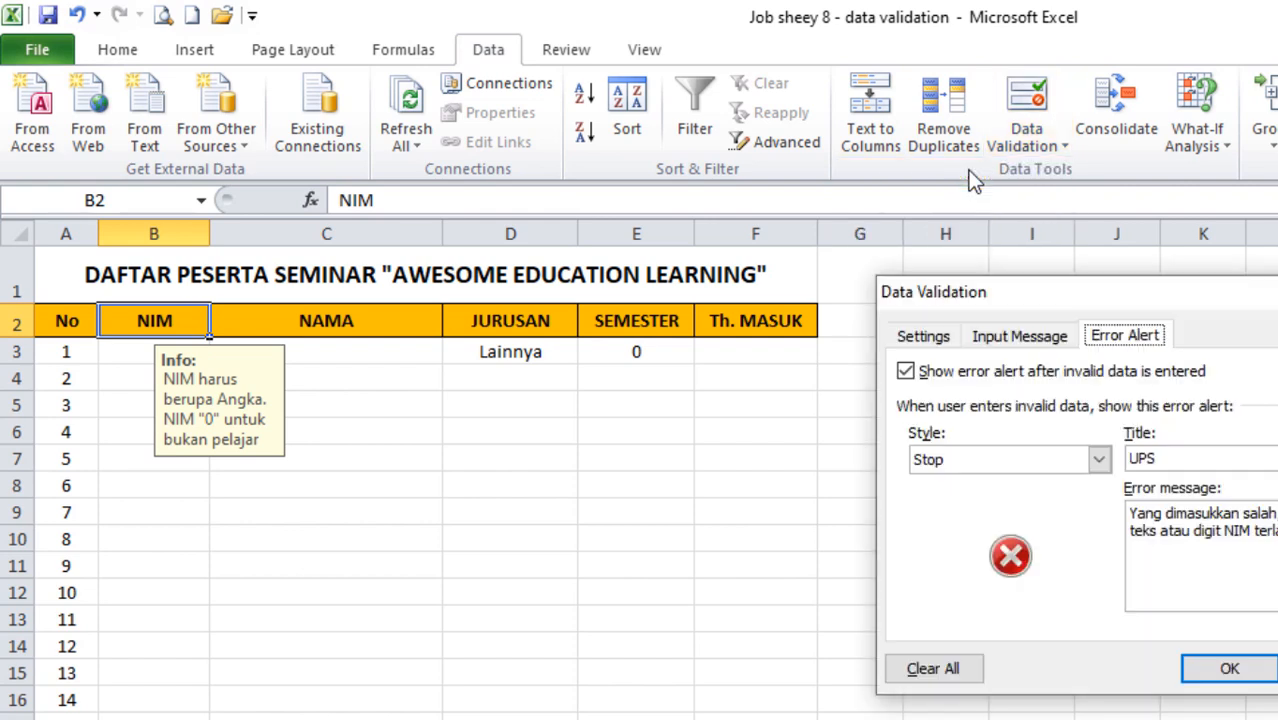
{"action": "left_click", "coordinate": [922, 337]}
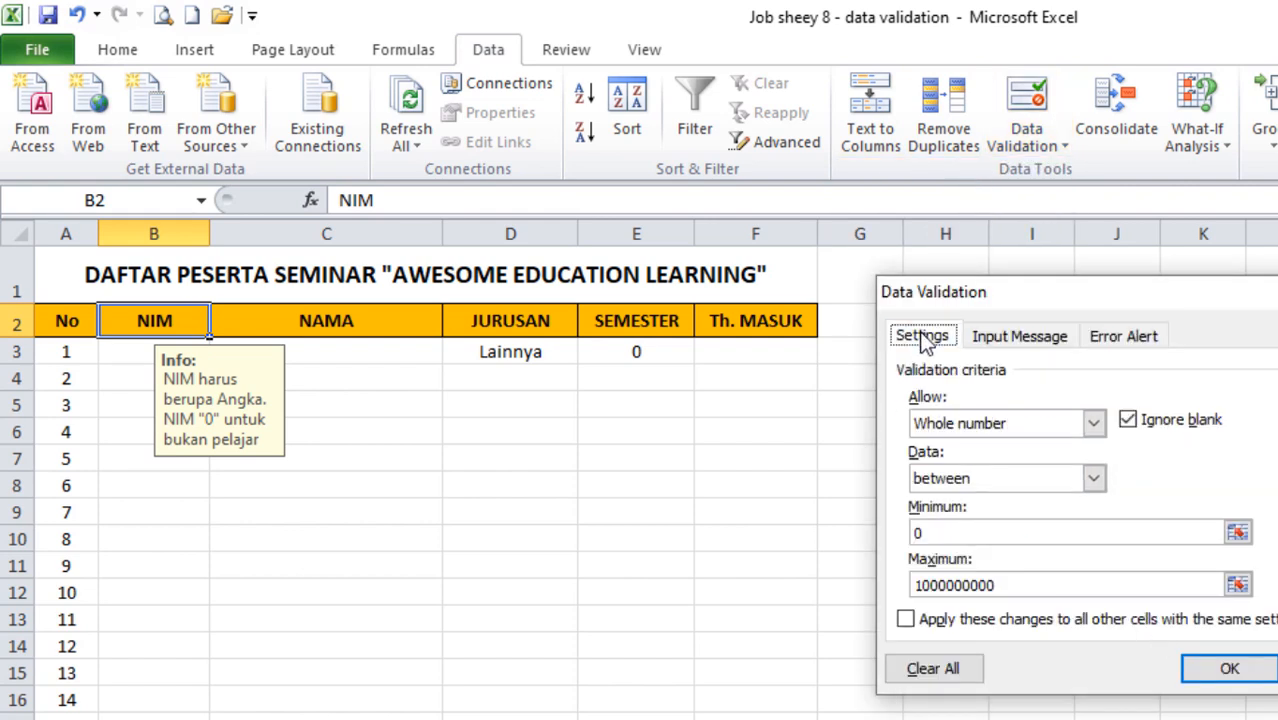
{"action": "left_click", "coordinate": [920, 672]}
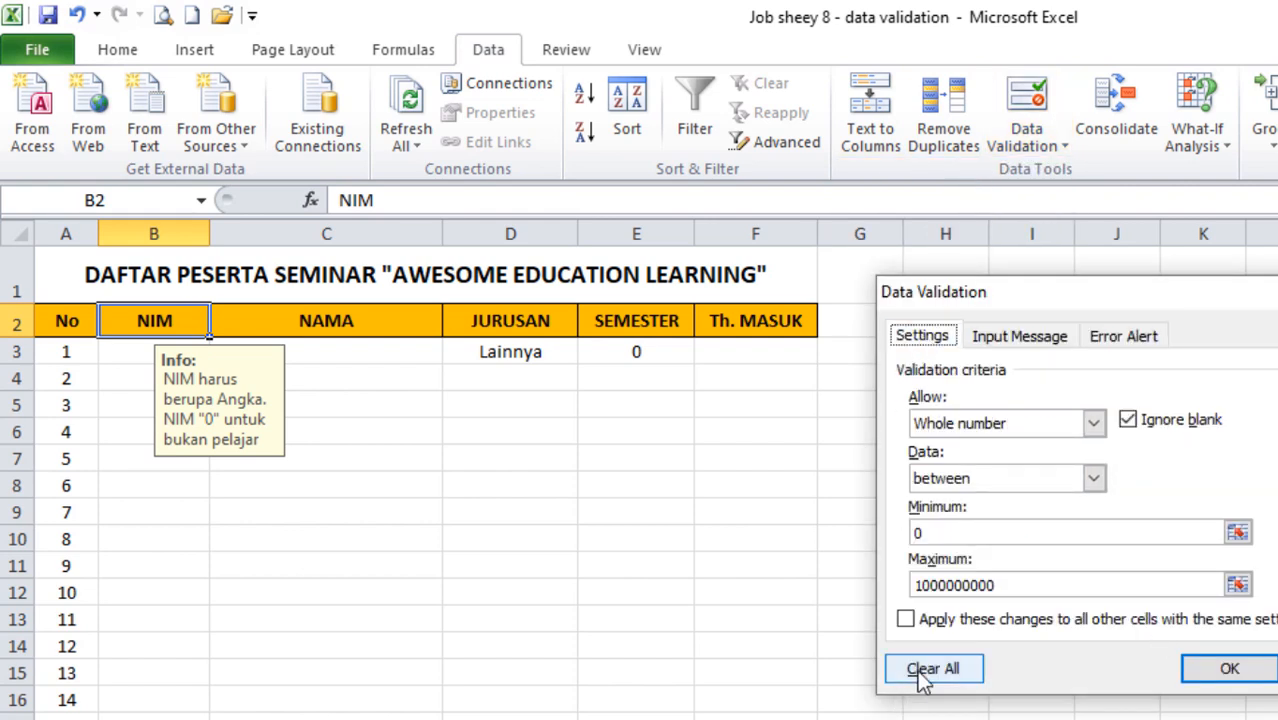
{"action": "left_click", "coordinate": [1030, 338]}
{"action": "left_click", "coordinate": [1105, 340]}
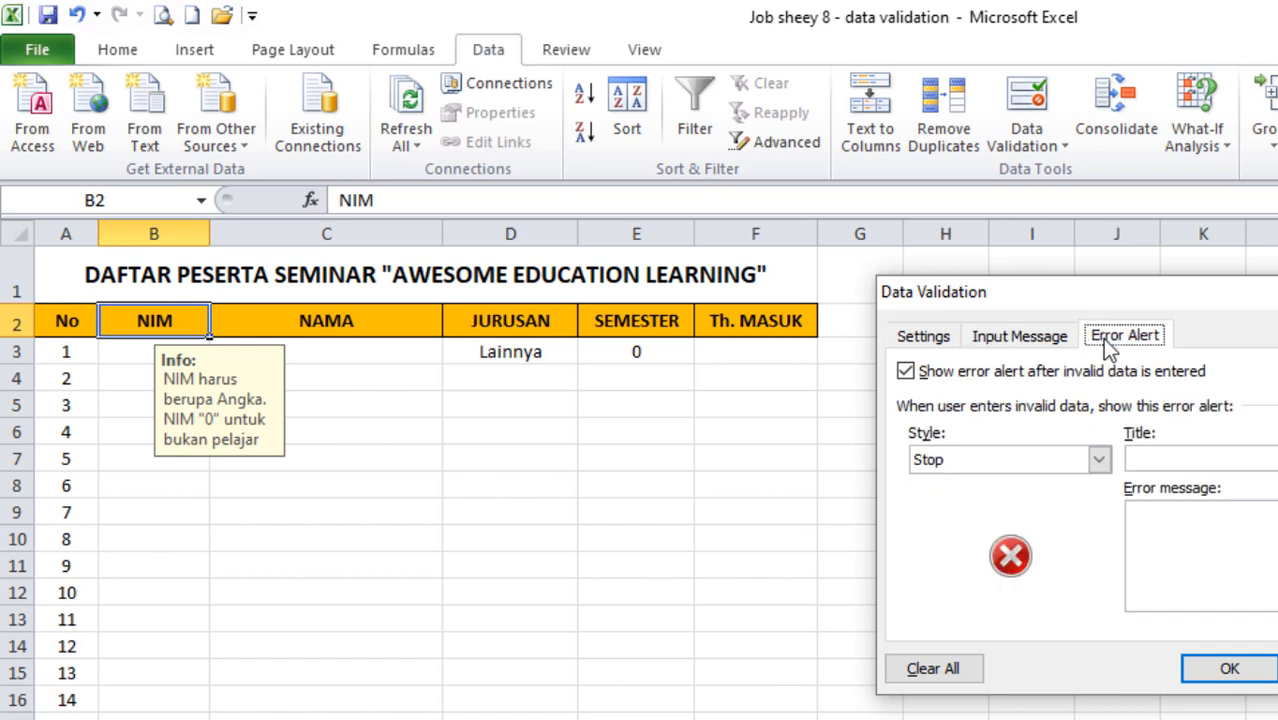
{"action": "left_click", "coordinate": [940, 340]}
{"action": "left_click", "coordinate": [1232, 670]}
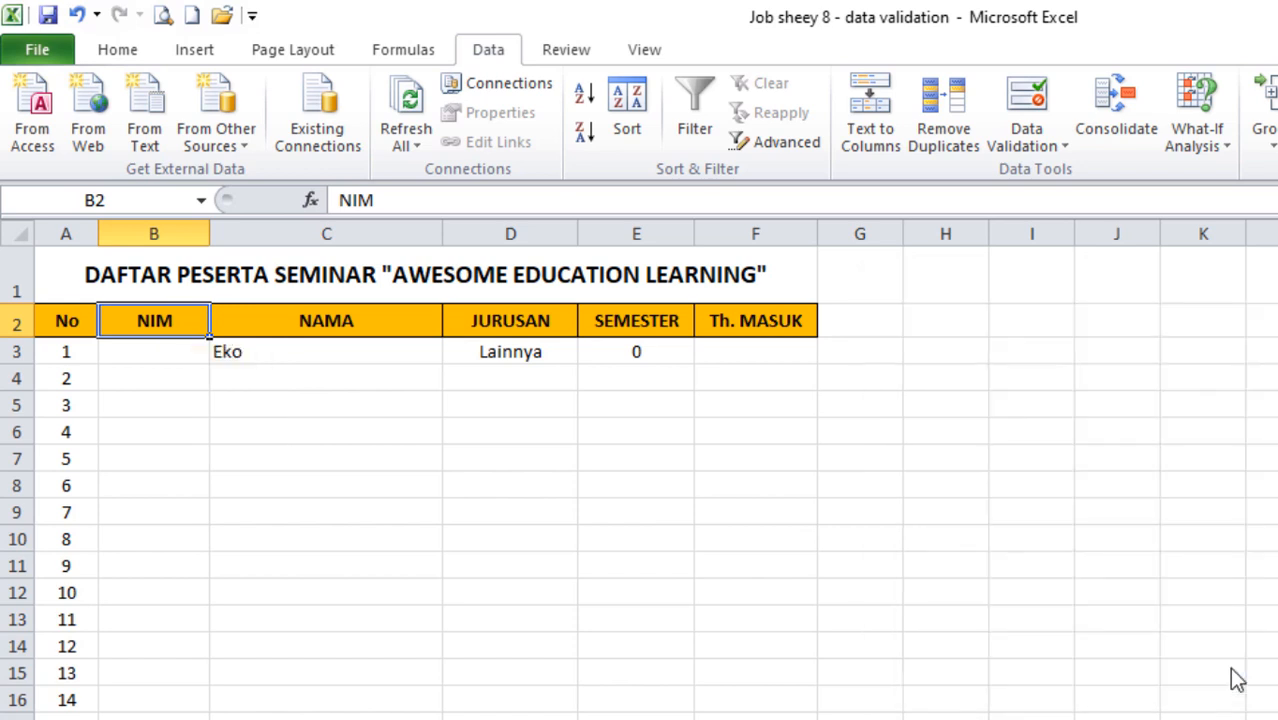
- Check the input message on the NIM data cells and enter a seven-digit NIM for the first participant in B3
{"action": "left_click", "coordinate": [185, 427]}
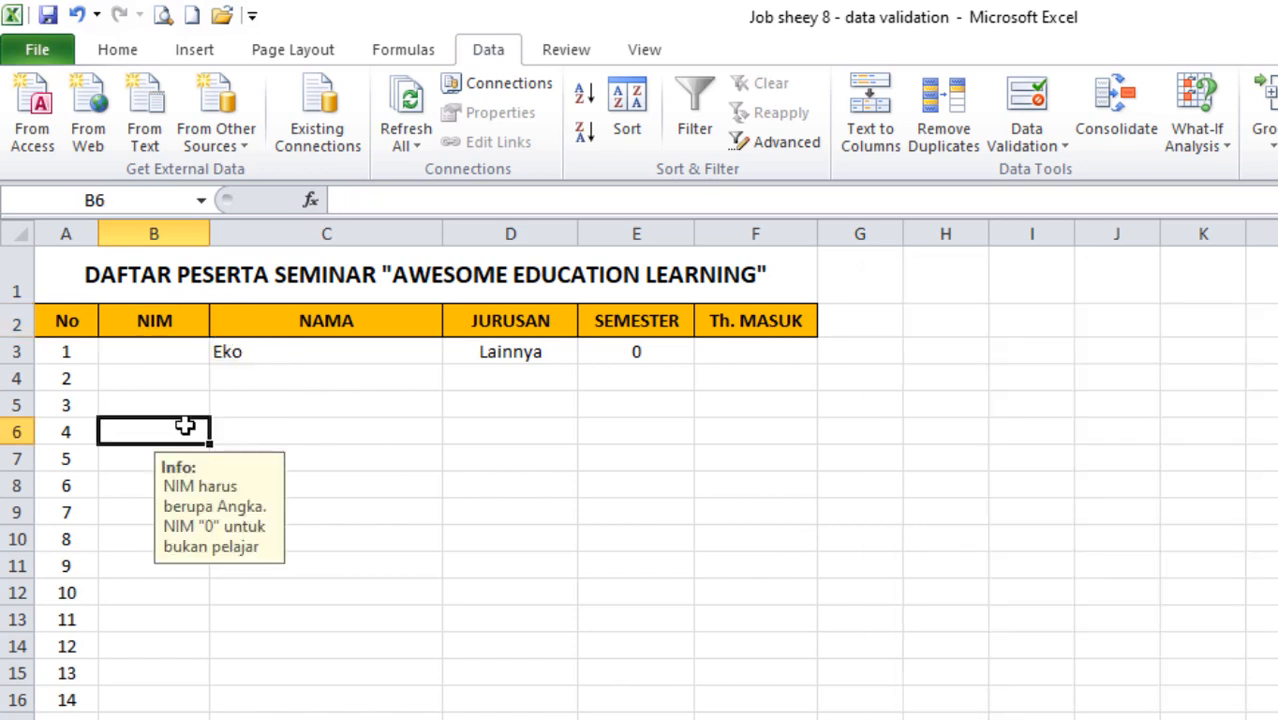
{"action": "left_click", "coordinate": [158, 353]}
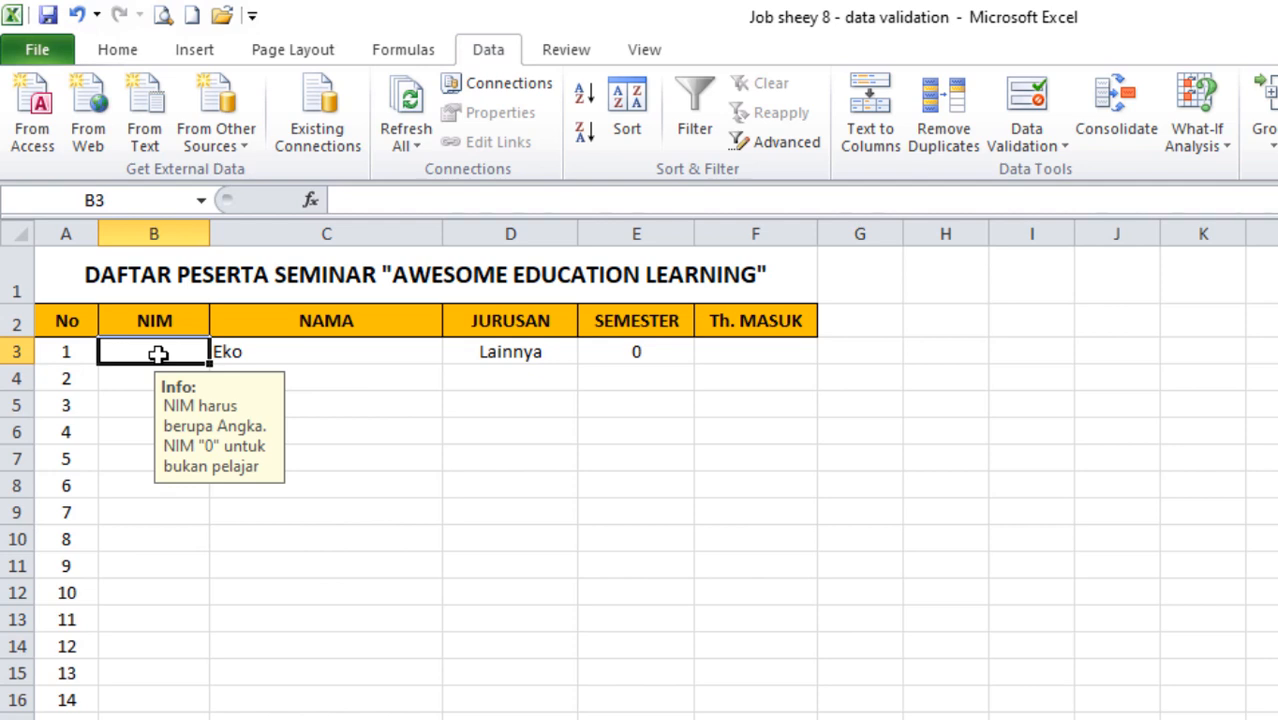
{"action": "type", "text": "2005"}
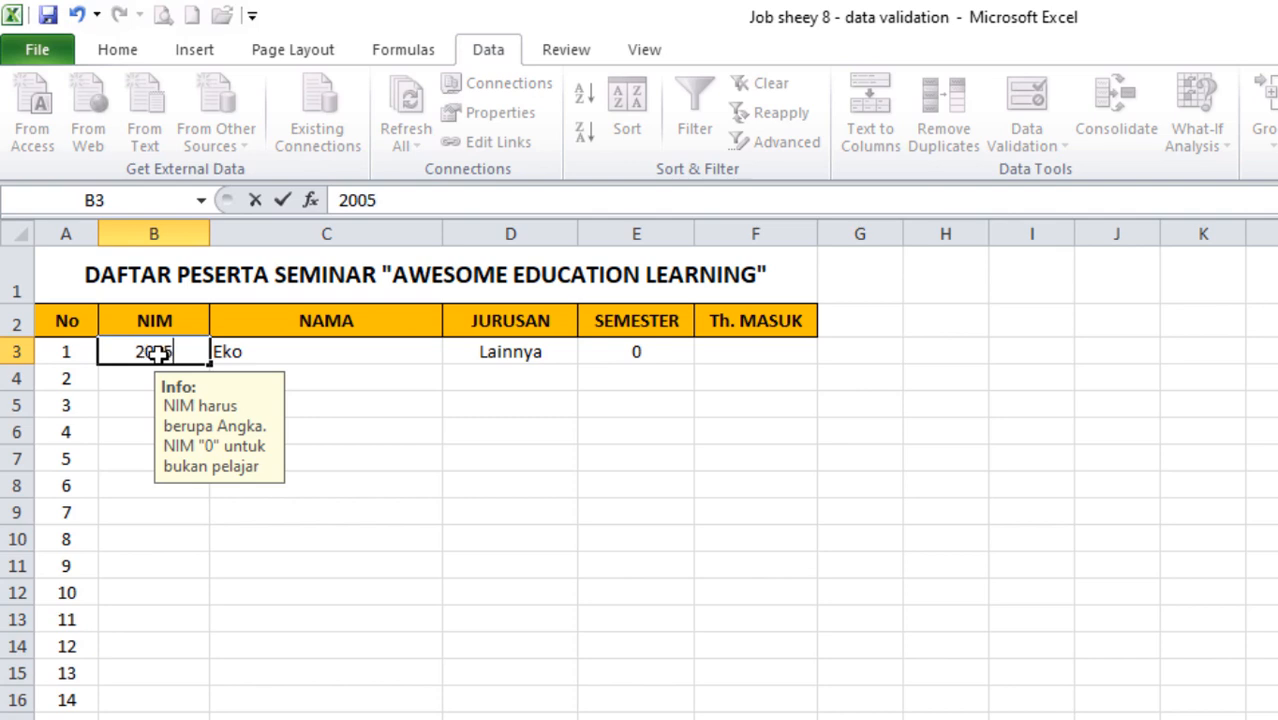
{"action": "type", "text": "001"}
{"action": "key", "text": "Return"}
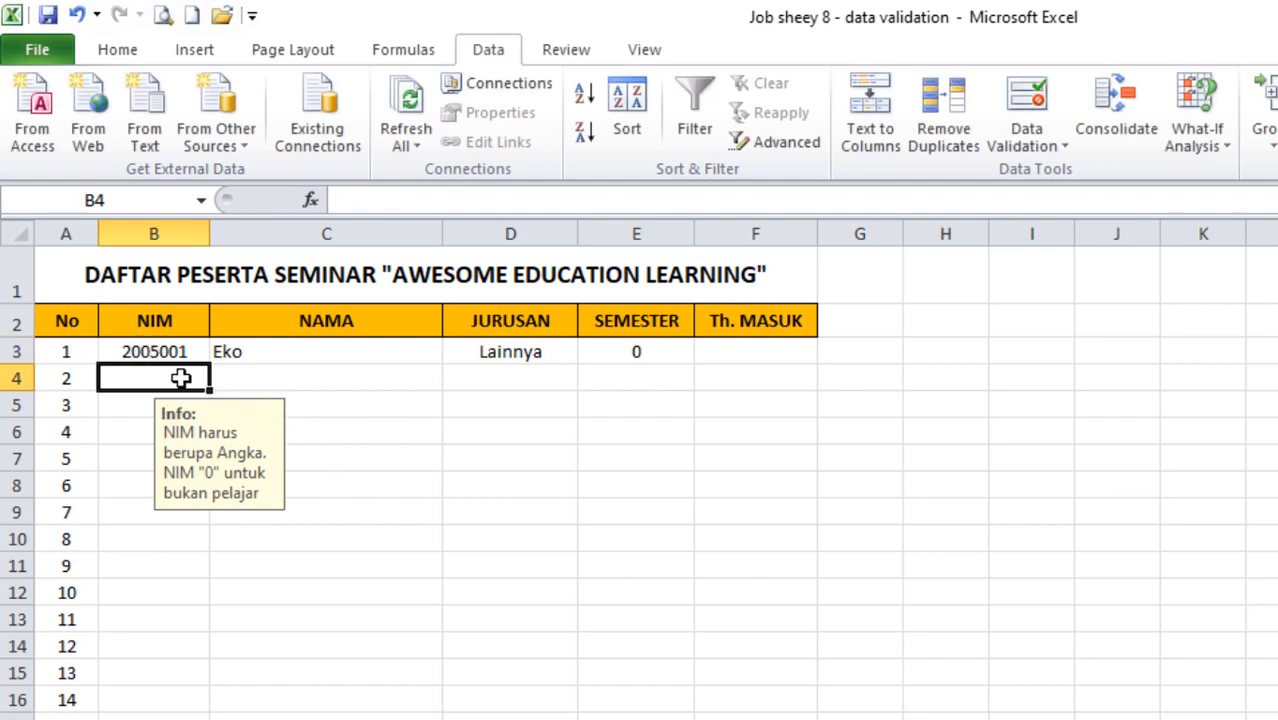
- Try to enter an overlong 16-digit NIM in B4 to test the error alert, and choose to retry
{"action": "type", "text": "1"}
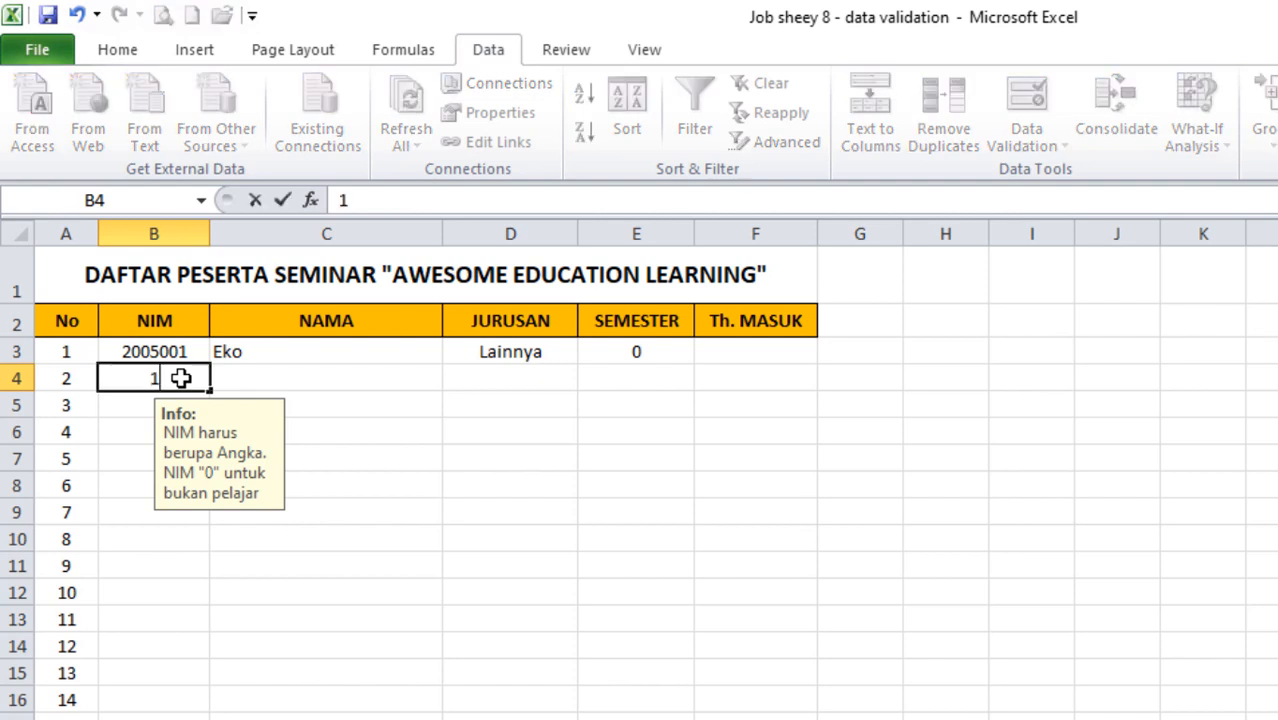
{"action": "type", "text": "0000"}
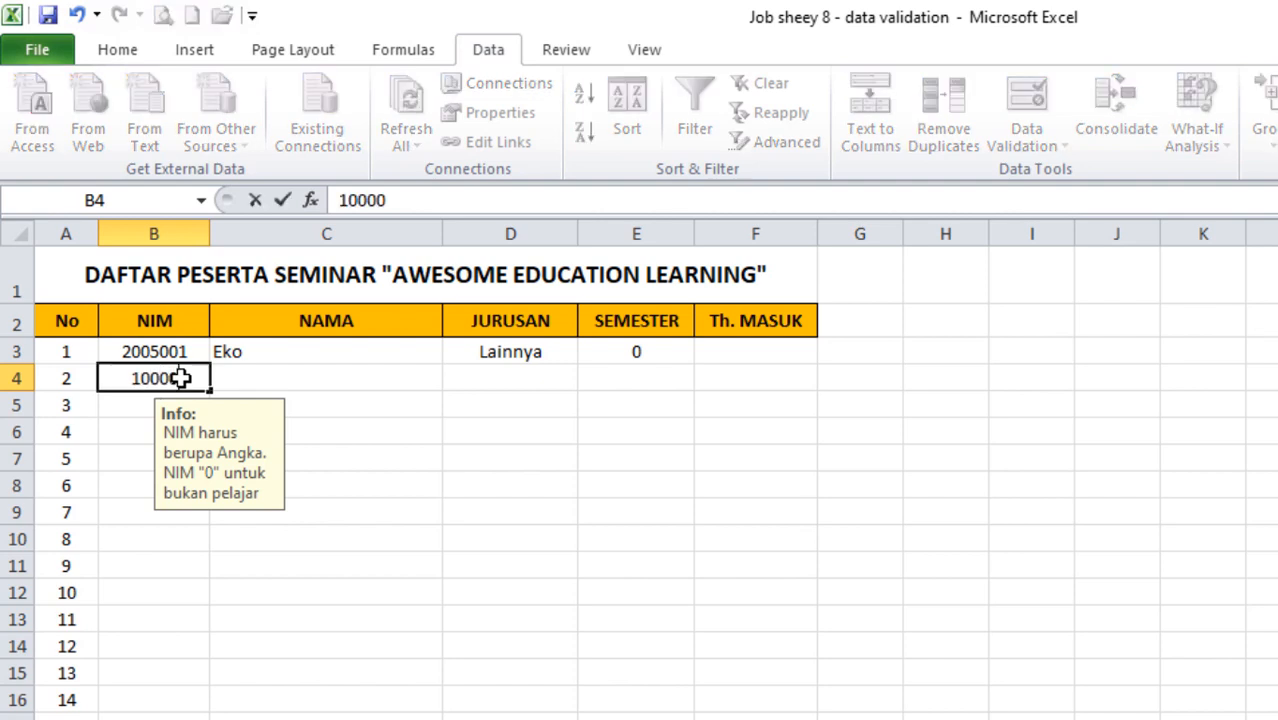
{"action": "type", "text": "05050505050"}
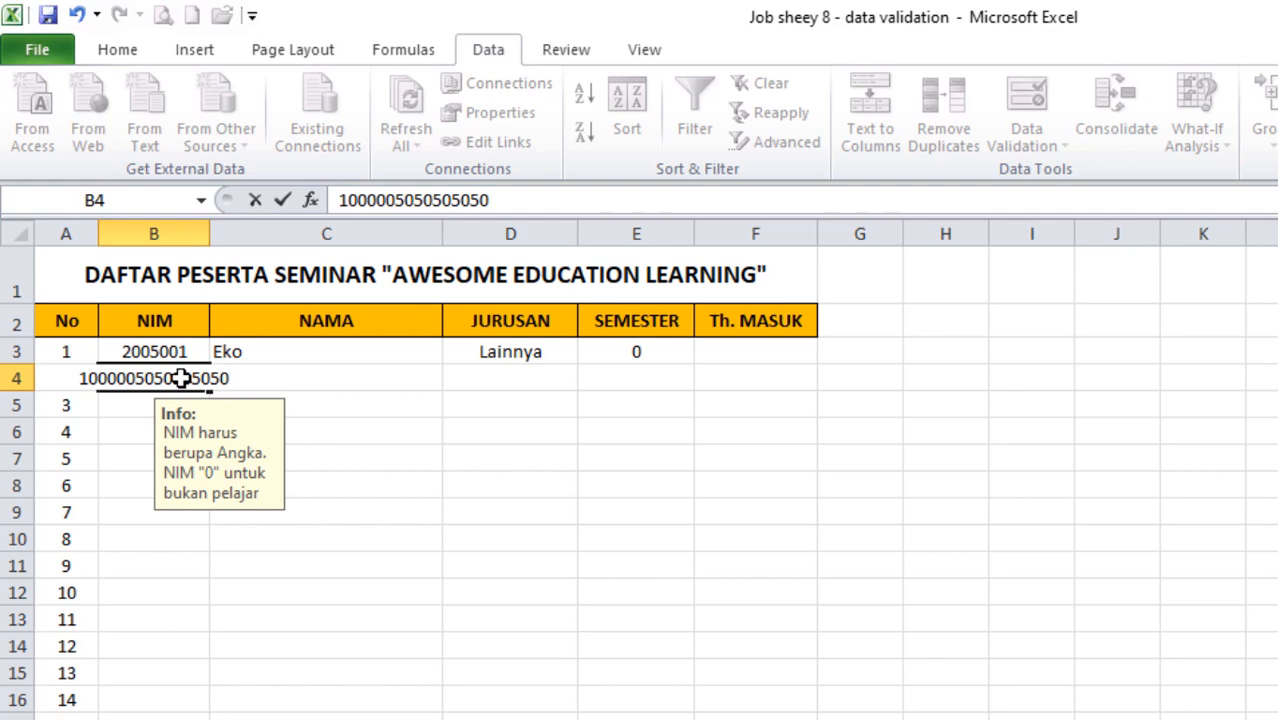
{"action": "key", "text": "Return"}
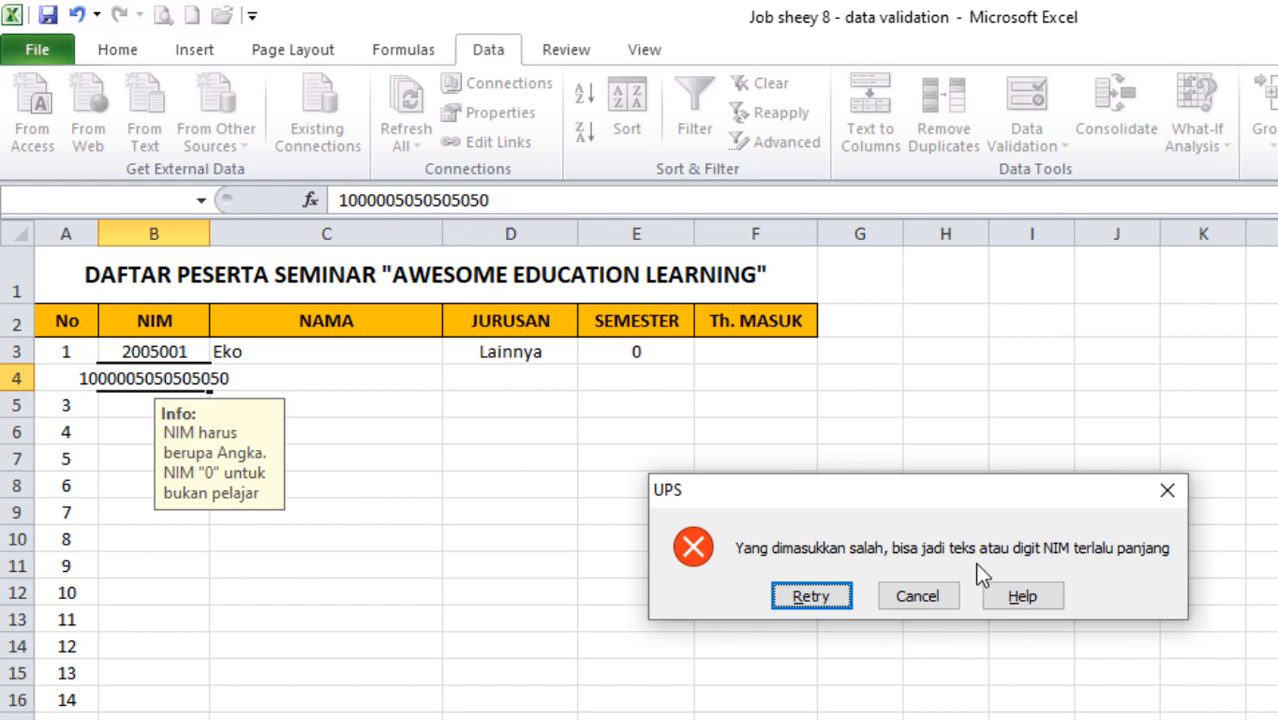
{"action": "left_click", "coordinate": [811, 597]}
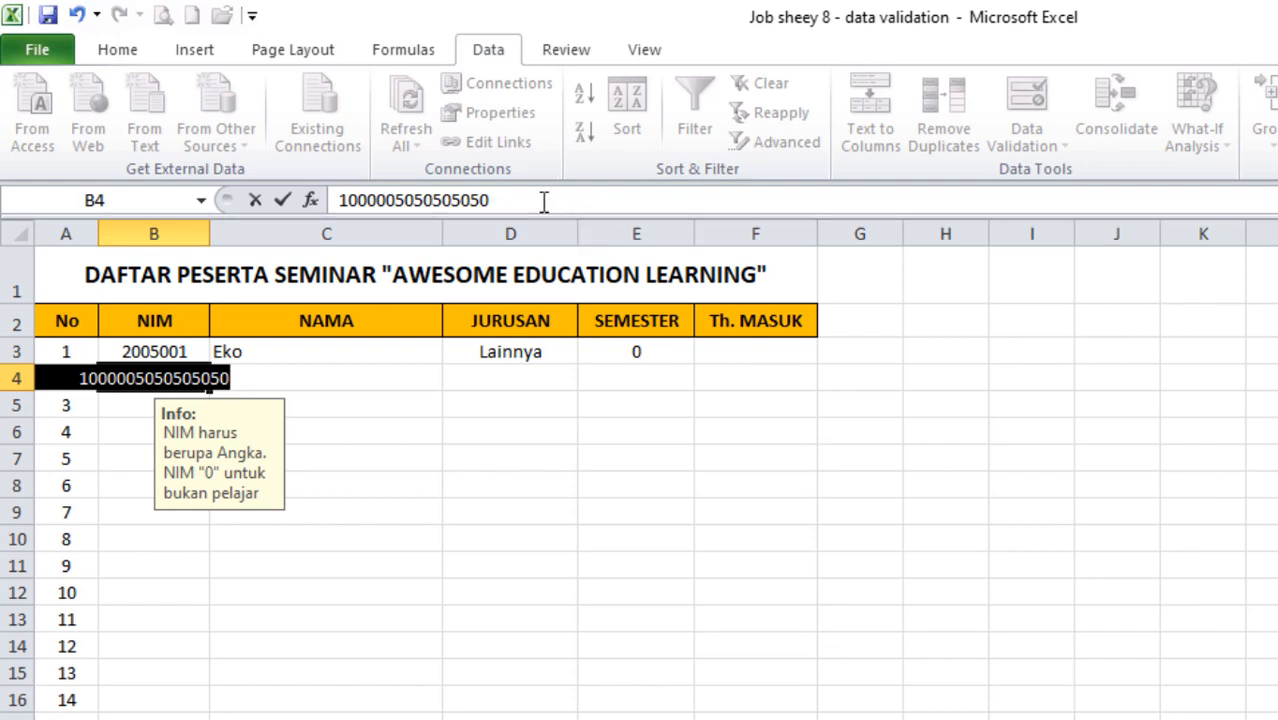
- Replace the rejected entry in B4 with a valid seven-digit NIM for the second participant
{"action": "type", "text": "2017"}
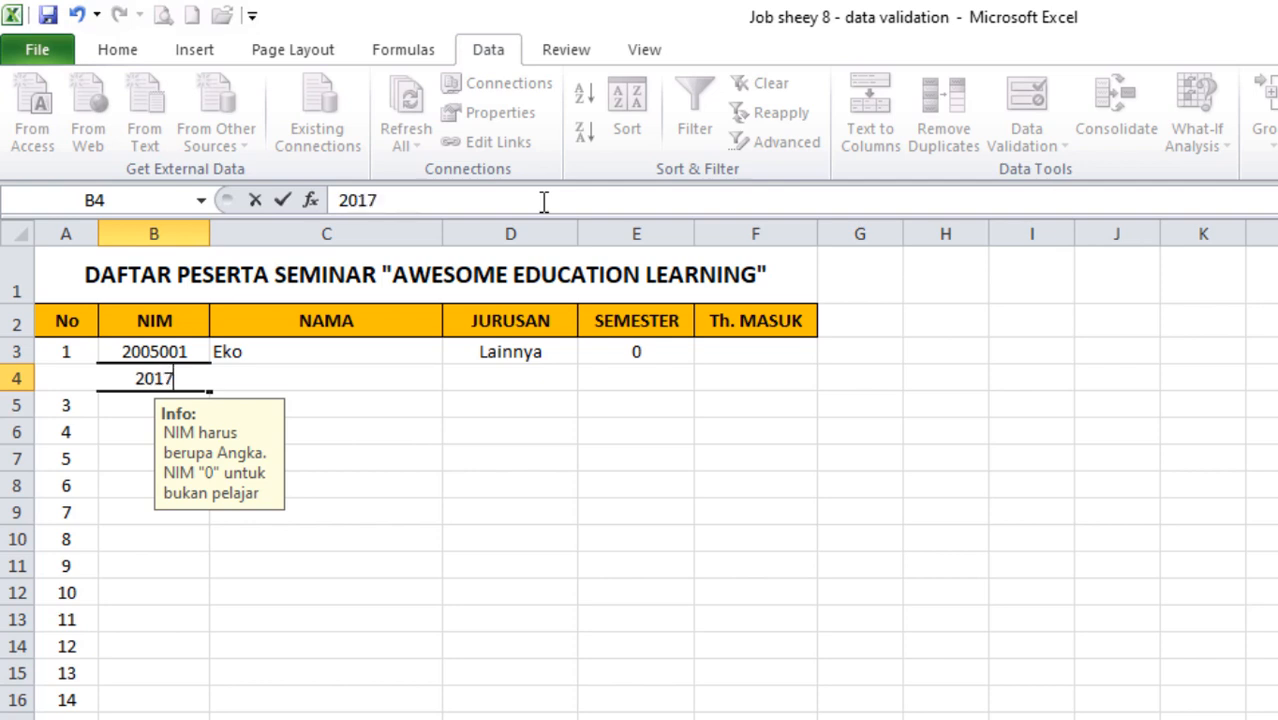
{"action": "type", "text": "999"}
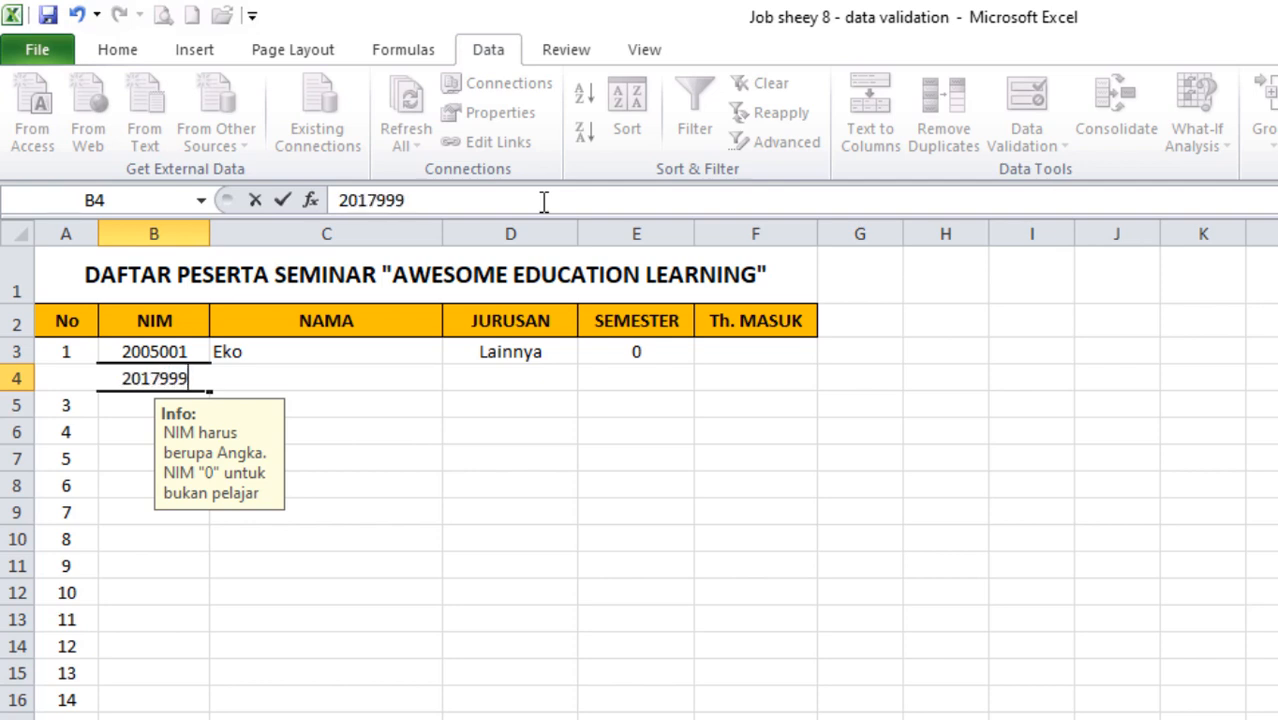
{"action": "key", "text": "Return"}
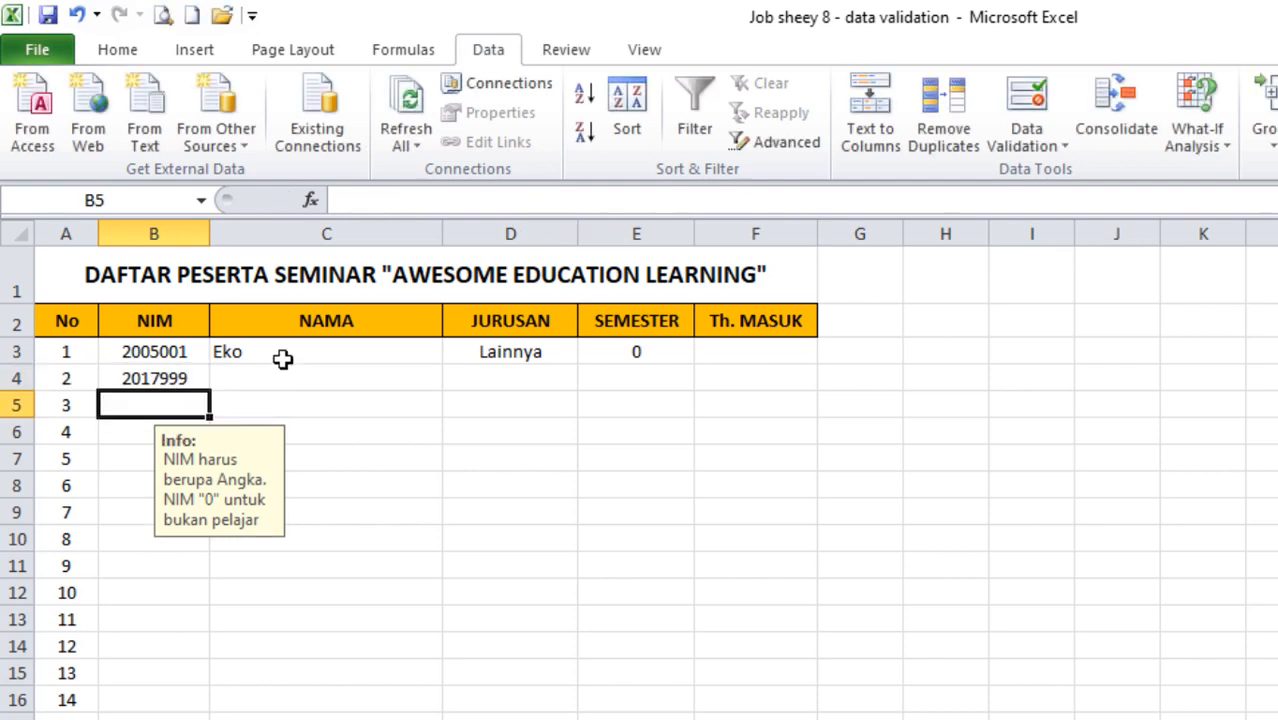
{"action": "left_click", "coordinate": [167, 378]}
- Open data validation for the entire Th. MASUK column F and allow only whole numbers
{"action": "left_click", "coordinate": [752, 351]}
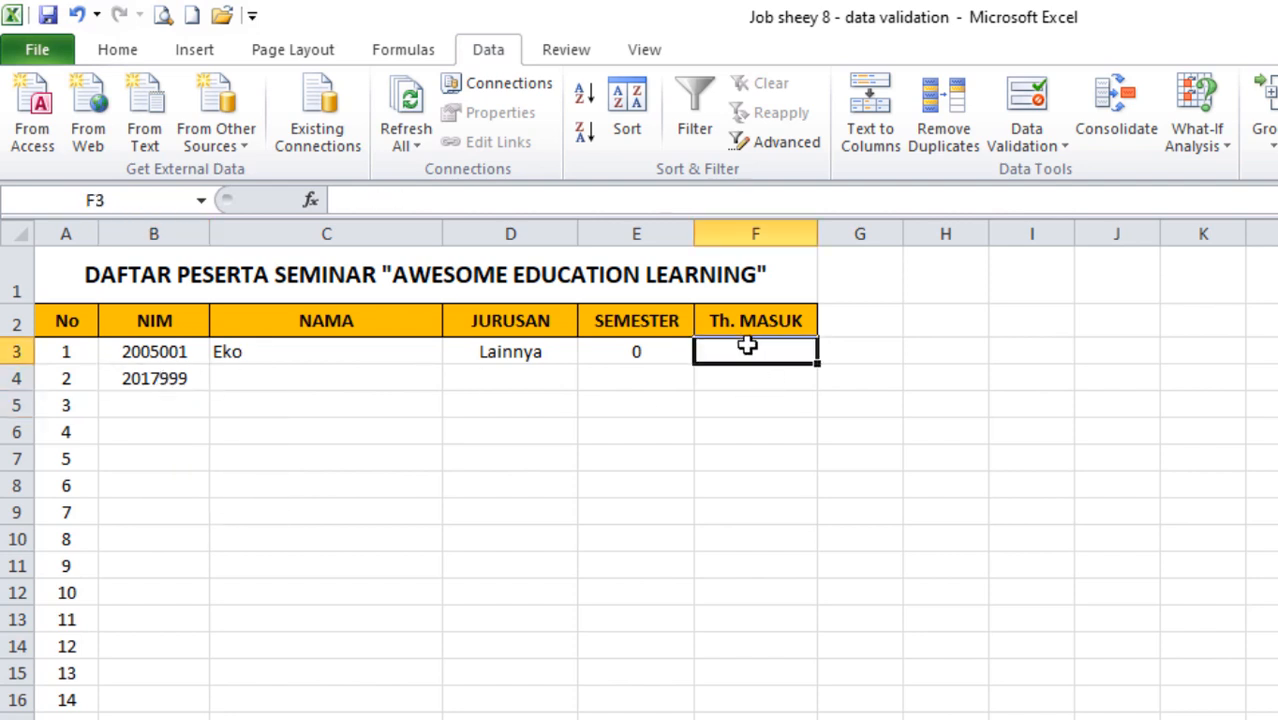
{"action": "left_click", "coordinate": [765, 562]}
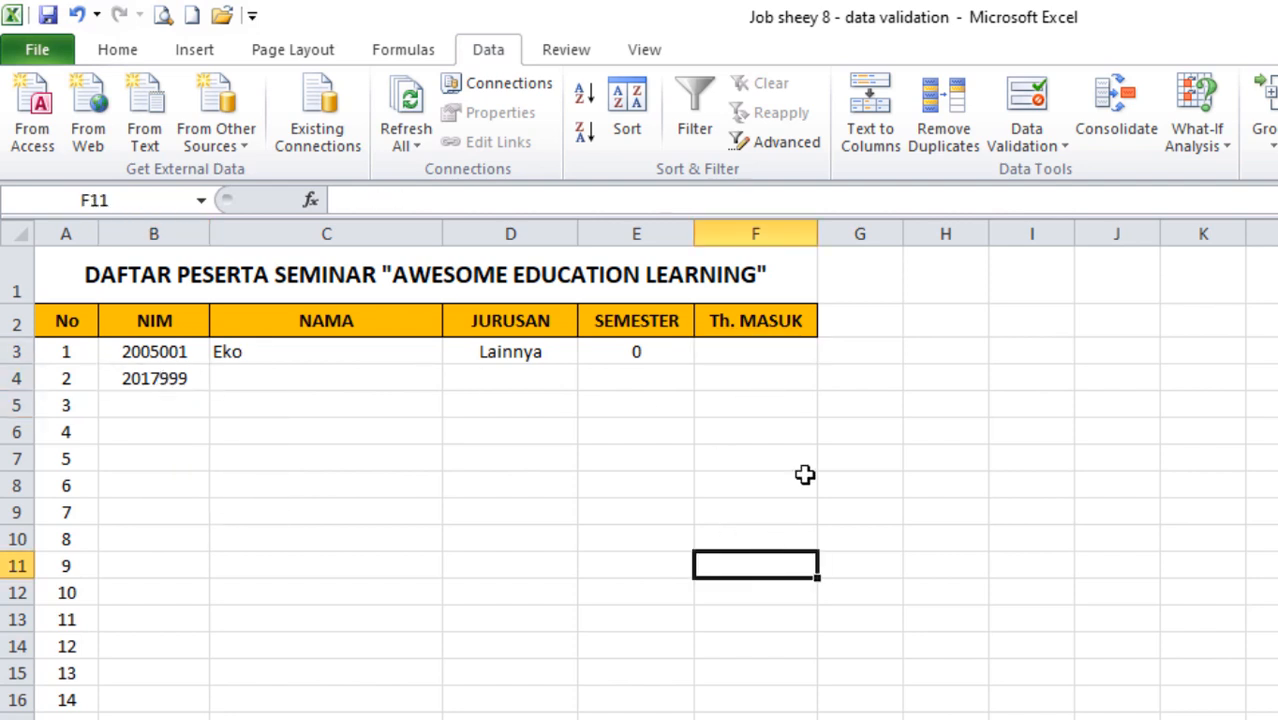
{"action": "left_click", "coordinate": [735, 228]}
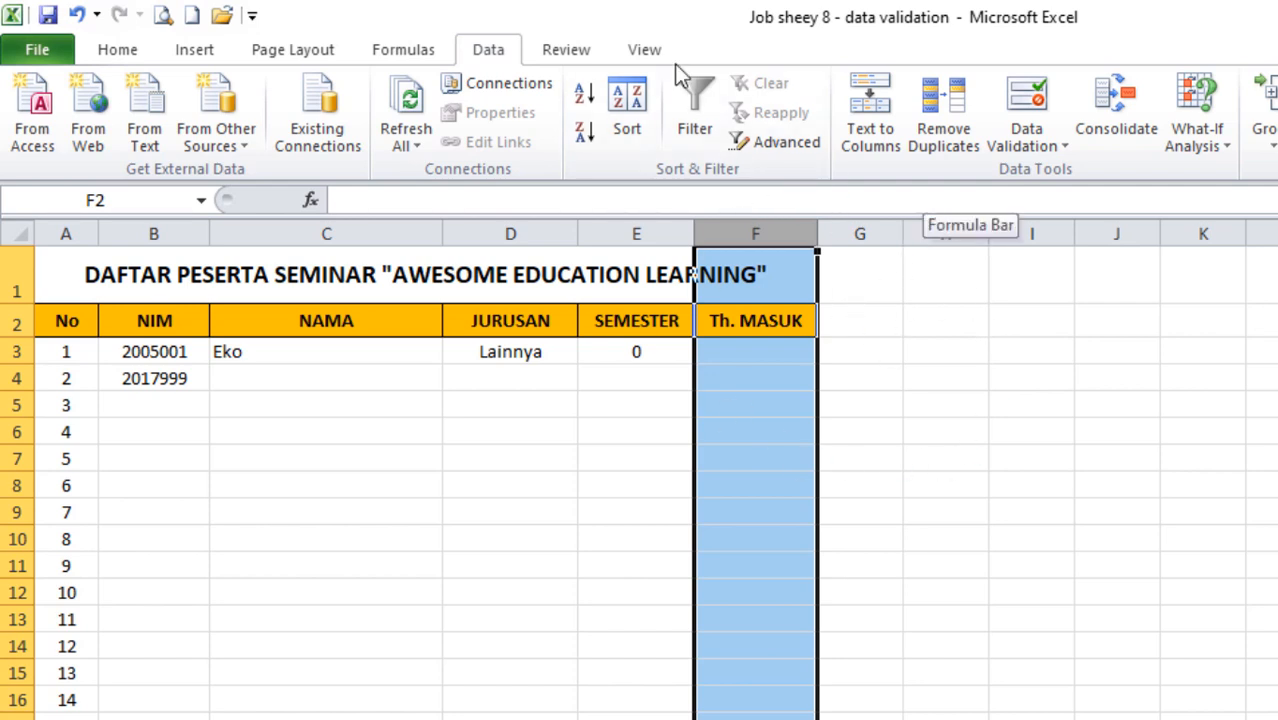
{"action": "left_click", "coordinate": [1066, 146]}
{"action": "left_click", "coordinate": [938, 172]}
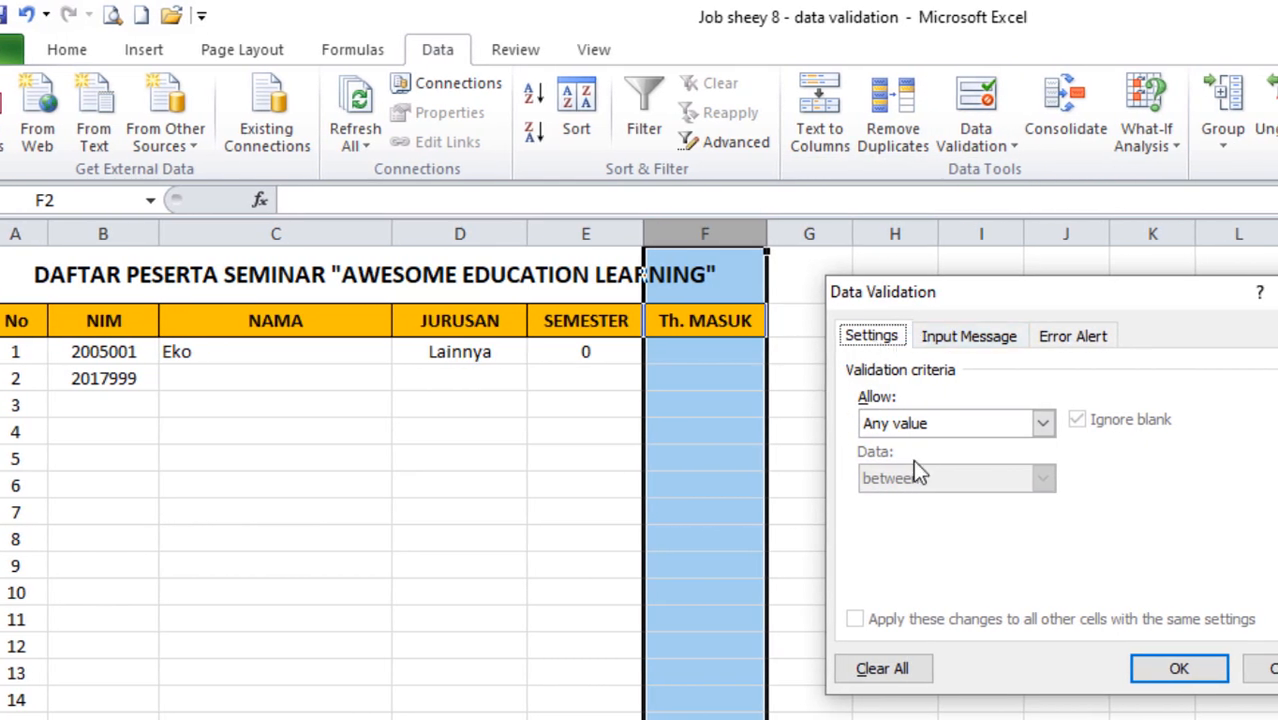
{"action": "left_click", "coordinate": [957, 419]}
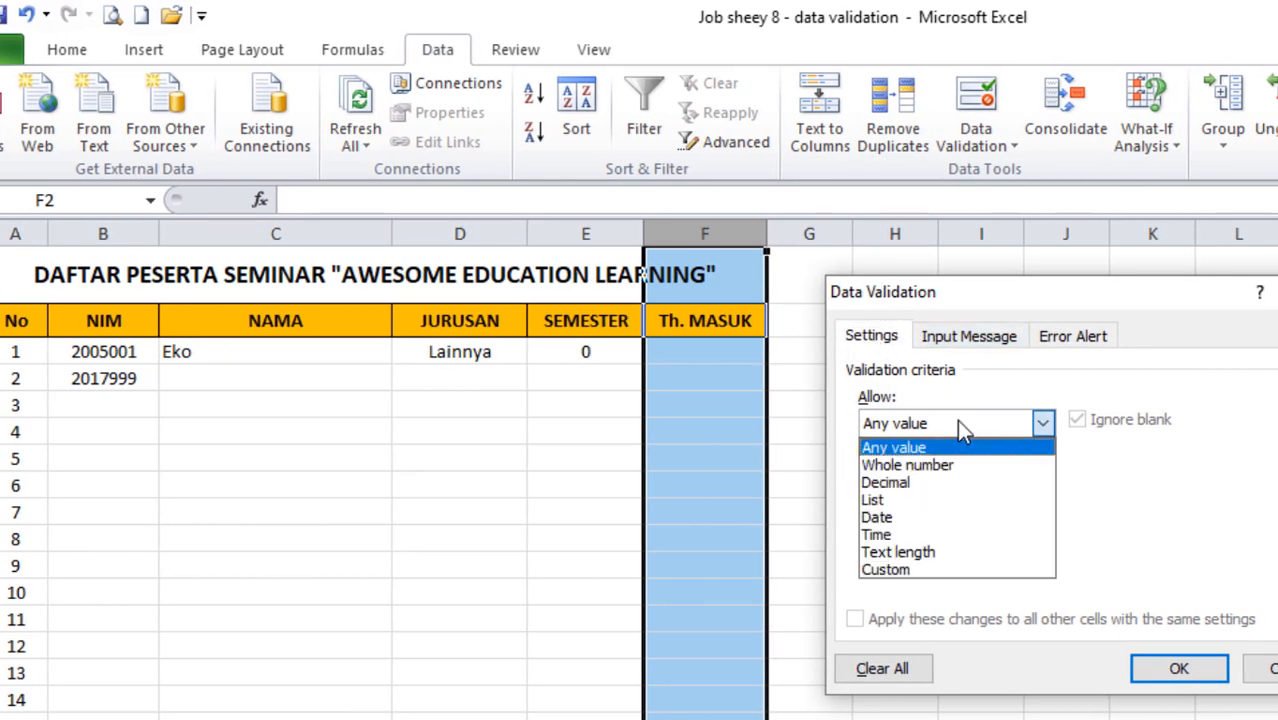
{"action": "left_click", "coordinate": [900, 463]}
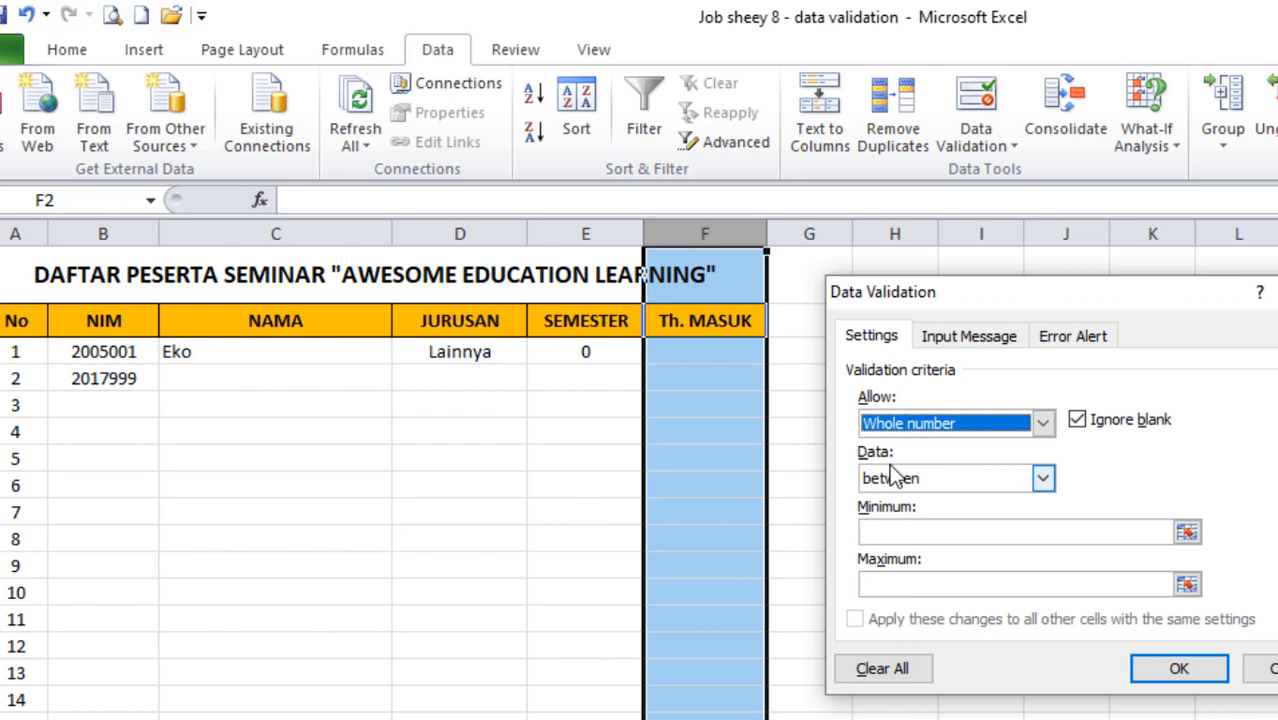
- Limit the Th. MASUK whole numbers to between a minimum of 1900 and a maximum of 5000
{"action": "left_click", "coordinate": [905, 532]}
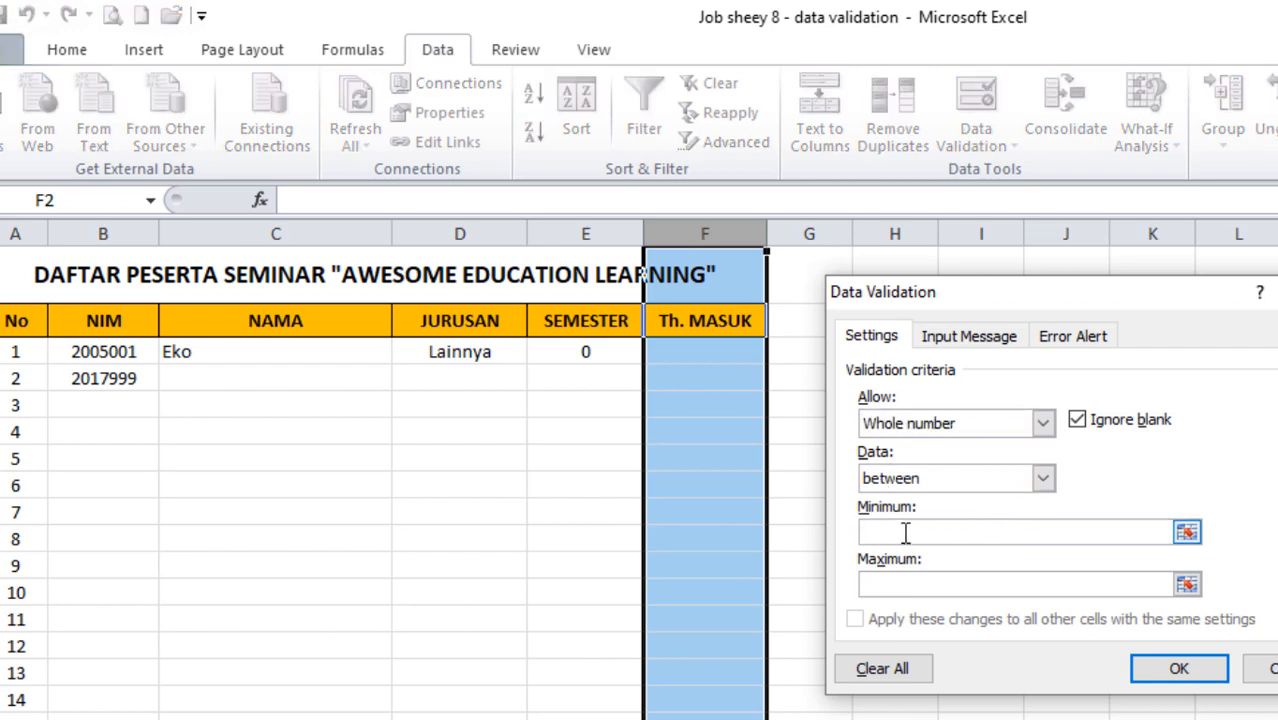
{"action": "type", "text": "1900"}
{"action": "left_click", "coordinate": [913, 583]}
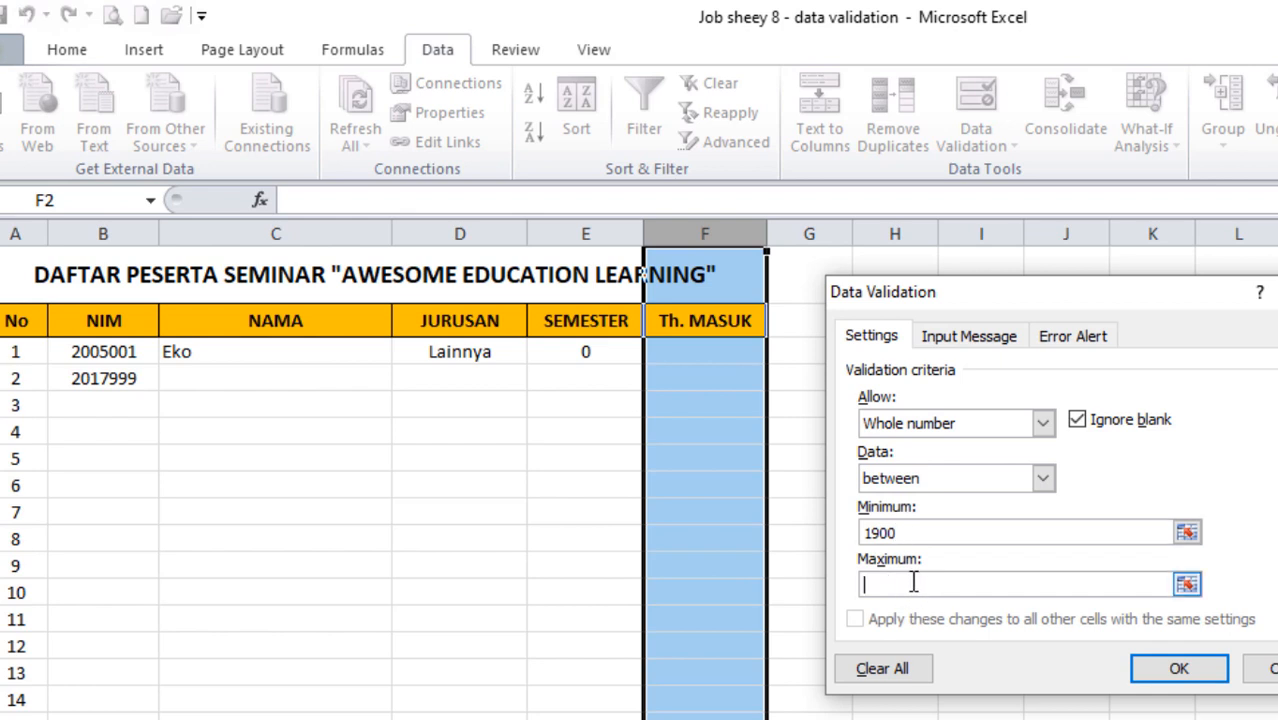
{"action": "type", "text": "5"}
{"action": "key", "text": "BackSpace"}
{"action": "type", "text": "2021"}
{"action": "key", "text": "BackSpace"}
{"action": "key", "text": "BackSpace"}
{"action": "key", "text": "BackSpace"}
{"action": "key", "text": "BackSpace"}
{"action": "type", "text": "5000"}
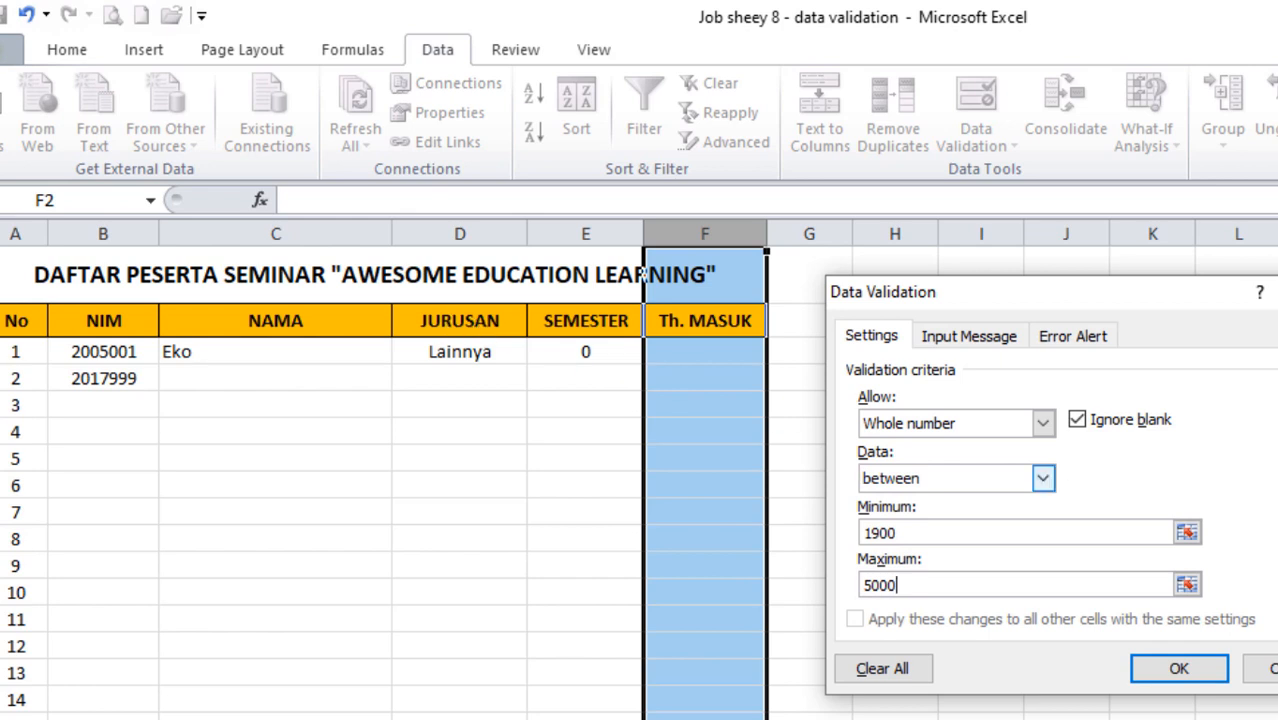
- Give the Th. MASUK validation an input message titled "info:" with the text "Masukkan tahun dalam bentuk angka"
{"action": "left_click", "coordinate": [955, 338]}
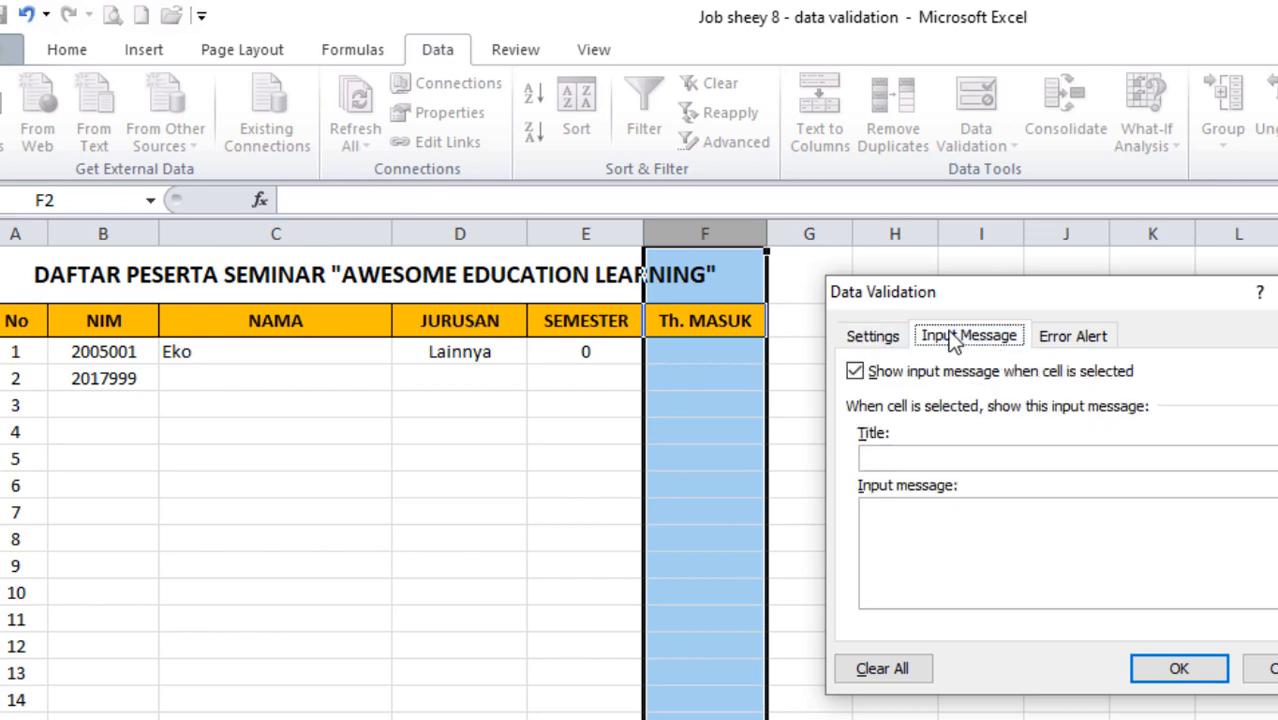
{"action": "left_click", "coordinate": [910, 455]}
{"action": "type", "text": "Masukkan "}
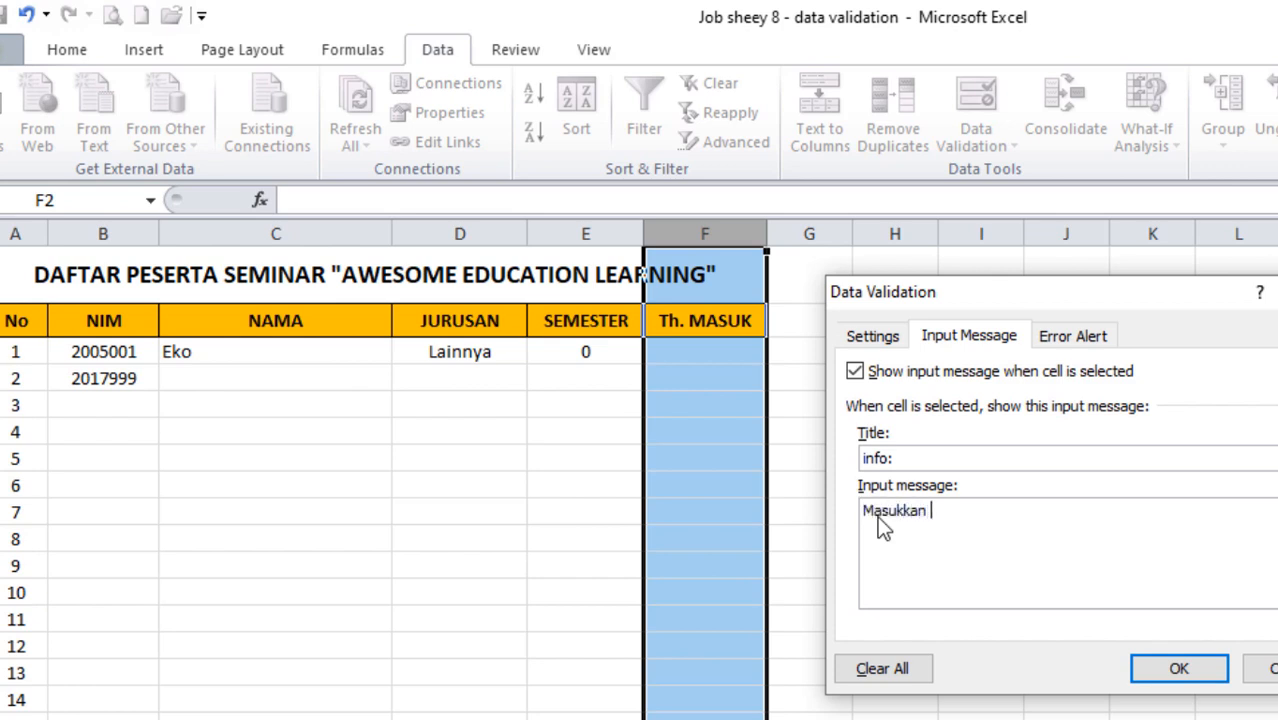
{"action": "type", "text": "tahun dalam"}
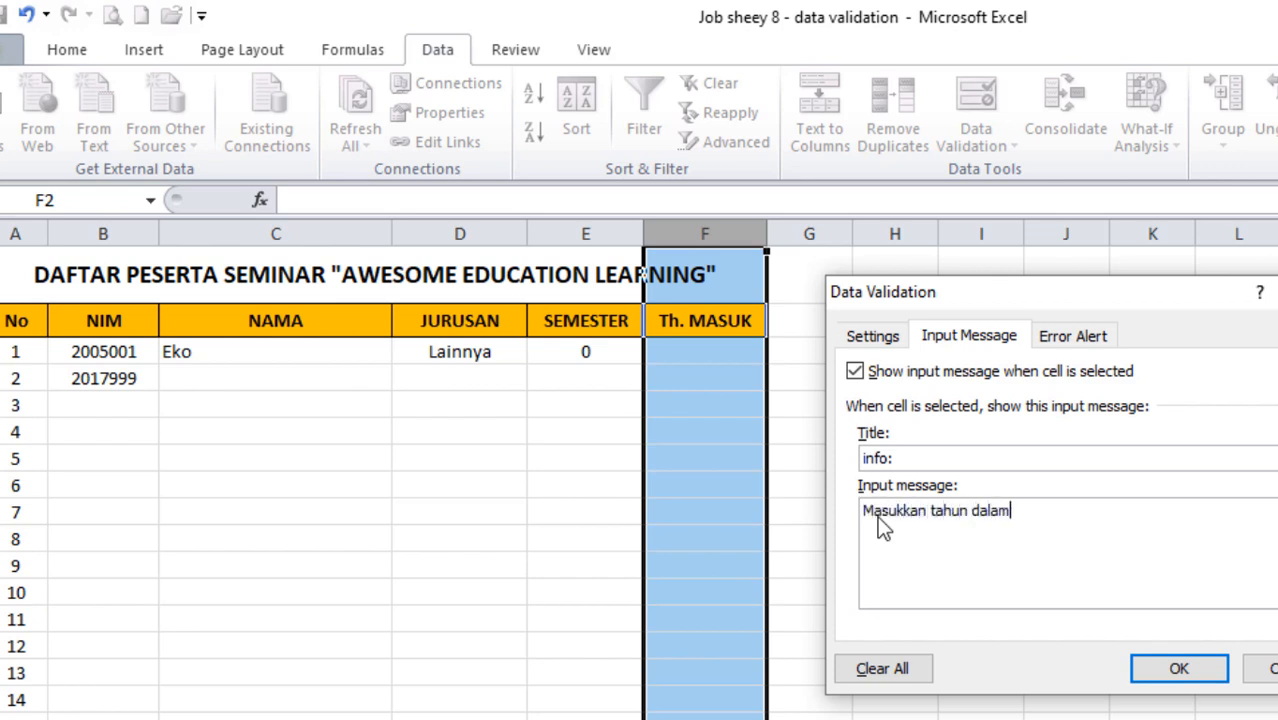
{"action": "type", "text": " bentuk angka"}
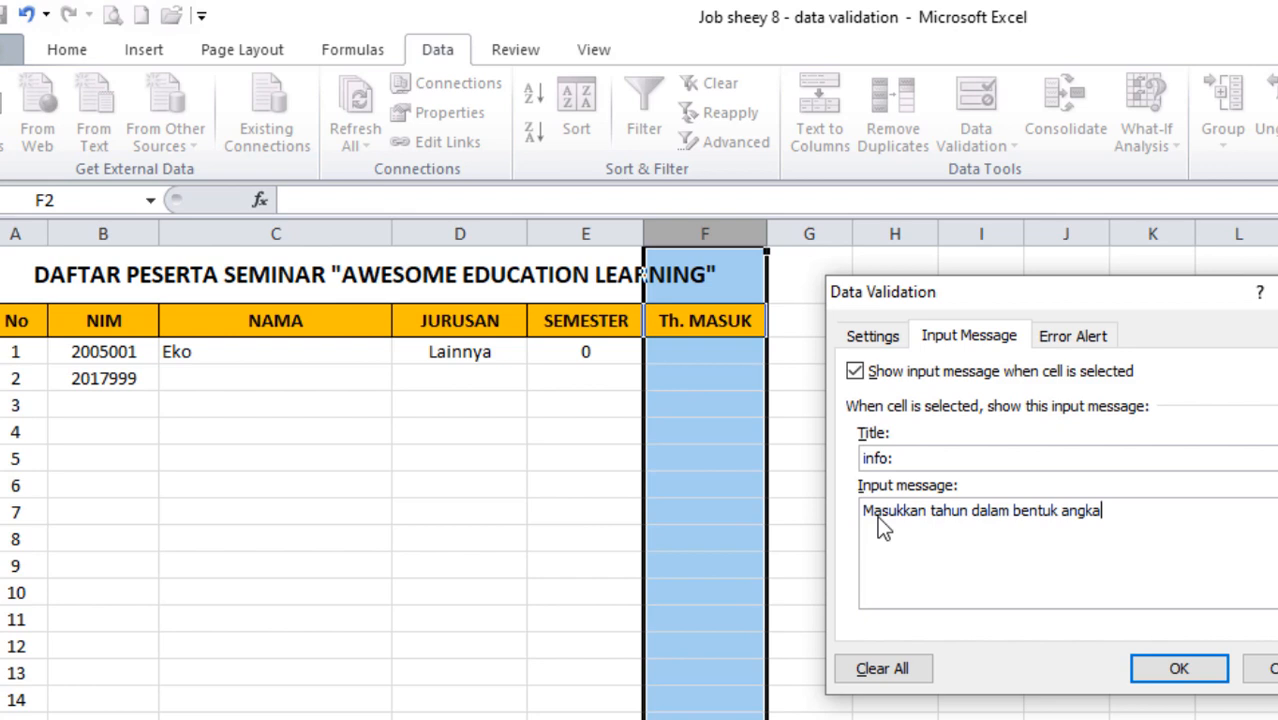
- Add a Stop error alert titled "UPS !!!" with the message "Silahkan Ulangi" and apply the validation to the Th. MASUK column
{"action": "left_click", "coordinate": [1085, 334]}
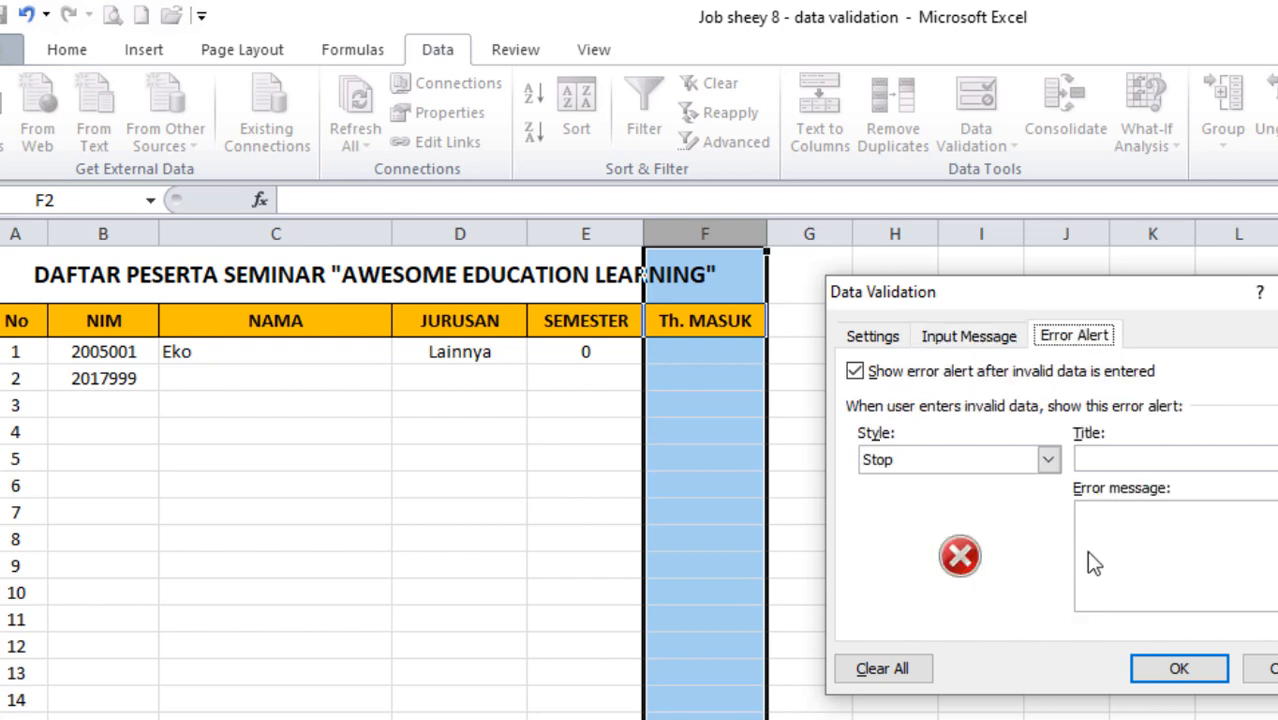
{"action": "left_click", "coordinate": [1108, 460]}
{"action": "type", "text": "UPS"}
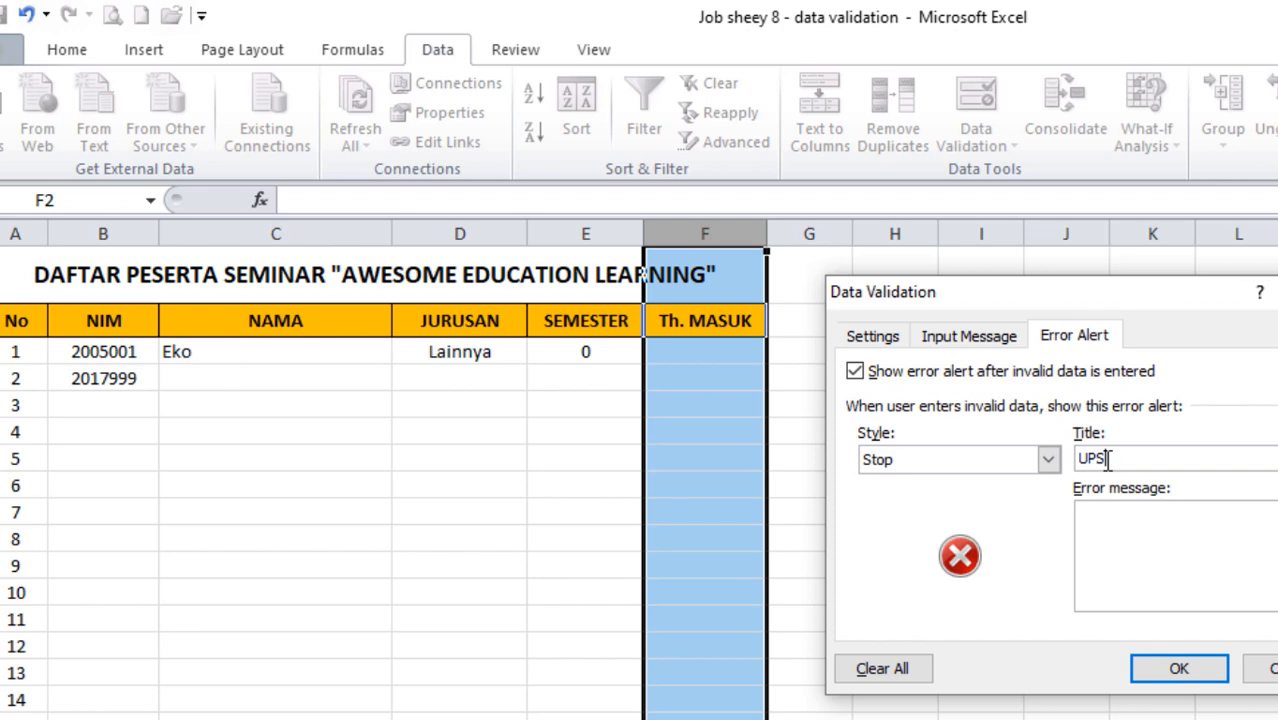
{"action": "type", "text": " !!!"}
{"action": "left_click", "coordinate": [1138, 515]}
{"action": "type", "text": "Silahkan Ulangi"}
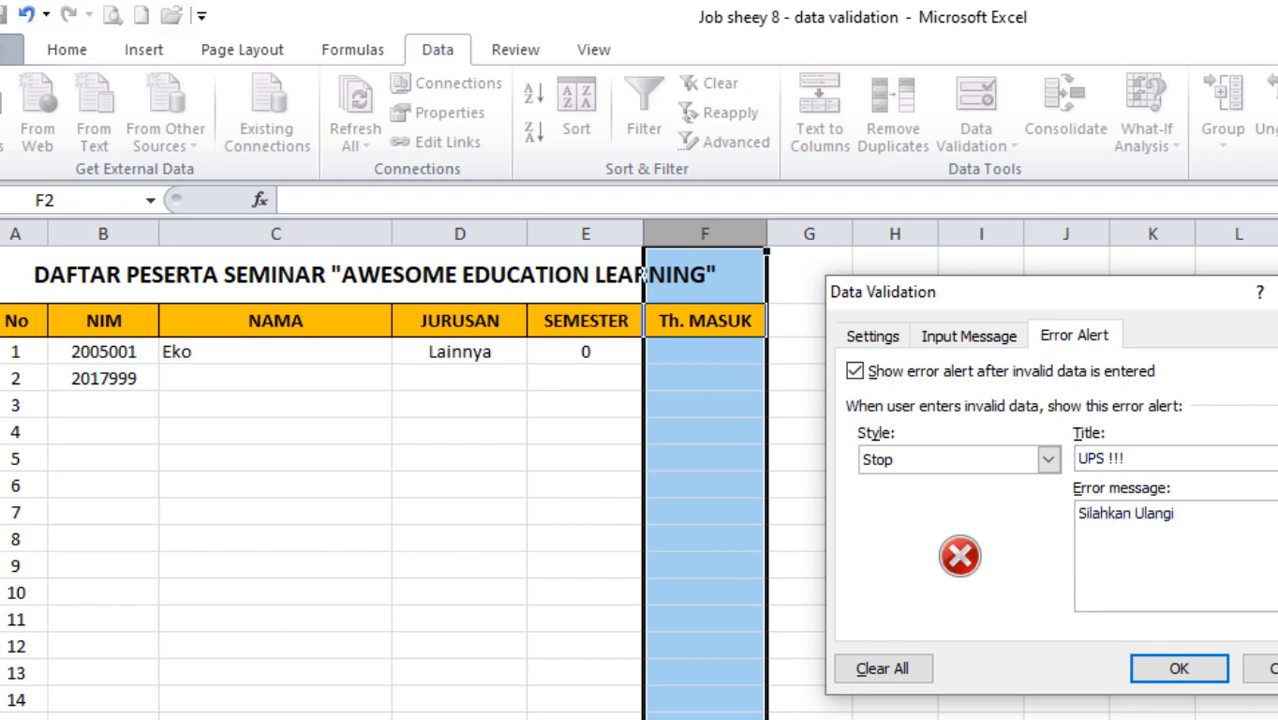
{"action": "left_click", "coordinate": [1172, 672]}
- Check the input message on the Th. MASUK header, the sheet title and the first data cell F3
{"action": "left_click", "coordinate": [1018, 482]}
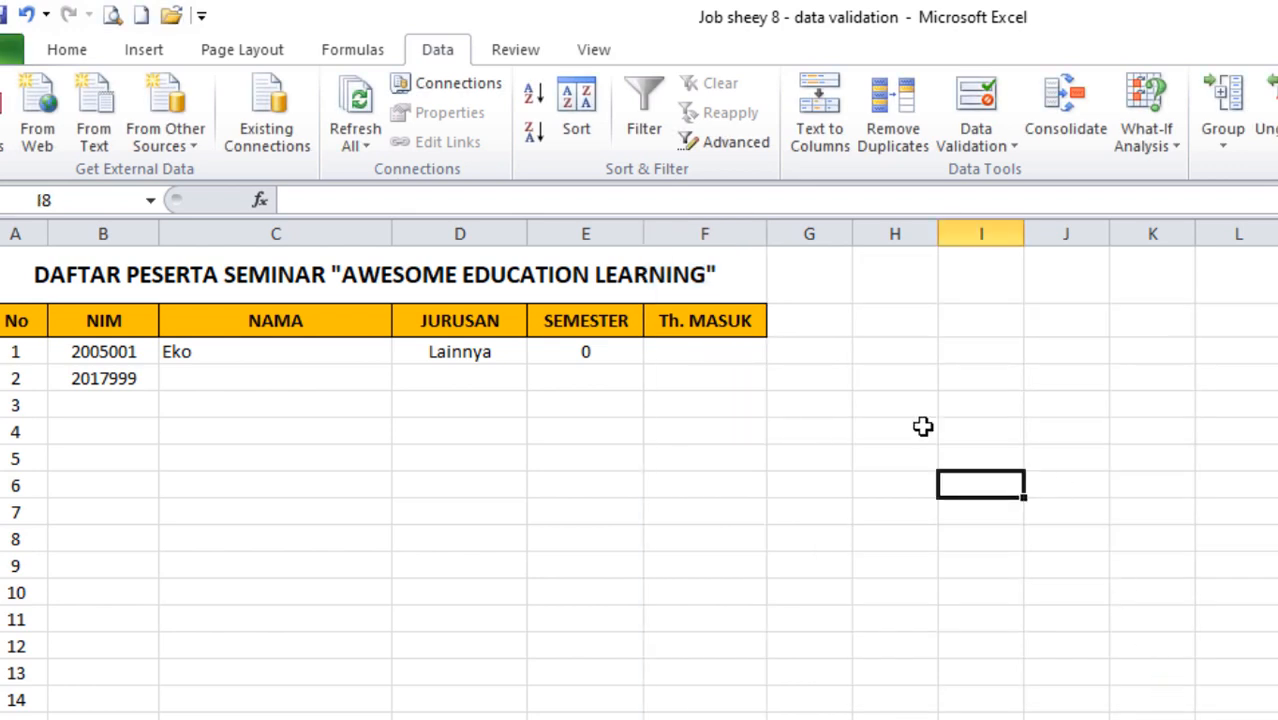
{"action": "left_click", "coordinate": [694, 318]}
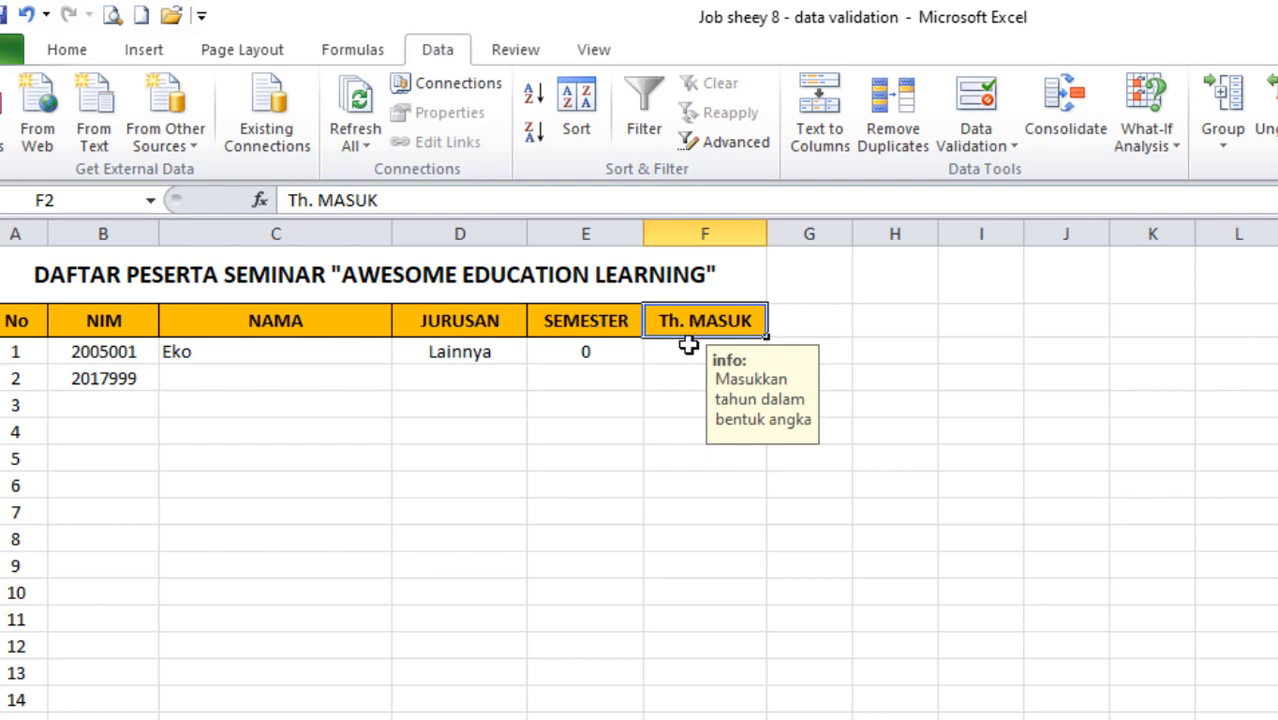
{"action": "left_click", "coordinate": [683, 350]}
{"action": "left_click", "coordinate": [707, 268]}
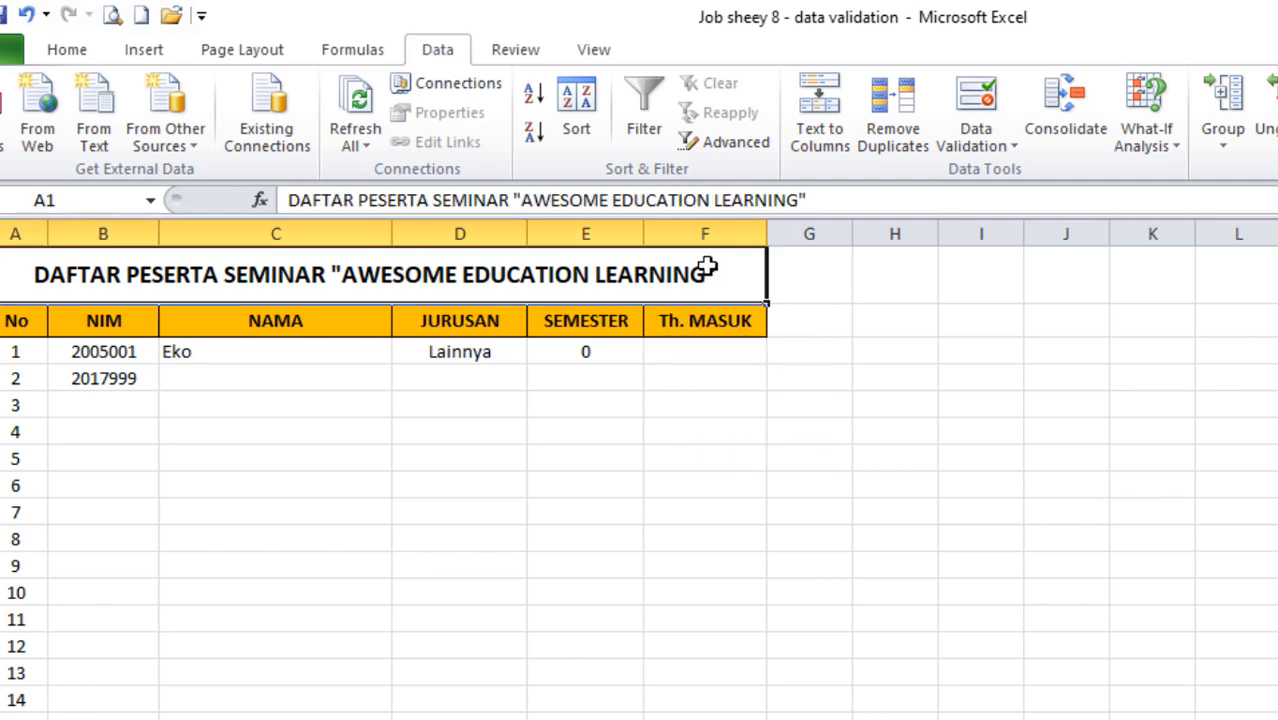
{"action": "left_click", "coordinate": [698, 322]}
{"action": "left_click", "coordinate": [683, 349]}
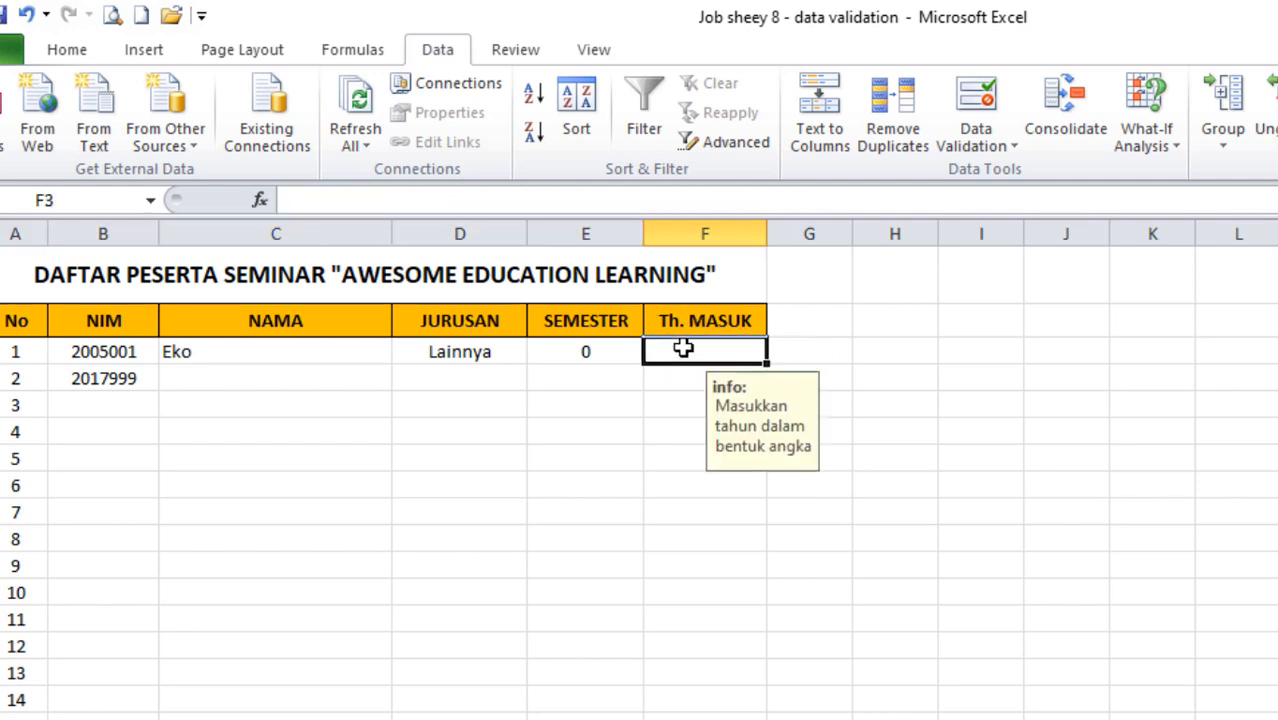
- Clear all data validation settings from the Th. MASUK header cell F2 and apply the change
{"action": "left_click", "coordinate": [684, 322]}
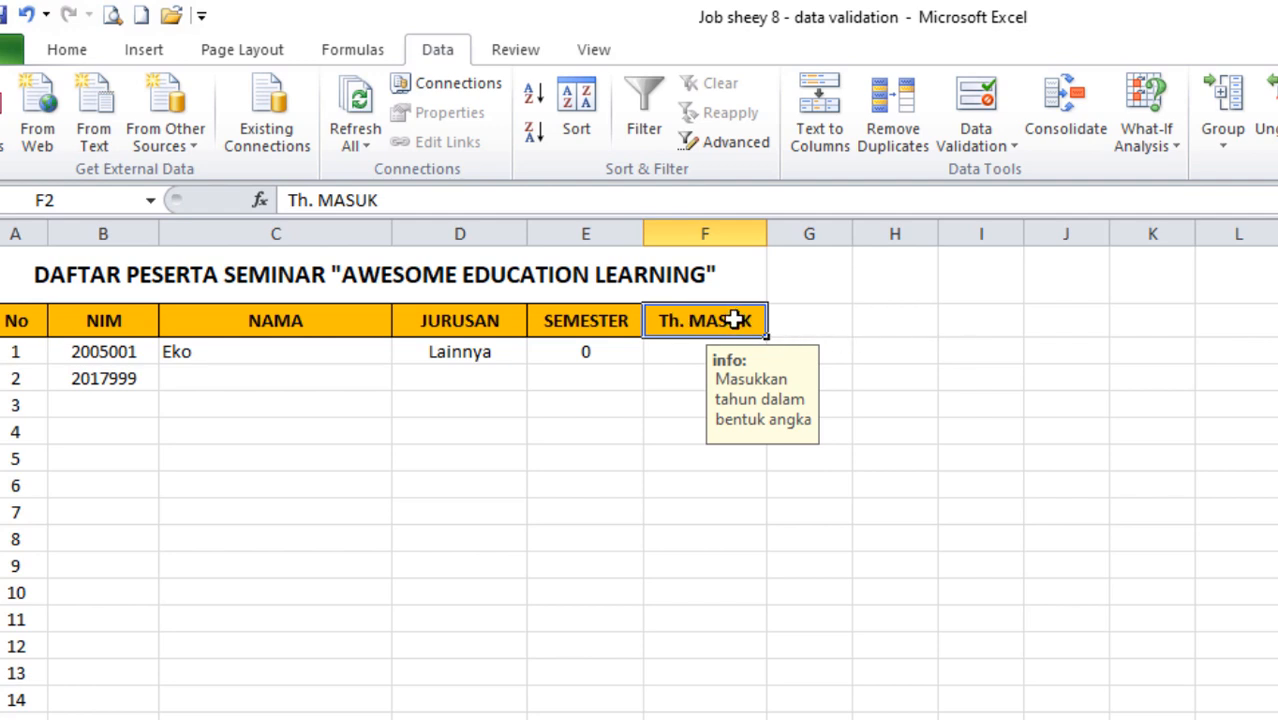
{"action": "left_click", "coordinate": [977, 140]}
{"action": "left_click", "coordinate": [894, 175]}
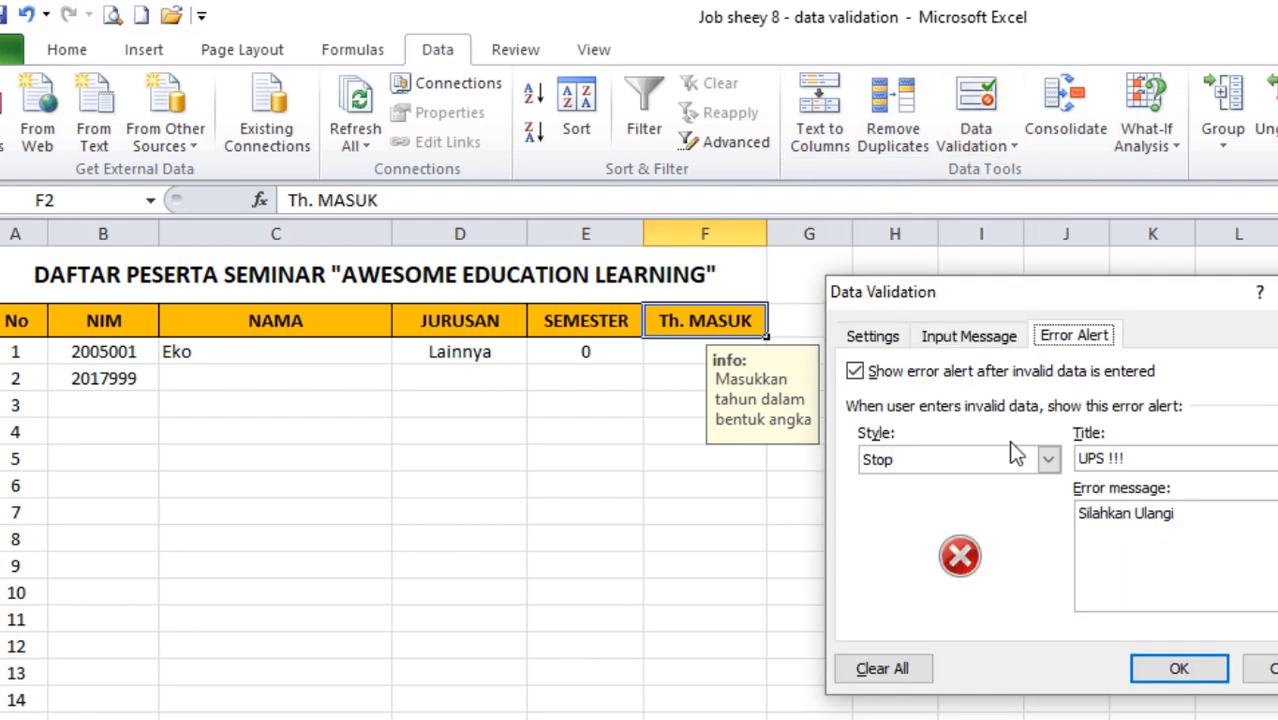
{"action": "left_click", "coordinate": [882, 668]}
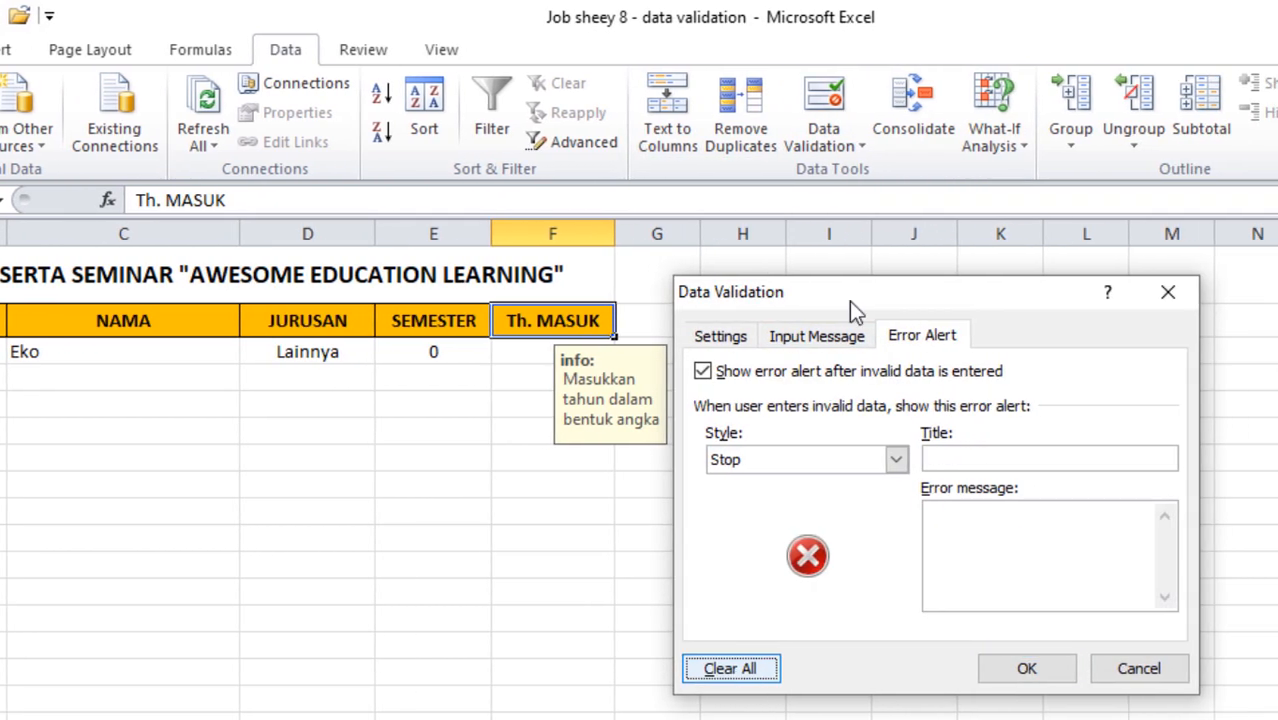
{"action": "left_click", "coordinate": [797, 336]}
{"action": "left_click", "coordinate": [728, 338]}
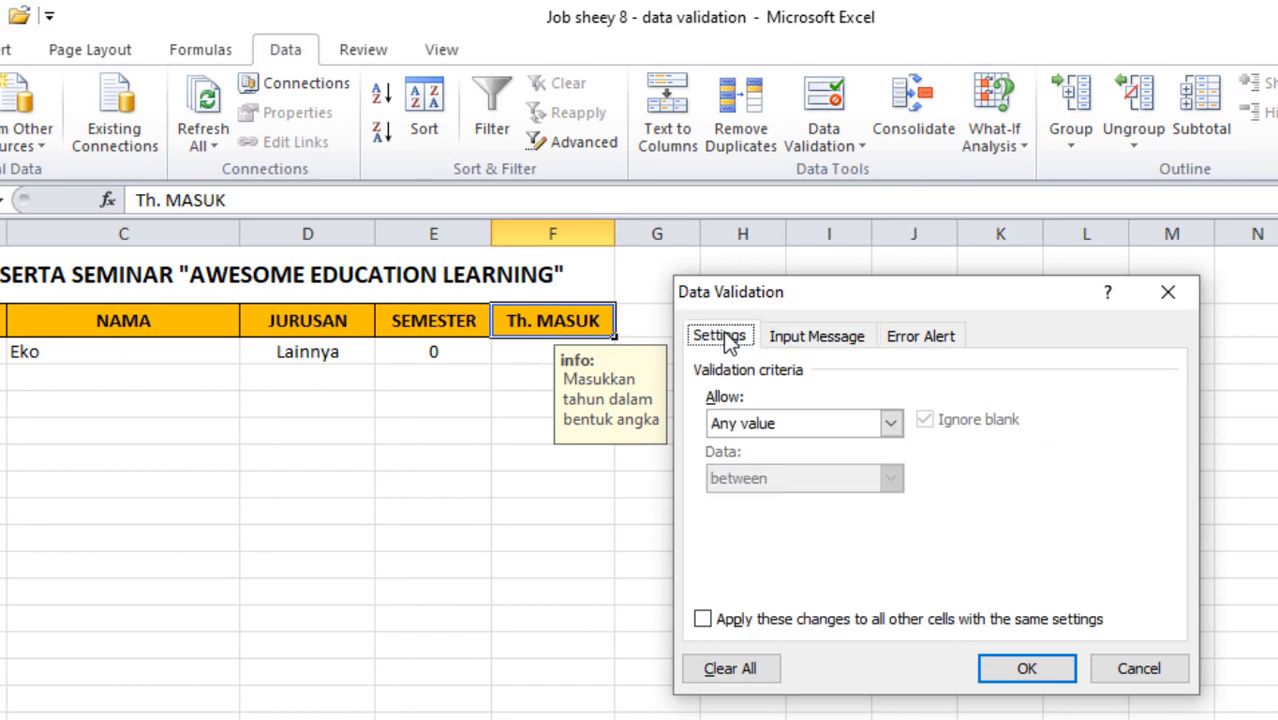
{"action": "left_click", "coordinate": [1048, 670]}
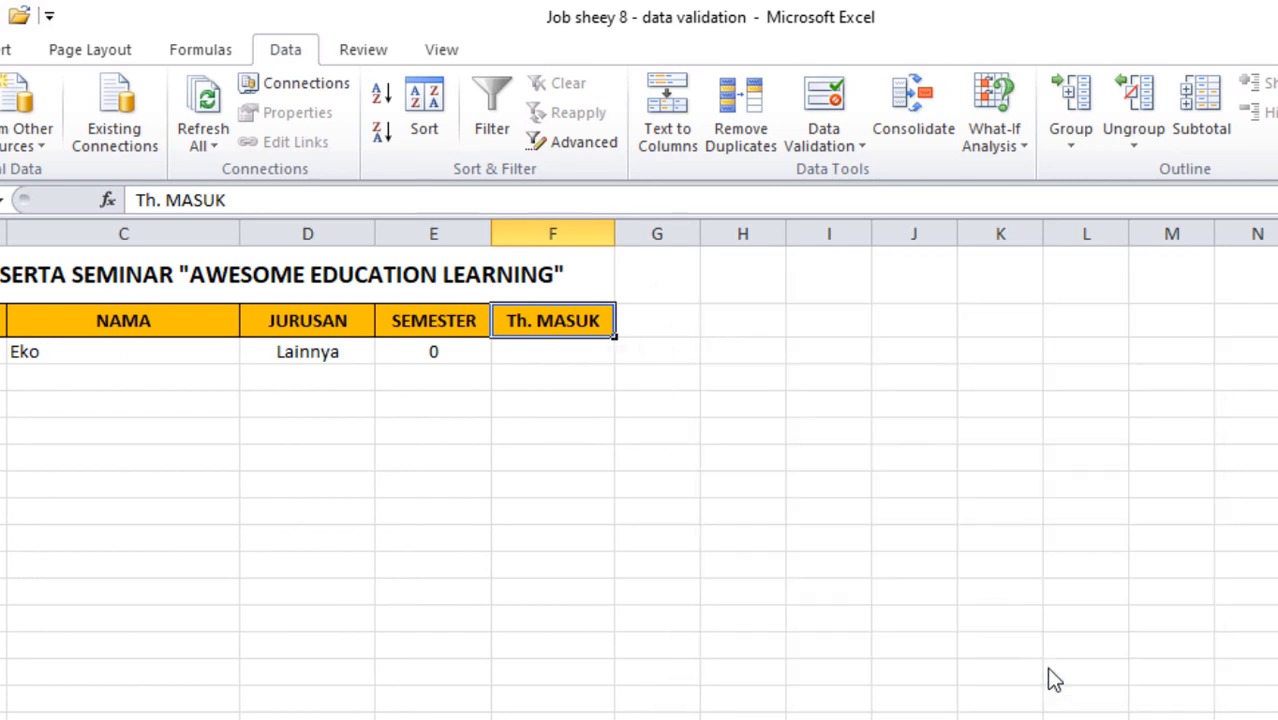
- Enter 2000 as the first participant's Th. MASUK value in F3
{"action": "left_click", "coordinate": [562, 432]}
{"action": "left_click", "coordinate": [529, 355]}
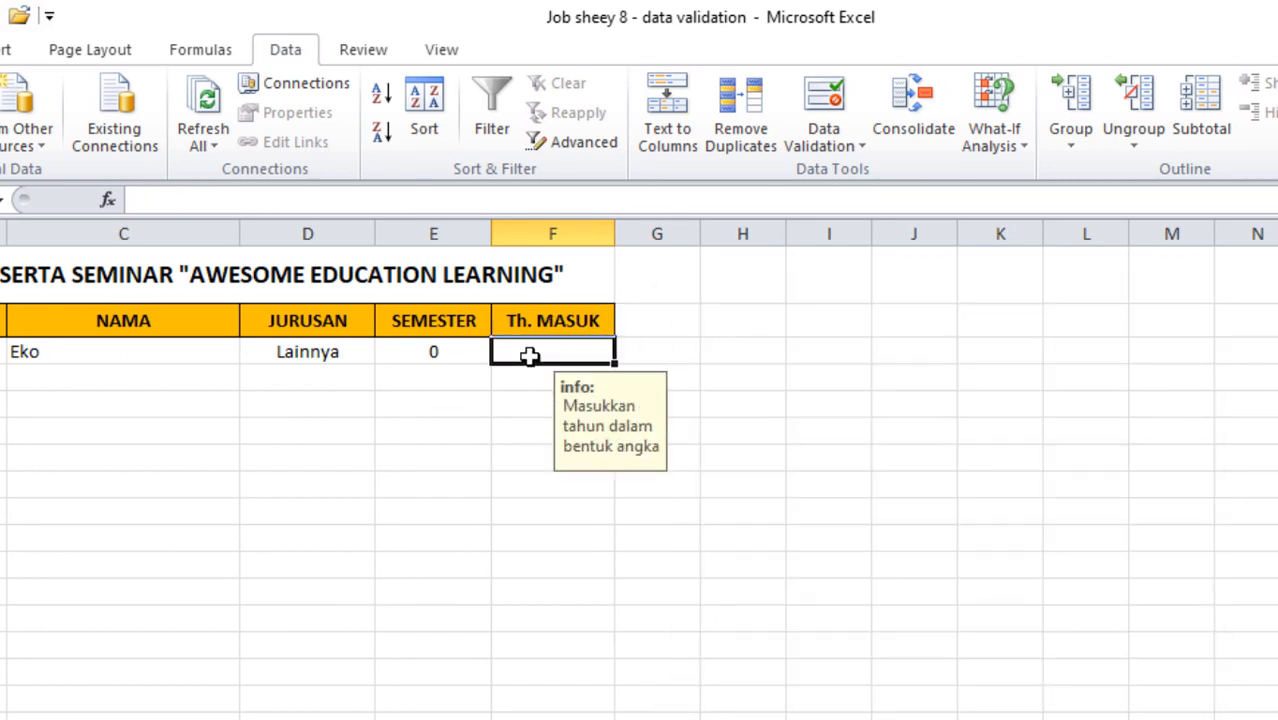
{"action": "type", "text": "2000"}
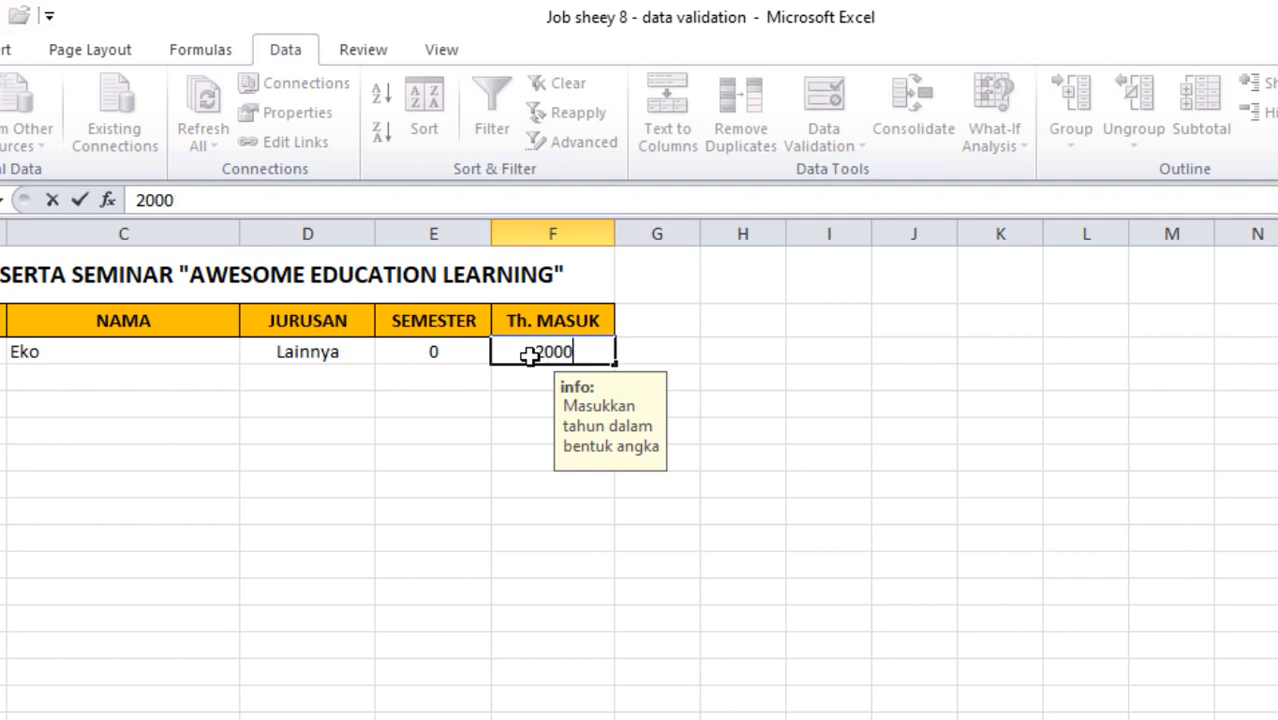
{"action": "key", "text": "Return"}
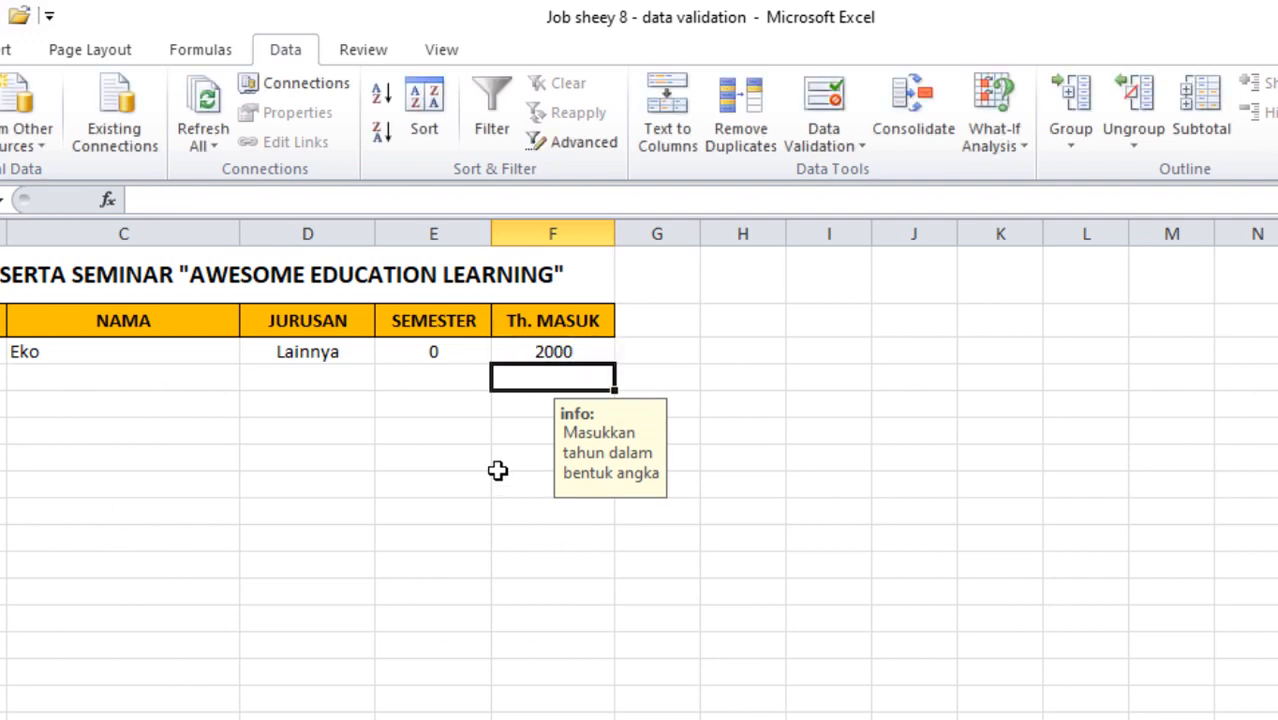
- Look at the TBL MASTER sheet, and examine the first two participants' NIM, NAMA and JURUSAN cells on the PESERTA sheet
{"action": "left_click", "coordinate": [86, 372]}
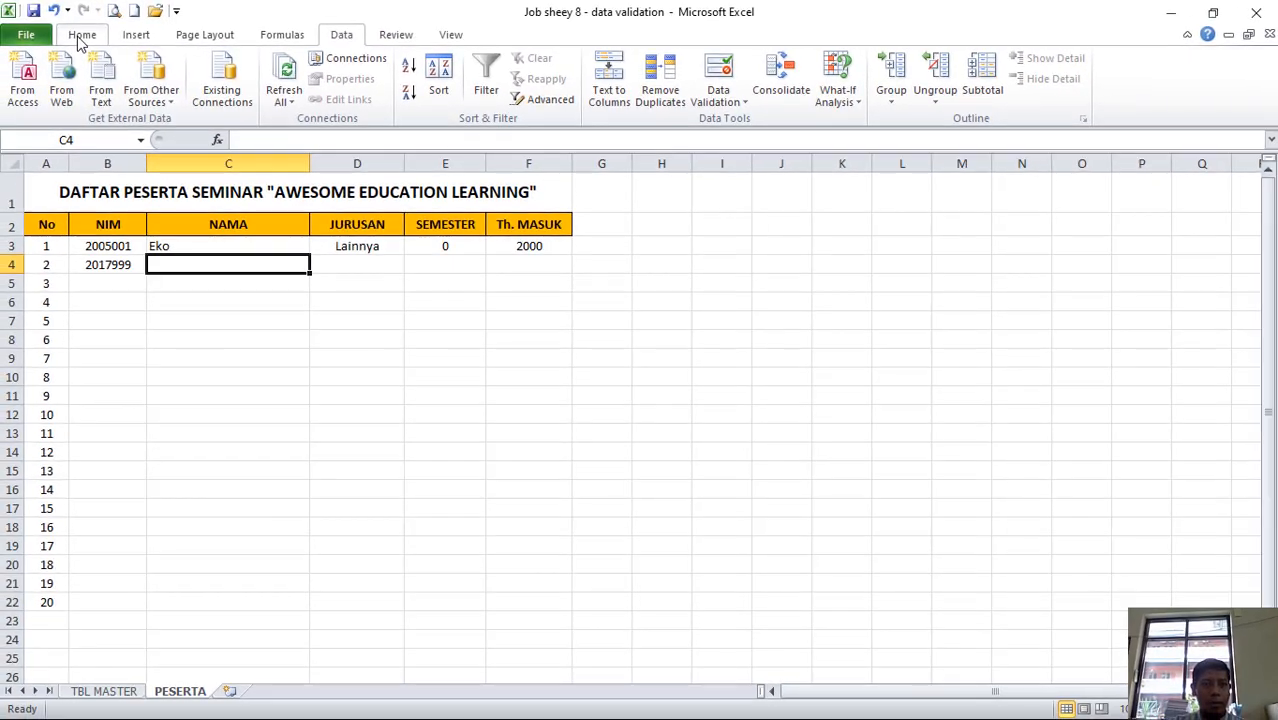
{"action": "left_click", "coordinate": [79, 37]}
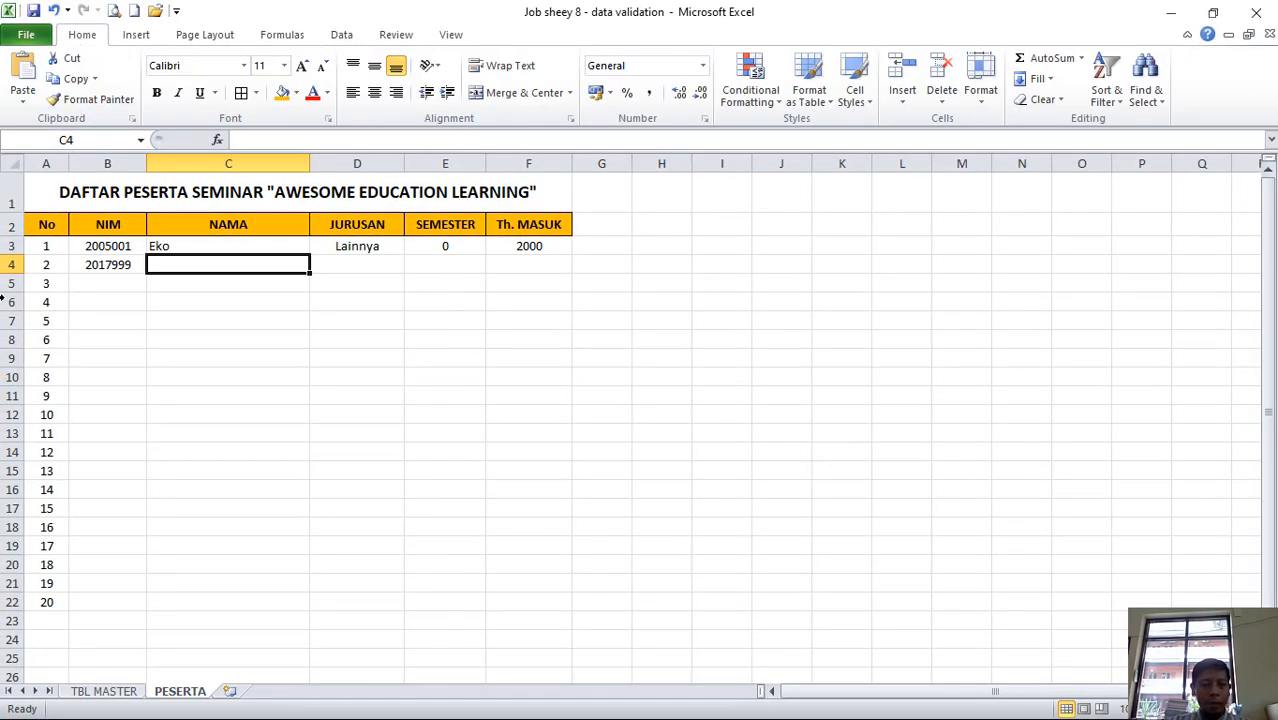
{"action": "left_click", "coordinate": [91, 697]}
{"action": "left_click", "coordinate": [177, 693]}
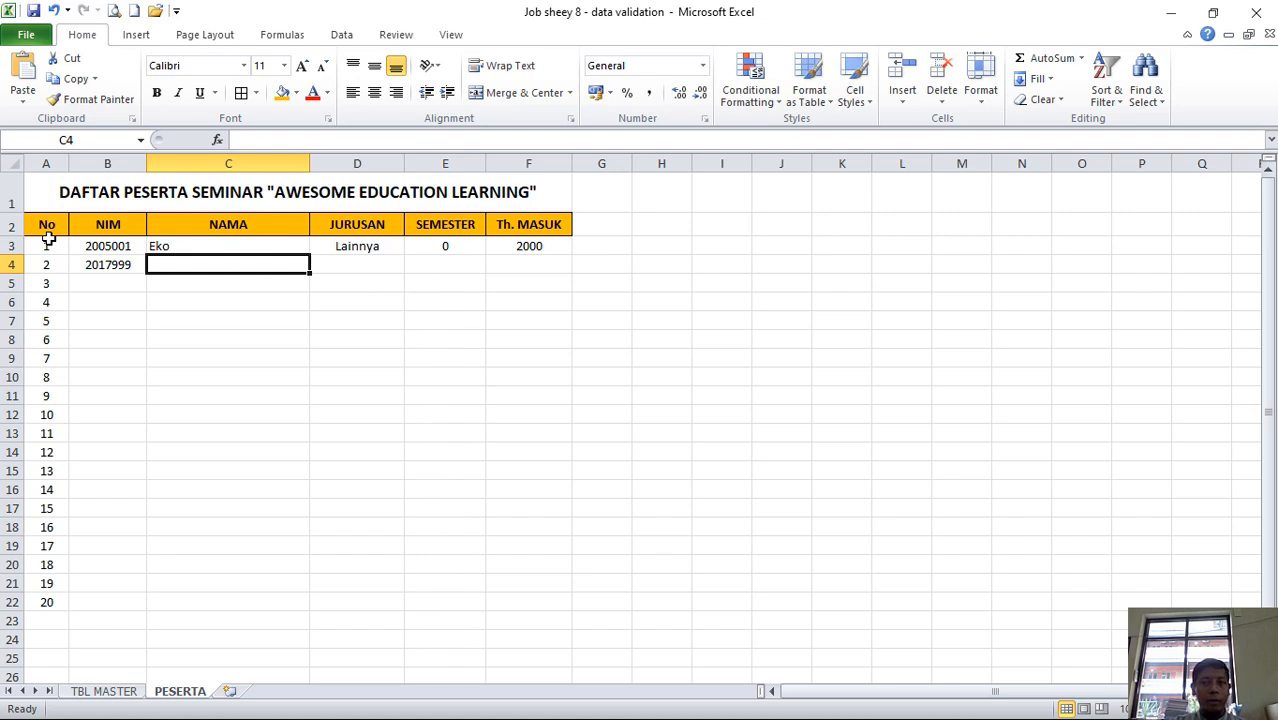
{"action": "left_click", "coordinate": [103, 250]}
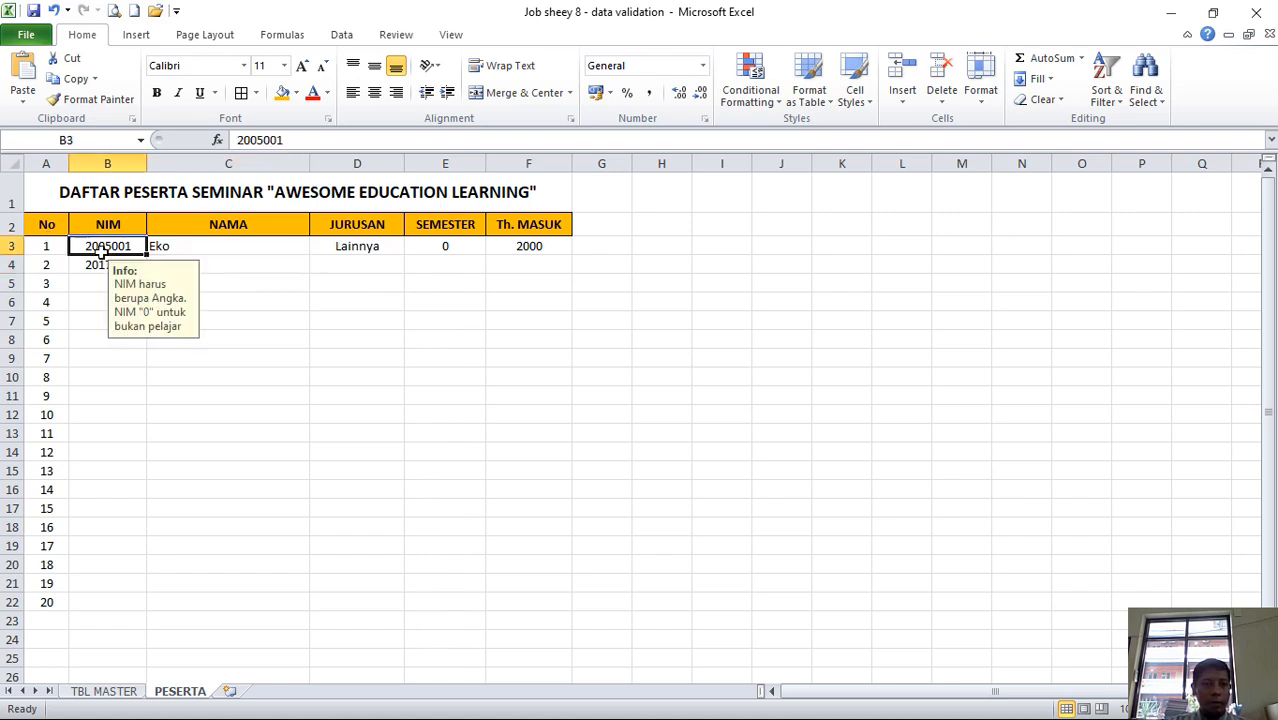
{"action": "left_click", "coordinate": [84, 268]}
{"action": "left_click", "coordinate": [186, 251]}
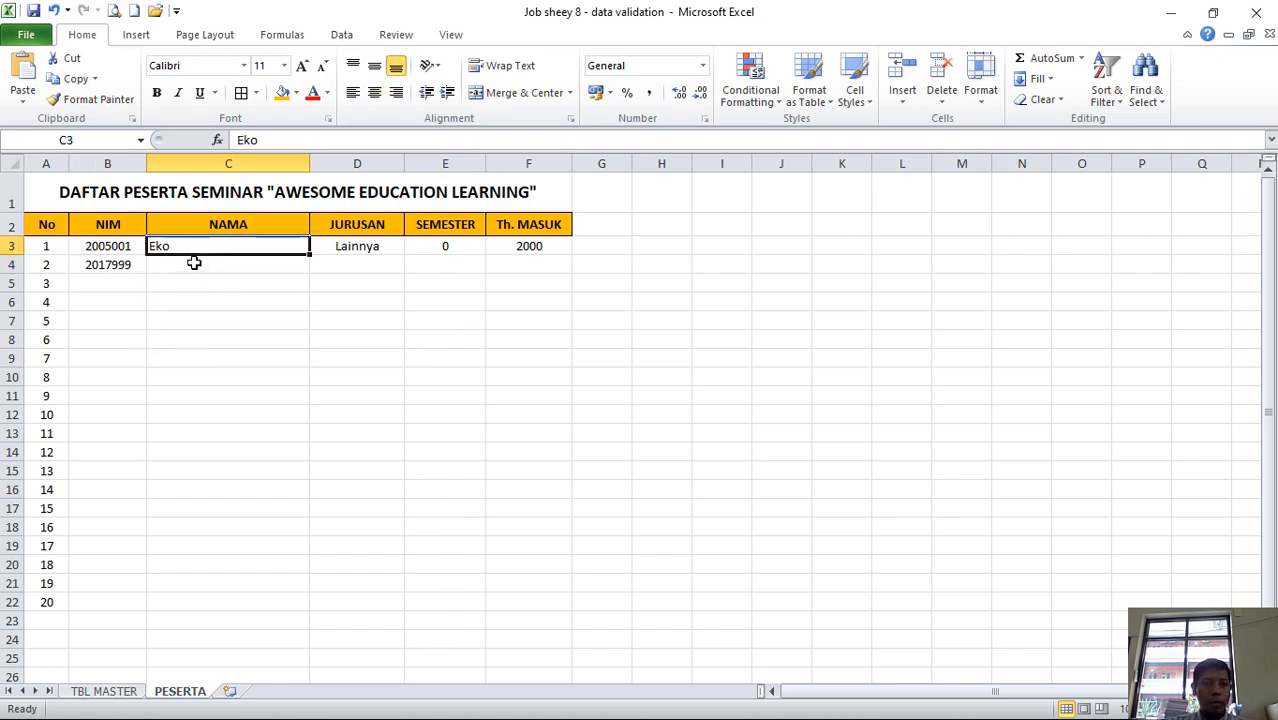
{"action": "left_click", "coordinate": [195, 264]}
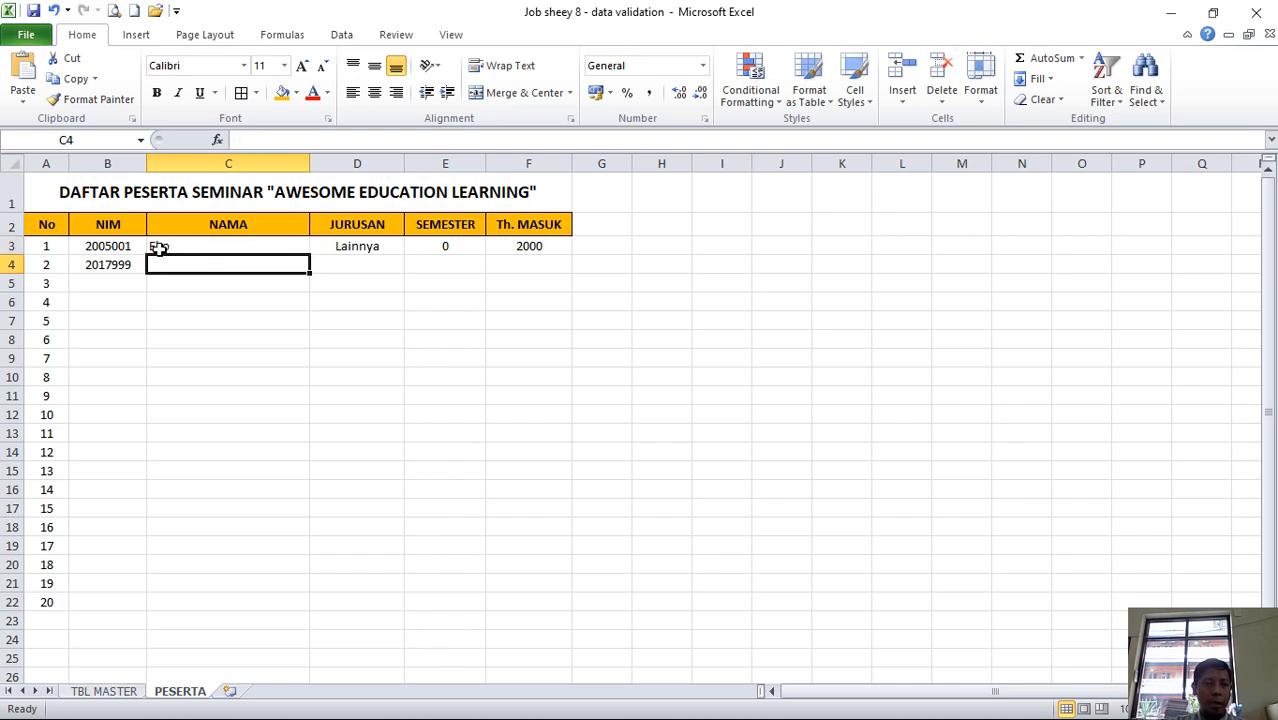
{"action": "left_click", "coordinate": [158, 246]}
{"action": "left_click", "coordinate": [115, 246]}
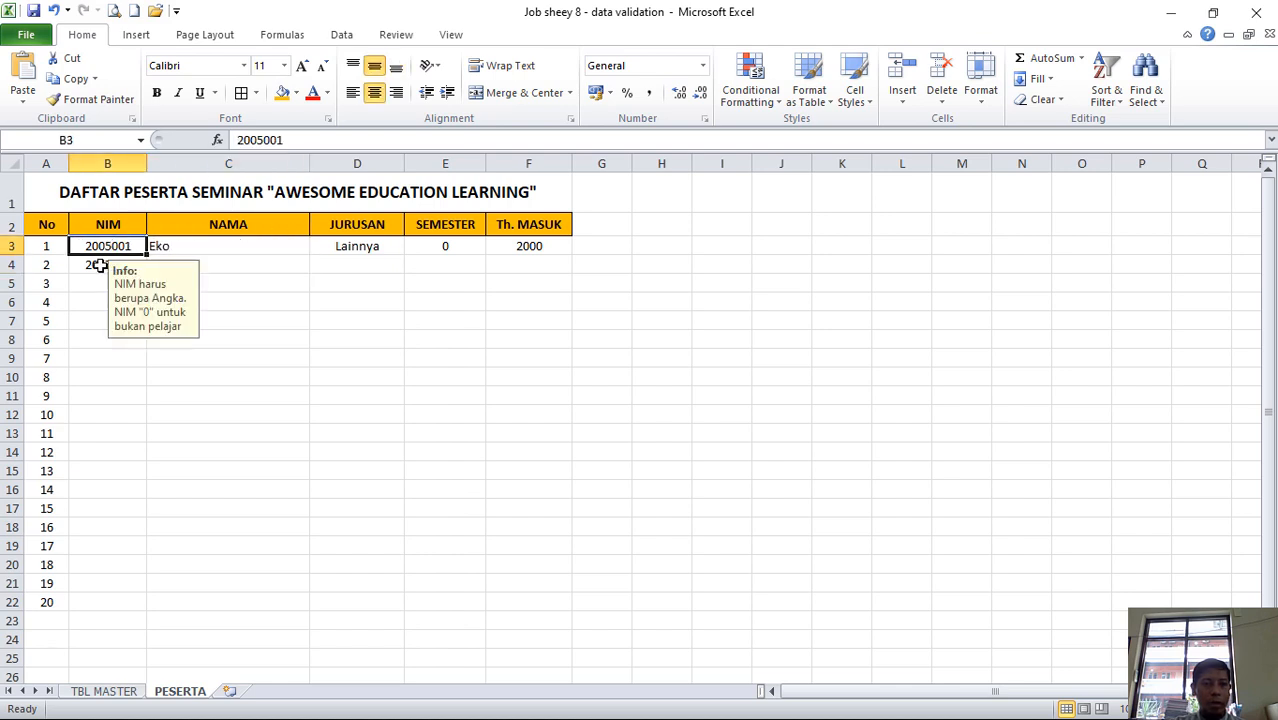
{"action": "left_click", "coordinate": [100, 266]}
{"action": "left_click", "coordinate": [228, 258]}
{"action": "left_click", "coordinate": [226, 246]}
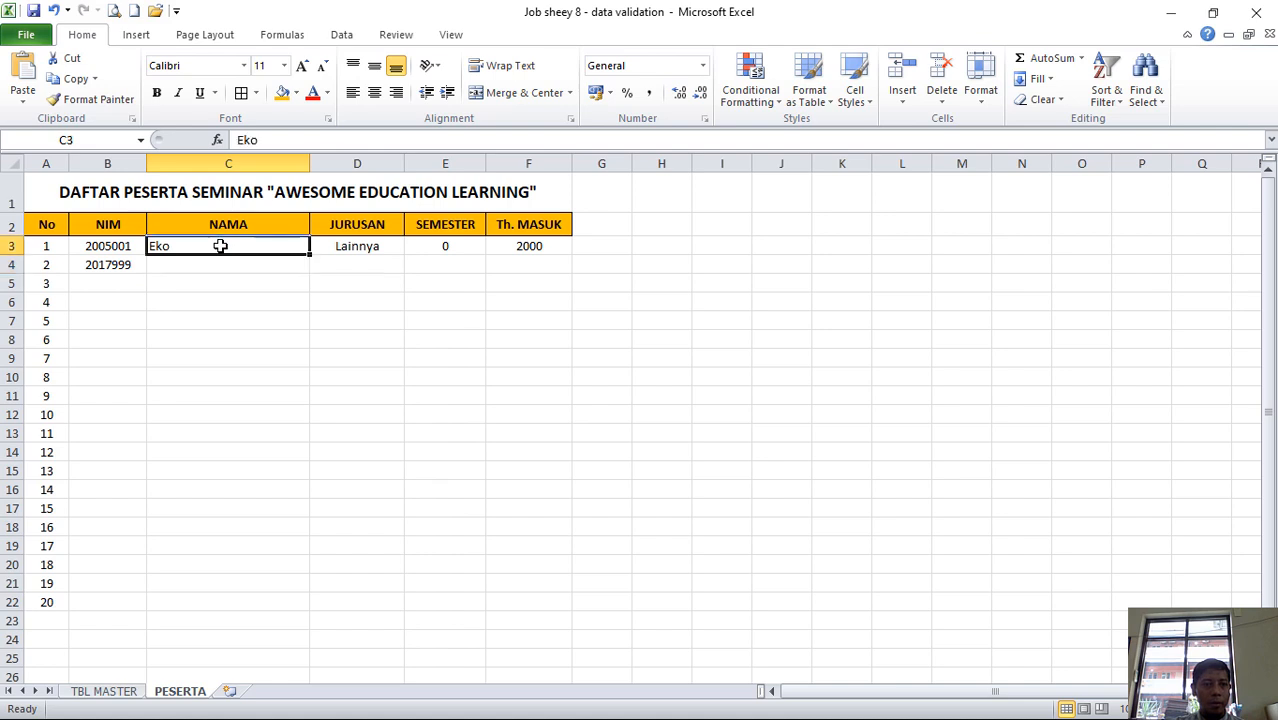
{"action": "left_click", "coordinate": [348, 244]}
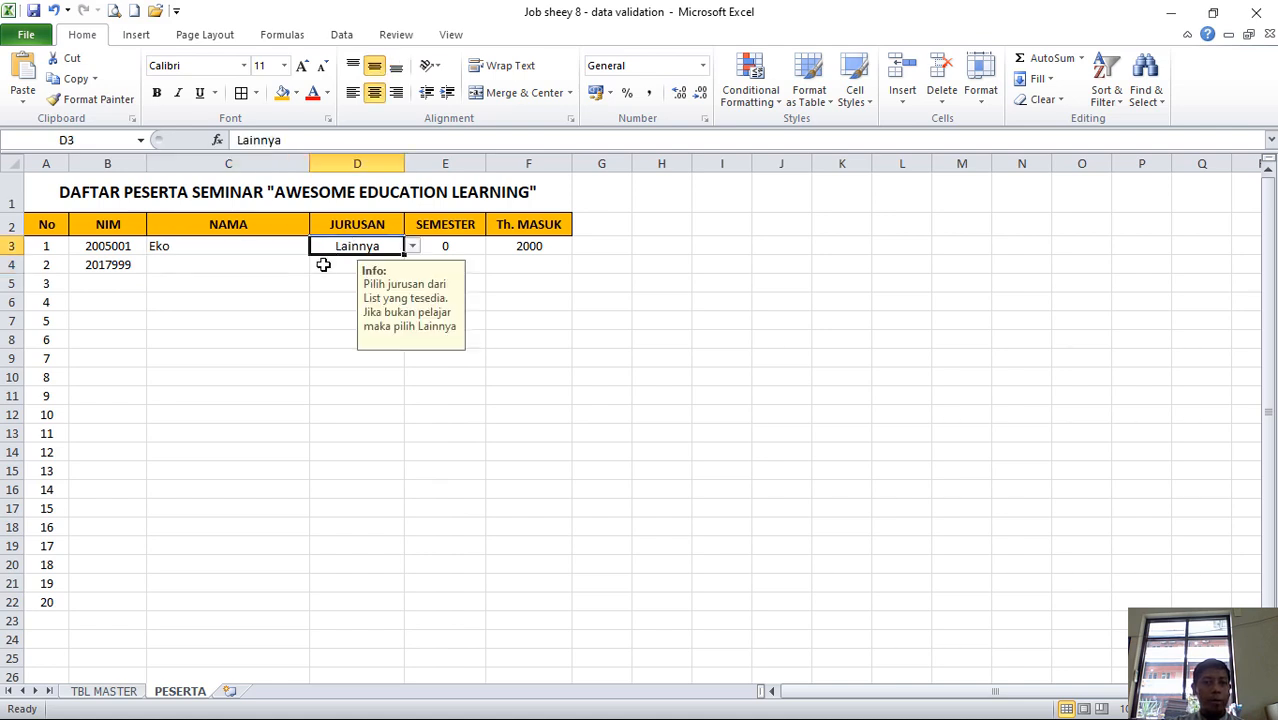
{"action": "left_click", "coordinate": [322, 264]}
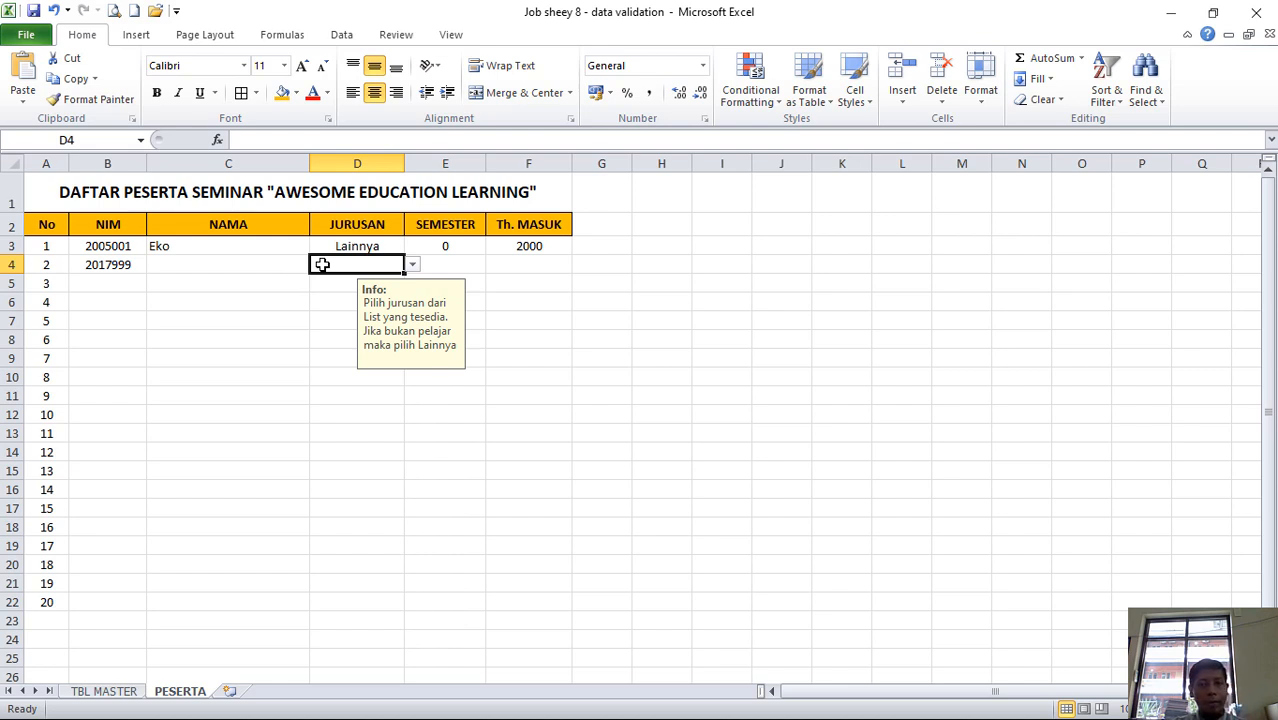
{"action": "left_click", "coordinate": [215, 246]}
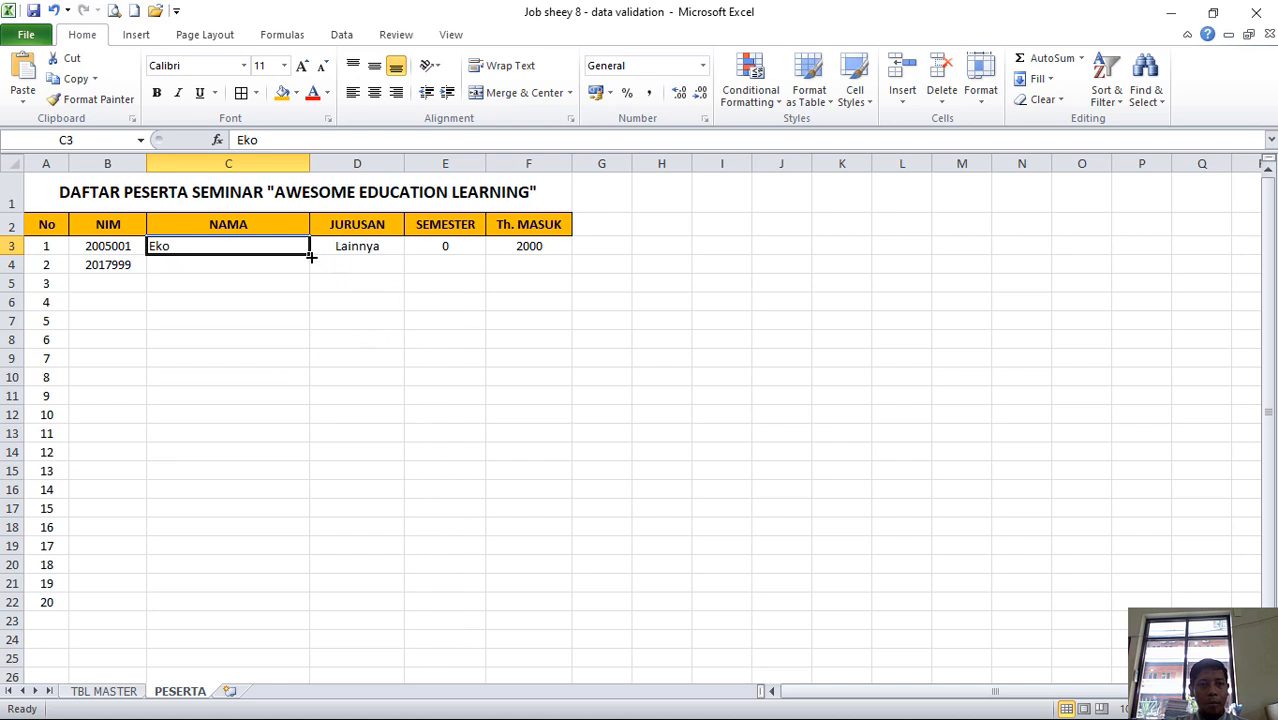
{"action": "left_click", "coordinate": [257, 270]}
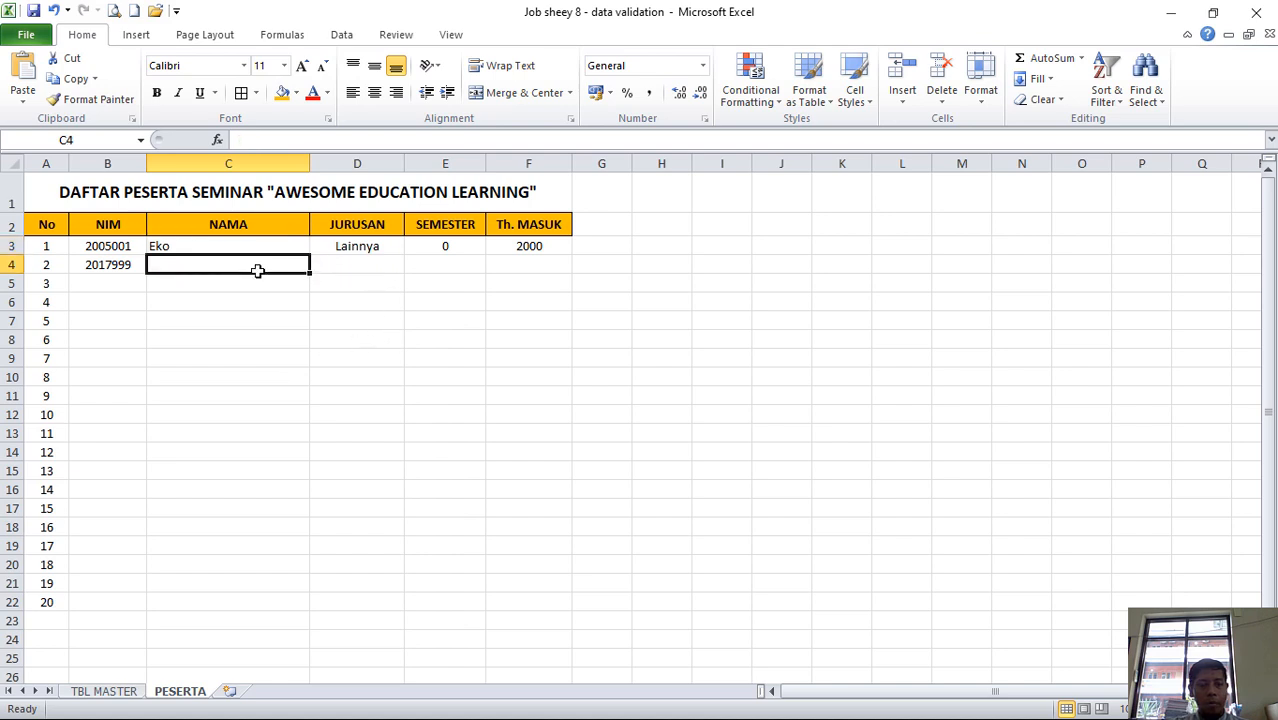